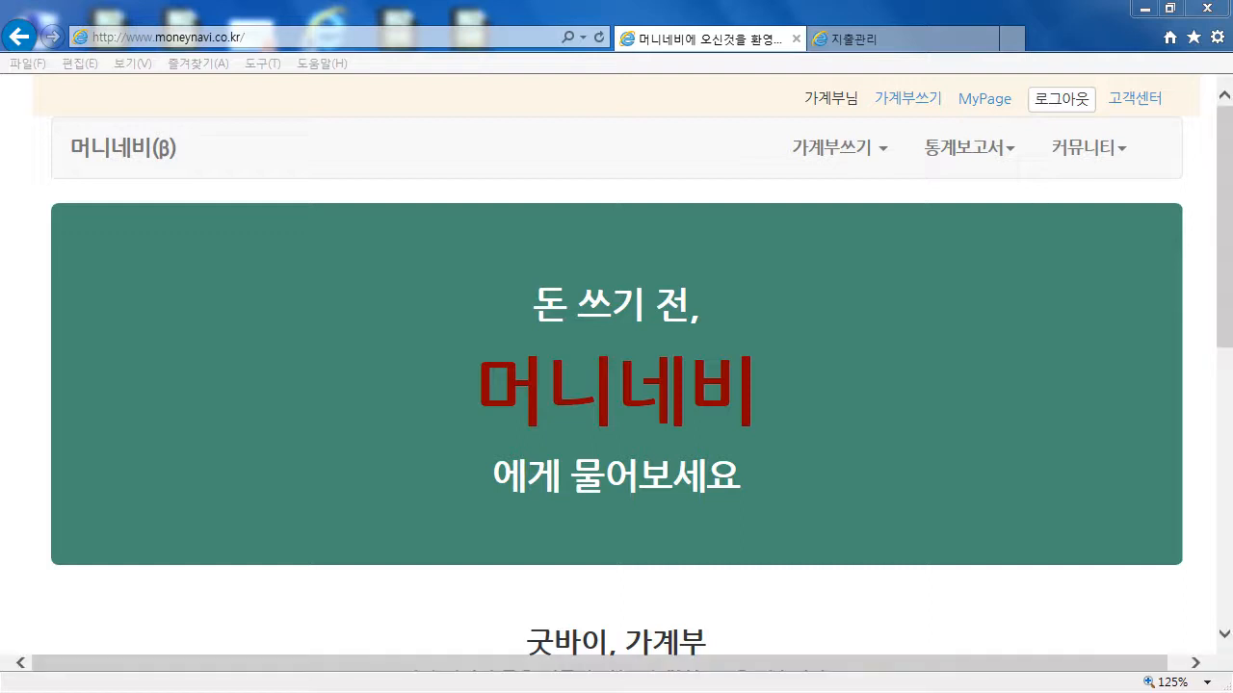
Open the family registration page (가족등록) from the MyPage options.
{"action": "scroll", "coordinate": [616, 366], "scroll_direction": "down", "scroll_amount": 1}
{"action": "scroll", "coordinate": [616, 366], "scroll_direction": "down", "scroll_amount": 5}
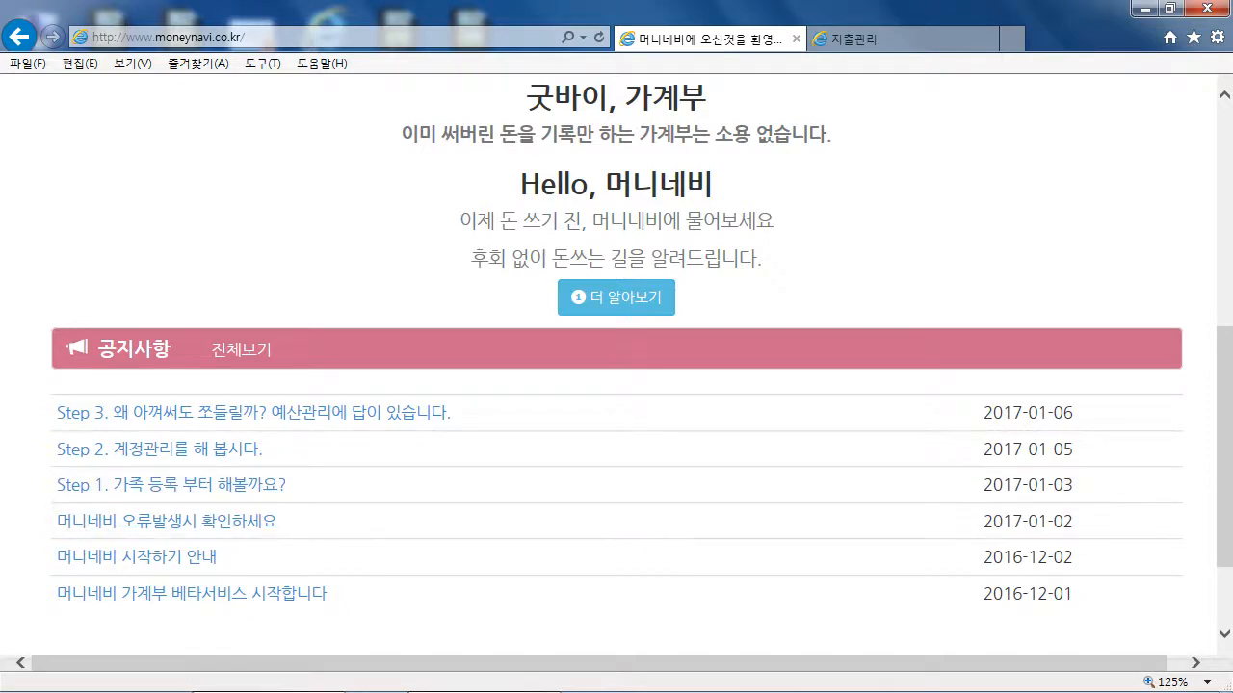
{"action": "left_click_drag", "start_coordinate": [1224, 447], "coordinate": [1224, 229]}
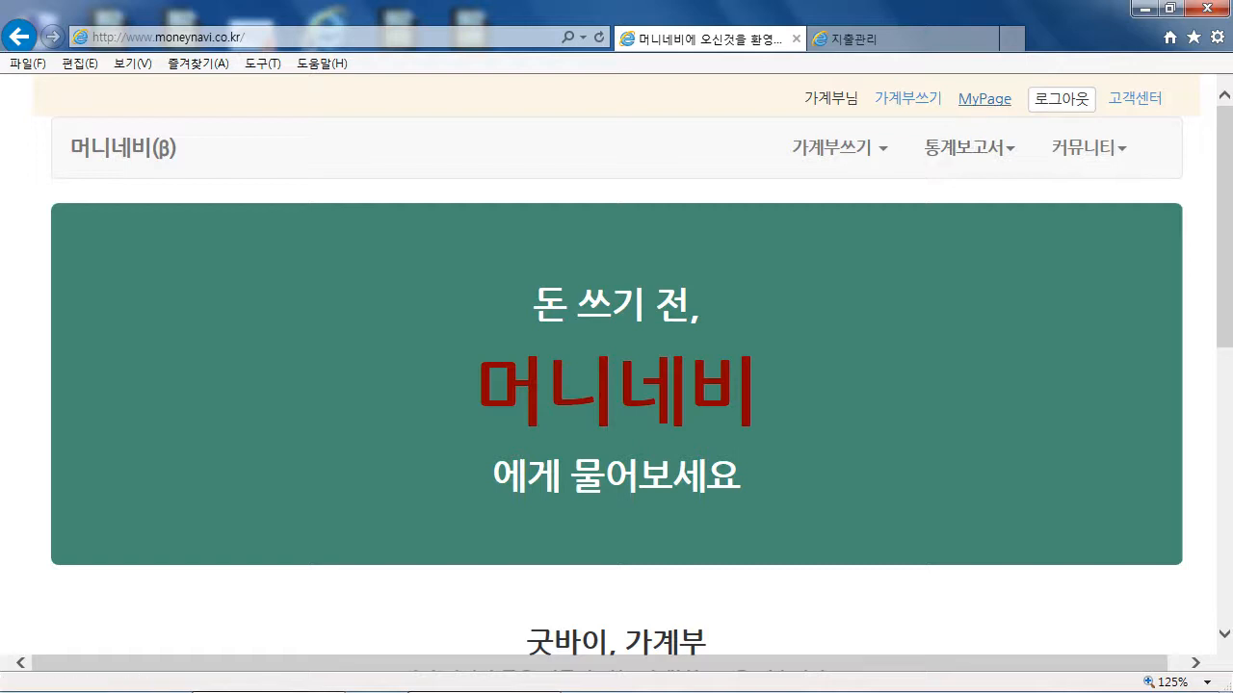
{"action": "left_click", "coordinate": [984, 100]}
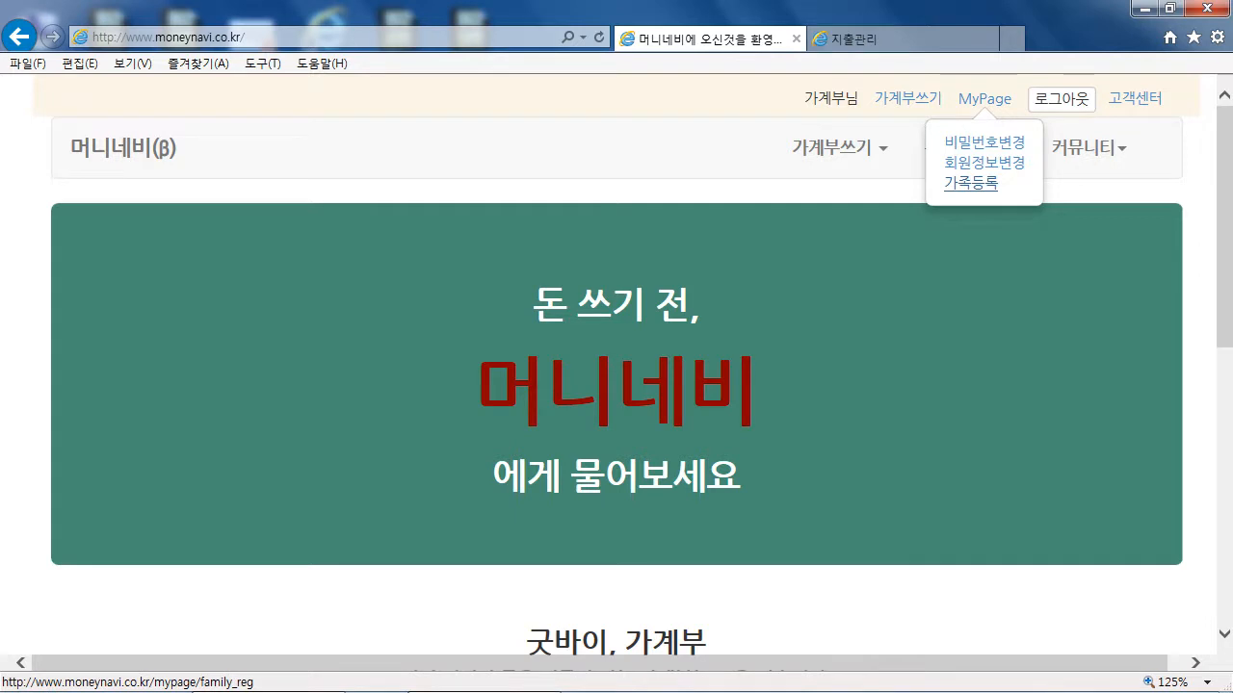
{"action": "left_click", "coordinate": [971, 182]}
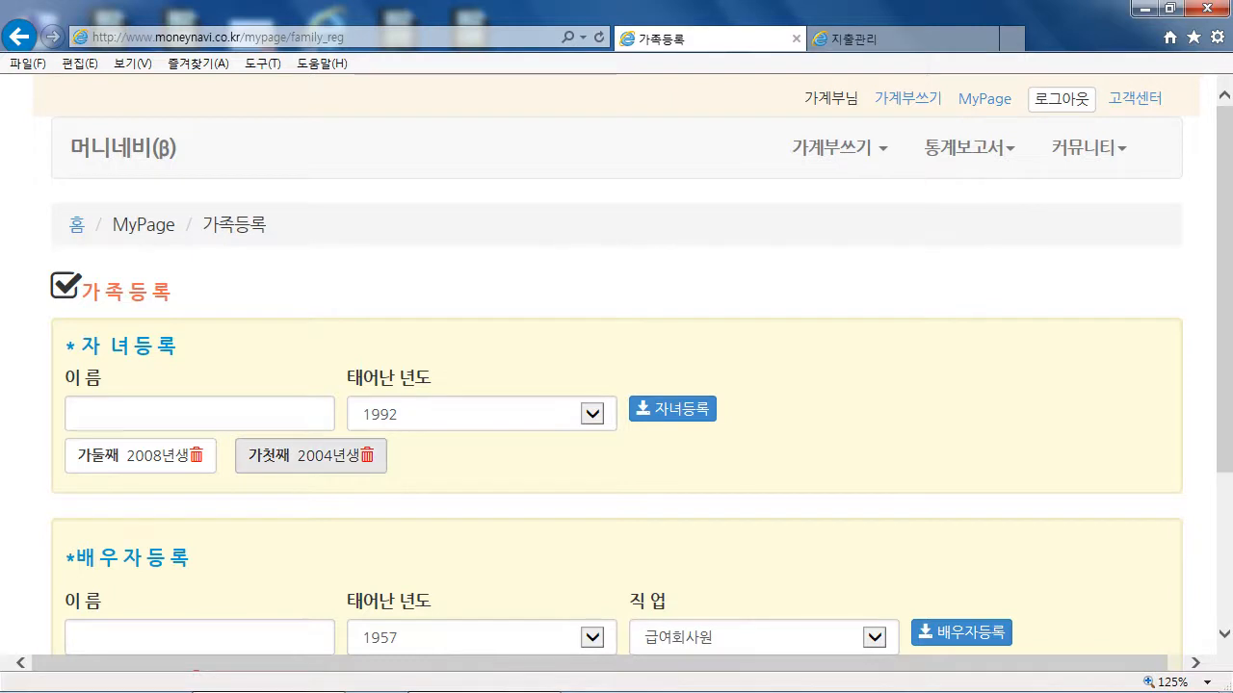
Delete both registered children from the 자녀등록 section and confirm each deletion.
{"action": "left_click", "coordinate": [367, 456]}
{"action": "left_click", "coordinate": [612, 427]}
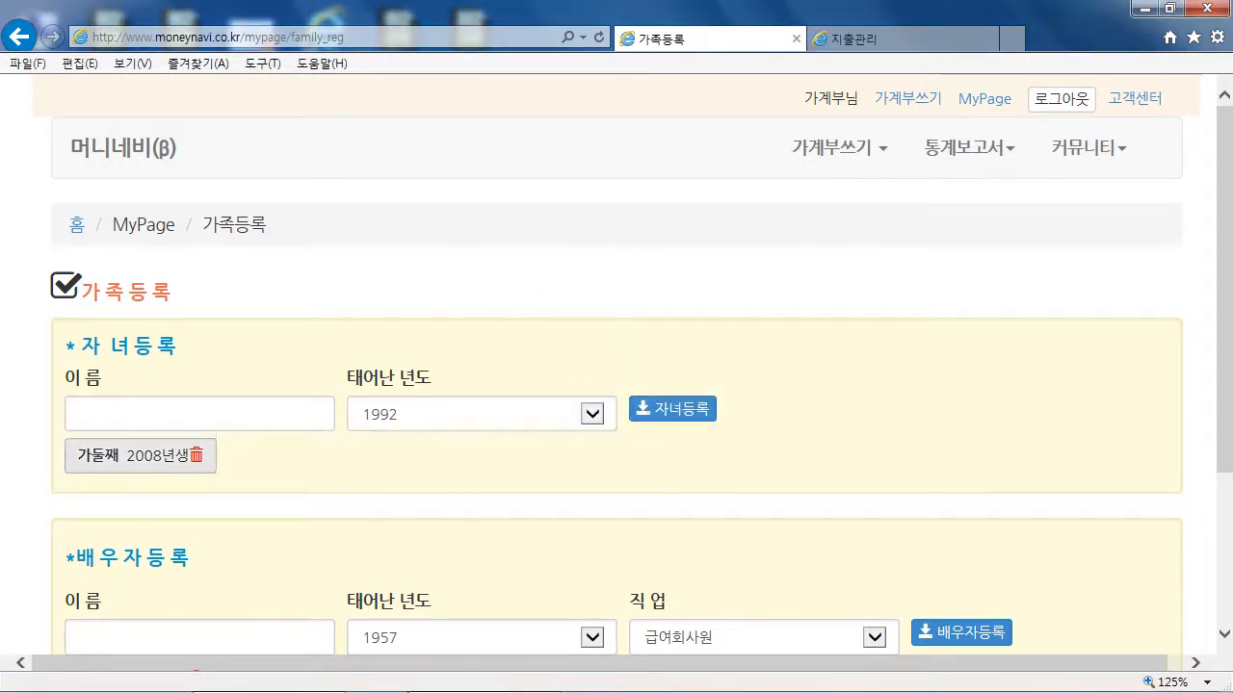
{"action": "left_click", "coordinate": [196, 454]}
{"action": "left_click", "coordinate": [597, 424]}
Delete the registered spouse from the 배우자등록 section and confirm the deletion.
{"action": "scroll", "coordinate": [616, 385], "scroll_direction": "down", "scroll_amount": 1}
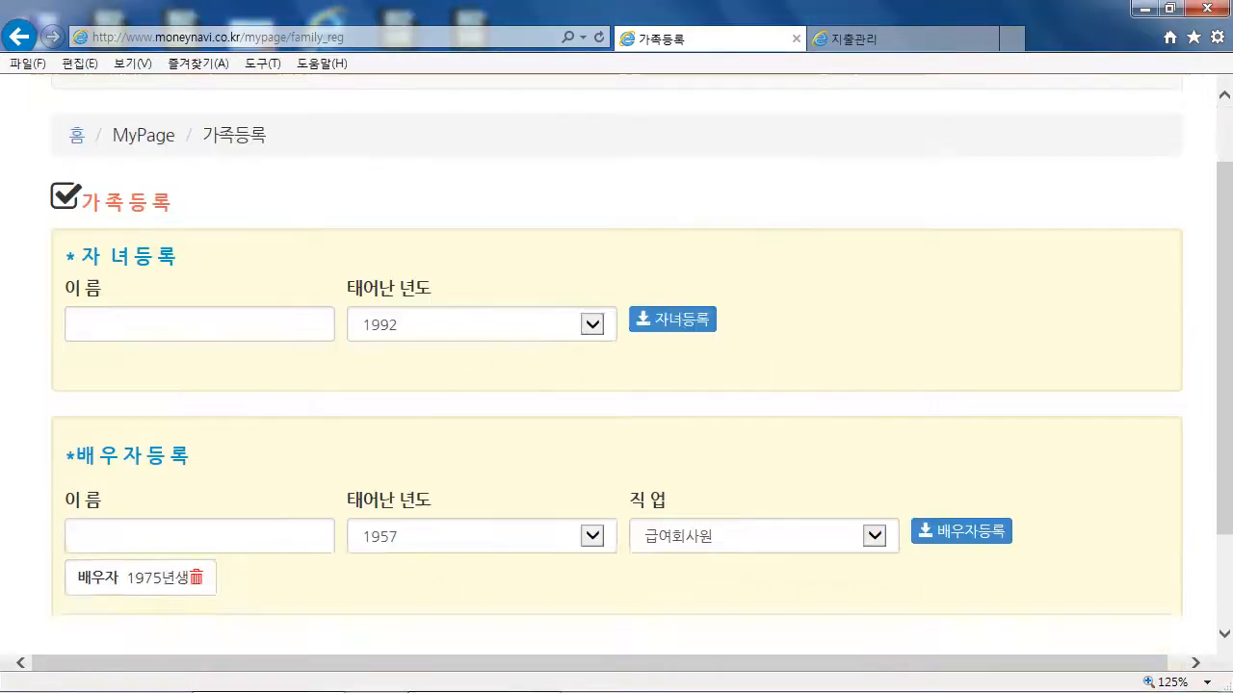
{"action": "left_click", "coordinate": [196, 578]}
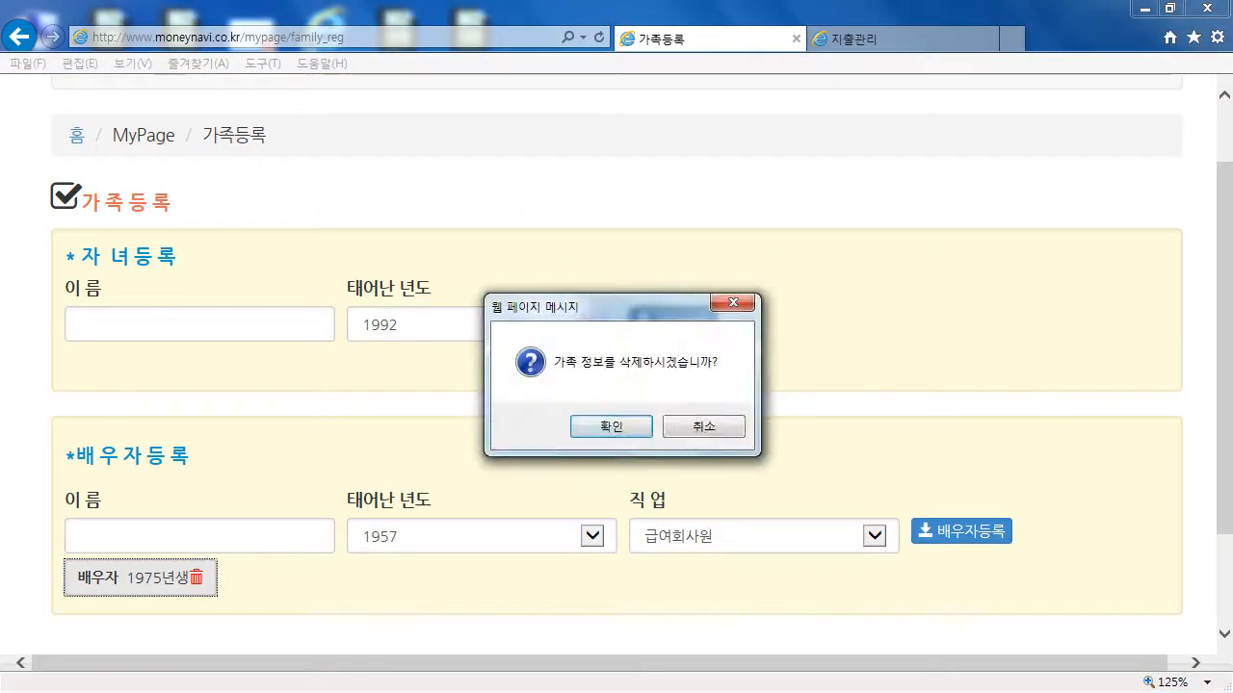
{"action": "left_click", "coordinate": [611, 427]}
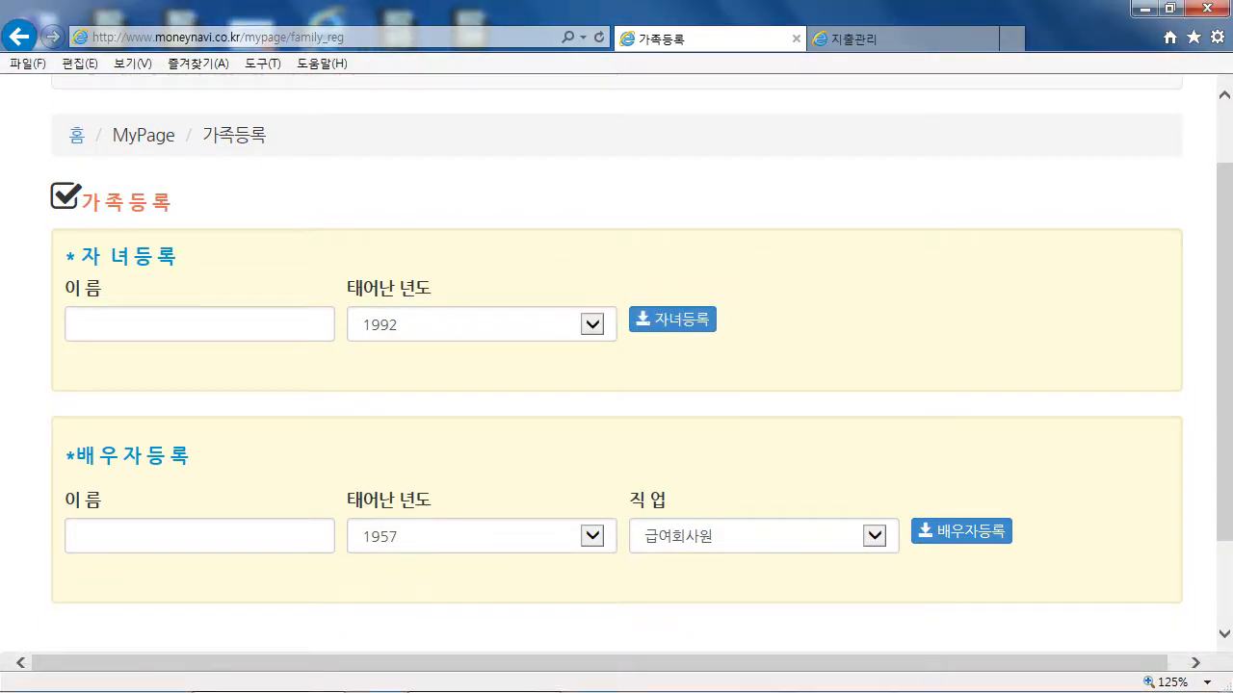
Register the first child in the 자녀등록 section with the child's name and birth year 2004.
{"action": "left_click", "coordinate": [199, 324]}
{"action": "scroll", "coordinate": [199, 325], "scroll_direction": "down", "scroll_amount": 1}
{"action": "scroll", "coordinate": [200, 325], "scroll_direction": "up", "scroll_amount": 1}
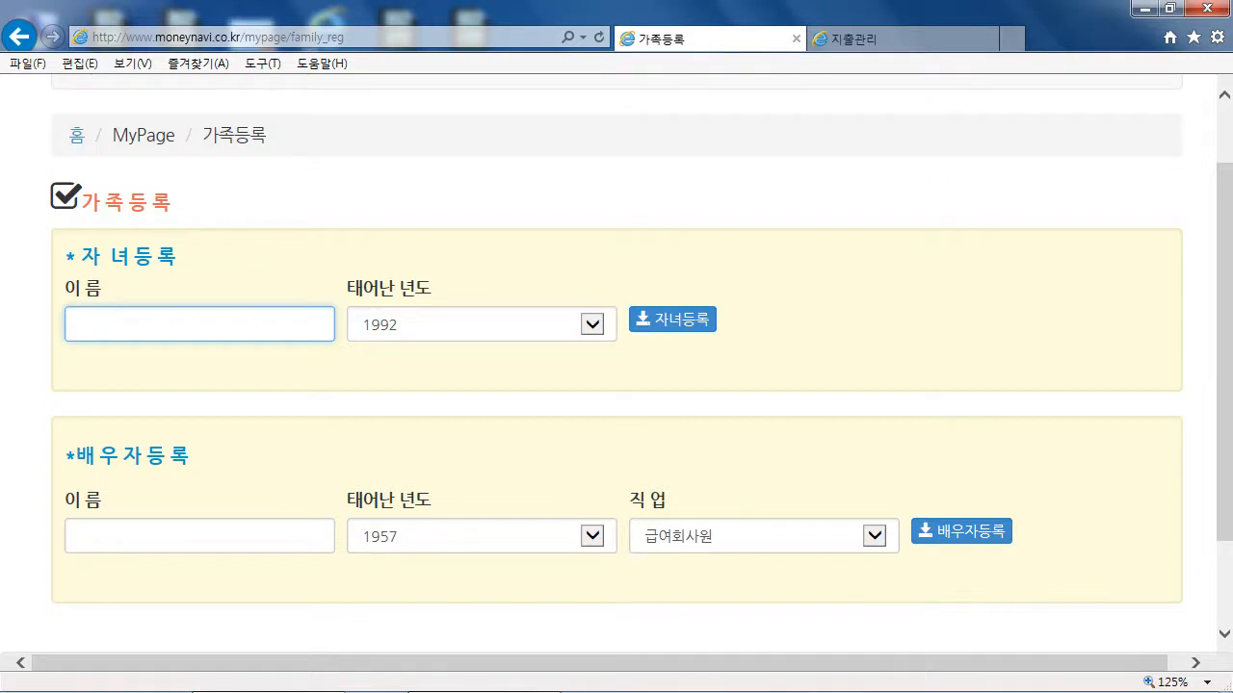
{"action": "type", "text": "새"}
{"action": "key", "text": "BackSpace"}
{"action": "type", "text": "가지"}
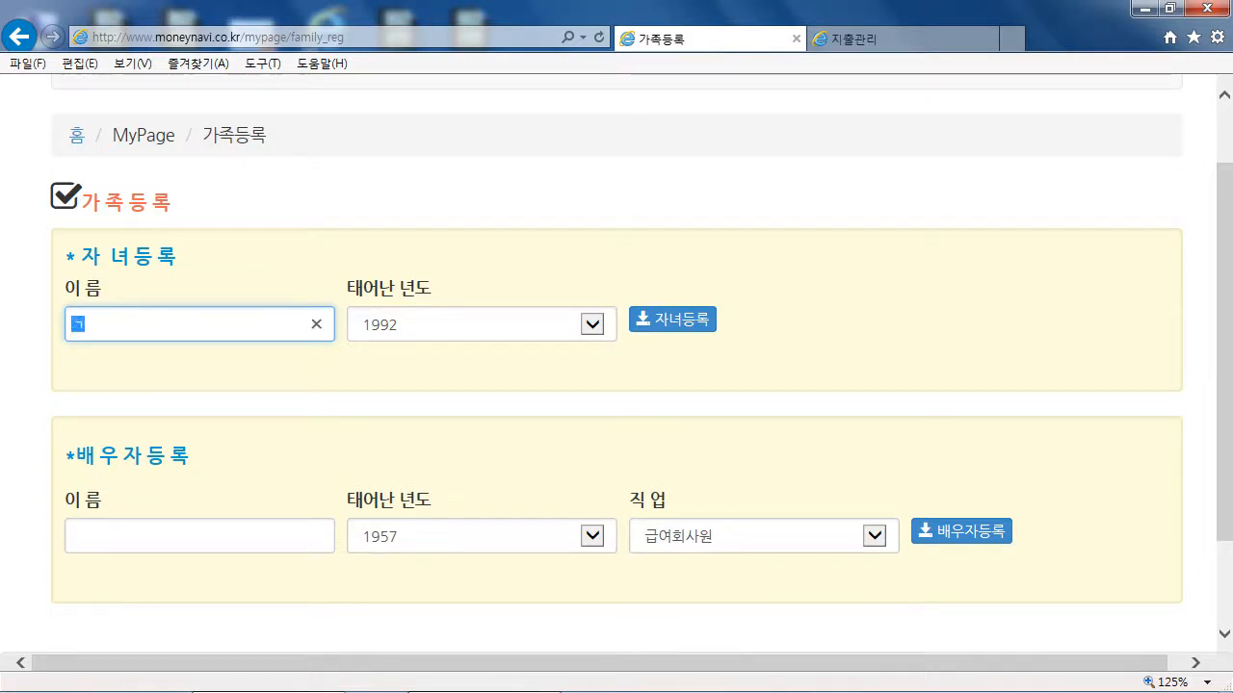
{"action": "type", "text": "ㅅㅆㅐ"}
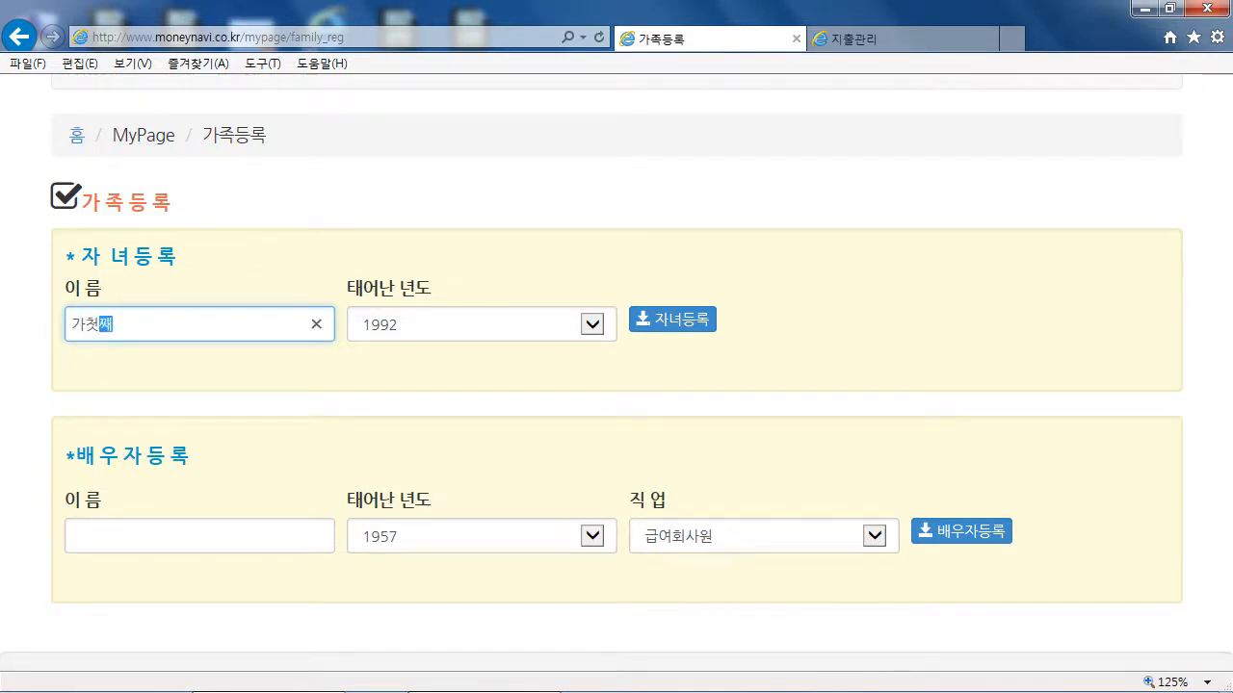
{"action": "left_click", "coordinate": [591, 324]}
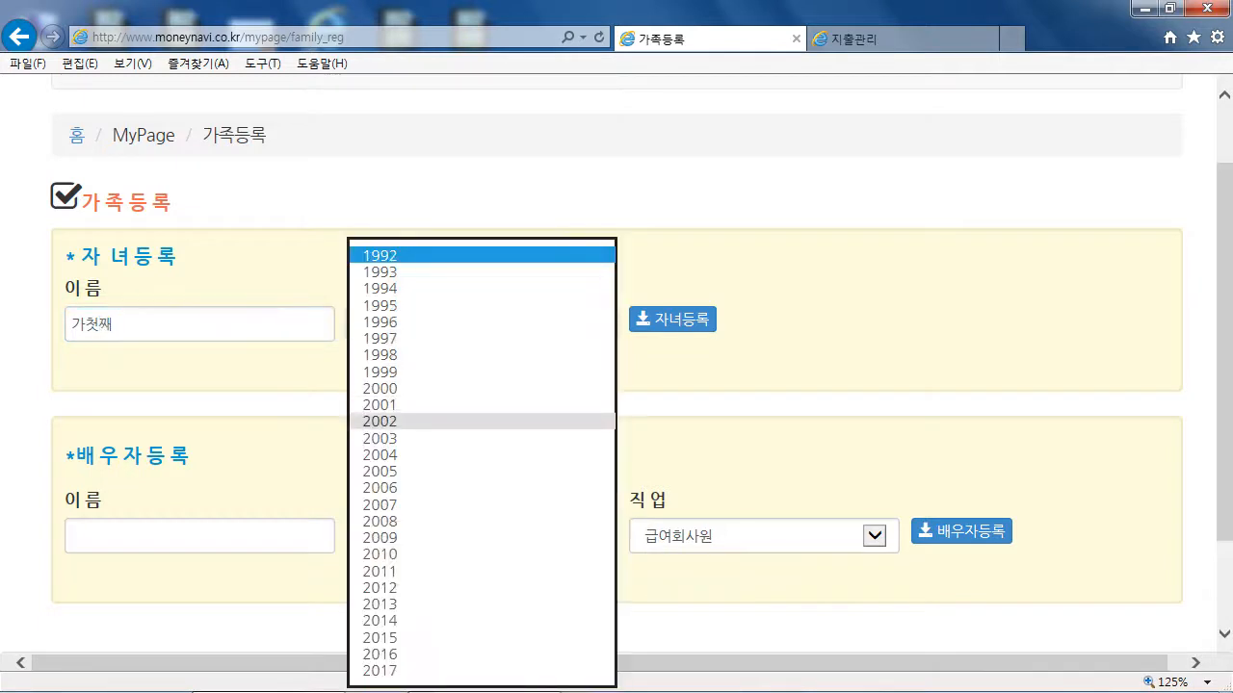
{"action": "left_click", "coordinate": [434, 455]}
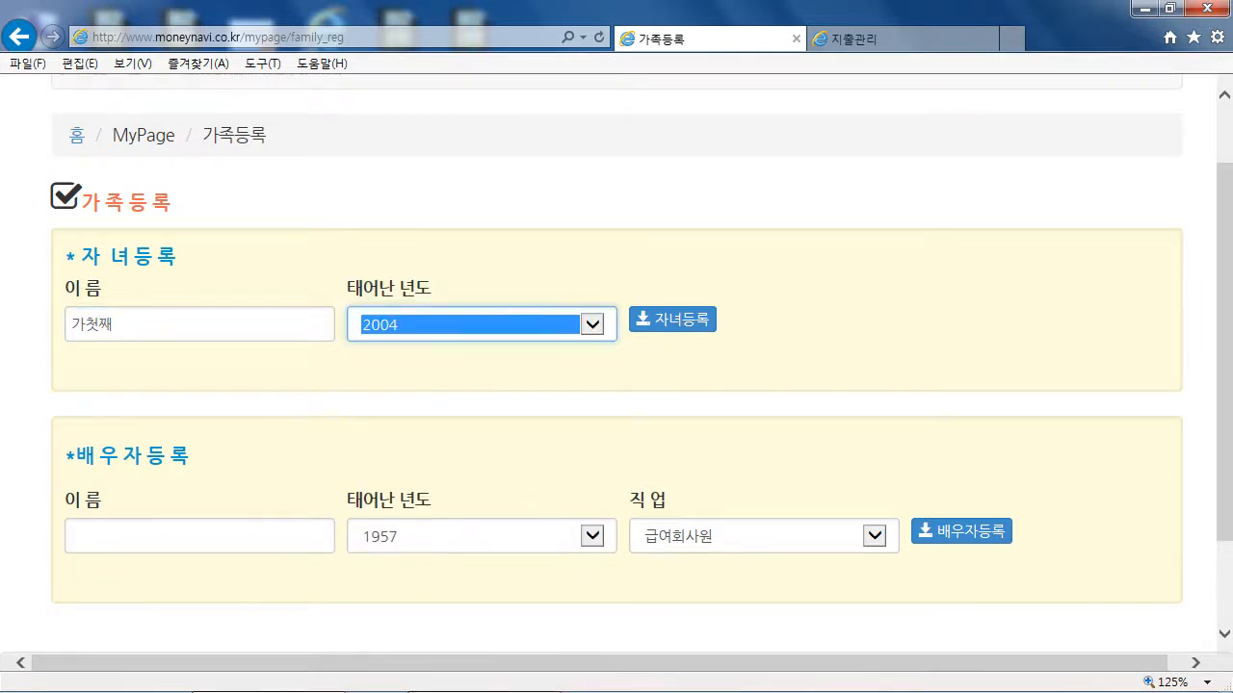
{"action": "key", "text": "Tab"}
{"action": "left_click", "coordinate": [672, 320]}
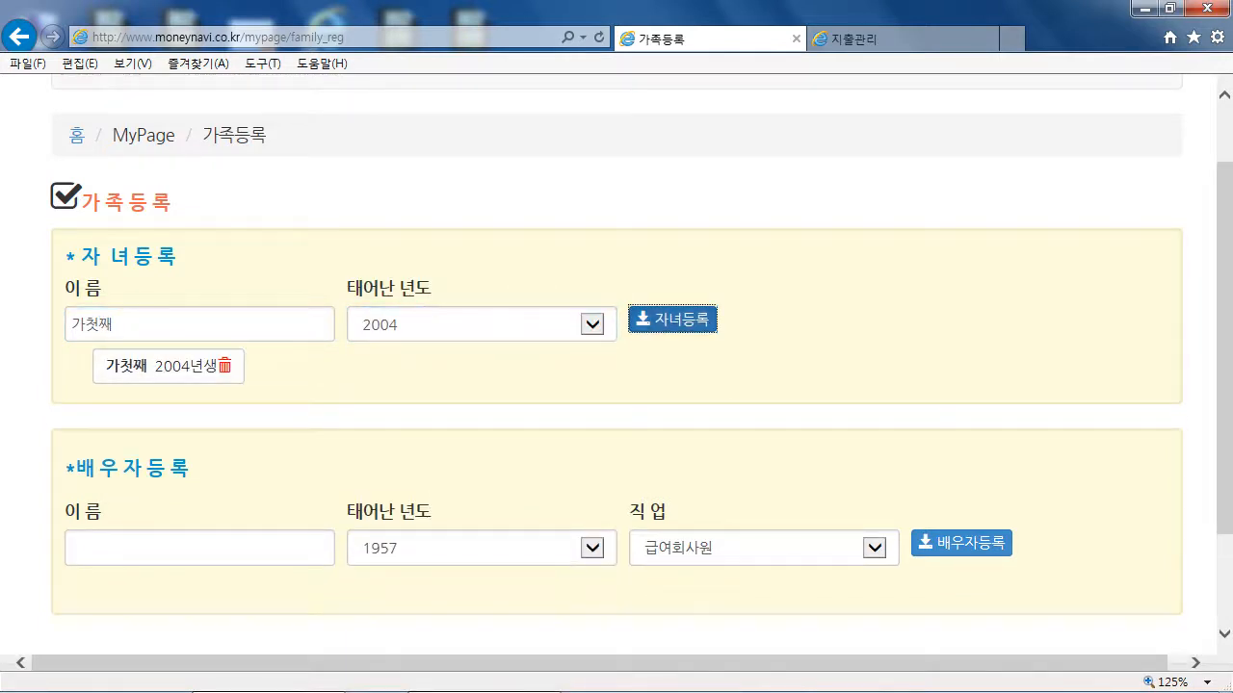
Register the second child by changing the name to the second child's and setting the birth year to 2007.
{"action": "left_click", "coordinate": [154, 324]}
{"action": "key", "text": "BackSpace"}
{"action": "key", "text": "BackSpace"}
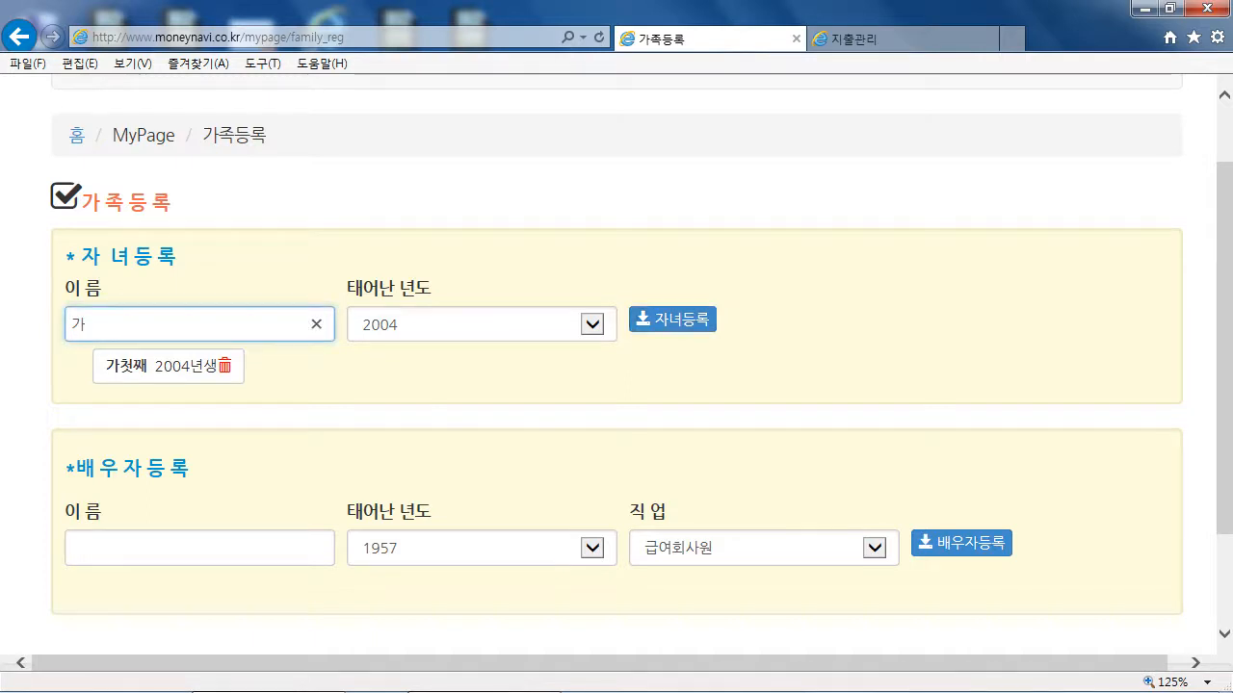
{"action": "type", "text": "둘째"}
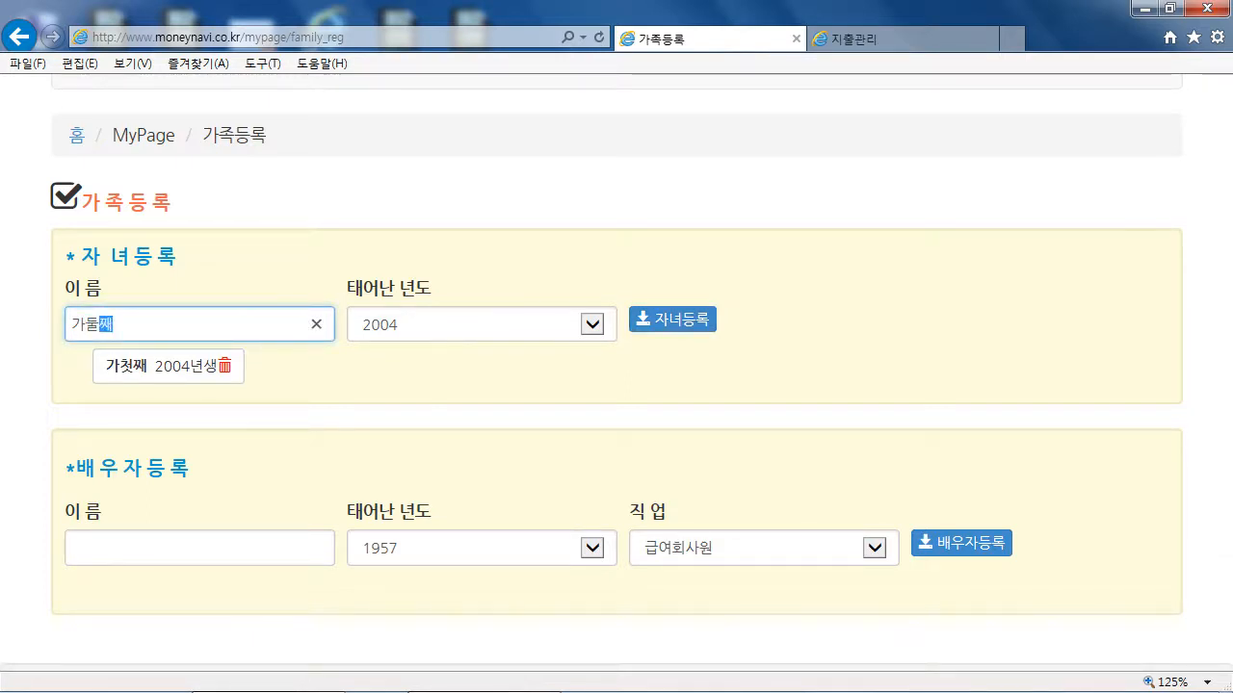
{"action": "left_click", "coordinate": [482, 325]}
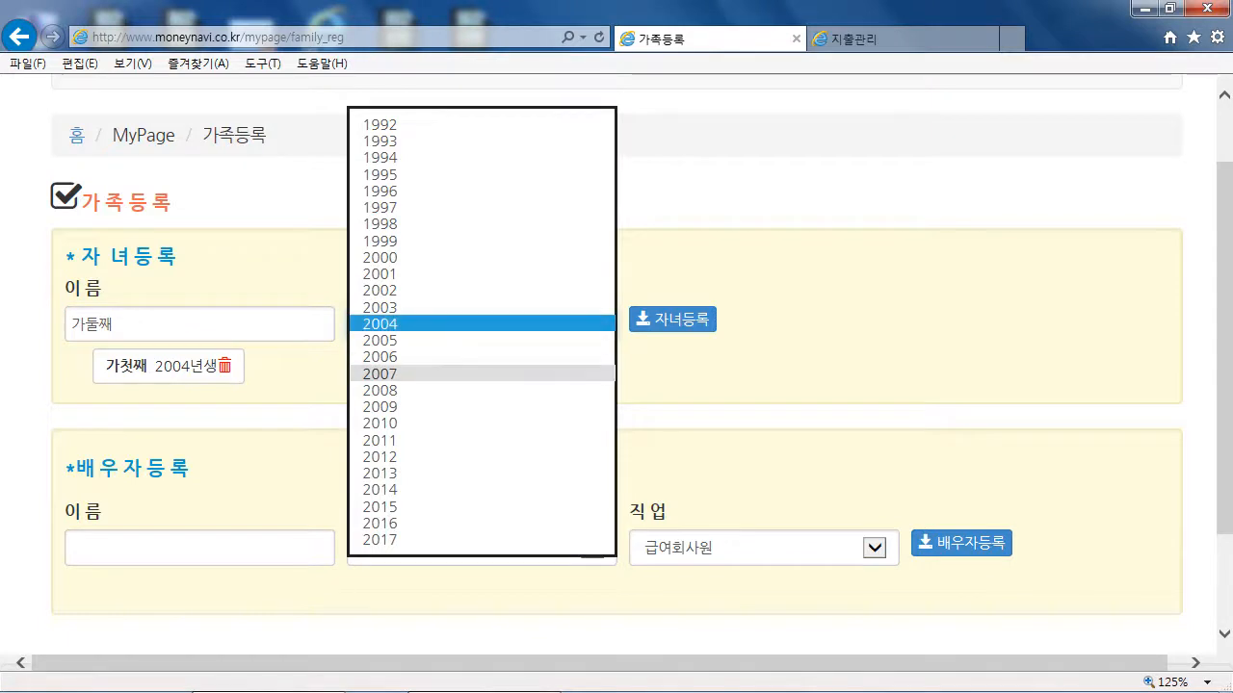
{"action": "left_click", "coordinate": [472, 375]}
{"action": "left_click", "coordinate": [672, 318]}
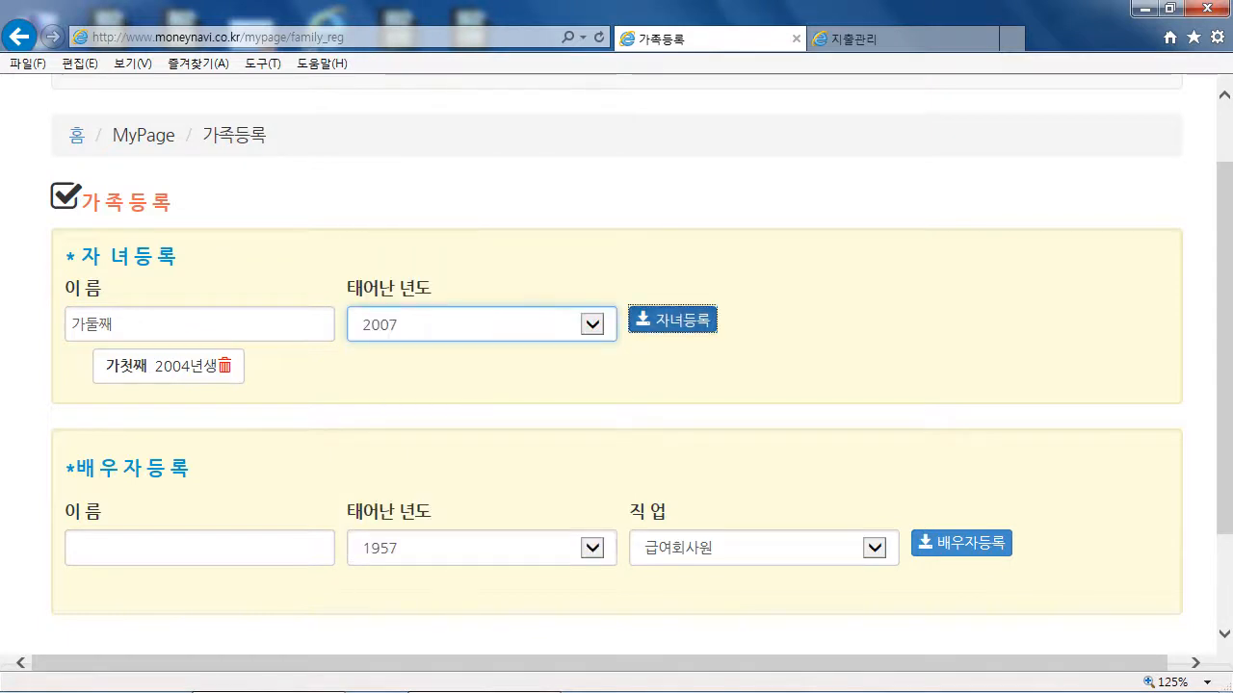
Register the spouse in the 배우자등록 section with the spouse's name, birth year 1975 and occupation 급여회사원.
{"action": "scroll", "coordinate": [616, 366], "scroll_direction": "down", "scroll_amount": 2}
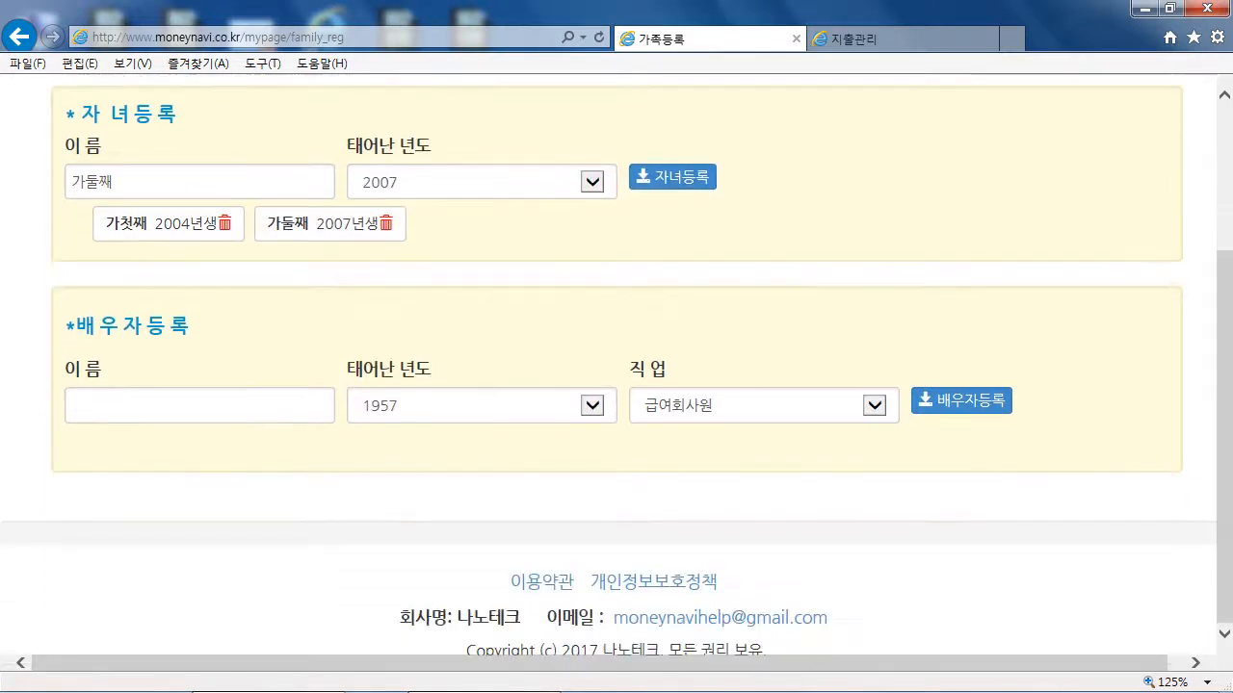
{"action": "left_click", "coordinate": [200, 405]}
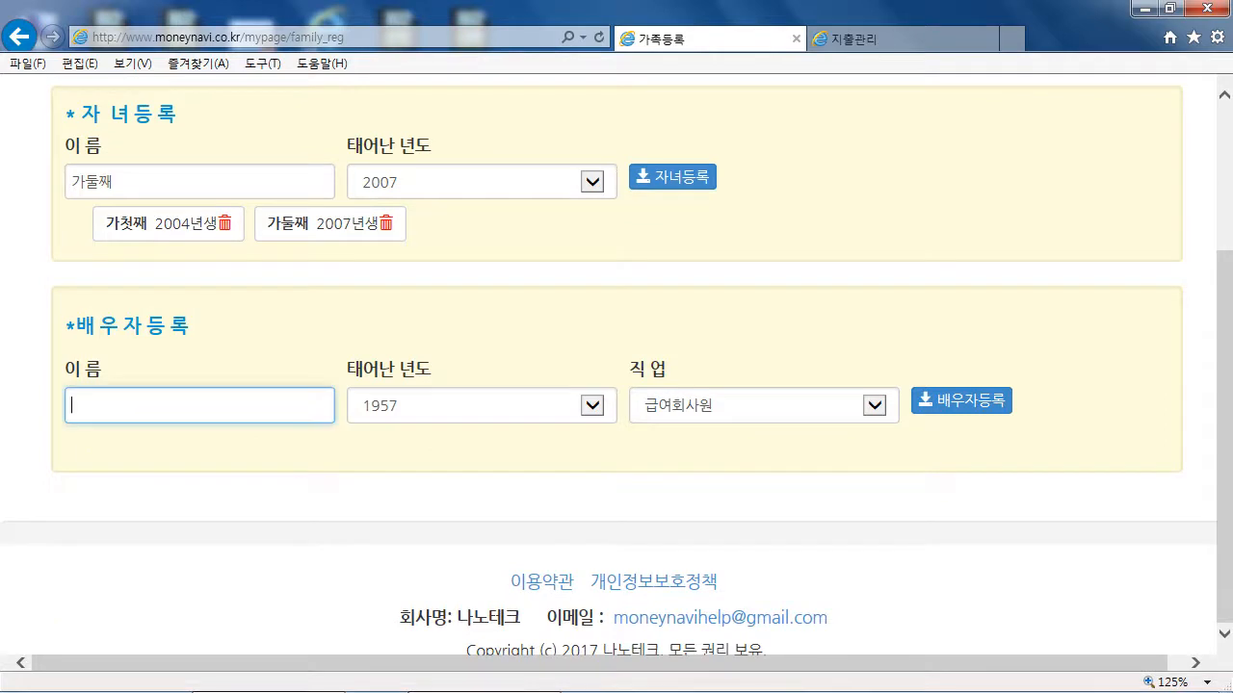
{"action": "type", "text": "배우자"}
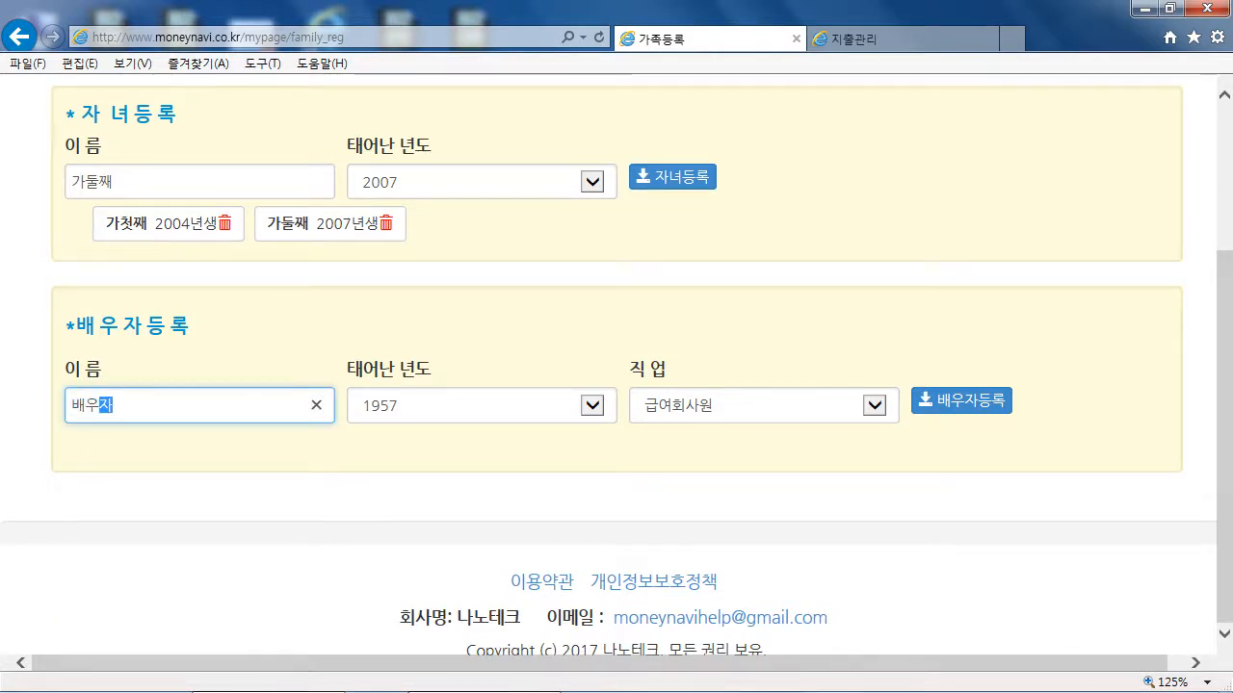
{"action": "left_click", "coordinate": [482, 405]}
{"action": "scroll", "coordinate": [471, 434], "scroll_direction": "down", "scroll_amount": 2}
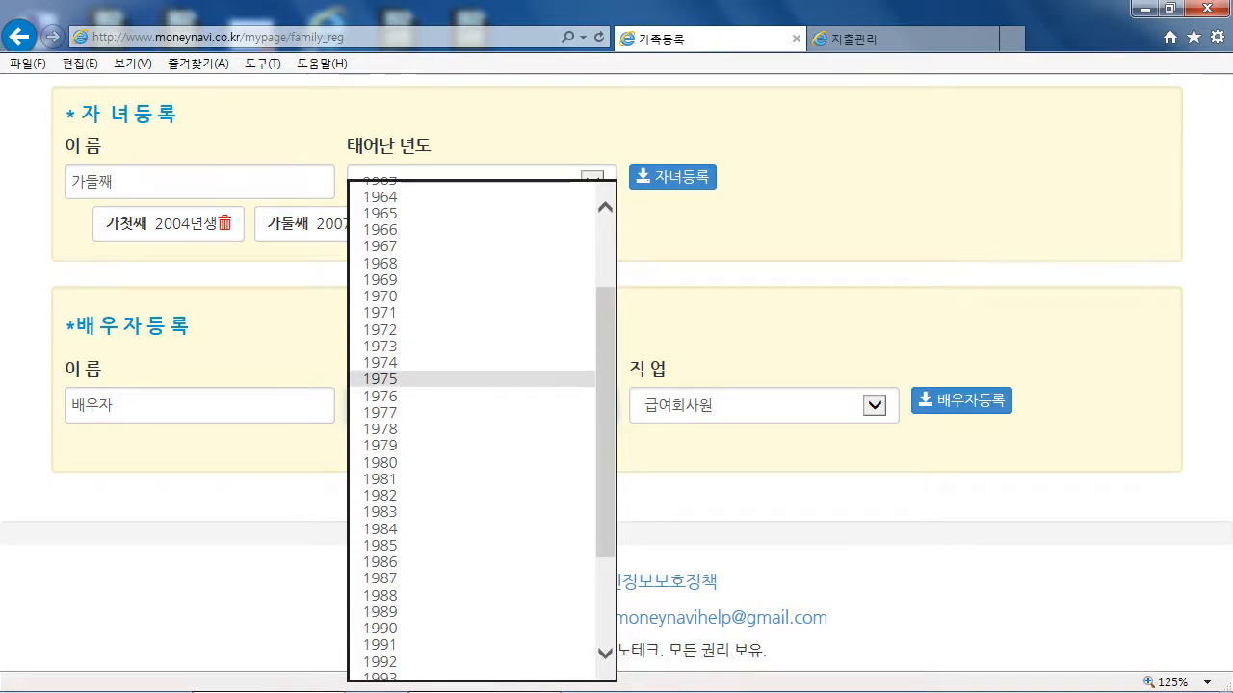
{"action": "left_click", "coordinate": [385, 378]}
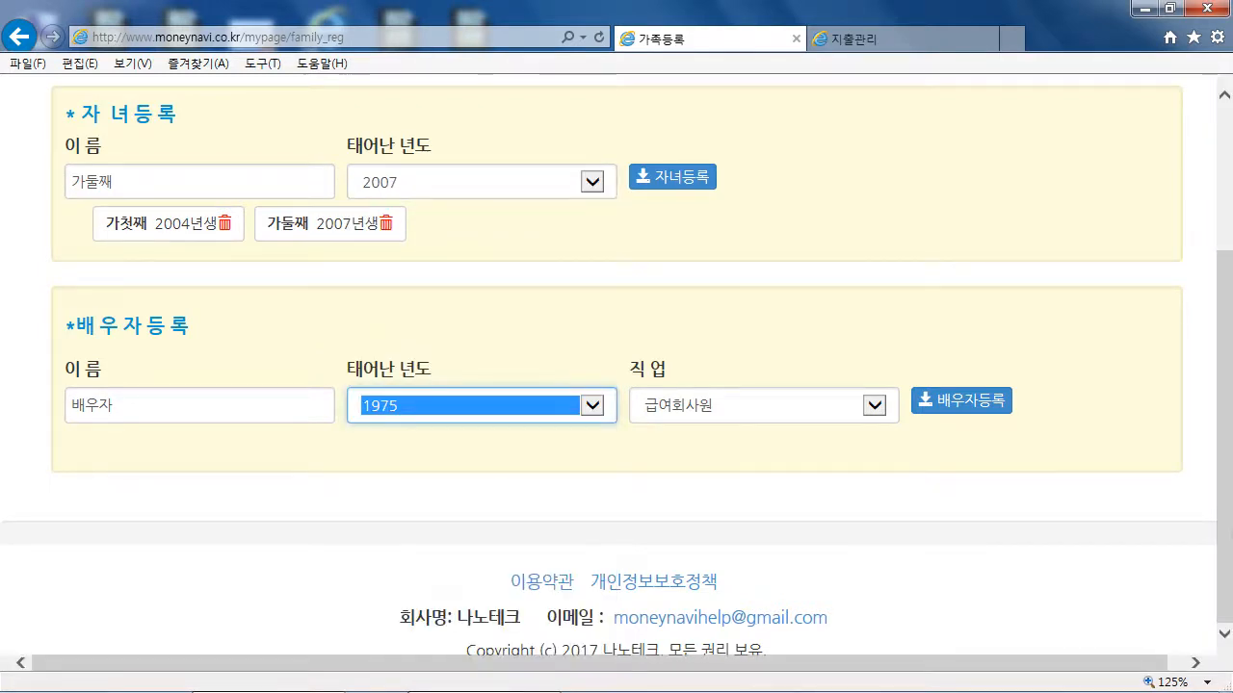
{"action": "left_click", "coordinate": [961, 399]}
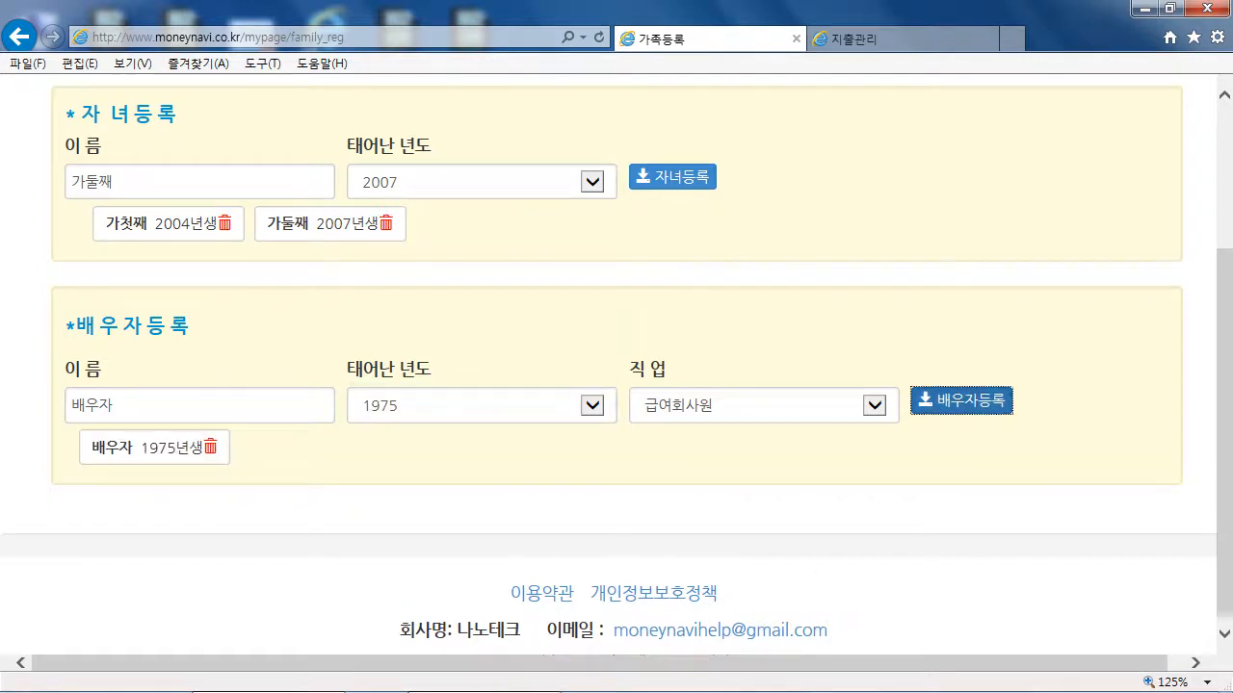
Return to the site's home page and look through the step guides in the 공지사항 notices.
{"action": "scroll", "coordinate": [617, 372], "scroll_direction": "up", "scroll_amount": 2}
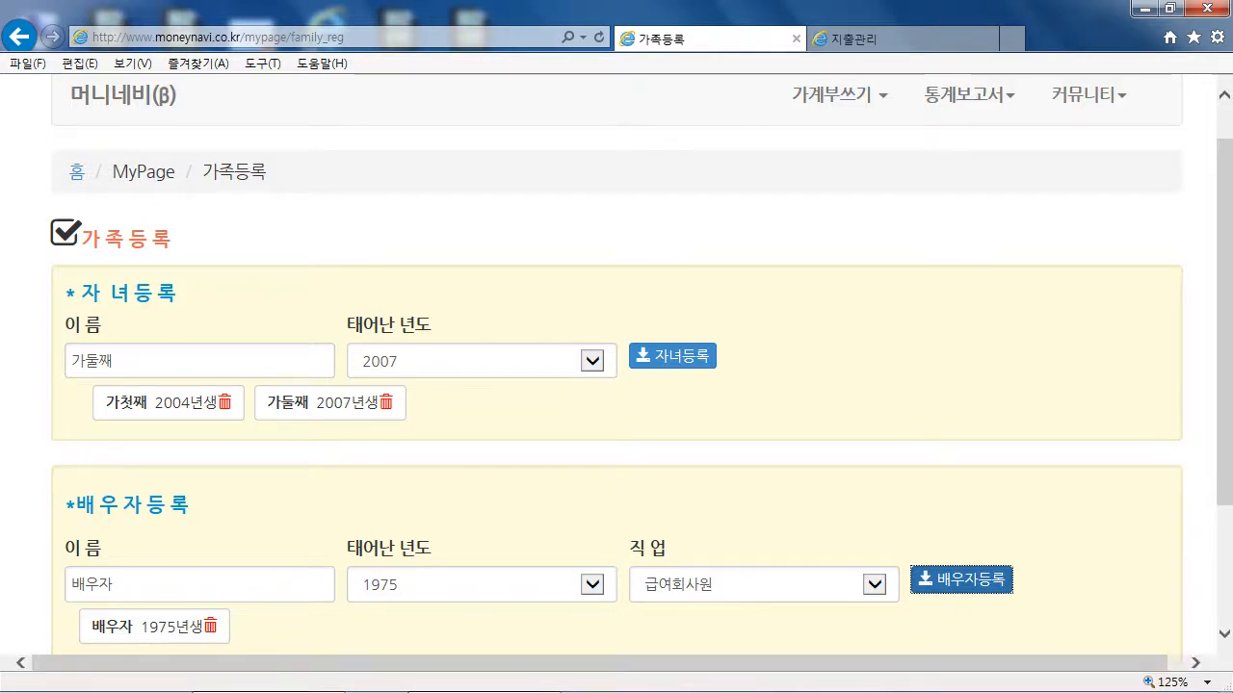
{"action": "scroll", "coordinate": [616, 366], "scroll_direction": "up", "scroll_amount": 1}
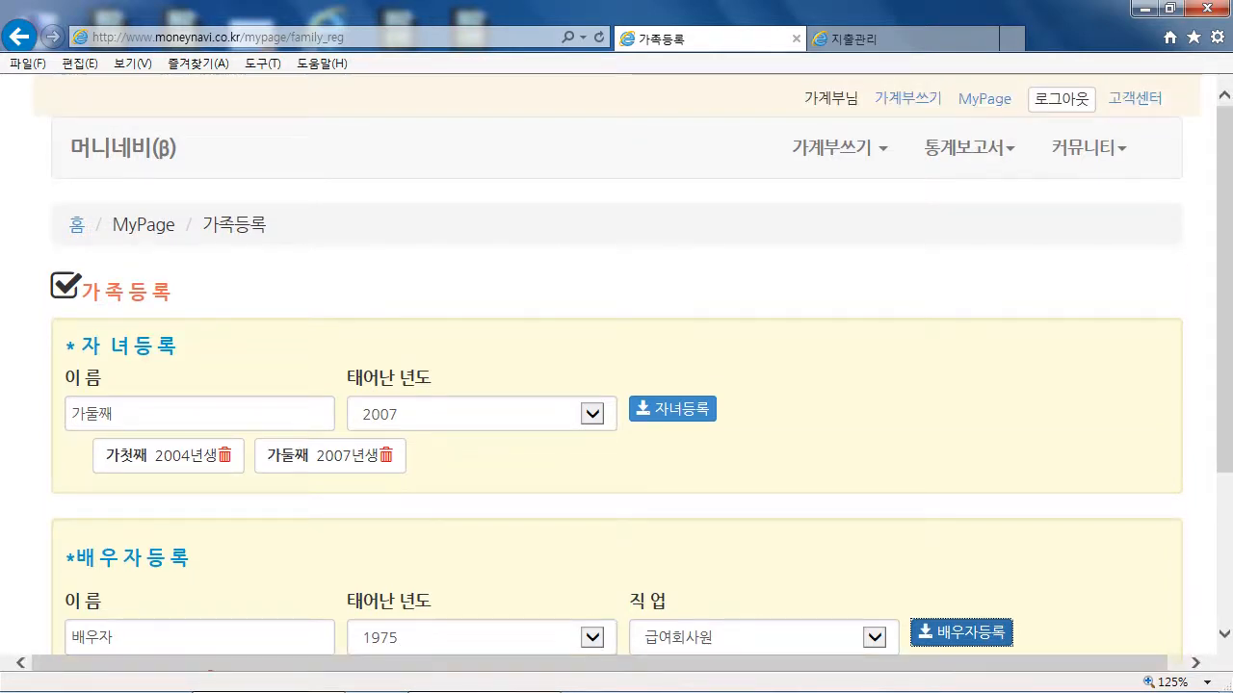
{"action": "left_click", "coordinate": [123, 148]}
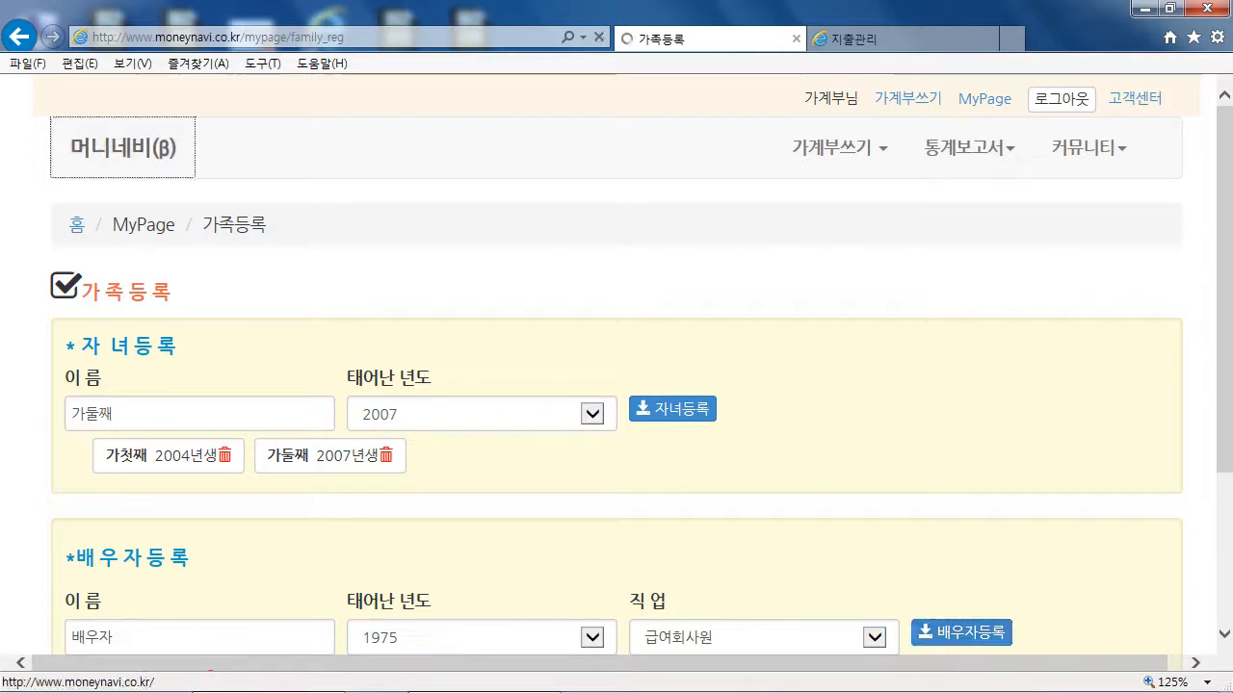
{"action": "scroll", "coordinate": [616, 385], "scroll_direction": "down", "scroll_amount": 4}
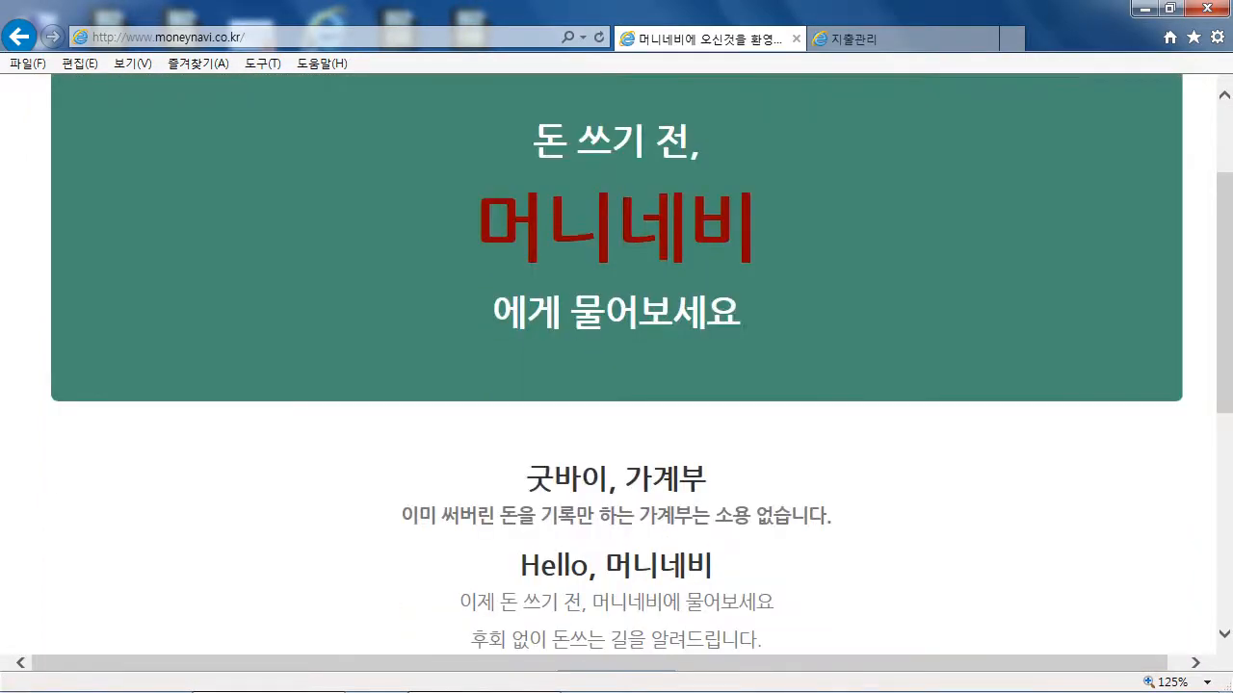
{"action": "scroll", "coordinate": [616, 385], "scroll_direction": "down", "scroll_amount": 2}
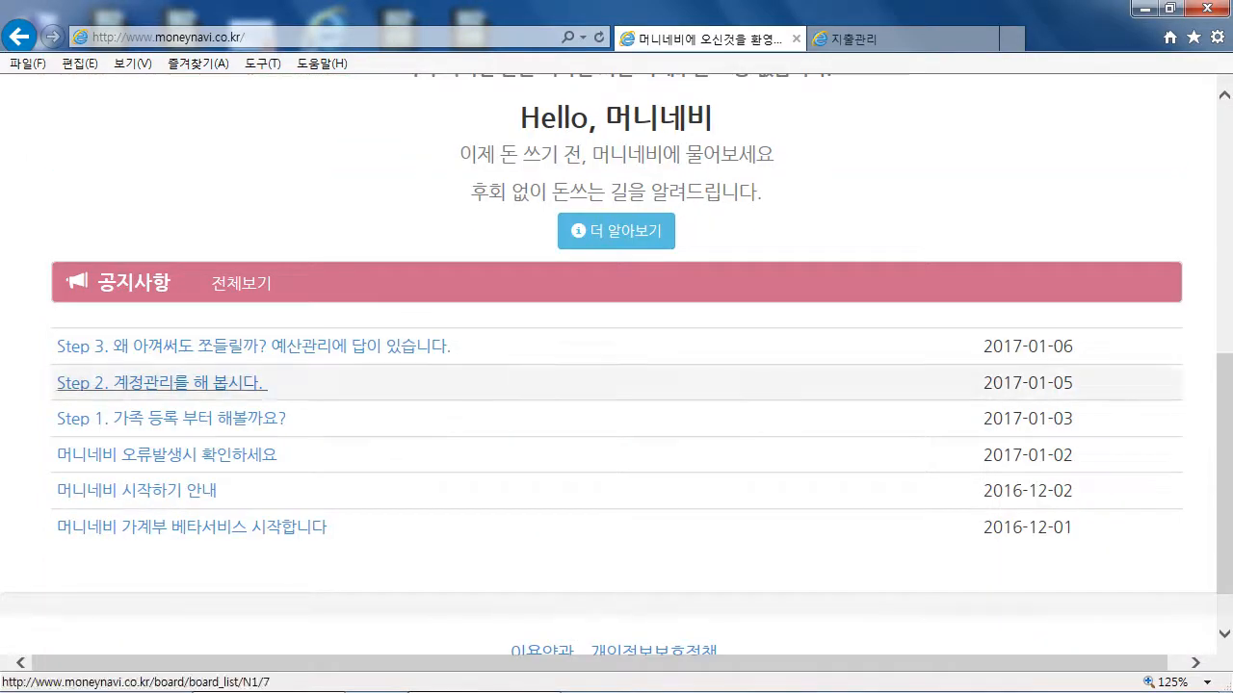
{"action": "scroll", "coordinate": [616, 366], "scroll_direction": "up", "scroll_amount": 7}
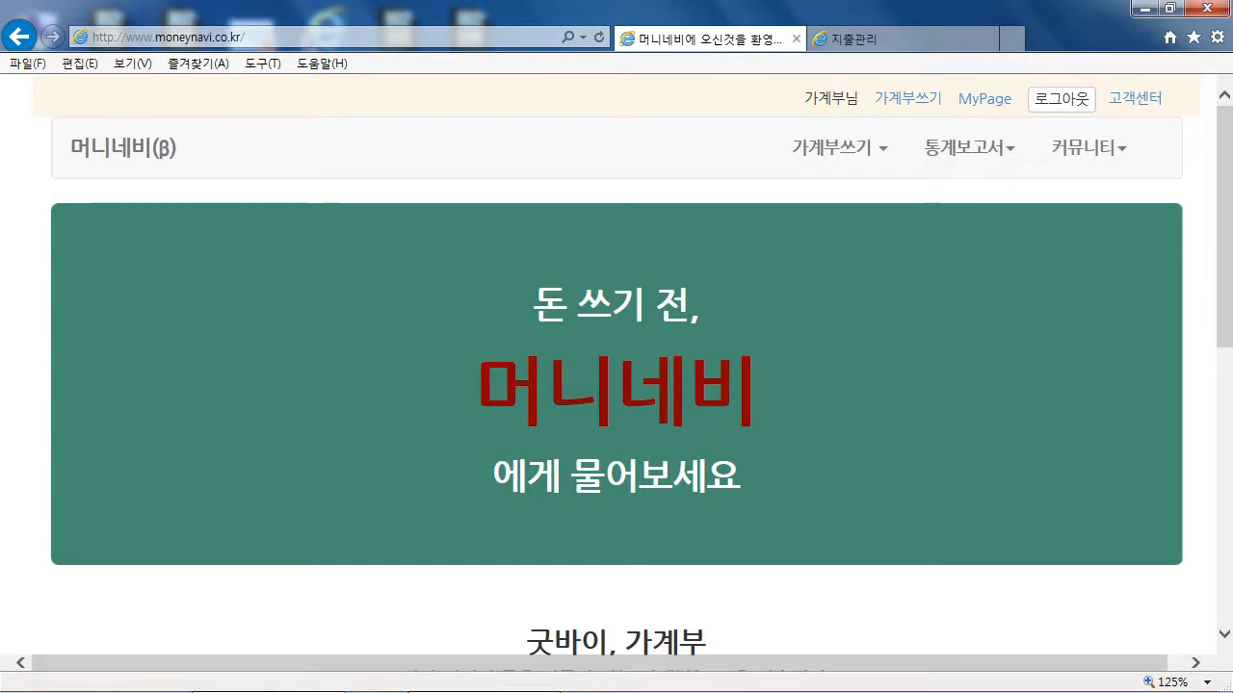
Go to expense account management (지출계정관리) and open the detail items of 주거 under the 공동생활 account.
{"action": "left_click", "coordinate": [838, 148]}
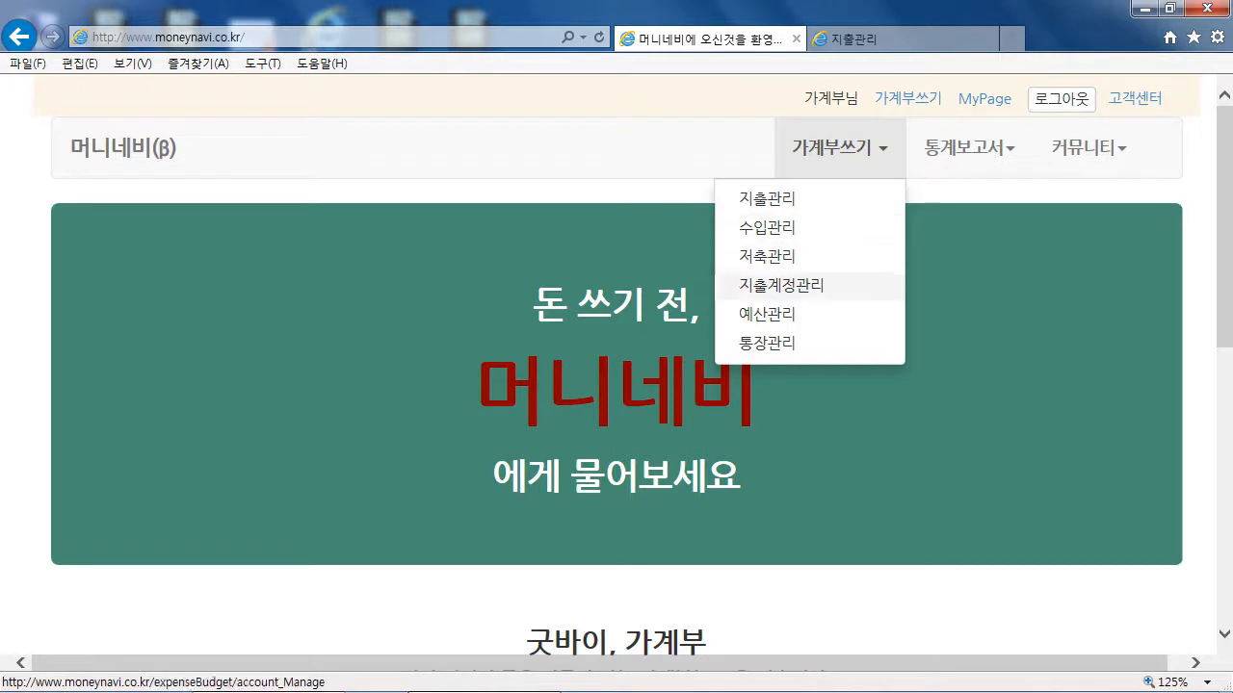
{"action": "left_click", "coordinate": [768, 285]}
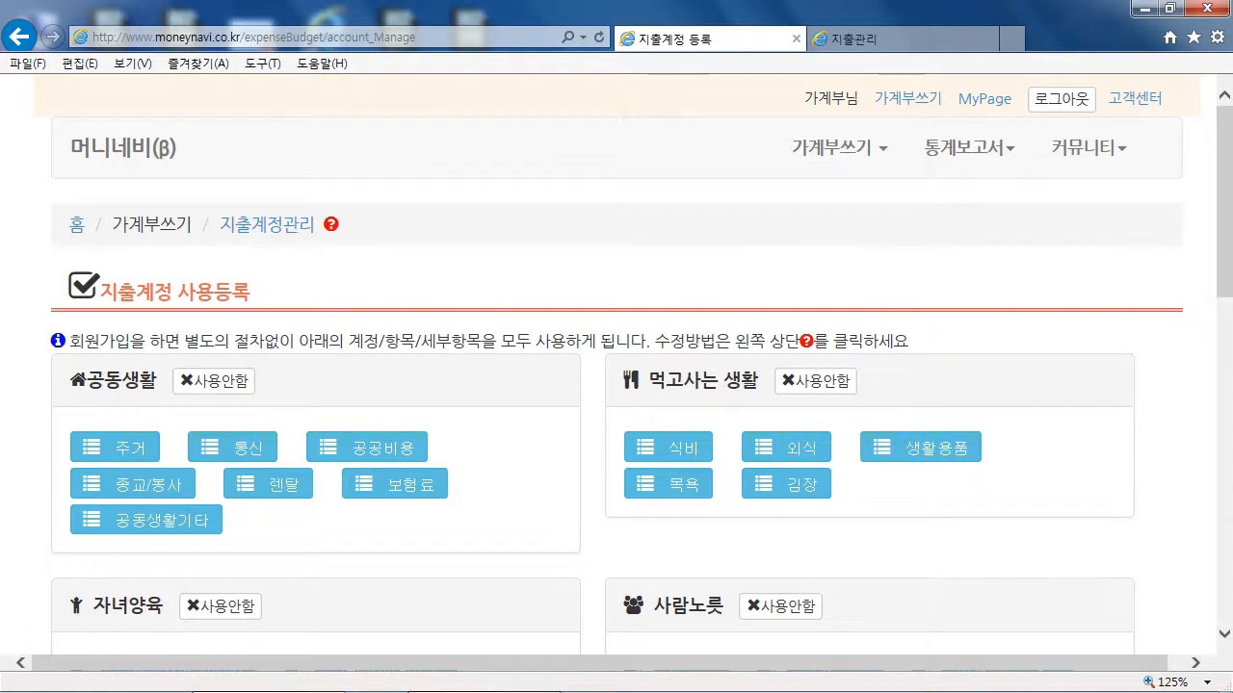
{"action": "scroll", "coordinate": [617, 385], "scroll_direction": "down", "scroll_amount": 1}
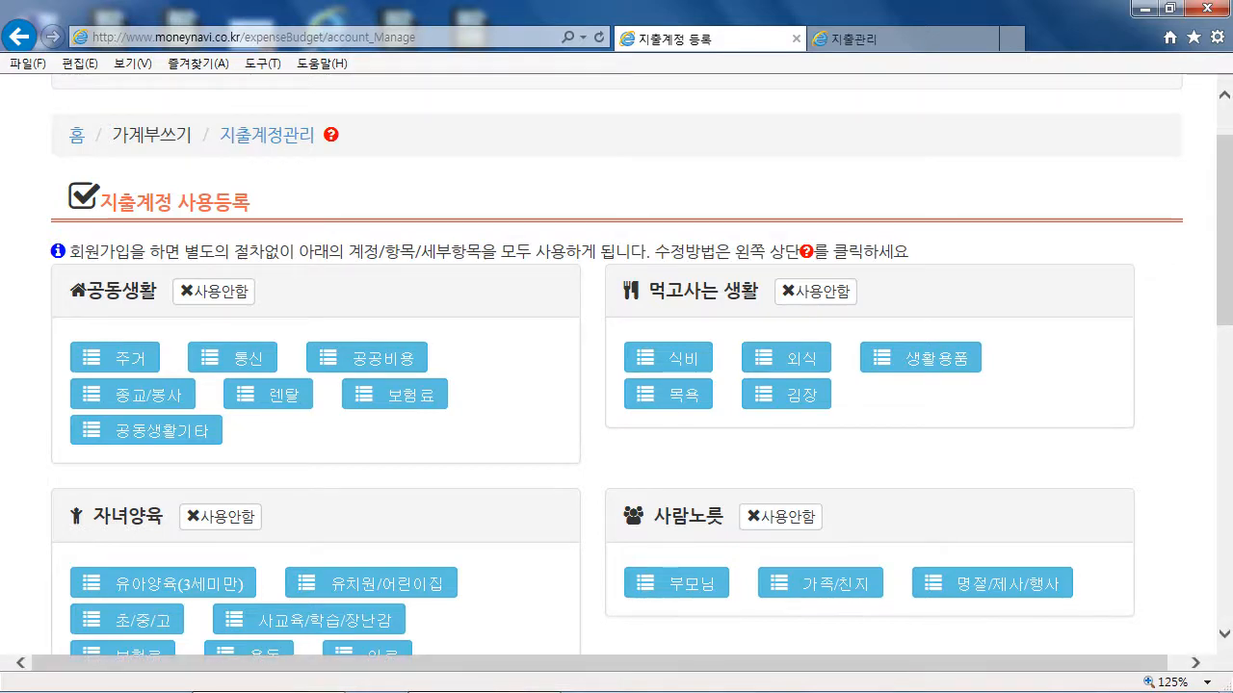
{"action": "scroll", "coordinate": [616, 386], "scroll_direction": "down", "scroll_amount": 1}
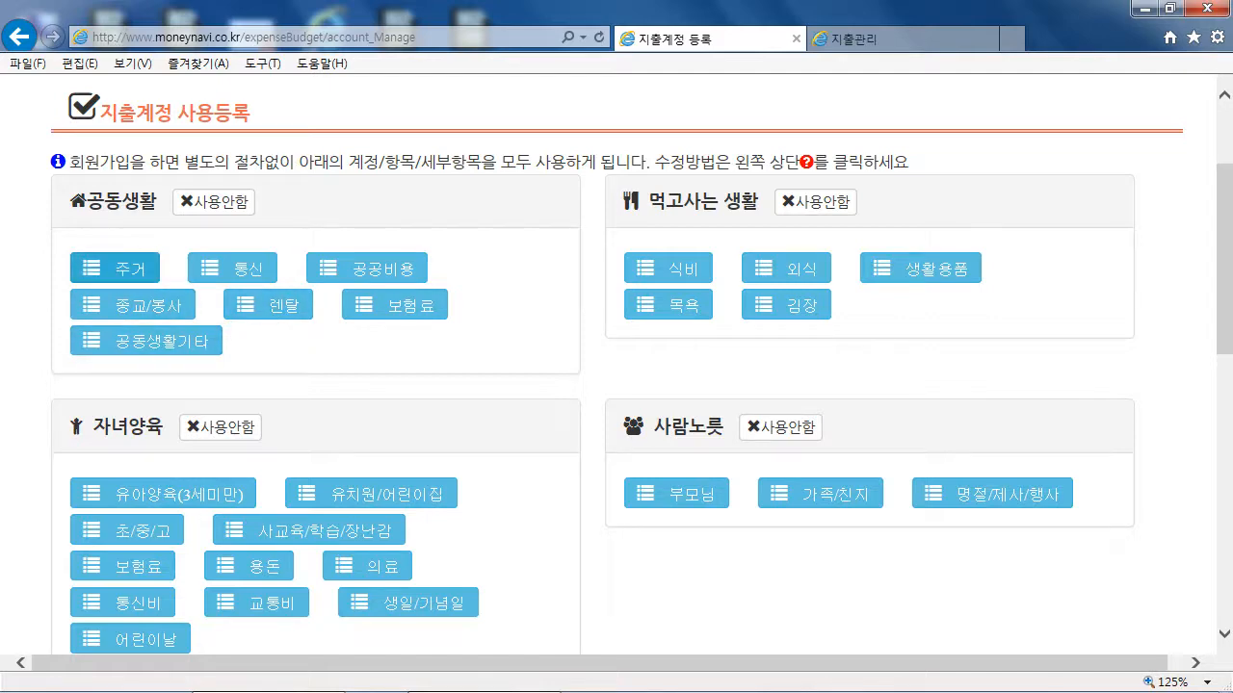
{"action": "left_click", "coordinate": [115, 267]}
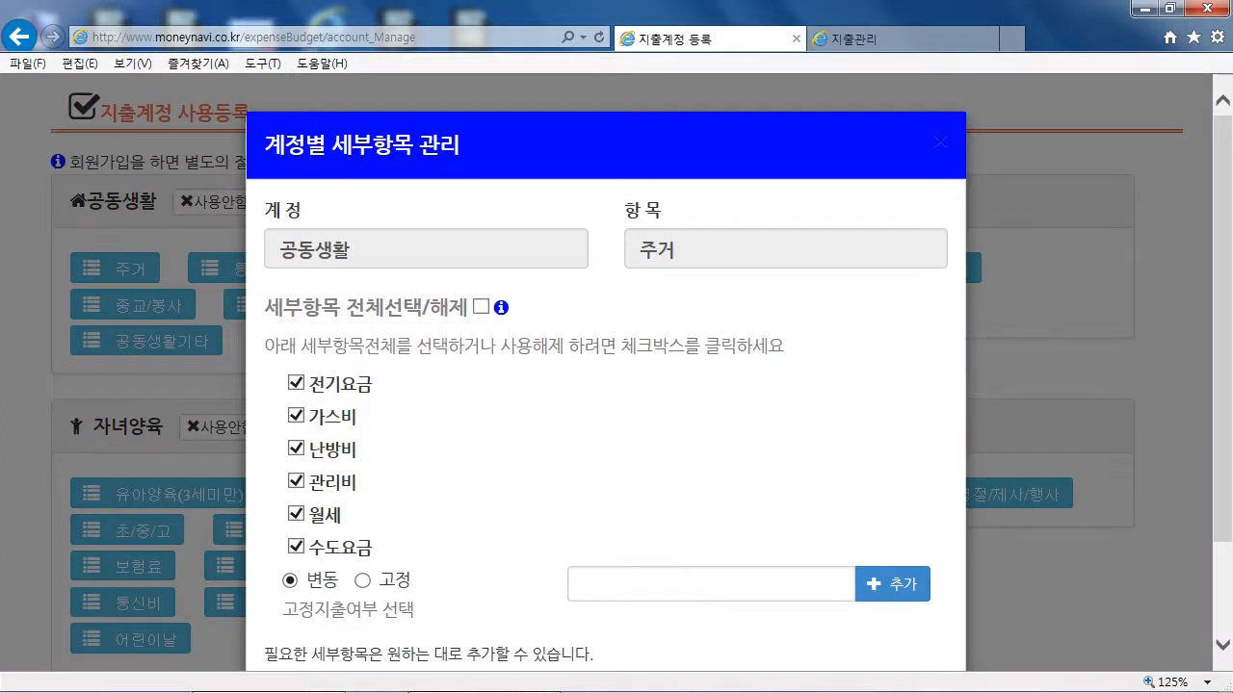
Close the 주거 detail items without saving and look through the items of all registered expense accounts.
{"action": "scroll", "coordinate": [616, 385], "scroll_direction": "down", "scroll_amount": 2}
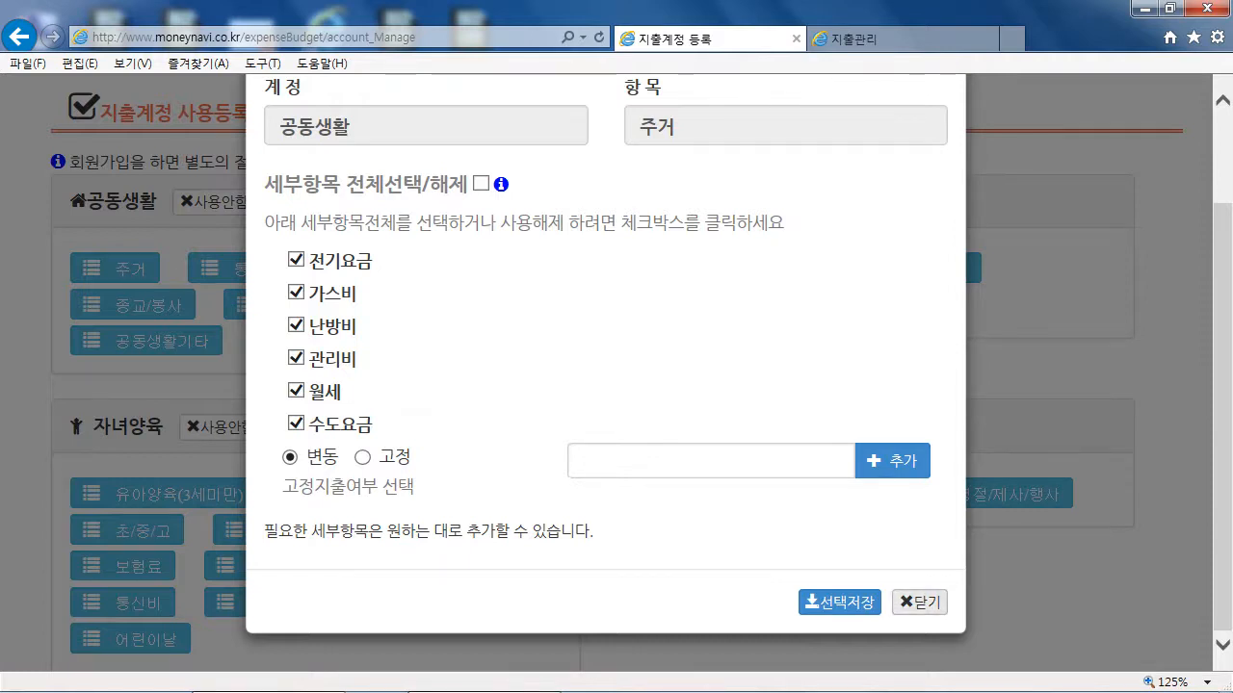
{"action": "left_click", "coordinate": [920, 602]}
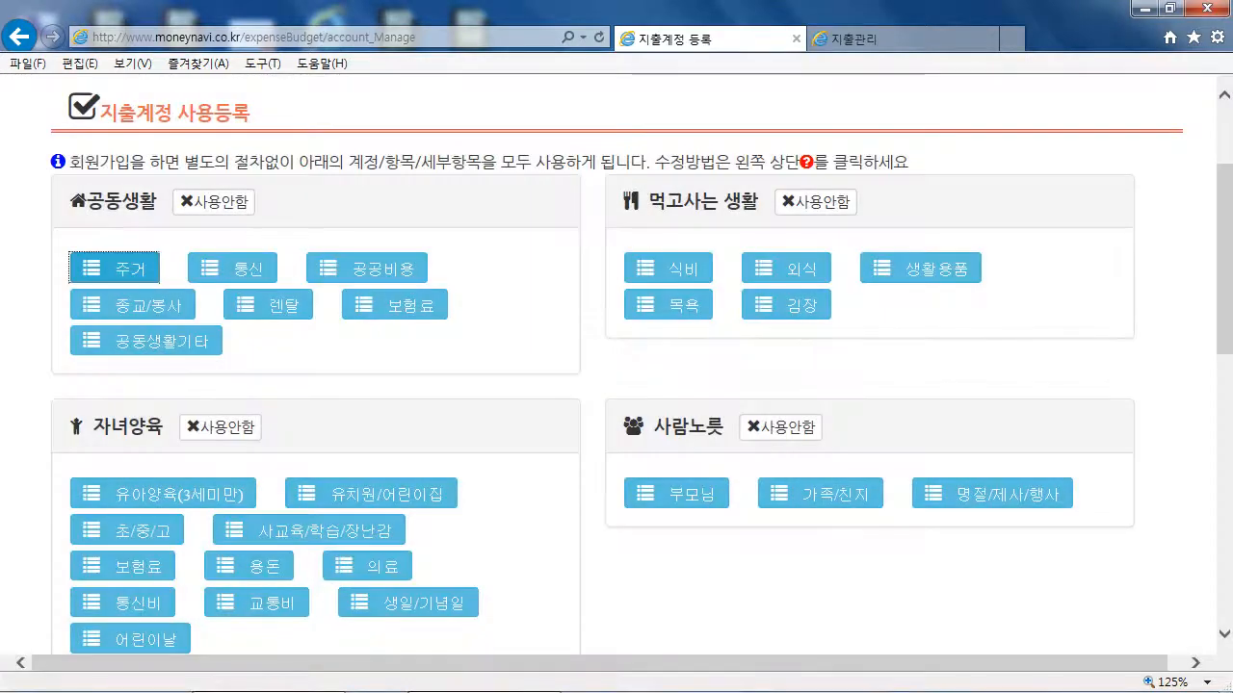
{"action": "scroll", "coordinate": [616, 366], "scroll_direction": "down", "scroll_amount": 3}
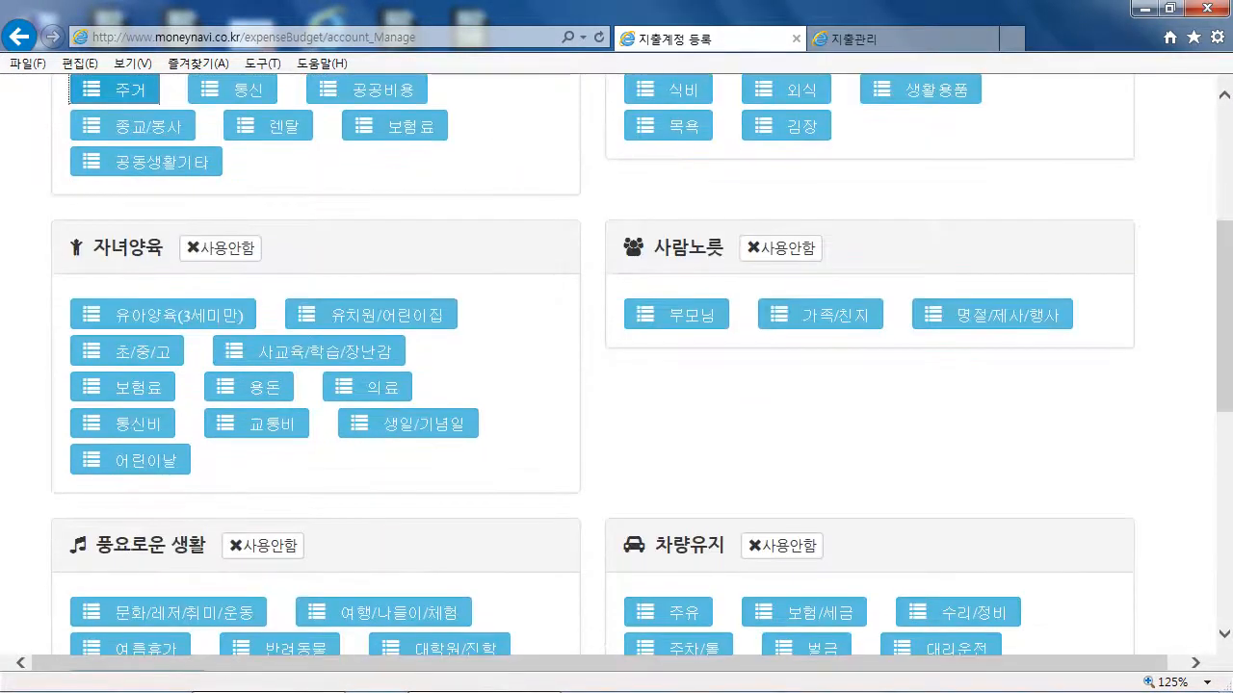
{"action": "scroll", "coordinate": [617, 366], "scroll_direction": "down", "scroll_amount": 3}
{"action": "scroll", "coordinate": [616, 366], "scroll_direction": "down", "scroll_amount": 2}
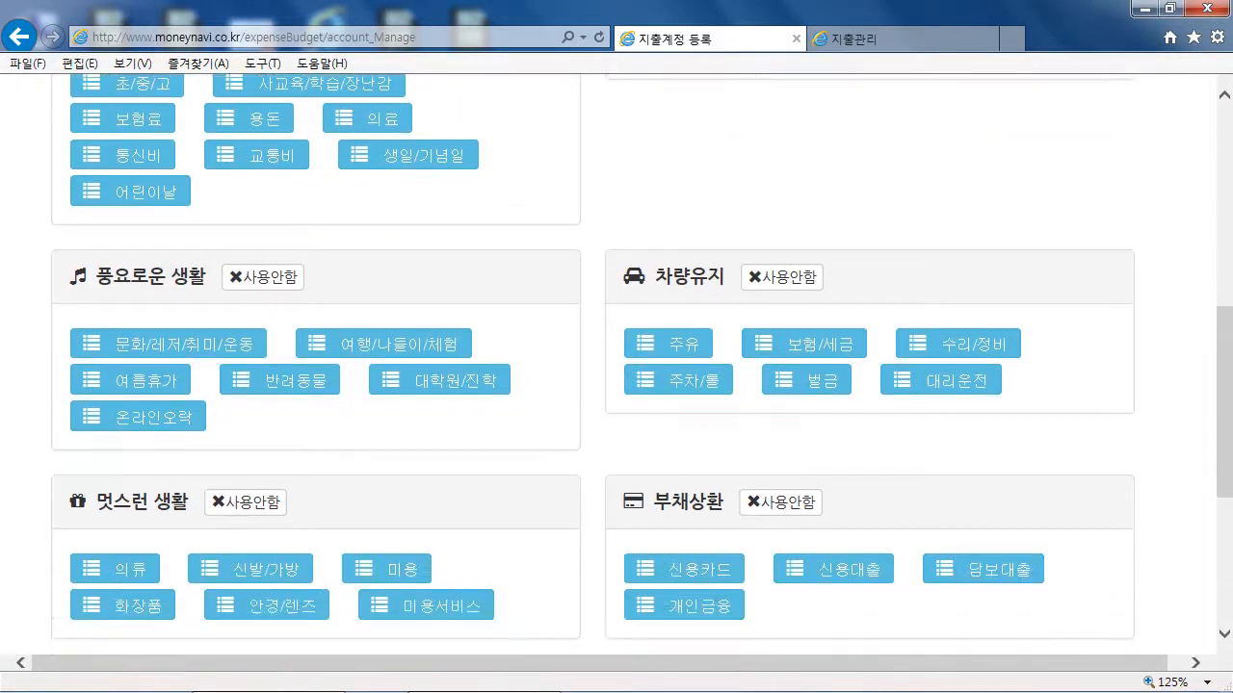
{"action": "scroll", "coordinate": [616, 365], "scroll_direction": "down", "scroll_amount": 3}
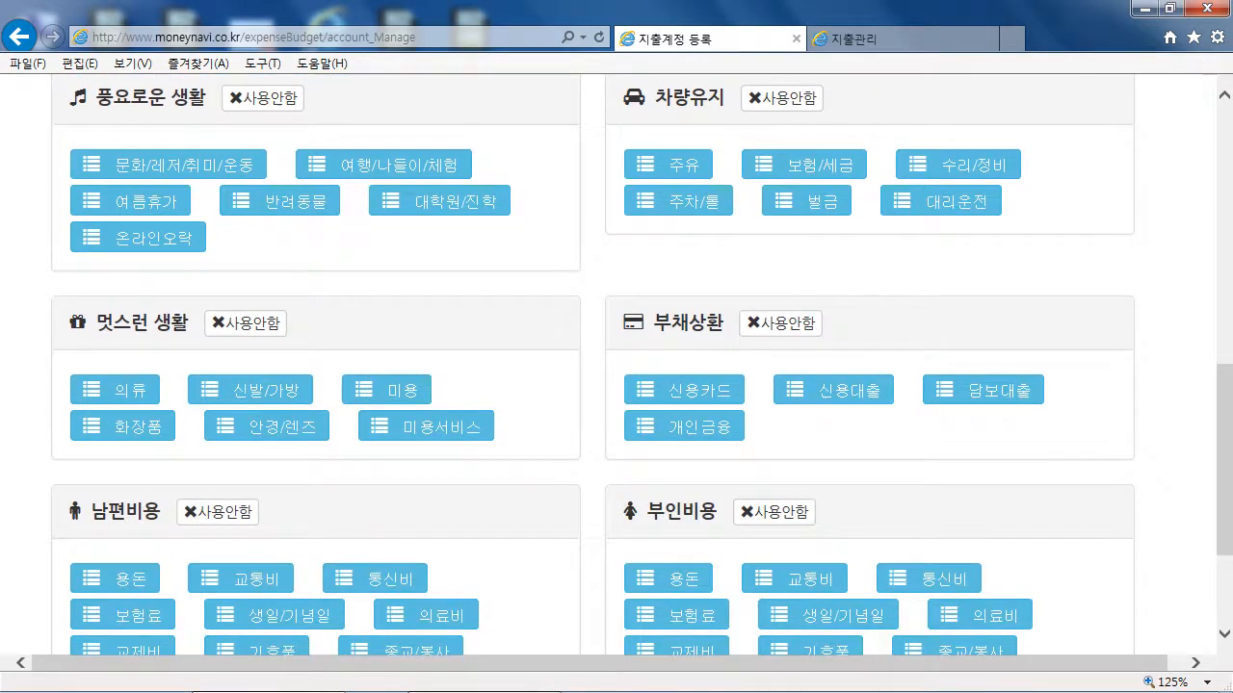
{"action": "scroll", "coordinate": [616, 366], "scroll_direction": "down", "scroll_amount": 3}
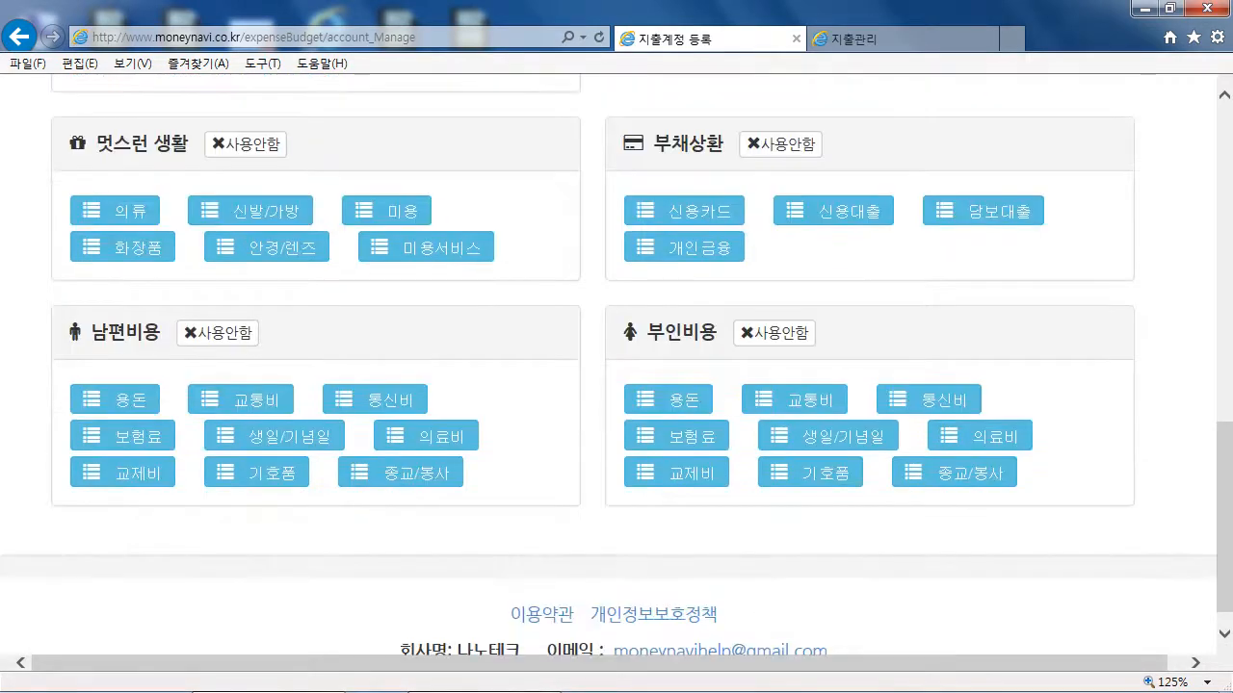
{"action": "left_click_drag", "start_coordinate": [1224, 491], "coordinate": [1224, 174]}
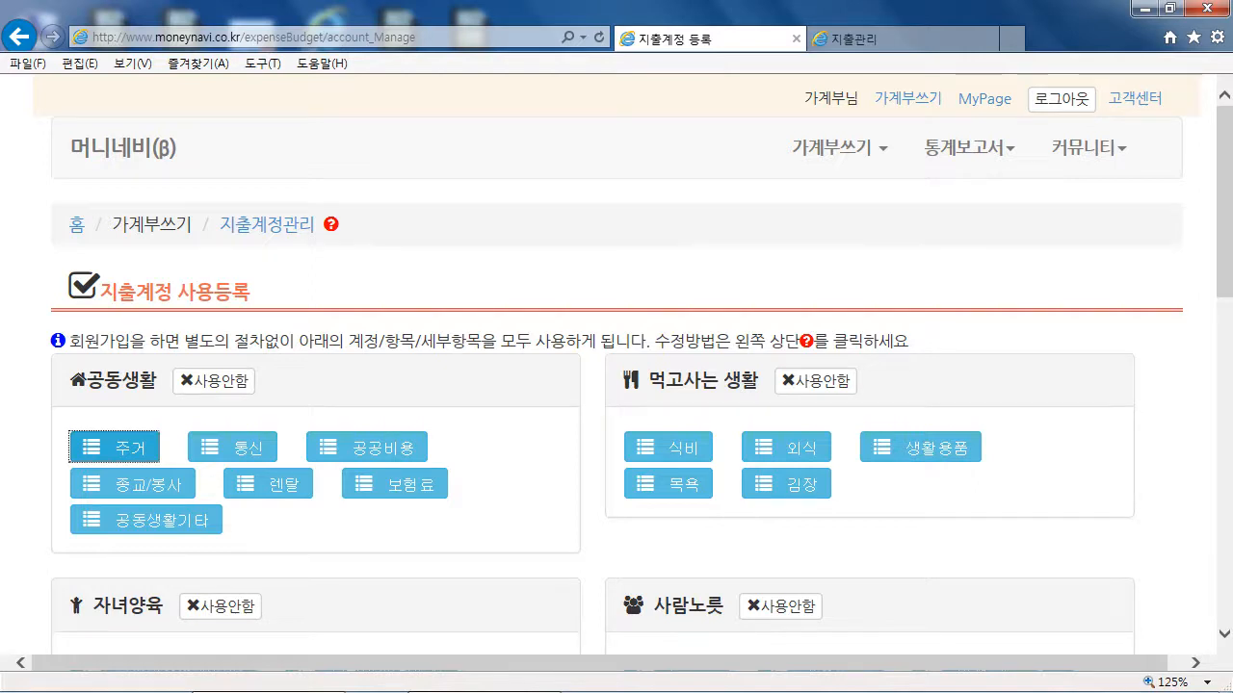
Return to the site's home page and look at the Step 3 budget management guide in the 공지사항 notices.
{"action": "left_click", "coordinate": [840, 149]}
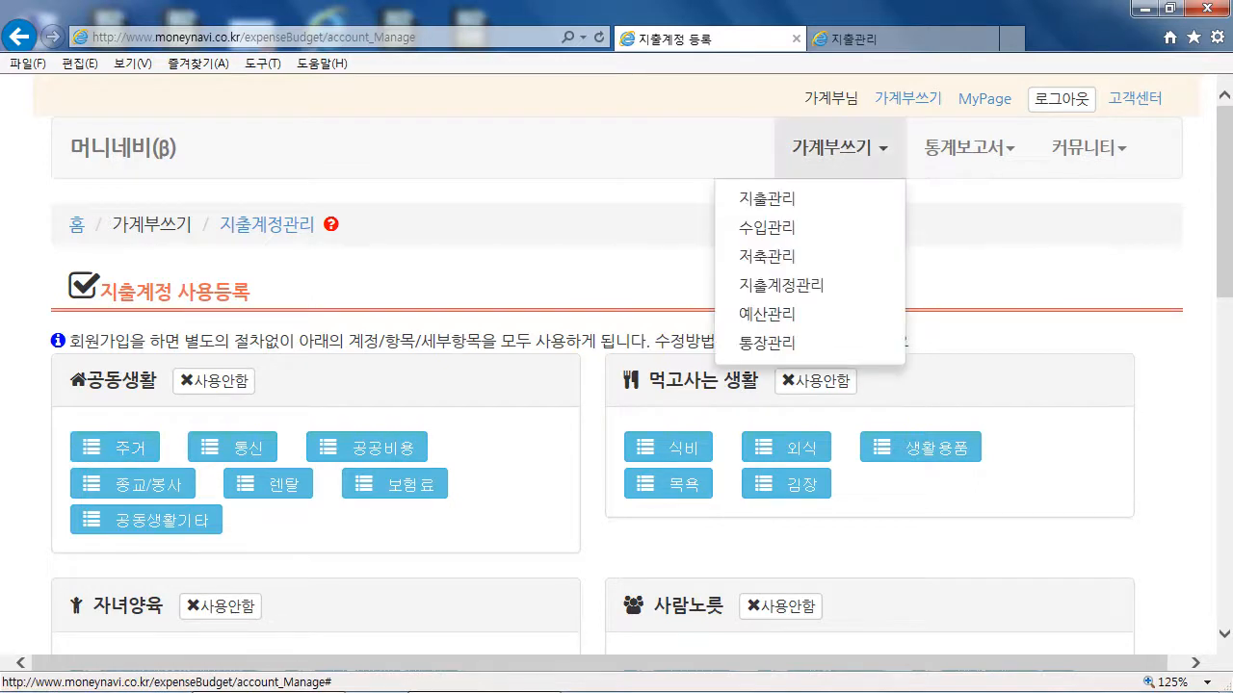
{"action": "left_click", "coordinate": [123, 149]}
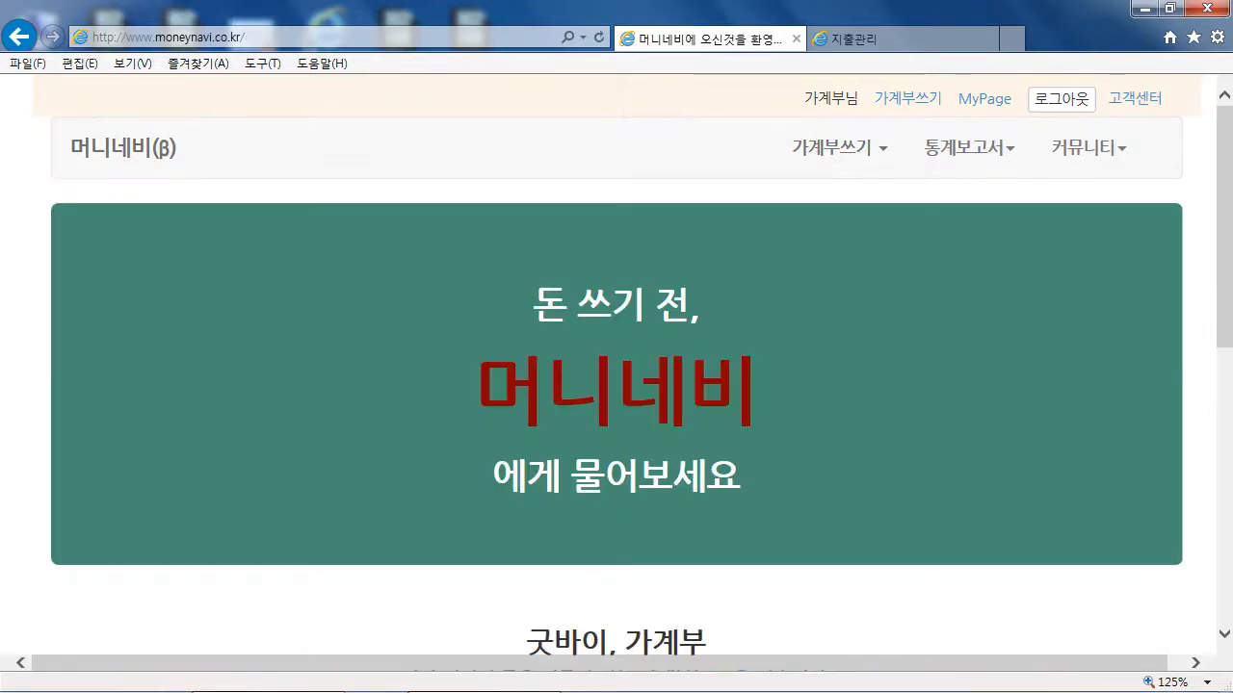
{"action": "scroll", "coordinate": [699, 331], "scroll_direction": "down", "scroll_amount": 8}
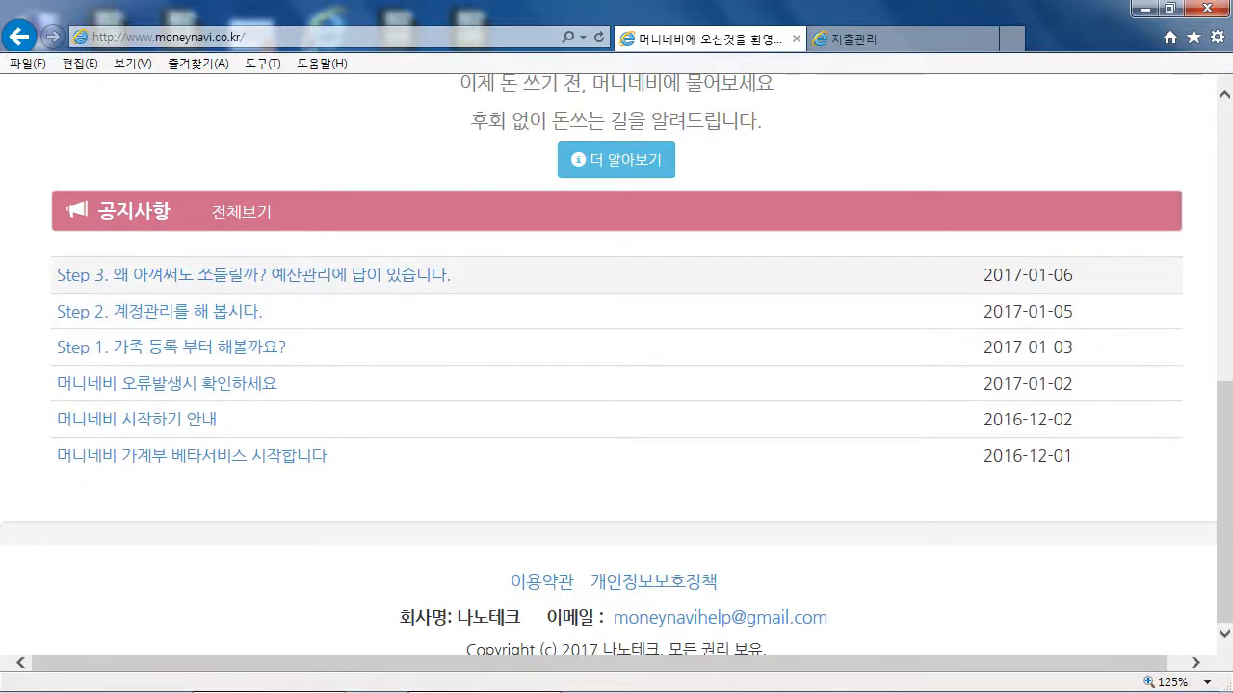
{"action": "scroll", "coordinate": [617, 366], "scroll_direction": "up", "scroll_amount": 5}
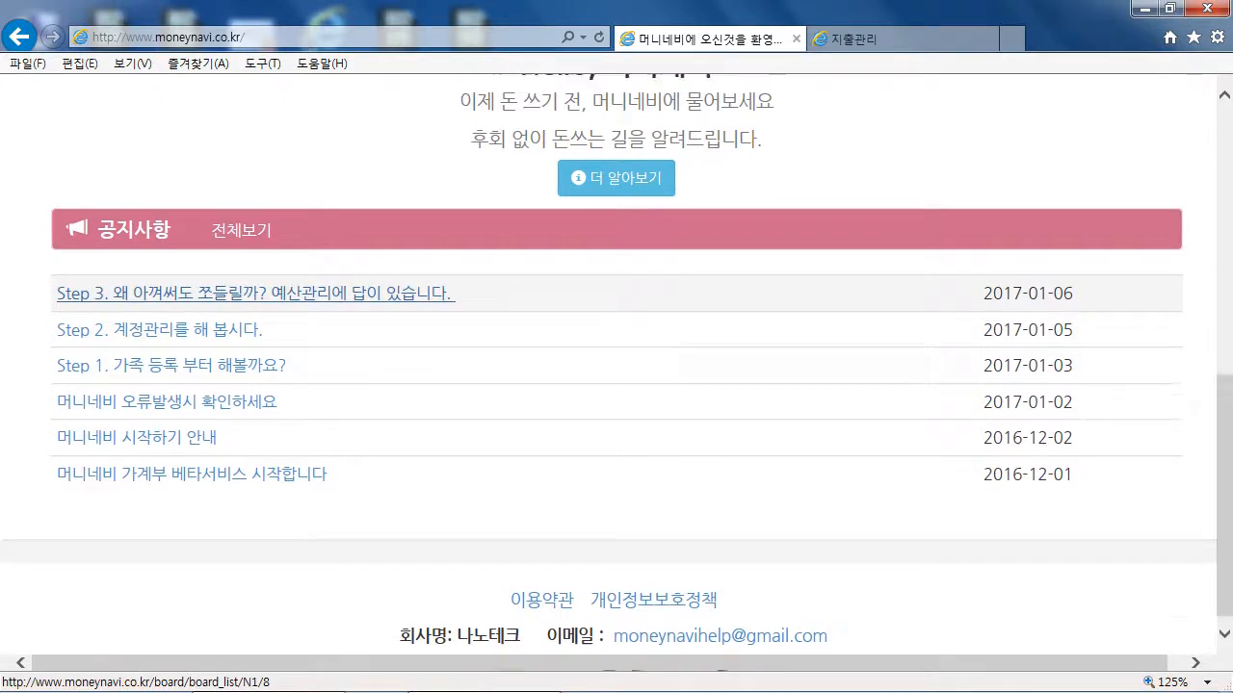
{"action": "scroll", "coordinate": [616, 366], "scroll_direction": "up", "scroll_amount": 3}
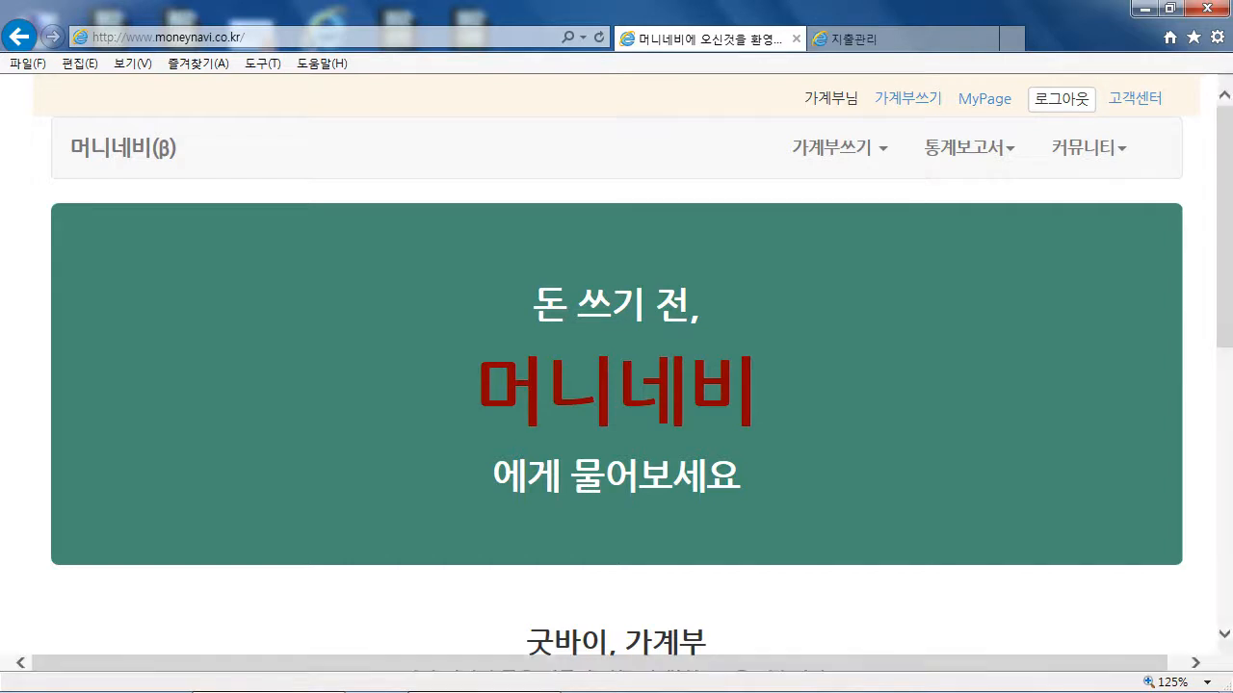
Go to budget management (예산관리) and review its sections, including the help notes for 시작날짜 설정, 계정별 예산설정 and 사용계정.
{"action": "left_click", "coordinate": [814, 147]}
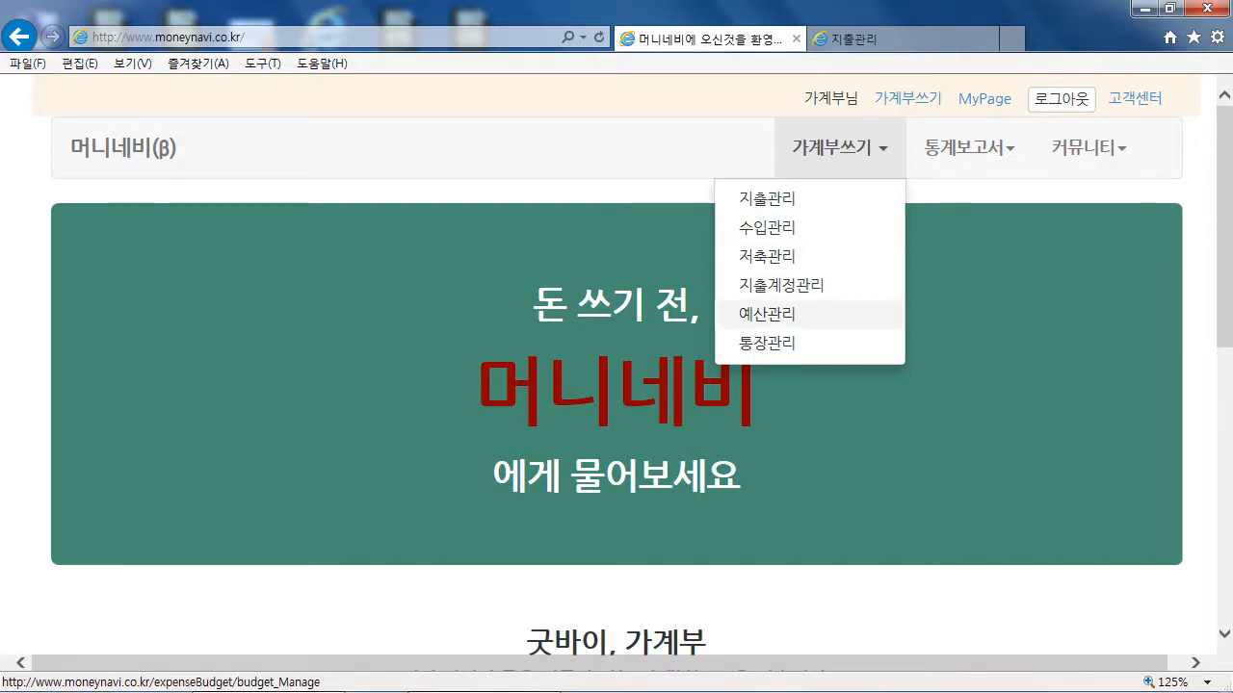
{"action": "left_click", "coordinate": [767, 314]}
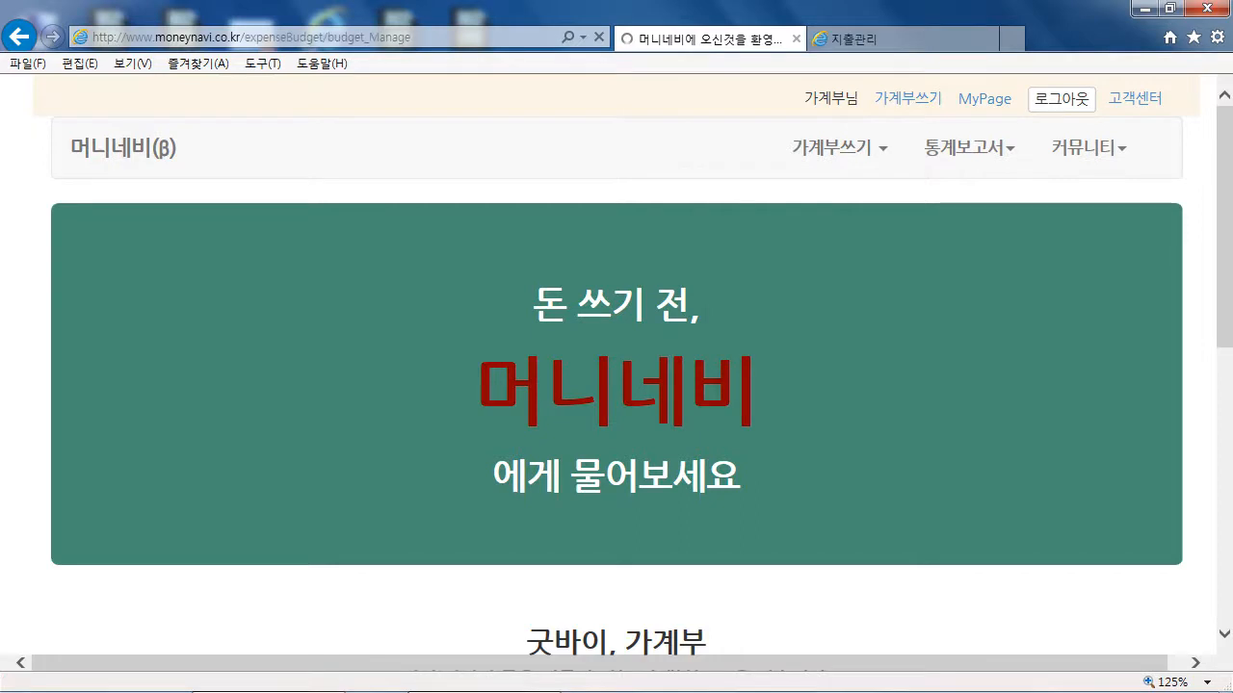
{"action": "scroll", "coordinate": [616, 386], "scroll_direction": "down", "scroll_amount": 1}
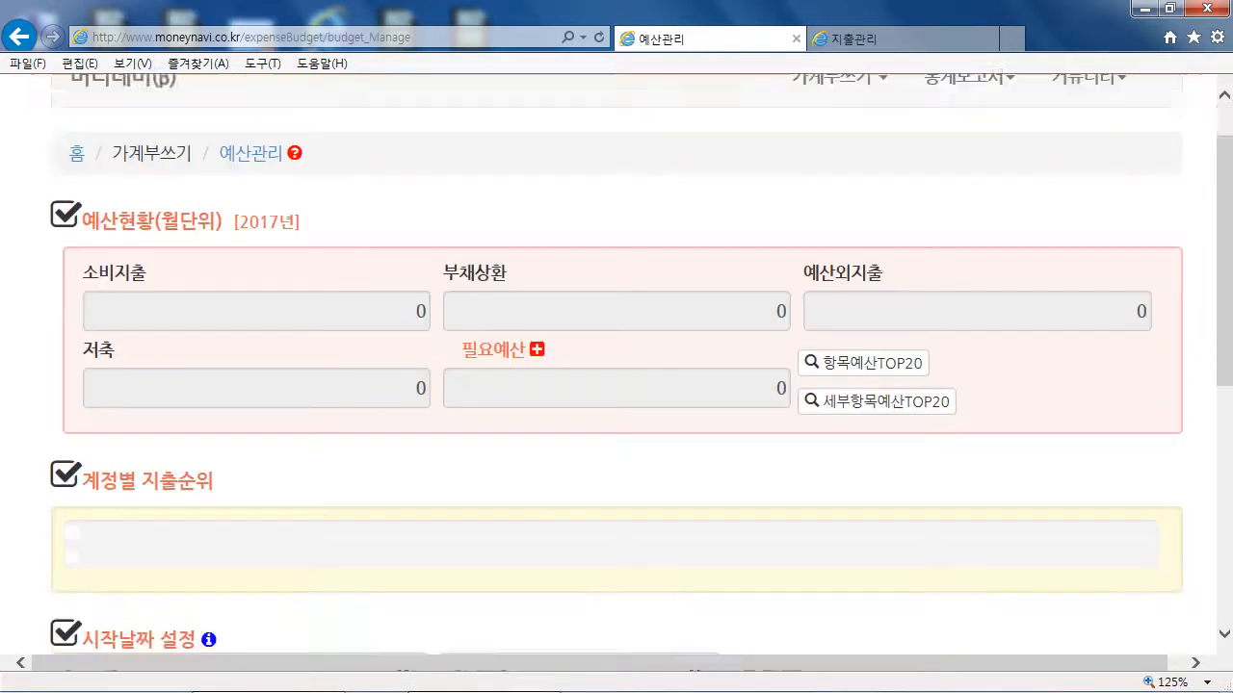
{"action": "scroll", "coordinate": [616, 385], "scroll_direction": "down", "scroll_amount": 3}
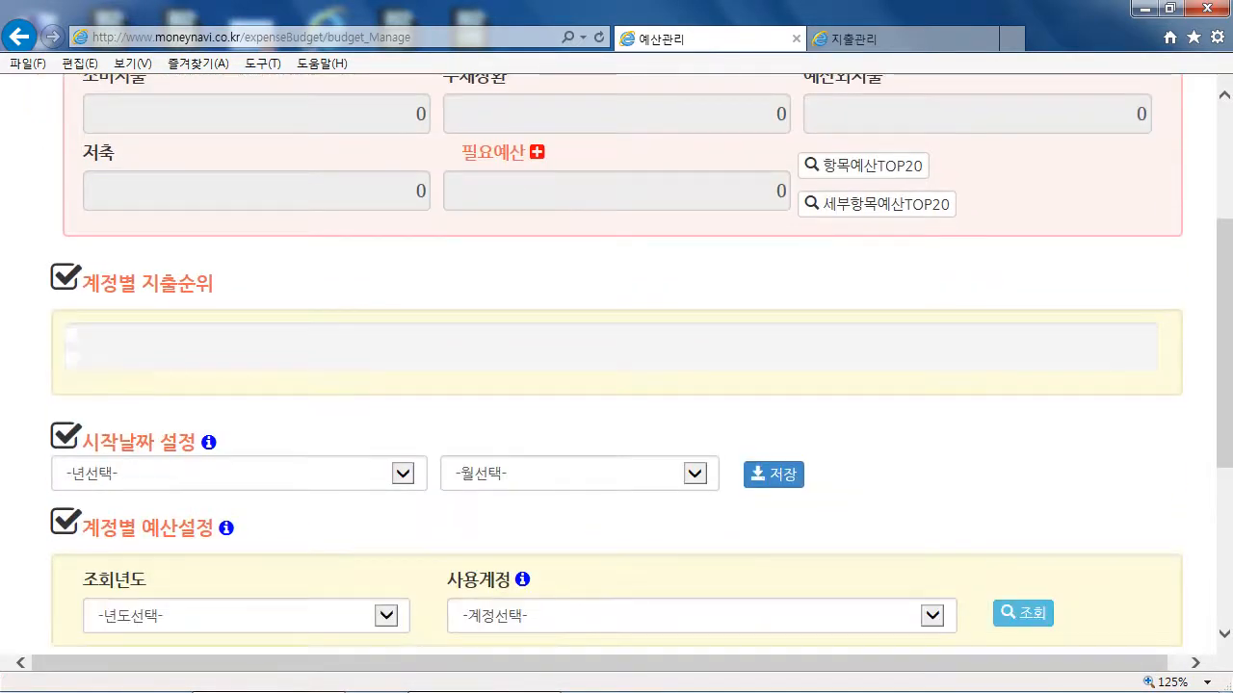
{"action": "scroll", "coordinate": [616, 385], "scroll_direction": "up", "scroll_amount": 1}
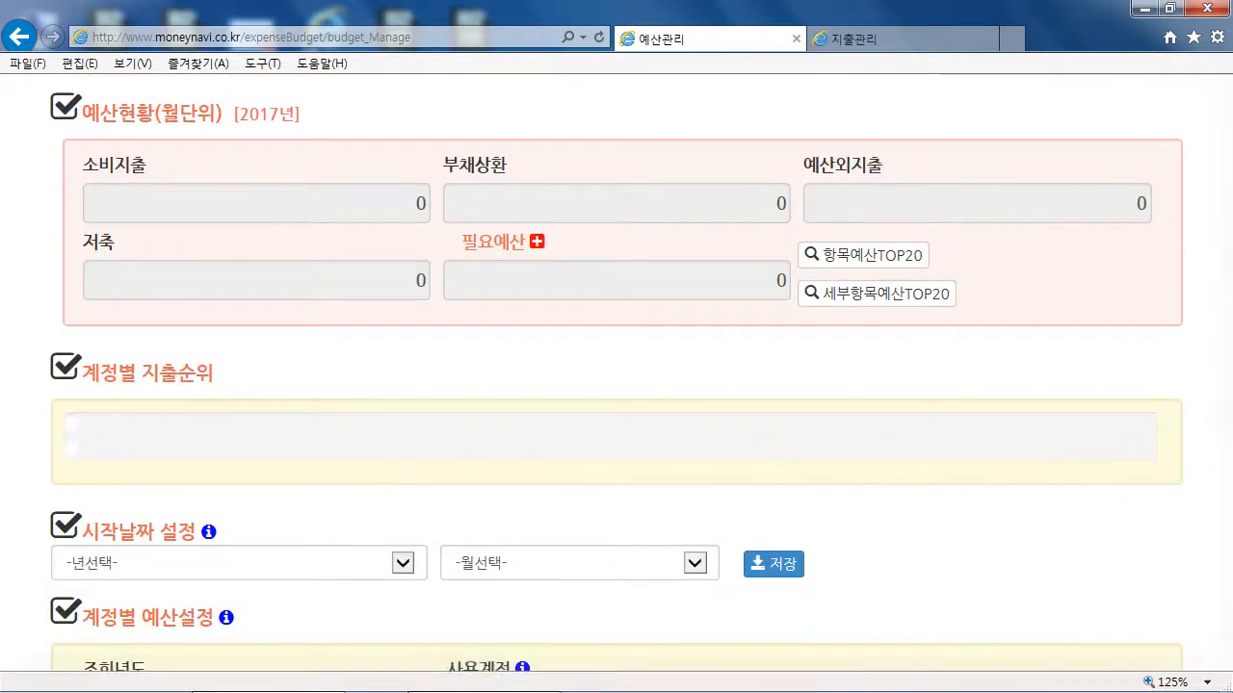
{"action": "scroll", "coordinate": [617, 386], "scroll_direction": "down", "scroll_amount": 2}
{"action": "scroll", "coordinate": [616, 385], "scroll_direction": "down", "scroll_amount": 1}
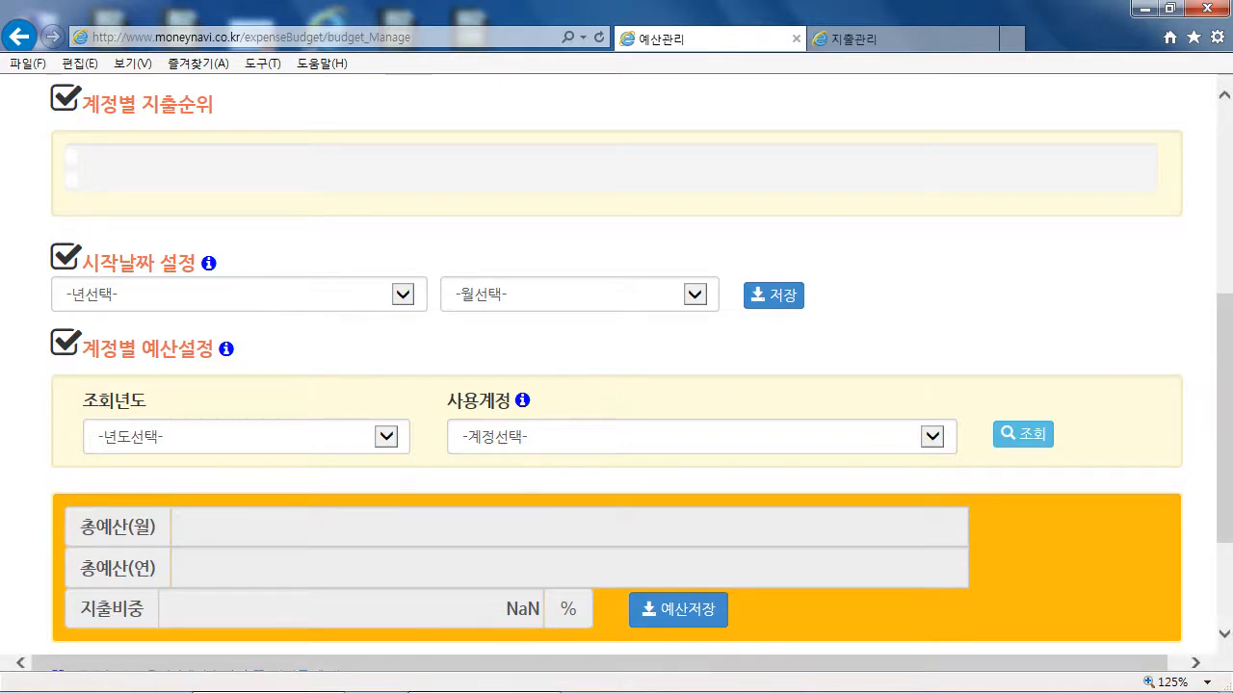
{"action": "mouse_move", "coordinate": [209, 264]}
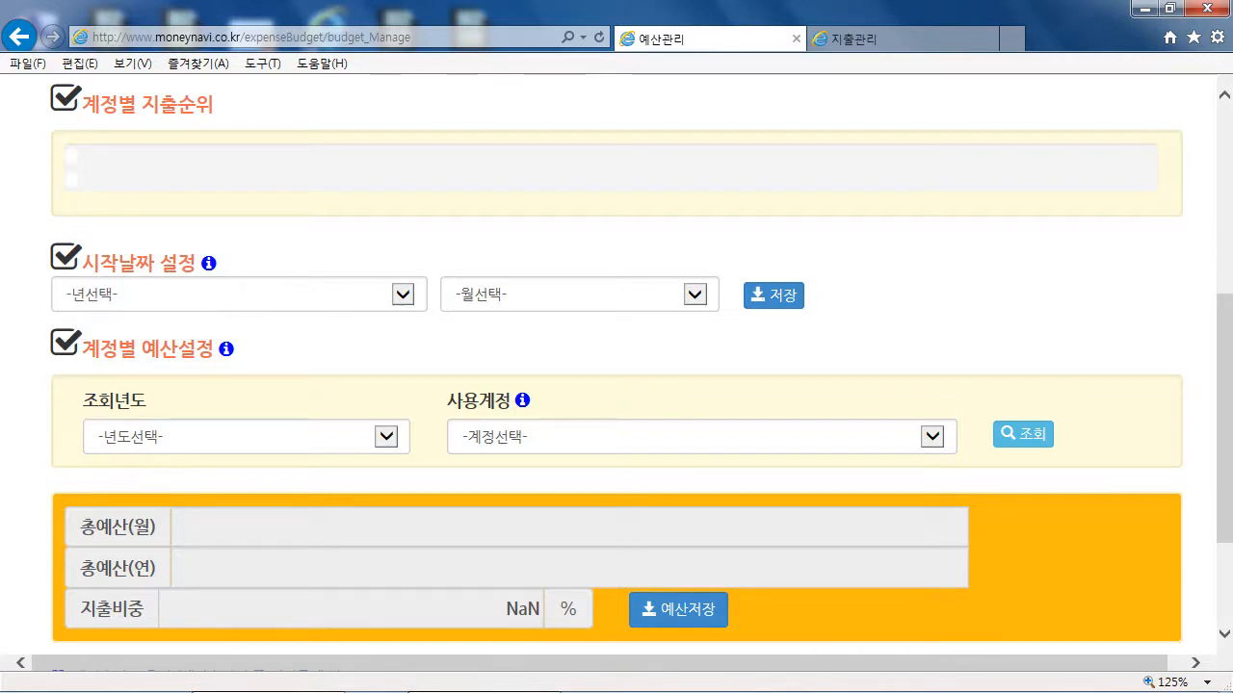
{"action": "mouse_move", "coordinate": [225, 348]}
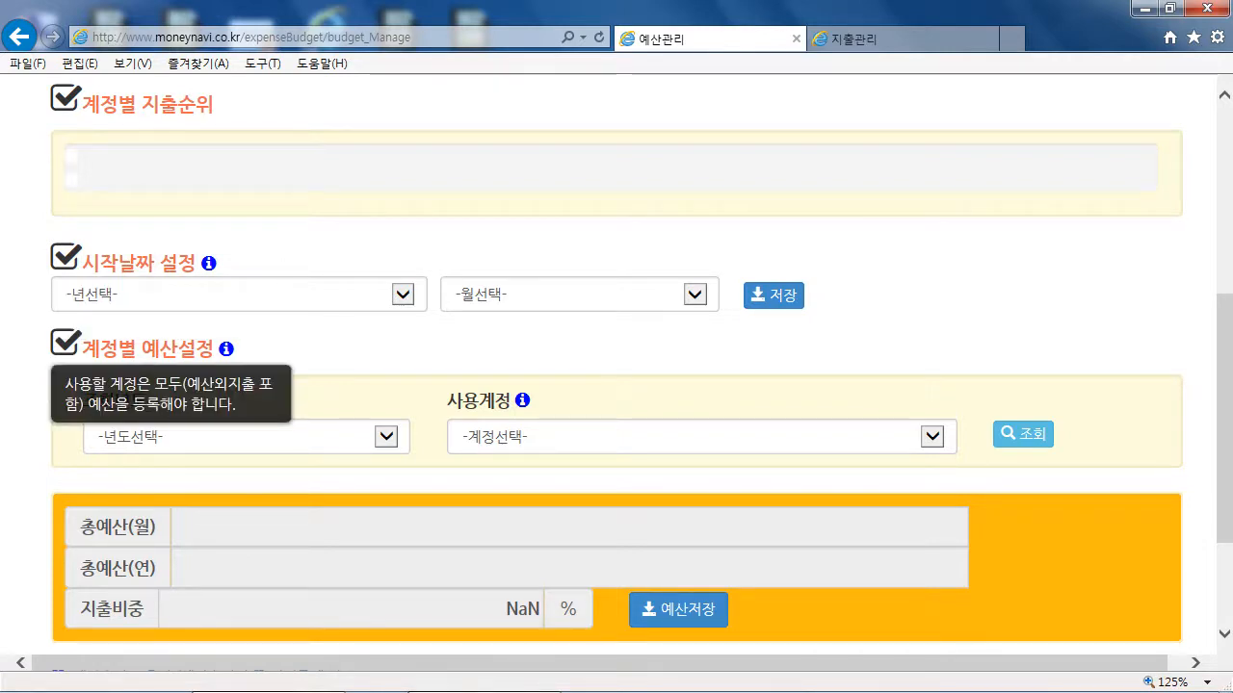
{"action": "mouse_move", "coordinate": [522, 399]}
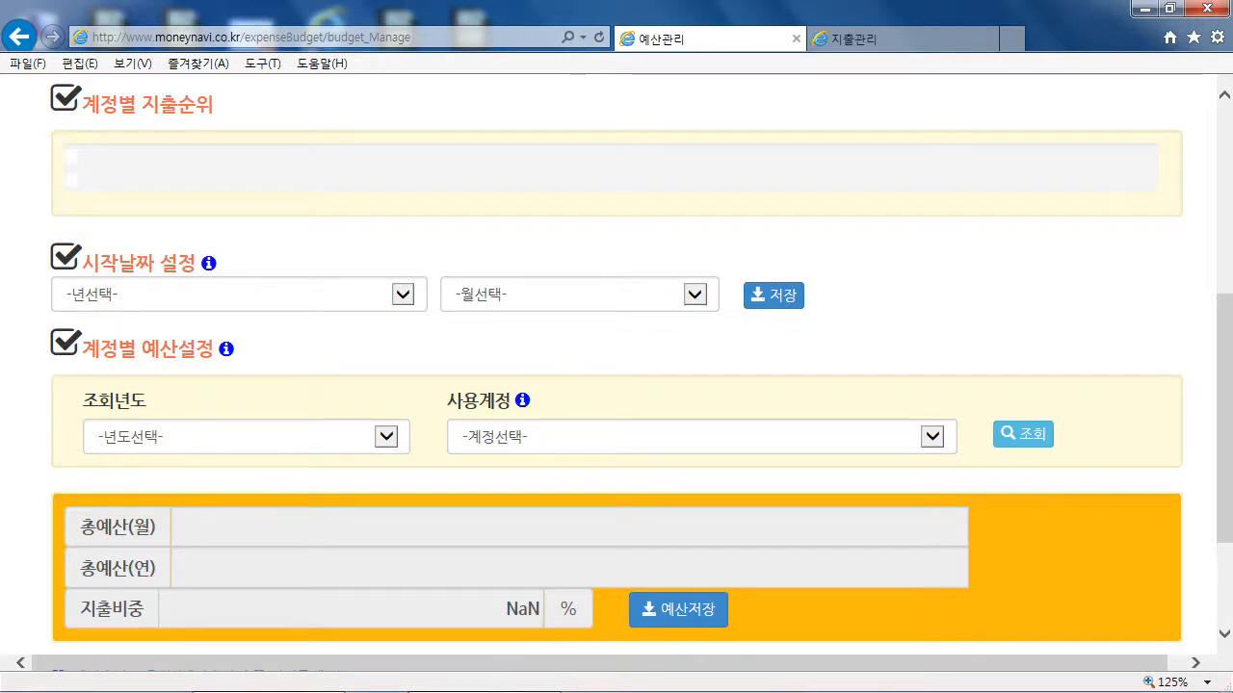
Set the budget start date in 시작날짜 설정 to 2017, 1월 and save it.
{"action": "left_click", "coordinate": [402, 295]}
{"action": "left_click", "coordinate": [239, 311]}
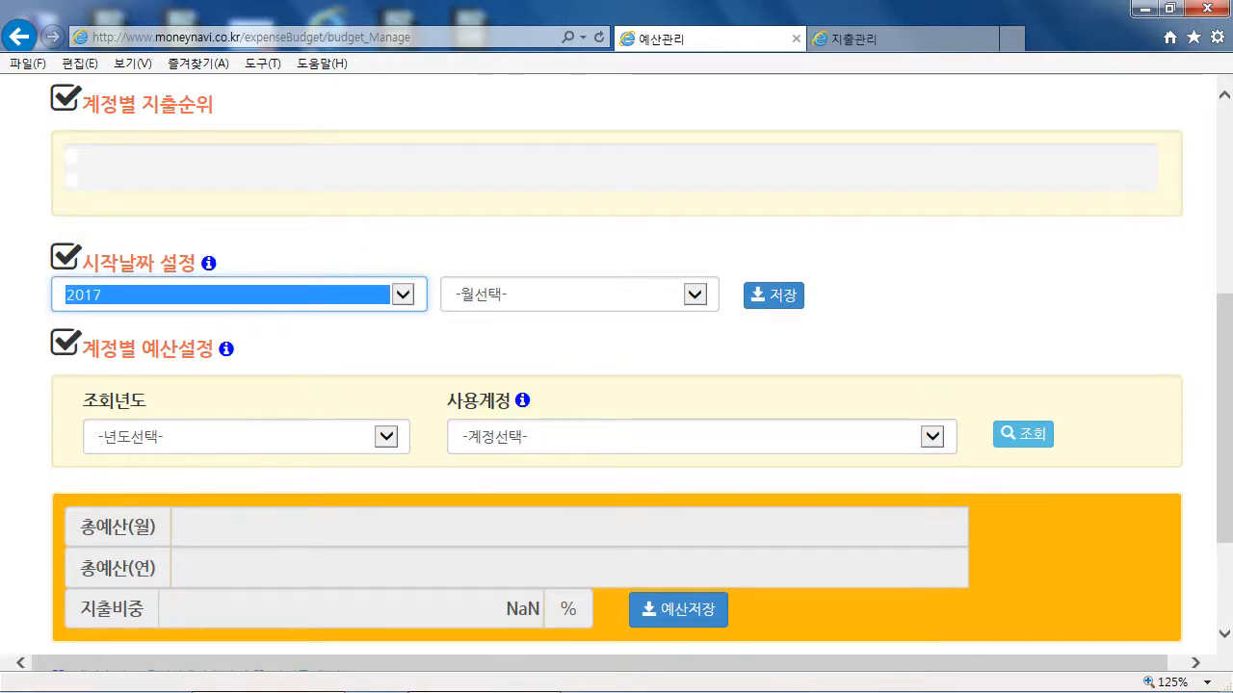
{"action": "left_click", "coordinate": [694, 294]}
{"action": "left_click", "coordinate": [580, 311]}
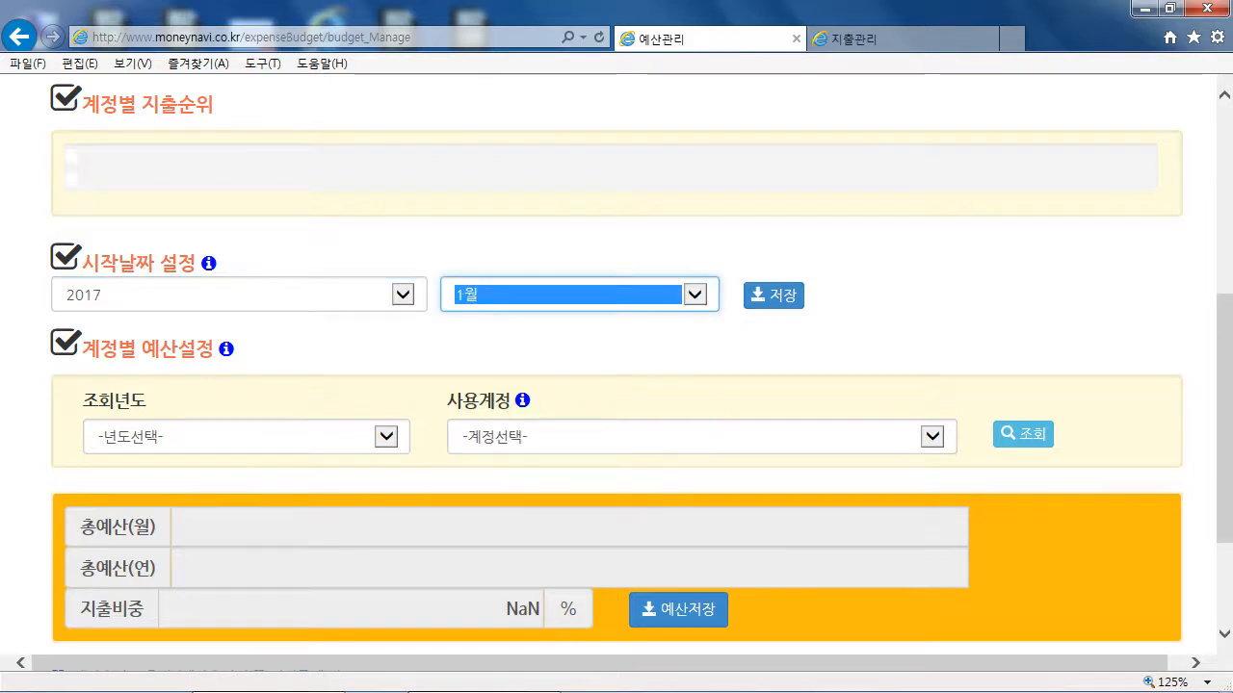
{"action": "left_click", "coordinate": [773, 295]}
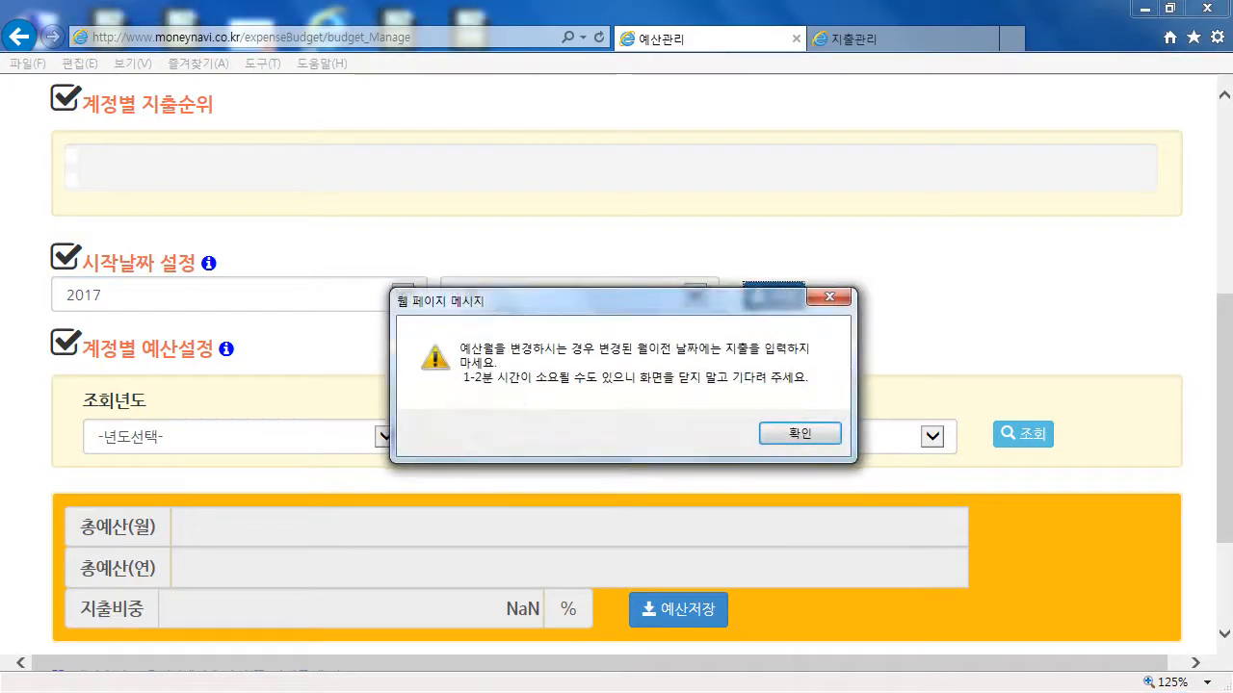
{"action": "left_click", "coordinate": [799, 433]}
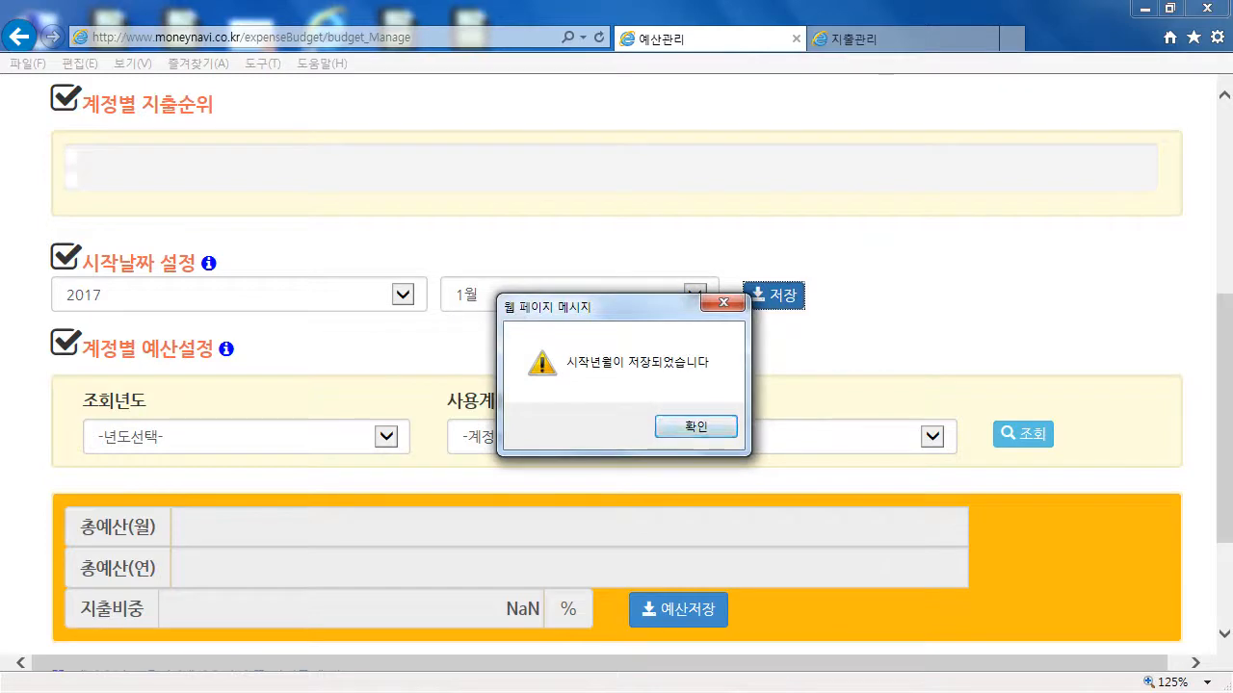
{"action": "left_click", "coordinate": [695, 427]}
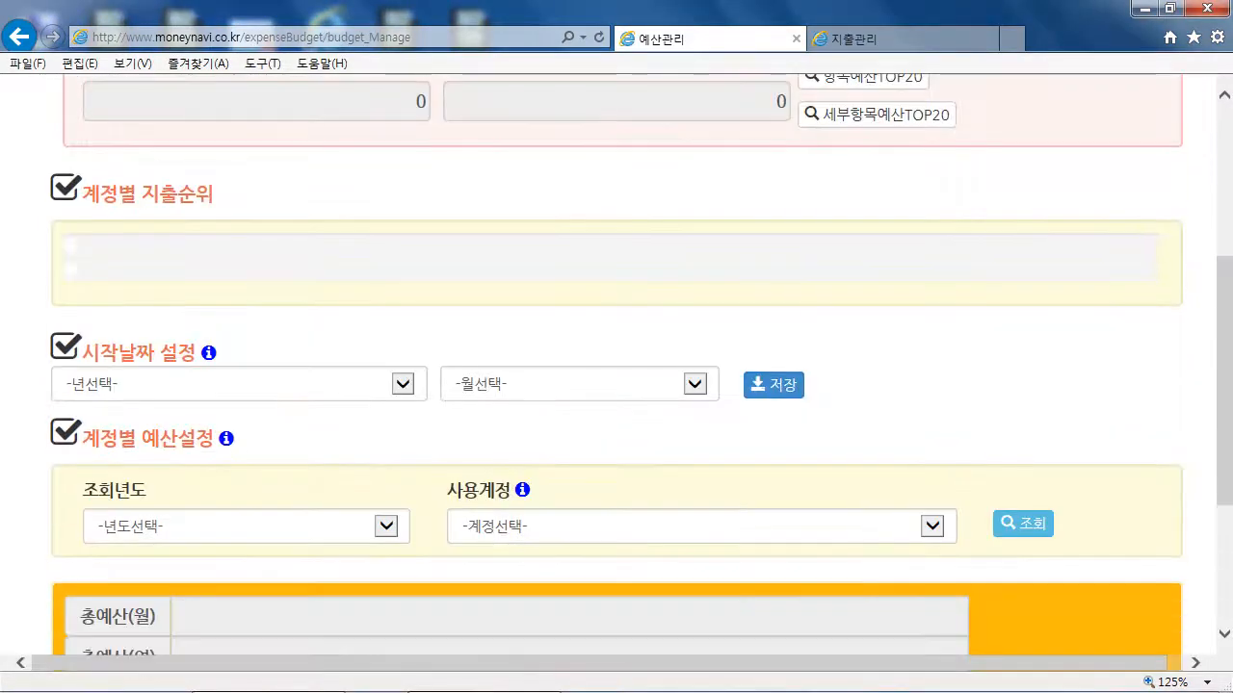
Retrieve the 계정별 예산설정 budget form for year 2017 and the 먹고사는 생활 account.
{"action": "scroll", "coordinate": [617, 385], "scroll_direction": "down", "scroll_amount": 3}
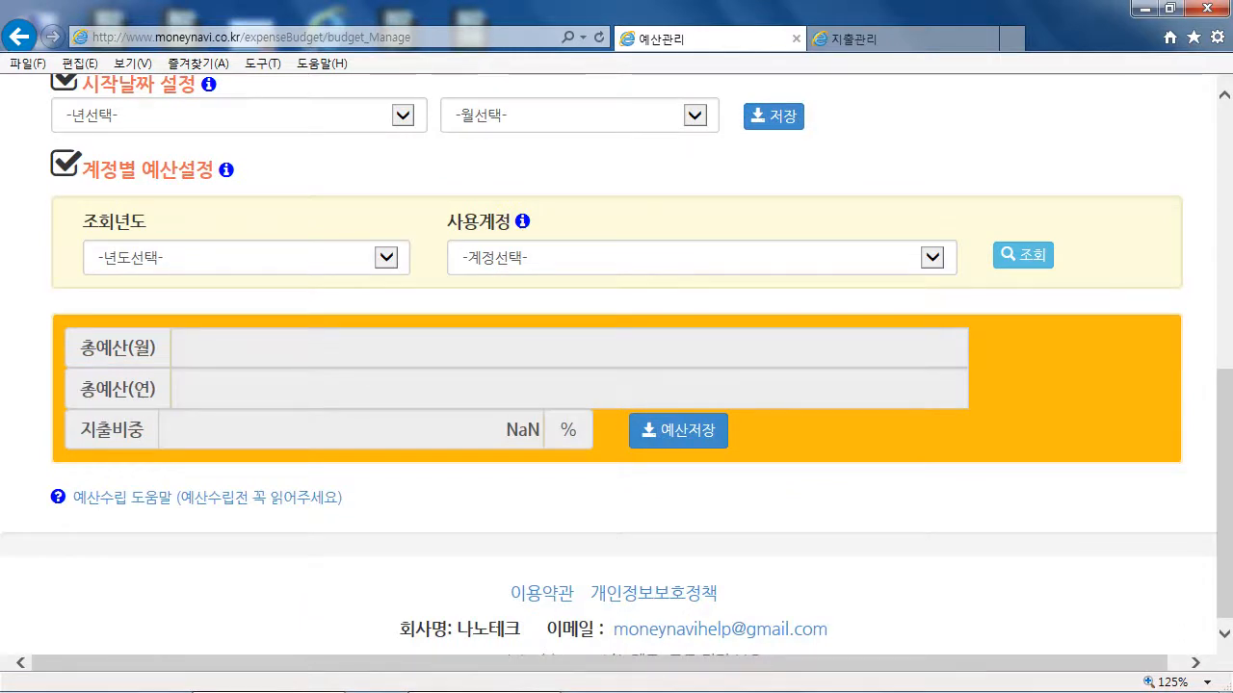
{"action": "left_click", "coordinate": [386, 258]}
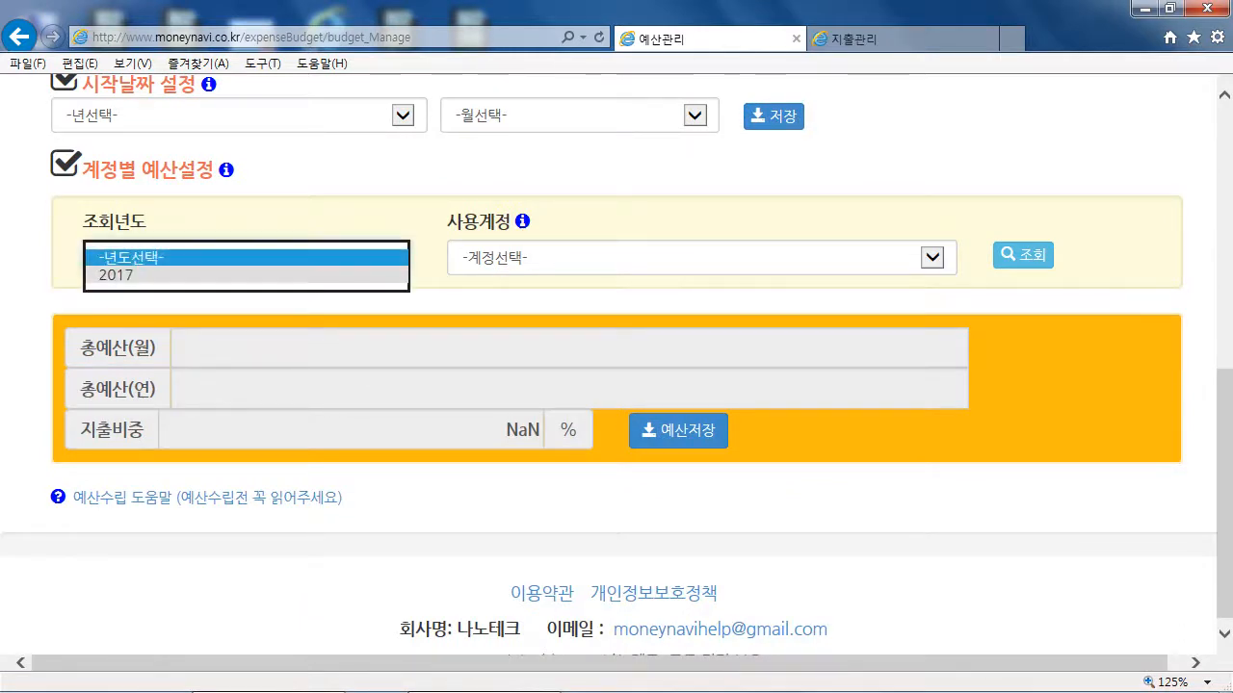
{"action": "left_click", "coordinate": [247, 275]}
{"action": "left_click", "coordinate": [931, 258]}
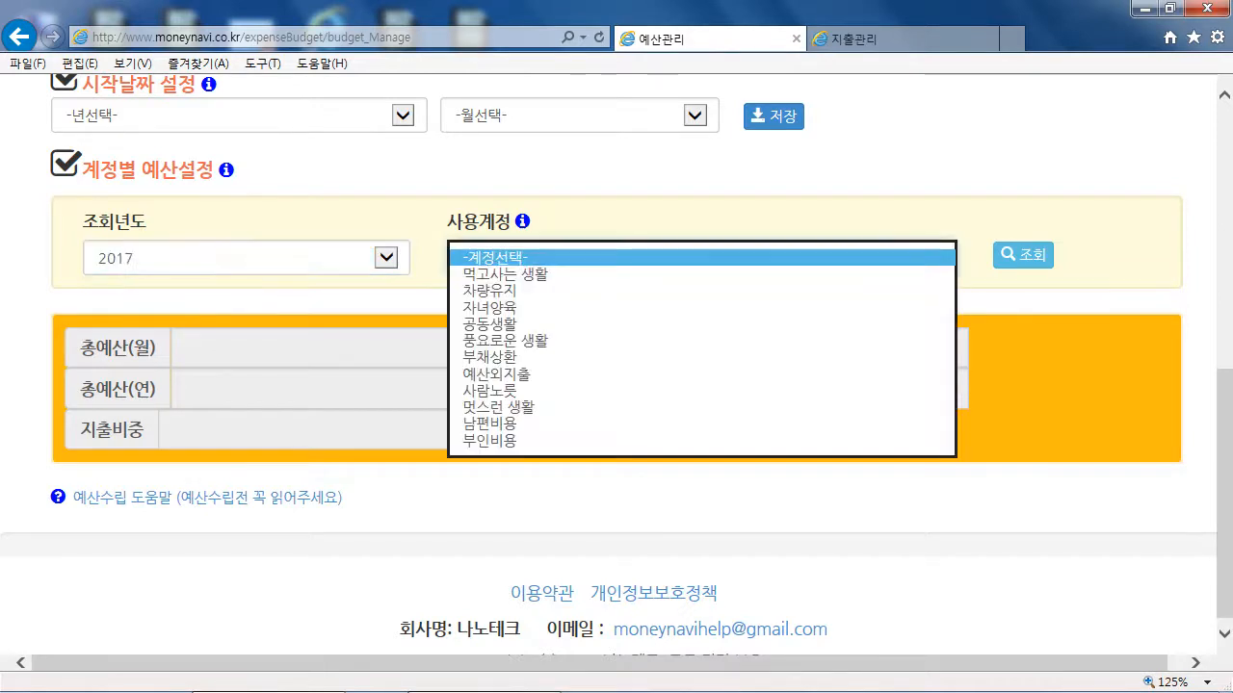
{"action": "left_click", "coordinate": [702, 276]}
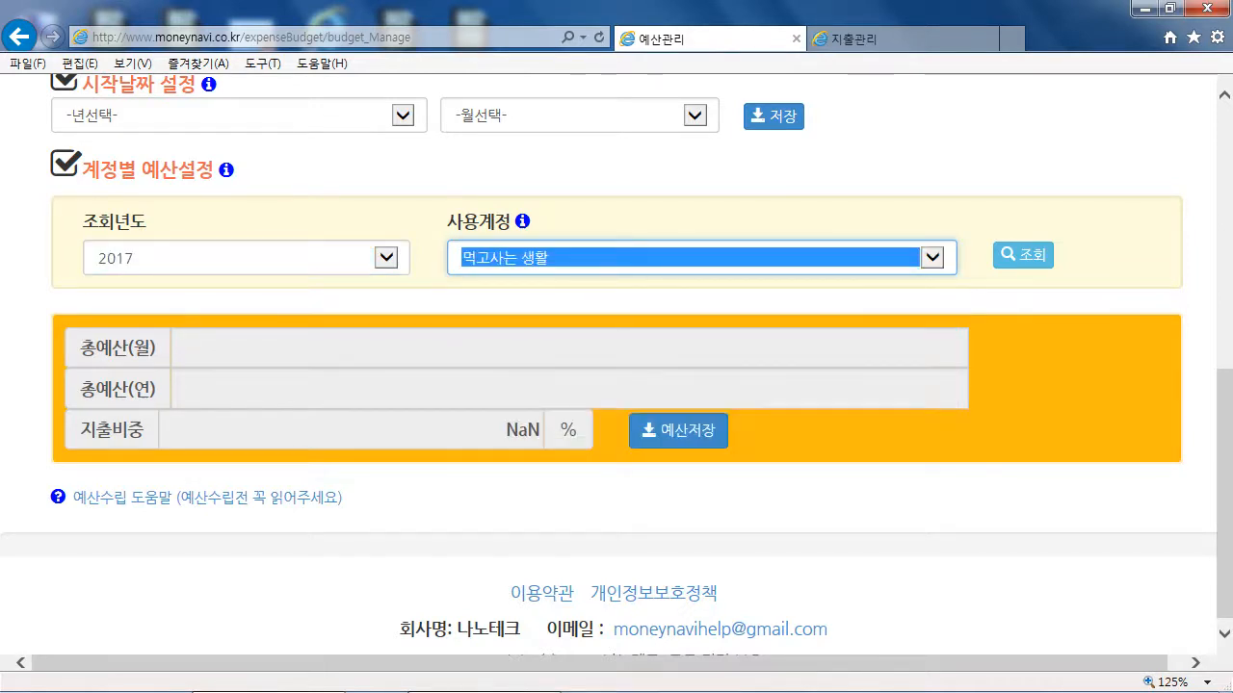
{"action": "left_click", "coordinate": [1023, 254]}
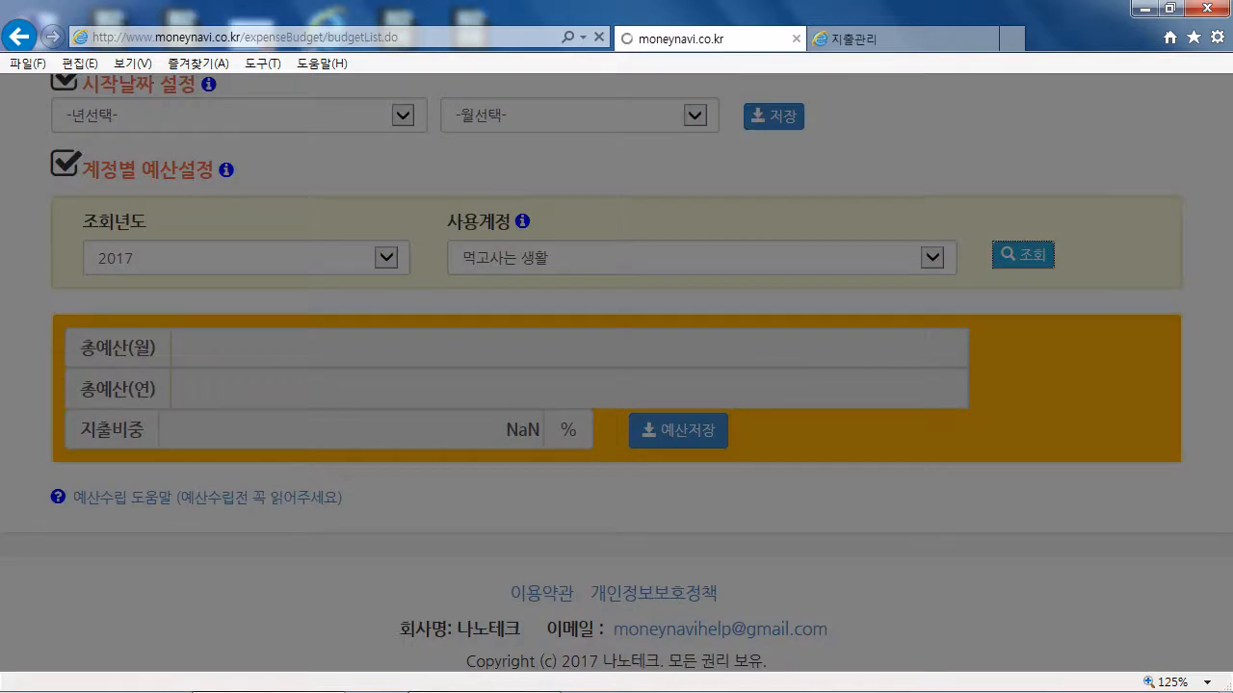
Examine the monthly budget fields for 주/부식 and 과일 under 식비, and read the 월예산 help note.
{"action": "scroll", "coordinate": [616, 374], "scroll_direction": "down", "scroll_amount": 5}
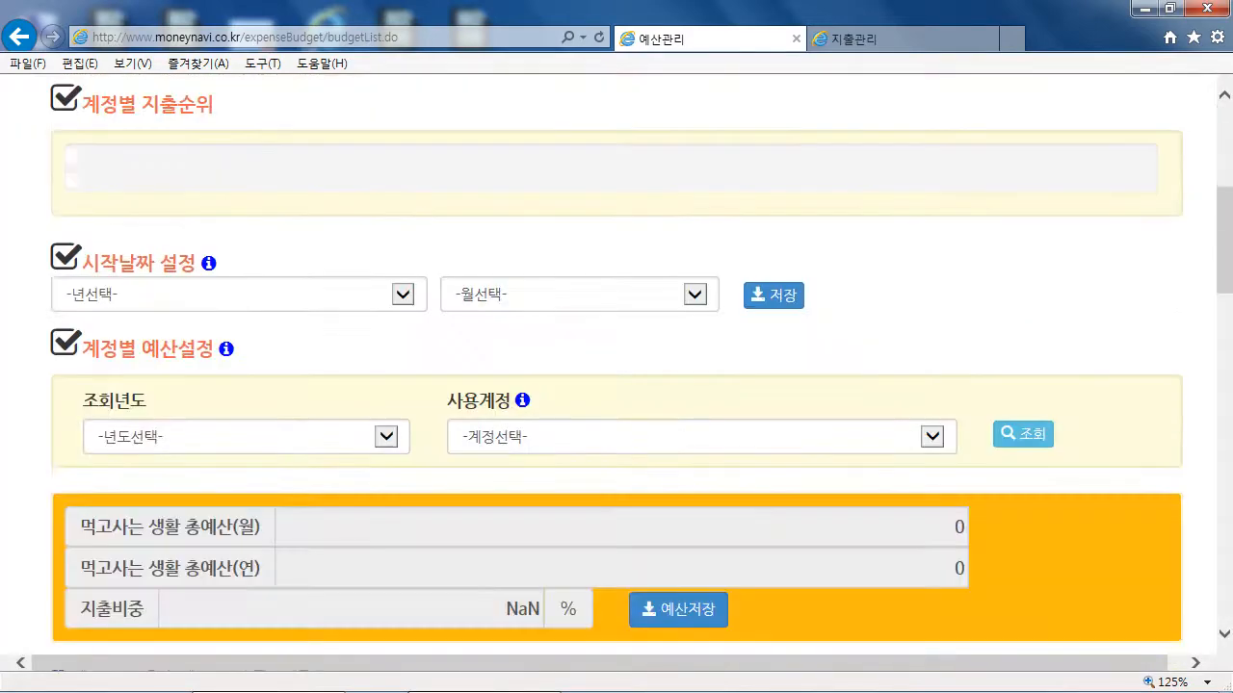
{"action": "scroll", "coordinate": [616, 364], "scroll_direction": "down", "scroll_amount": 6}
{"action": "left_click", "coordinate": [571, 172]}
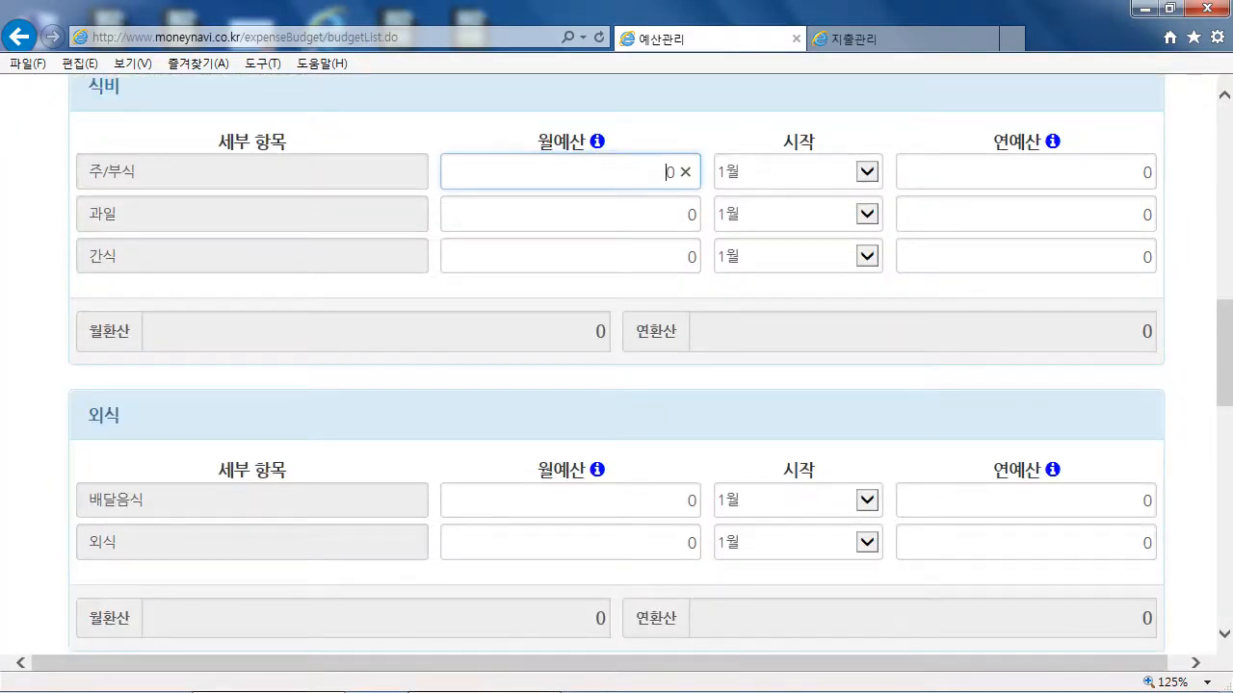
{"action": "left_click", "coordinate": [570, 215]}
{"action": "scroll", "coordinate": [617, 366], "scroll_direction": "up", "scroll_amount": 2}
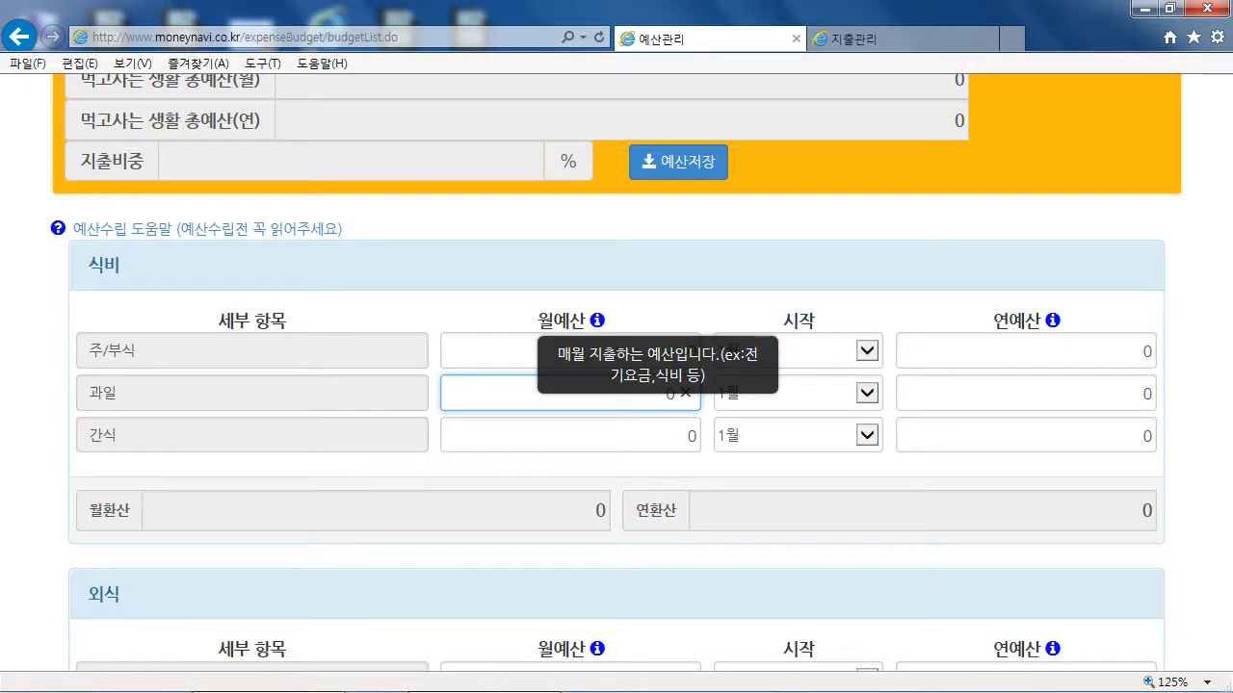
{"action": "mouse_move", "coordinate": [597, 321]}
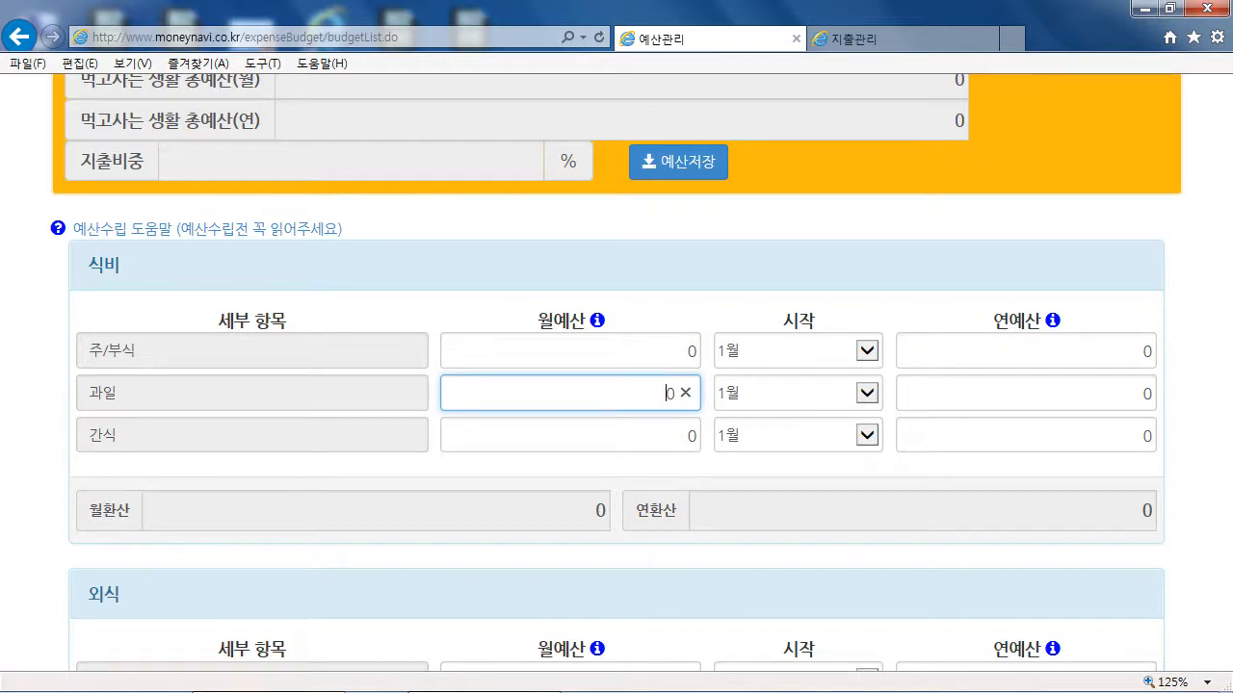
Under 식비, set the monthly budgets to 200,000 for 주/부식, 50,000 for 과일 and 50,000 for 간식.
{"action": "scroll", "coordinate": [616, 386], "scroll_direction": "down", "scroll_amount": 1}
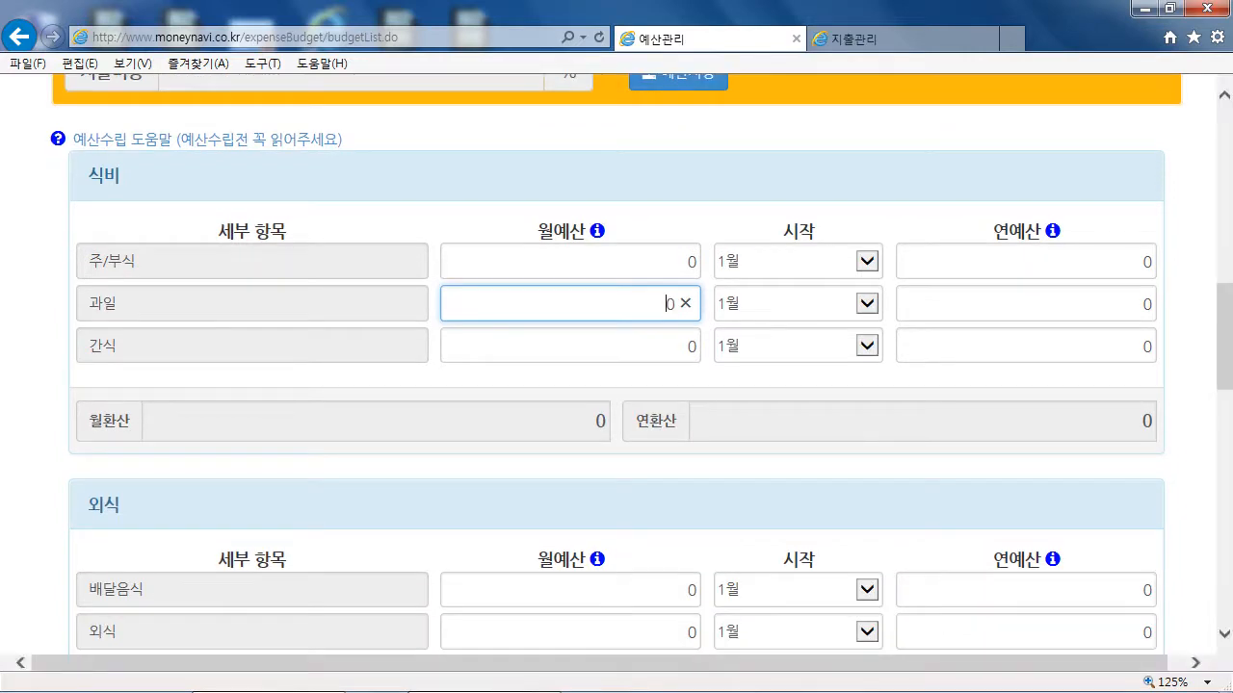
{"action": "left_click", "coordinate": [636, 260]}
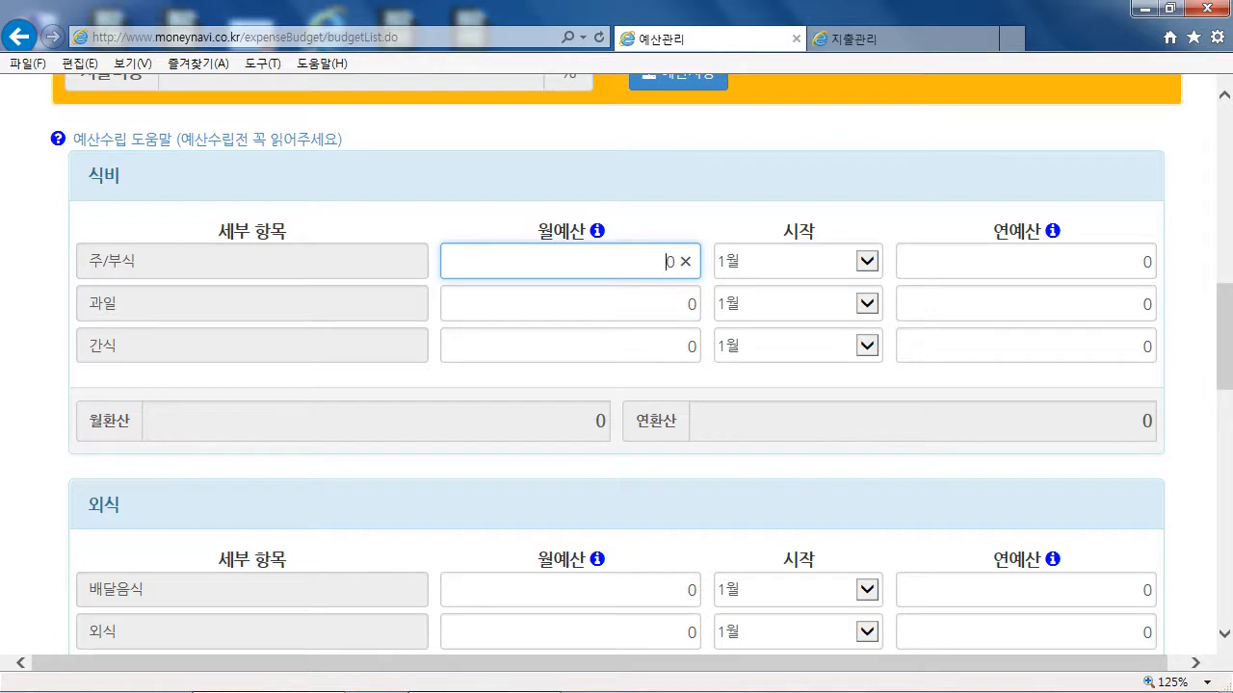
{"action": "type", "text": "2000000"}
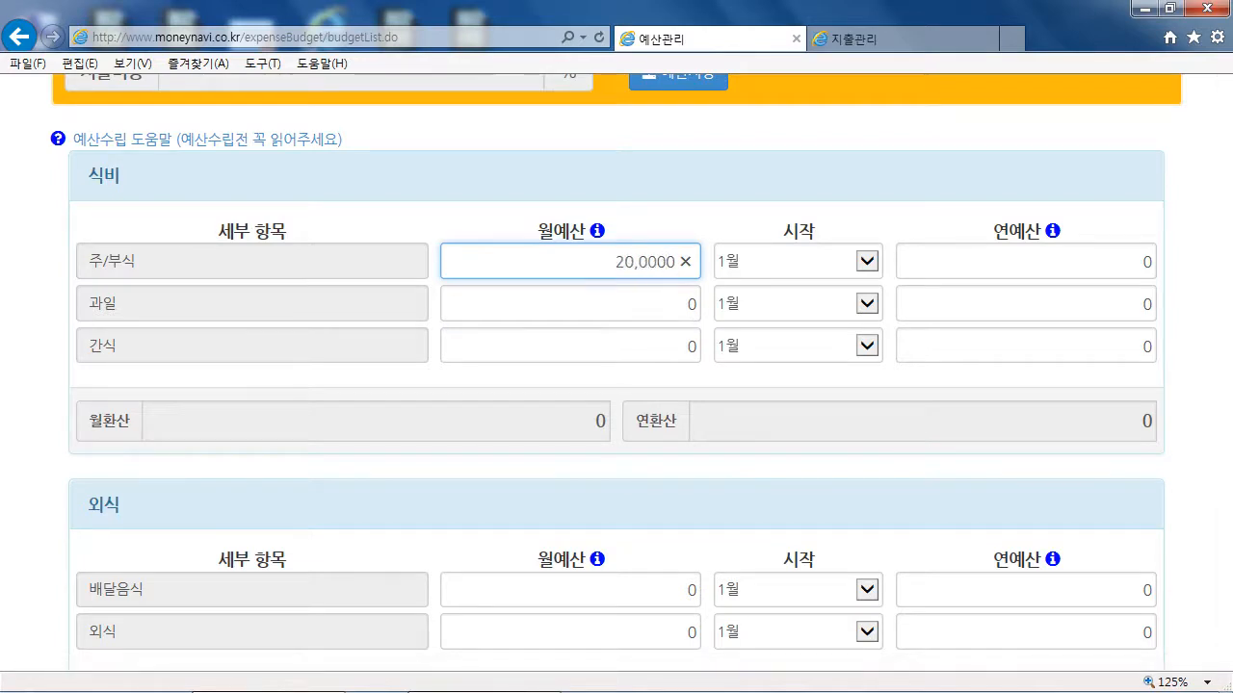
{"action": "left_click", "coordinate": [645, 304]}
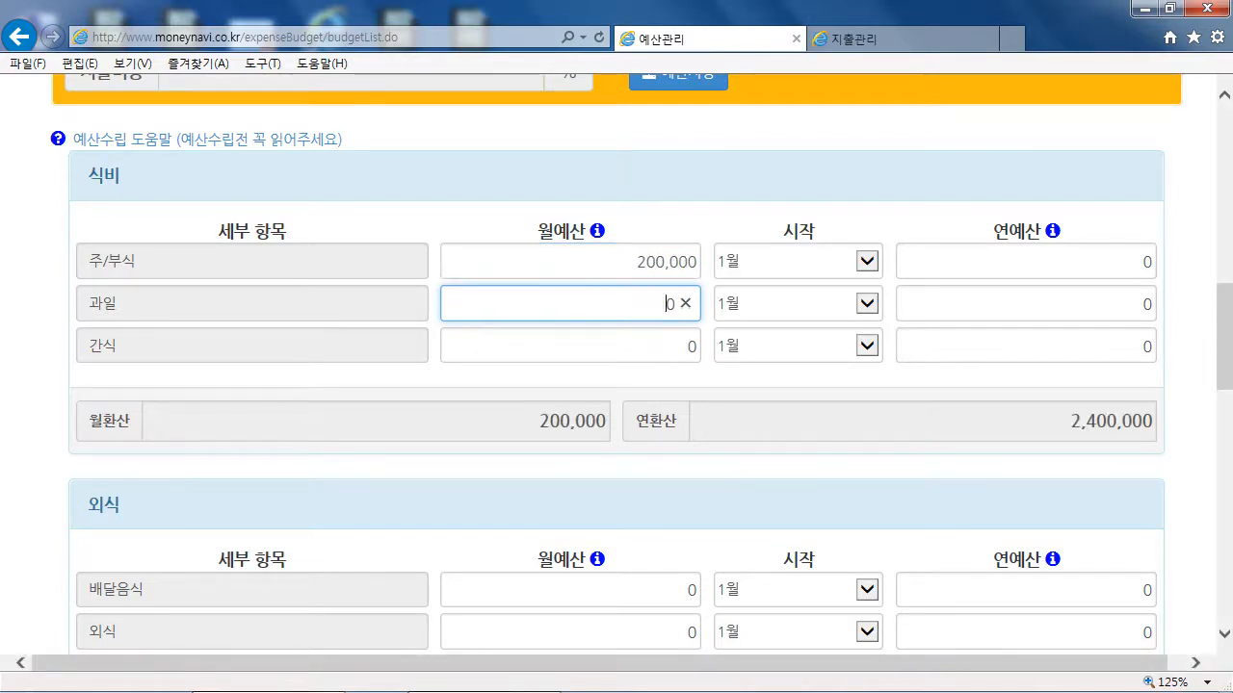
{"action": "type", "text": "5000"}
{"action": "left_click", "coordinate": [655, 345]}
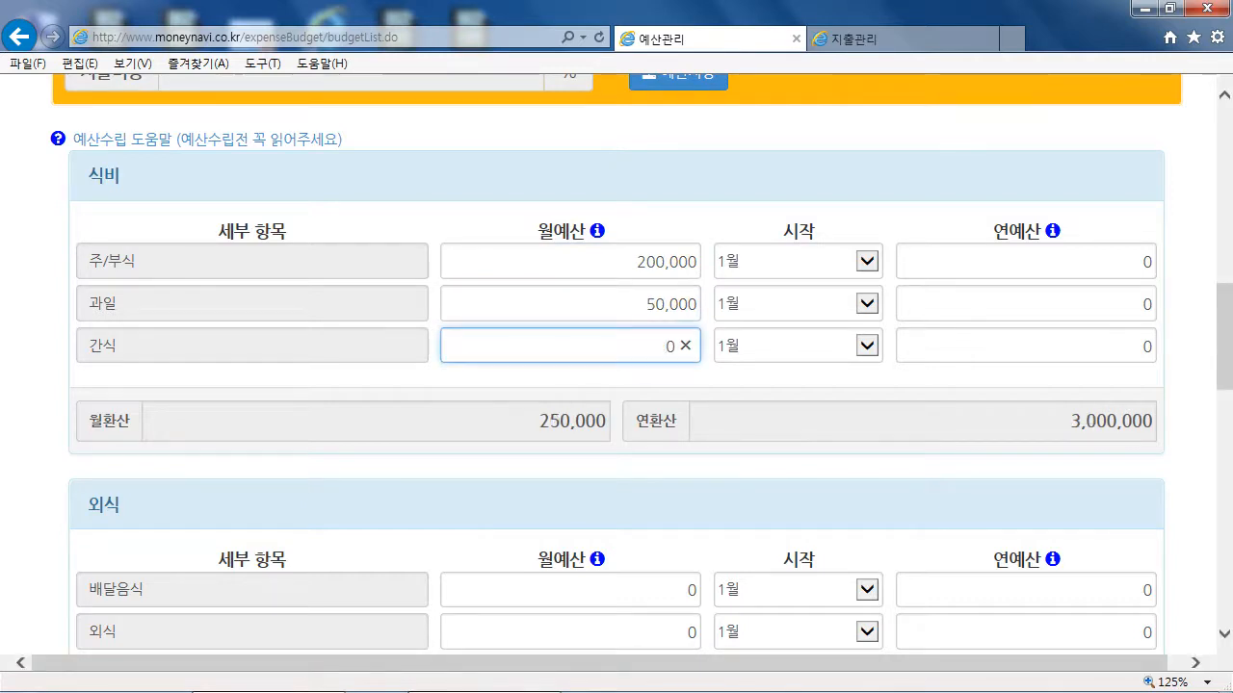
{"action": "type", "text": "5000"}
{"action": "left_click", "coordinate": [664, 375]}
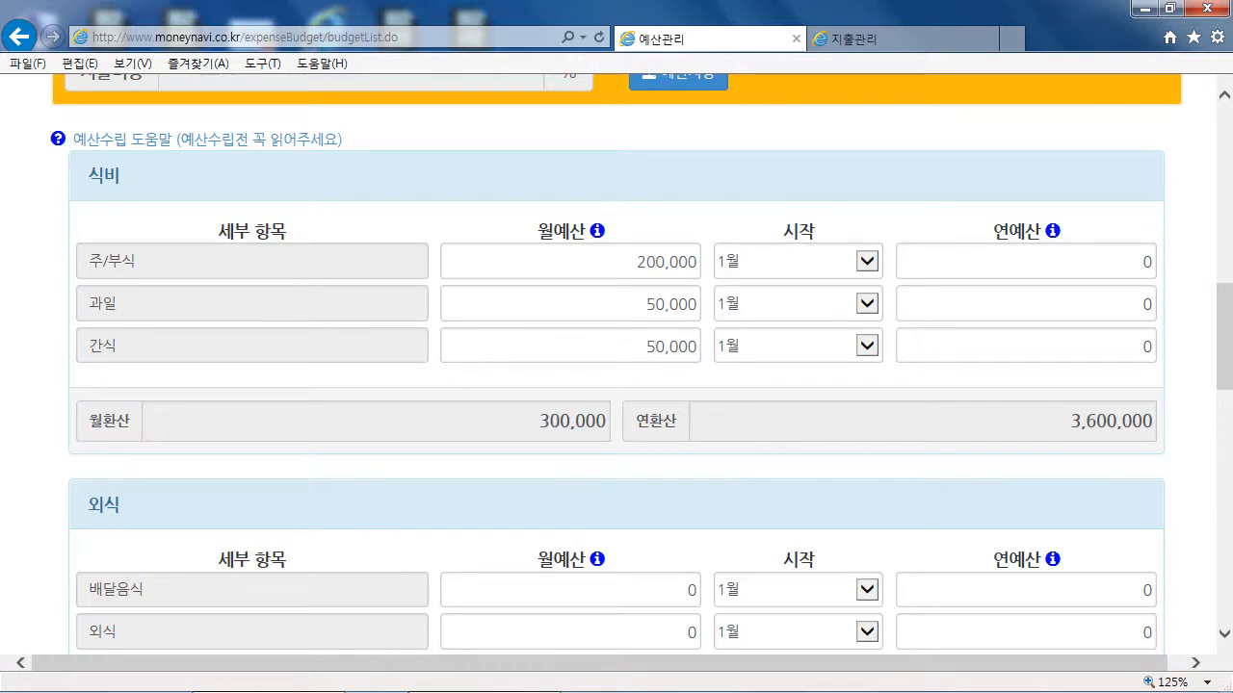
Under 외식, set the monthly budget of 외식 to 100,000 and the yearly budget of 배달음식 to 100,000.
{"action": "scroll", "coordinate": [617, 366], "scroll_direction": "down", "scroll_amount": 1}
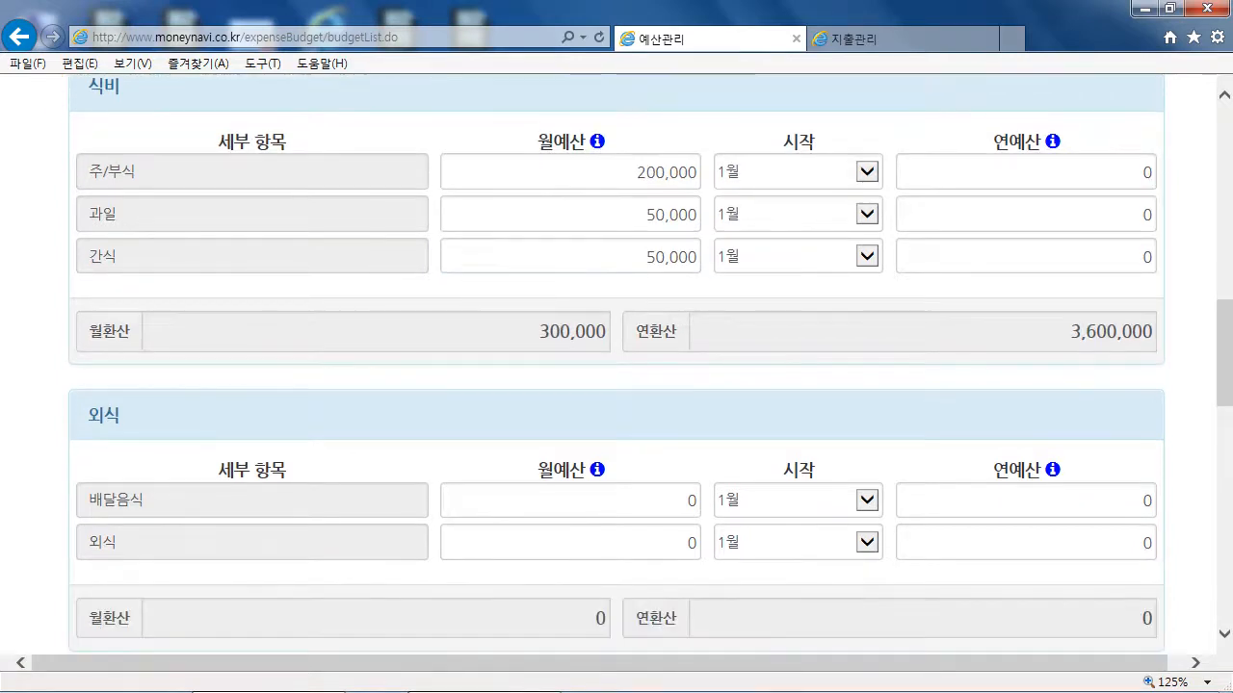
{"action": "scroll", "coordinate": [616, 366], "scroll_direction": "down", "scroll_amount": 2}
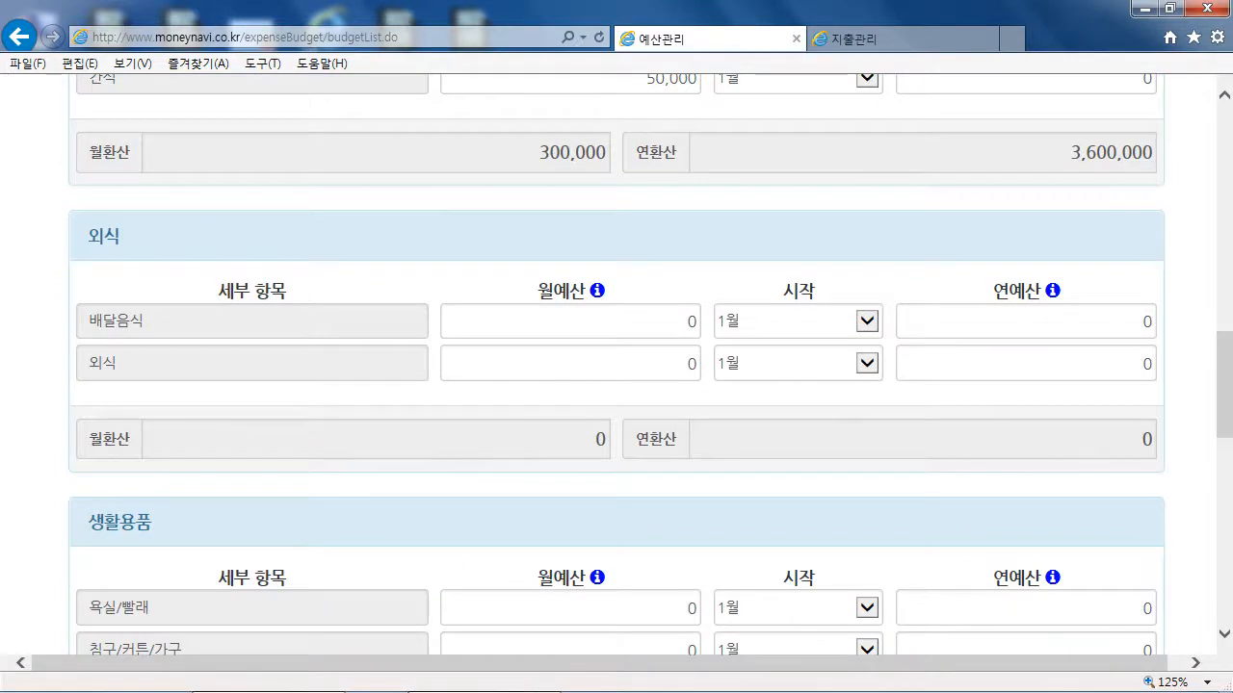
{"action": "left_click", "coordinate": [667, 364]}
{"action": "type", "text": "100,0"}
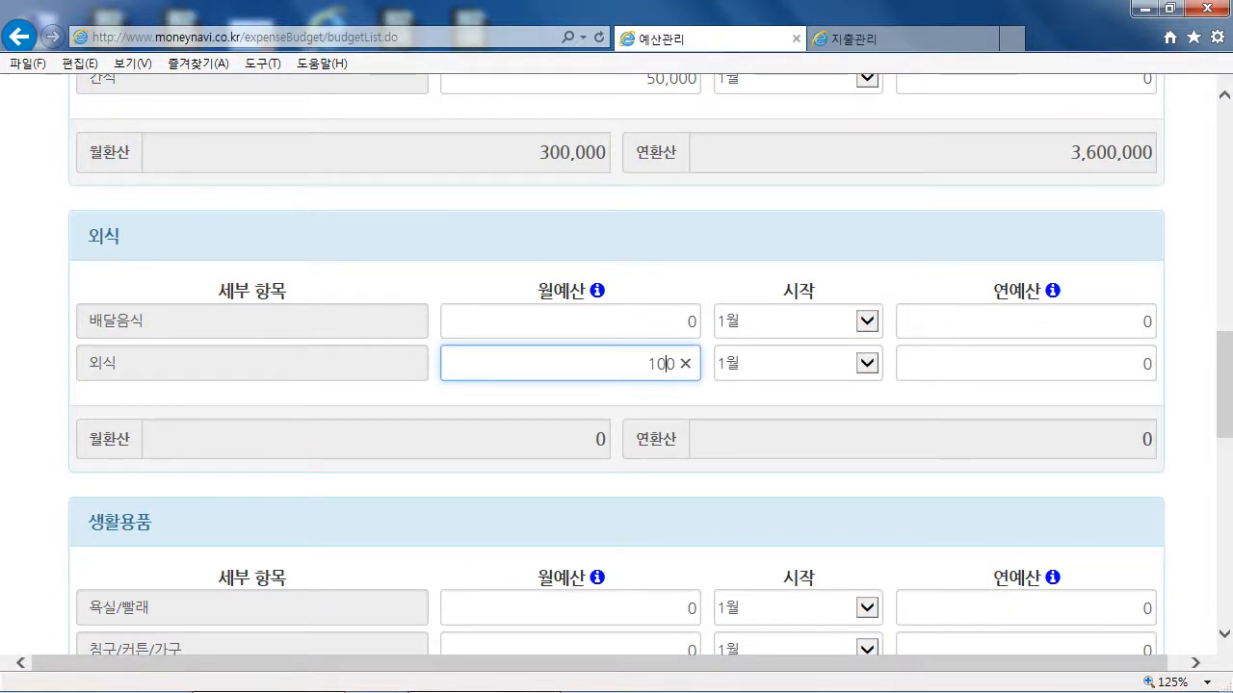
{"action": "type", "text": "0"}
{"action": "left_click", "coordinate": [1121, 322]}
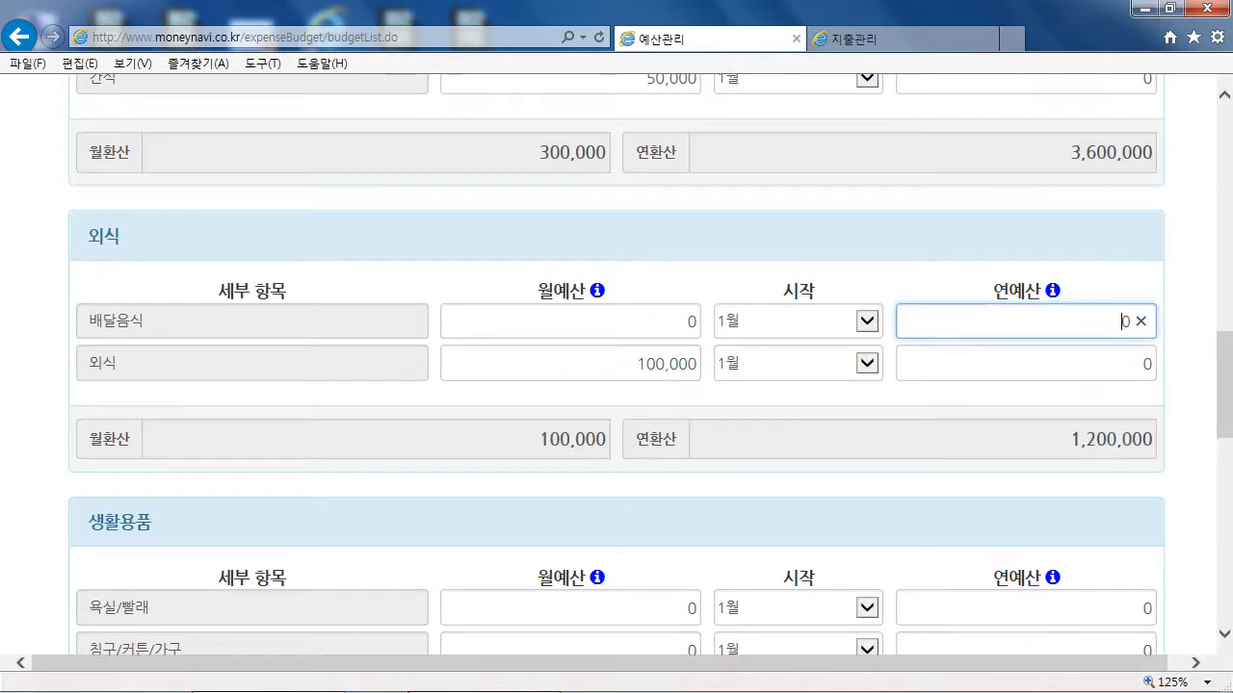
{"action": "type", "text": "1"}
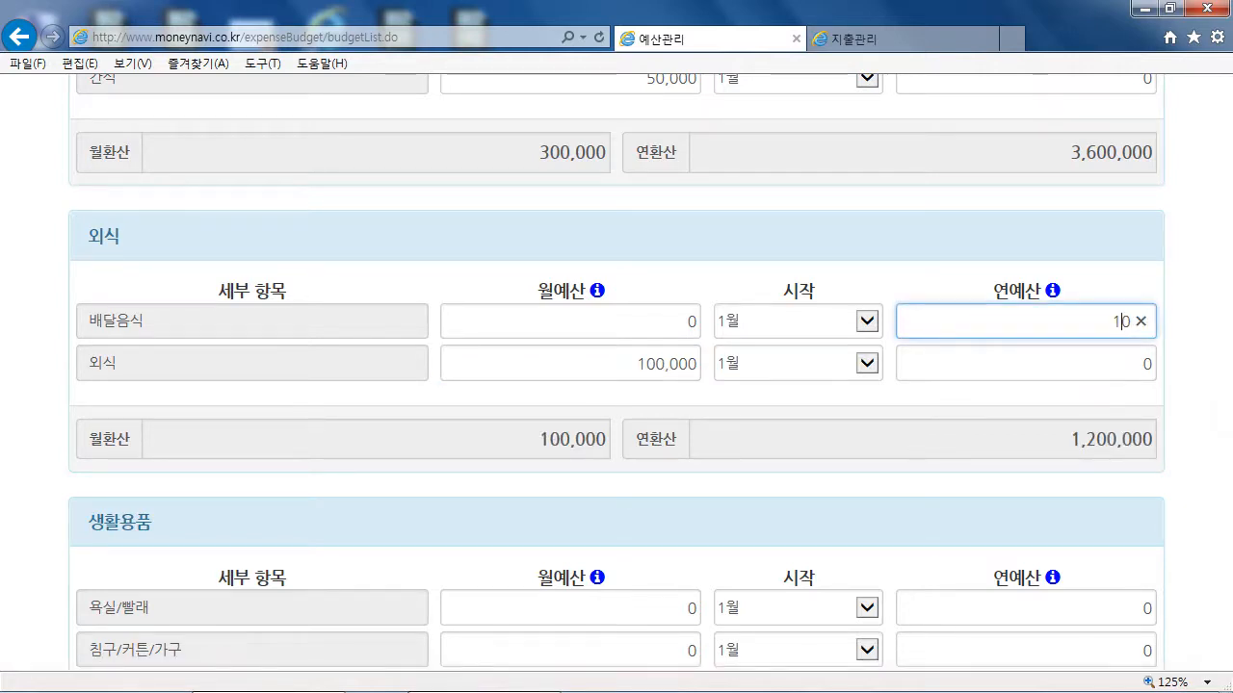
{"action": "type", "text": "0,000"}
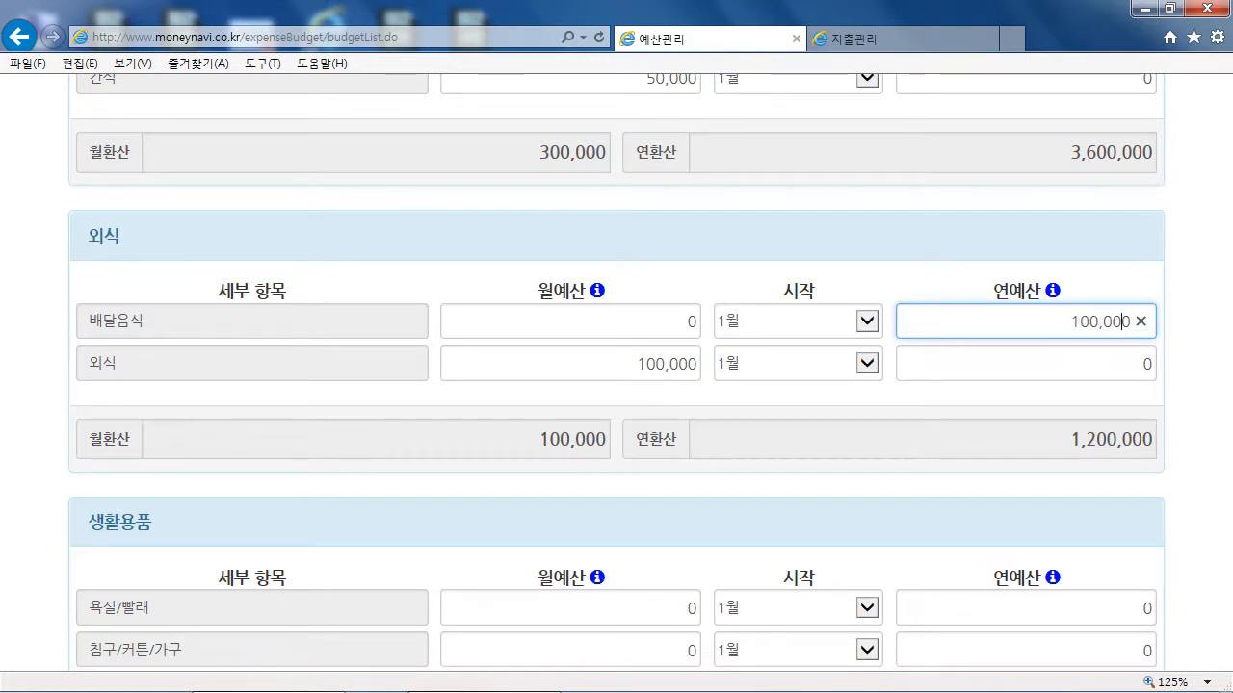
{"action": "left_click", "coordinate": [1098, 364]}
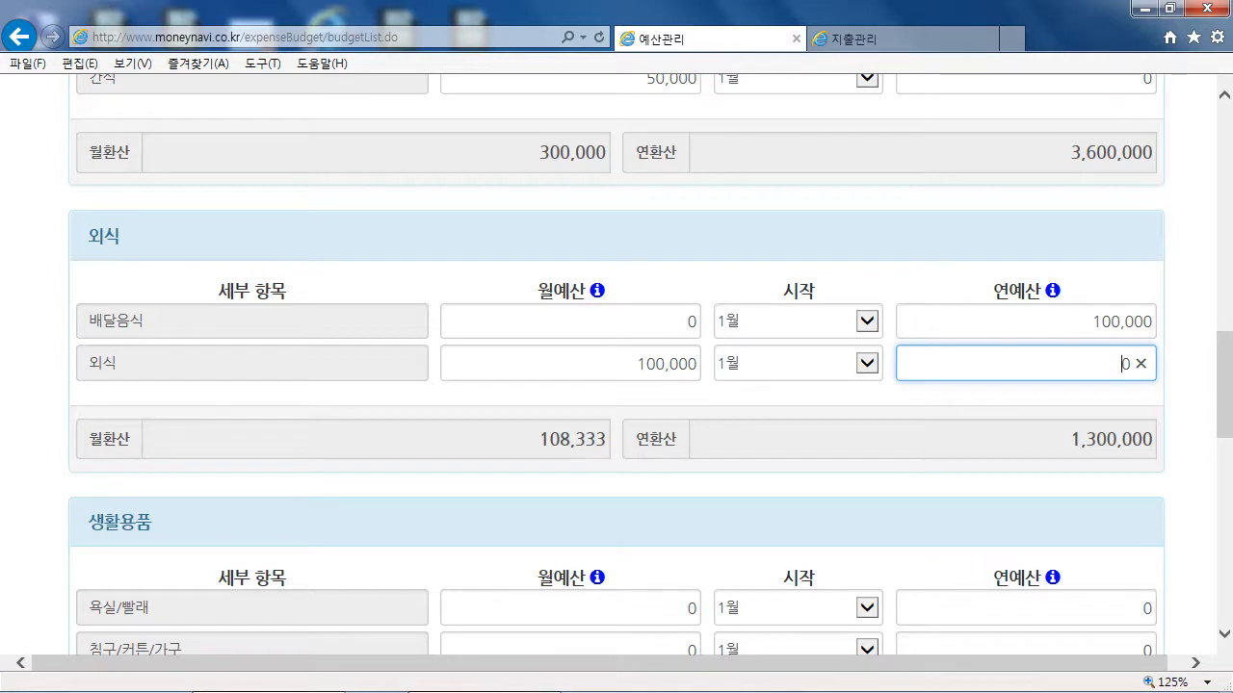
Under 생활용품, set the monthly budget of 욕실/빨래 to 10,000 and the yearly budget of 침구/커튼/가구 to 100,000.
{"action": "scroll", "coordinate": [616, 366], "scroll_direction": "down", "scroll_amount": 2}
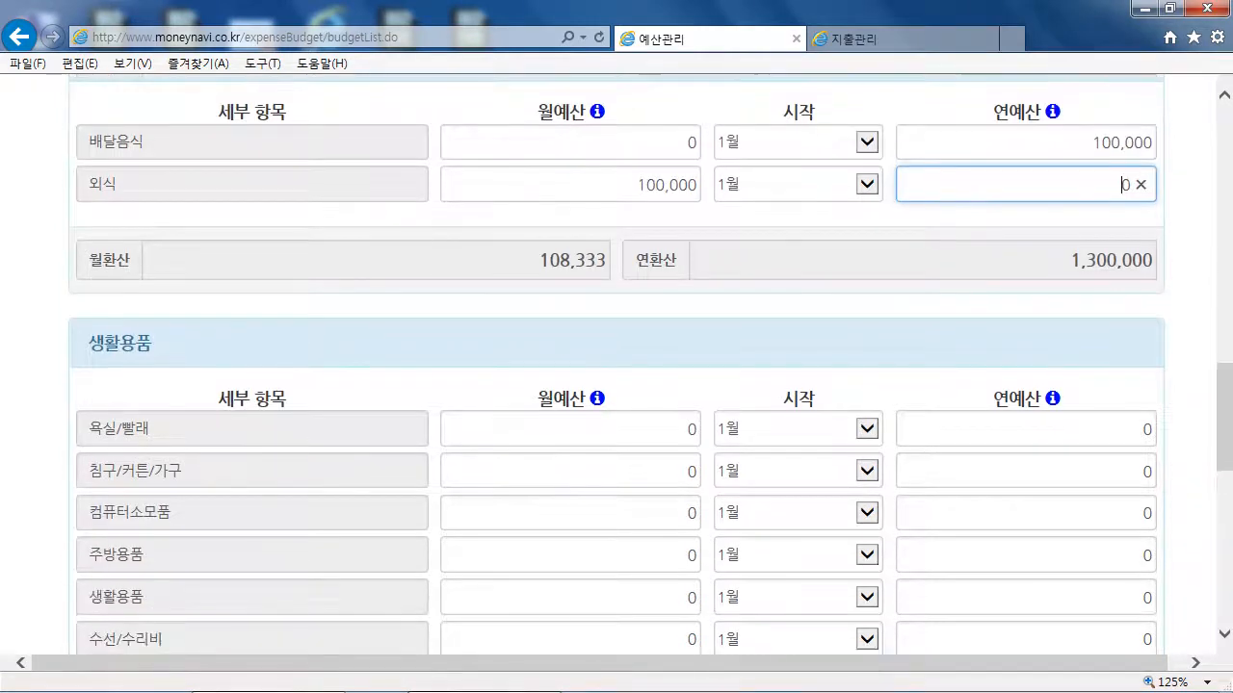
{"action": "scroll", "coordinate": [616, 366], "scroll_direction": "down", "scroll_amount": 1}
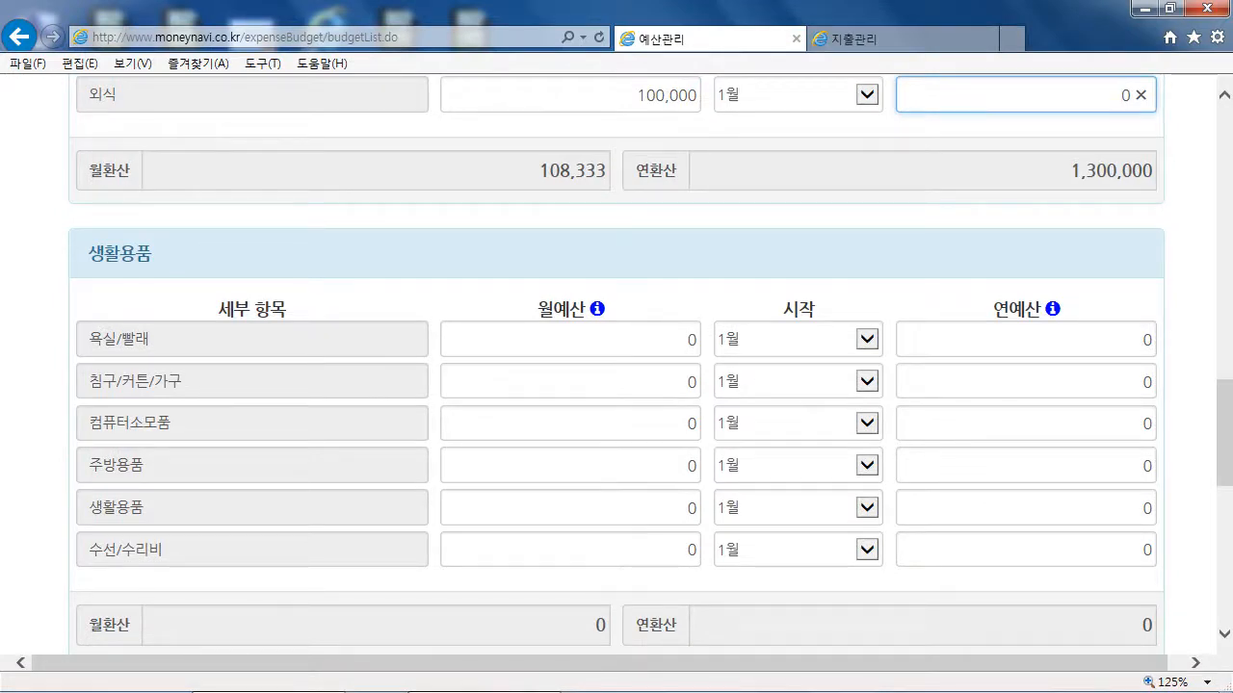
{"action": "key", "text": "Tab"}
{"action": "type", "text": "10,"}
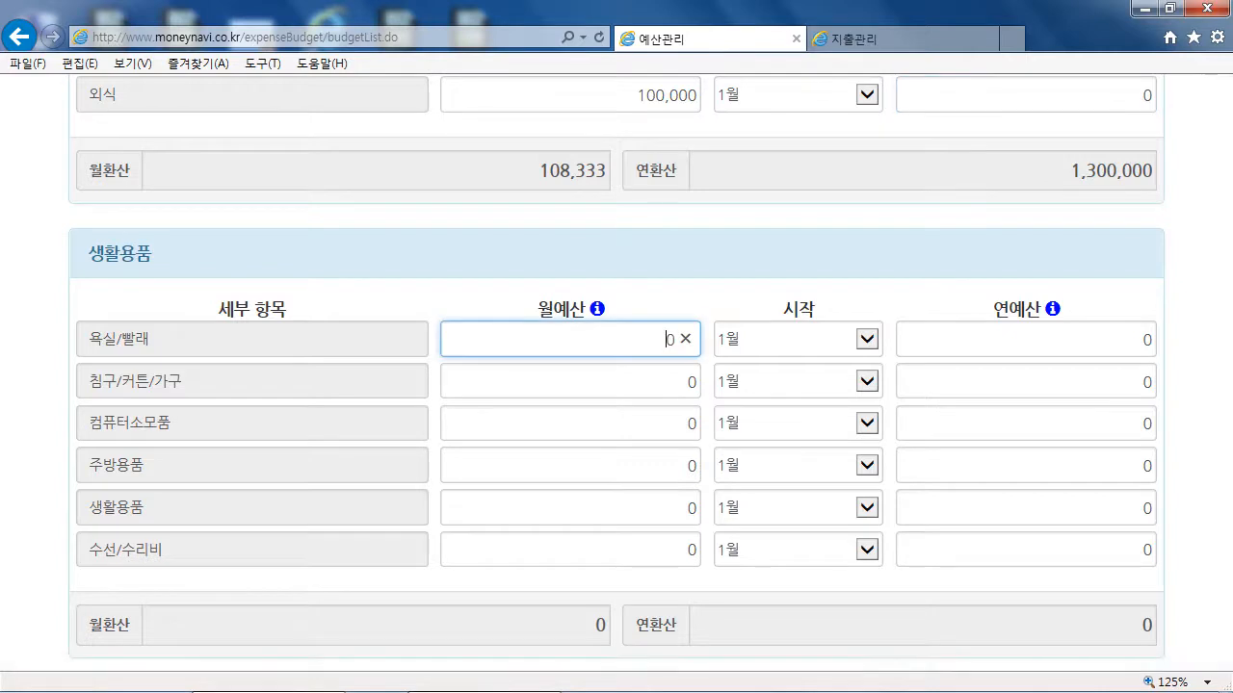
{"action": "type", "text": "000"}
{"action": "left_click", "coordinate": [1121, 381]}
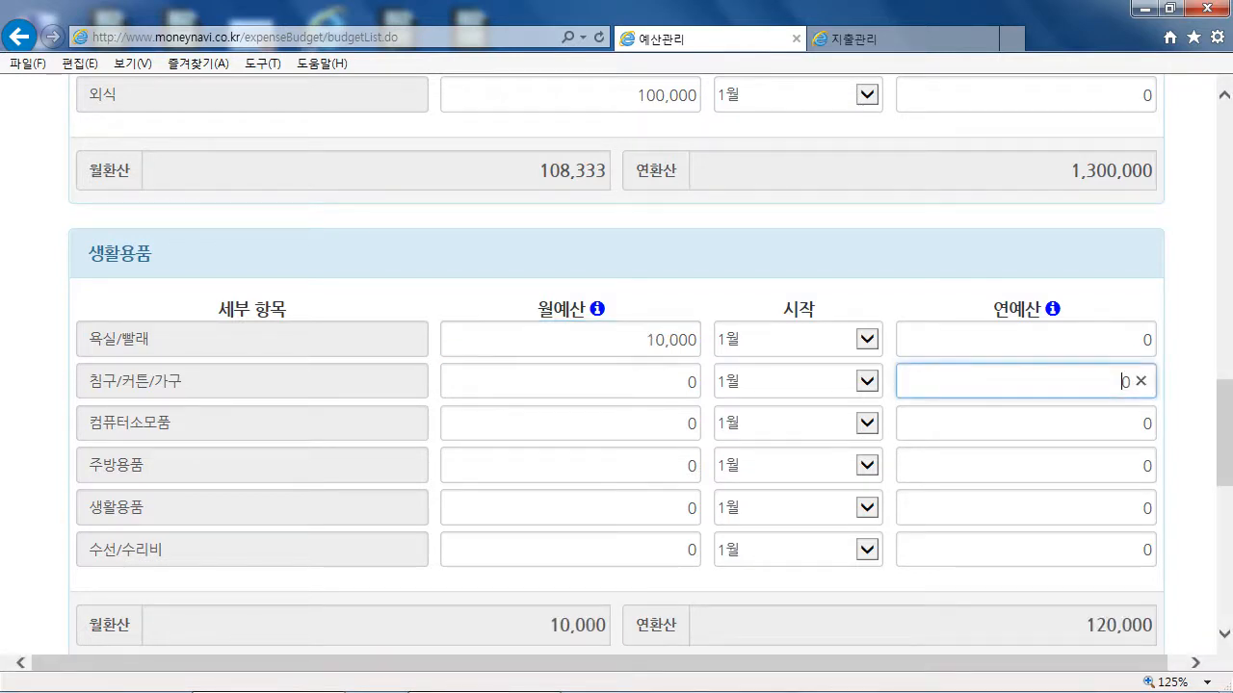
{"action": "type", "text": "1000000"}
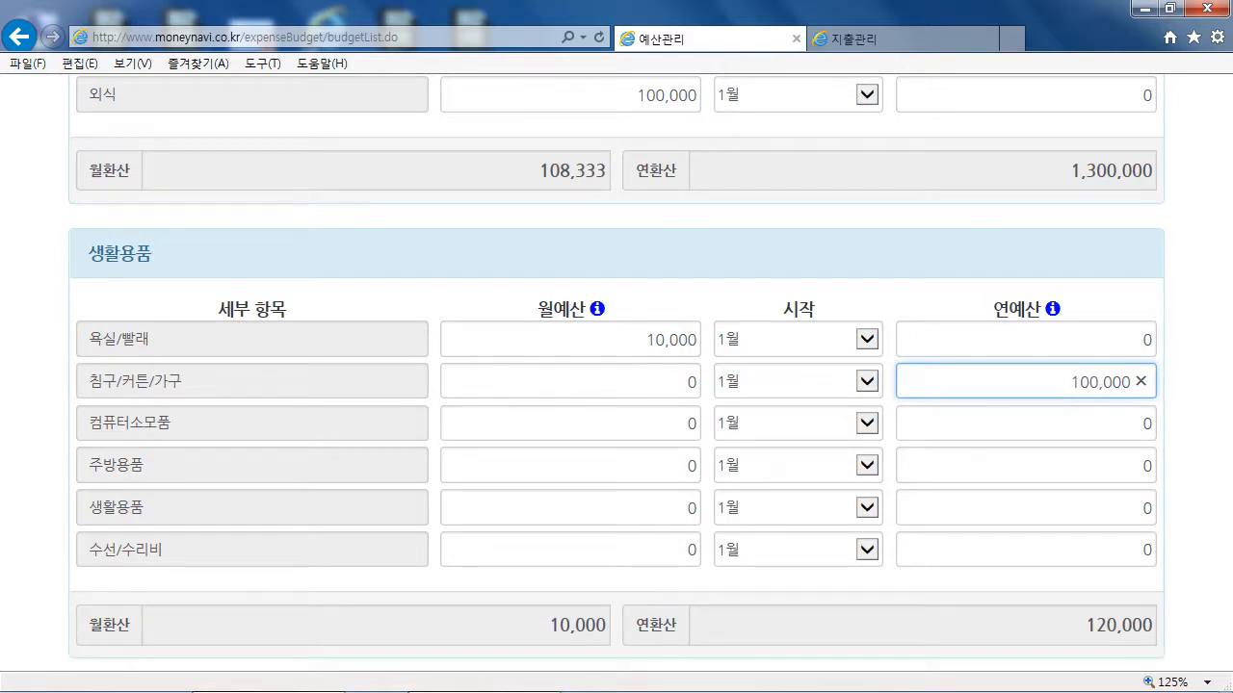
Set the yearly budget of 컴퓨터소모품 to 100,000 and the monthly budget of the 생활용품 item to 50,000.
{"action": "left_click", "coordinate": [667, 423]}
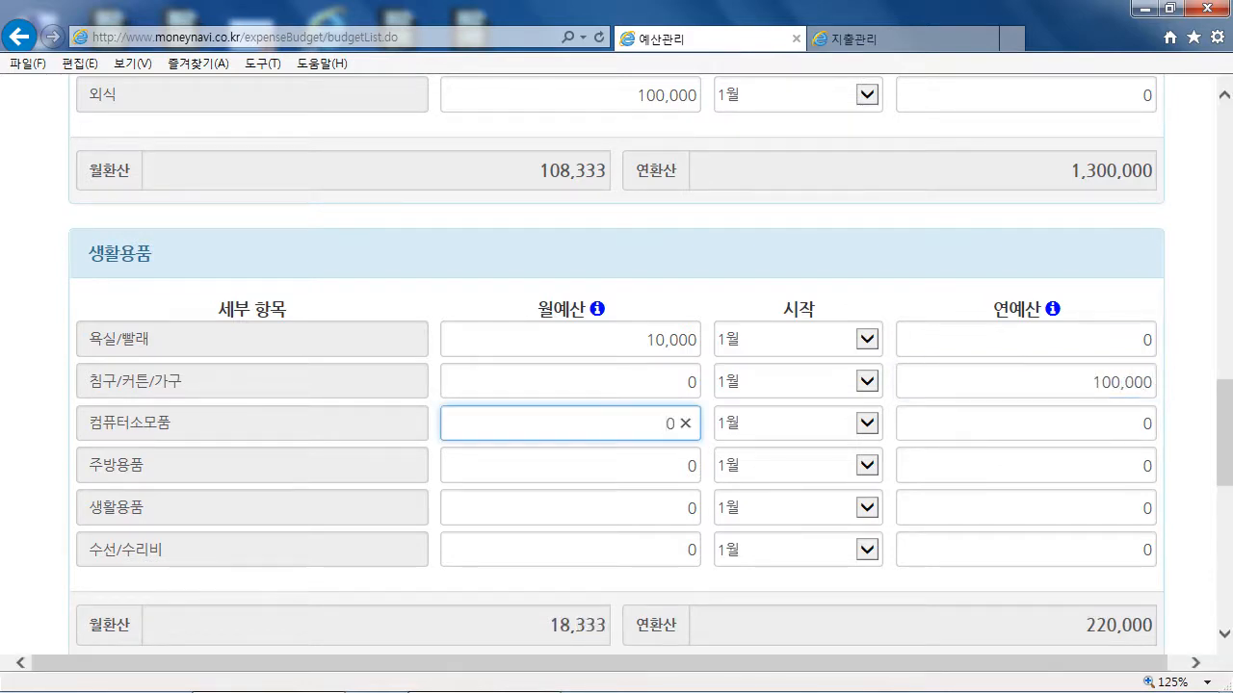
{"action": "left_click", "coordinate": [1129, 423]}
{"action": "type", "text": "100,0"}
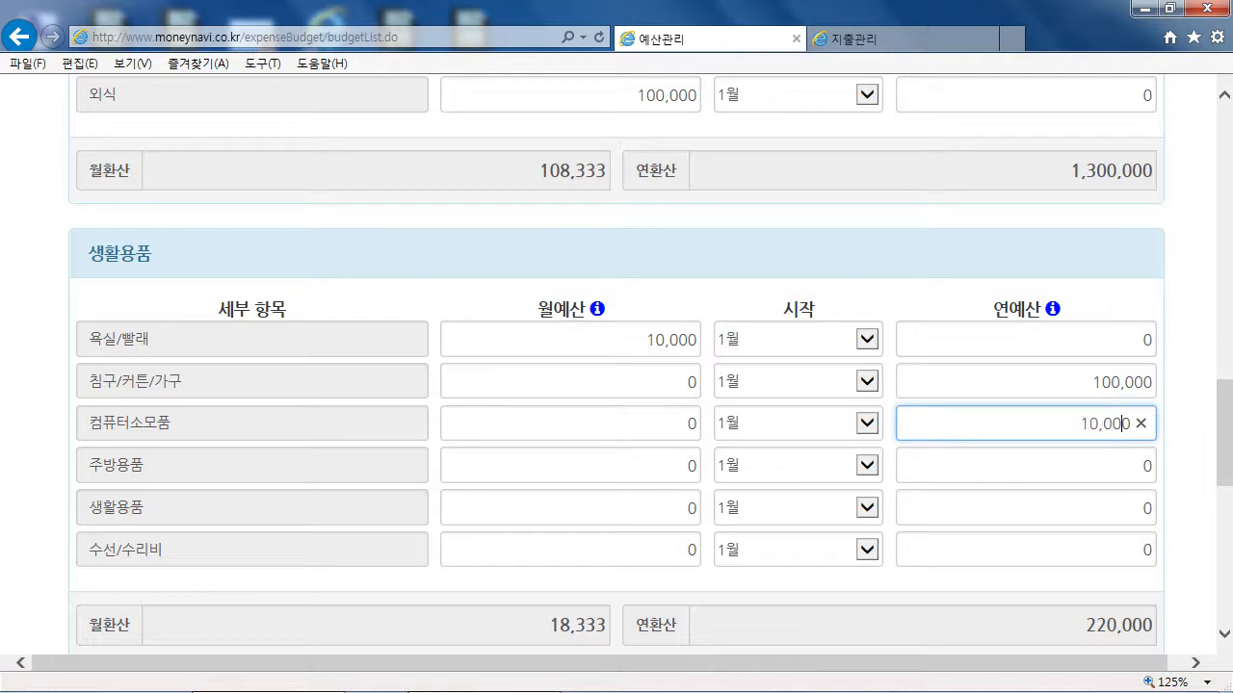
{"action": "type", "text": "0"}
{"action": "left_click", "coordinate": [667, 508]}
{"action": "type", "text": "5000"}
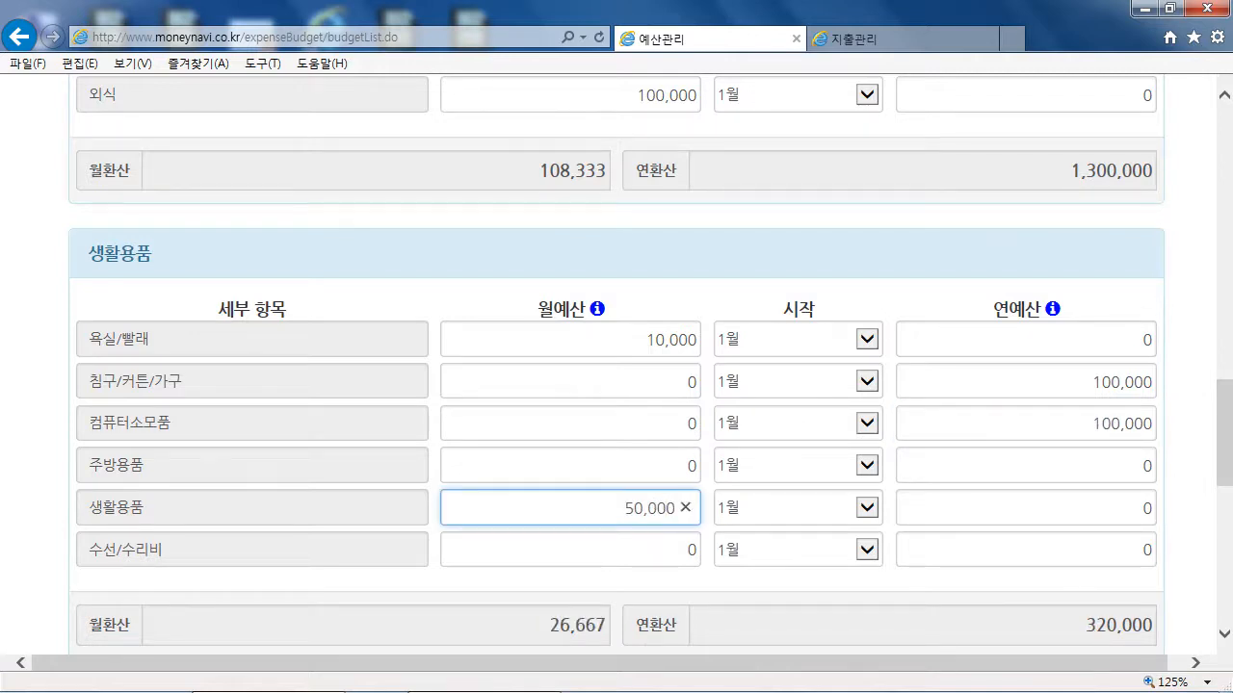
Set the yearly budget of 수선/수리비 under 생활용품 to 100,000.
{"action": "scroll", "coordinate": [616, 366], "scroll_direction": "down", "scroll_amount": 2}
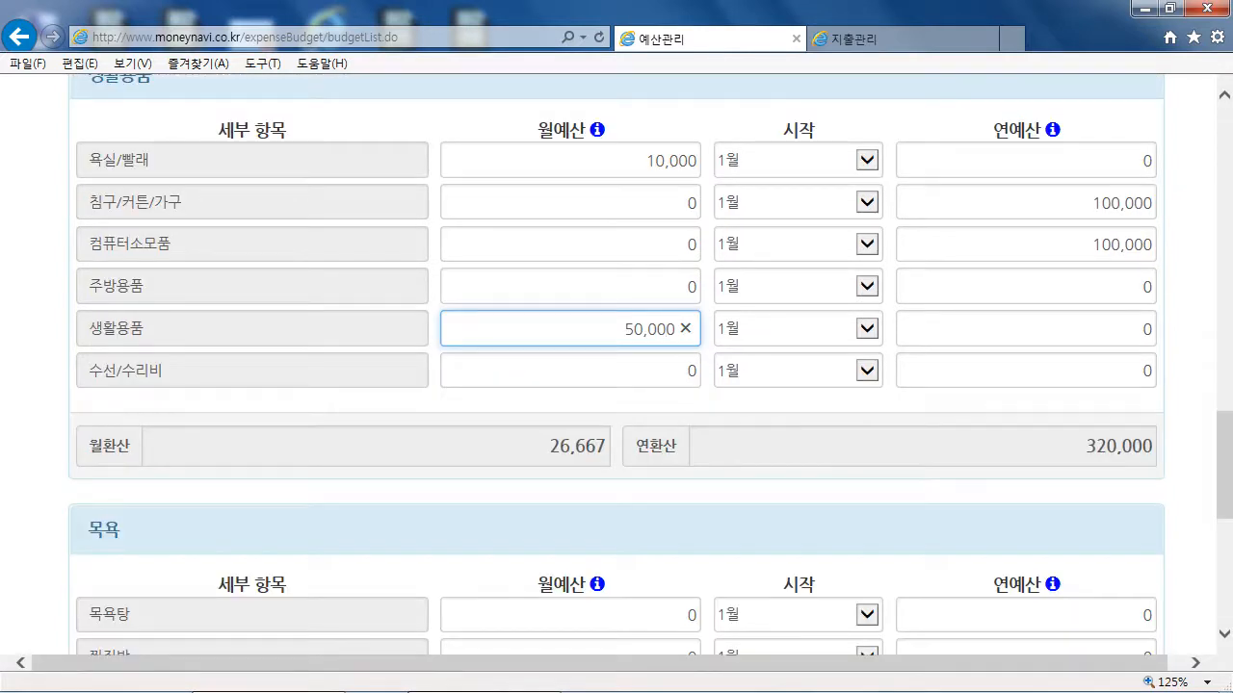
{"action": "left_click", "coordinate": [1120, 371]}
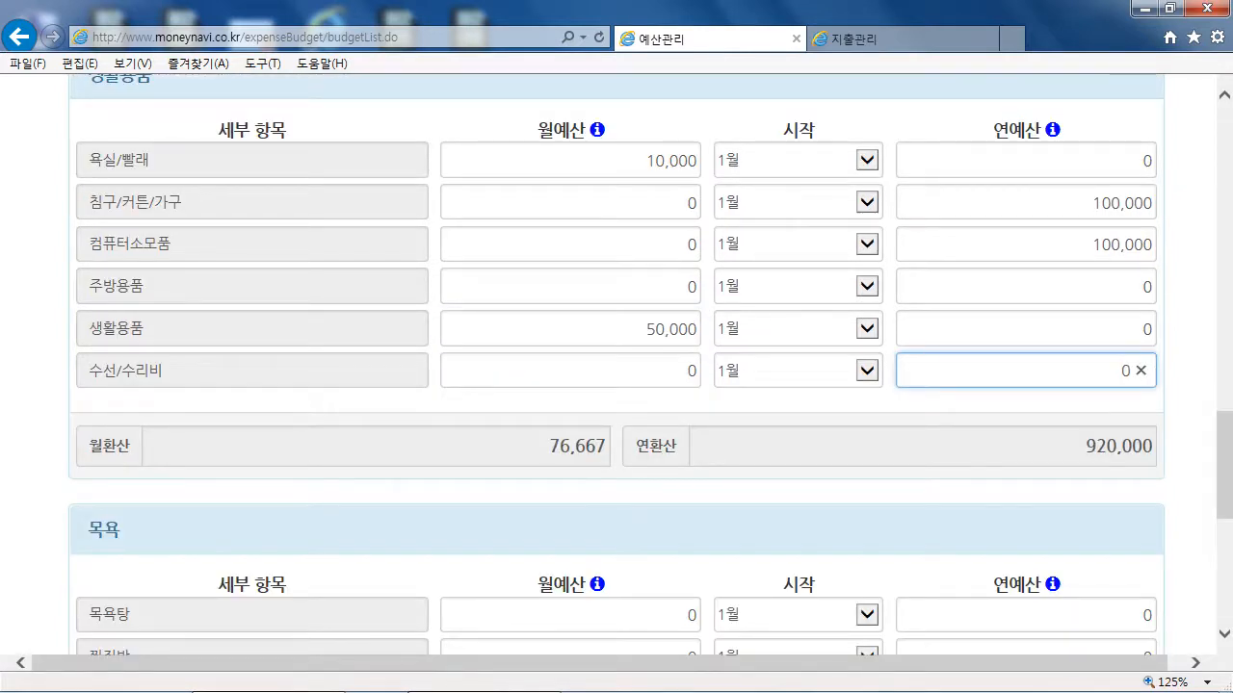
{"action": "type", "text": "100,0"}
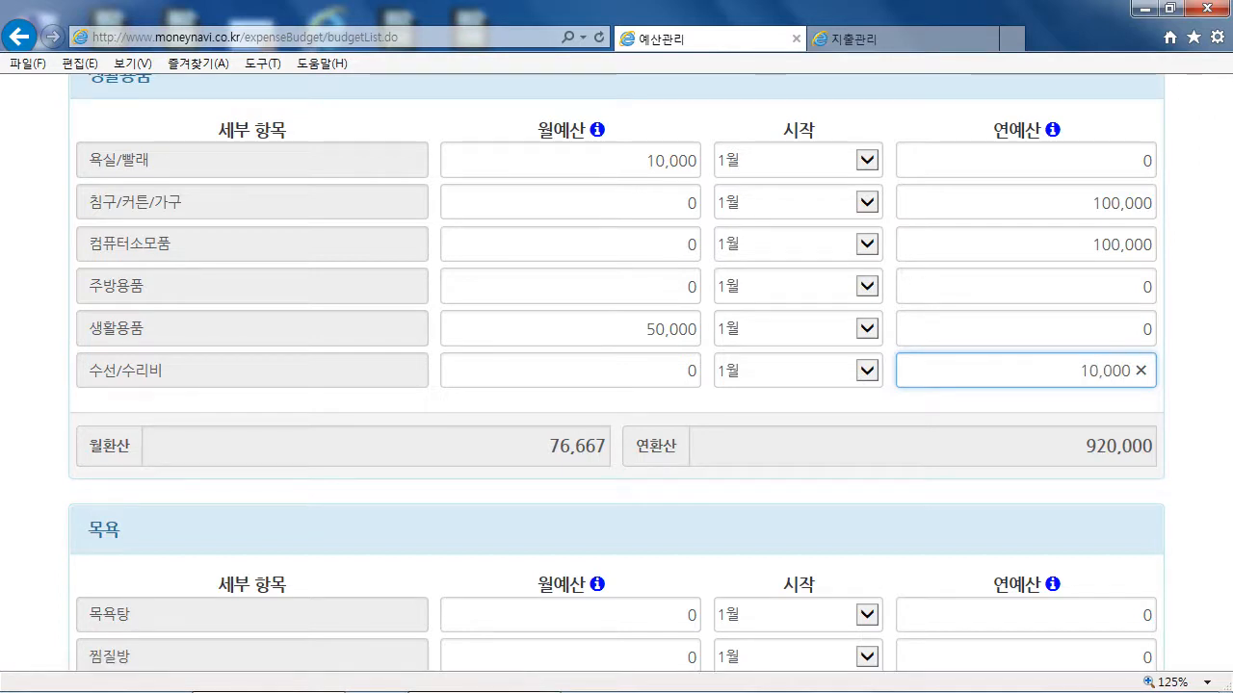
{"action": "type", "text": "0"}
{"action": "left_click", "coordinate": [1187, 385]}
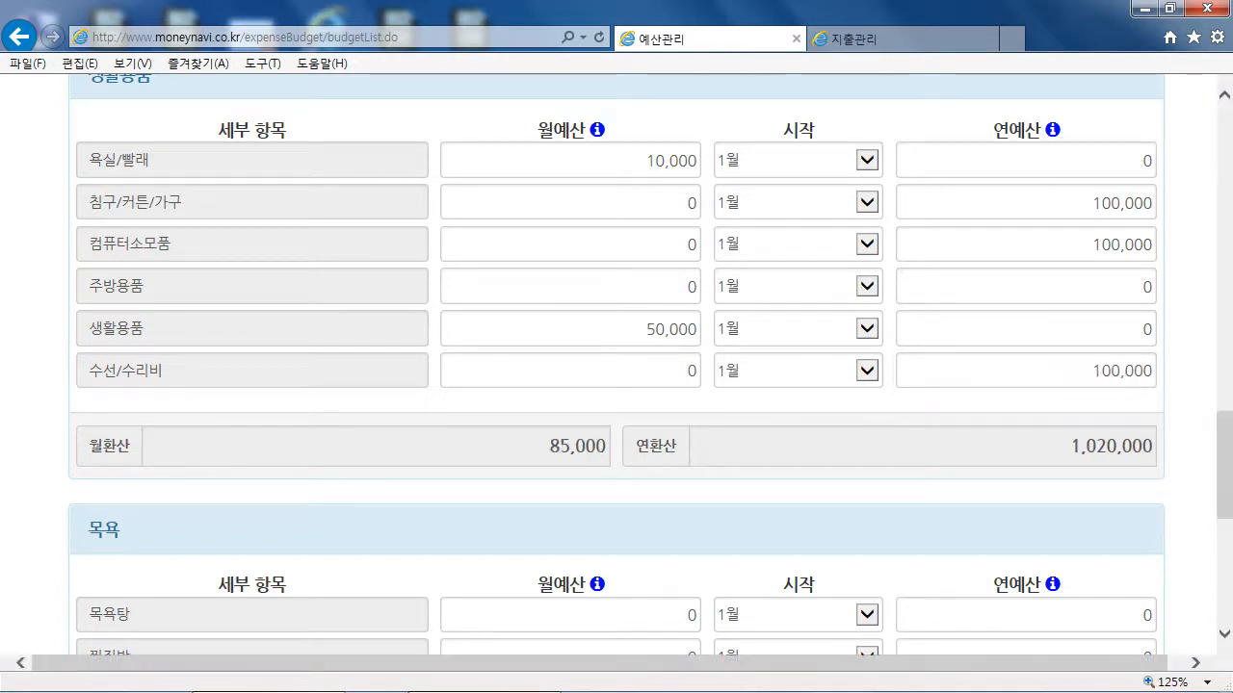
Set the yearly budget of 시장보기 under 김장 to 200,000.
{"action": "scroll", "coordinate": [1187, 385], "scroll_direction": "down", "scroll_amount": 3}
{"action": "scroll", "coordinate": [616, 385], "scroll_direction": "down", "scroll_amount": 2}
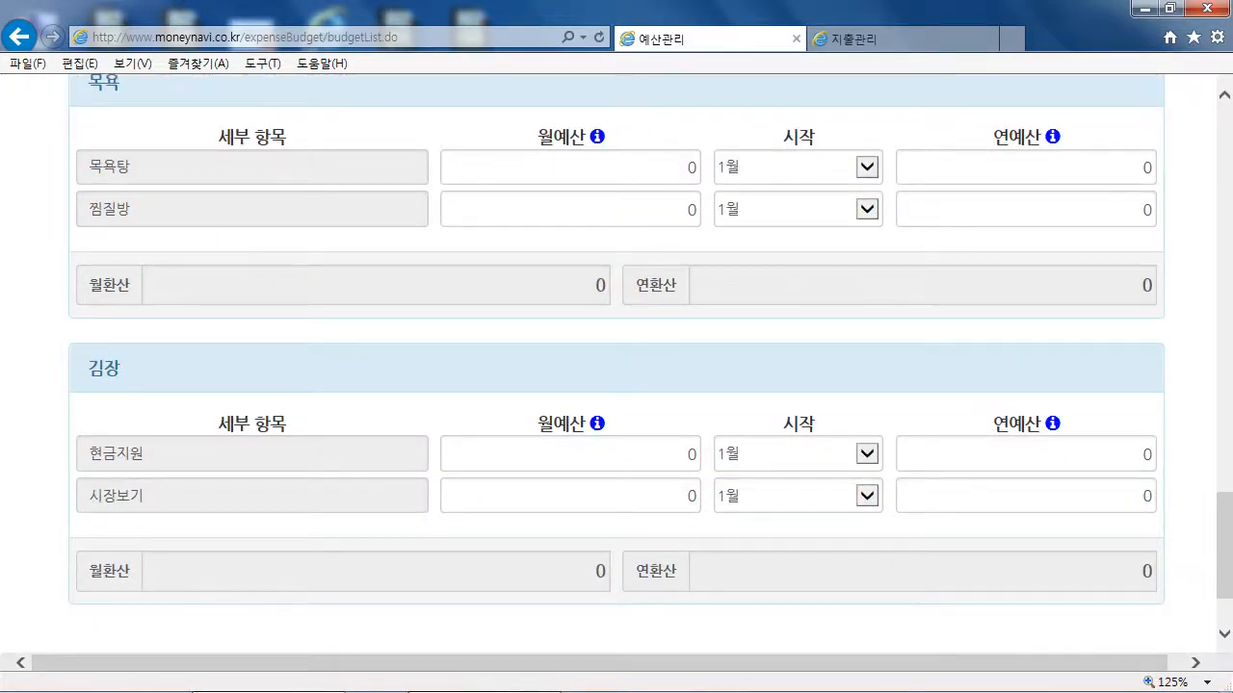
{"action": "left_click", "coordinate": [1108, 496]}
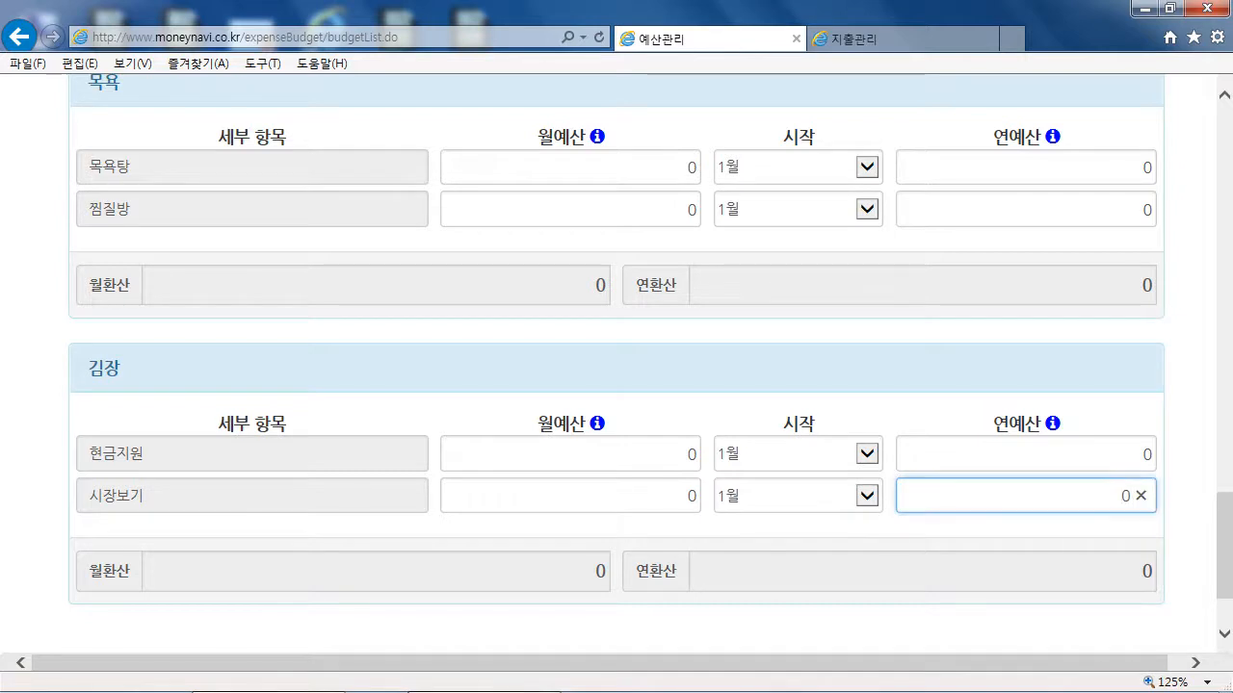
{"action": "type", "text": "20000"}
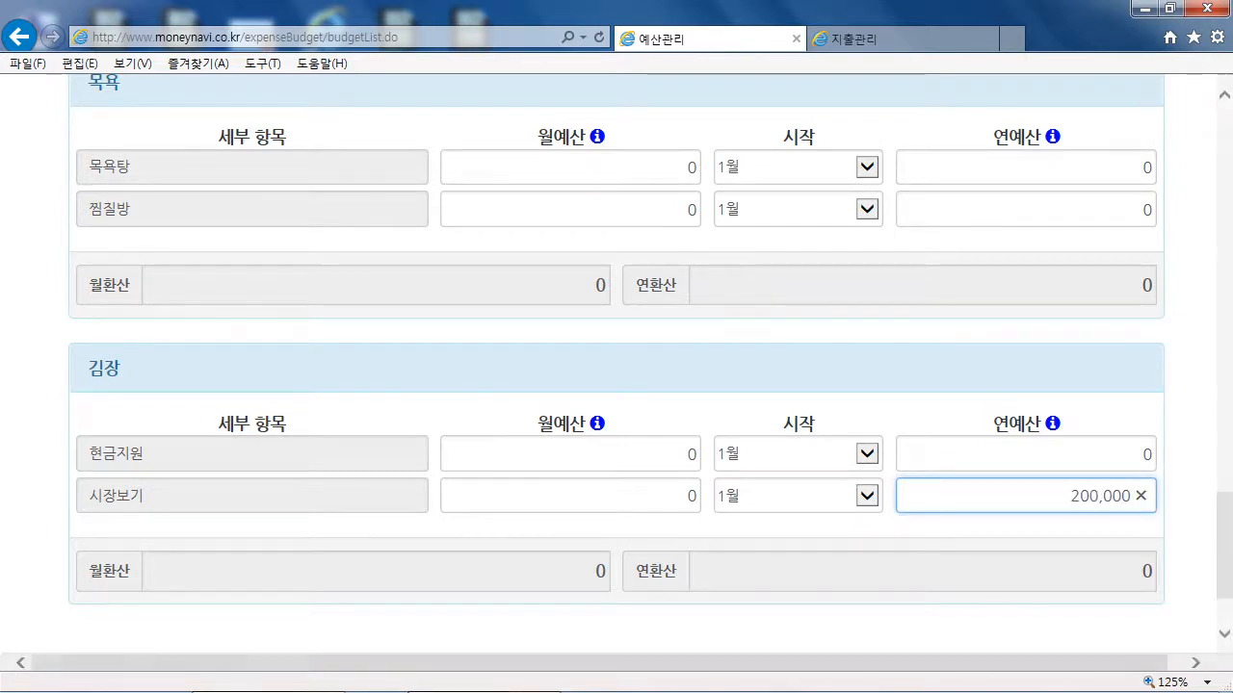
Review the entered item budgets and the monthly and yearly totals (총예산) of the 먹고사는 생활 account.
{"action": "scroll", "coordinate": [616, 366], "scroll_direction": "up", "scroll_amount": 2}
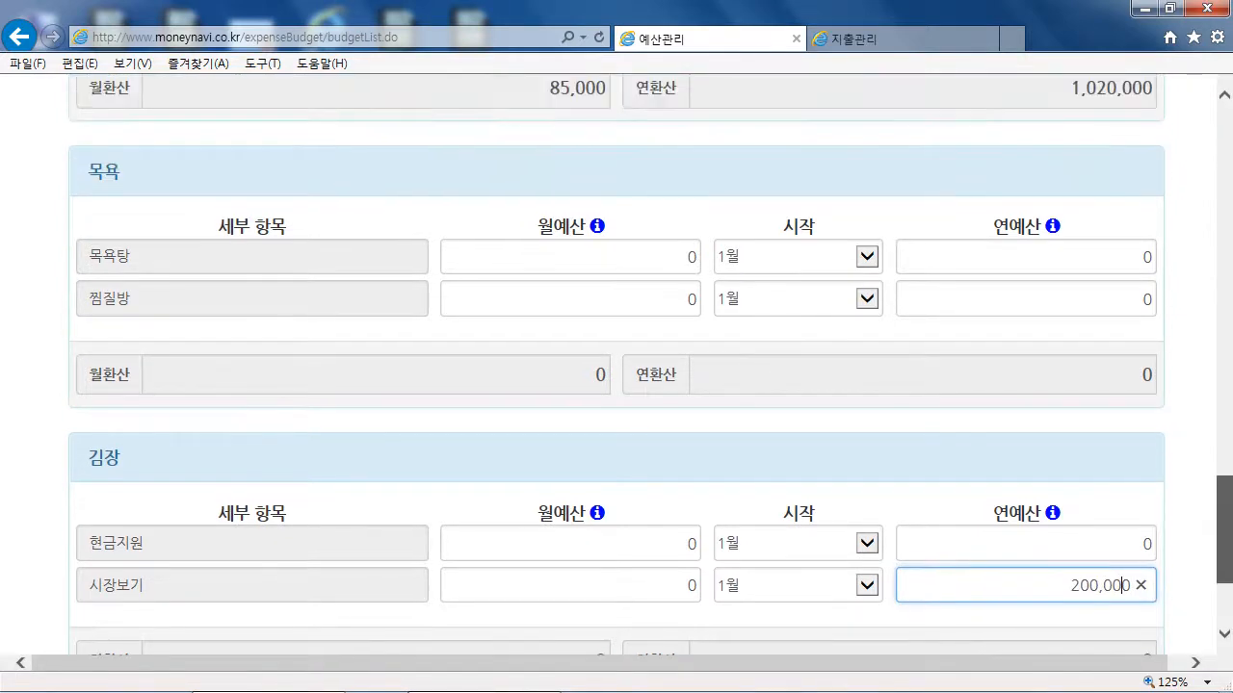
{"action": "scroll", "coordinate": [617, 366], "scroll_direction": "up", "scroll_amount": 5}
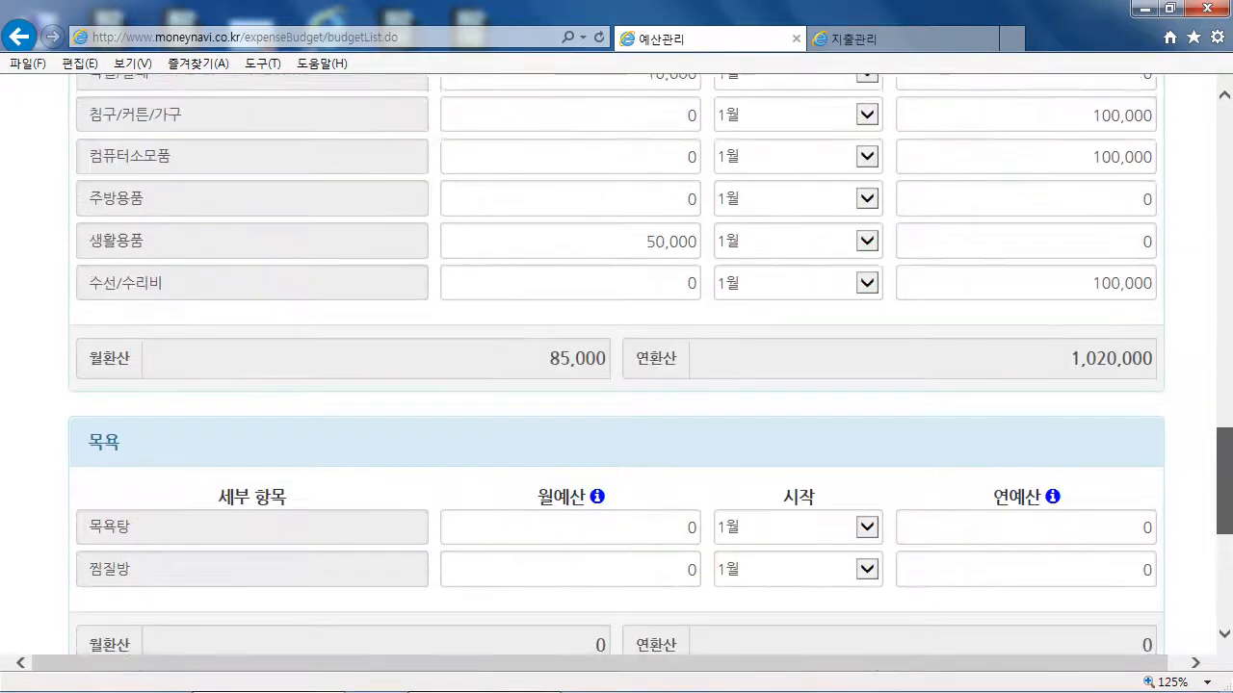
{"action": "scroll", "coordinate": [616, 366], "scroll_direction": "up", "scroll_amount": 15}
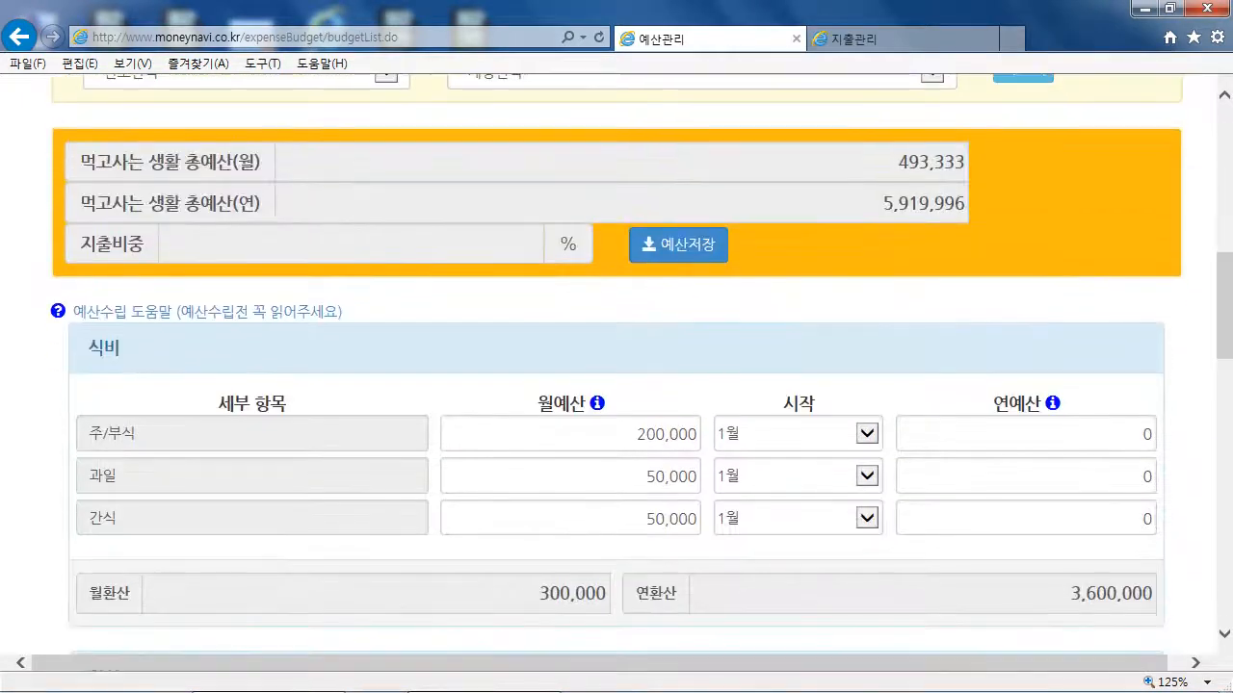
{"action": "scroll", "coordinate": [617, 366], "scroll_direction": "down", "scroll_amount": 5}
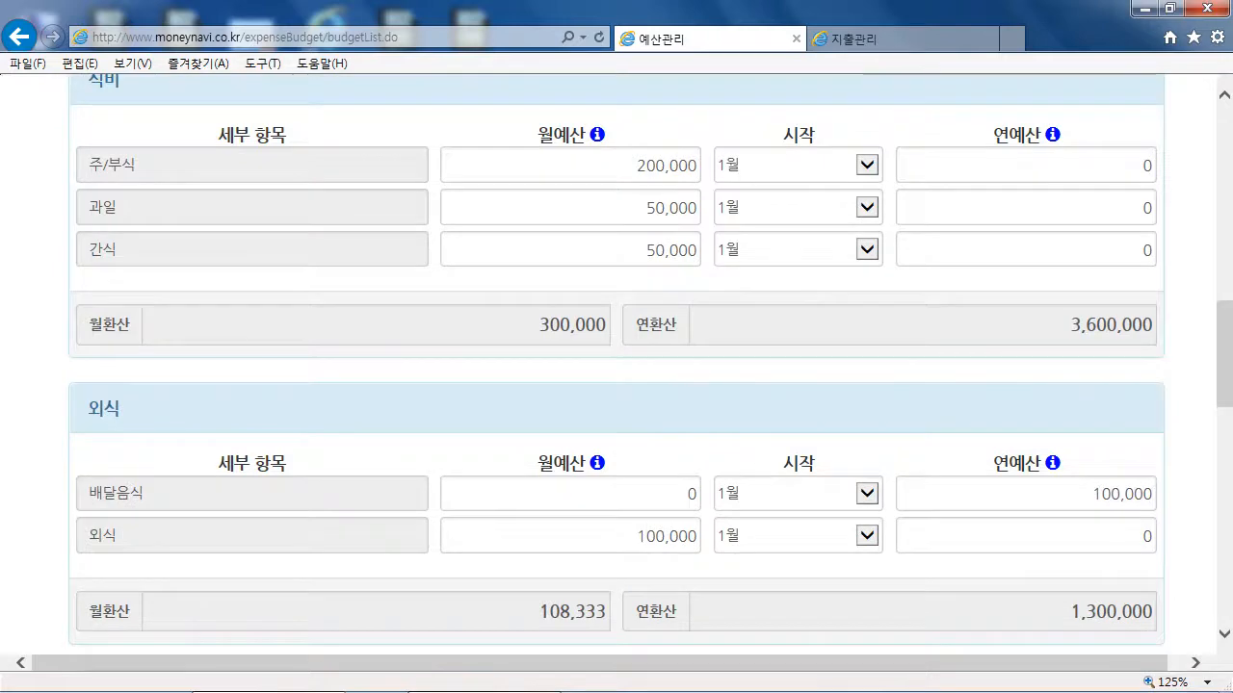
{"action": "scroll", "coordinate": [616, 366], "scroll_direction": "up", "scroll_amount": 8}
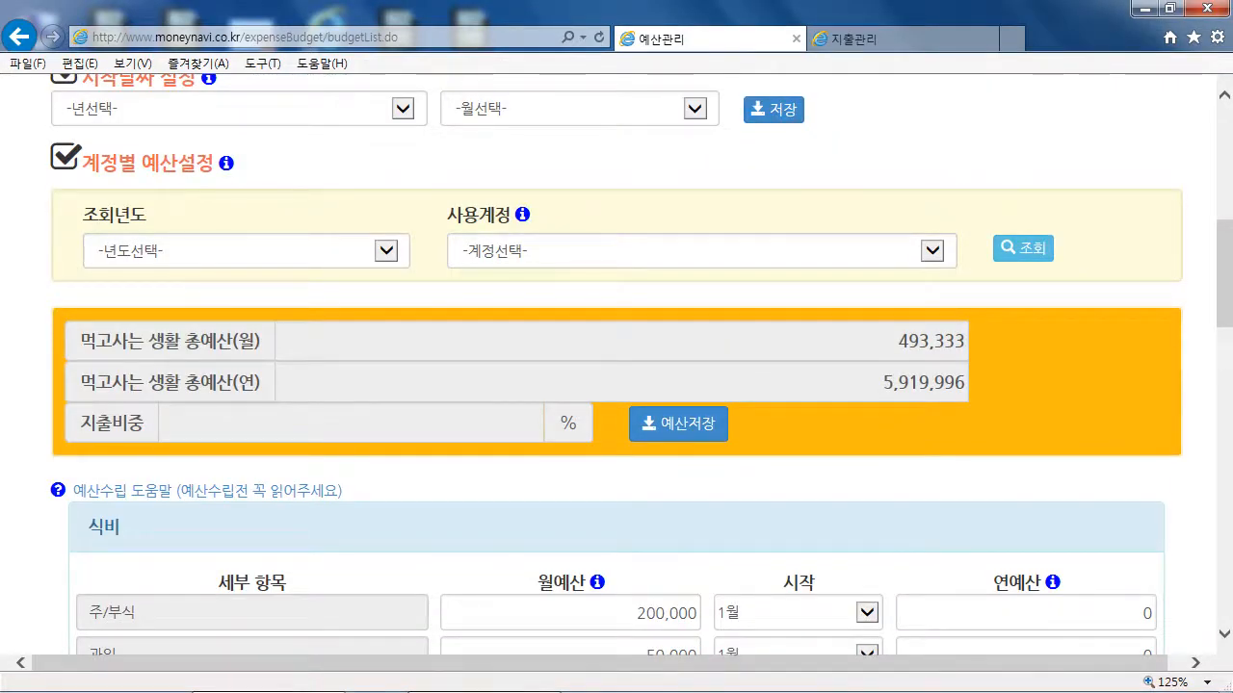
{"action": "scroll", "coordinate": [616, 366], "scroll_direction": "down", "scroll_amount": 1}
{"action": "scroll", "coordinate": [616, 366], "scroll_direction": "down", "scroll_amount": 2}
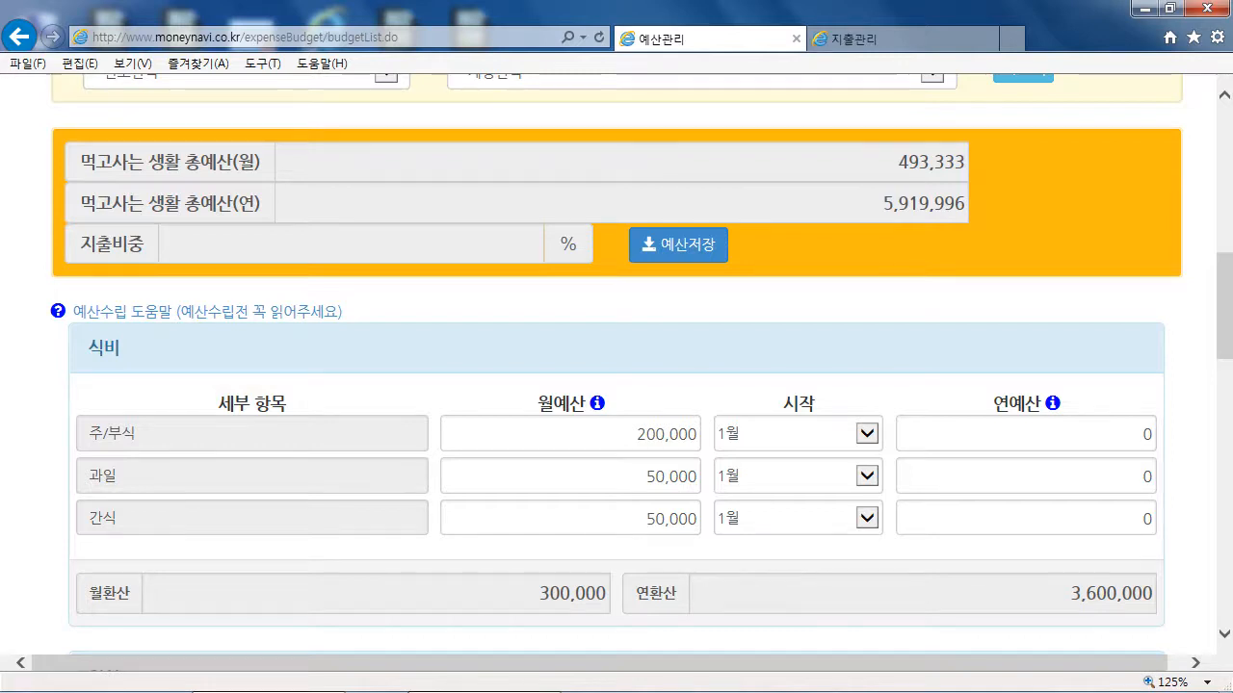
{"action": "scroll", "coordinate": [616, 385], "scroll_direction": "up", "scroll_amount": 3}
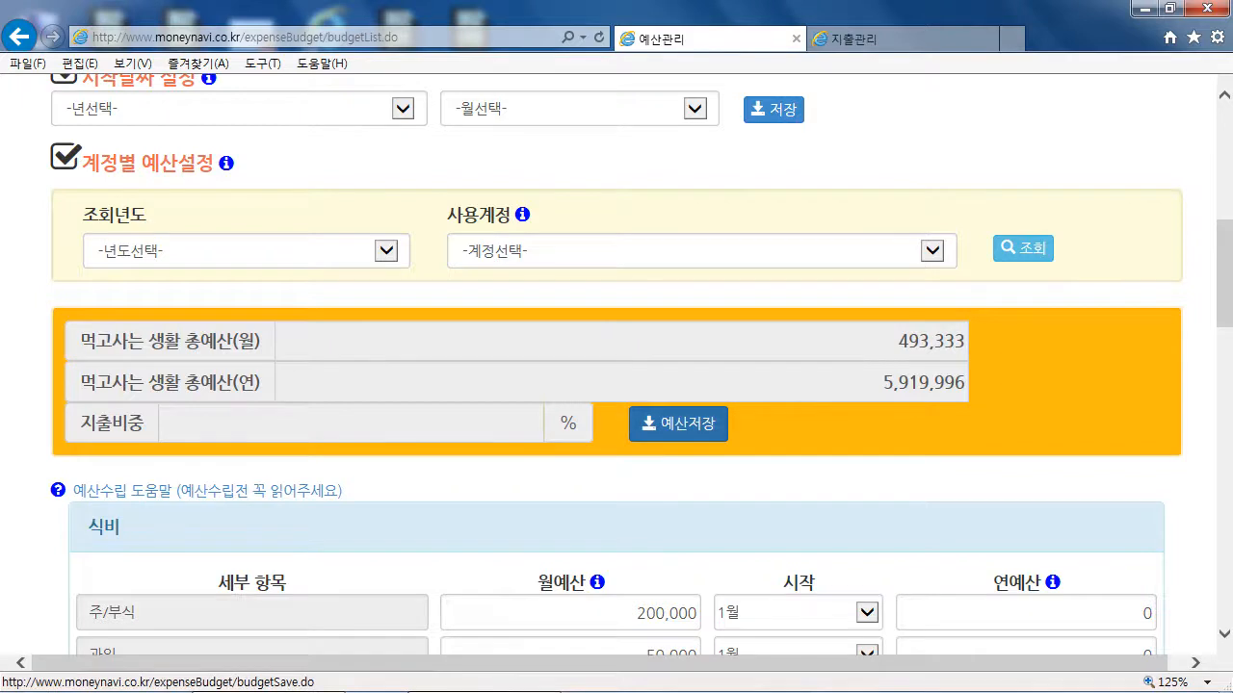
Save the entered budgets of the 먹고사는 생활 account.
{"action": "left_click", "coordinate": [678, 423]}
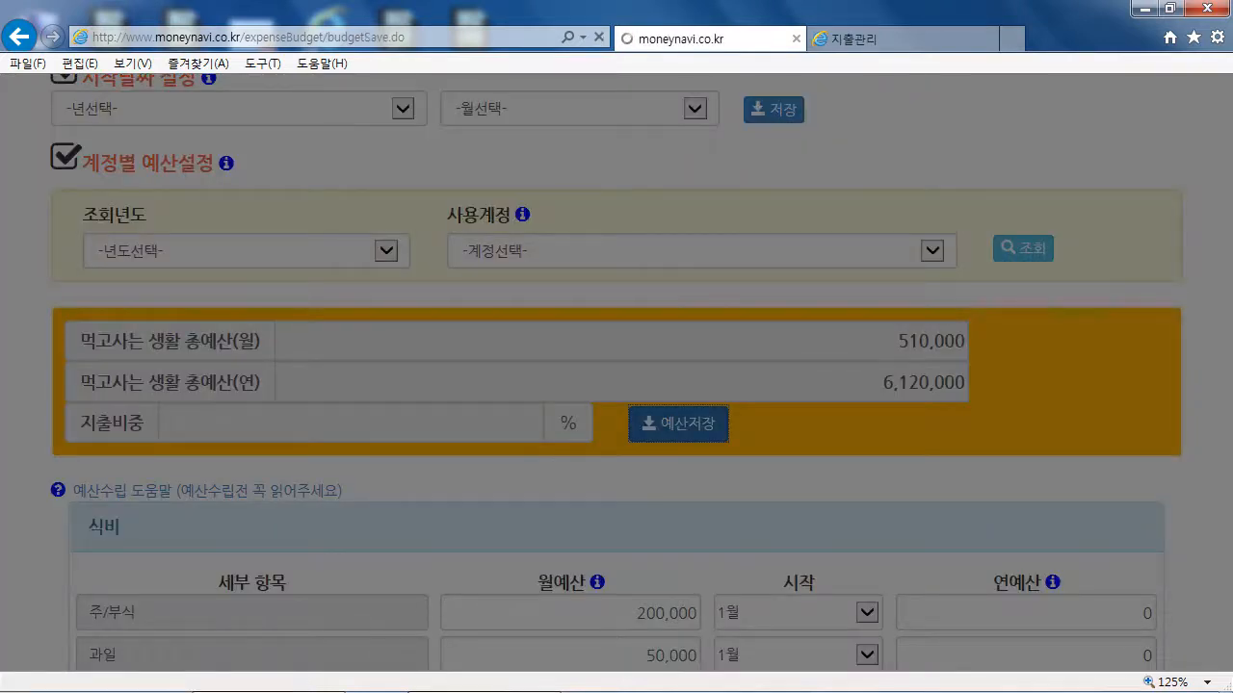
{"action": "left_click", "coordinate": [693, 427]}
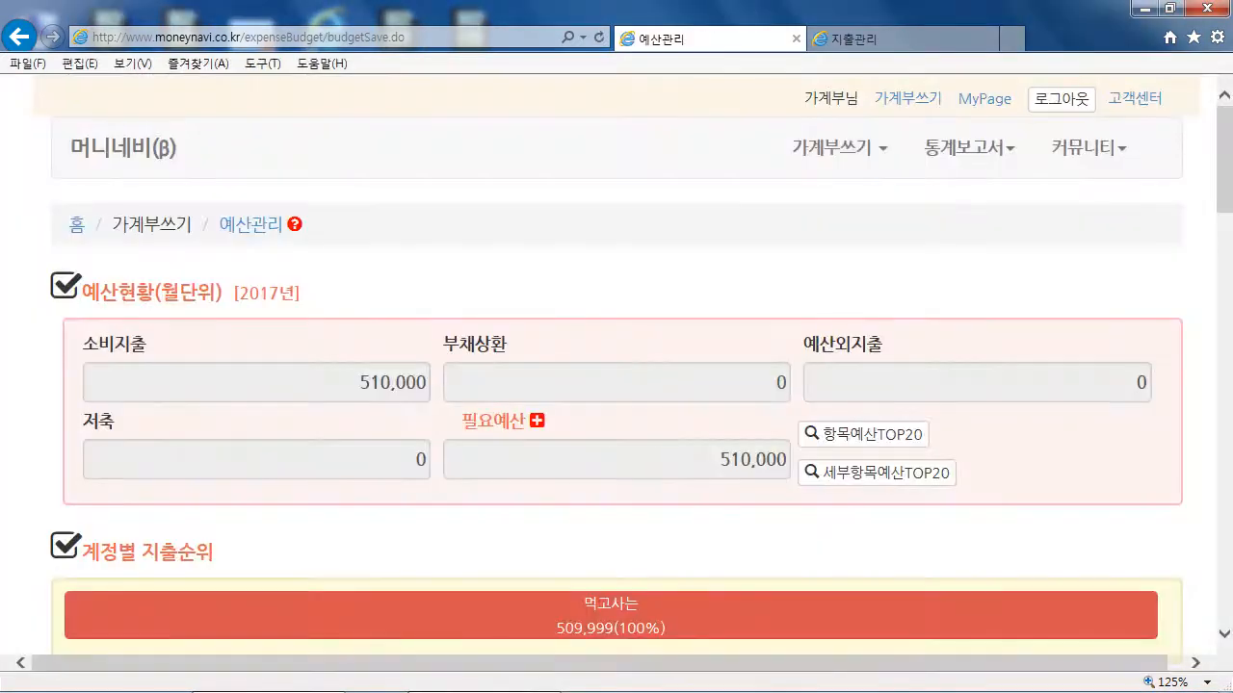
Load the 2017 budget items of the 자녀양육 account under 계정별 예산설정.
{"action": "scroll", "coordinate": [616, 385], "scroll_direction": "down", "scroll_amount": 2}
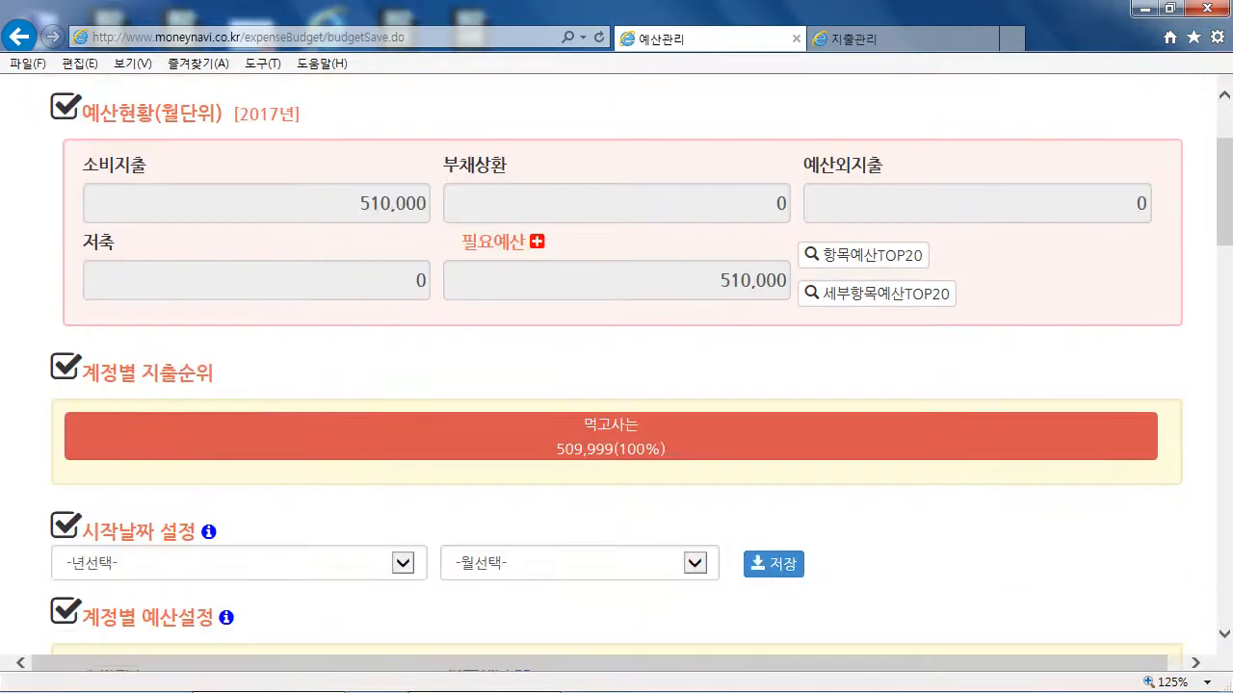
{"action": "scroll", "coordinate": [617, 385], "scroll_direction": "down", "scroll_amount": 4}
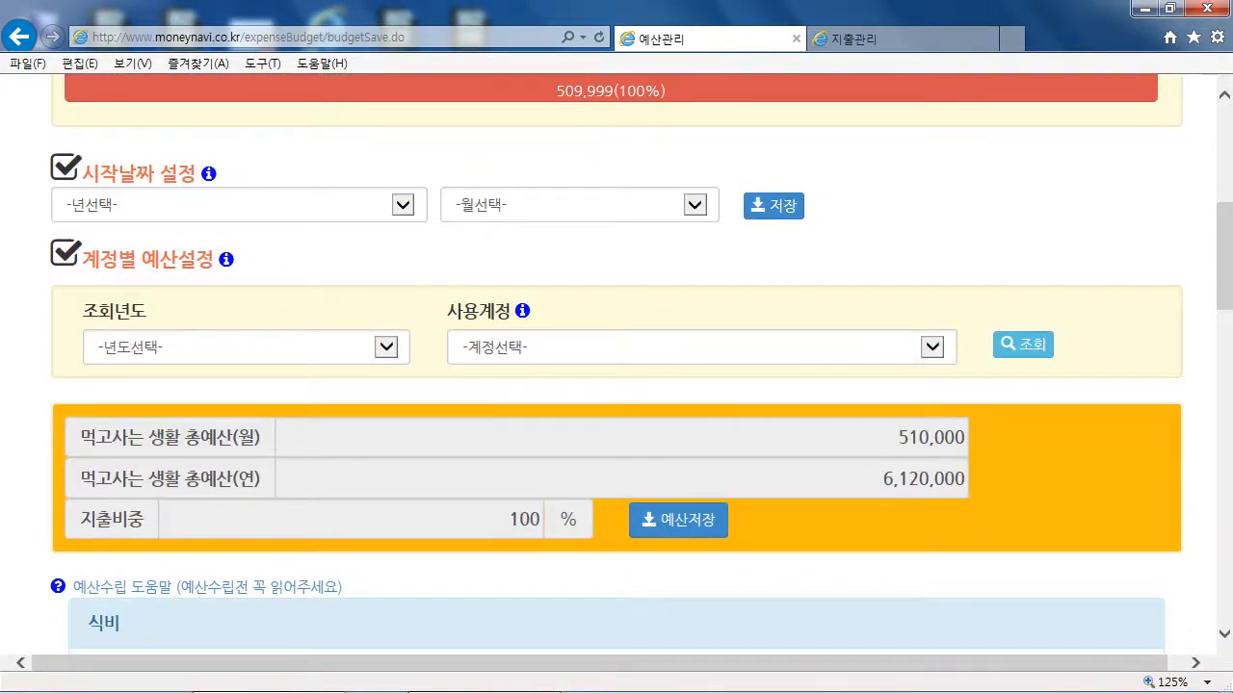
{"action": "left_click", "coordinate": [386, 347]}
{"action": "left_click", "coordinate": [366, 365]}
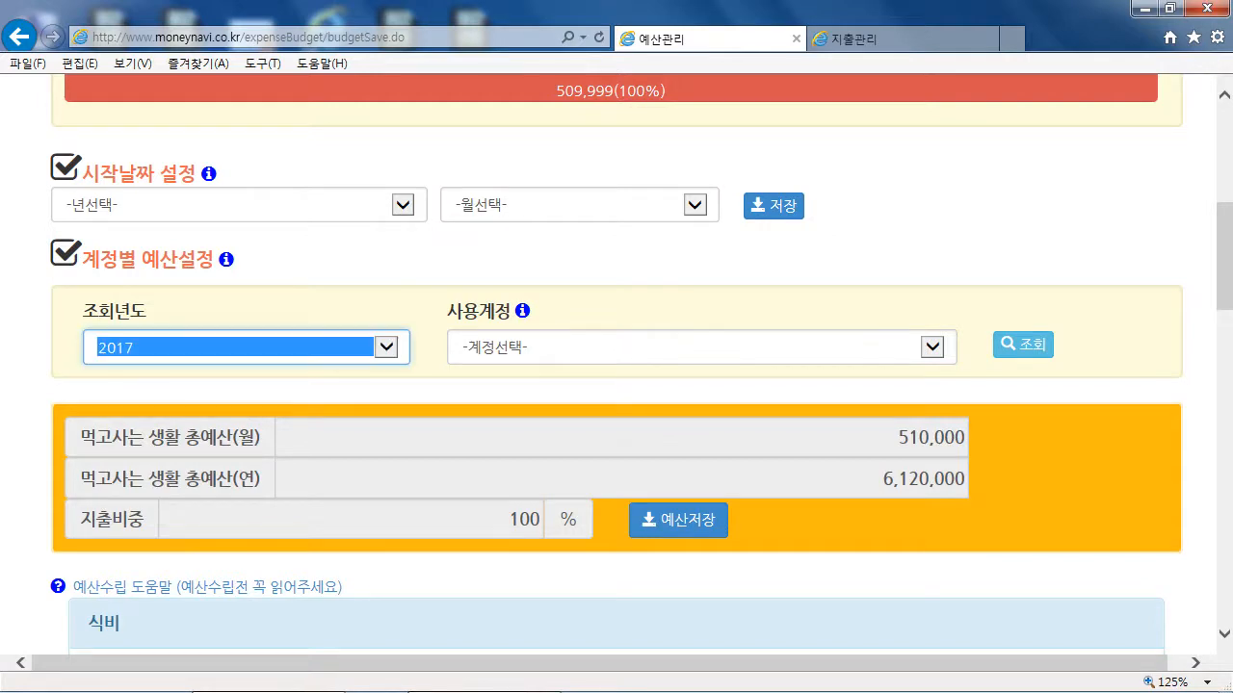
{"action": "left_click", "coordinate": [701, 348]}
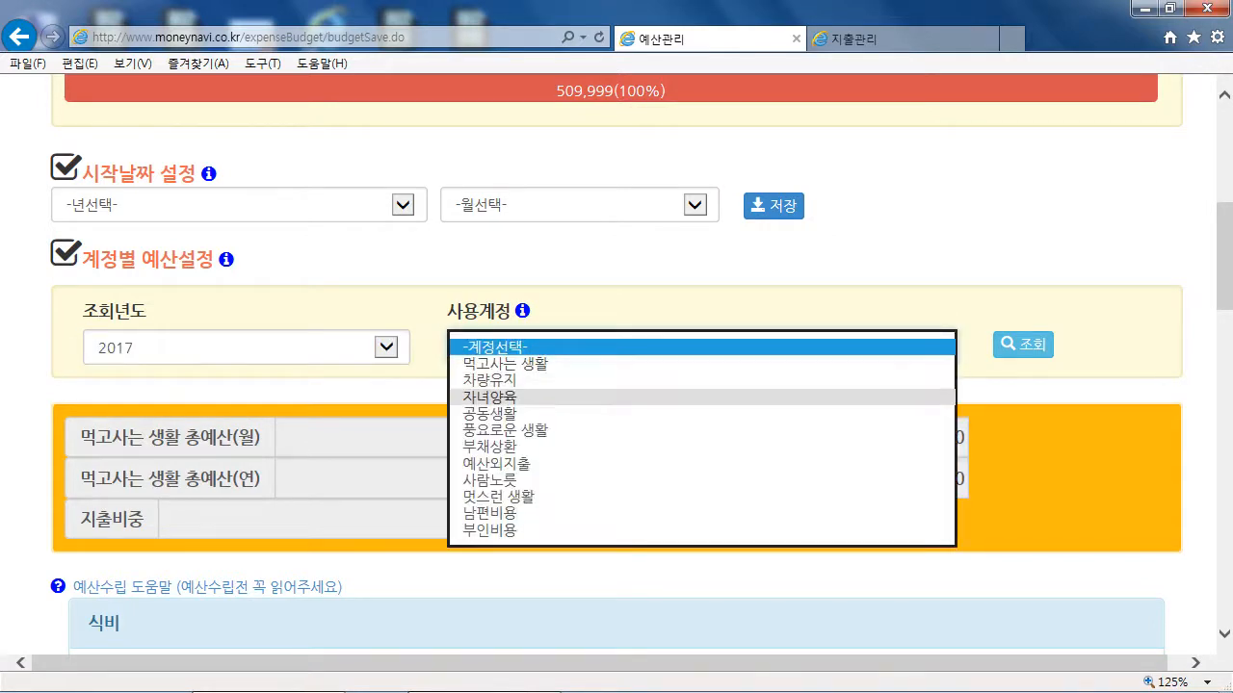
{"action": "left_click", "coordinate": [701, 397]}
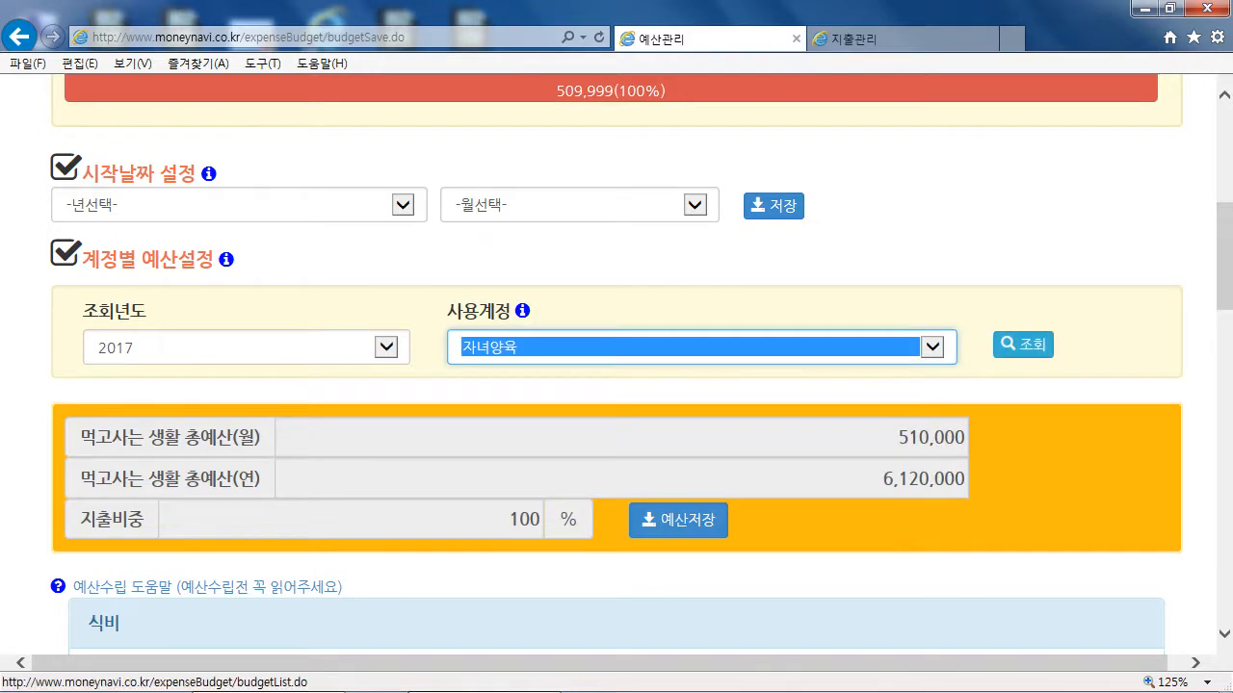
{"action": "left_click", "coordinate": [1023, 344]}
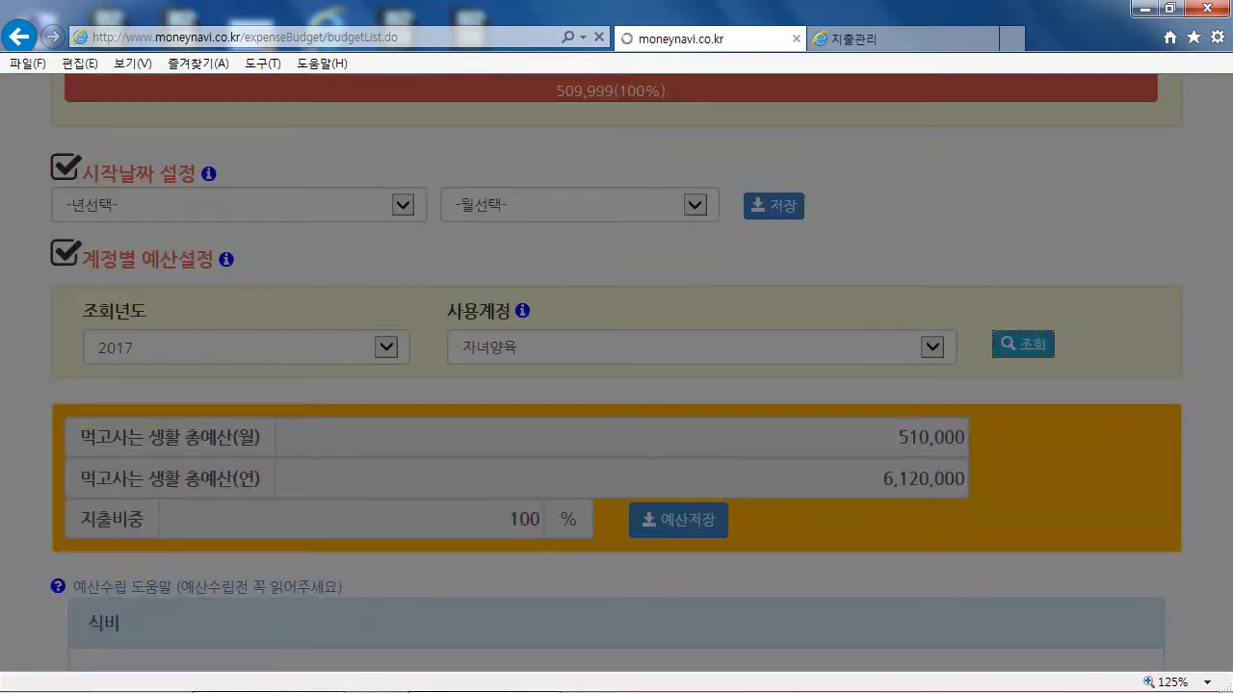
Examine the 자녀양육 account's budget items, from 유아양육(3세미만) and 유치원/어린이집 down to 초/중/고.
{"action": "scroll", "coordinate": [617, 374], "scroll_direction": "down", "scroll_amount": 7}
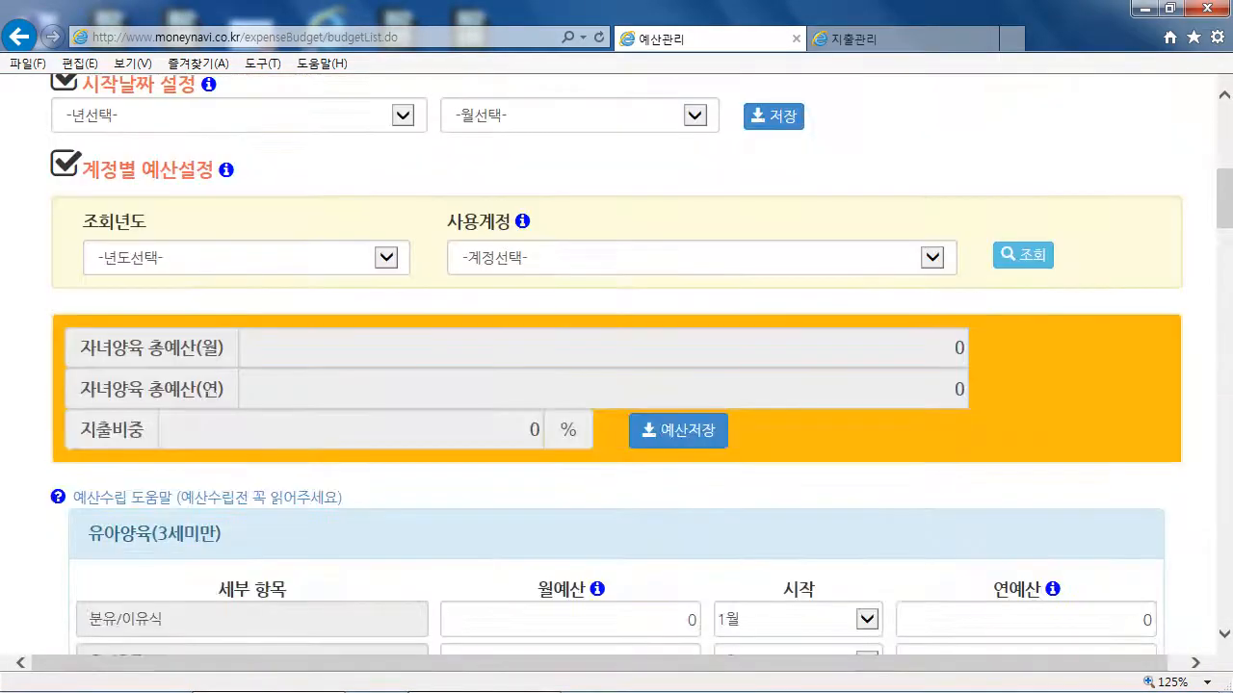
{"action": "scroll", "coordinate": [617, 374], "scroll_direction": "down", "scroll_amount": 3}
{"action": "scroll", "coordinate": [617, 373], "scroll_direction": "down", "scroll_amount": 2}
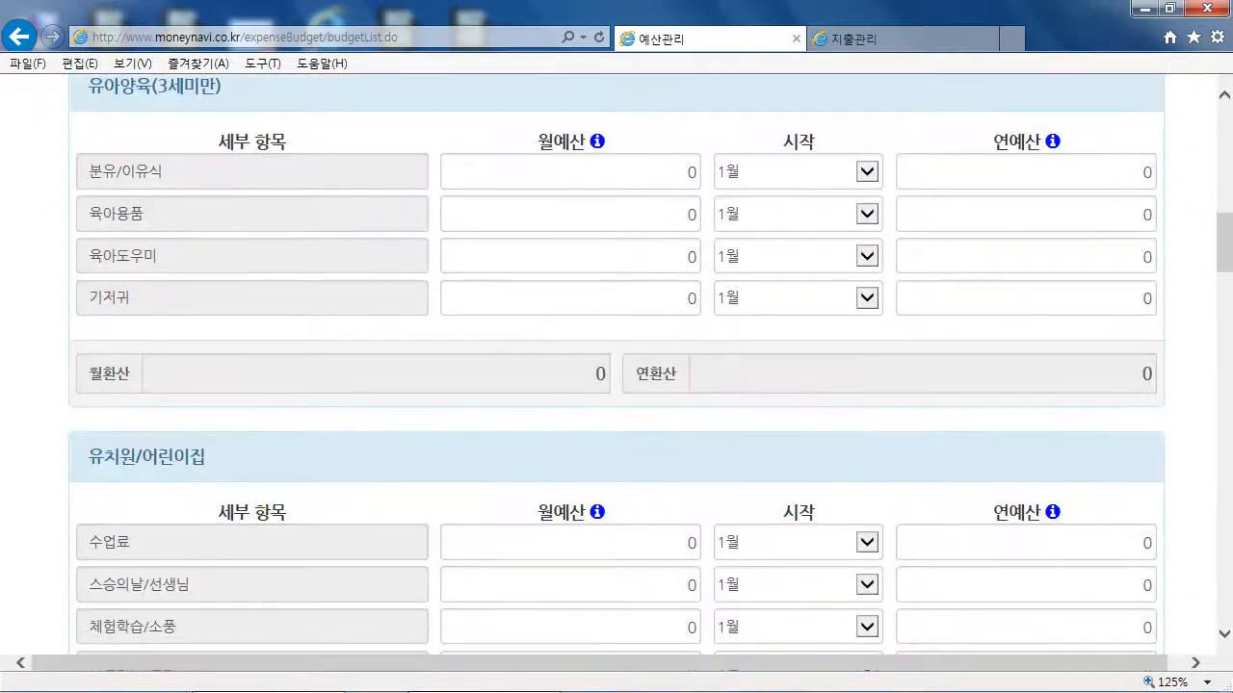
{"action": "scroll", "coordinate": [617, 374], "scroll_direction": "up", "scroll_amount": 1}
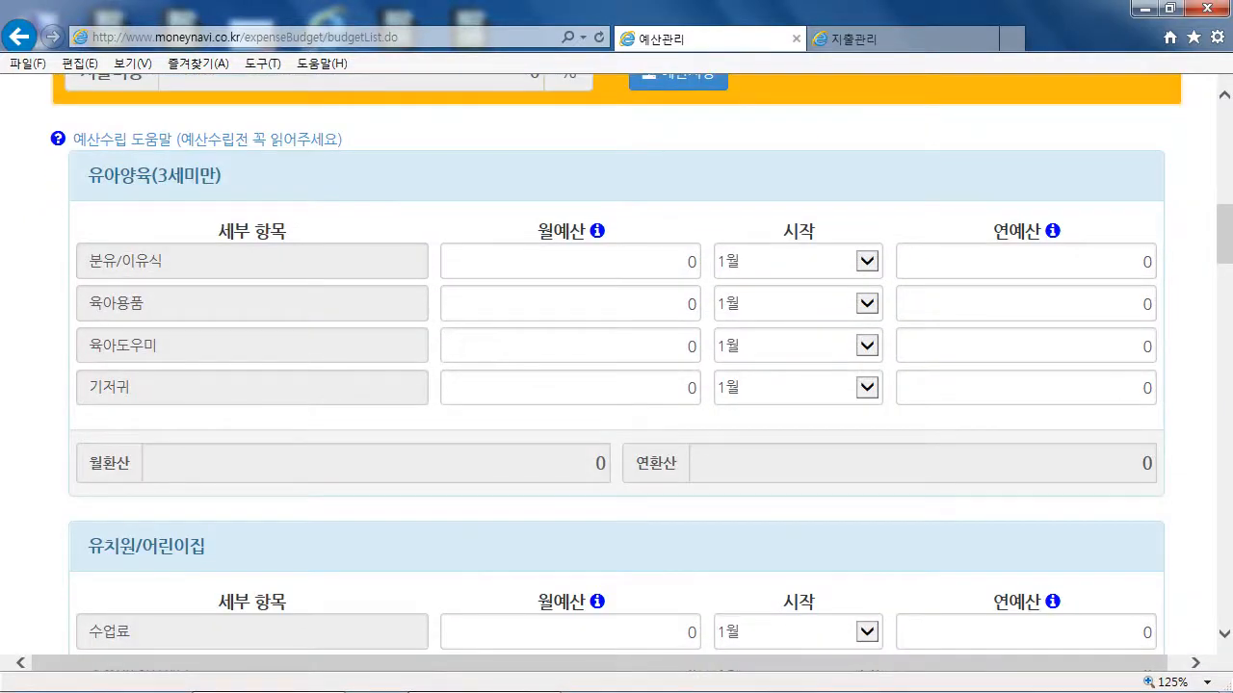
{"action": "scroll", "coordinate": [616, 374], "scroll_direction": "down", "scroll_amount": 2}
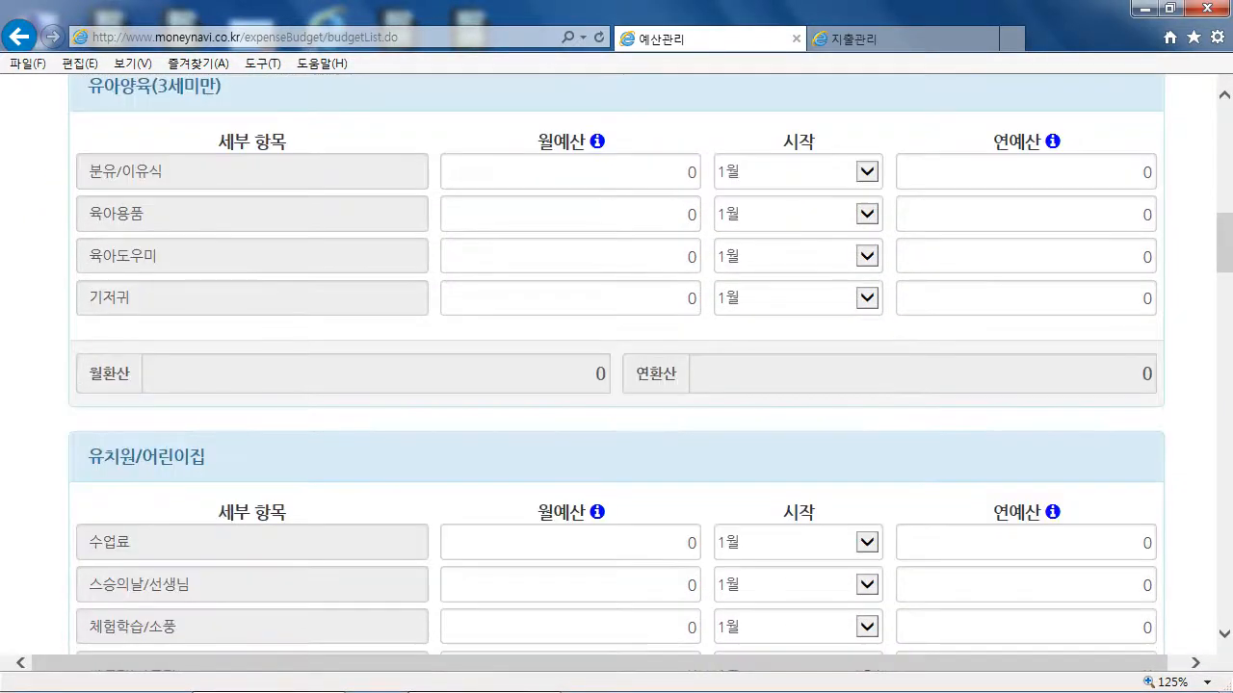
{"action": "scroll", "coordinate": [617, 374], "scroll_direction": "down", "scroll_amount": 3}
{"action": "scroll", "coordinate": [616, 374], "scroll_direction": "up", "scroll_amount": 6}
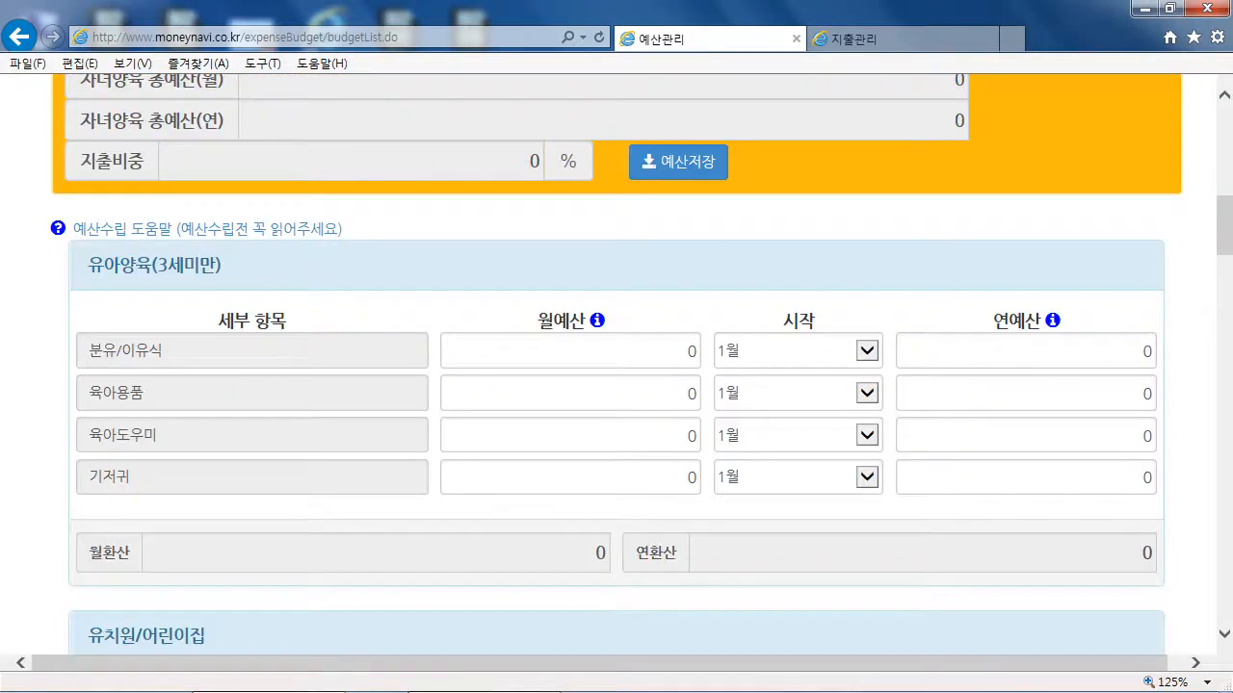
{"action": "scroll", "coordinate": [616, 373], "scroll_direction": "down", "scroll_amount": 2}
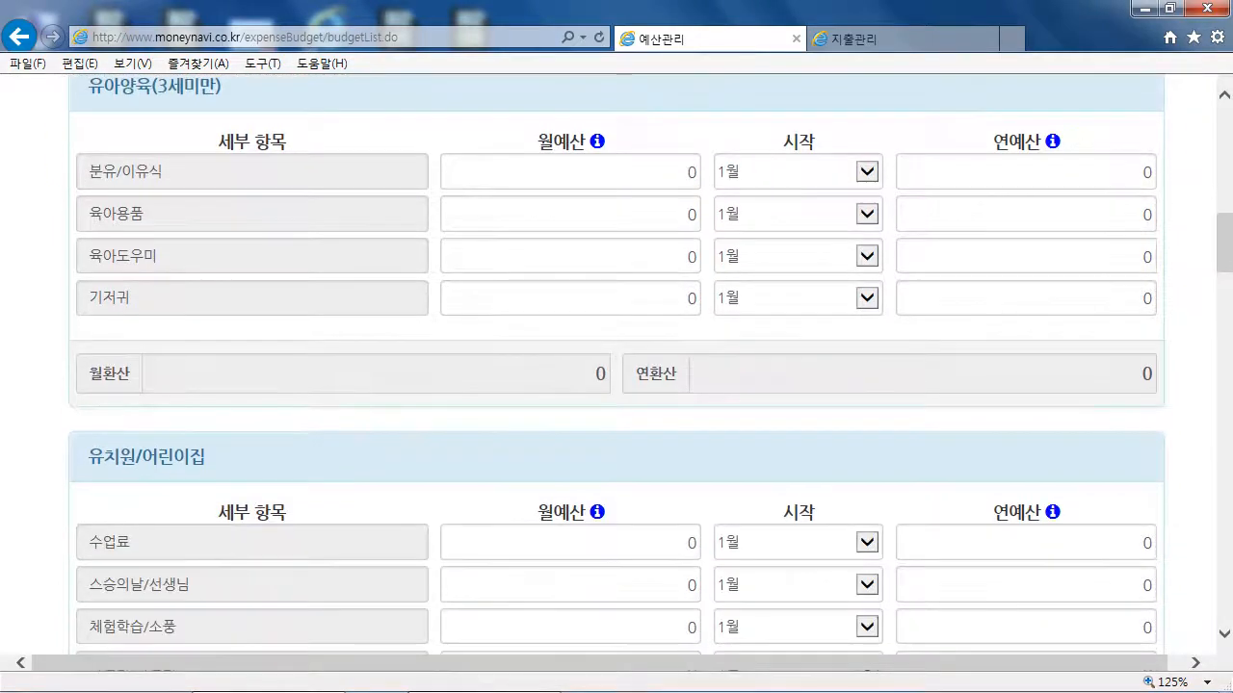
{"action": "scroll", "coordinate": [616, 373], "scroll_direction": "down", "scroll_amount": 7}
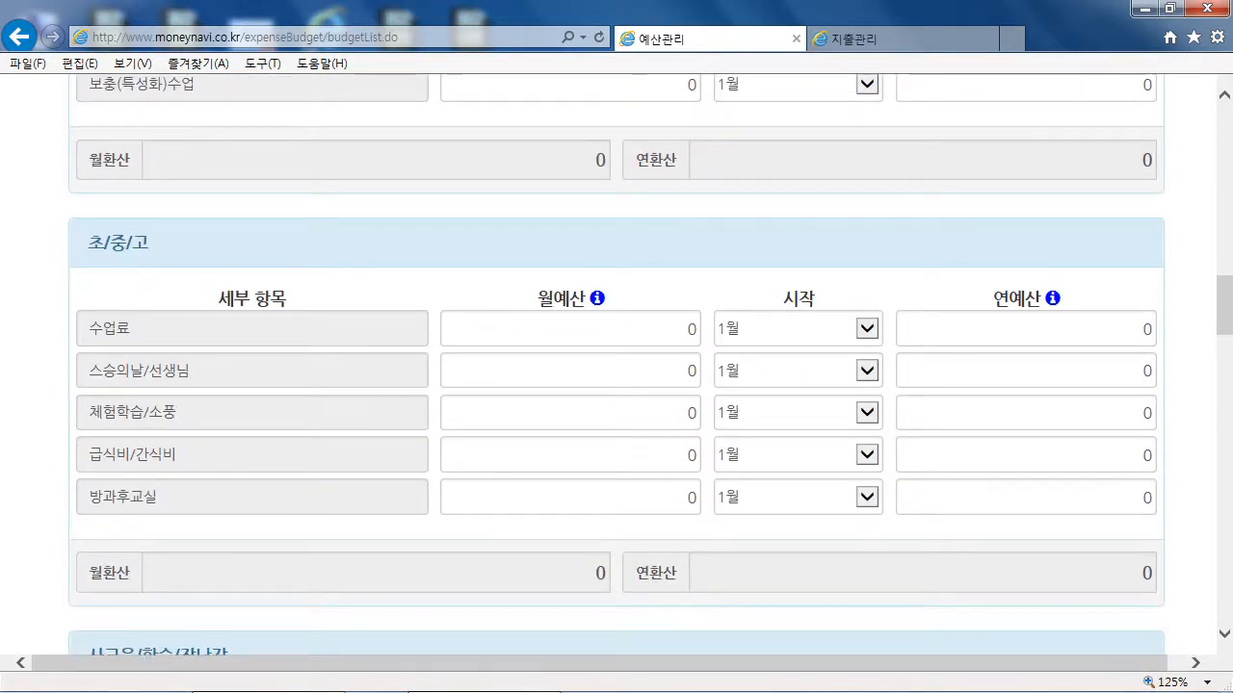
Set the yearly budget of 체험학습/소풍 under 초/중/고 to 100,000.
{"action": "left_click", "coordinate": [616, 329]}
{"action": "scroll", "coordinate": [616, 329], "scroll_direction": "down", "scroll_amount": 2}
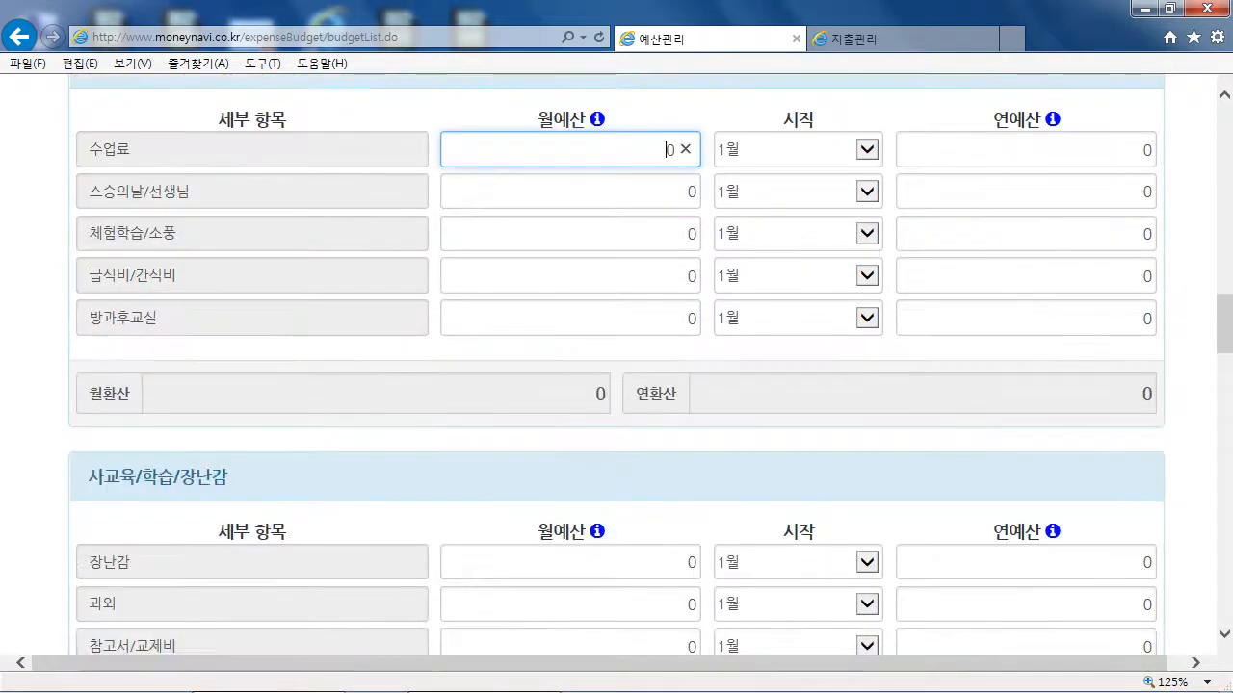
{"action": "left_click", "coordinate": [617, 234]}
{"action": "left_click", "coordinate": [1050, 234]}
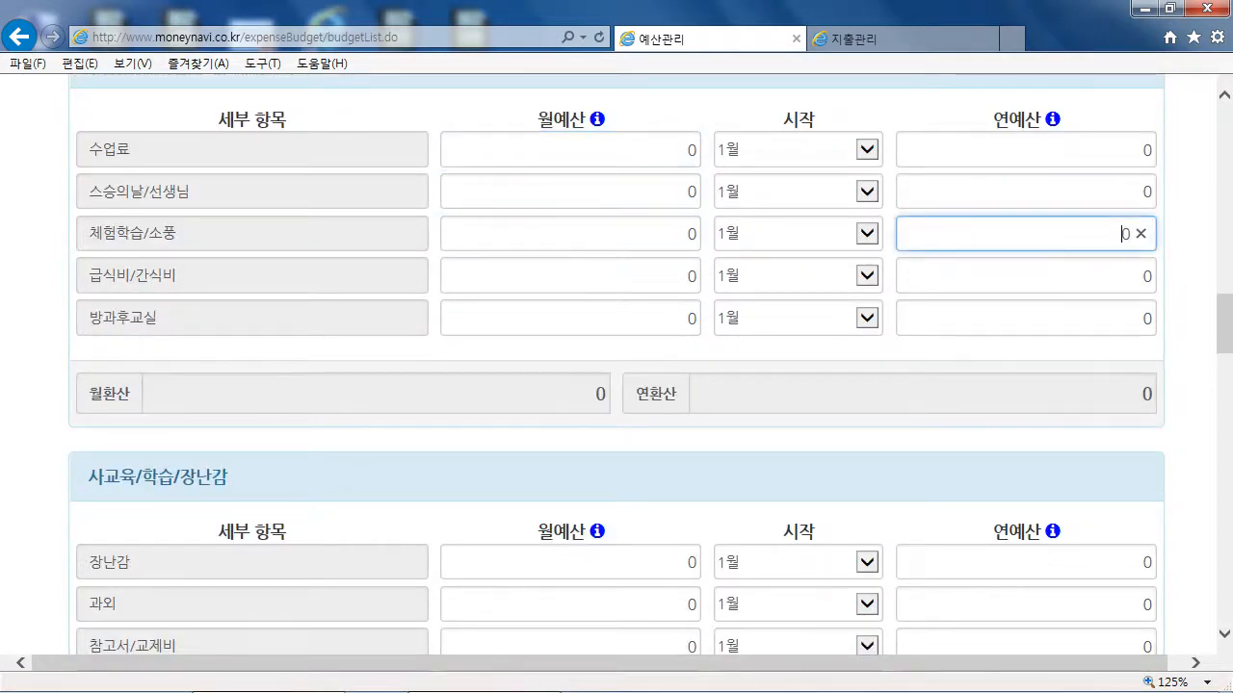
{"action": "type", "text": "100,0"}
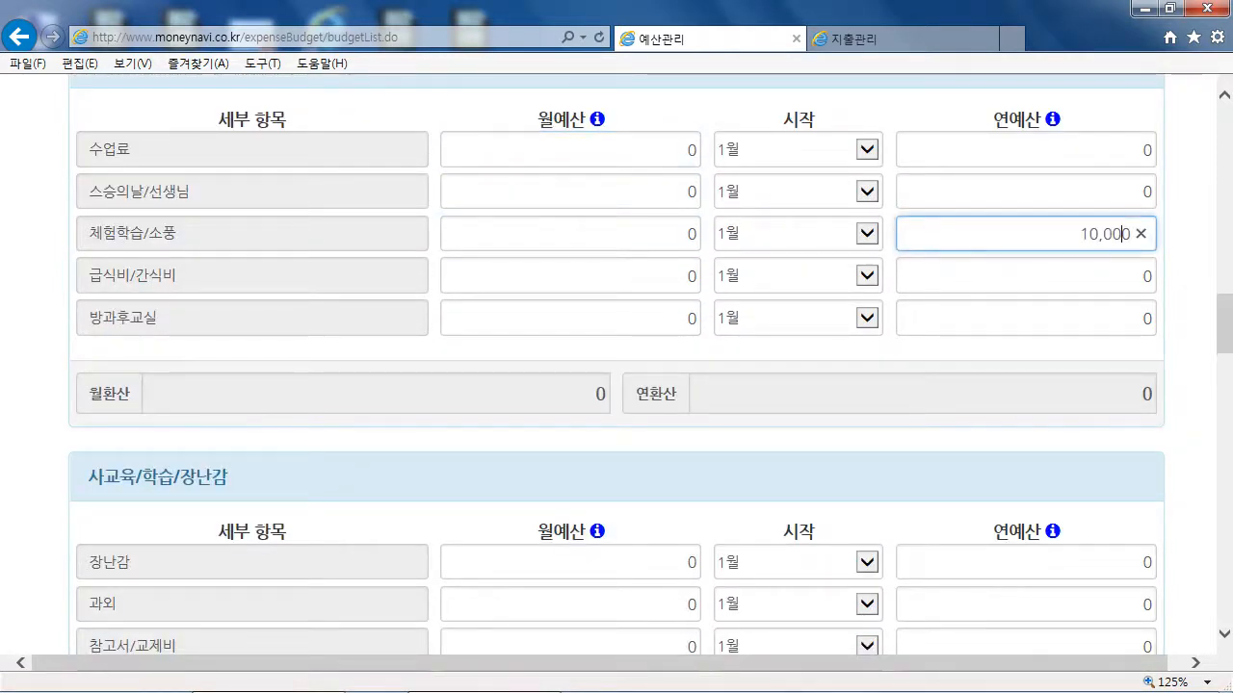
{"action": "type", "text": "0"}
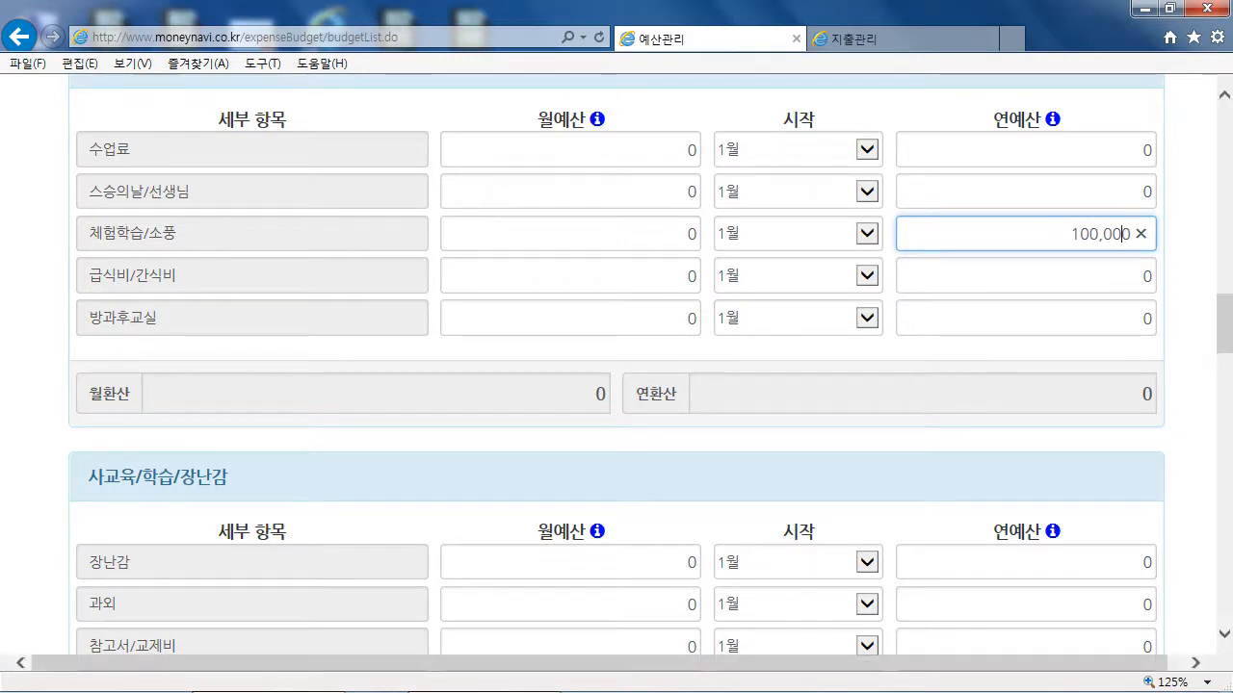
Set the monthly budget of 급식비/간식비 under 초/중/고 to 100,000.
{"action": "left_click", "coordinate": [616, 276]}
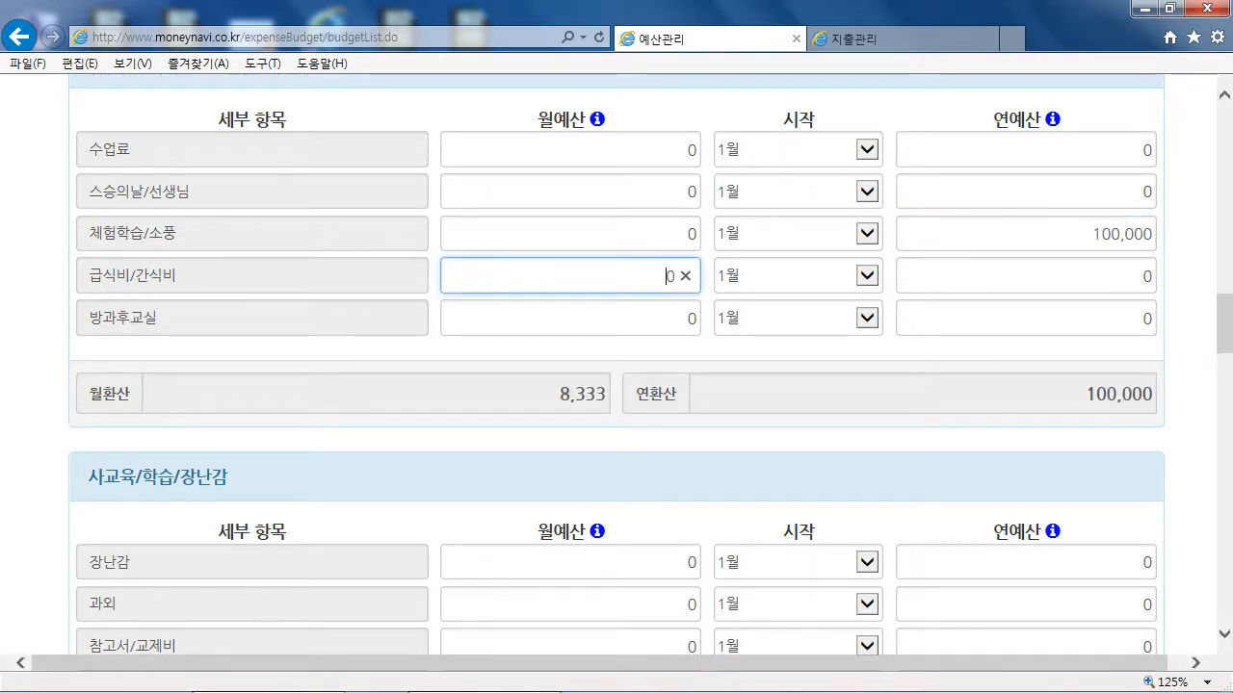
{"action": "type", "text": "100,0"}
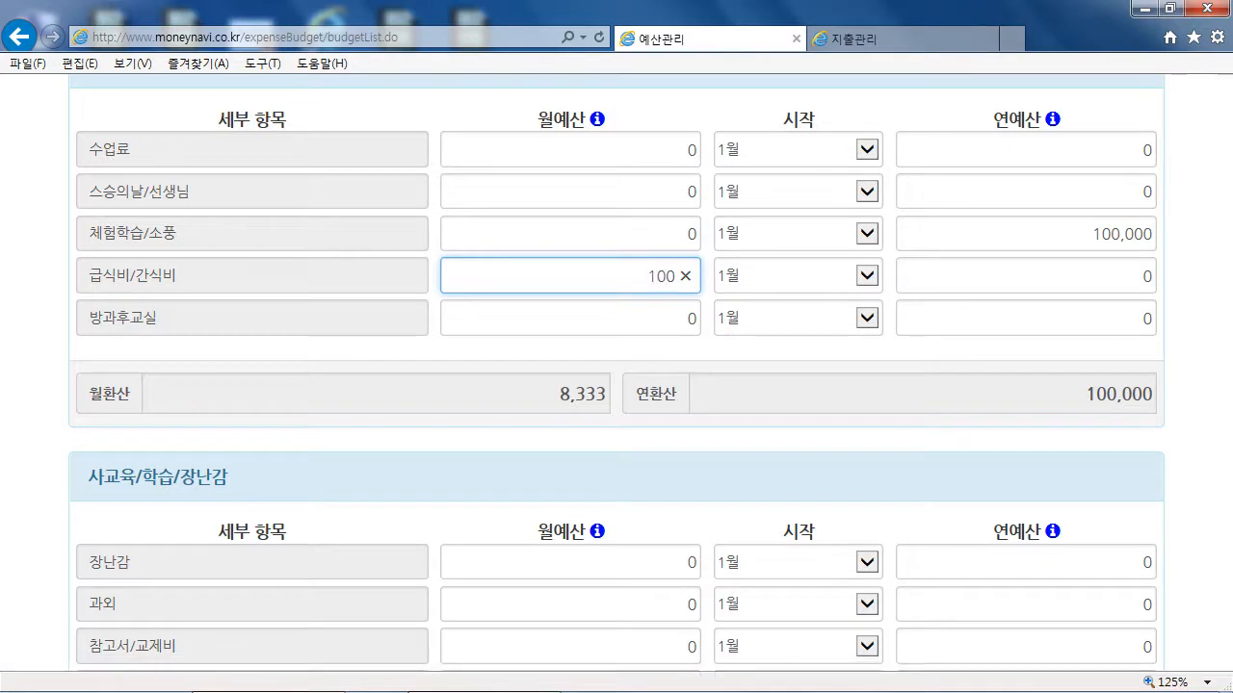
{"action": "type", "text": "0"}
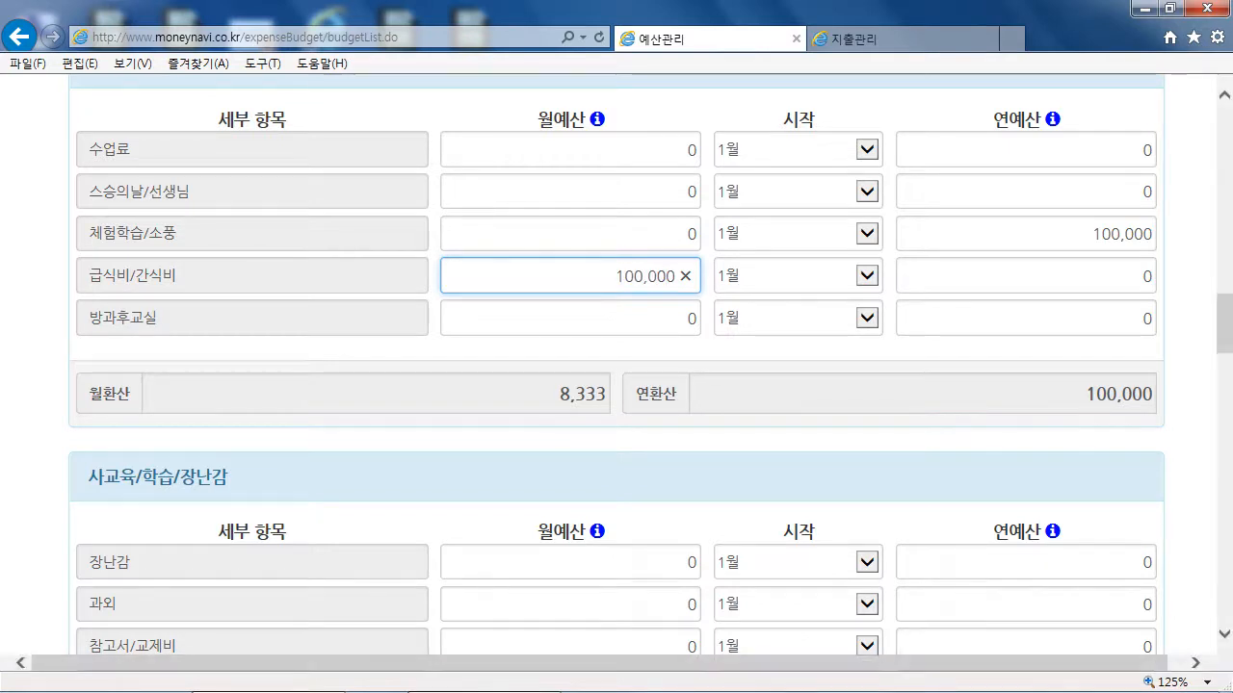
Set the yearly budget of 방과후교실 under 초/중/고 to 800,000.
{"action": "left_click", "coordinate": [616, 318]}
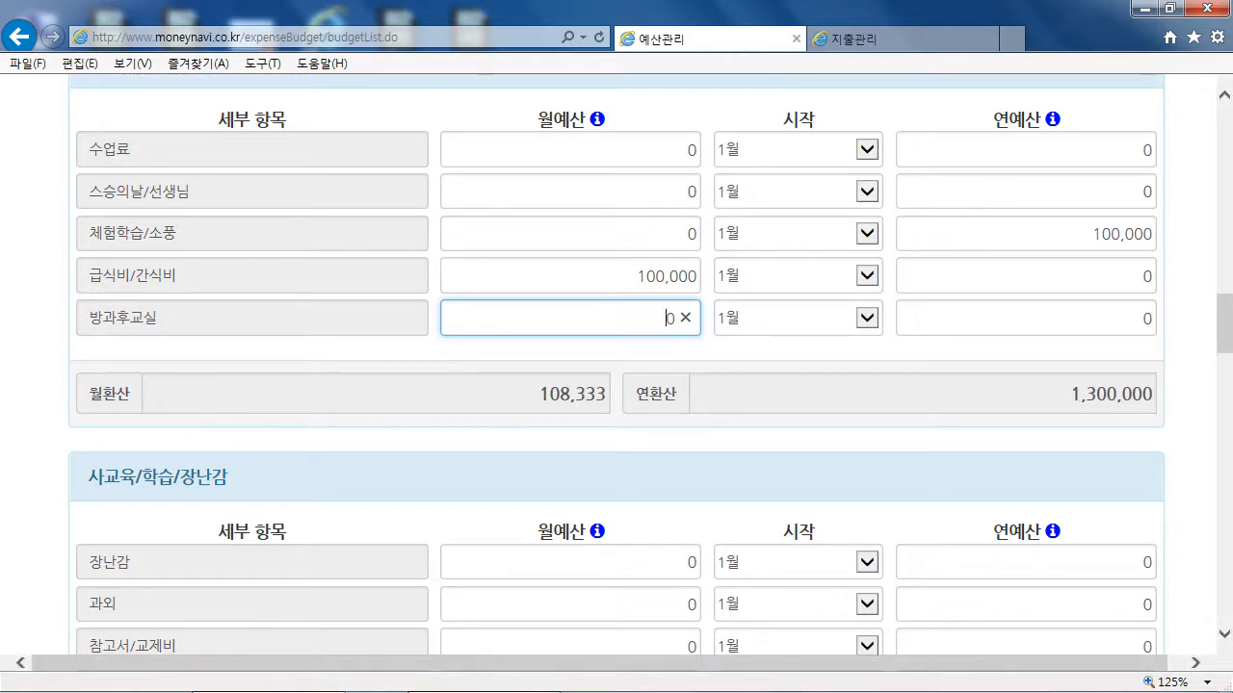
{"action": "left_click", "coordinate": [1089, 318]}
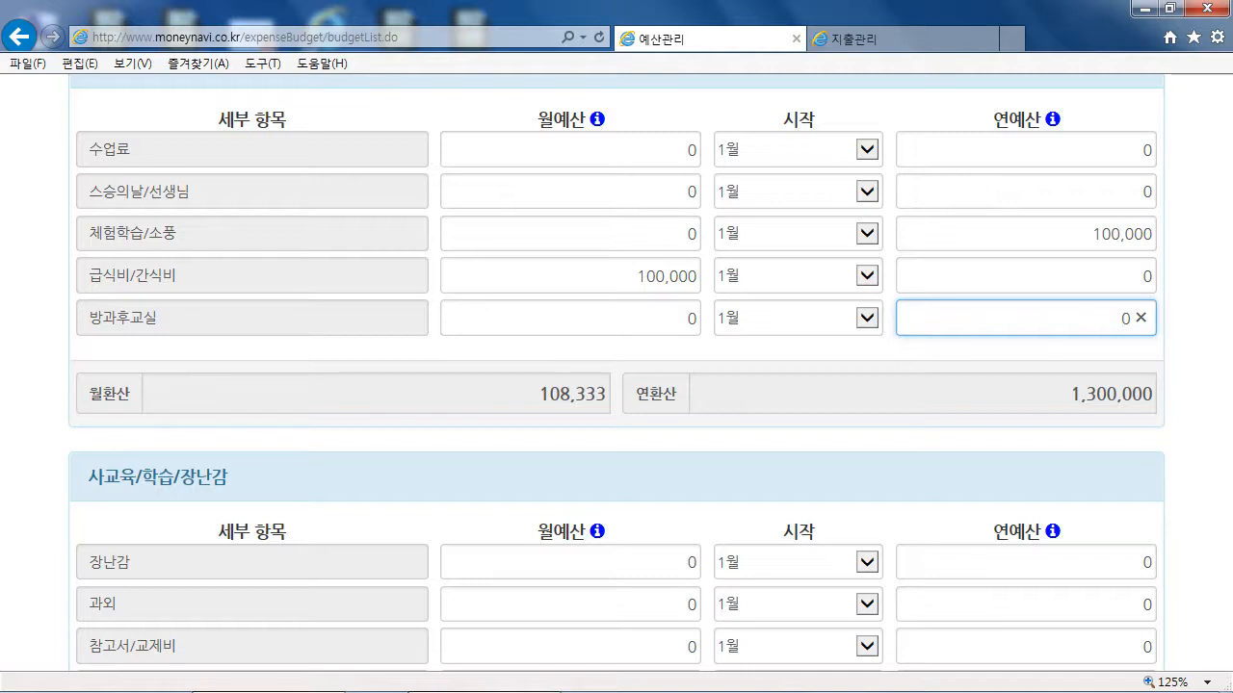
{"action": "type", "text": "800,000"}
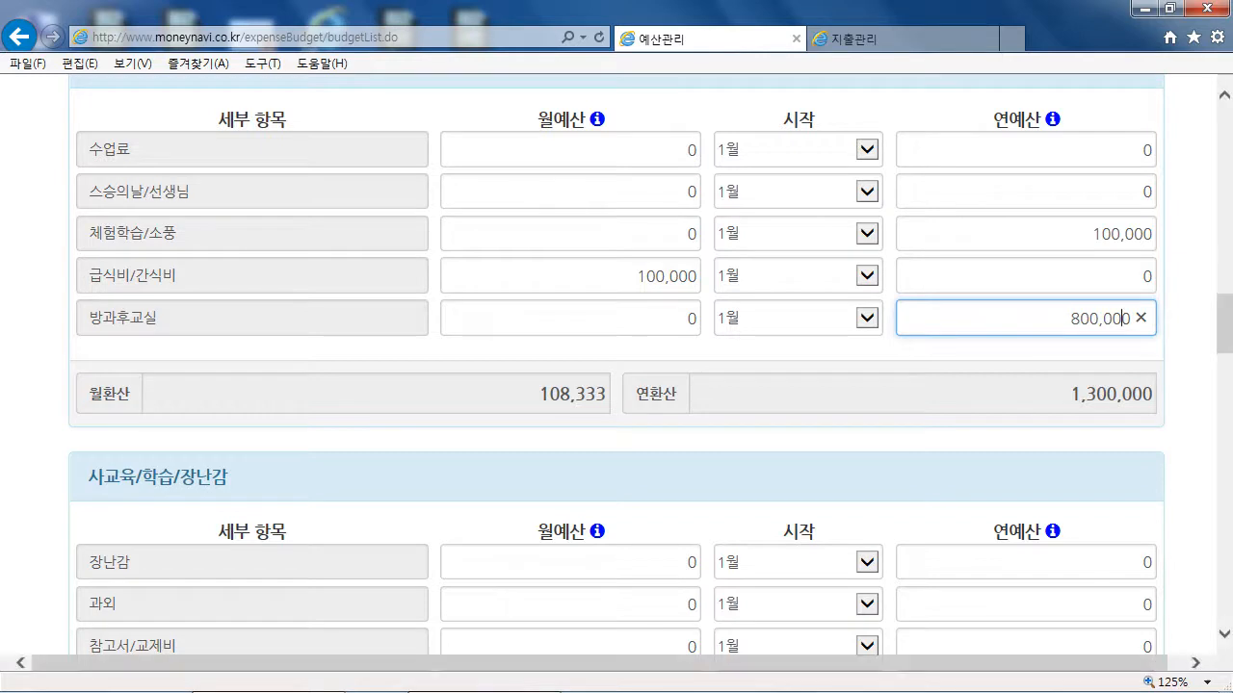
{"action": "left_click", "coordinate": [1021, 348]}
Set the monthly budget of 문화센터/학원비 under 사교육/학습/장난감 to 300,000 and its yearly budget to 200,000.
{"action": "scroll", "coordinate": [617, 365], "scroll_direction": "down", "scroll_amount": 3}
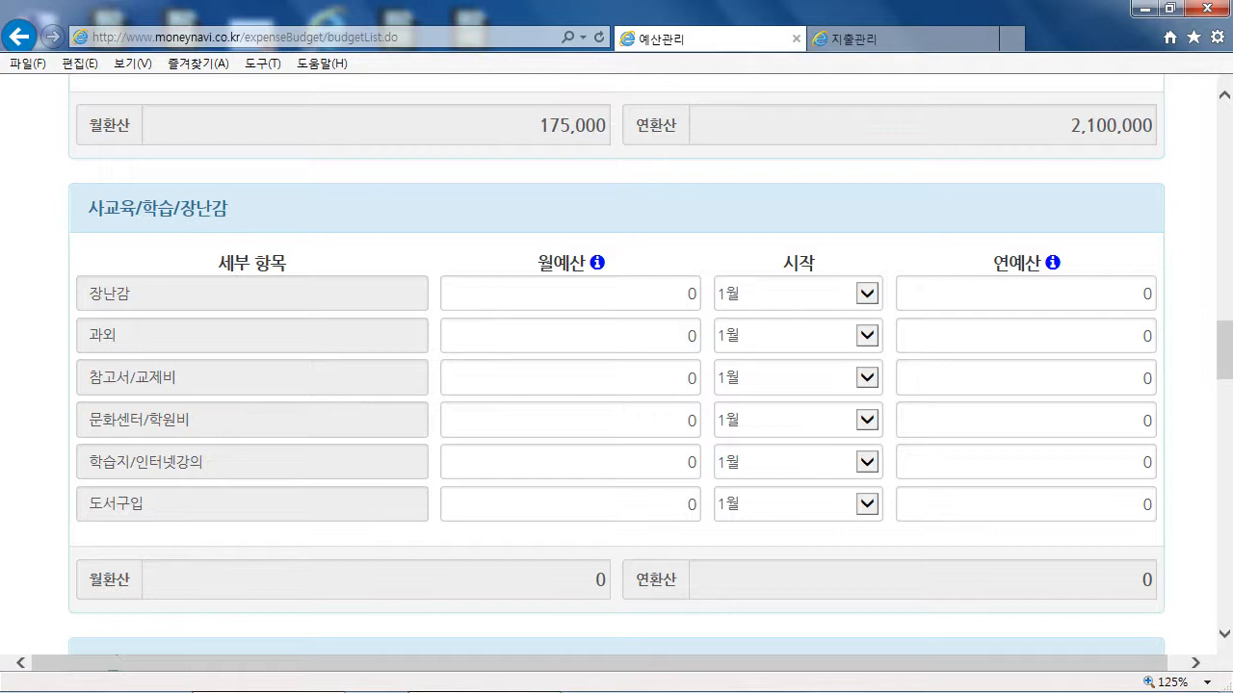
{"action": "scroll", "coordinate": [617, 366], "scroll_direction": "down", "scroll_amount": 3}
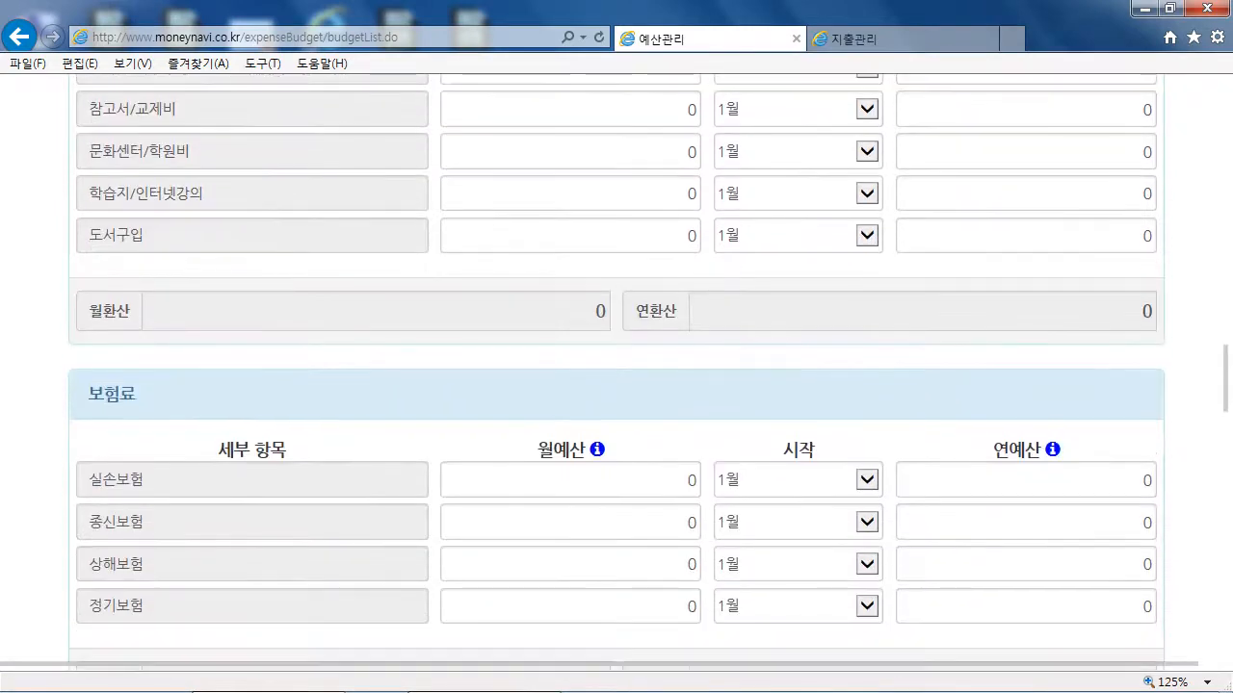
{"action": "scroll", "coordinate": [616, 366], "scroll_direction": "up", "scroll_amount": 2}
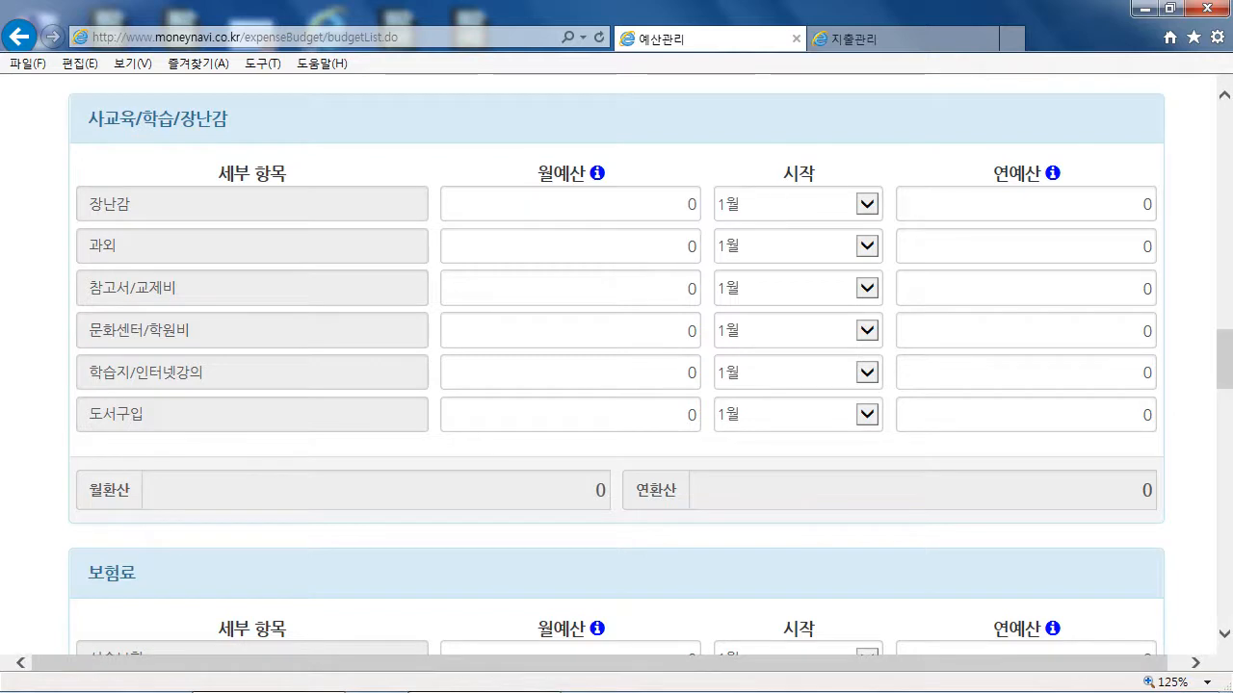
{"action": "left_click", "coordinate": [597, 331]}
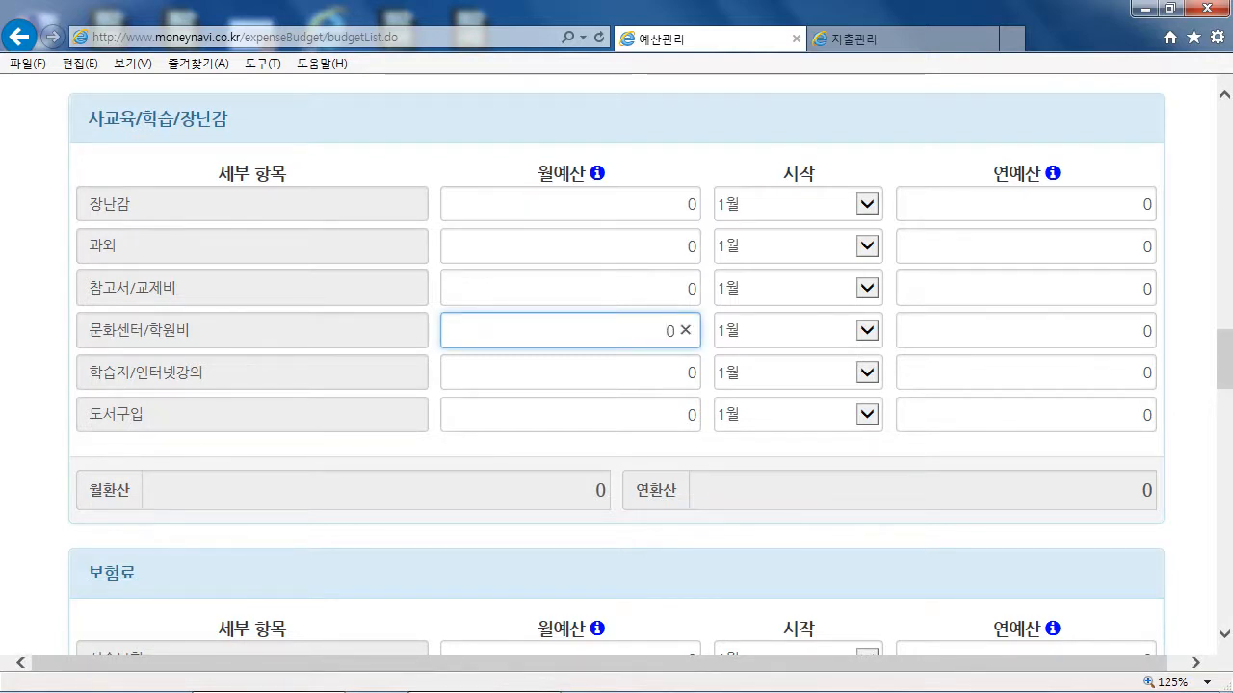
{"action": "type", "text": "30000"}
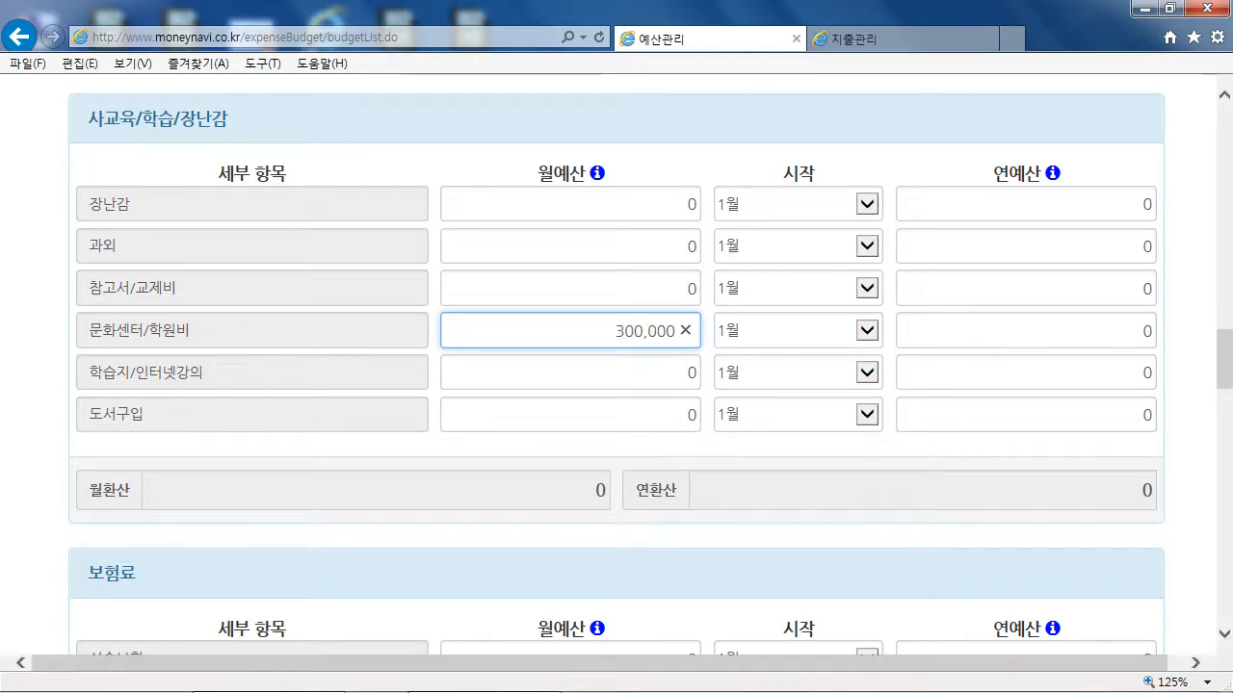
{"action": "left_click", "coordinate": [1098, 331]}
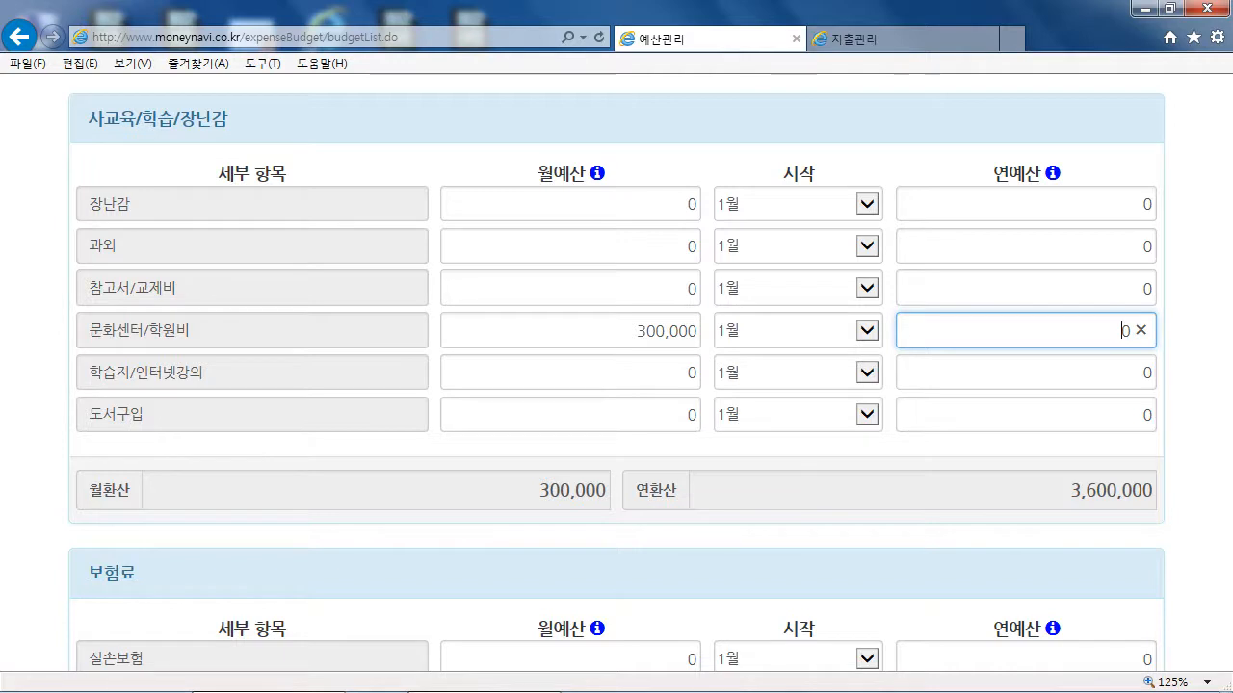
{"action": "type", "text": "20000"}
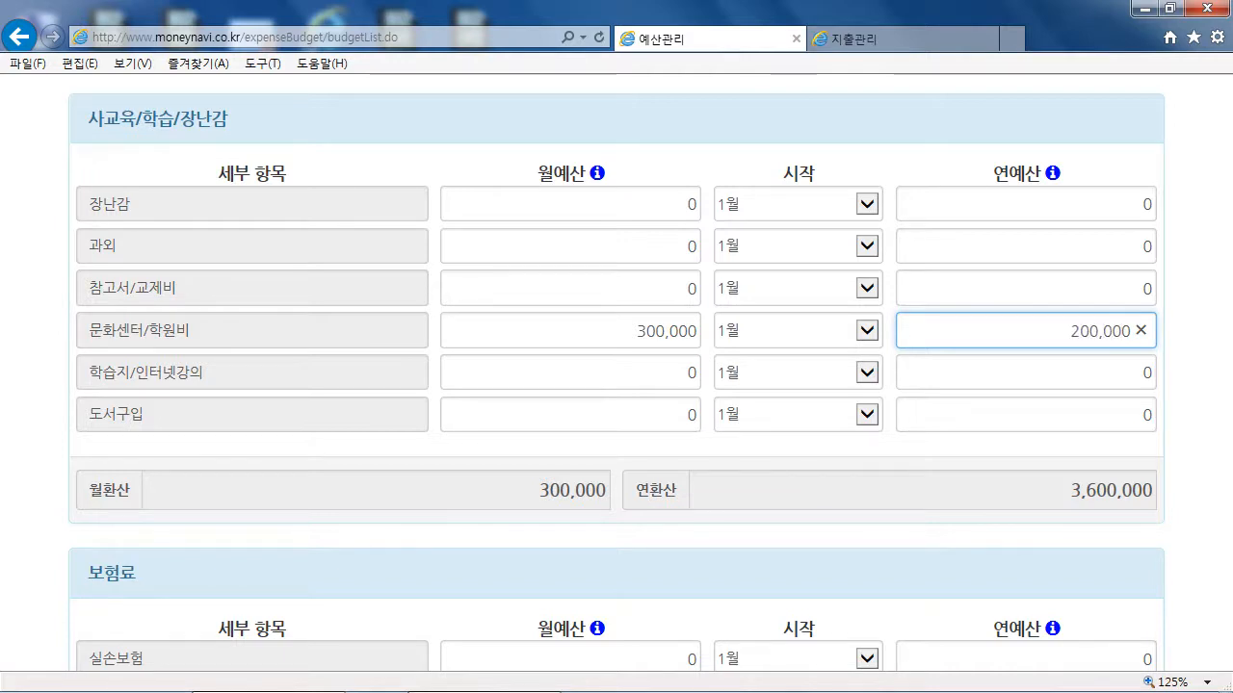
{"action": "left_click", "coordinate": [618, 331]}
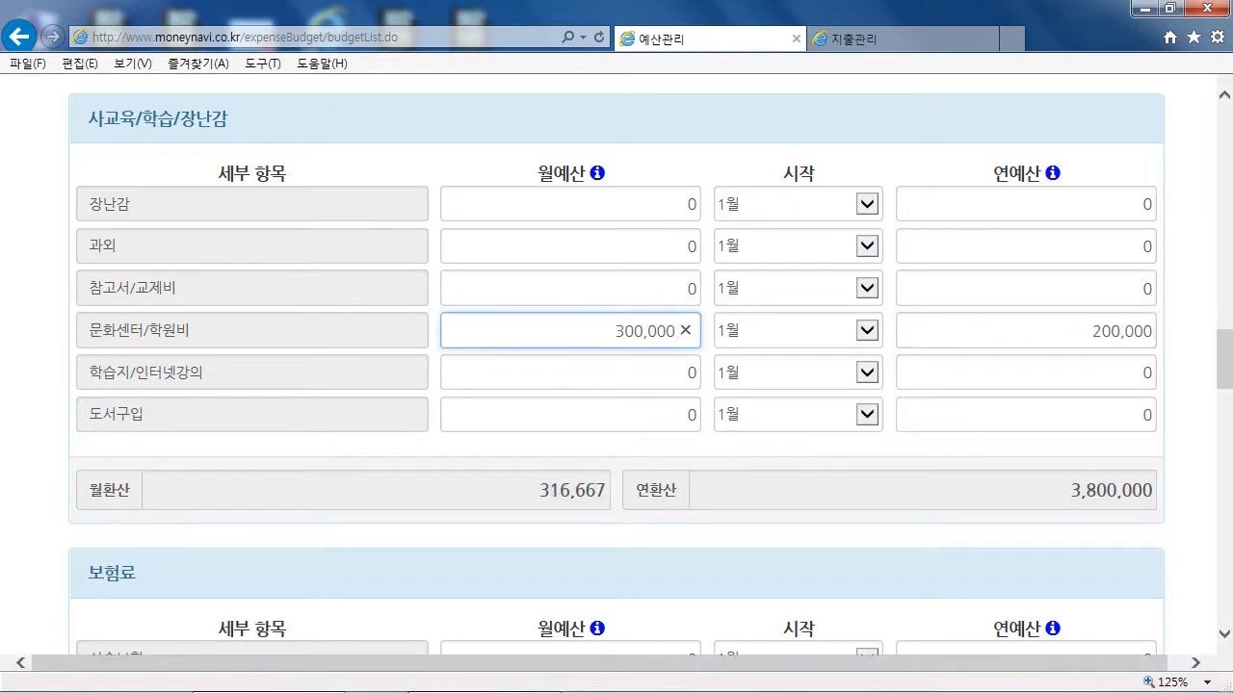
{"action": "left_click", "coordinate": [1071, 331]}
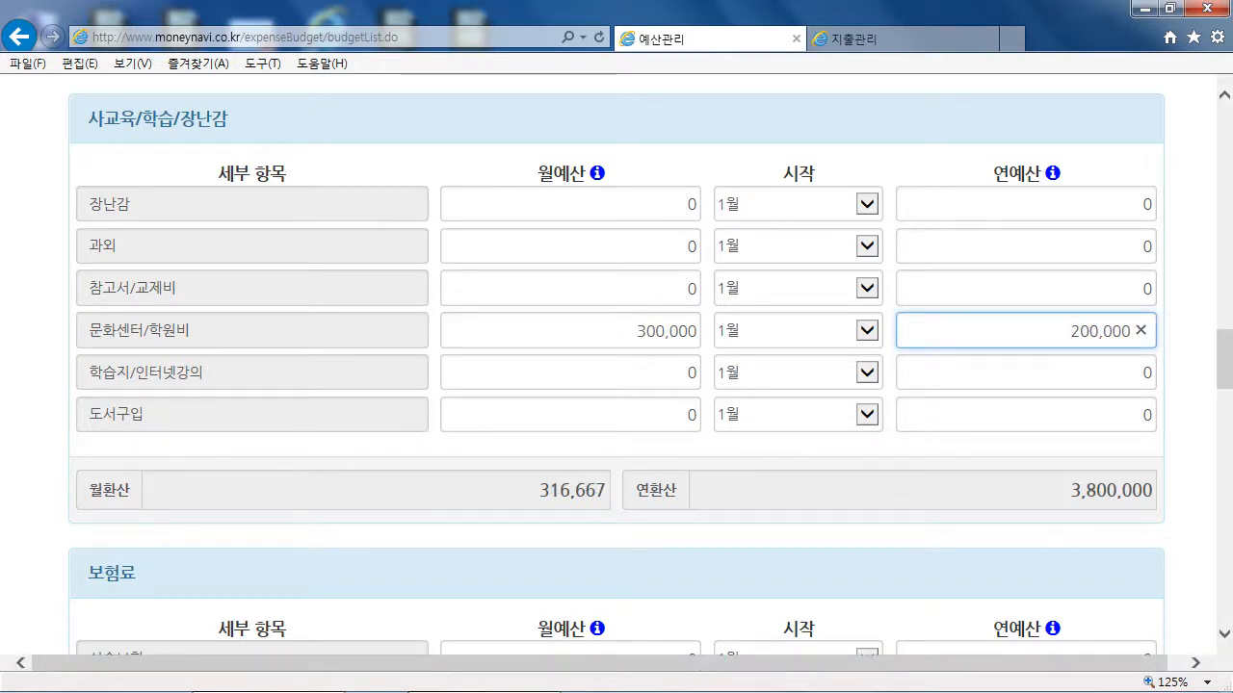
{"action": "scroll", "coordinate": [617, 366], "scroll_direction": "down", "scroll_amount": 3}
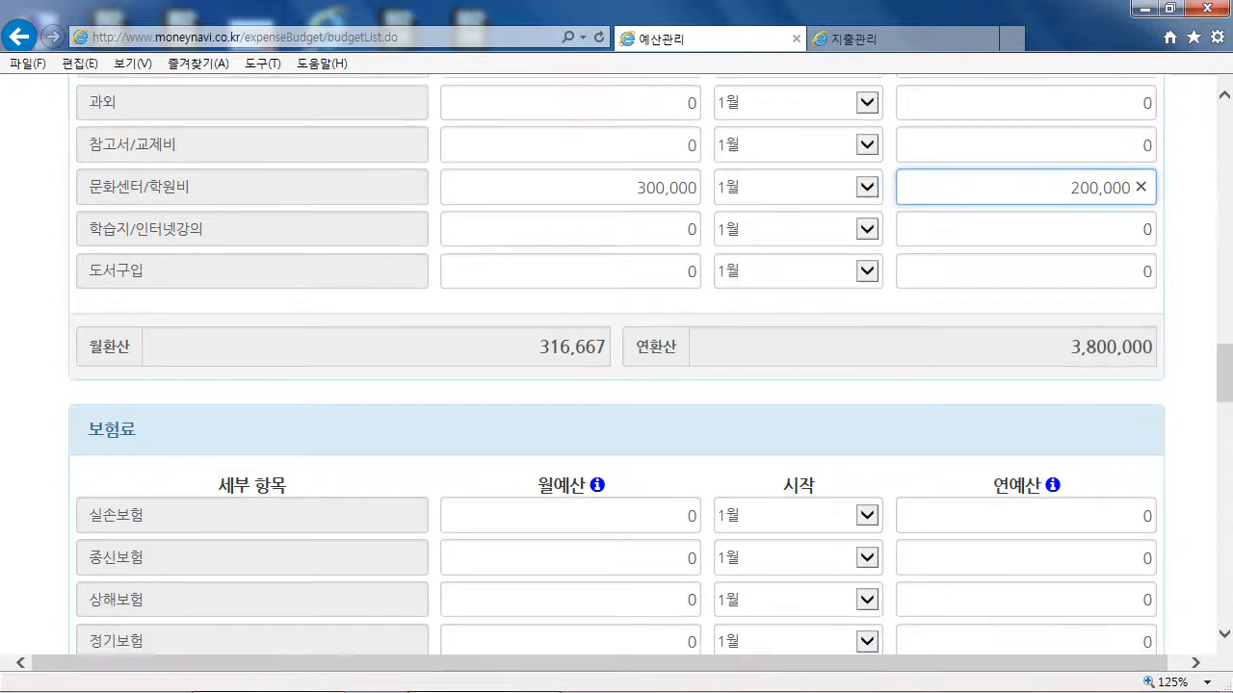
Set the monthly budget of 실손보험 under 보험료 to 60,000.
{"action": "scroll", "coordinate": [617, 366], "scroll_direction": "down", "scroll_amount": 3}
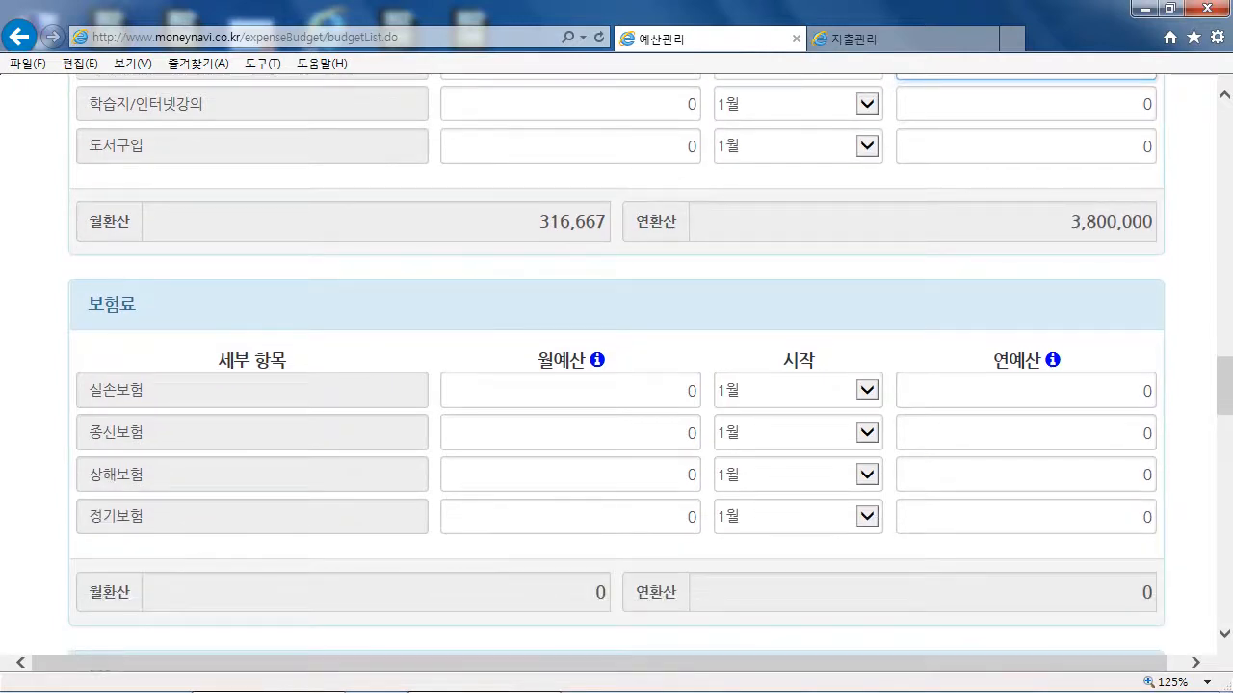
{"action": "left_click", "coordinate": [570, 391]}
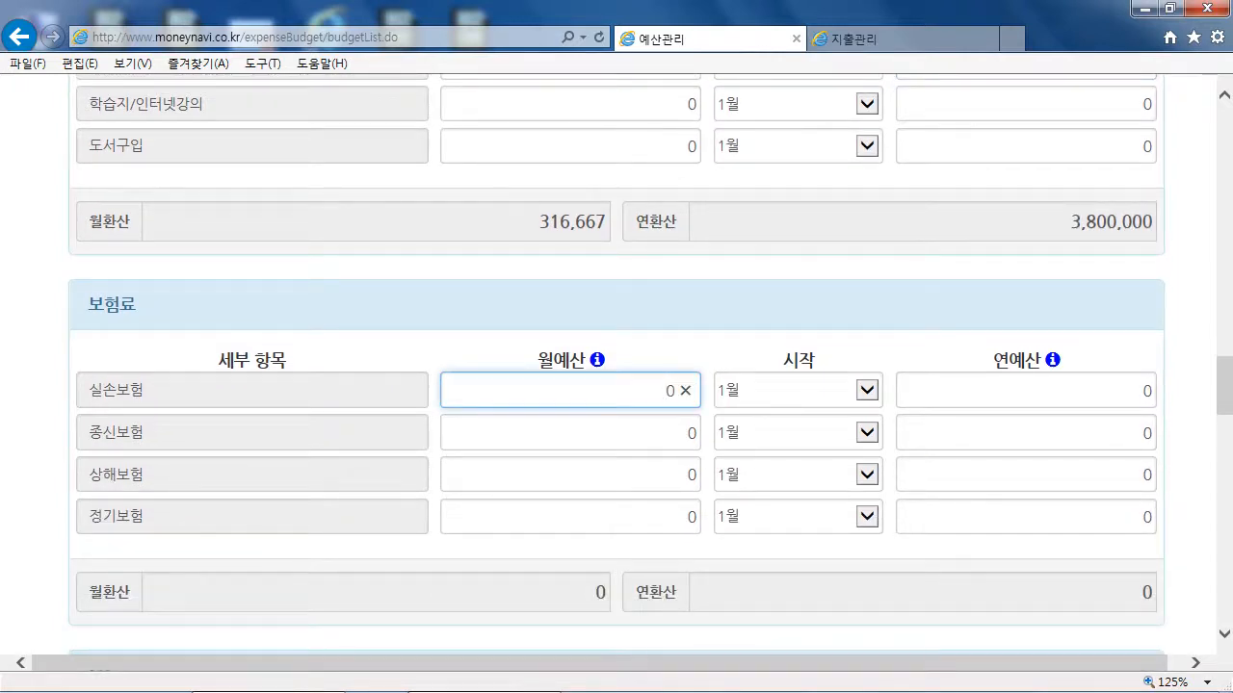
{"action": "type", "text": "60000"}
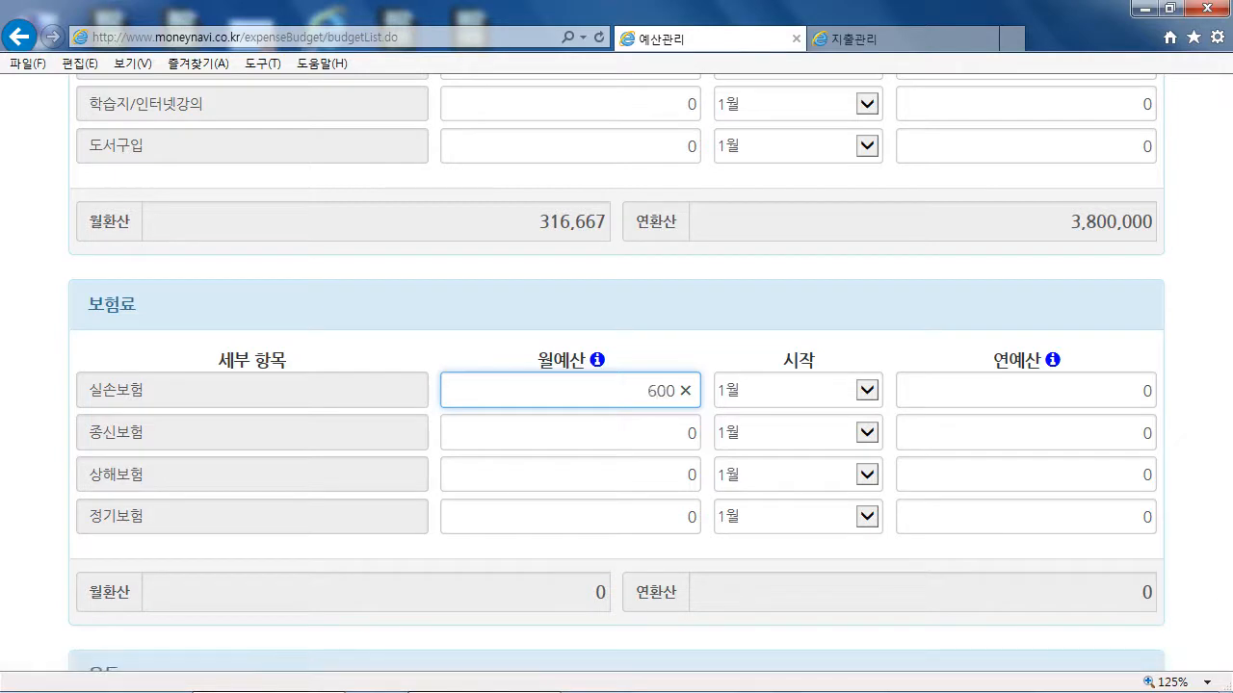
{"action": "key", "text": "BackSpace"}
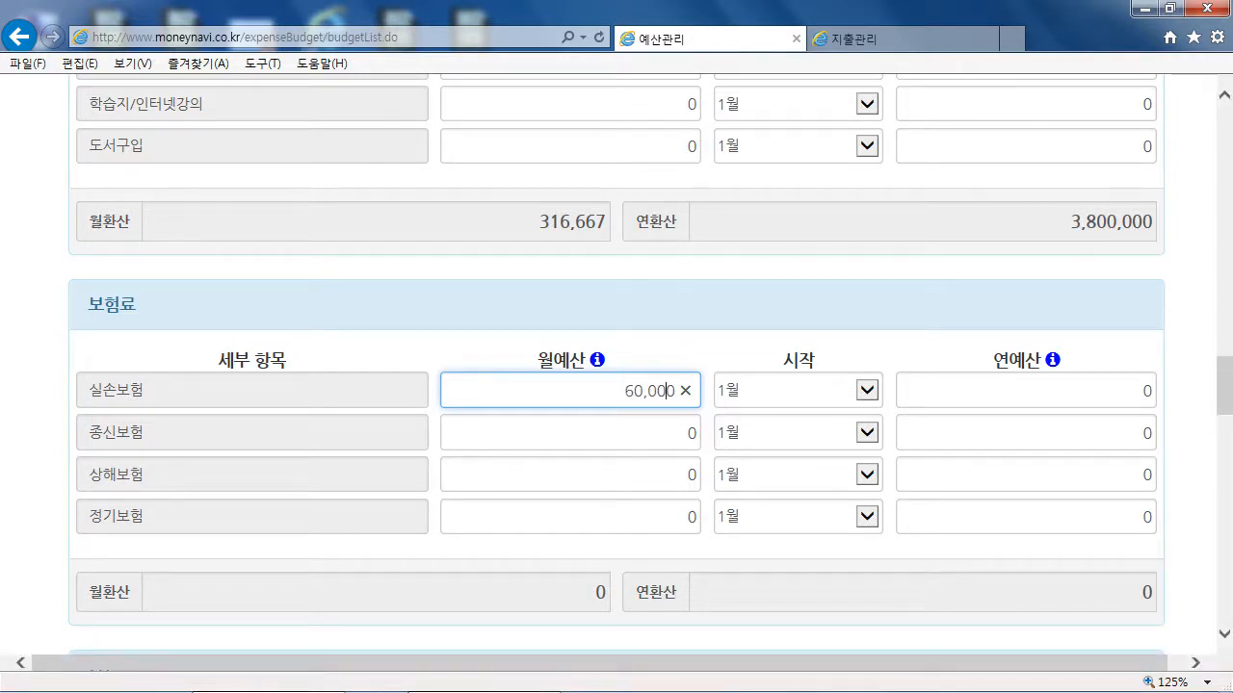
Save the 자녀양육 budget and acknowledge the save message.
{"action": "scroll", "coordinate": [617, 376], "scroll_direction": "down", "scroll_amount": 3}
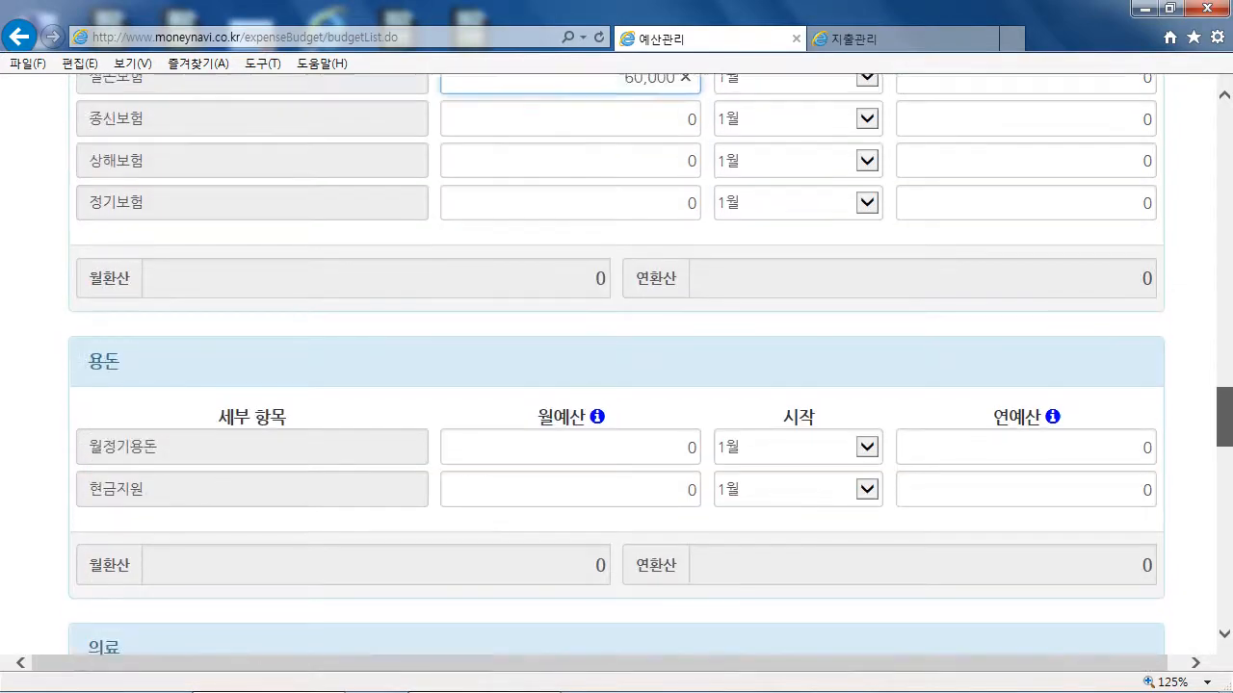
{"action": "scroll", "coordinate": [617, 366], "scroll_direction": "up", "scroll_amount": 15}
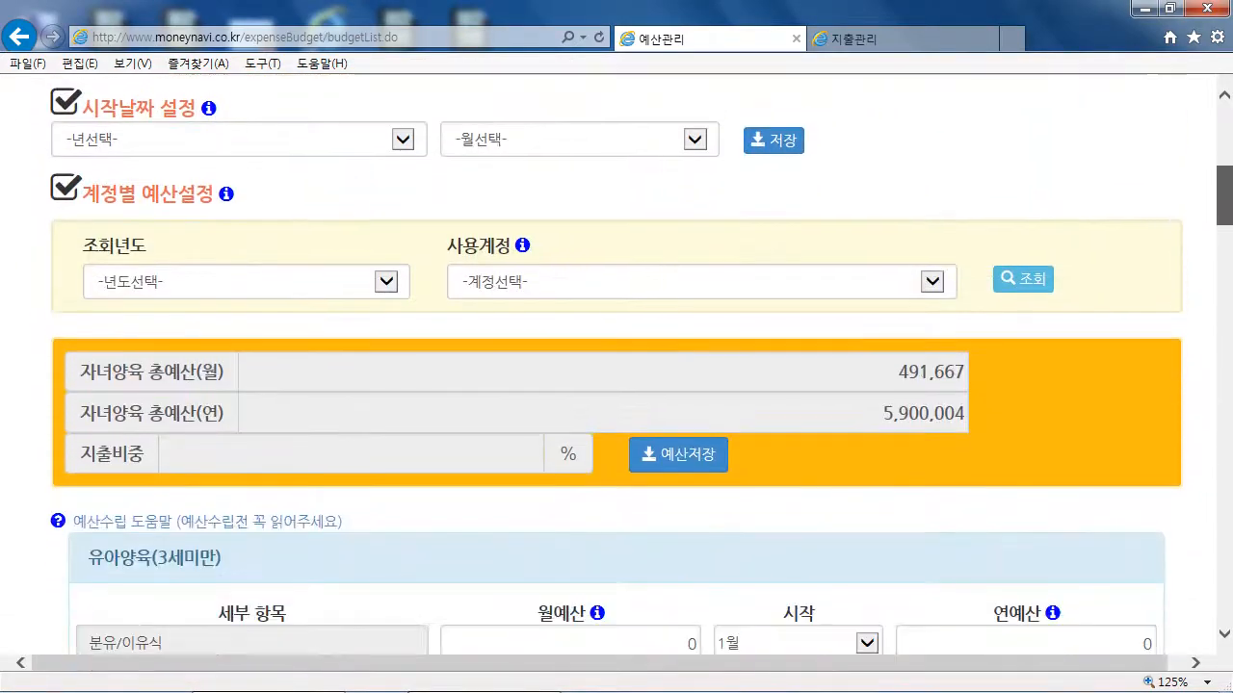
{"action": "scroll", "coordinate": [616, 375], "scroll_direction": "down", "scroll_amount": 1}
{"action": "scroll", "coordinate": [617, 366], "scroll_direction": "down", "scroll_amount": 1}
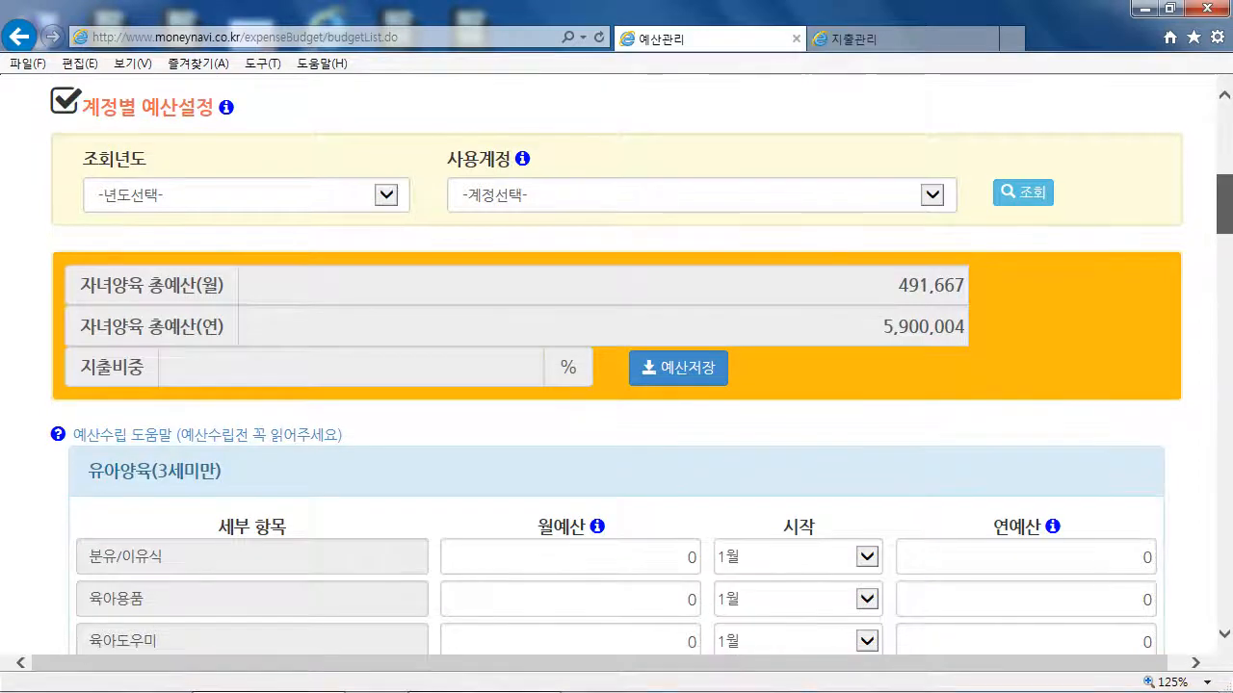
{"action": "scroll", "coordinate": [616, 366], "scroll_direction": "up", "scroll_amount": 1}
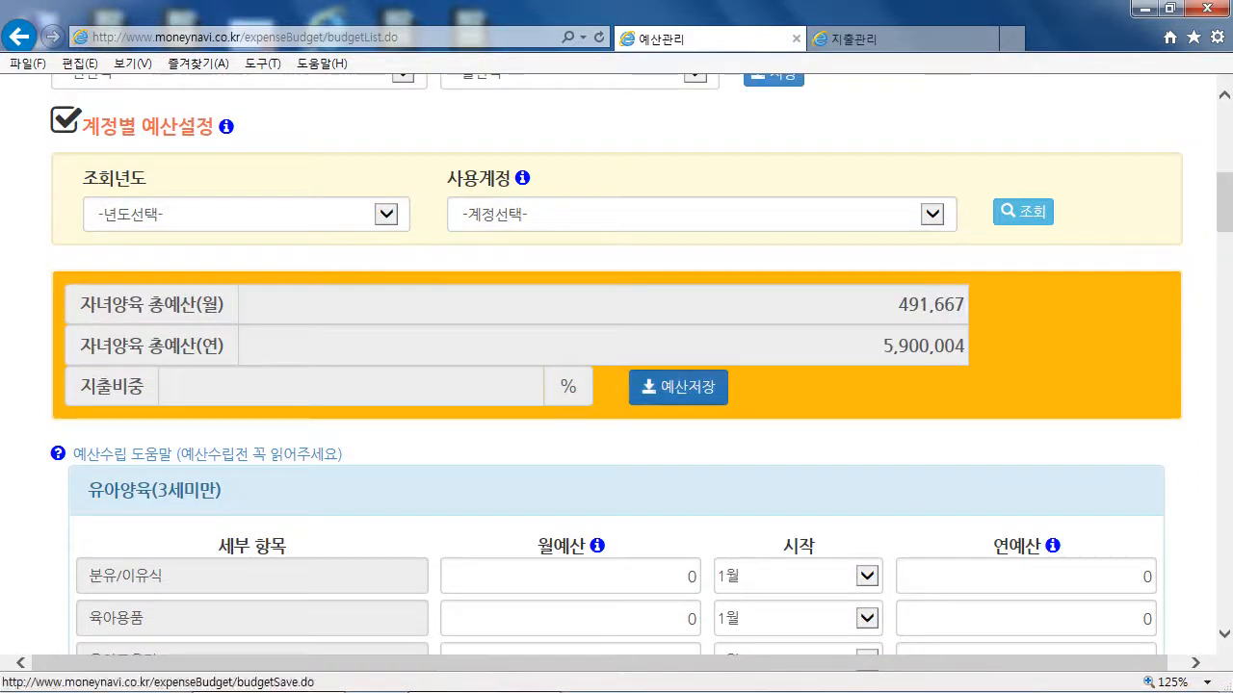
{"action": "left_click", "coordinate": [678, 387]}
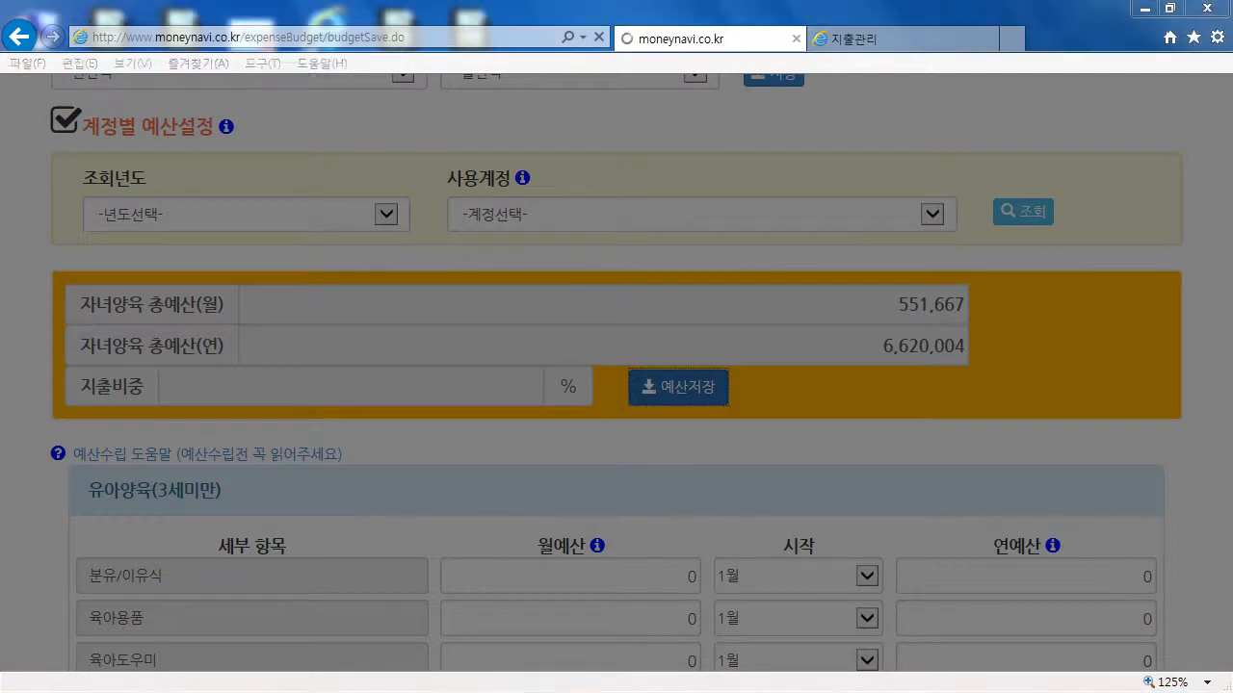
{"action": "key", "text": "Return"}
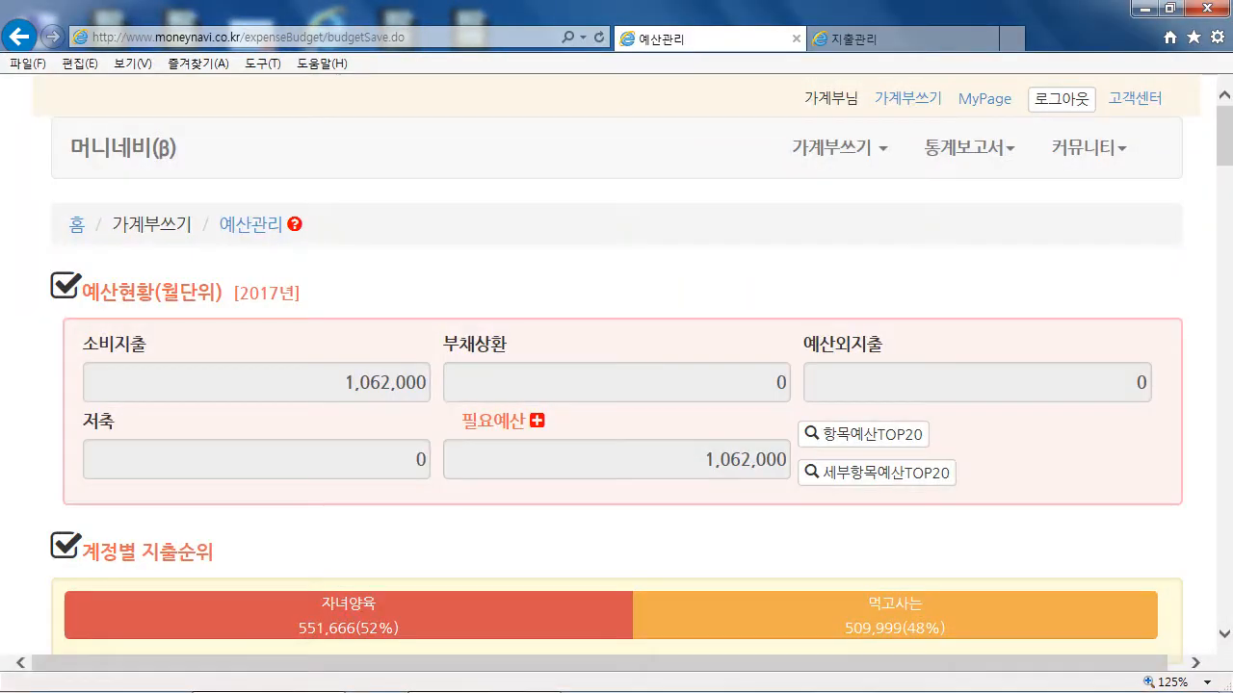
Load the 2017 budget of the 예산외지출 account for editing.
{"action": "scroll", "coordinate": [616, 385], "scroll_direction": "down", "scroll_amount": 3}
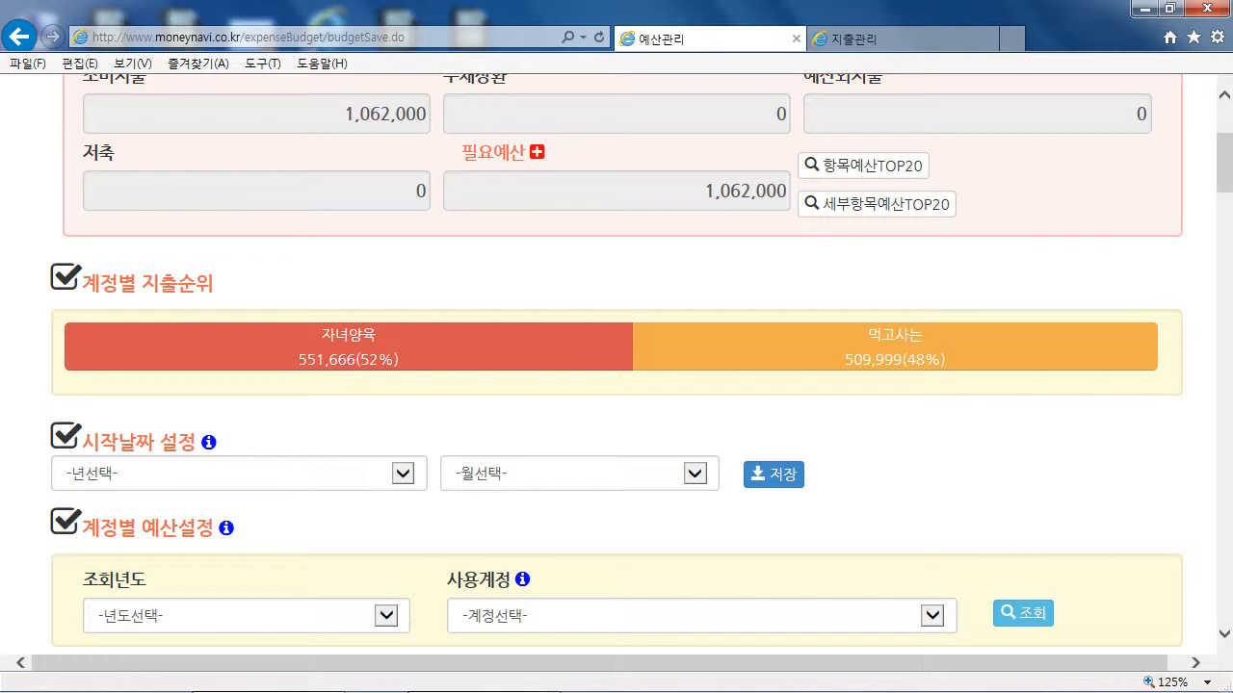
{"action": "scroll", "coordinate": [617, 366], "scroll_direction": "down", "scroll_amount": 3}
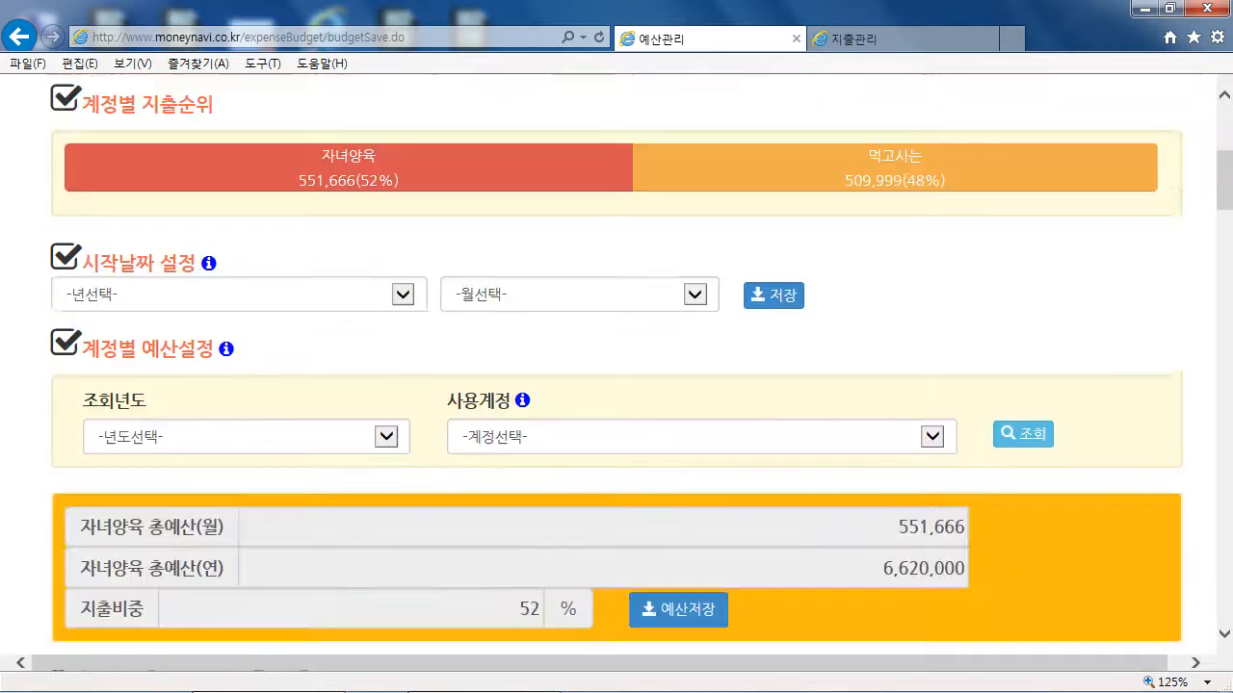
{"action": "left_click", "coordinate": [386, 346]}
{"action": "left_click", "coordinate": [328, 365]}
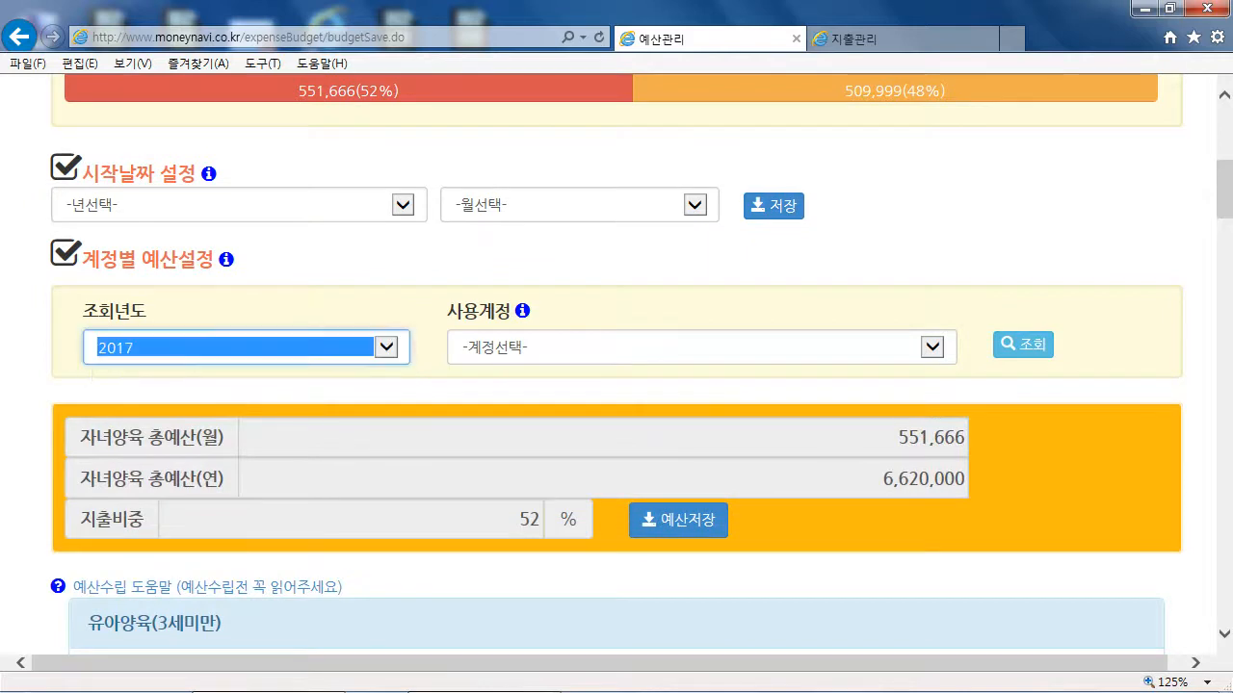
{"action": "left_click", "coordinate": [931, 346]}
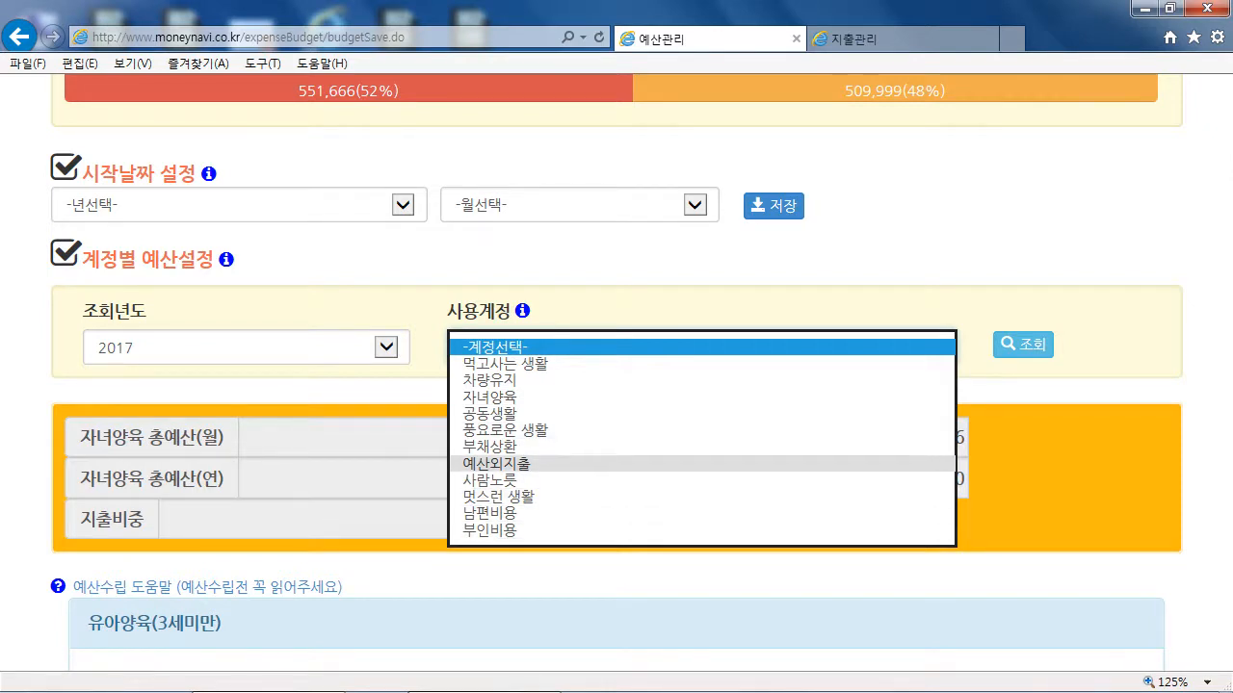
{"action": "left_click", "coordinate": [510, 463]}
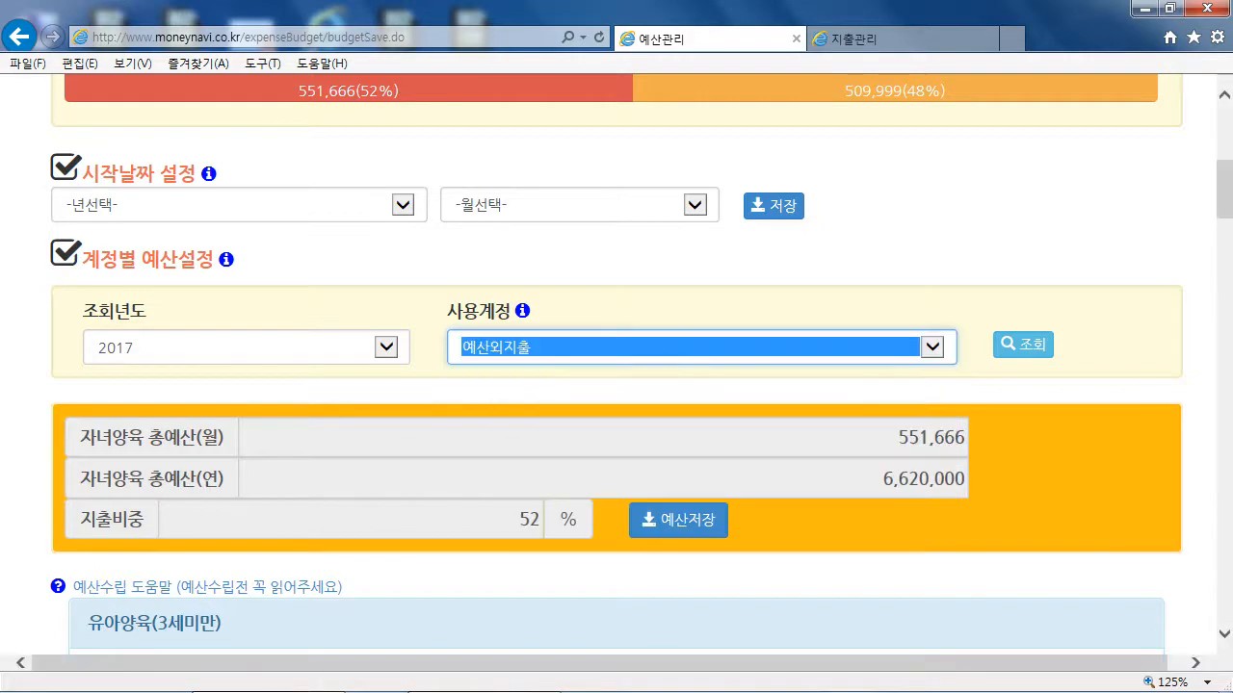
{"action": "left_click", "coordinate": [1023, 343]}
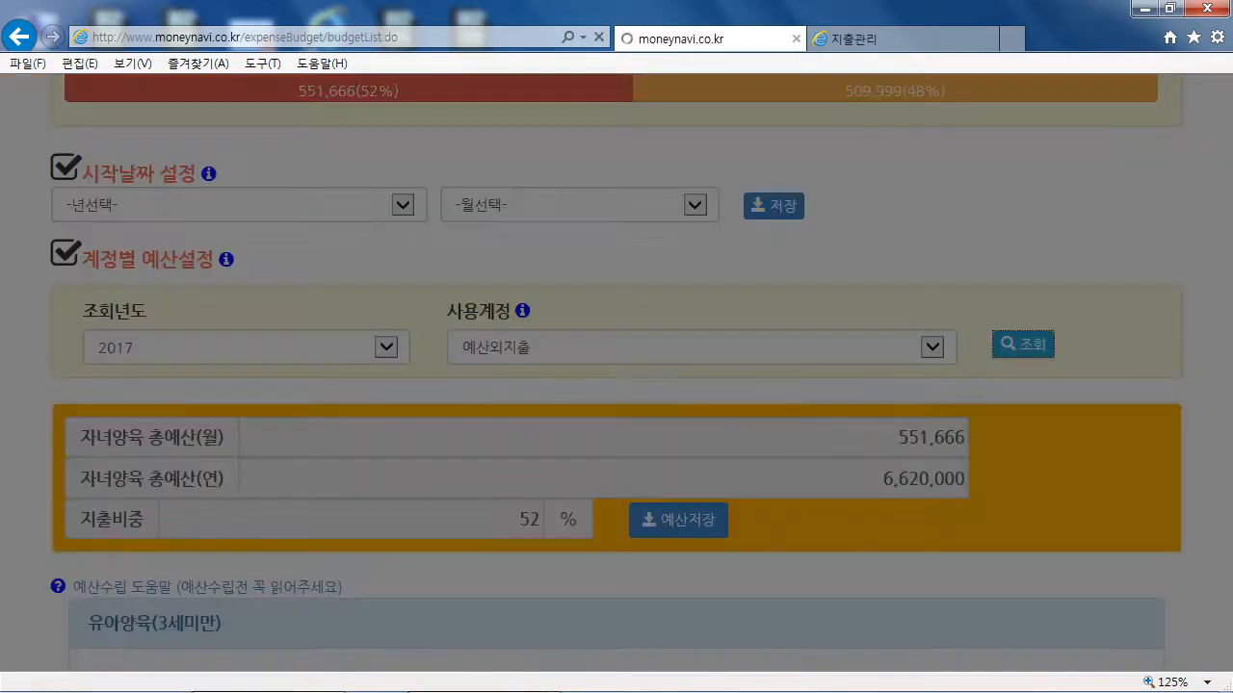
Set the yearly budget of 예산외지출 to 3,000,000.
{"action": "scroll", "coordinate": [617, 386], "scroll_direction": "down", "scroll_amount": 2}
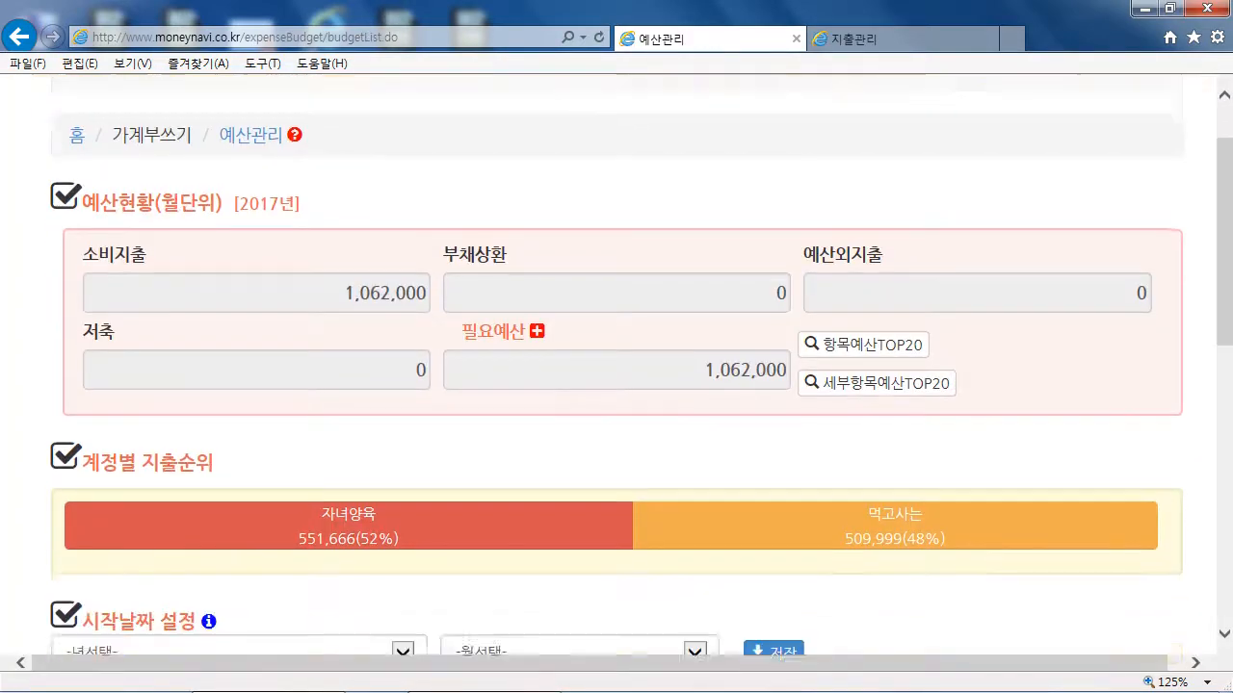
{"action": "scroll", "coordinate": [617, 386], "scroll_direction": "down", "scroll_amount": 4}
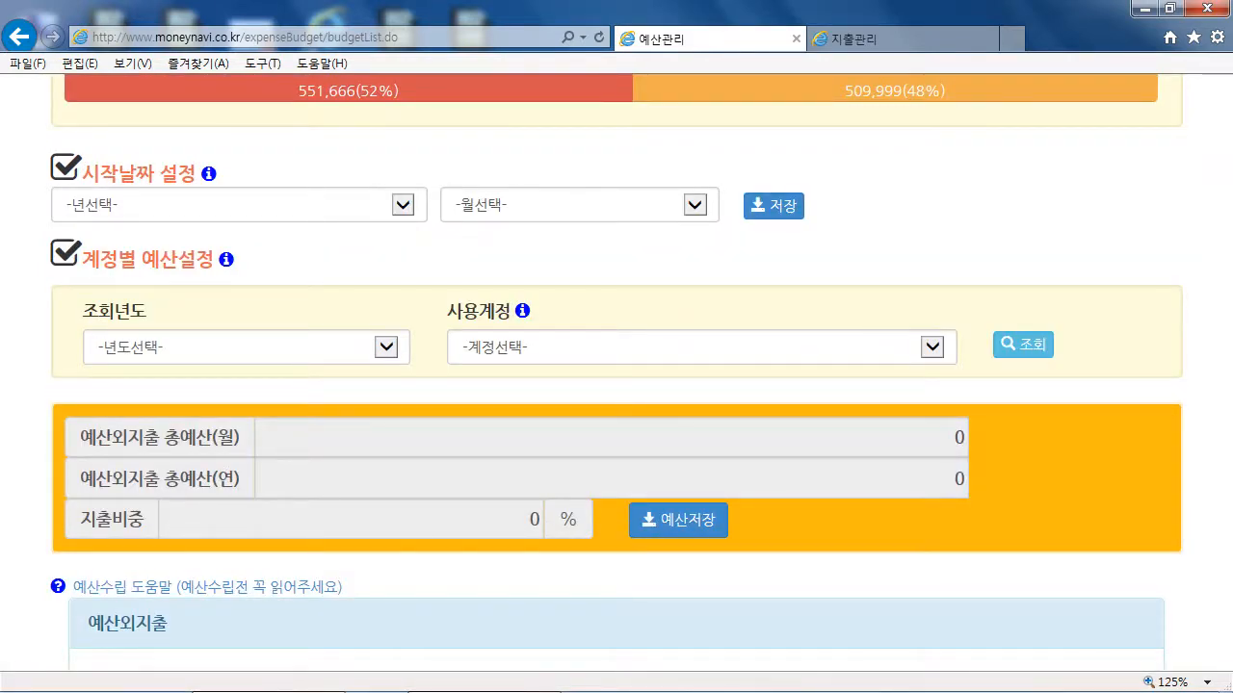
{"action": "scroll", "coordinate": [616, 385], "scroll_direction": "down", "scroll_amount": 1}
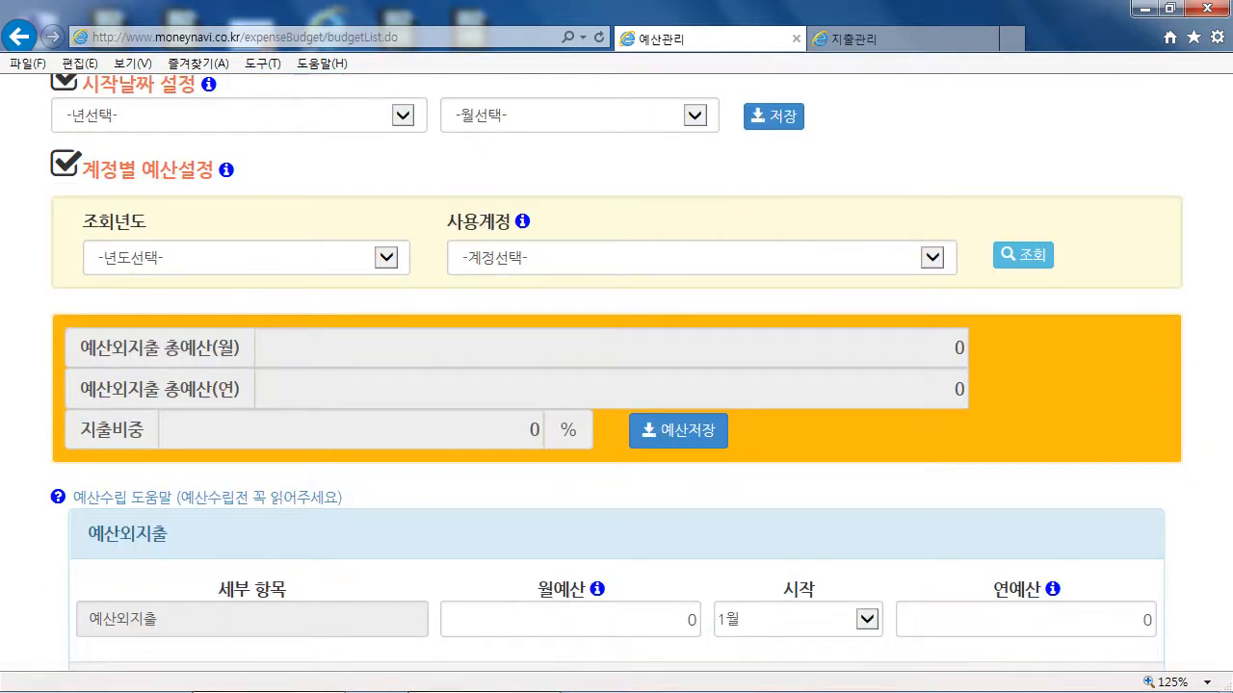
{"action": "scroll", "coordinate": [617, 385], "scroll_direction": "down", "scroll_amount": 1}
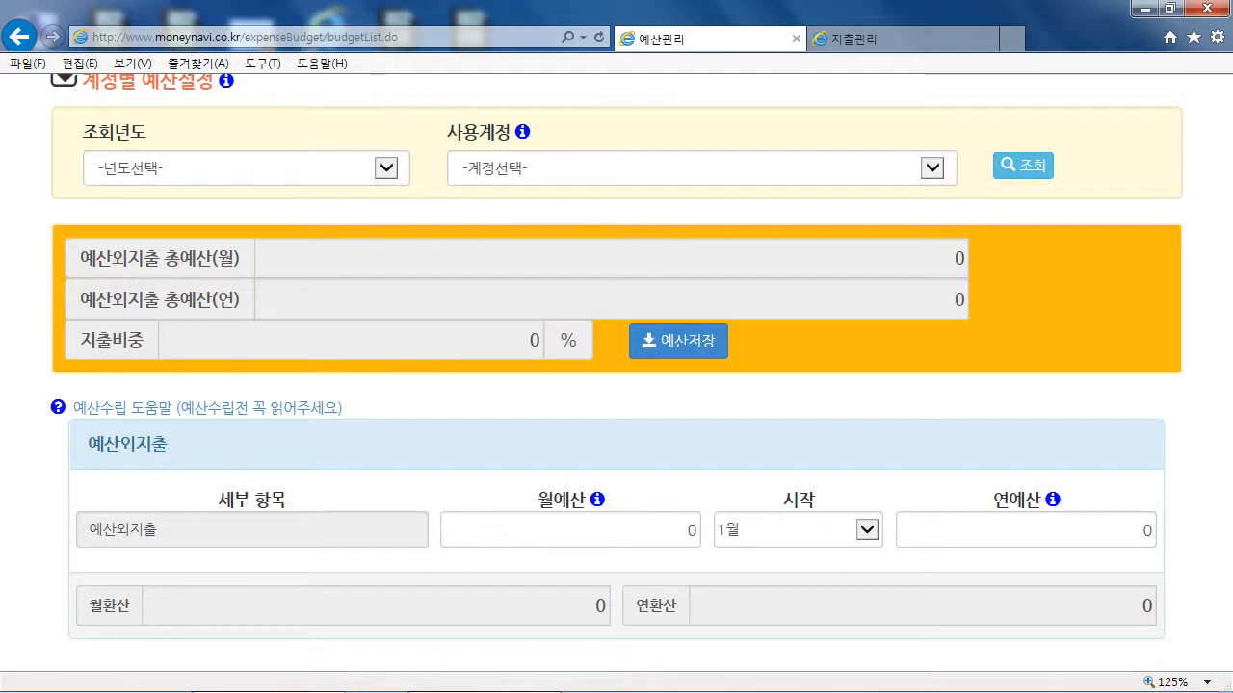
{"action": "scroll", "coordinate": [616, 385], "scroll_direction": "down", "scroll_amount": 1}
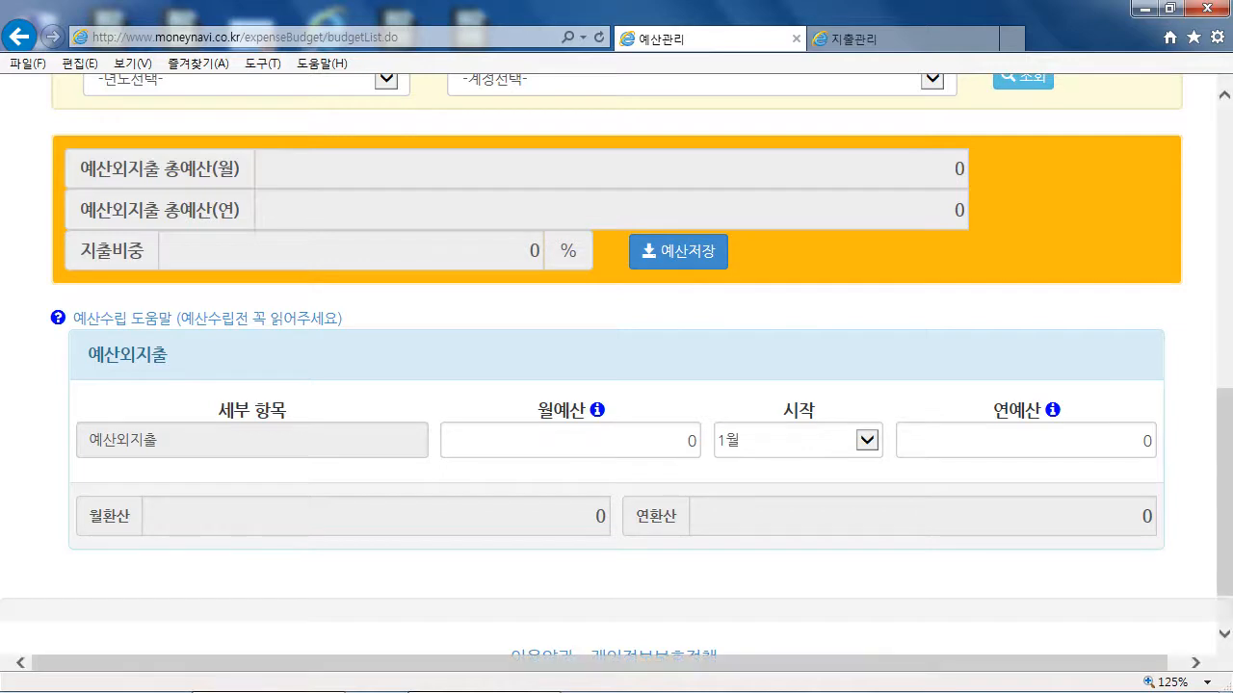
{"action": "left_click", "coordinate": [1120, 441]}
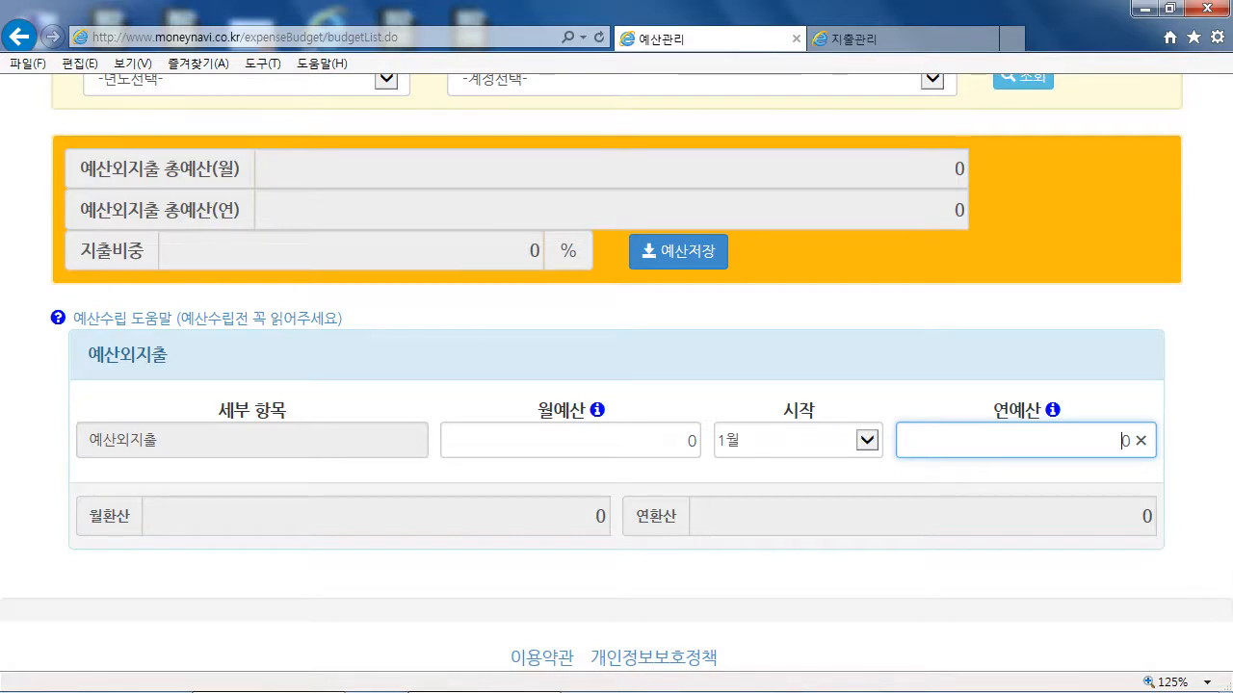
{"action": "type", "text": "3000000"}
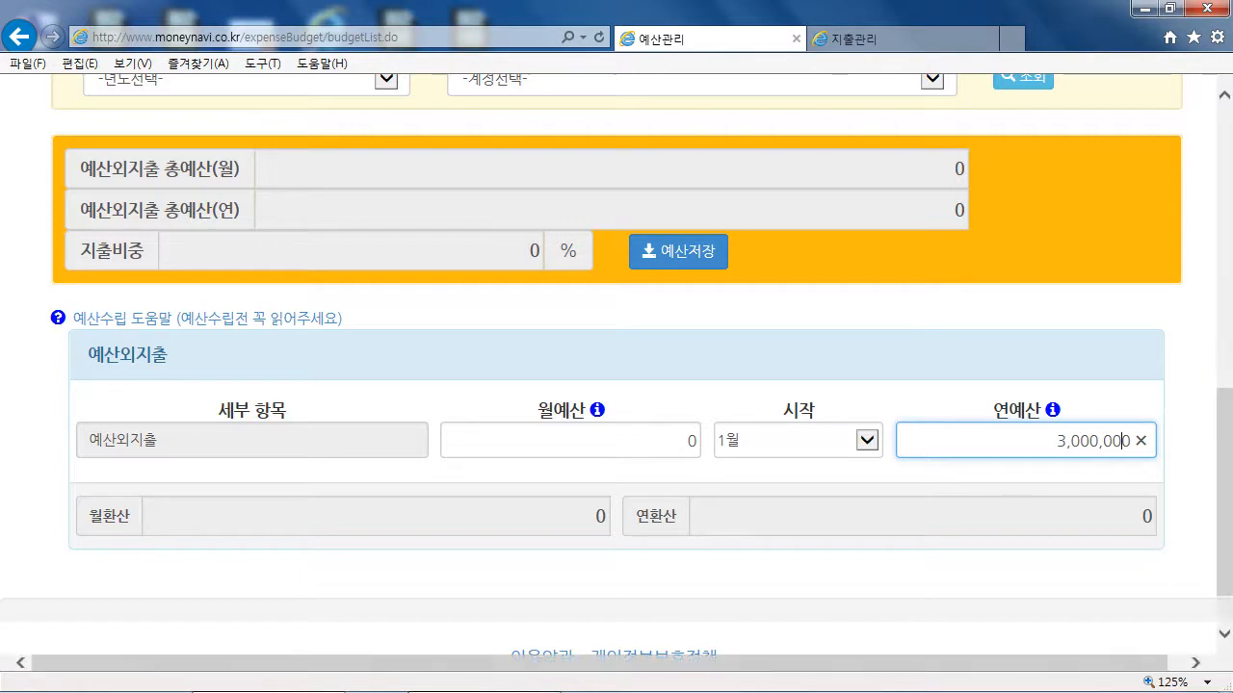
{"action": "left_click", "coordinate": [819, 477]}
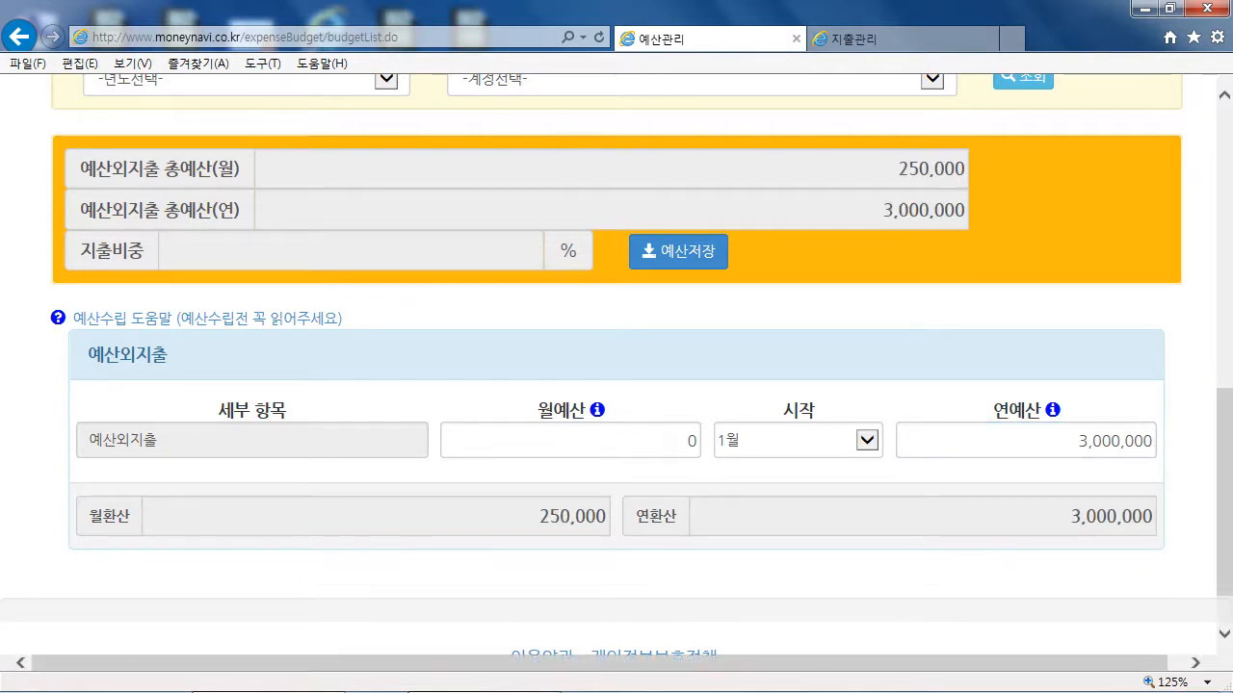
Save the 예산외지출 budget and acknowledge the save message.
{"action": "scroll", "coordinate": [616, 386], "scroll_direction": "up", "scroll_amount": 2}
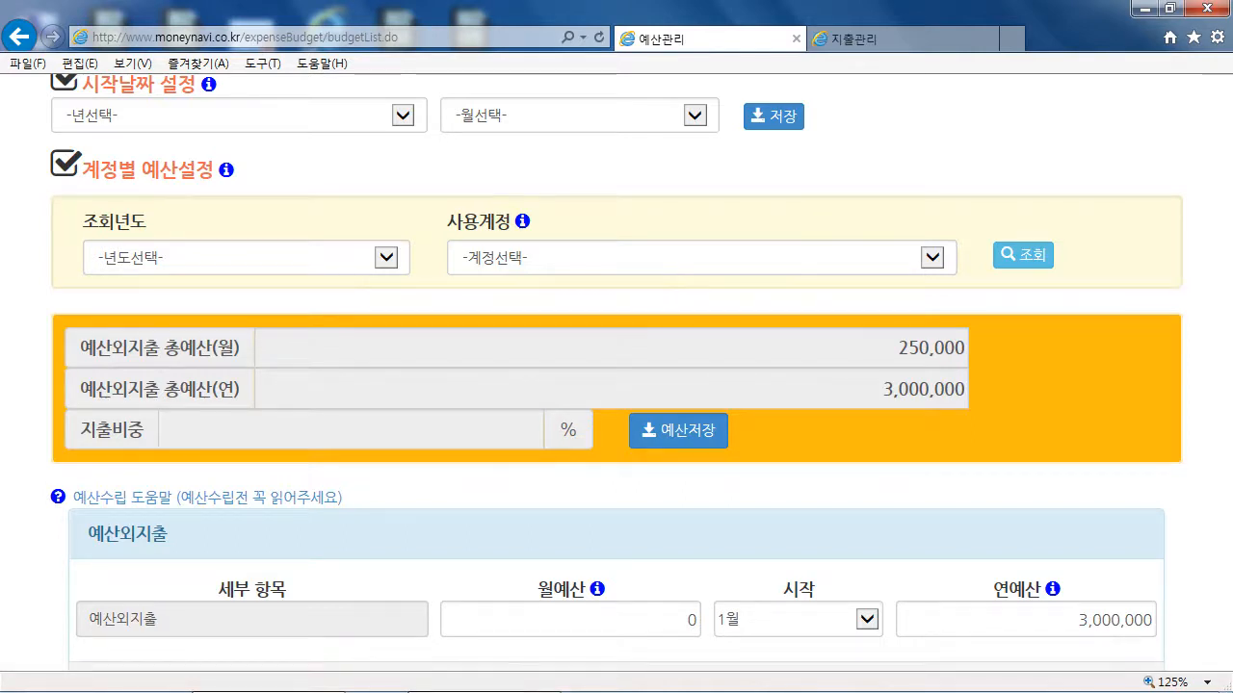
{"action": "scroll", "coordinate": [616, 385], "scroll_direction": "down", "scroll_amount": 1}
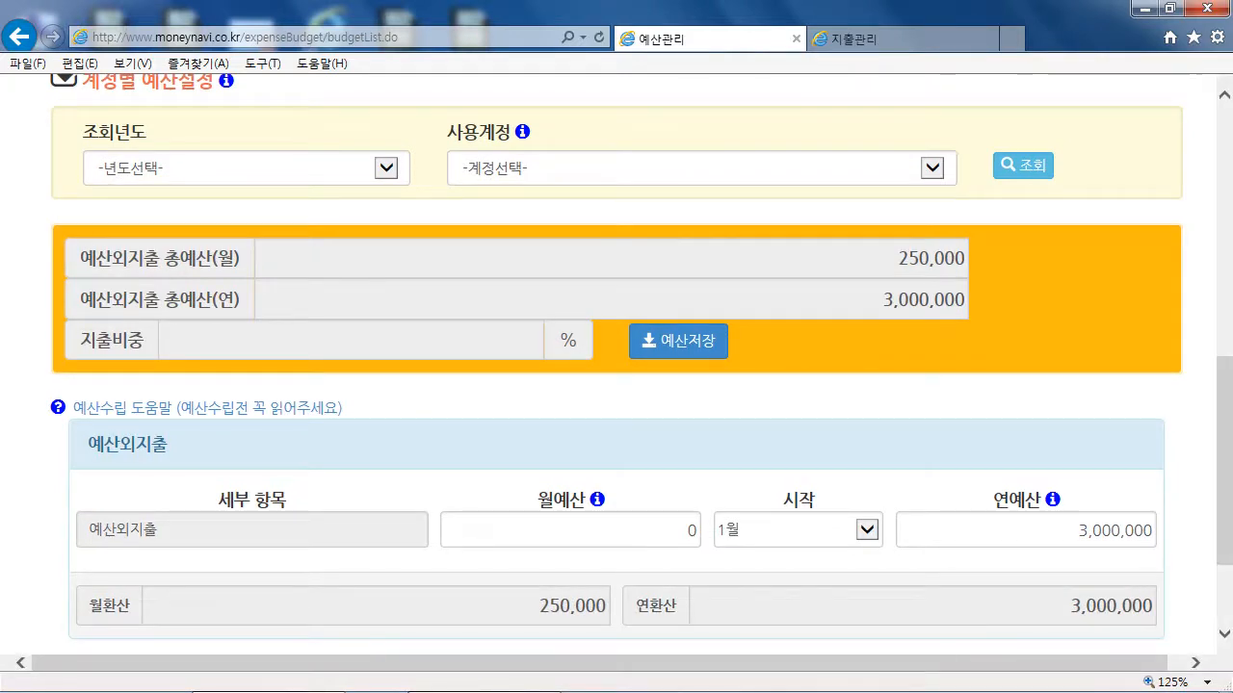
{"action": "scroll", "coordinate": [616, 385], "scroll_direction": "up", "scroll_amount": 1}
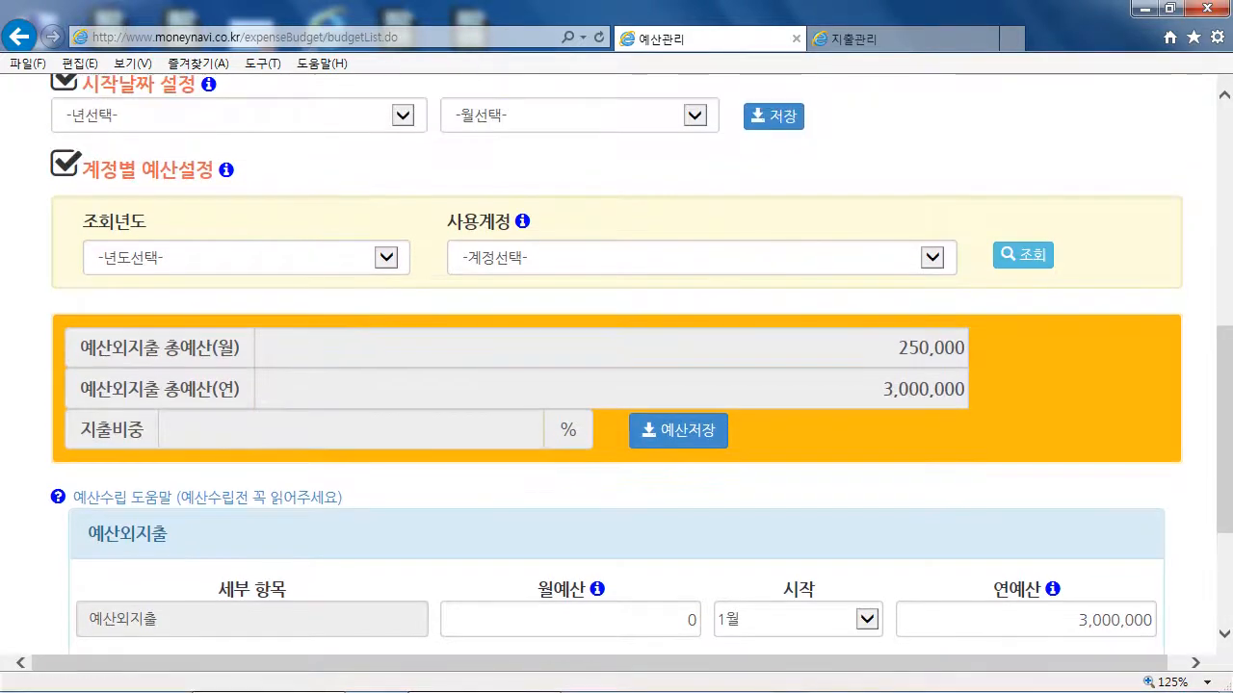
{"action": "scroll", "coordinate": [616, 385], "scroll_direction": "down", "scroll_amount": 1}
{"action": "left_click", "coordinate": [678, 341]}
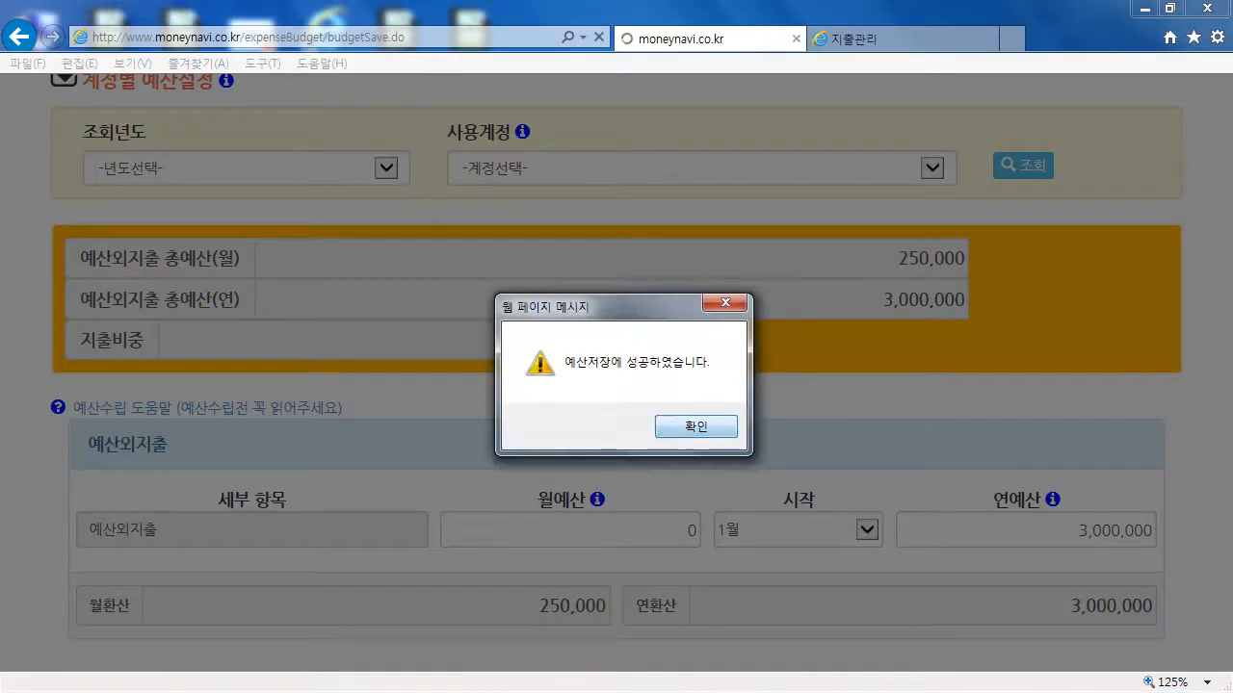
{"action": "left_click", "coordinate": [696, 427]}
Review the 2017 budget status and spending ranking, and open the 지출 등록 form in 지출관리.
{"action": "scroll", "coordinate": [616, 385], "scroll_direction": "down", "scroll_amount": 2}
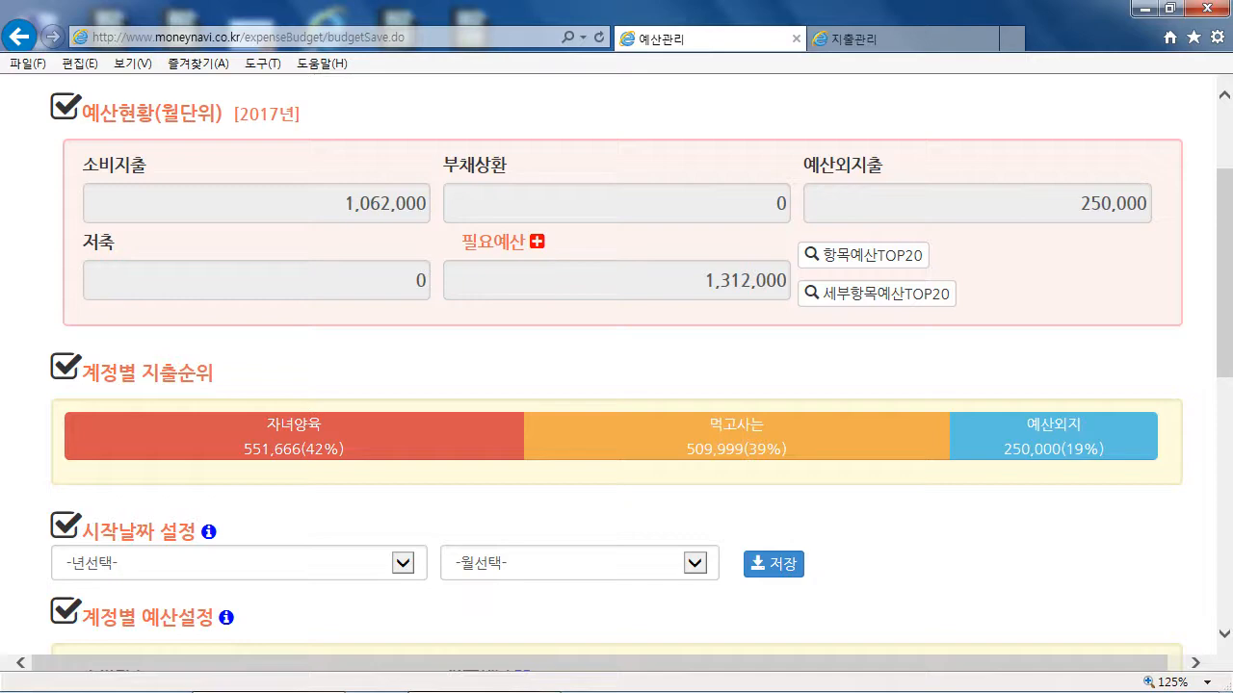
{"action": "scroll", "coordinate": [616, 386], "scroll_direction": "down", "scroll_amount": 1}
{"action": "scroll", "coordinate": [616, 385], "scroll_direction": "up", "scroll_amount": 2}
{"action": "scroll", "coordinate": [617, 385], "scroll_direction": "down", "scroll_amount": 2}
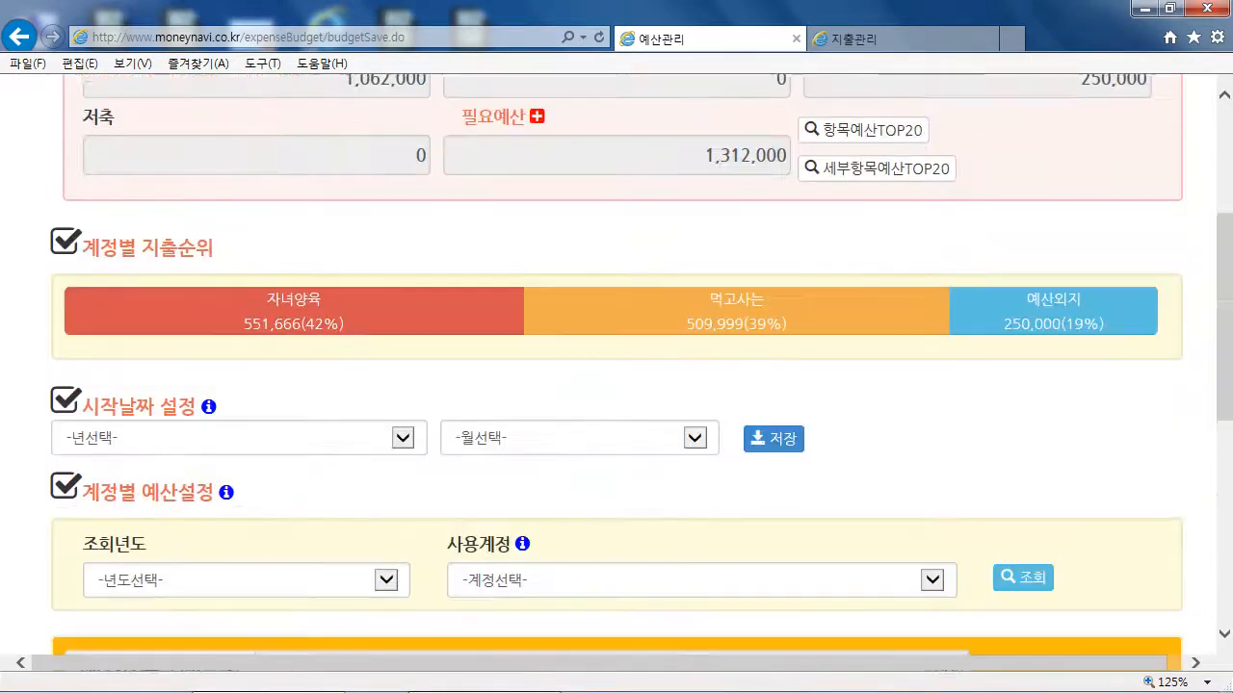
{"action": "scroll", "coordinate": [617, 385], "scroll_direction": "down", "scroll_amount": 1}
{"action": "scroll", "coordinate": [616, 385], "scroll_direction": "up", "scroll_amount": 4}
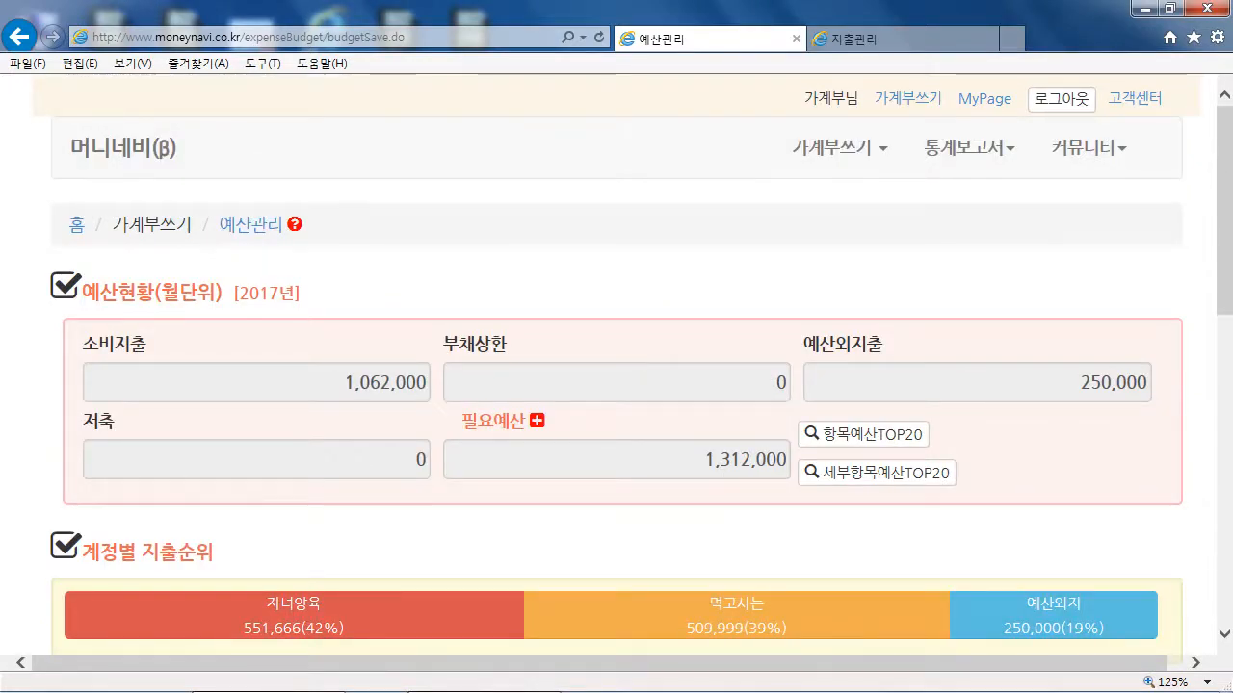
{"action": "left_click", "coordinate": [840, 148]}
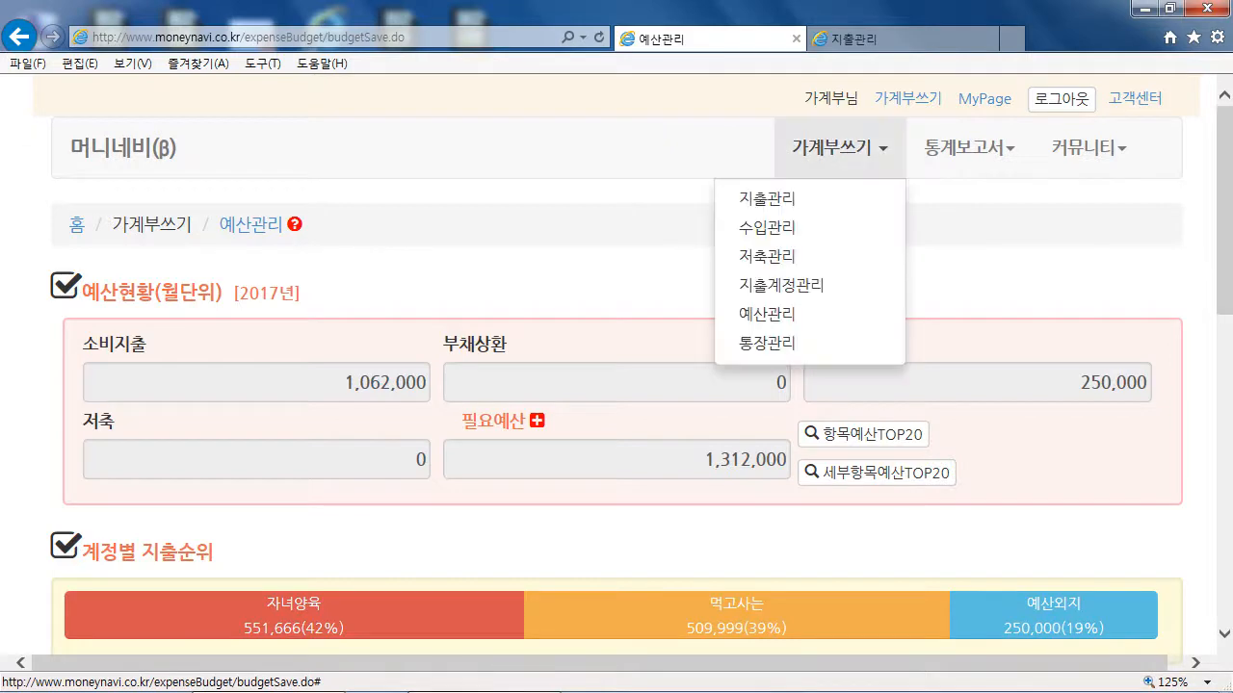
{"action": "left_click", "coordinate": [767, 198]}
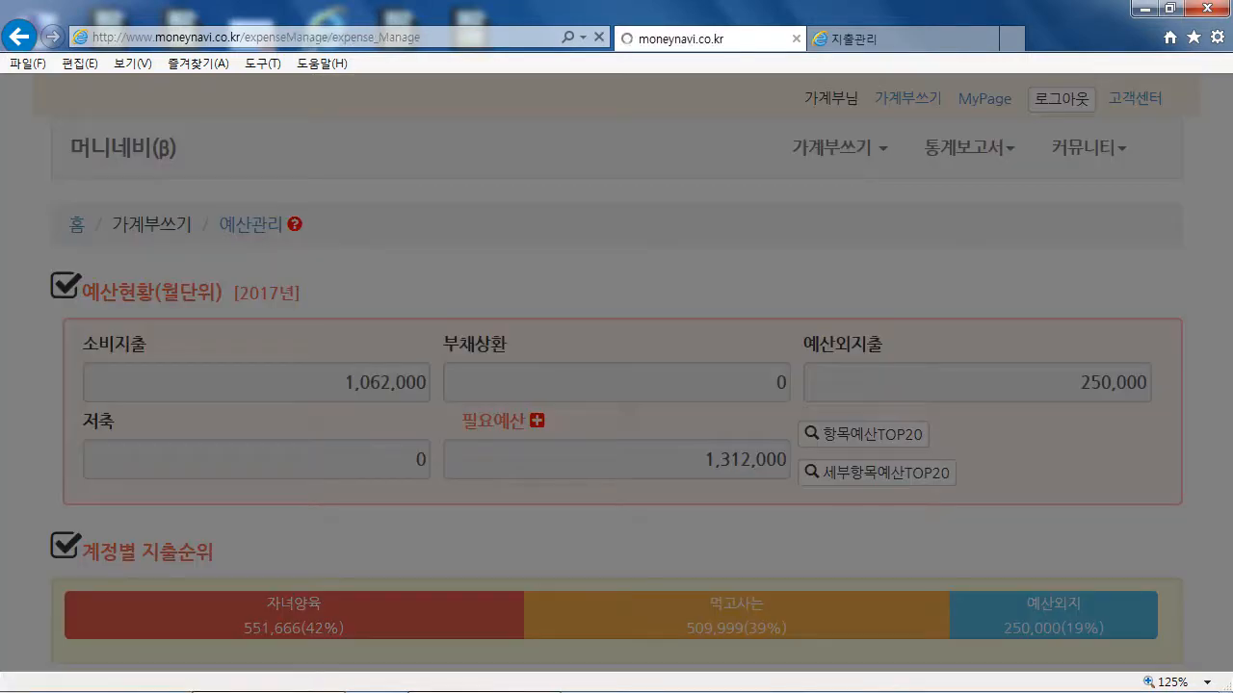
{"action": "scroll", "coordinate": [616, 366], "scroll_direction": "down", "scroll_amount": 3}
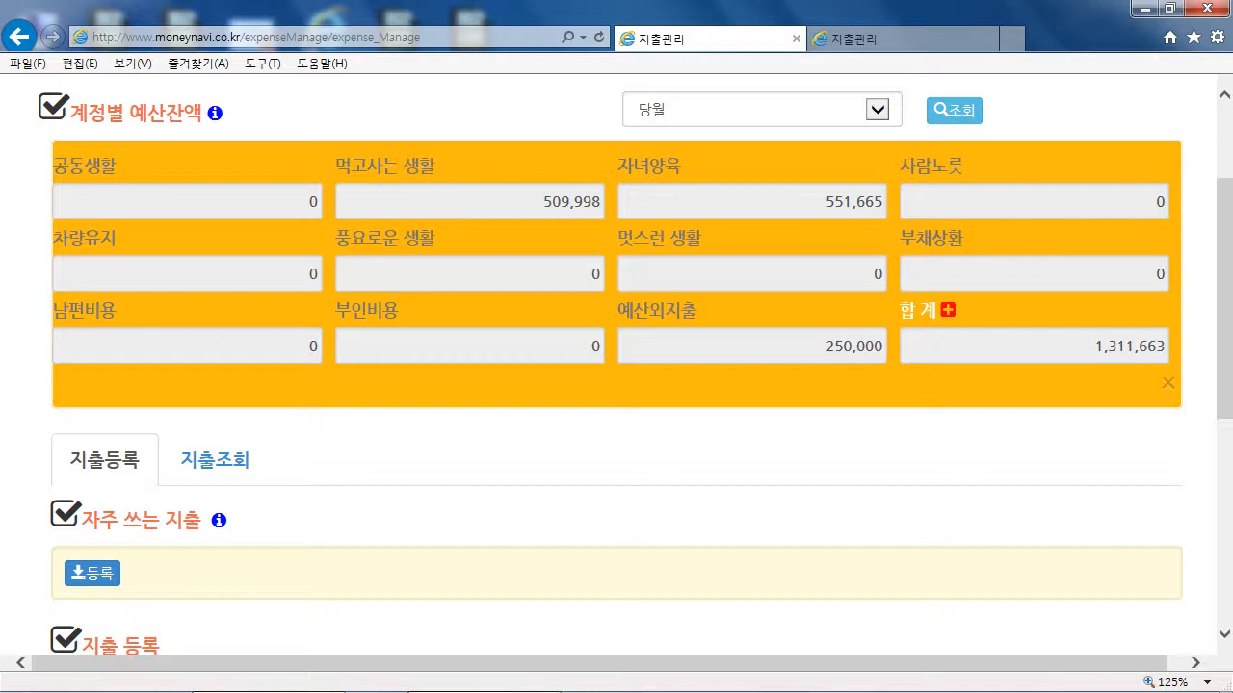
{"action": "scroll", "coordinate": [616, 366], "scroll_direction": "down", "scroll_amount": 3}
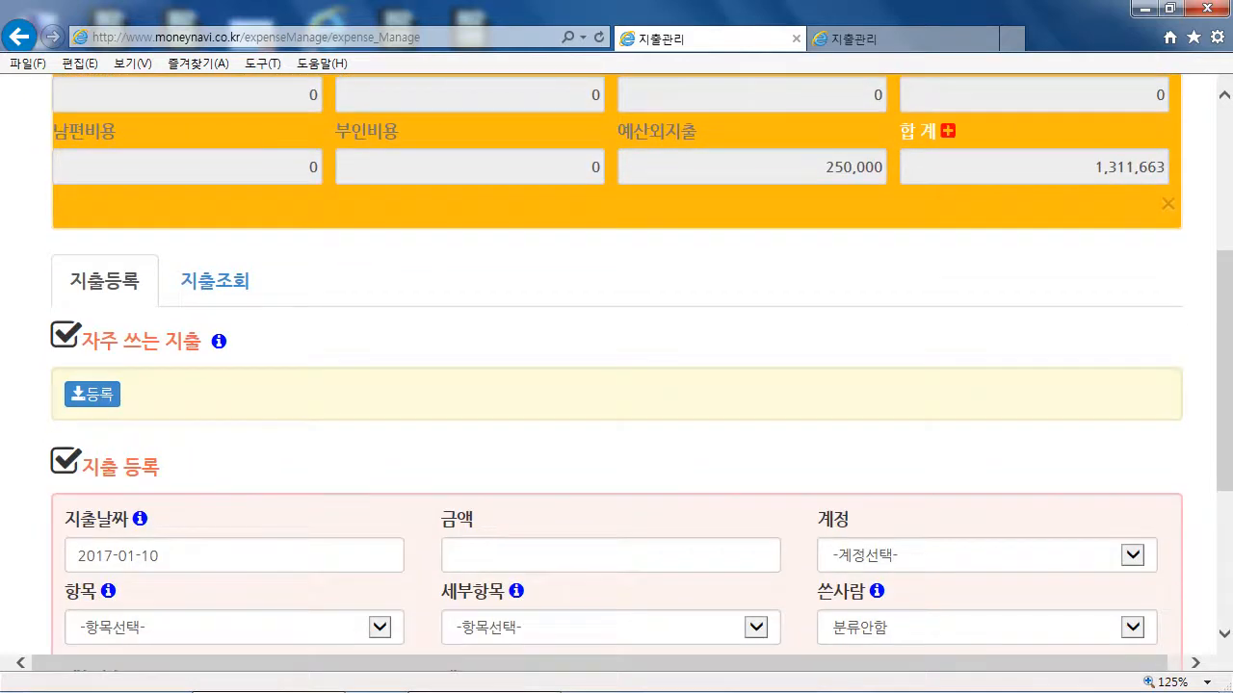
Start a new 자주 쓰는 지출 entry named 식비 and check the name for duplicates.
{"action": "scroll", "coordinate": [616, 366], "scroll_direction": "down", "scroll_amount": 2}
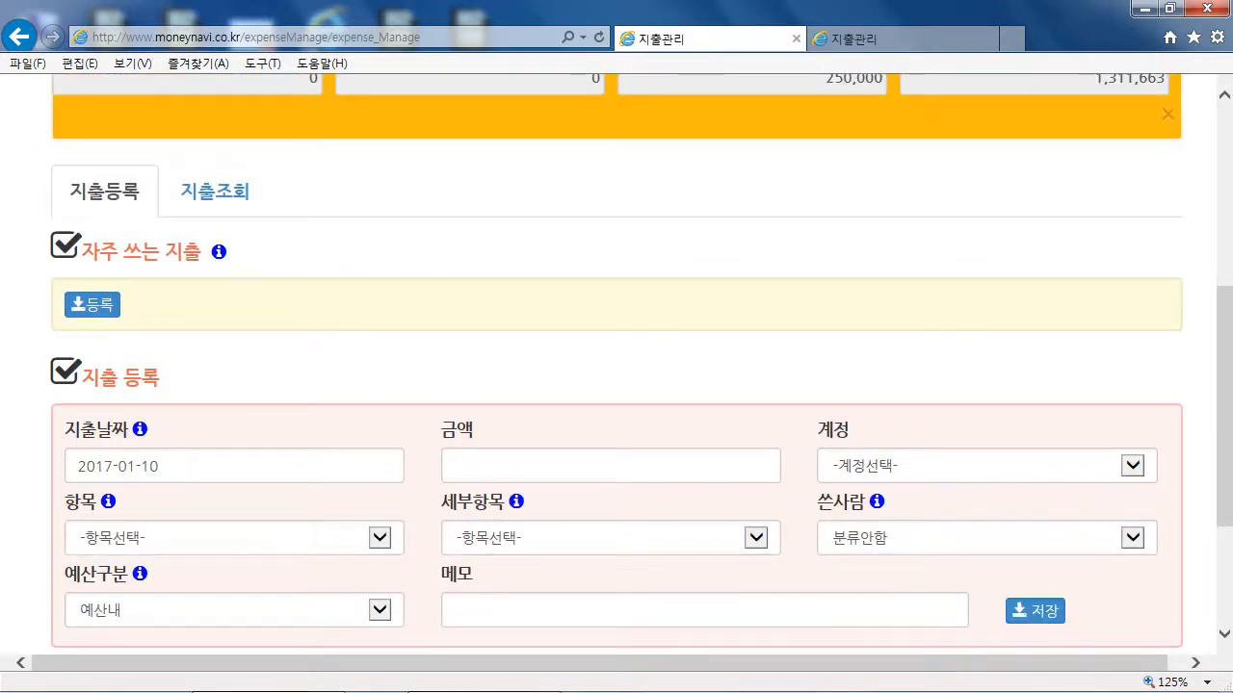
{"action": "mouse_move", "coordinate": [218, 252]}
{"action": "left_click", "coordinate": [91, 305]}
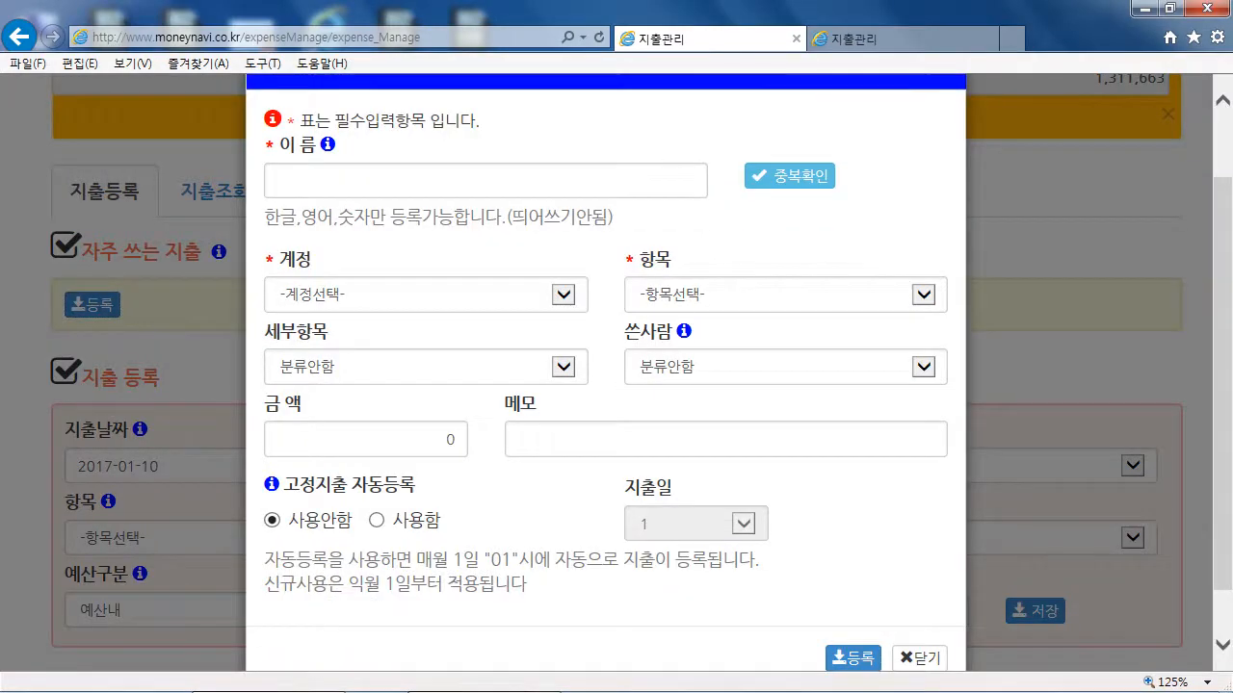
{"action": "type", "text": "식비"}
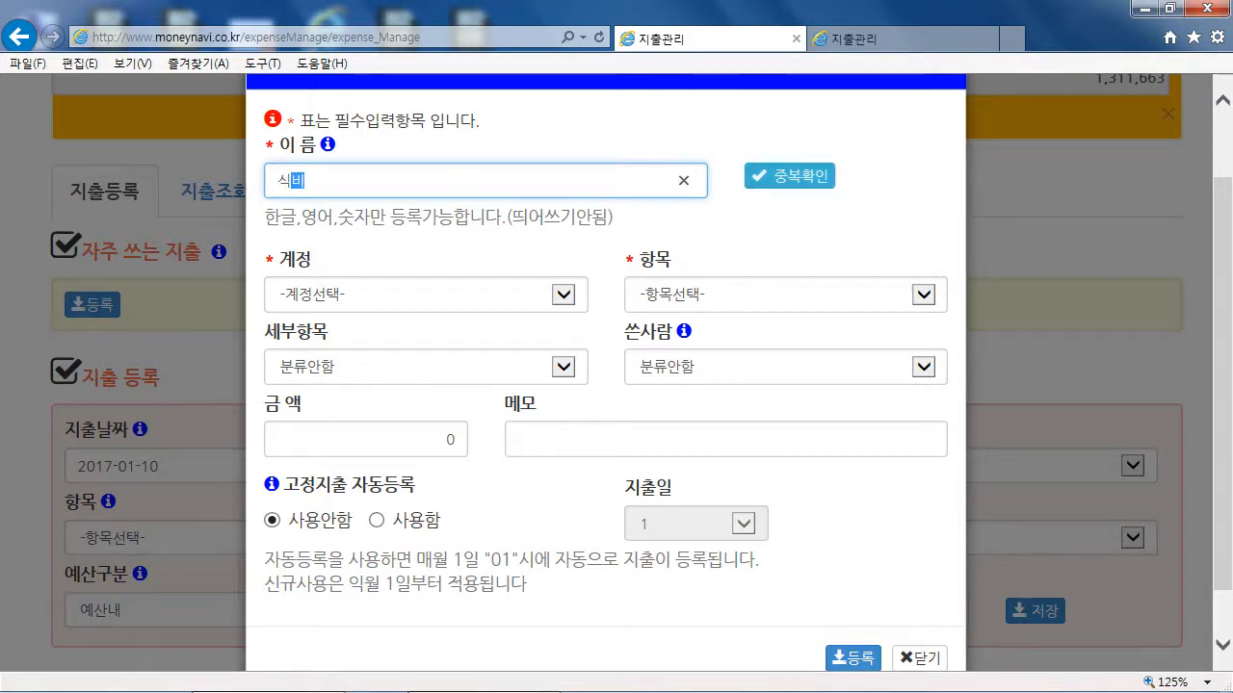
{"action": "left_click", "coordinate": [789, 176]}
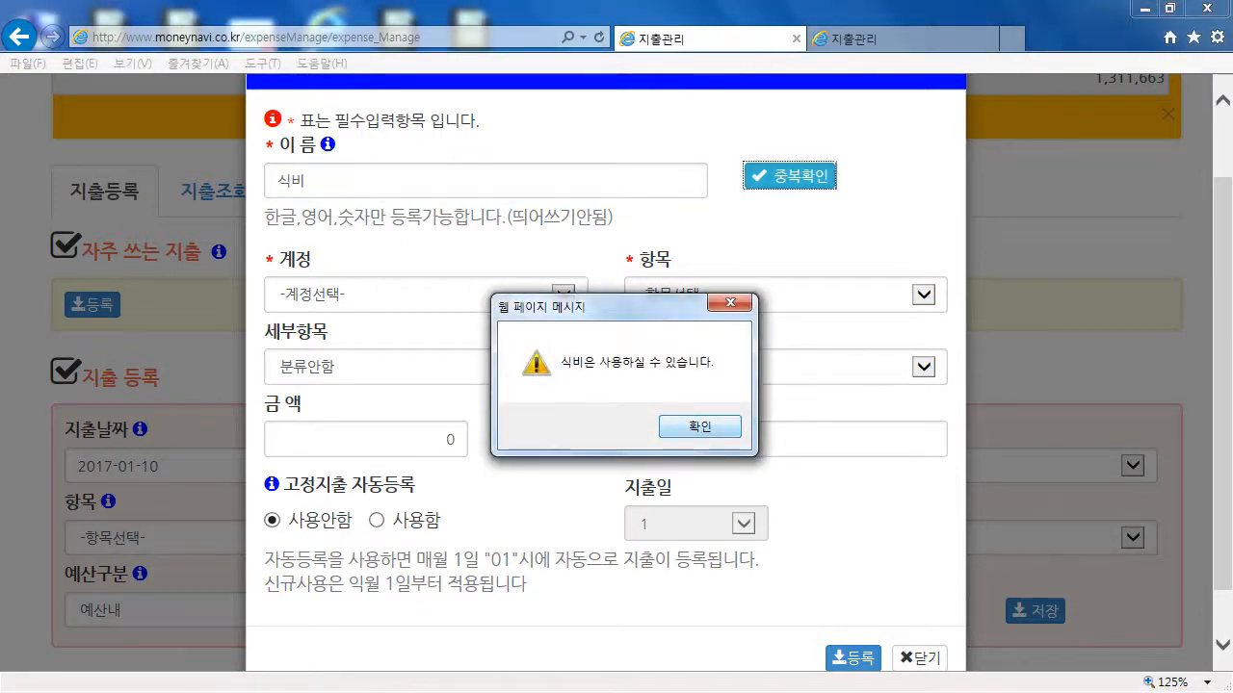
{"action": "key", "text": "Return"}
Classify the 식비 entry under account 먹고사는 생활, item 식비 and sub-item 주/부식, with 쓴사람 as 분류안함.
{"action": "left_click", "coordinate": [482, 295]}
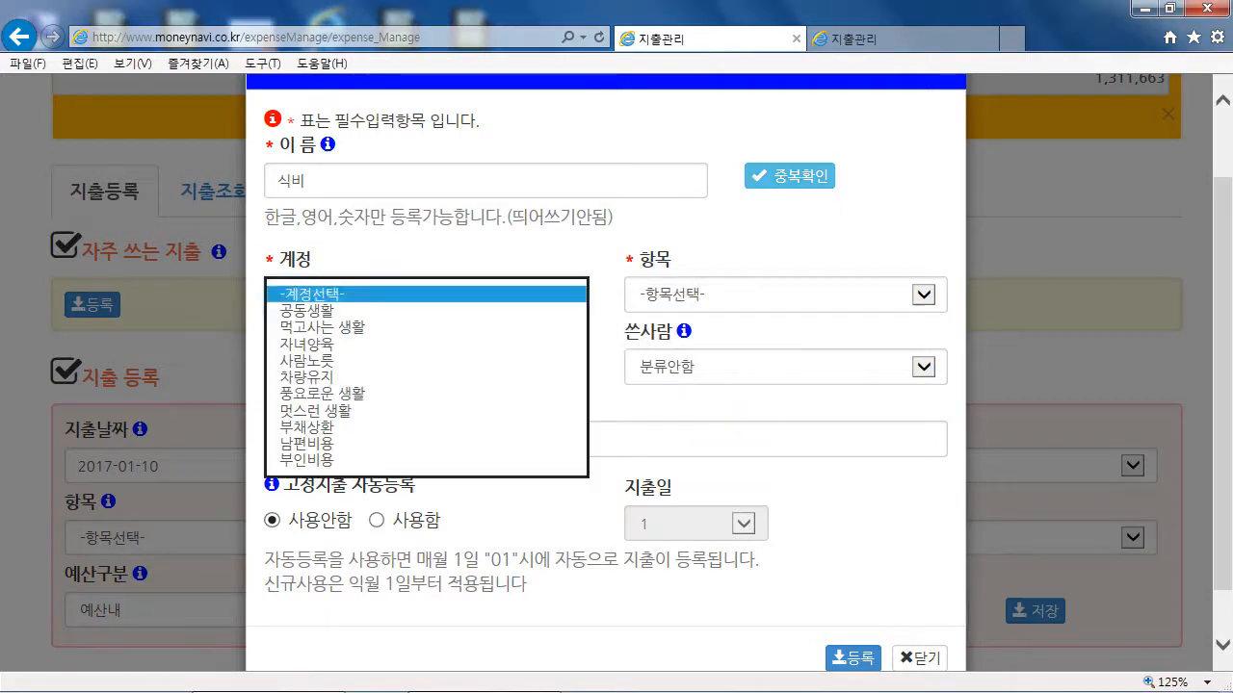
{"action": "left_click", "coordinate": [423, 328]}
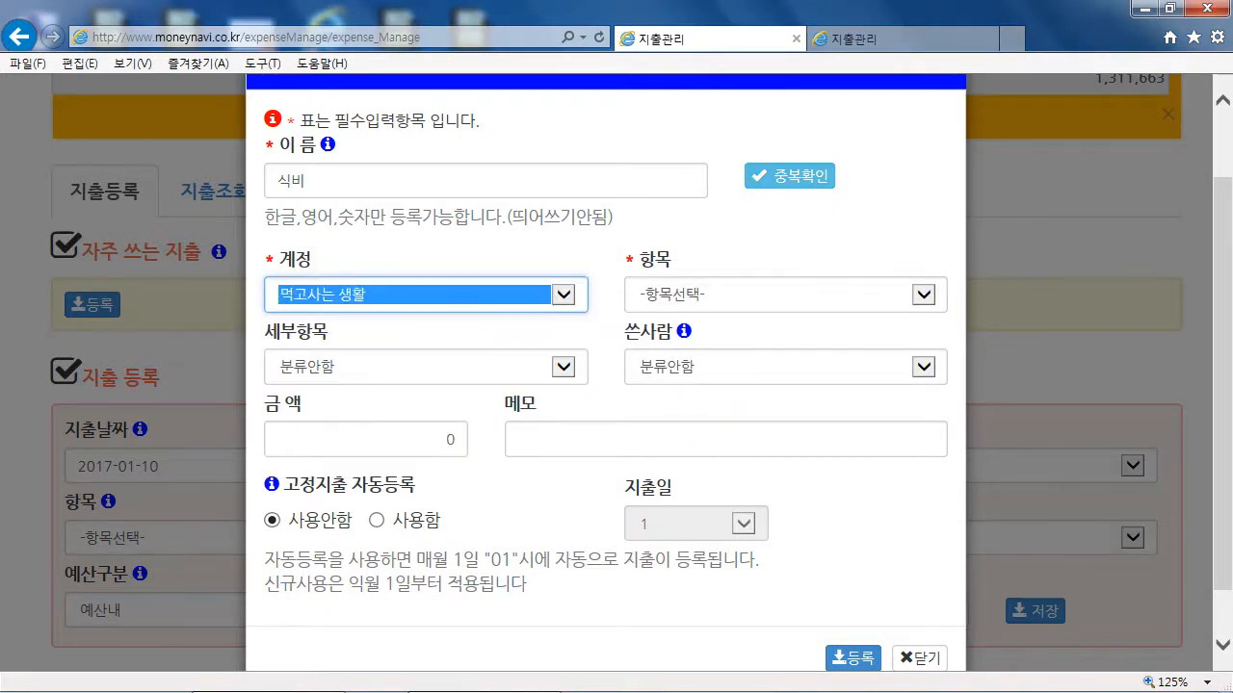
{"action": "left_click", "coordinate": [784, 294]}
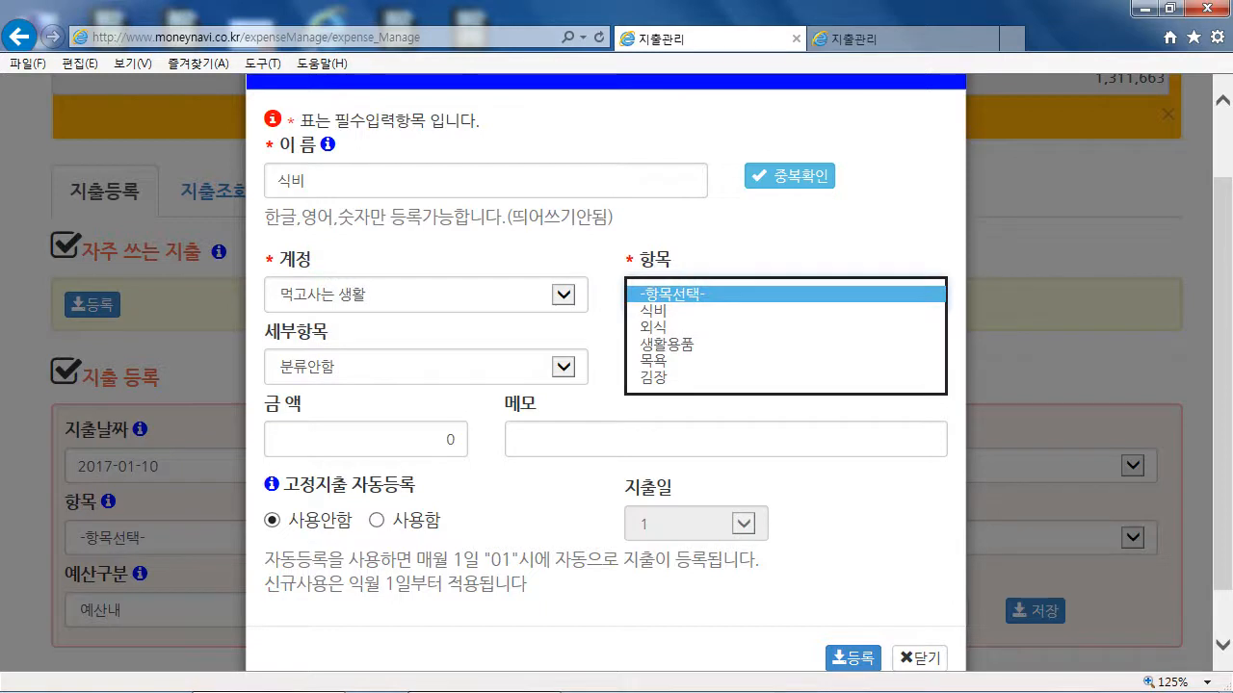
{"action": "left_click", "coordinate": [664, 310]}
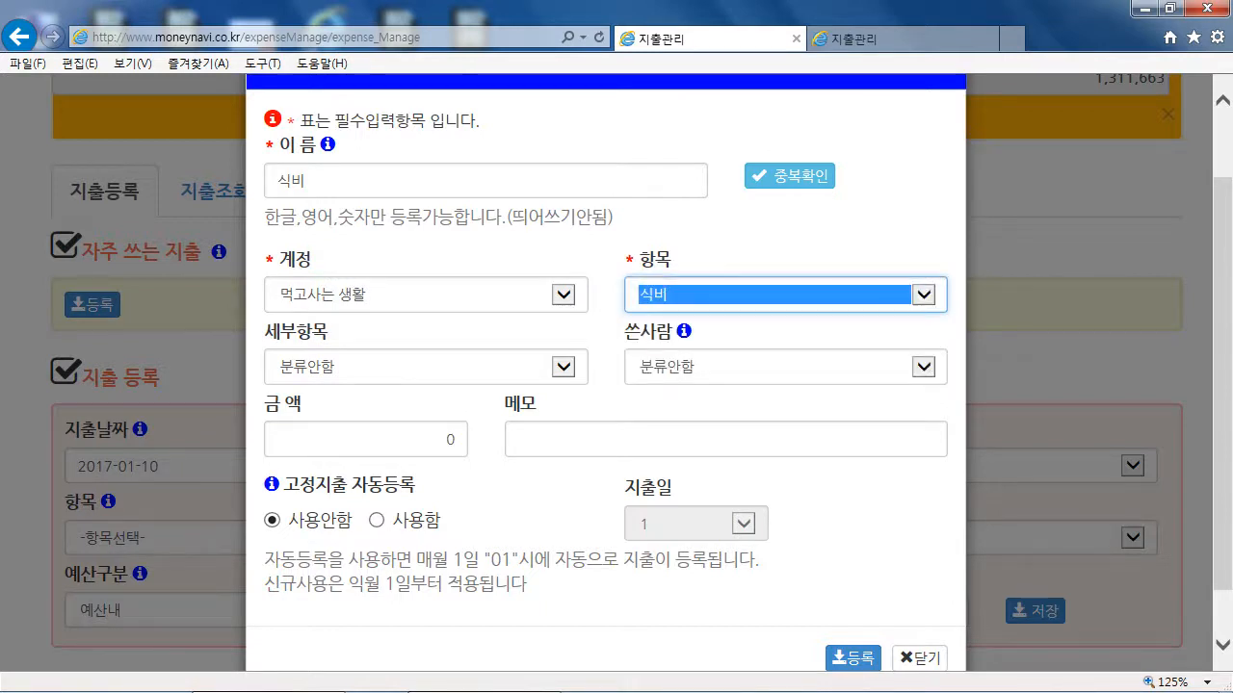
{"action": "left_click", "coordinate": [425, 366]}
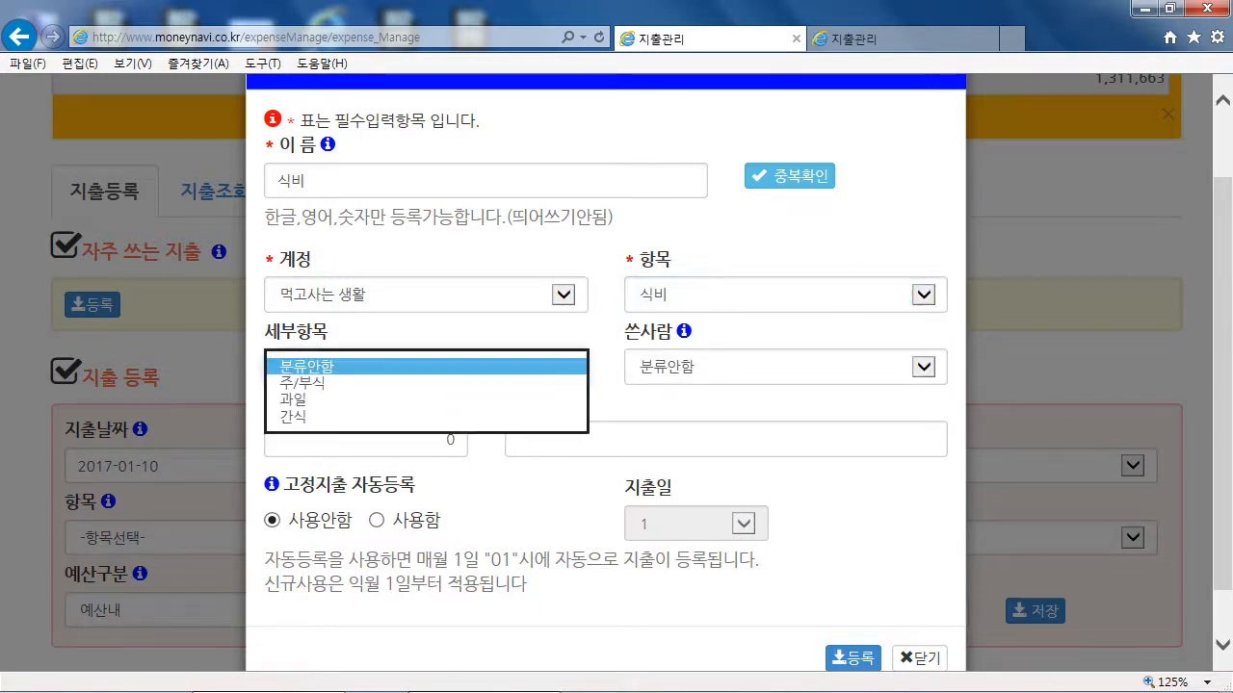
{"action": "left_click", "coordinate": [385, 382]}
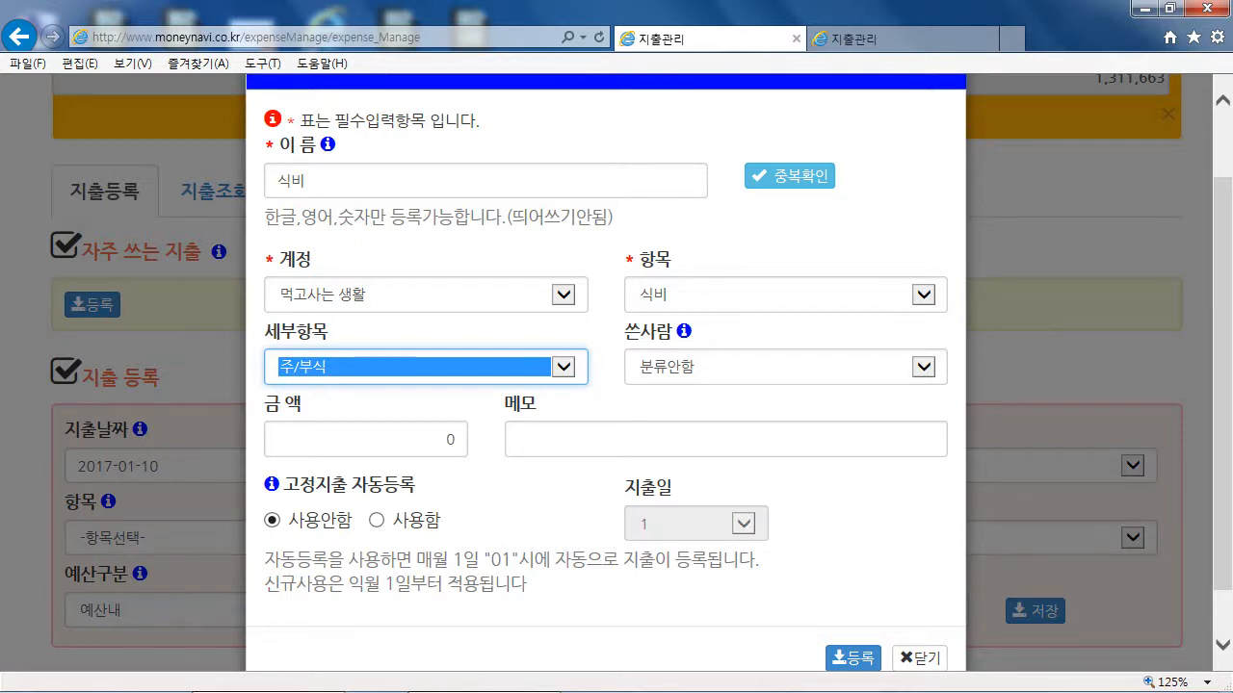
{"action": "left_click", "coordinate": [922, 367]}
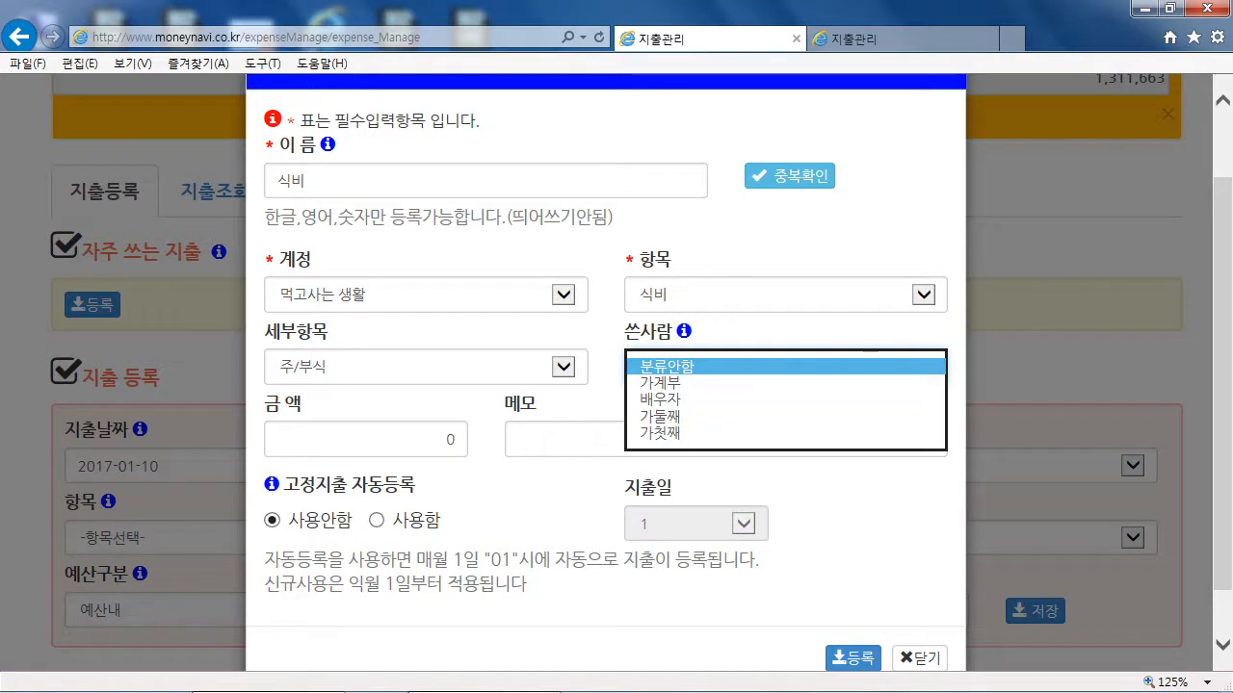
{"action": "left_click", "coordinate": [666, 367]}
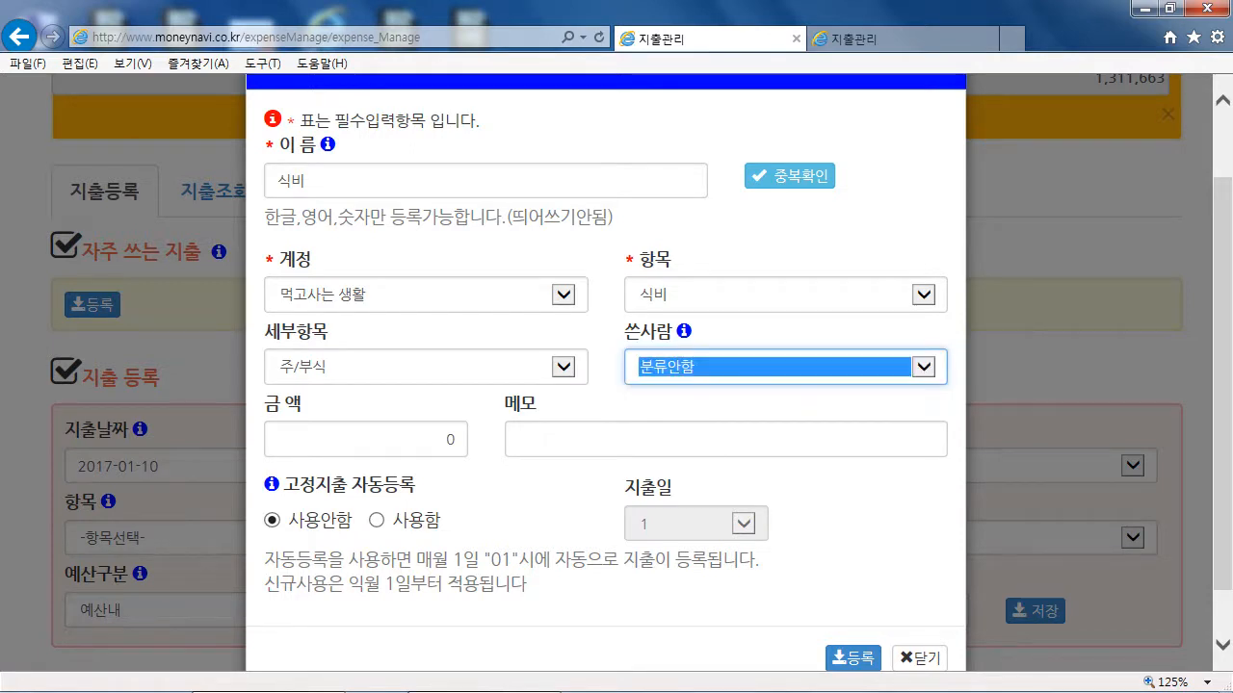
Enter 식비 as the memo and register the frequent expense.
{"action": "left_click", "coordinate": [790, 405]}
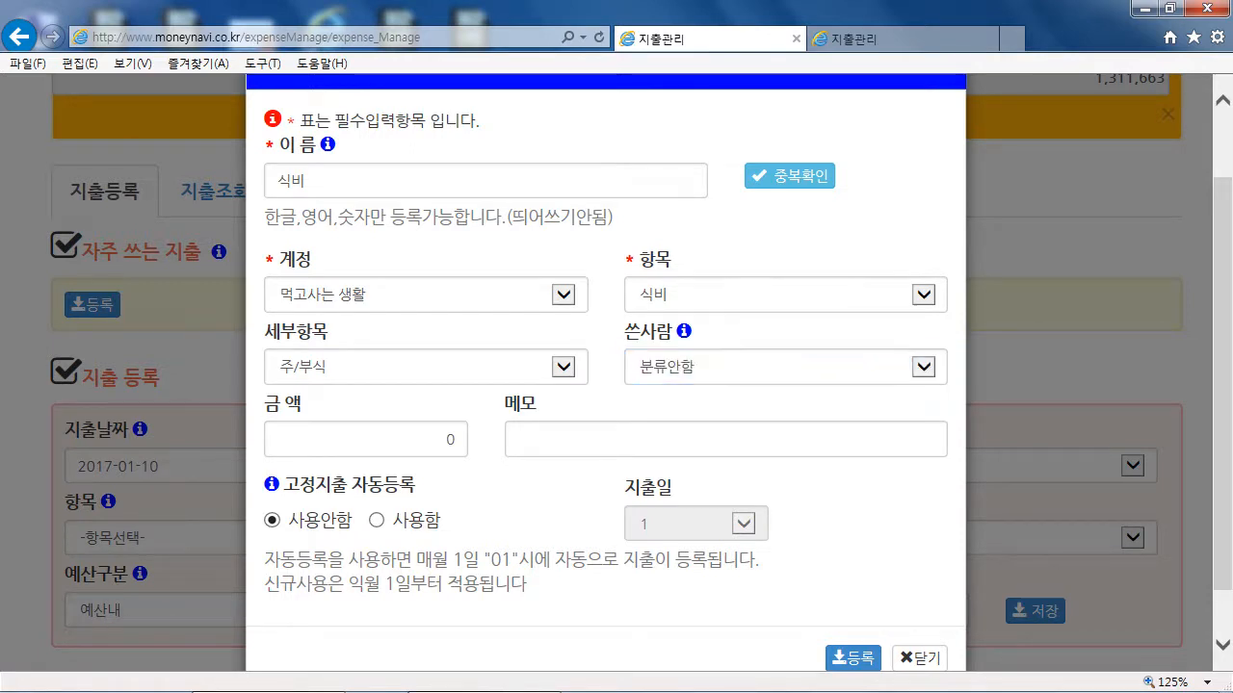
{"action": "scroll", "coordinate": [606, 365], "scroll_direction": "down", "scroll_amount": 1}
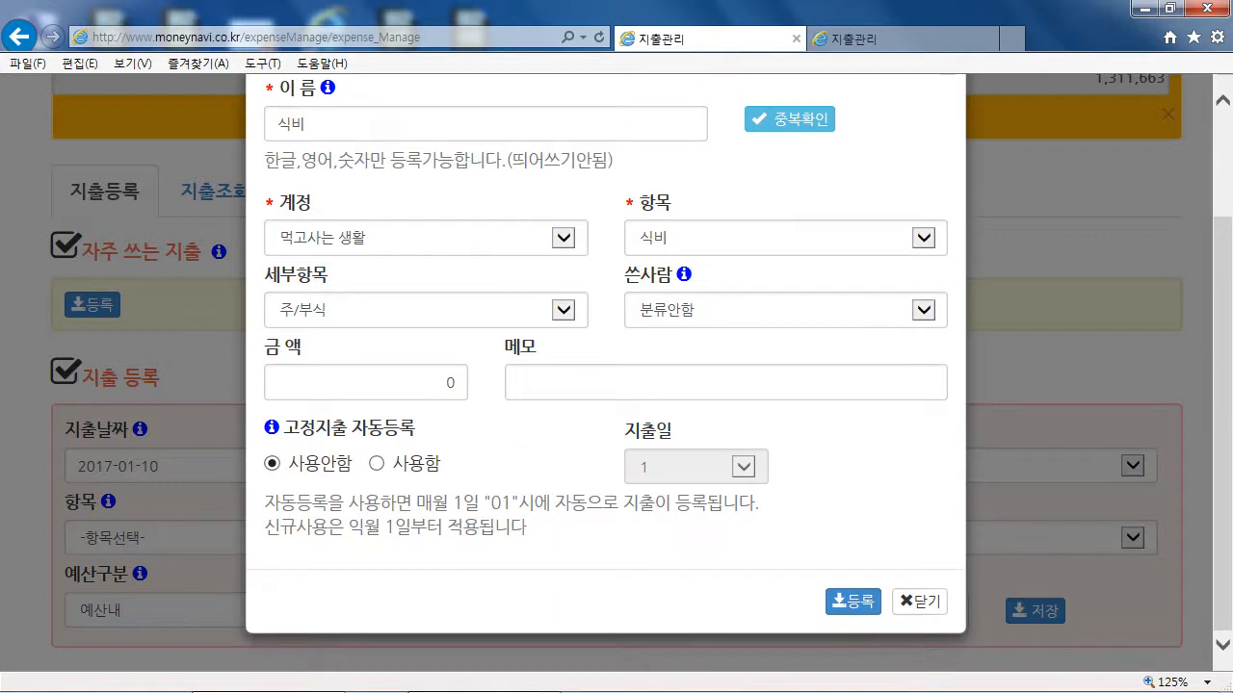
{"action": "left_click", "coordinate": [616, 382]}
{"action": "type", "text": "식비"}
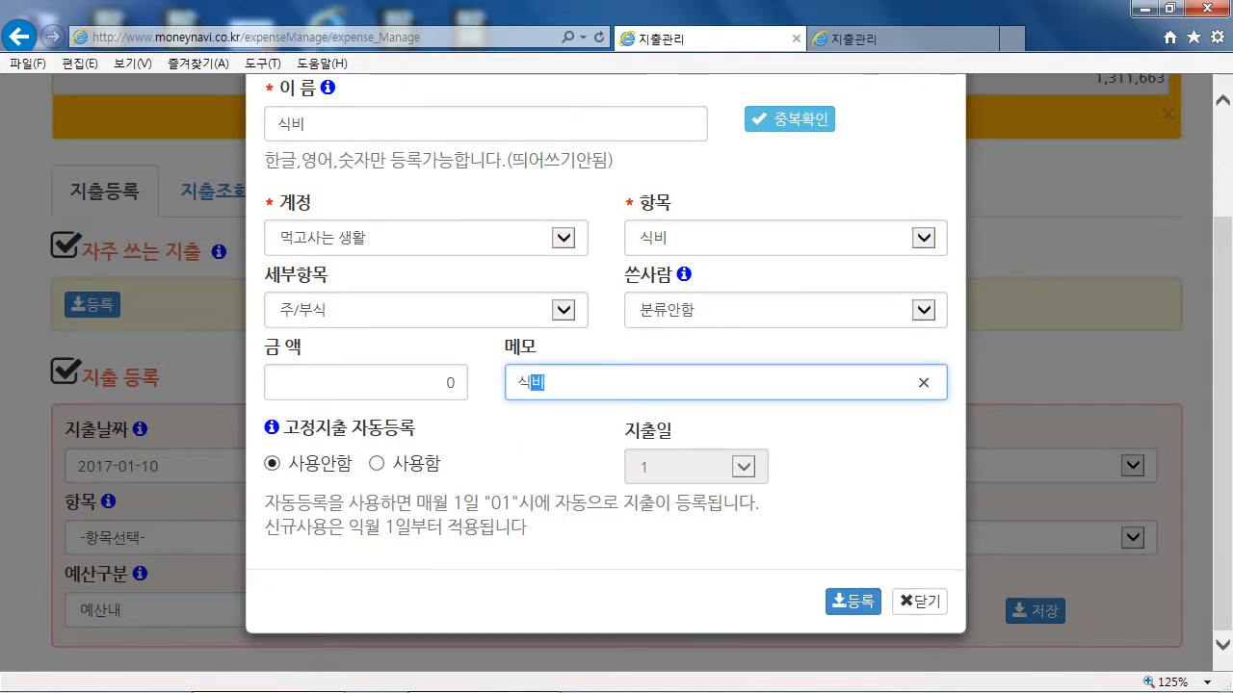
{"action": "key", "text": "Right"}
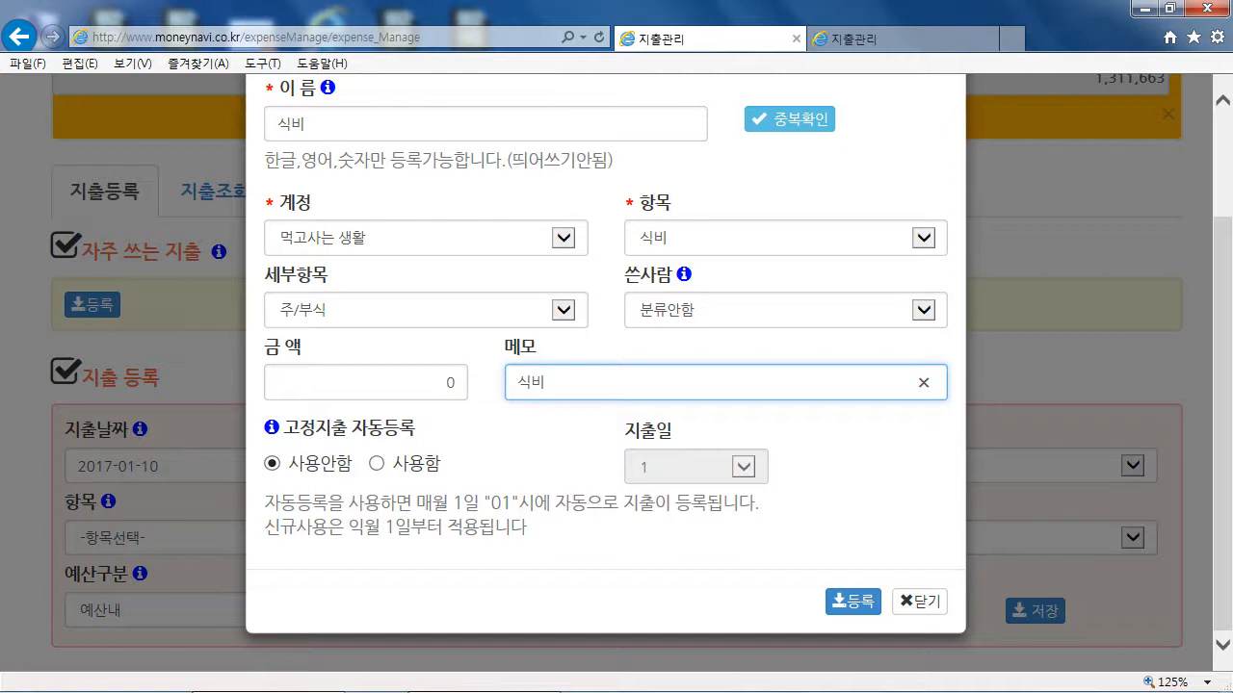
{"action": "mouse_move", "coordinate": [272, 427]}
{"action": "left_click", "coordinate": [852, 600]}
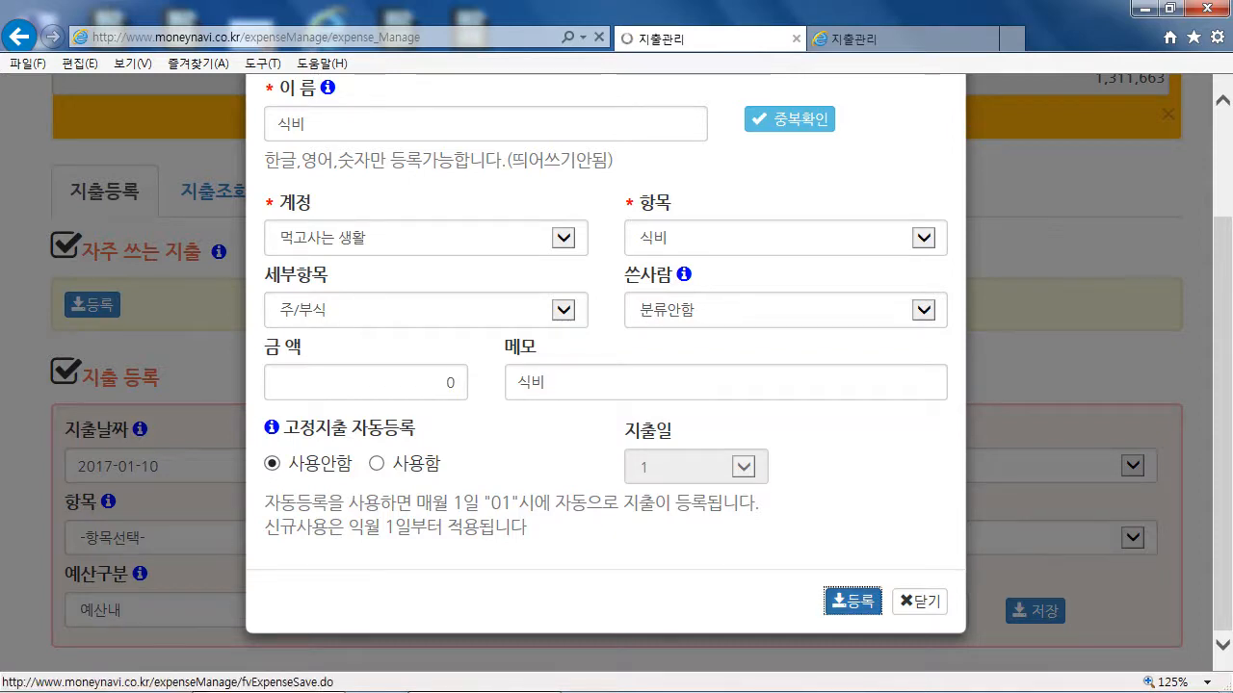
Start another 자주 쓰는 지출 entry named 학원비 and check the name for duplicates.
{"action": "scroll", "coordinate": [617, 373], "scroll_direction": "down", "scroll_amount": 3}
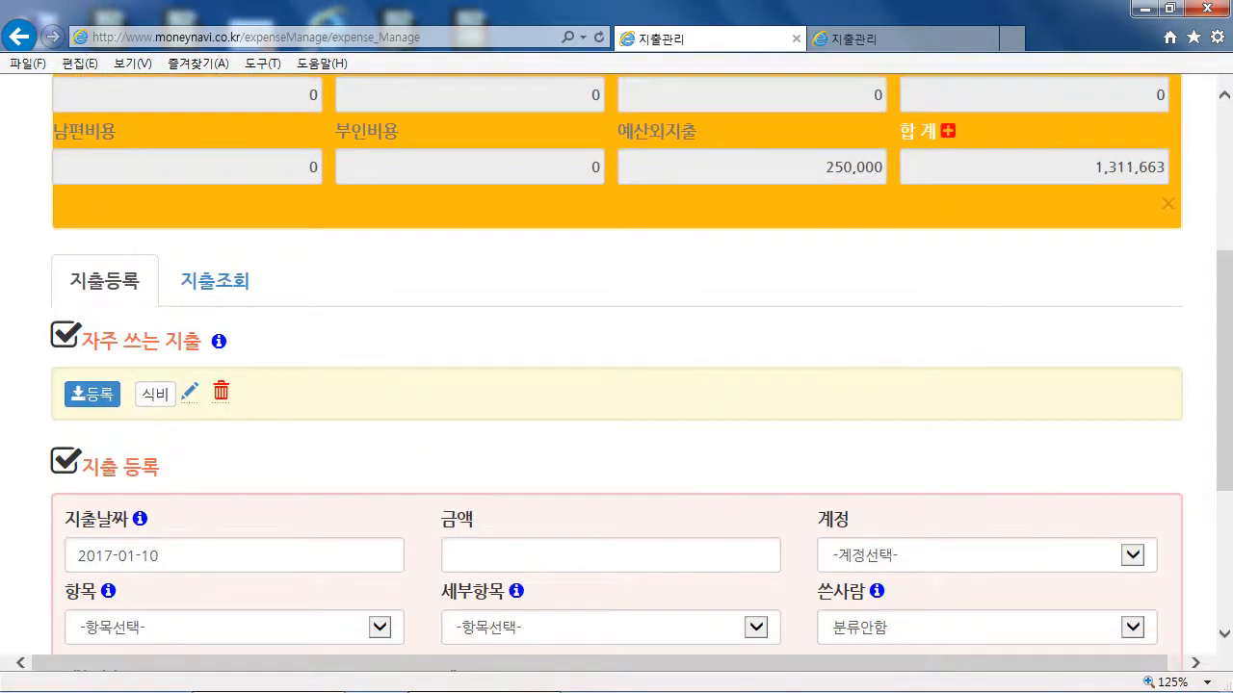
{"action": "scroll", "coordinate": [617, 373], "scroll_direction": "down", "scroll_amount": 1}
{"action": "left_click", "coordinate": [93, 304]}
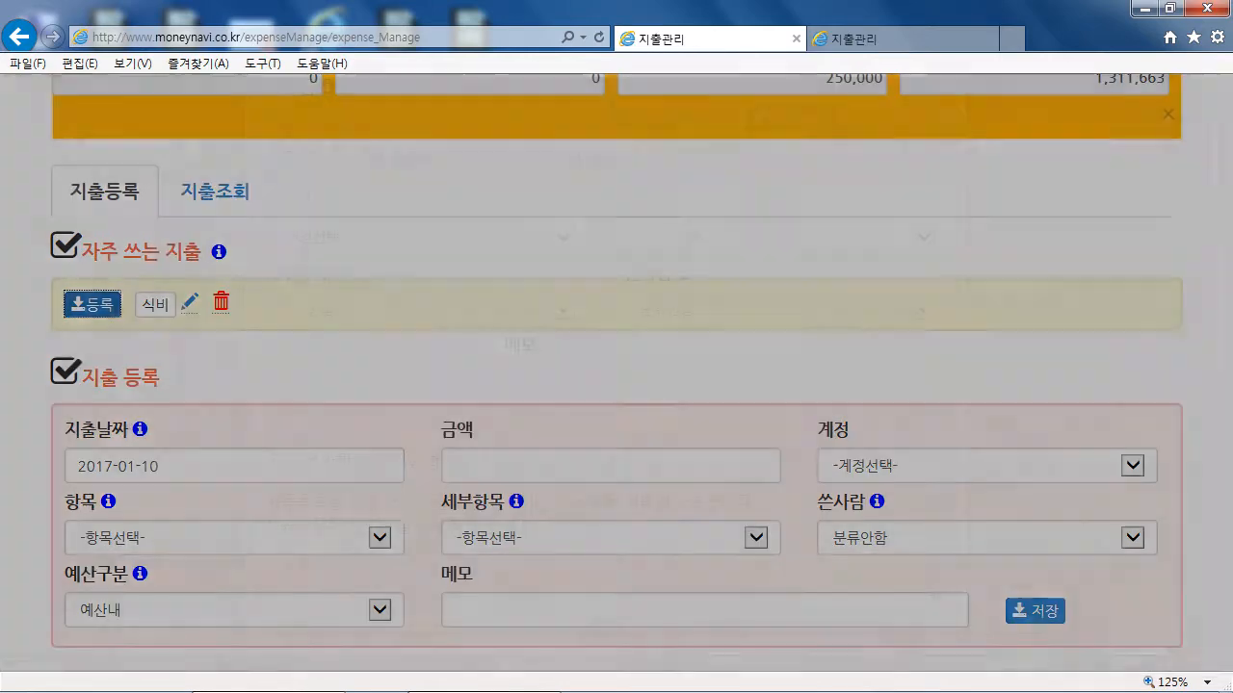
{"action": "left_click", "coordinate": [318, 271]}
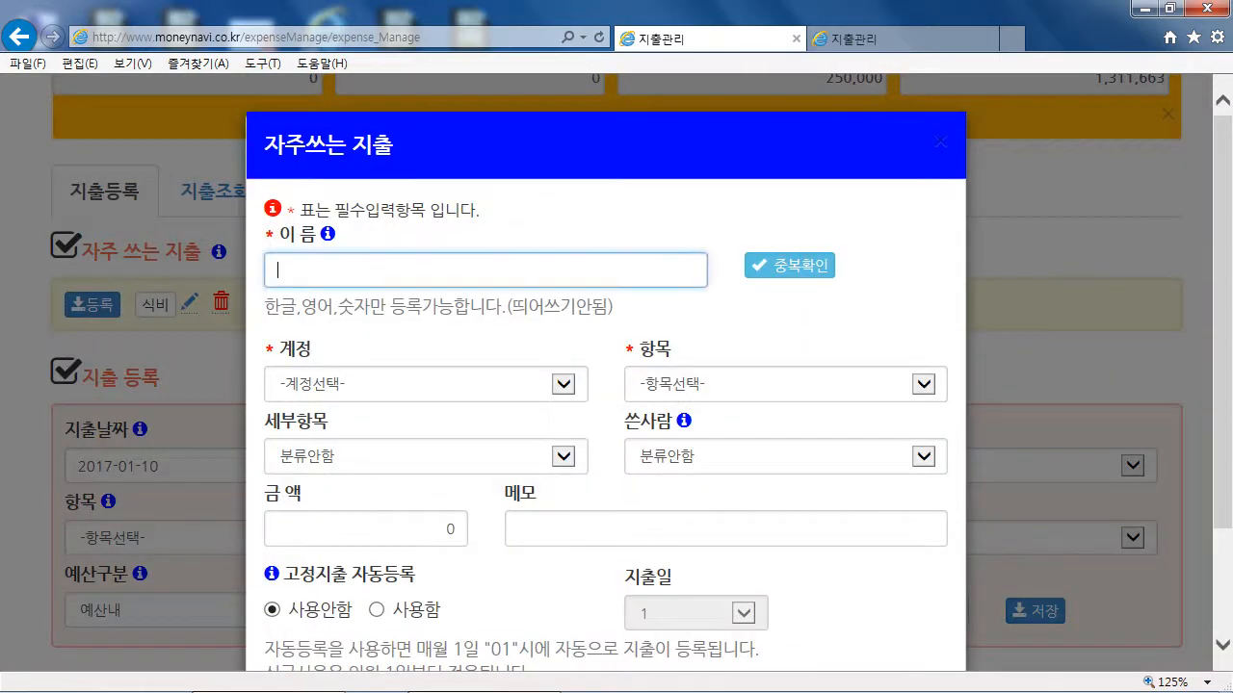
{"action": "type", "text": "학원비"}
{"action": "left_click", "coordinate": [789, 265]}
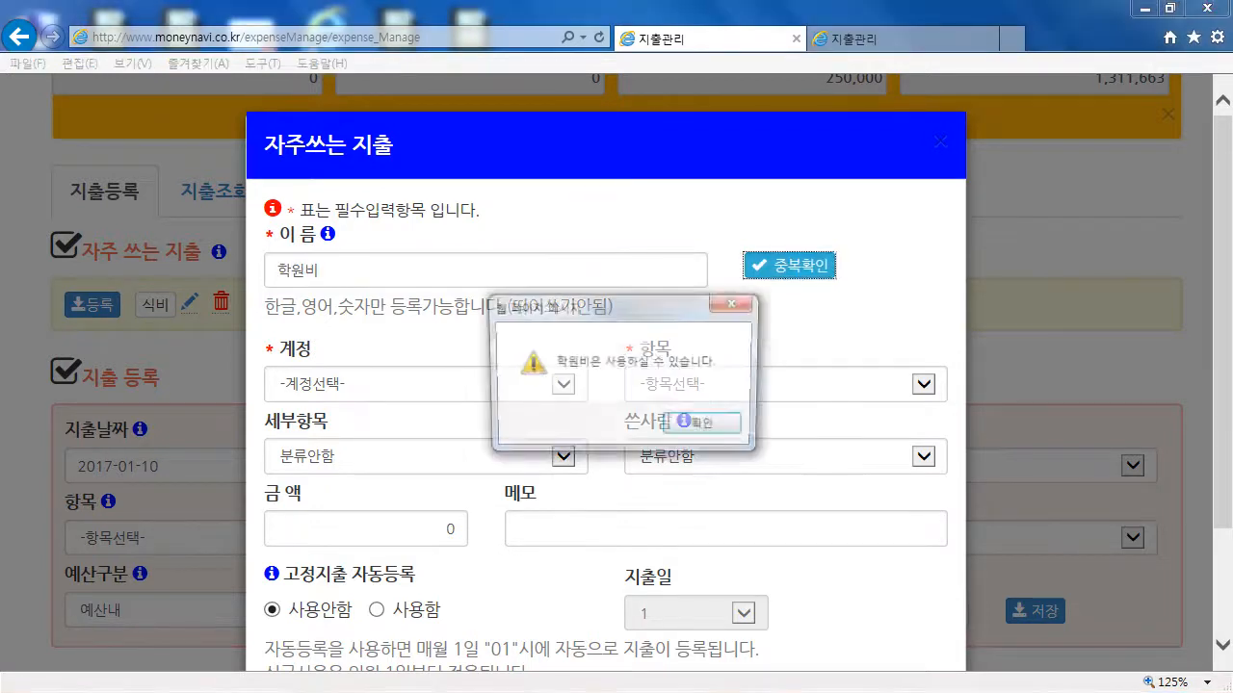
{"action": "left_click", "coordinate": [706, 427]}
Classify the 학원비 entry under 자녀양육, 사교육/학습/장난감 and 문화센터/학원비, with the first child as 쓴사람.
{"action": "scroll", "coordinate": [706, 427], "scroll_direction": "down", "scroll_amount": 2}
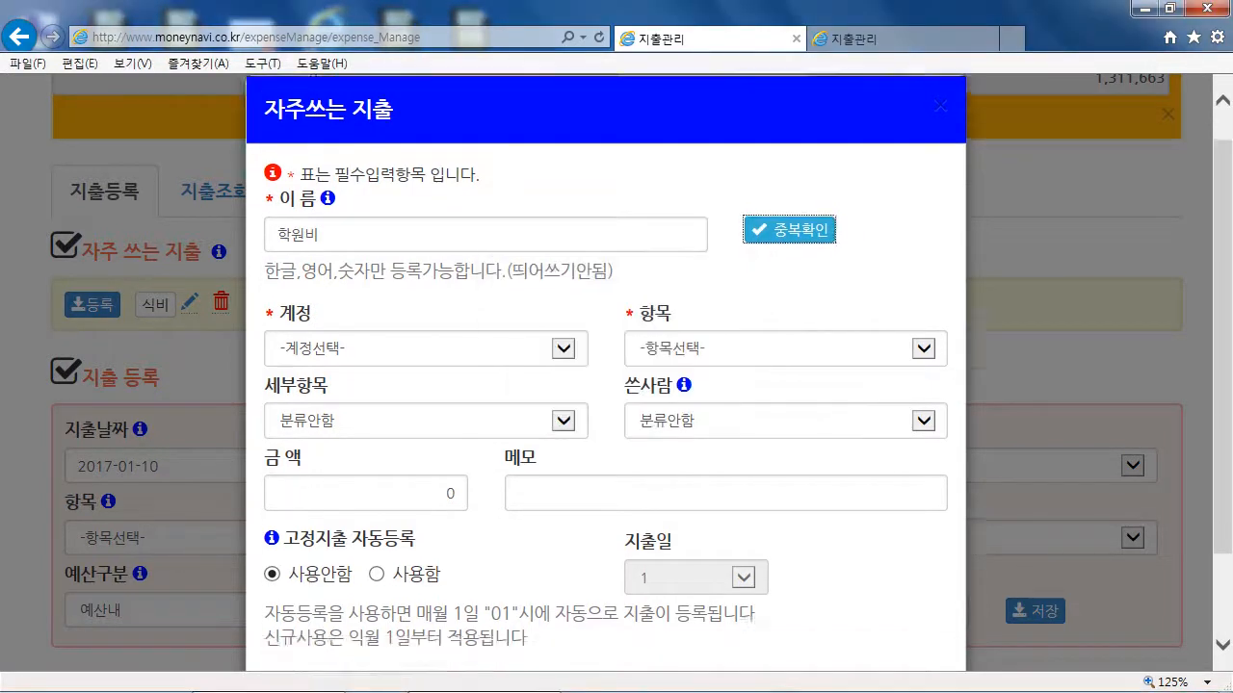
{"action": "left_click", "coordinate": [482, 238]}
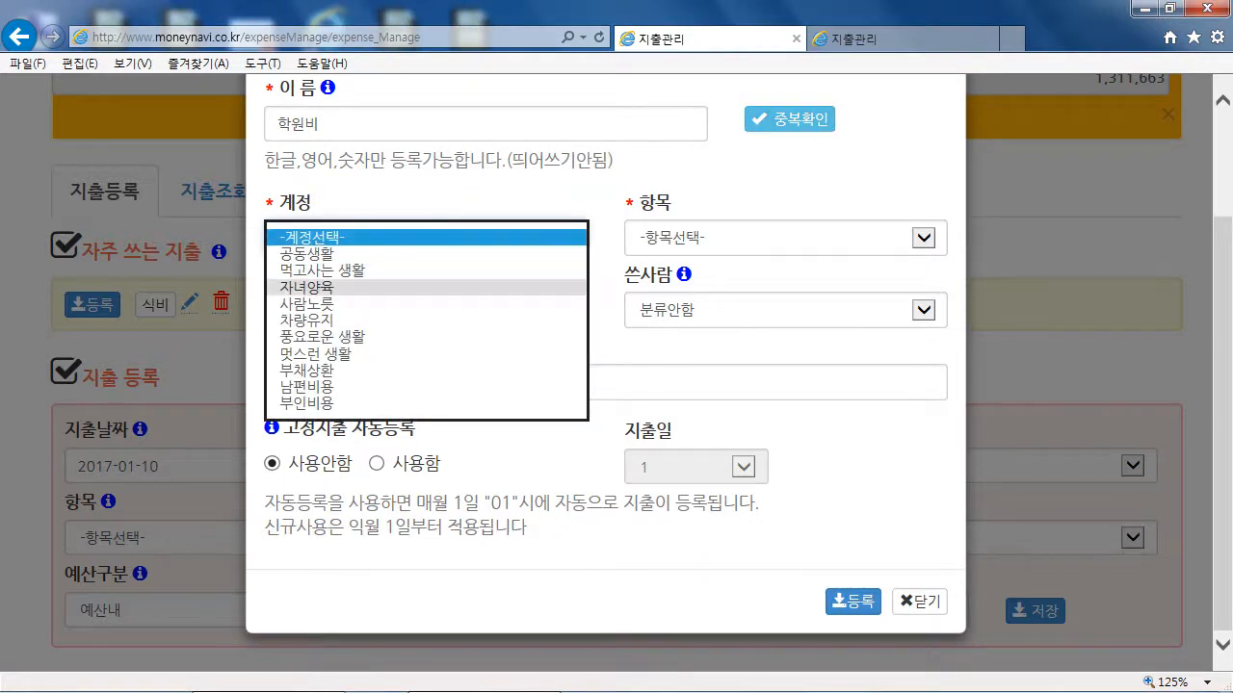
{"action": "left_click", "coordinate": [414, 288]}
{"action": "left_click", "coordinate": [785, 237]}
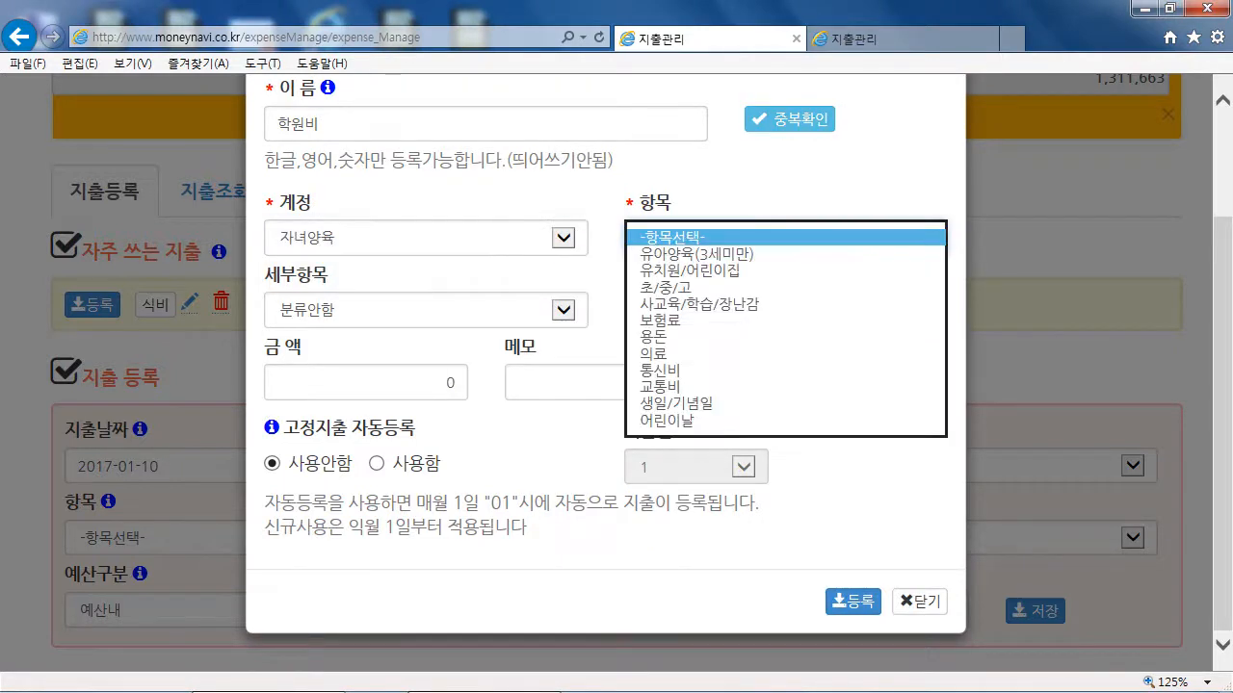
{"action": "left_click", "coordinate": [698, 303]}
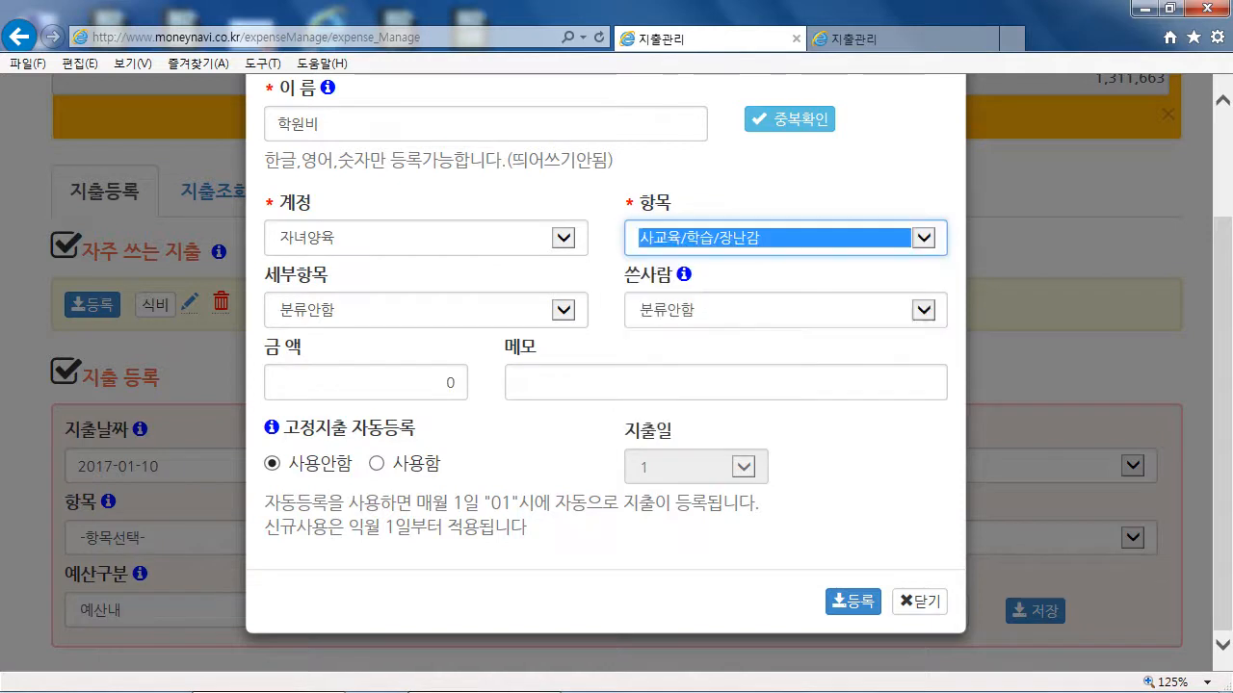
{"action": "left_click", "coordinate": [425, 310]}
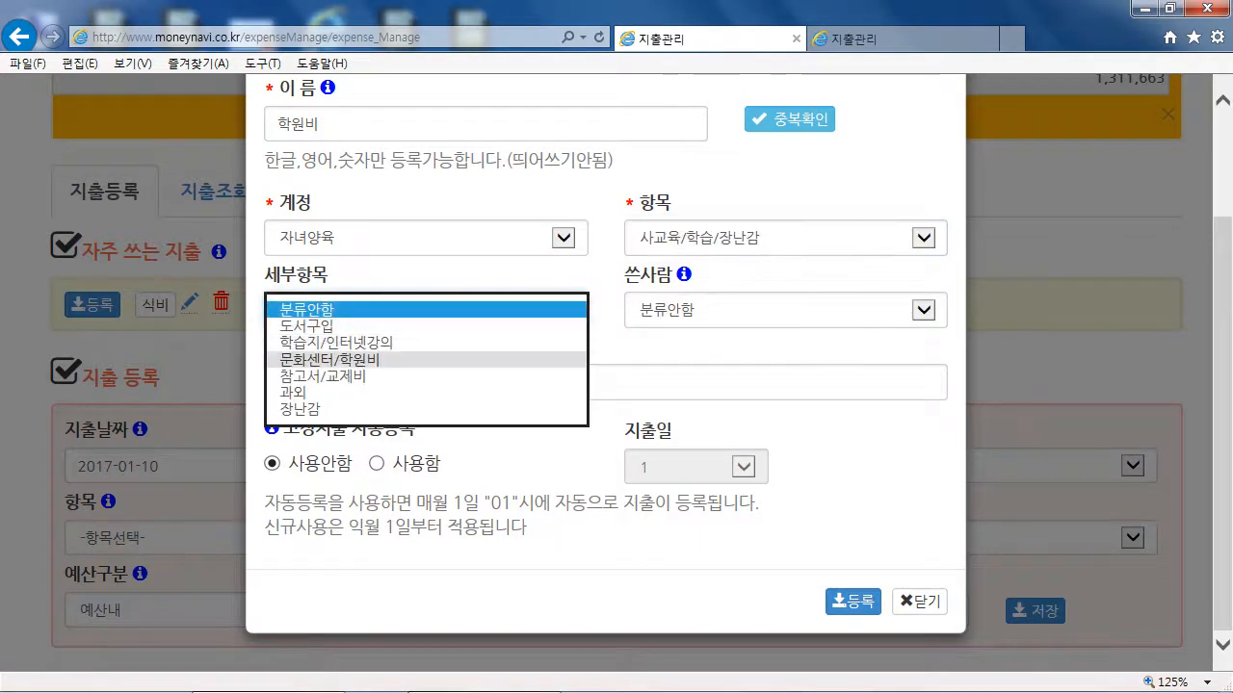
{"action": "left_click", "coordinate": [328, 360]}
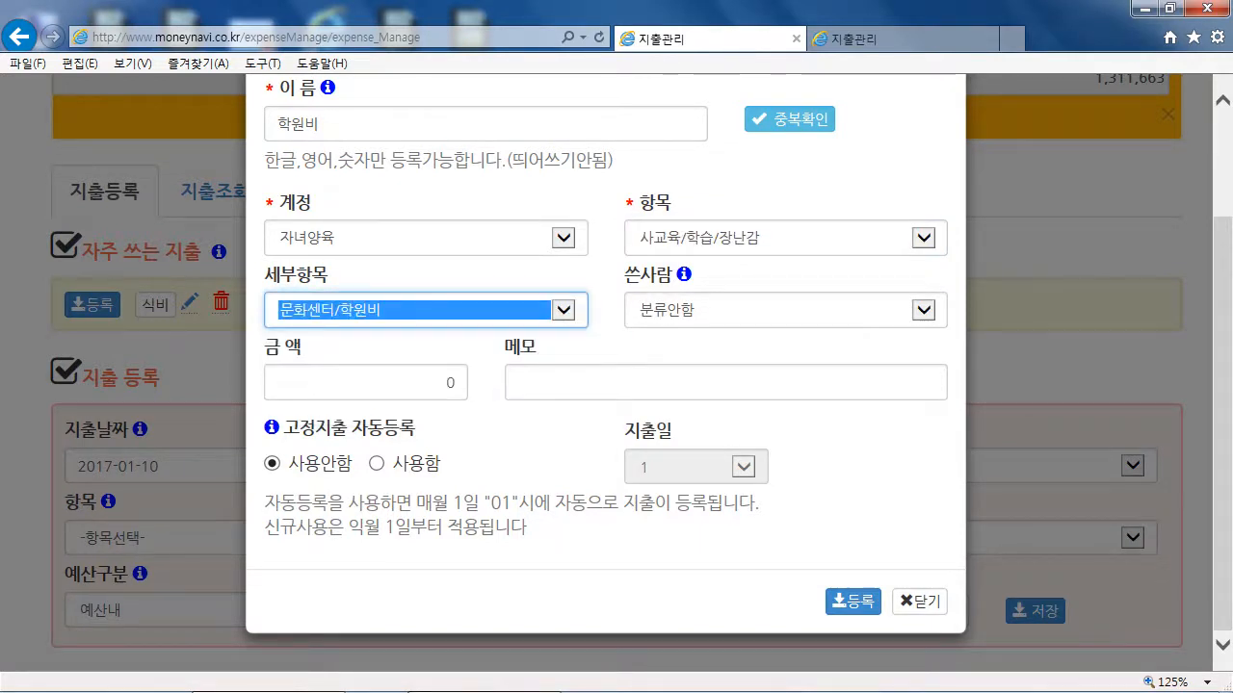
{"action": "left_click", "coordinate": [784, 309]}
{"action": "left_click", "coordinate": [674, 376]}
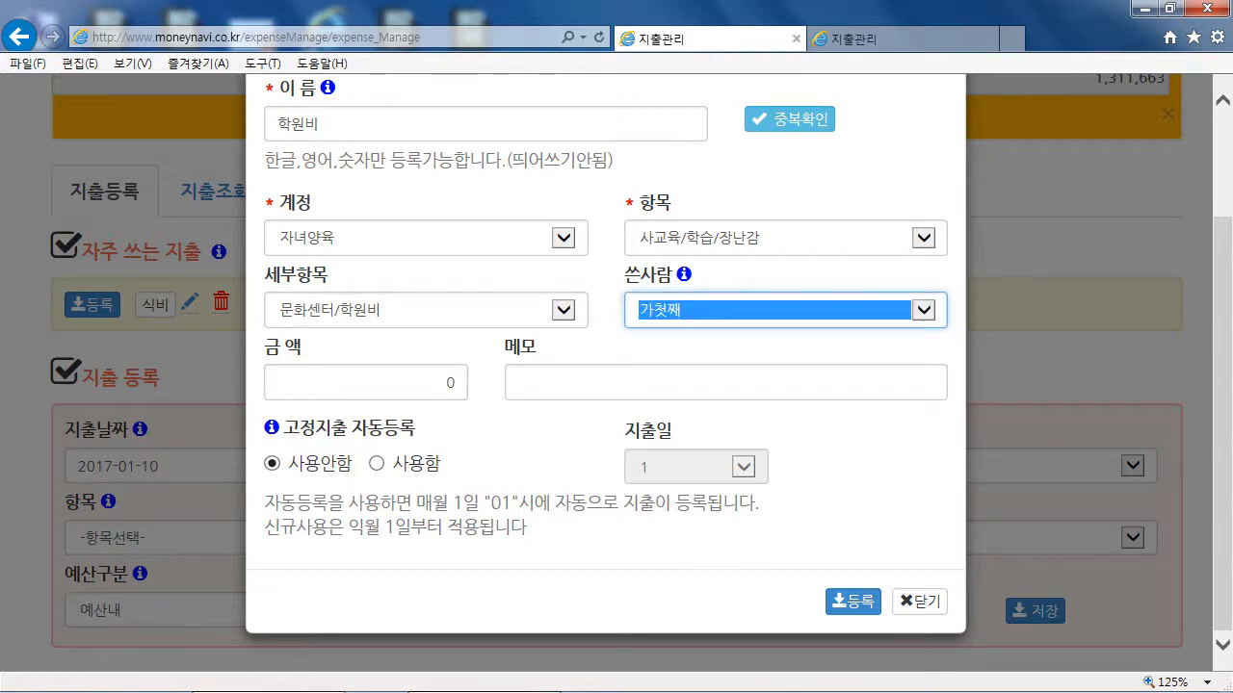
Set the 학원비 entry's amount to 150,000 and its memo to 첫째 학원비.
{"action": "left_click", "coordinate": [424, 382]}
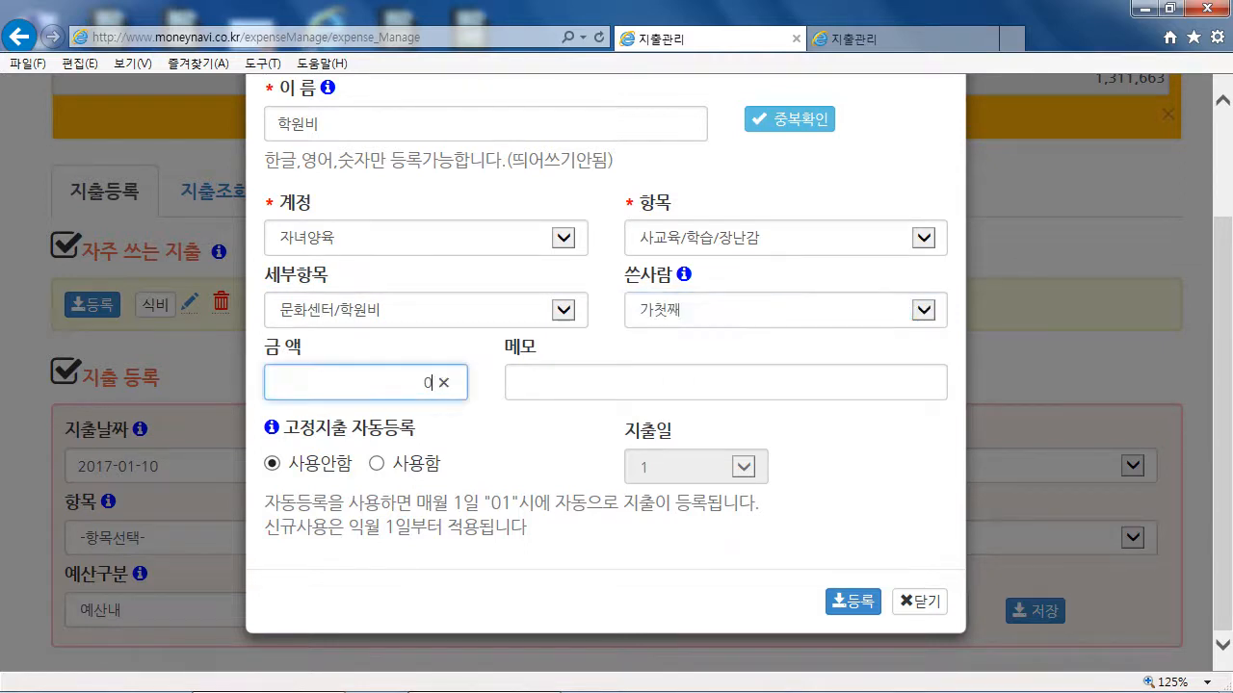
{"action": "key", "text": "BackSpace"}
{"action": "type", "text": "150,000"}
{"action": "key", "text": "Tab"}
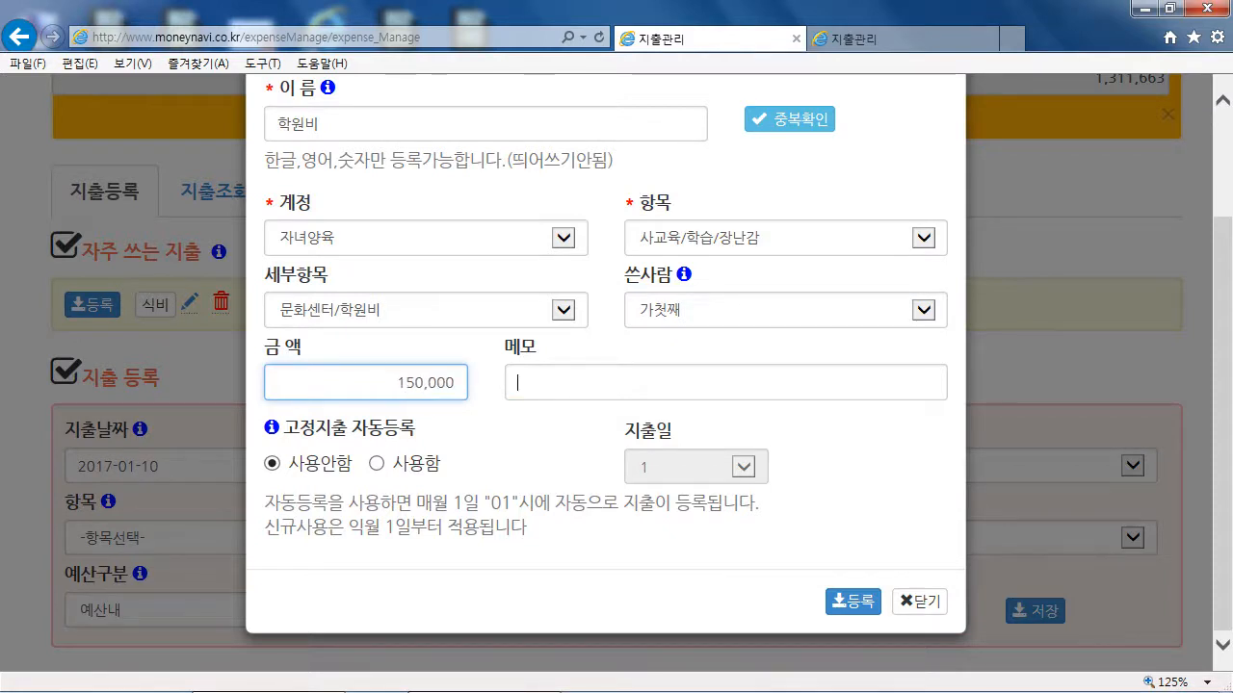
{"action": "type", "text": "첫째"}
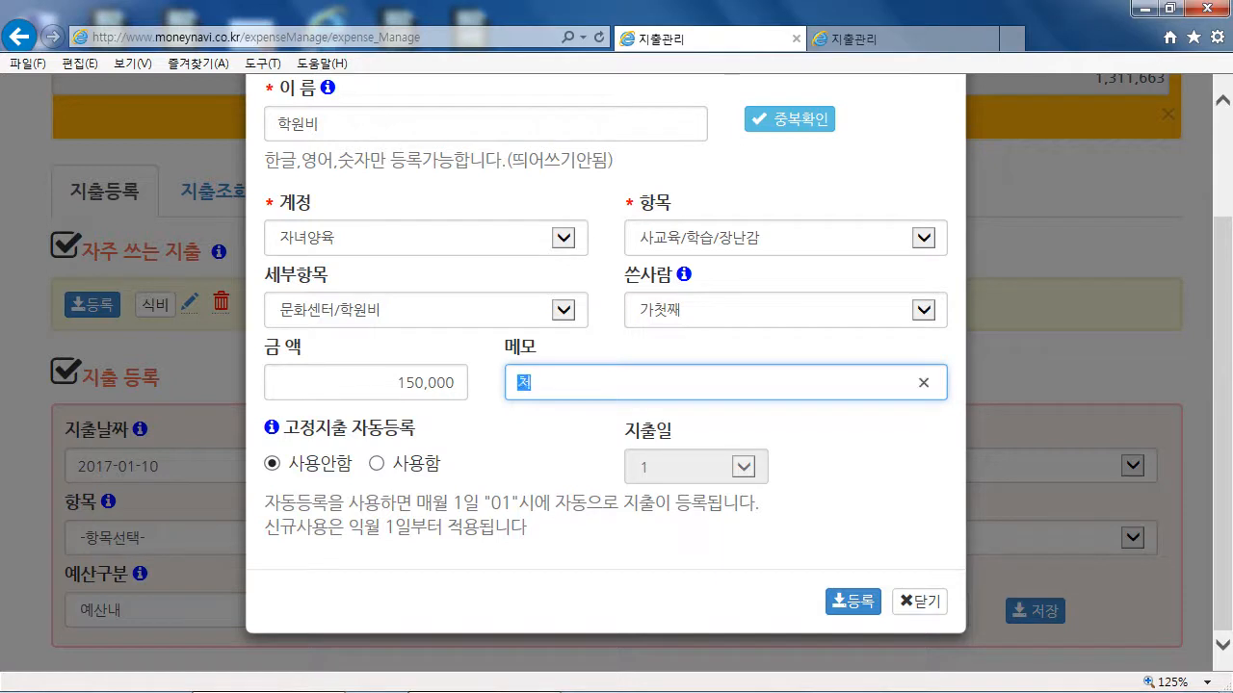
{"action": "type", "text": " 학원비"}
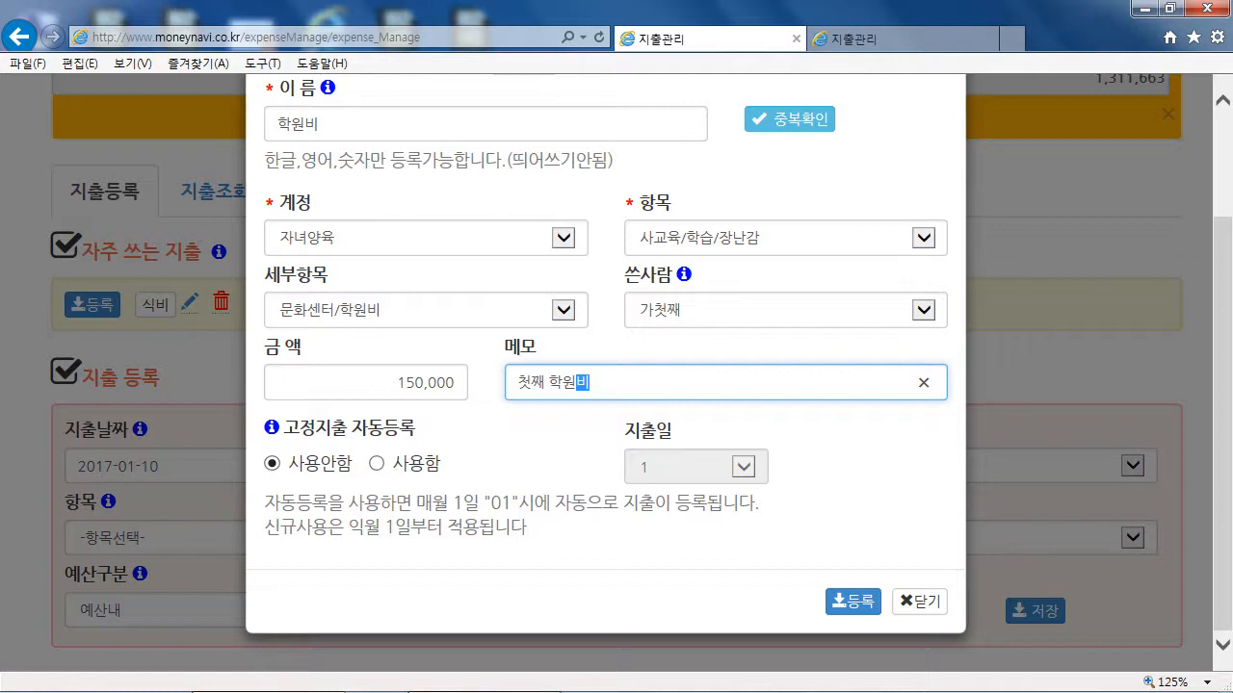
Enable 고정지출 자동등록 for the 학원비 entry with 지출일 set to 10, and register the frequent expense.
{"action": "mouse_move", "coordinate": [272, 428]}
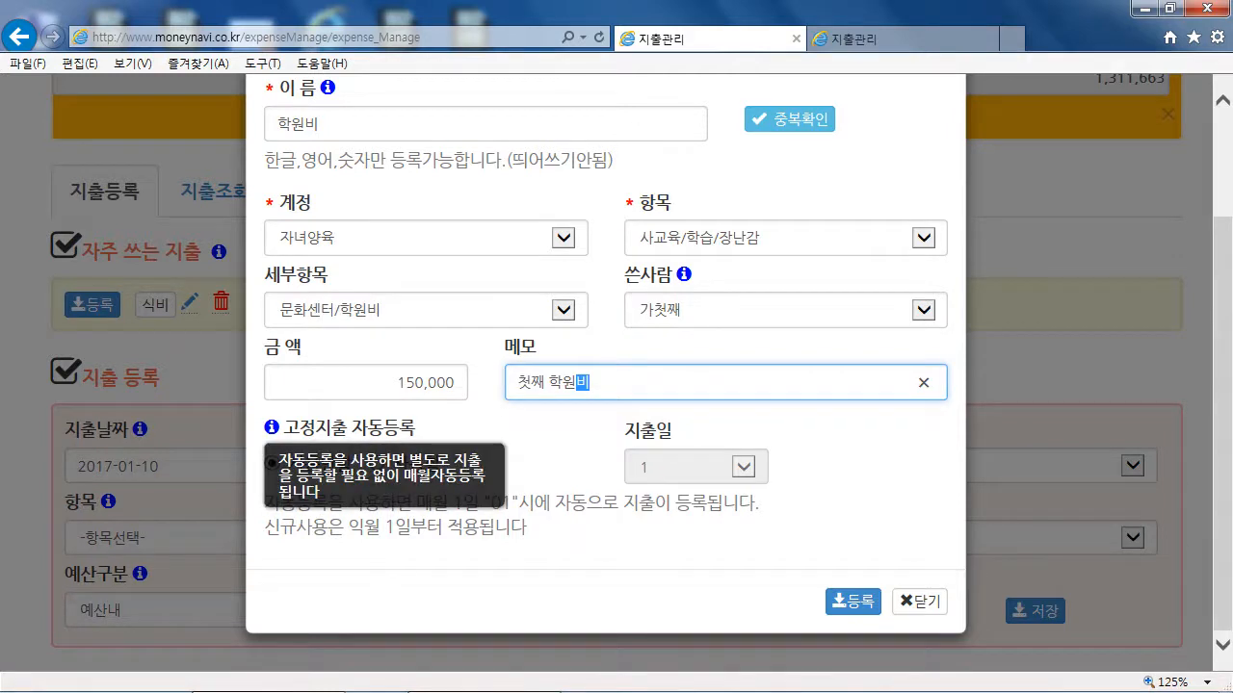
{"action": "left_click", "coordinate": [376, 463]}
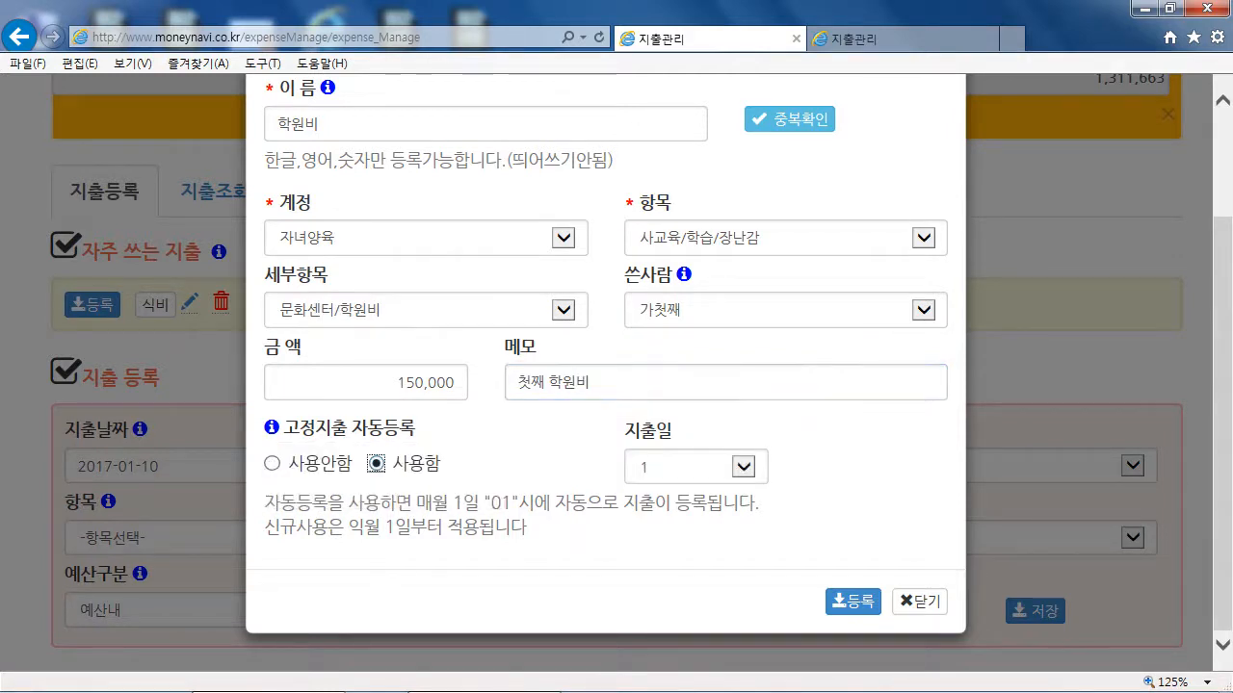
{"action": "left_click", "coordinate": [708, 467]}
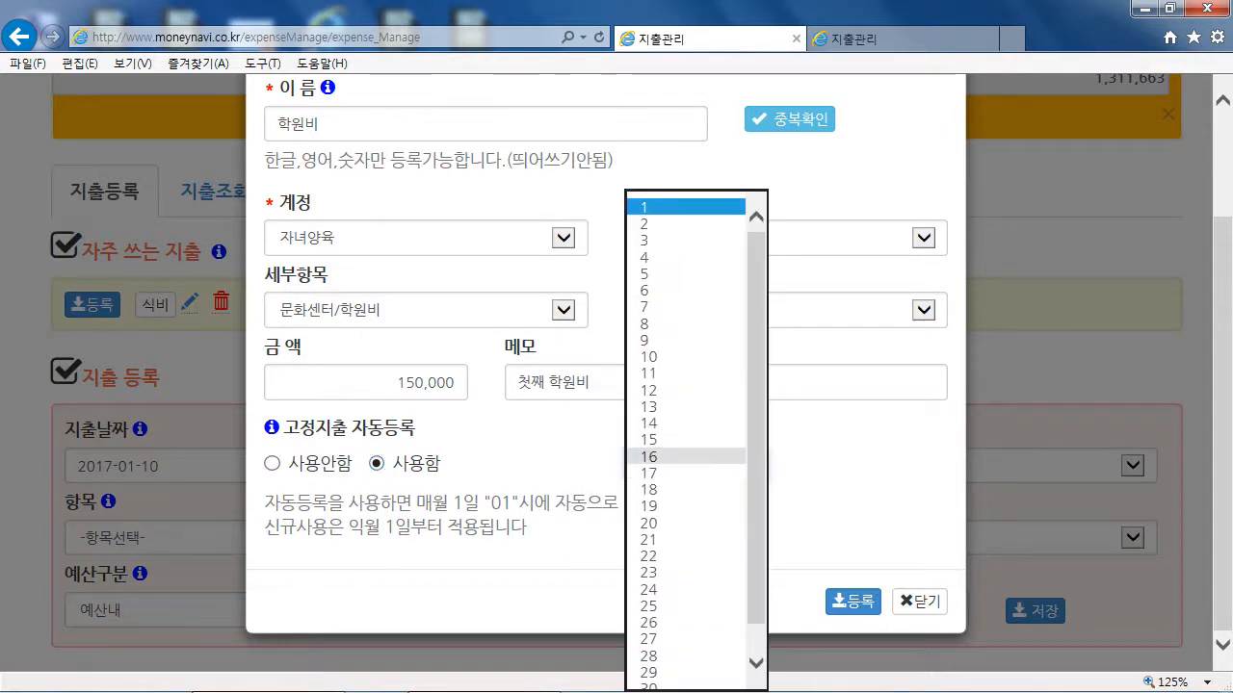
{"action": "left_click", "coordinate": [684, 357]}
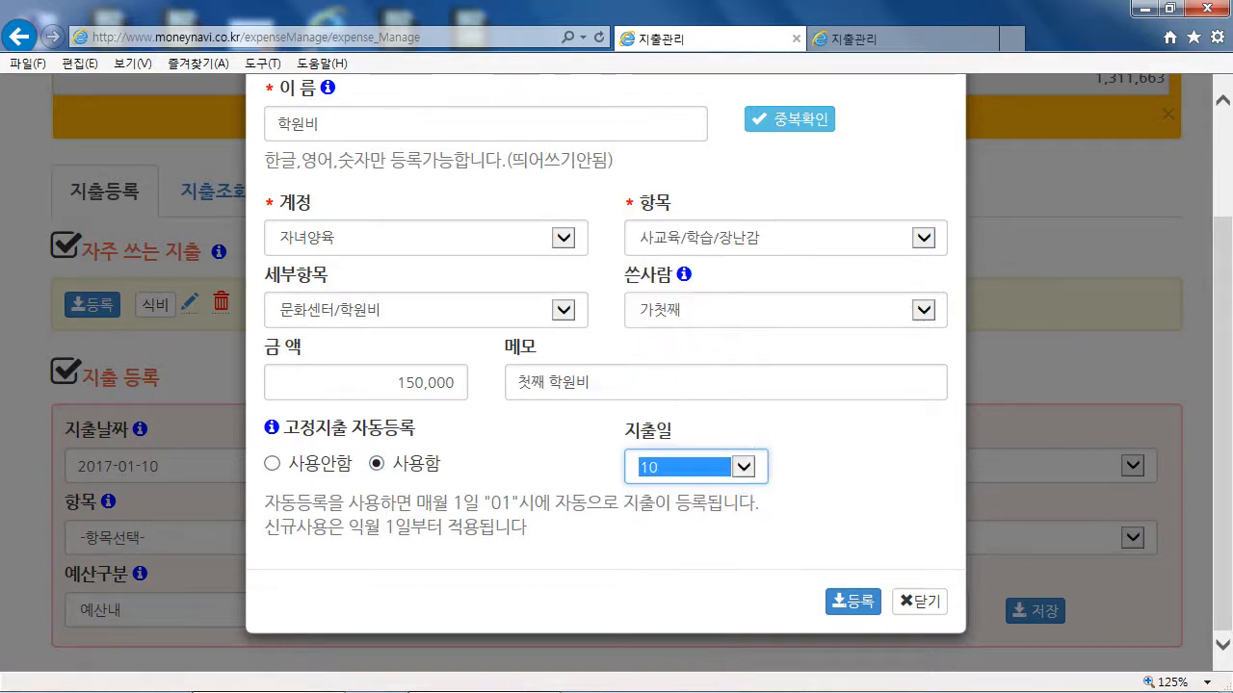
{"action": "left_click", "coordinate": [836, 453]}
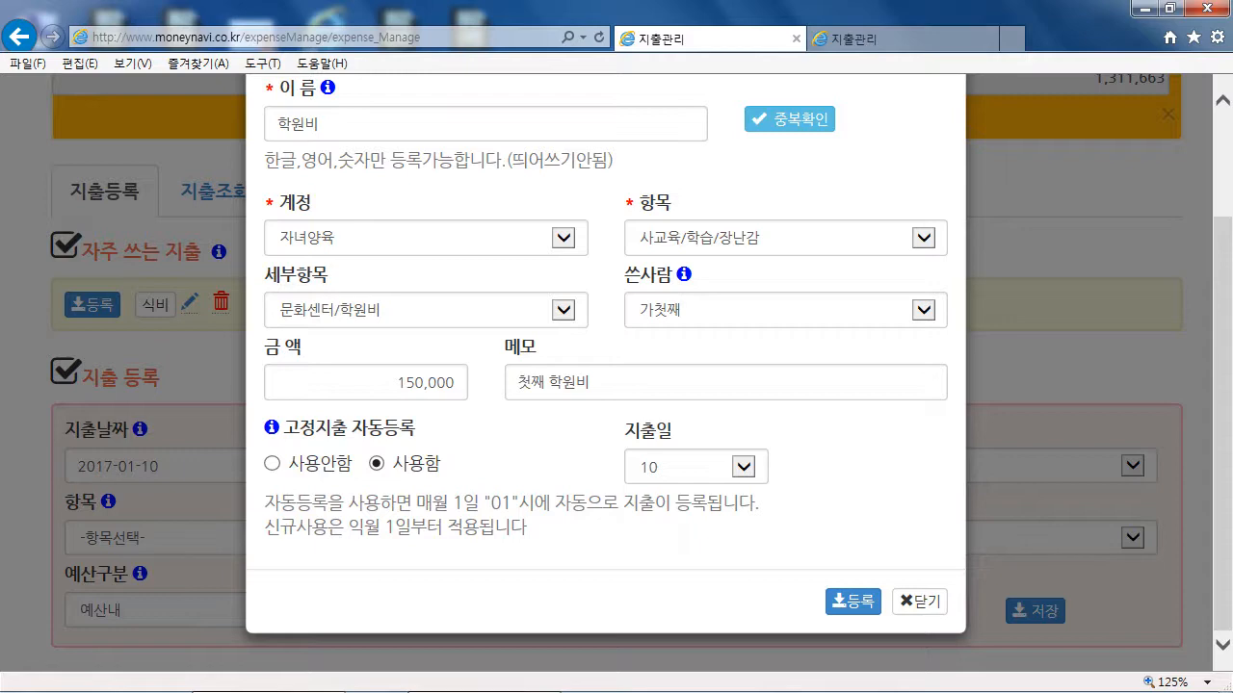
{"action": "left_click", "coordinate": [852, 600]}
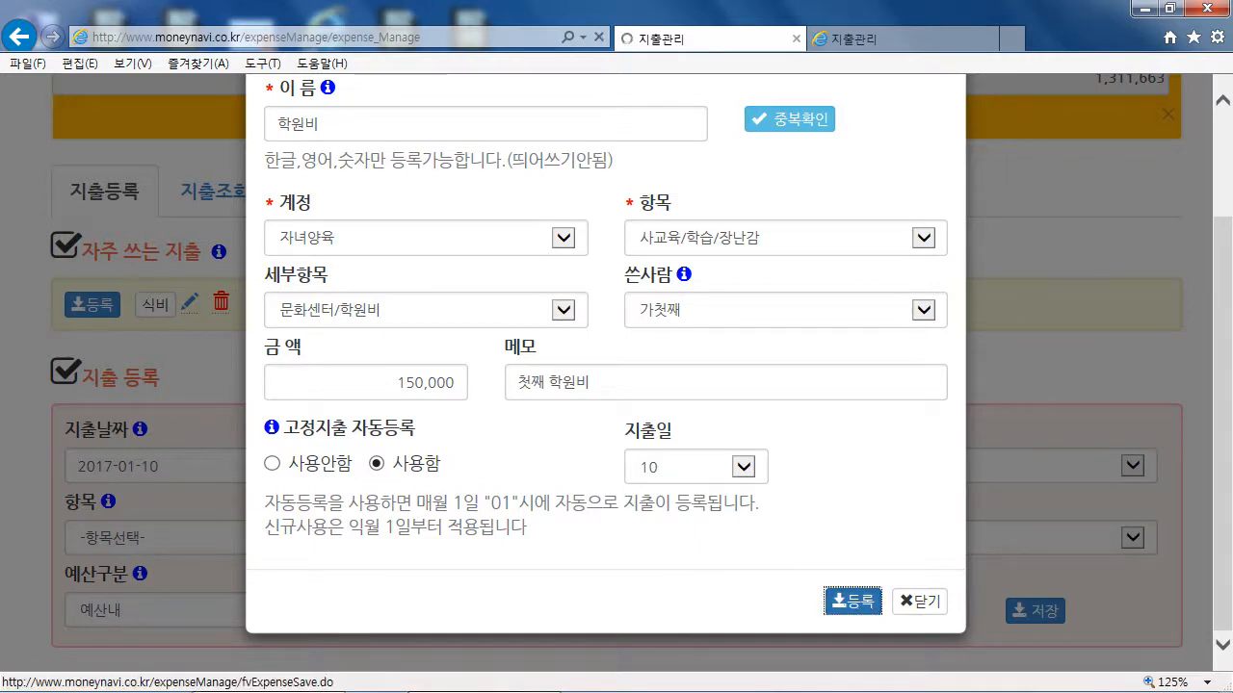
Fill the 지출 등록 form from the 식비 frequent expense and set its amount to 10,000.
{"action": "scroll", "coordinate": [616, 374], "scroll_direction": "down", "scroll_amount": 4}
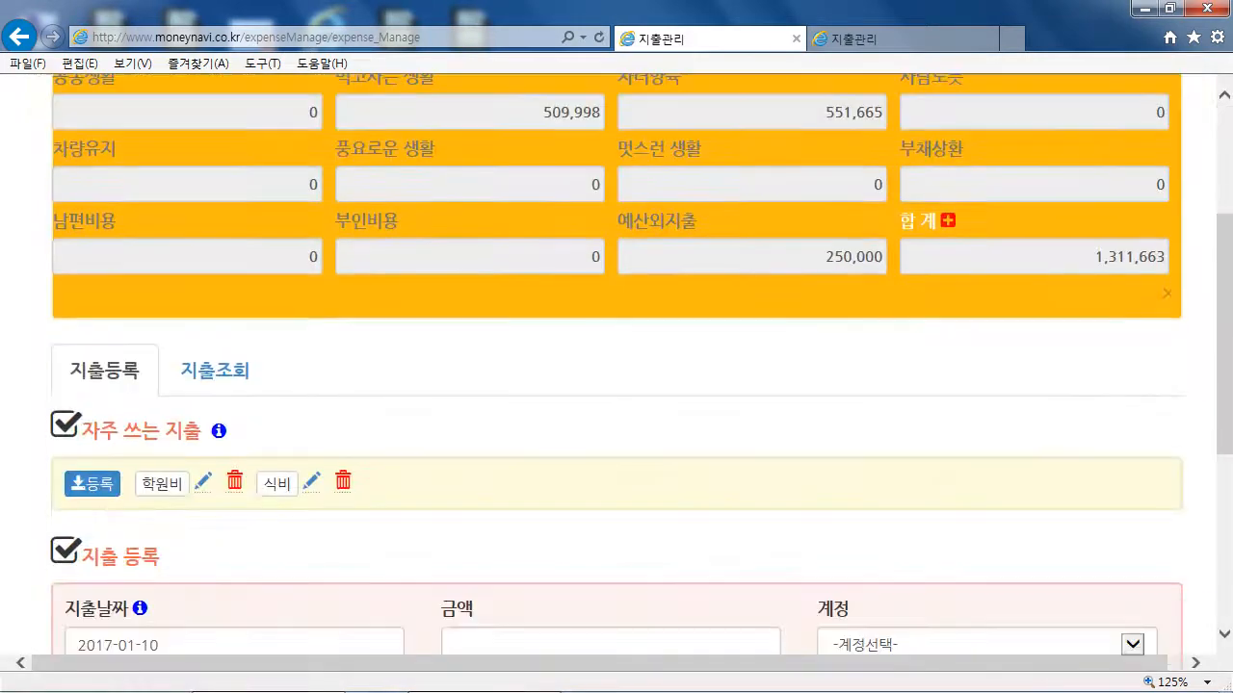
{"action": "scroll", "coordinate": [219, 344], "scroll_direction": "down", "scroll_amount": 2}
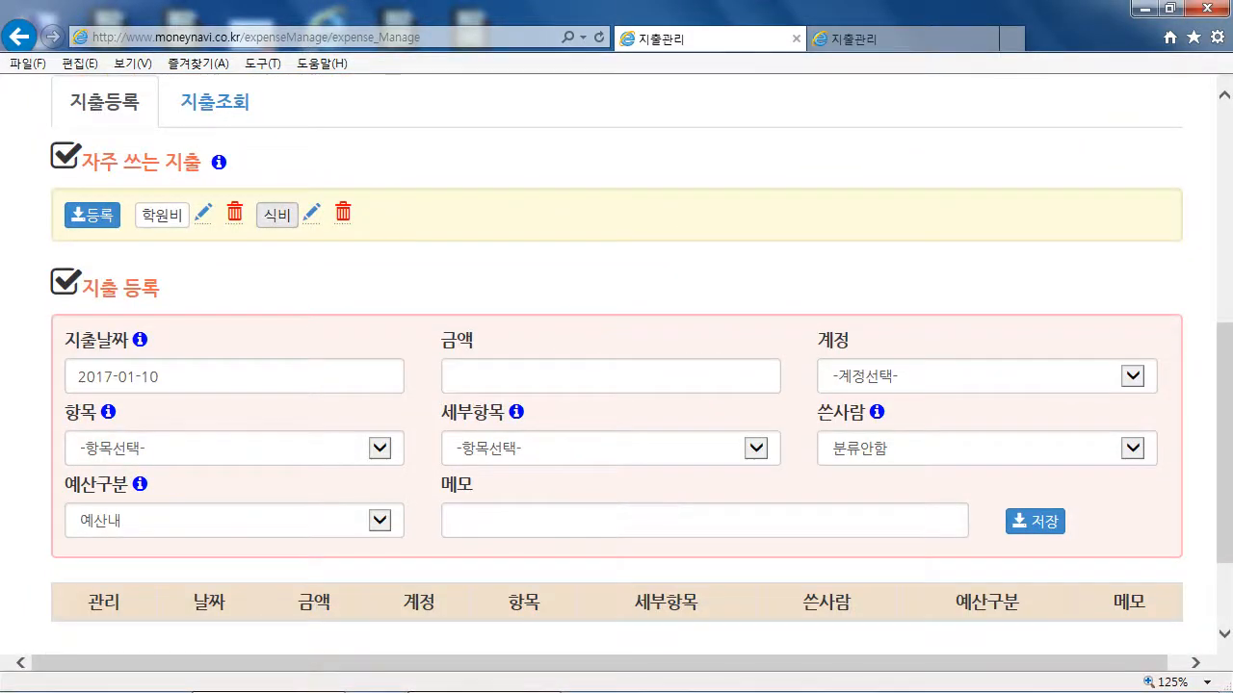
{"action": "left_click", "coordinate": [277, 215]}
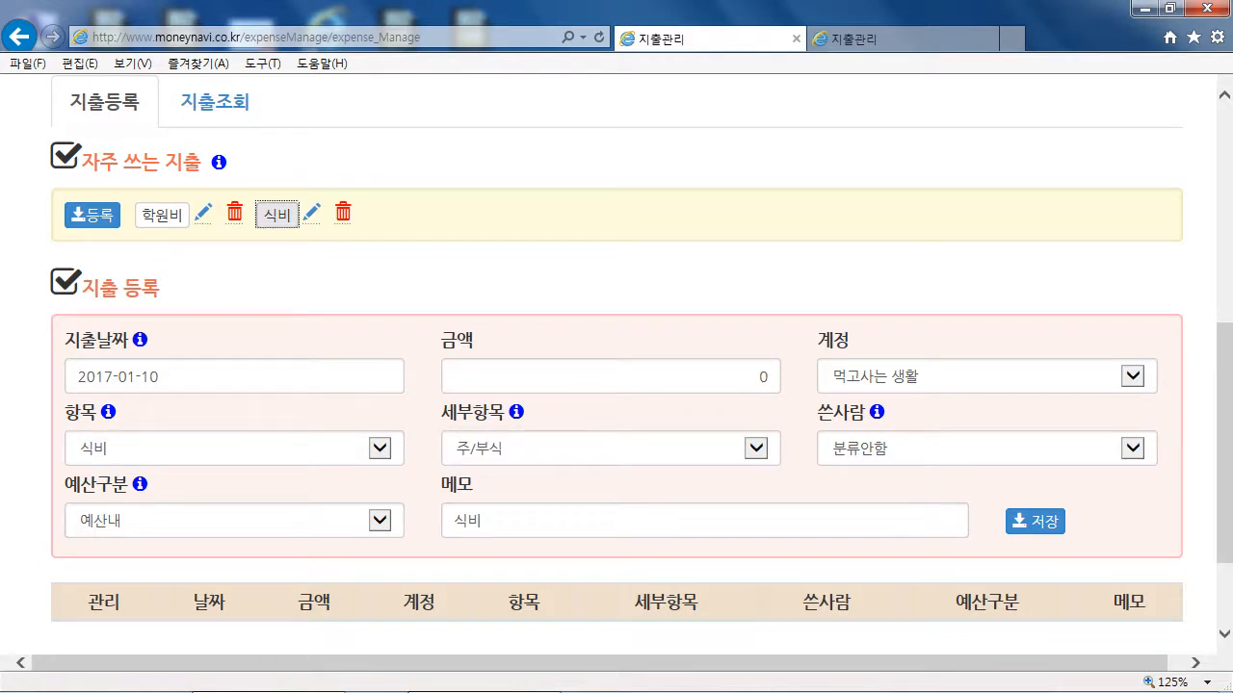
{"action": "left_click", "coordinate": [740, 377]}
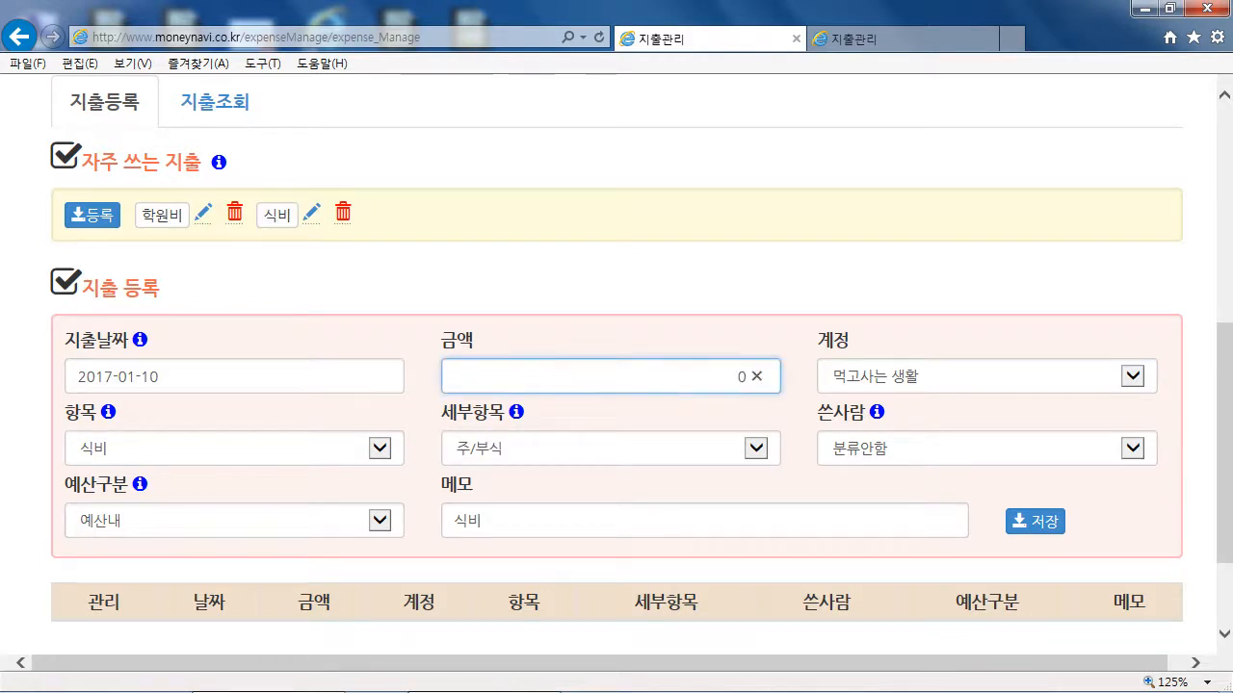
{"action": "scroll", "coordinate": [741, 376], "scroll_direction": "up", "scroll_amount": 4}
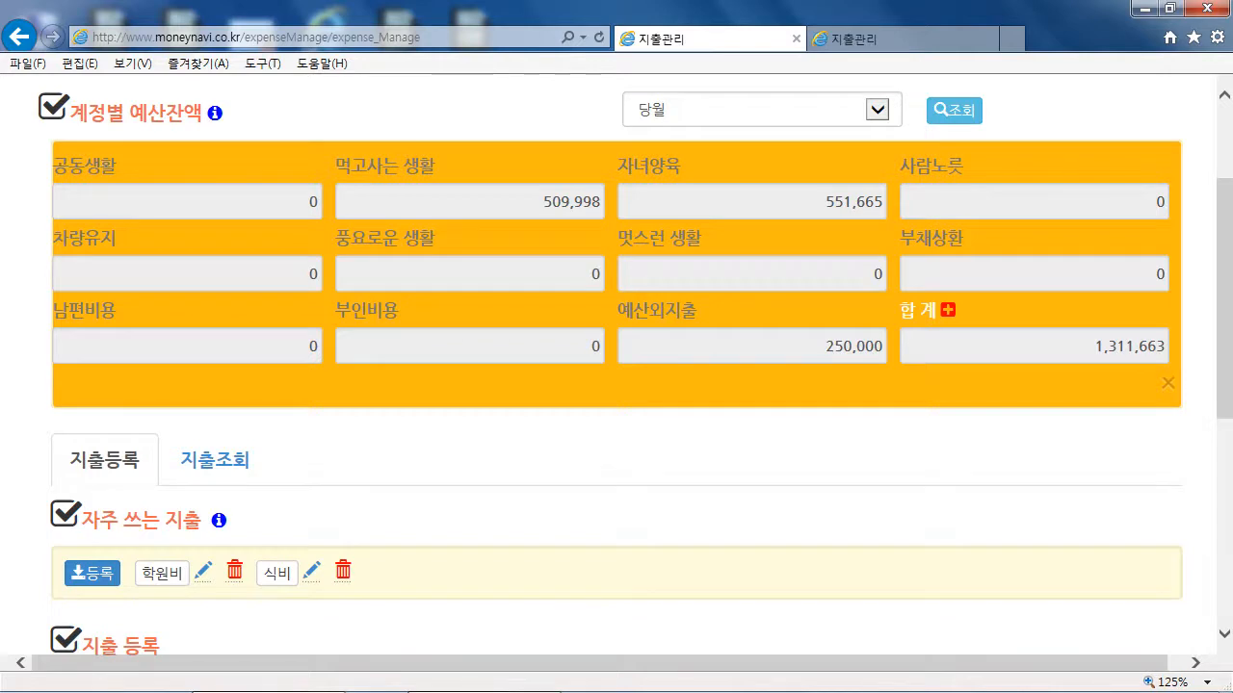
{"action": "scroll", "coordinate": [739, 556], "scroll_direction": "down", "scroll_amount": 2}
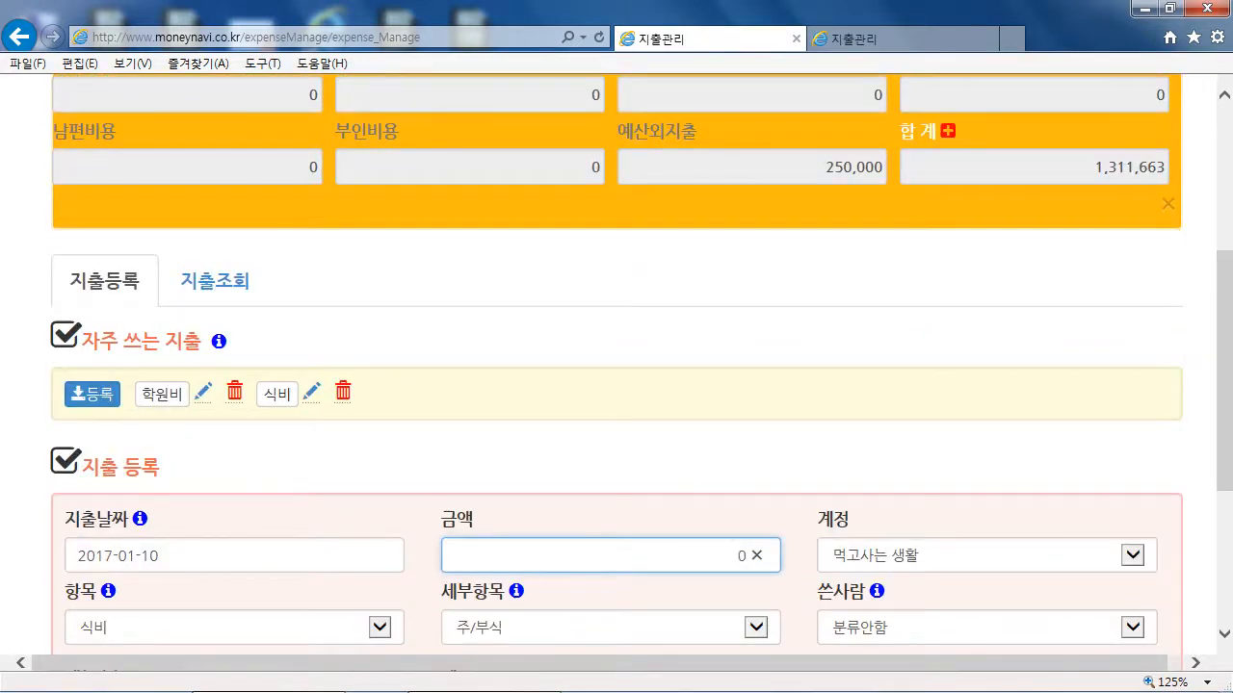
{"action": "type", "text": "100000"}
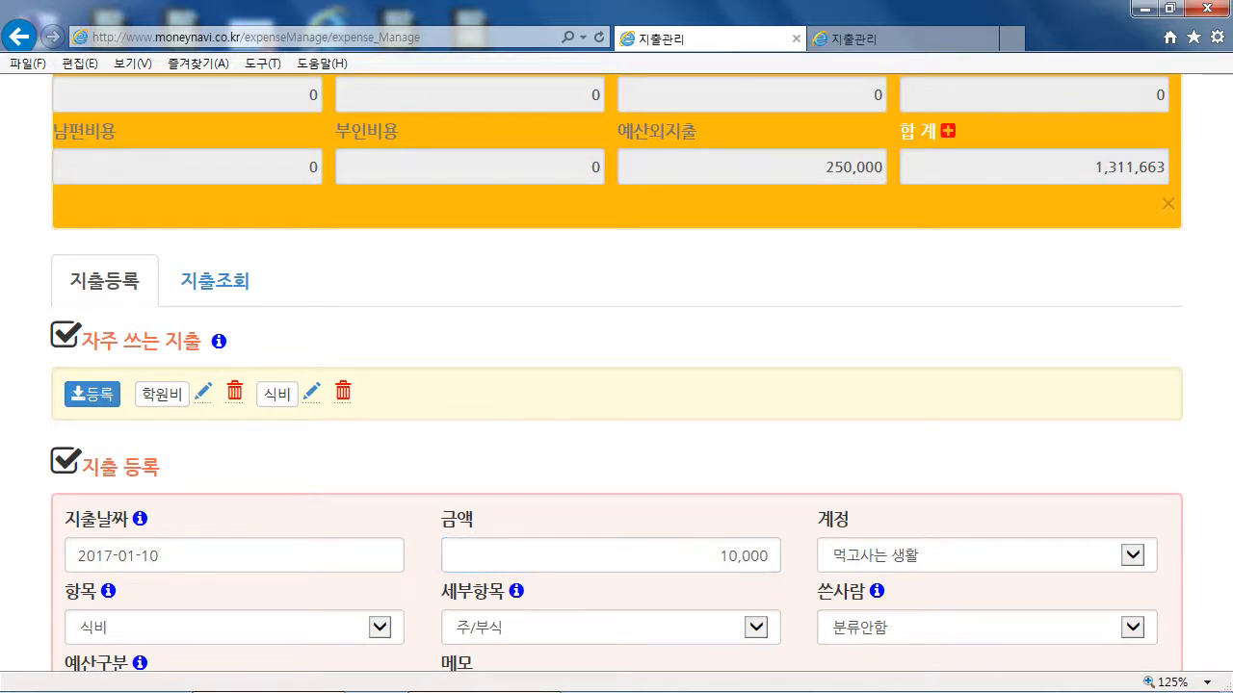
Save the 식비 expense and acknowledge the confirmation message.
{"action": "scroll", "coordinate": [616, 385], "scroll_direction": "down", "scroll_amount": 3}
{"action": "scroll", "coordinate": [1034, 433], "scroll_direction": "down", "scroll_amount": 1}
{"action": "left_click", "coordinate": [1034, 372]}
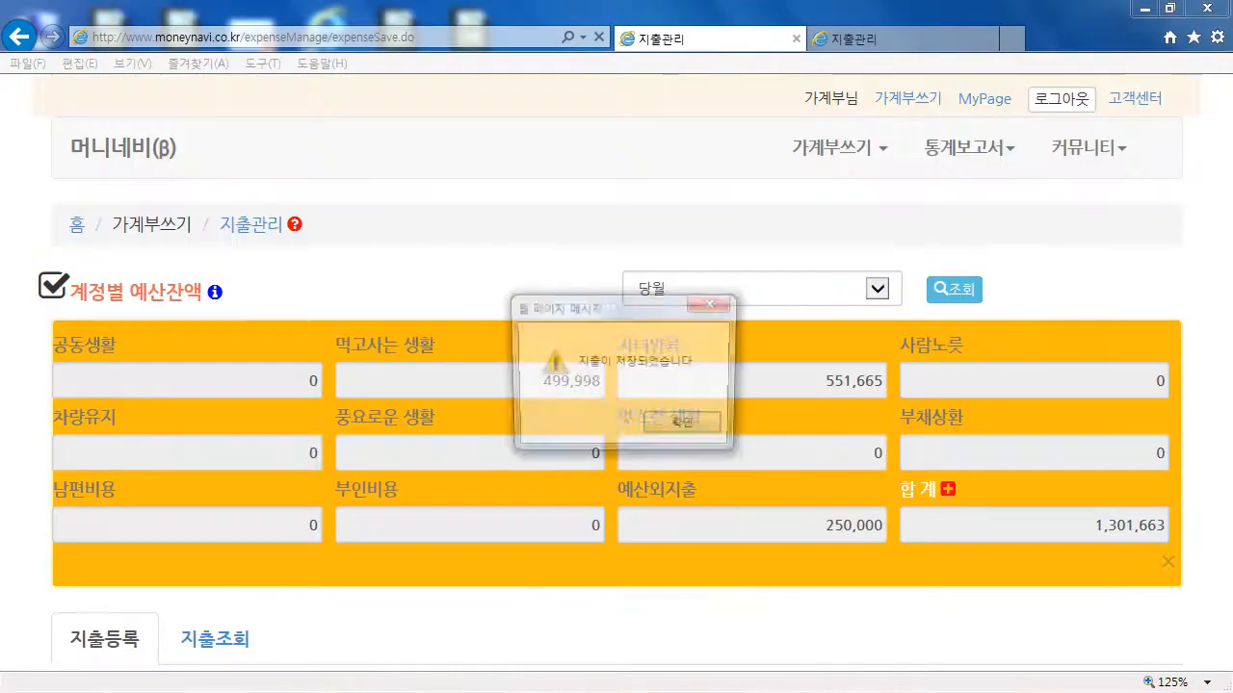
{"action": "left_click", "coordinate": [685, 427]}
{"action": "scroll", "coordinate": [686, 427], "scroll_direction": "down", "scroll_amount": 2}
{"action": "scroll", "coordinate": [686, 427], "scroll_direction": "down", "scroll_amount": 4}
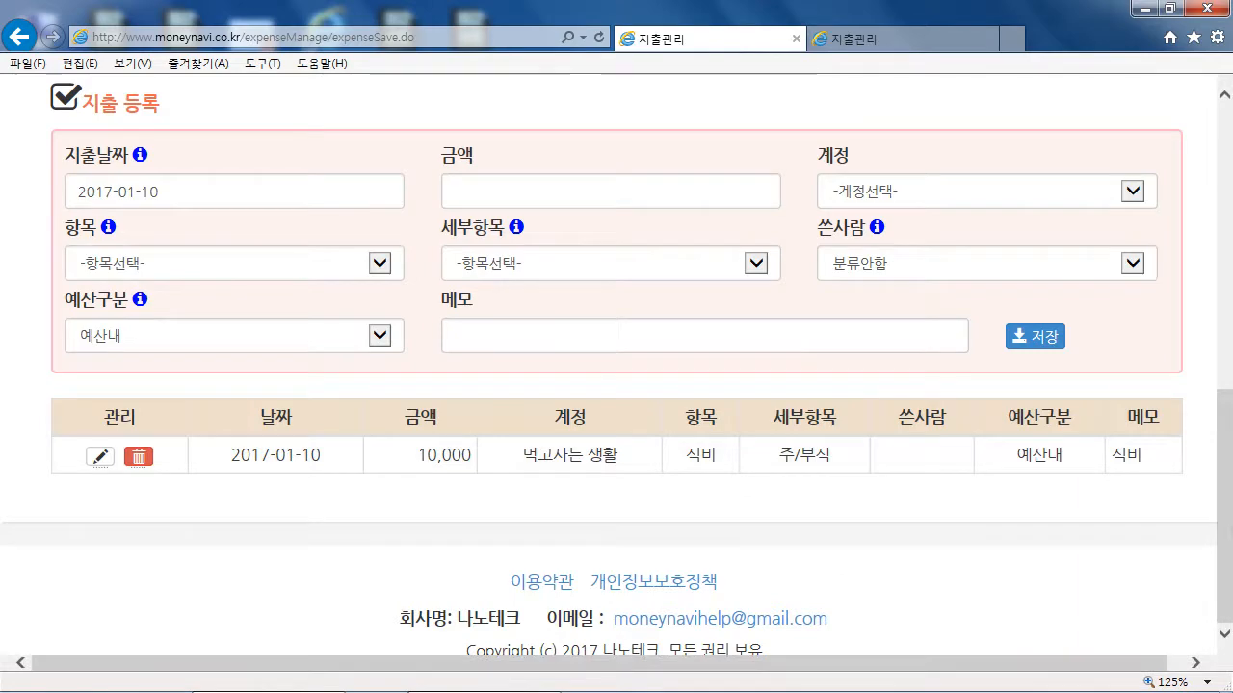
Fill the 지출 등록 form from the 학원비 frequent expense.
{"action": "scroll", "coordinate": [616, 366], "scroll_direction": "up", "scroll_amount": 6}
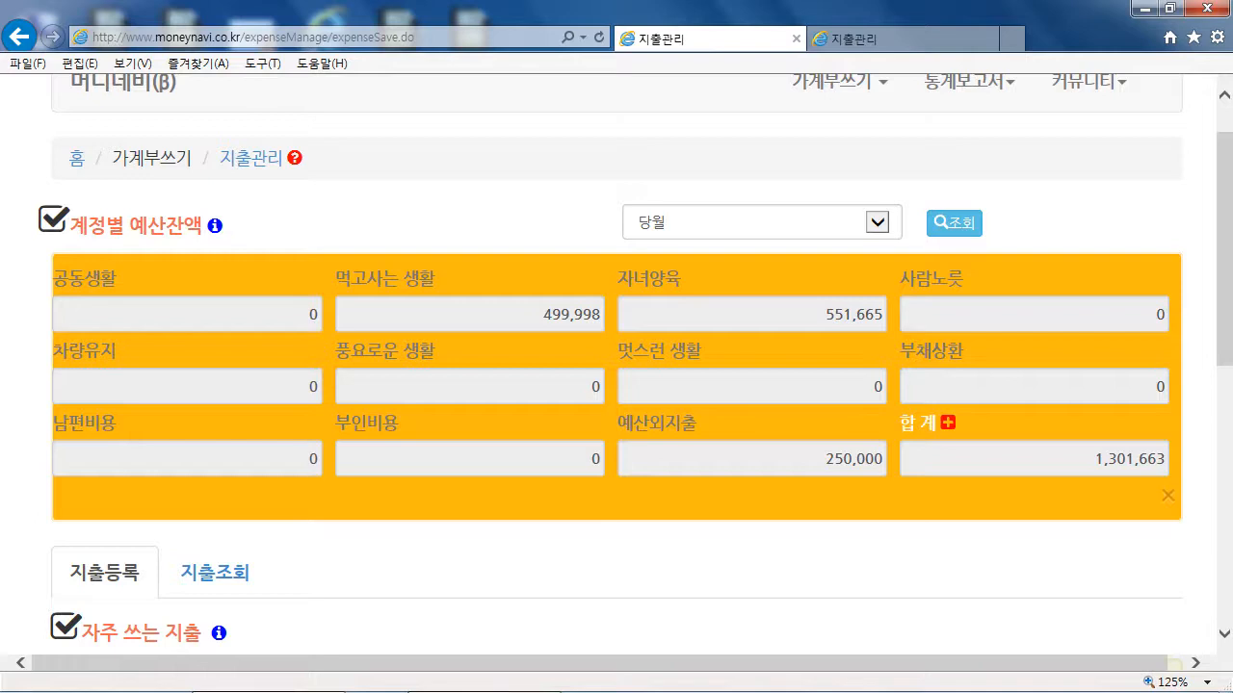
{"action": "scroll", "coordinate": [617, 366], "scroll_direction": "down", "scroll_amount": 5}
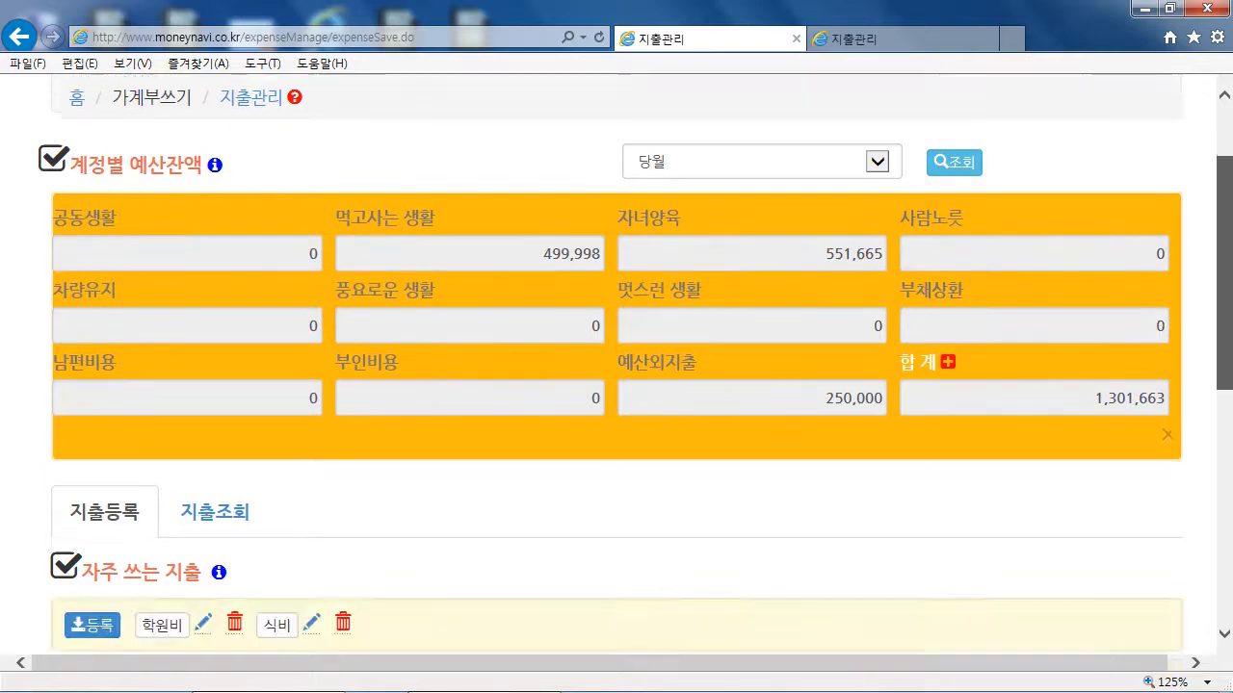
{"action": "left_click", "coordinate": [161, 323]}
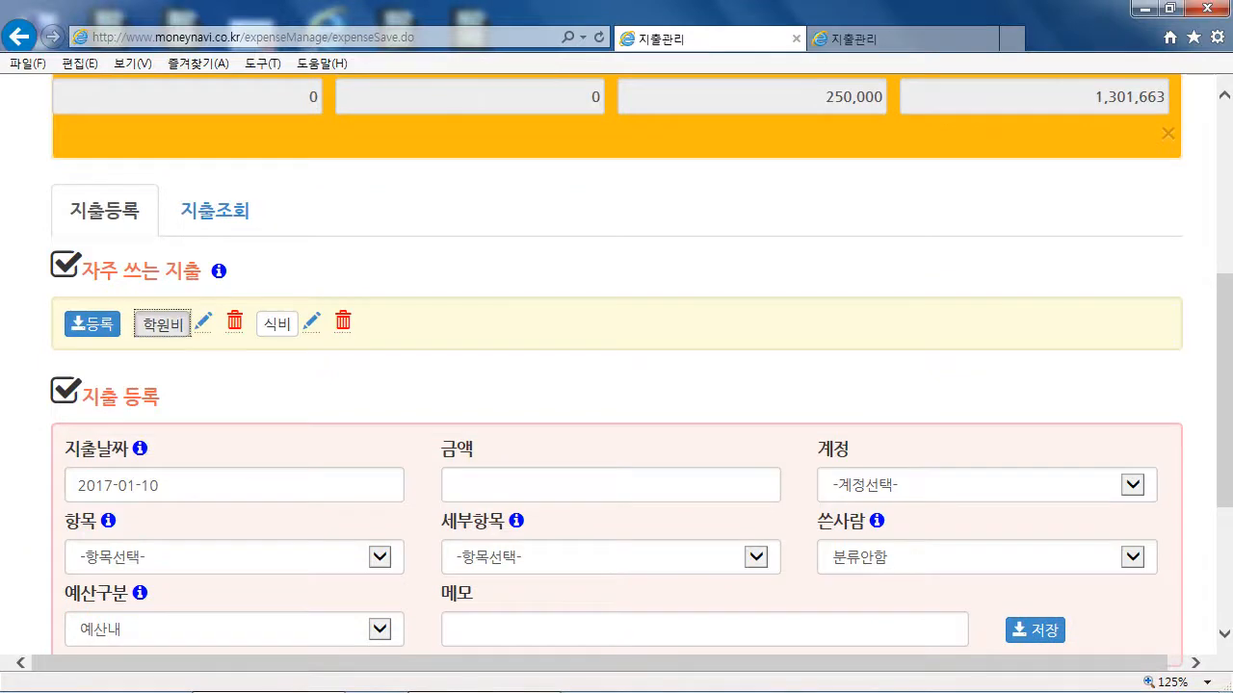
{"action": "scroll", "coordinate": [617, 366], "scroll_direction": "down", "scroll_amount": 3}
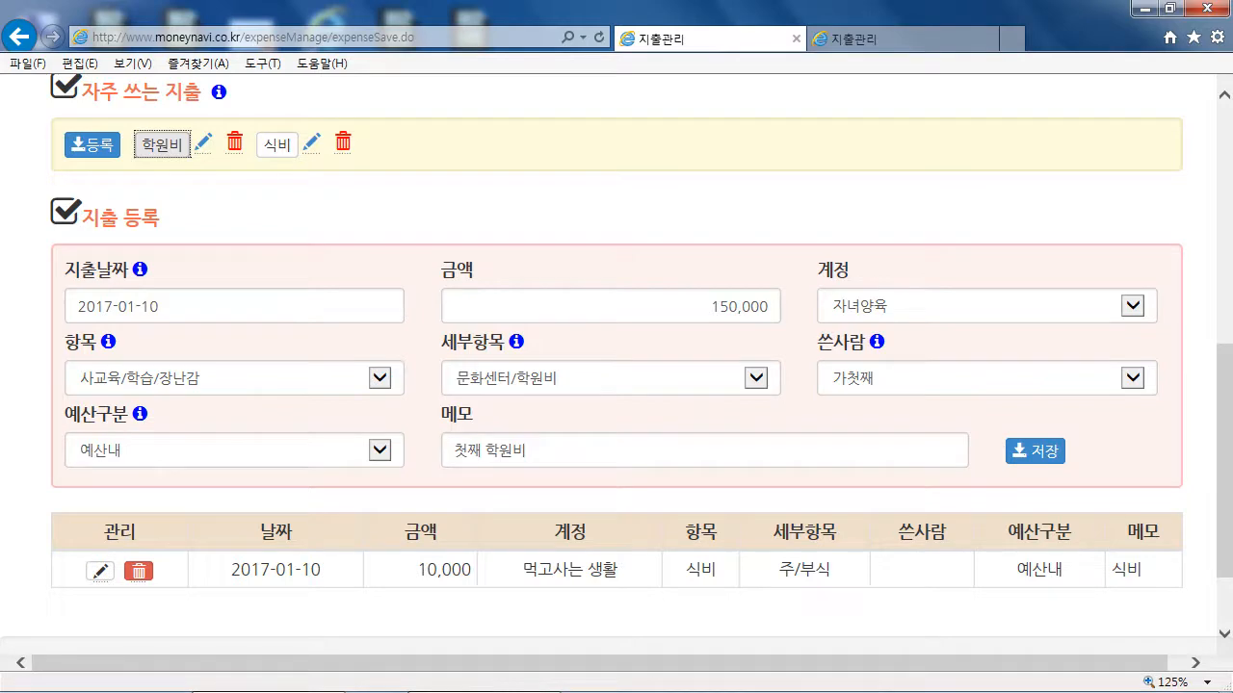
{"action": "scroll", "coordinate": [616, 370], "scroll_direction": "up", "scroll_amount": 4}
{"action": "scroll", "coordinate": [616, 370], "scroll_direction": "down", "scroll_amount": 4}
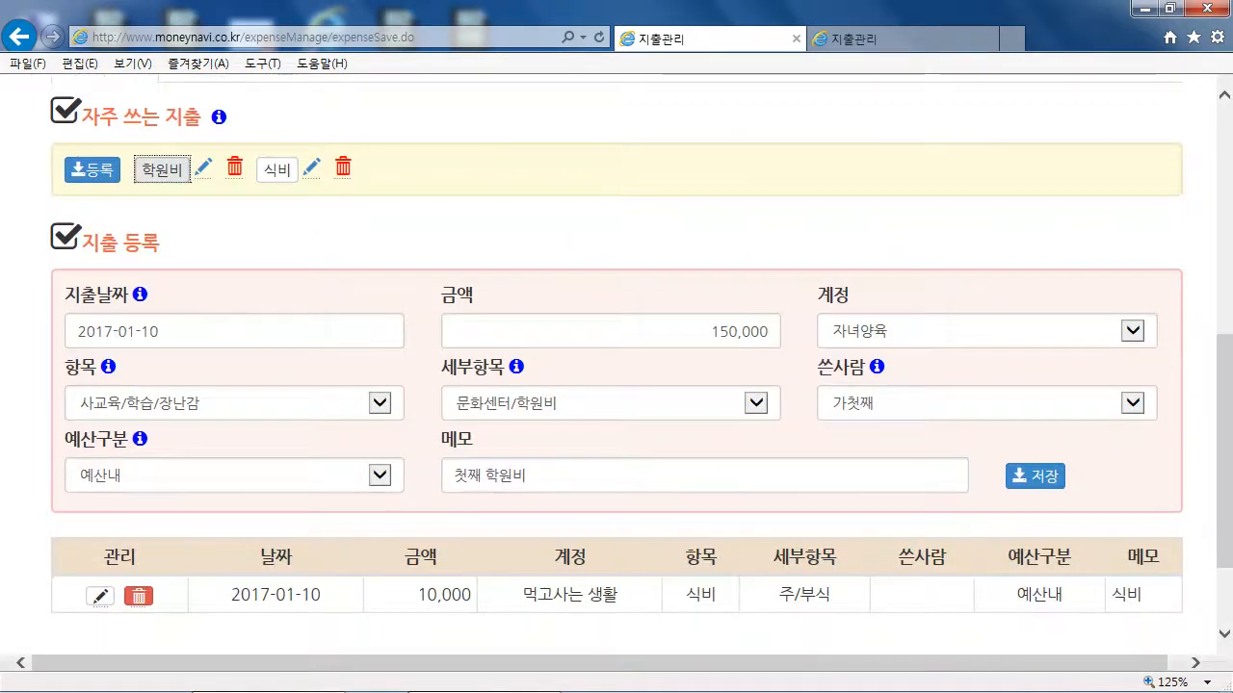
Set the 학원비 expense's amount to 50,000.
{"action": "left_click", "coordinate": [740, 332]}
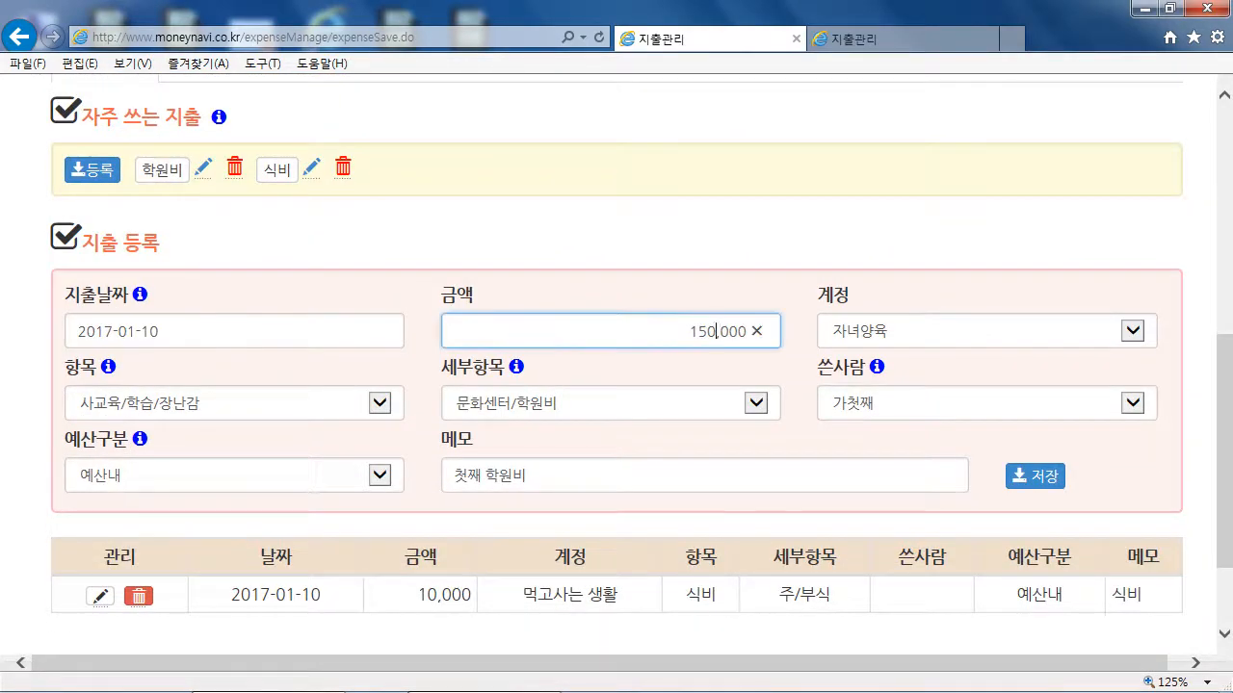
{"action": "key", "text": "BackSpace"}
{"action": "key", "text": "BackSpace"}
{"action": "key", "text": "BackSpace"}
{"action": "type", "text": "50"}
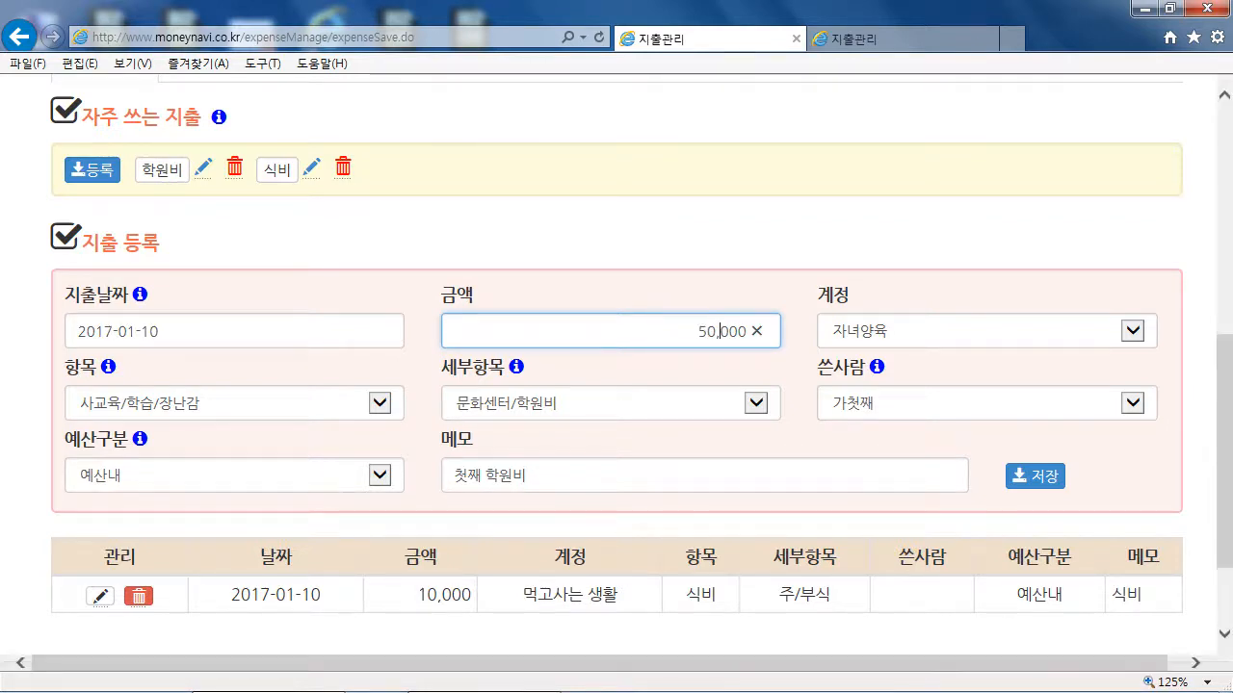
Assign the second child as 쓴사람 and change the memo to 둘째 학원비.
{"action": "left_click", "coordinate": [986, 403]}
{"action": "left_click", "coordinate": [963, 386]}
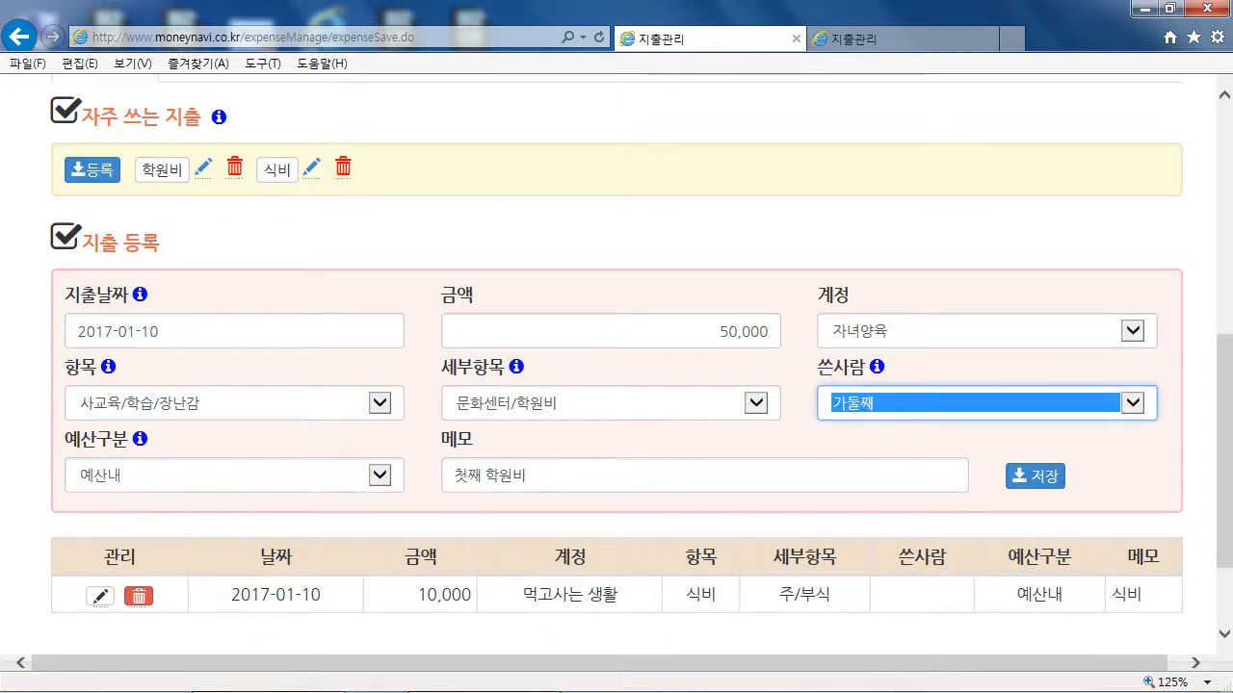
{"action": "double_click", "coordinate": [467, 476]}
{"action": "type", "text": "둘"}
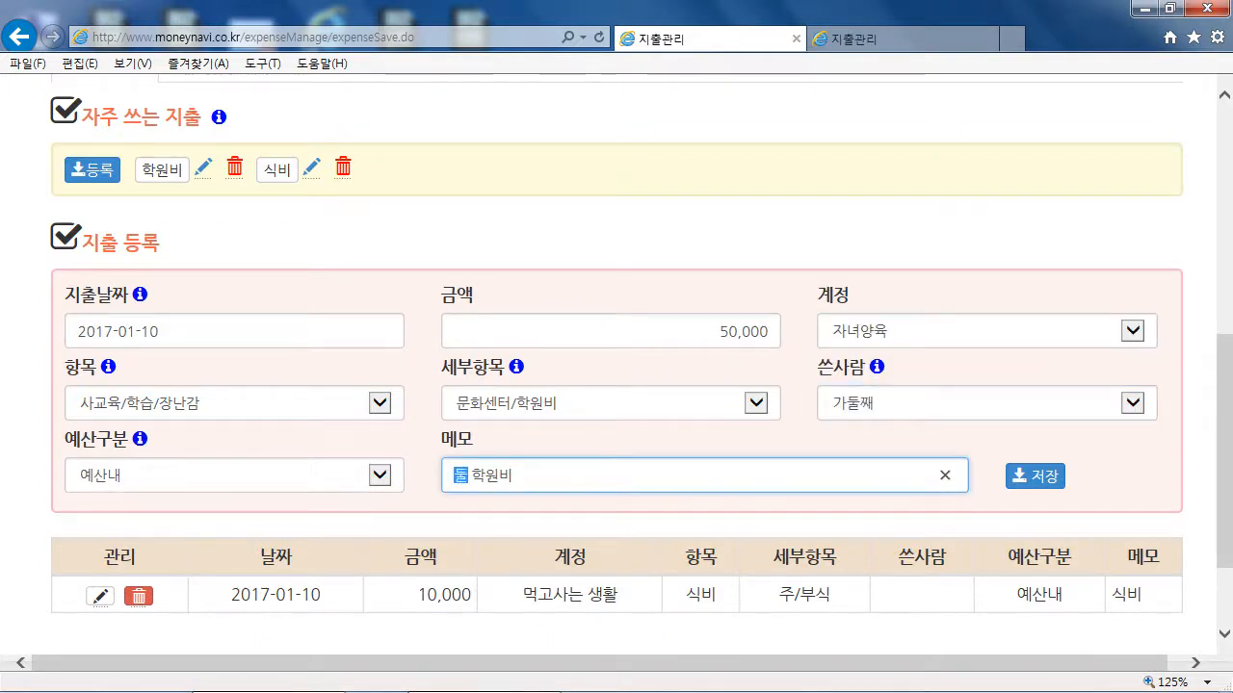
{"action": "type", "text": "째"}
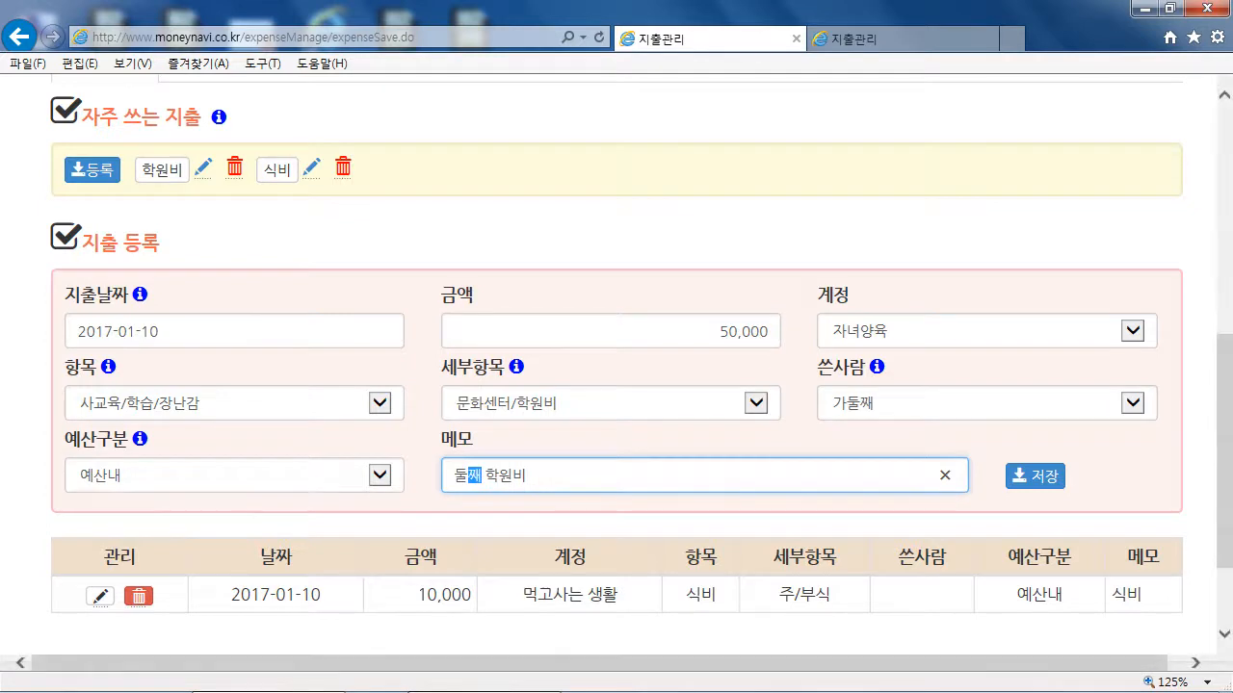
Set the 지출날짜 of the 둘째 학원비 expense to 2017-01-05 and save the expense.
{"action": "left_click", "coordinate": [260, 332]}
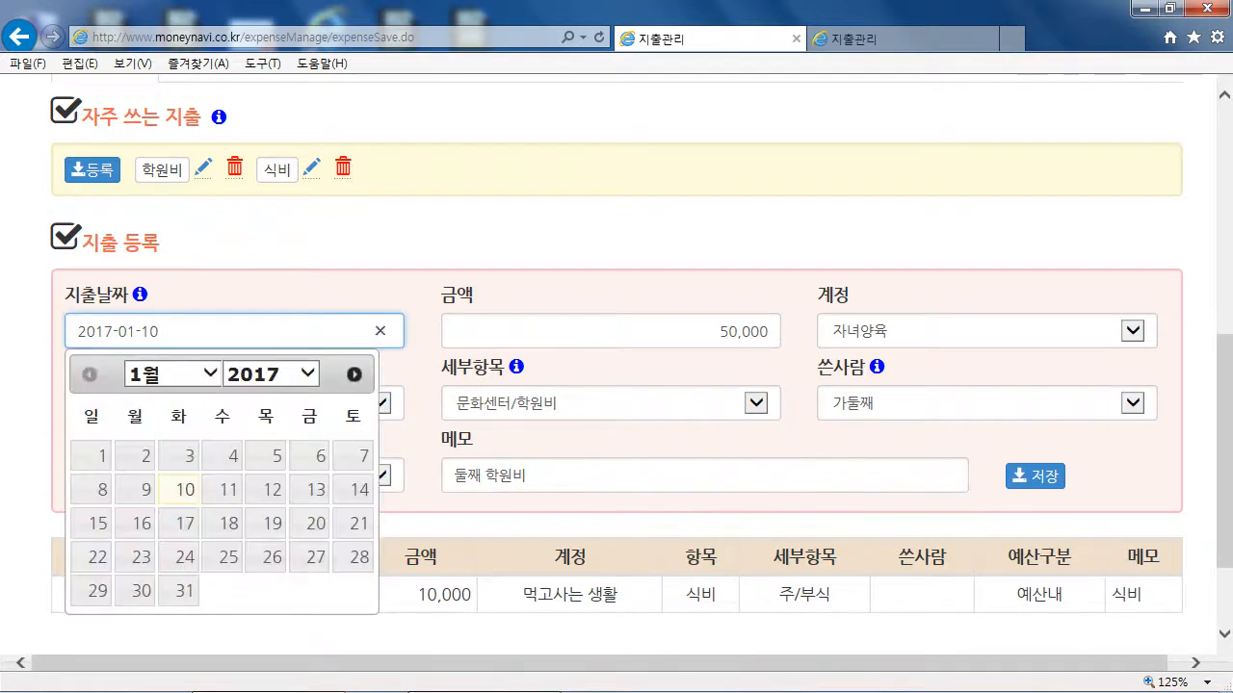
{"action": "left_click", "coordinate": [265, 456]}
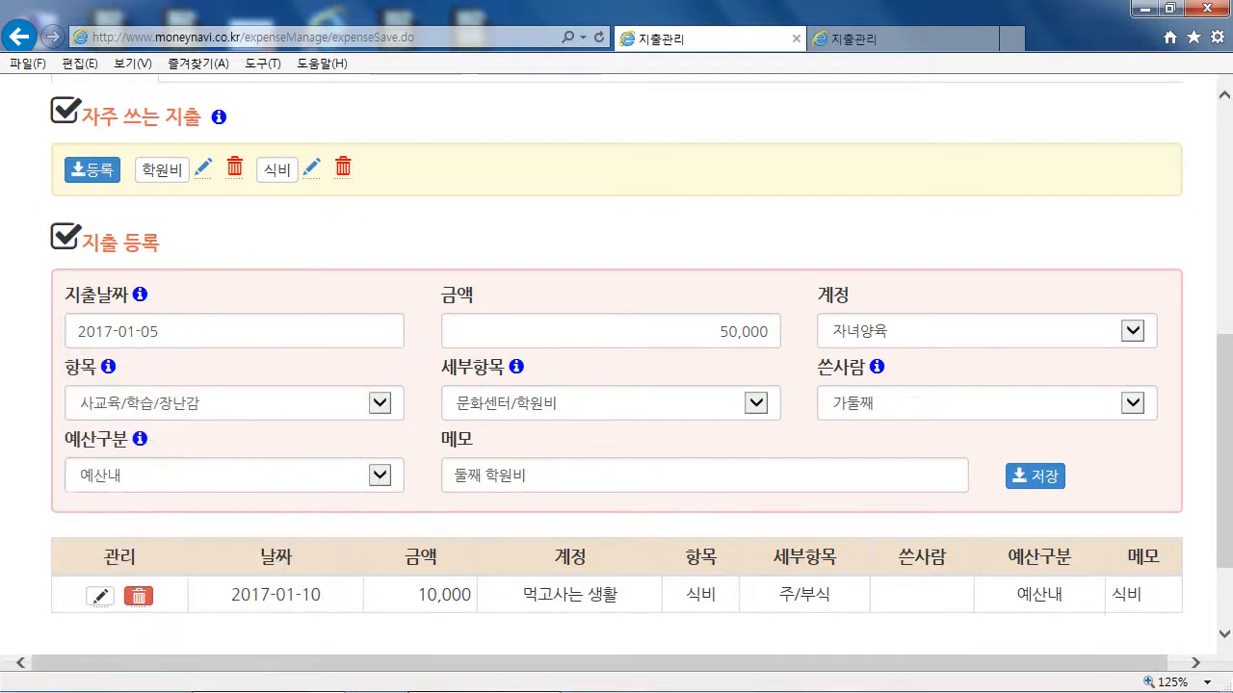
{"action": "left_click", "coordinate": [1035, 475]}
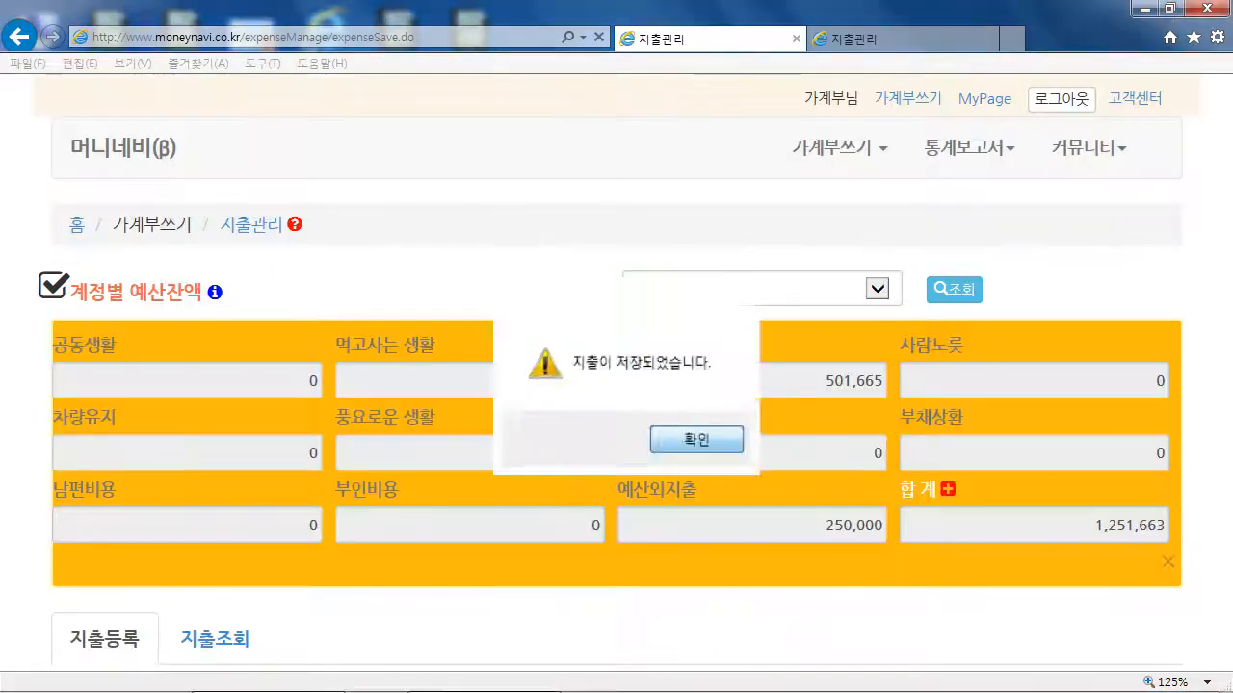
{"action": "key", "text": "Return"}
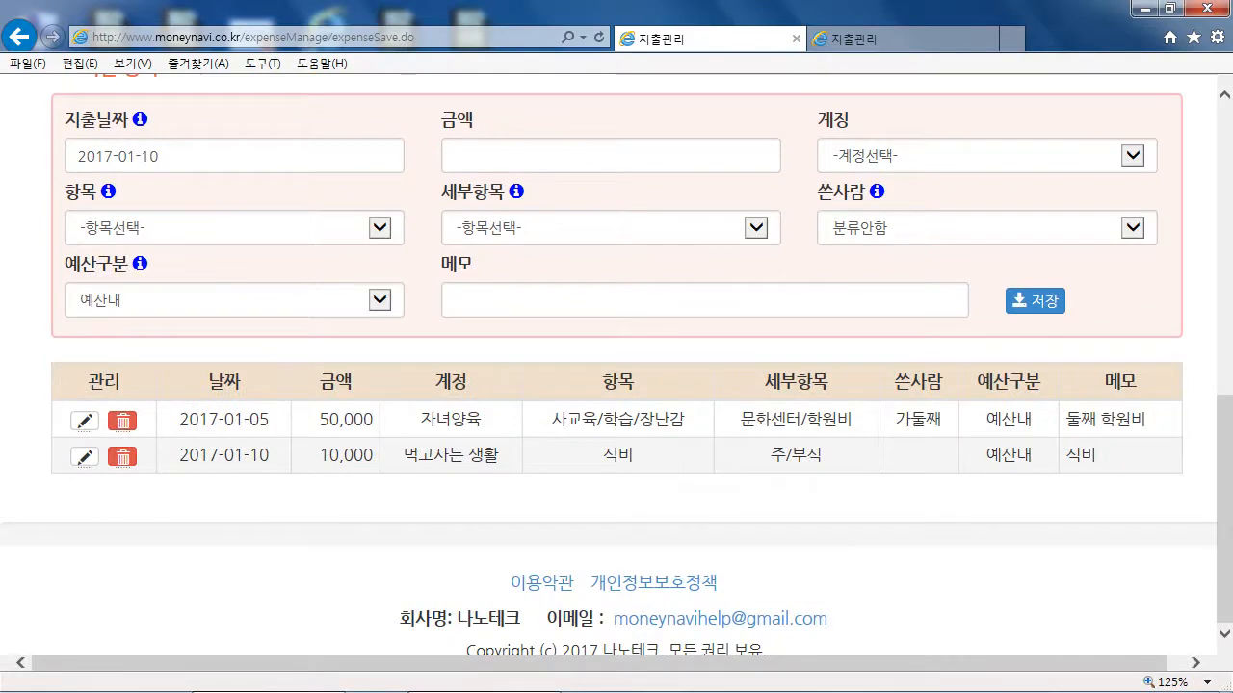
Start a new expense in the 지출 등록 form with the amount 300,000 under the 먹고사는 생활 account.
{"action": "left_click_drag", "start_coordinate": [1224, 509], "coordinate": [1224, 220]}
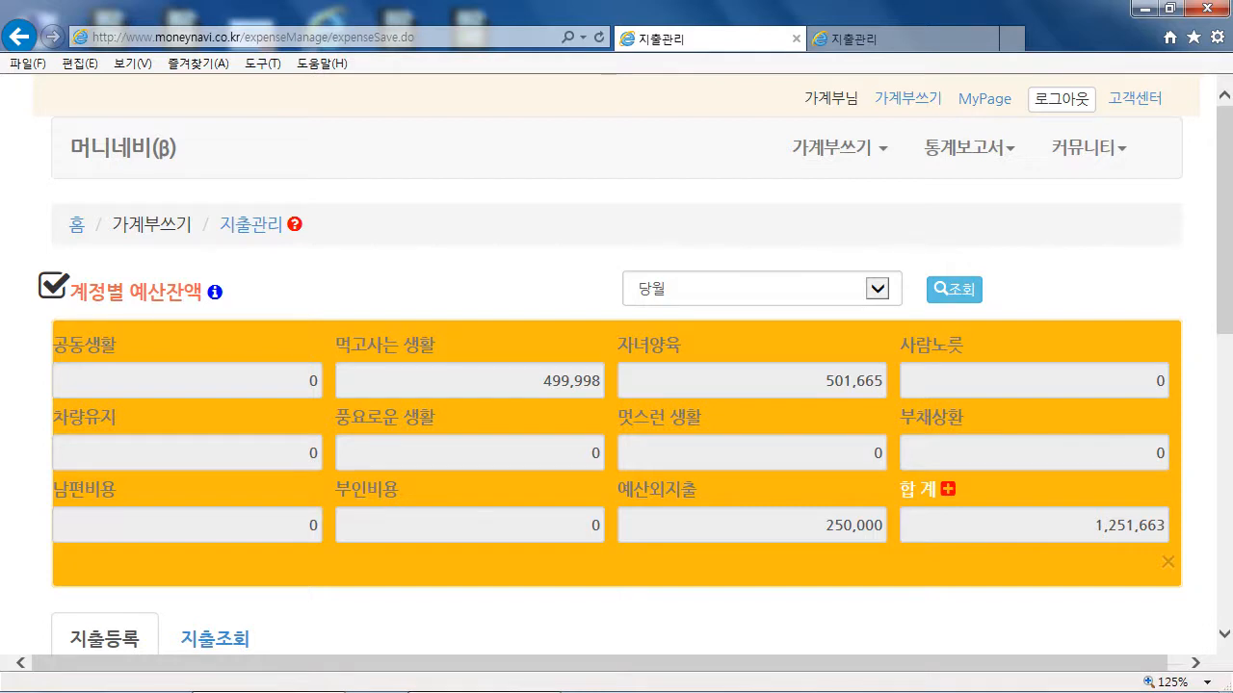
{"action": "left_click_drag", "start_coordinate": [1224, 220], "coordinate": [1224, 429]}
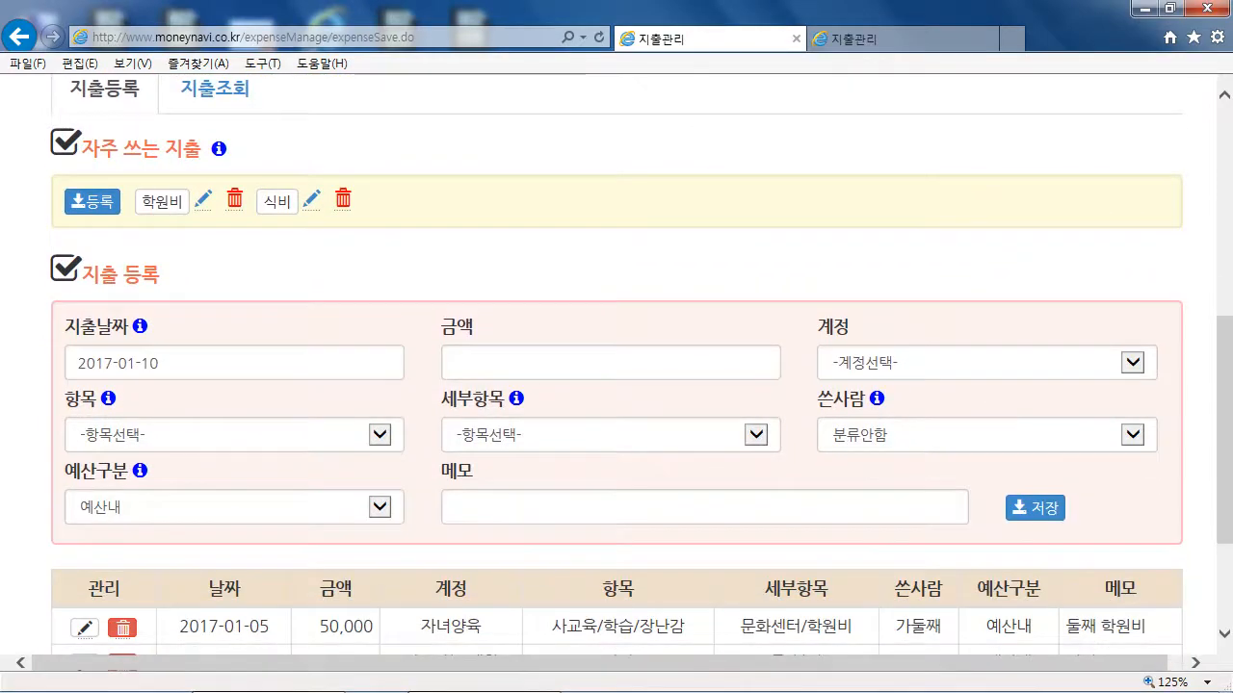
{"action": "left_click", "coordinate": [766, 362]}
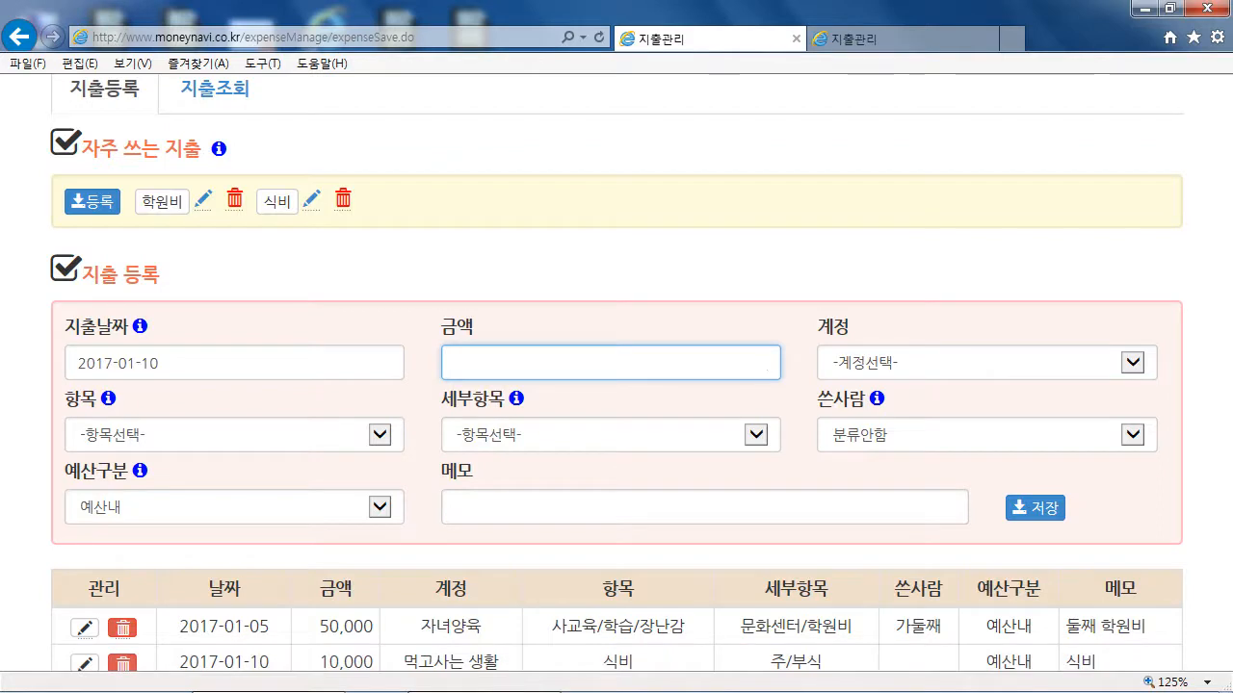
{"action": "type", "text": "300,000"}
{"action": "left_click", "coordinate": [1132, 363]}
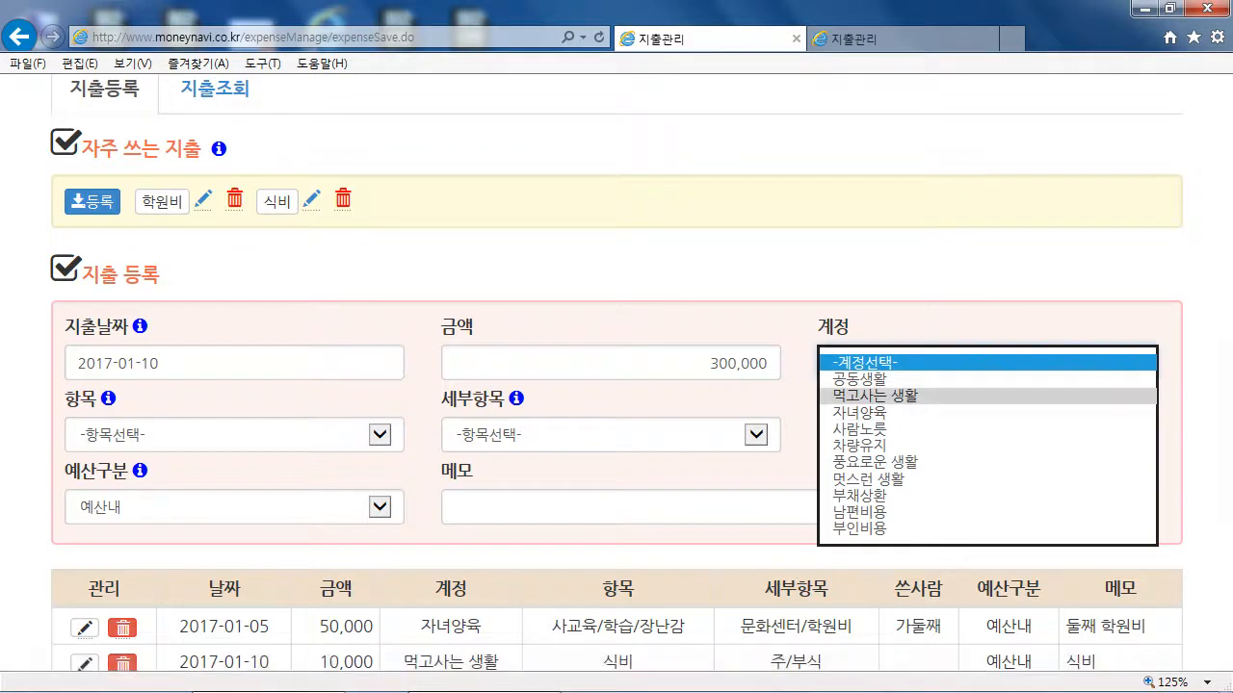
{"action": "left_click", "coordinate": [875, 394]}
Set the 300,000 expense's 항목 to 생활용품 and open its 세부항목 choices.
{"action": "left_click", "coordinate": [208, 436]}
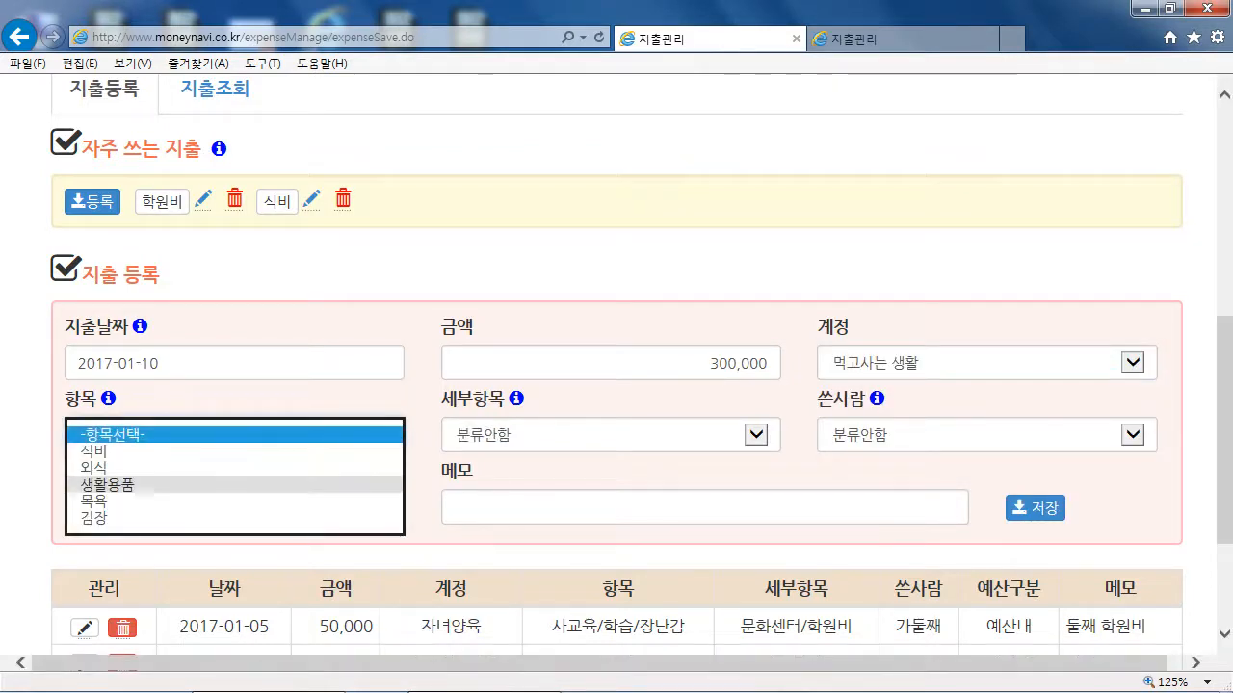
{"action": "left_click", "coordinate": [106, 484]}
{"action": "left_click", "coordinate": [611, 435]}
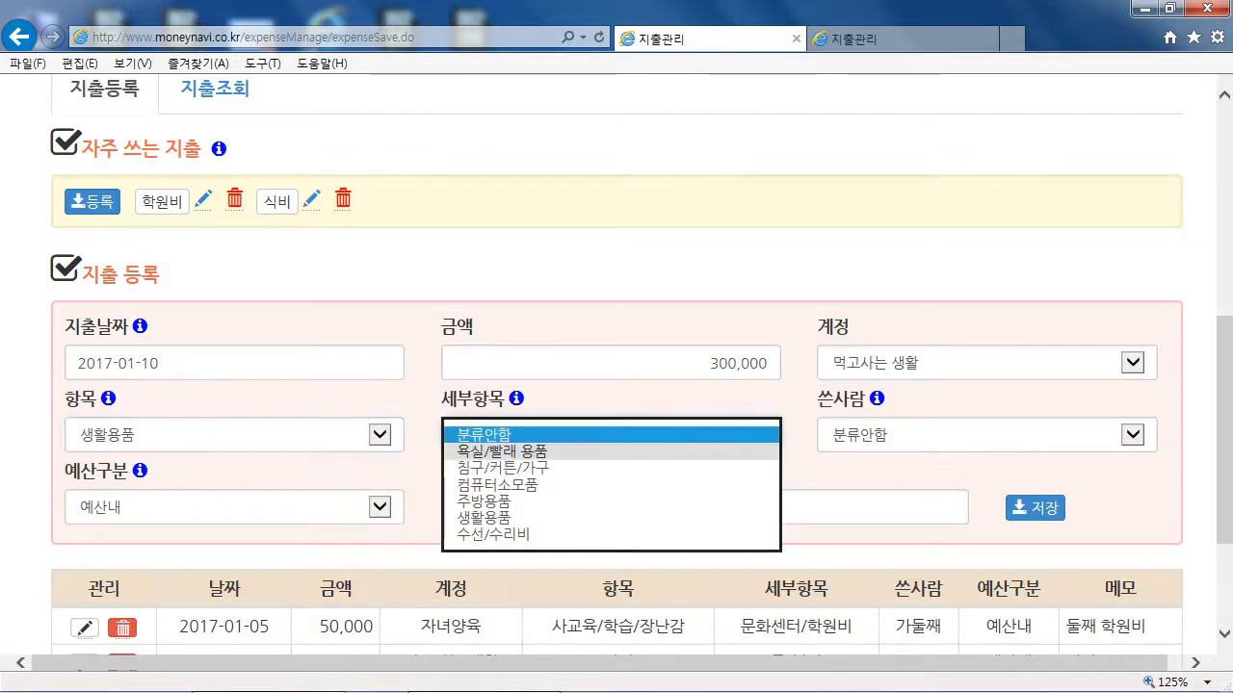
{"action": "left_click", "coordinate": [496, 485]}
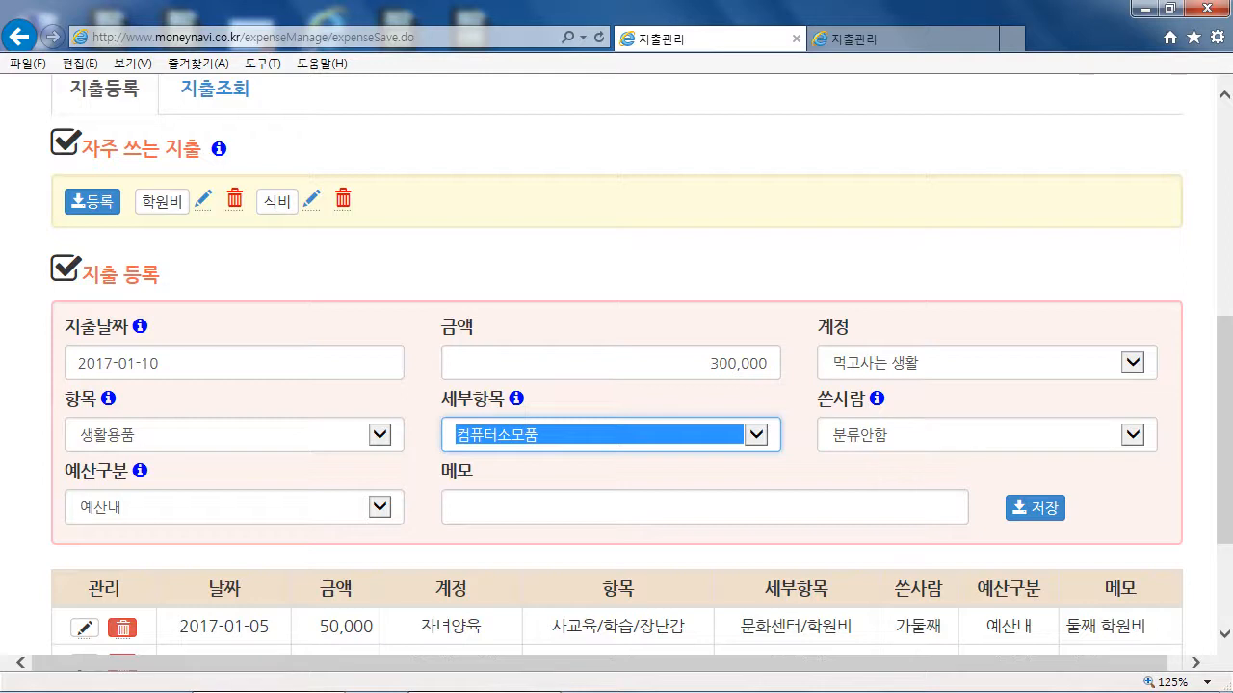
{"action": "left_click", "coordinate": [611, 434]}
{"action": "left_click", "coordinate": [484, 382]}
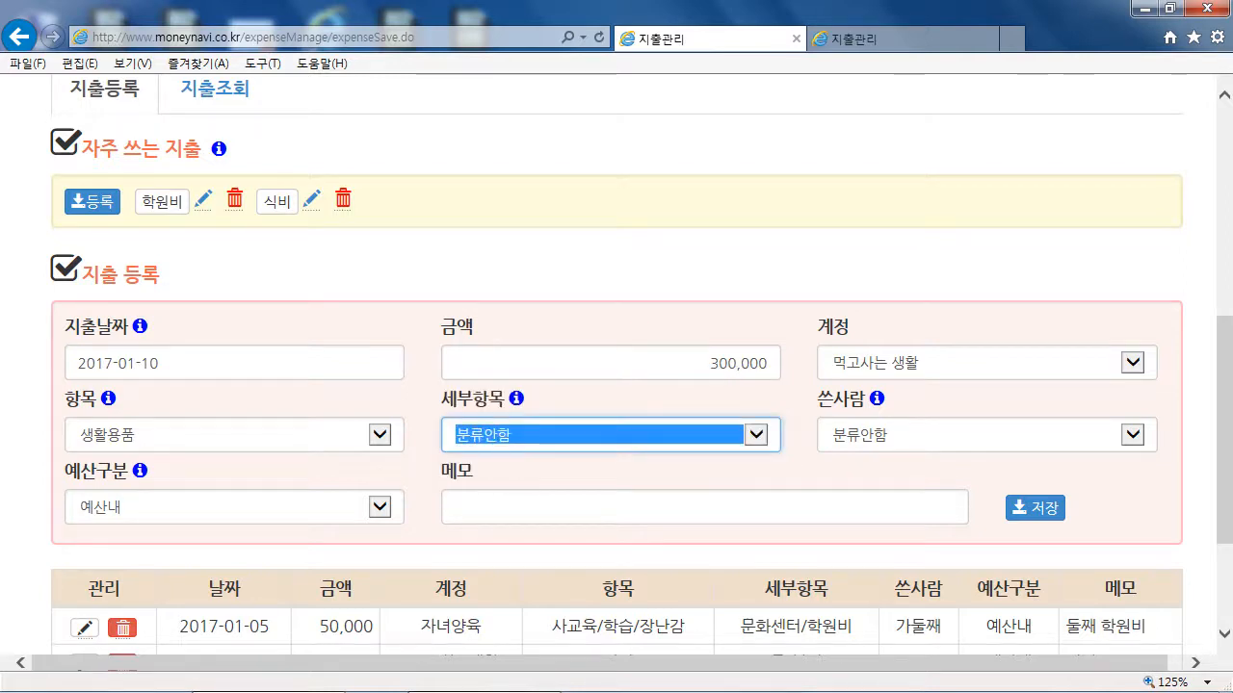
Set the expense's subcategory (세부항목) to 컴퓨터소모품 and its spender (쓴사람) to 배우자.
{"action": "left_click", "coordinate": [610, 434]}
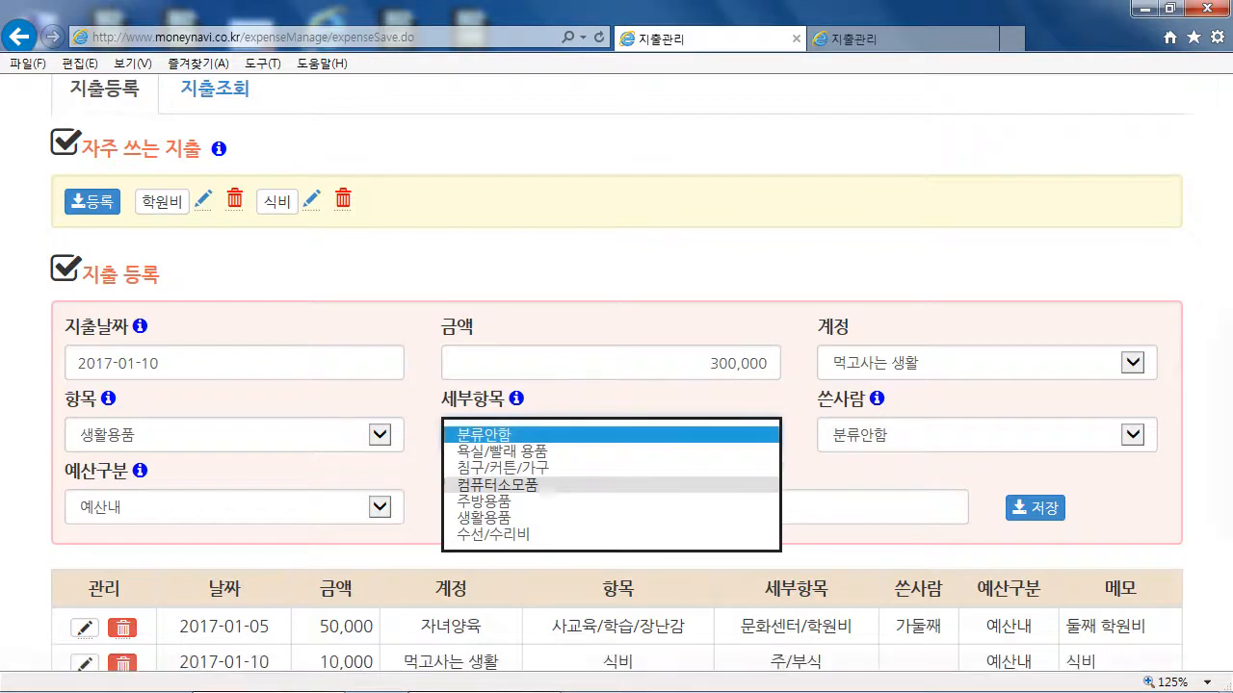
{"action": "left_click", "coordinate": [611, 485]}
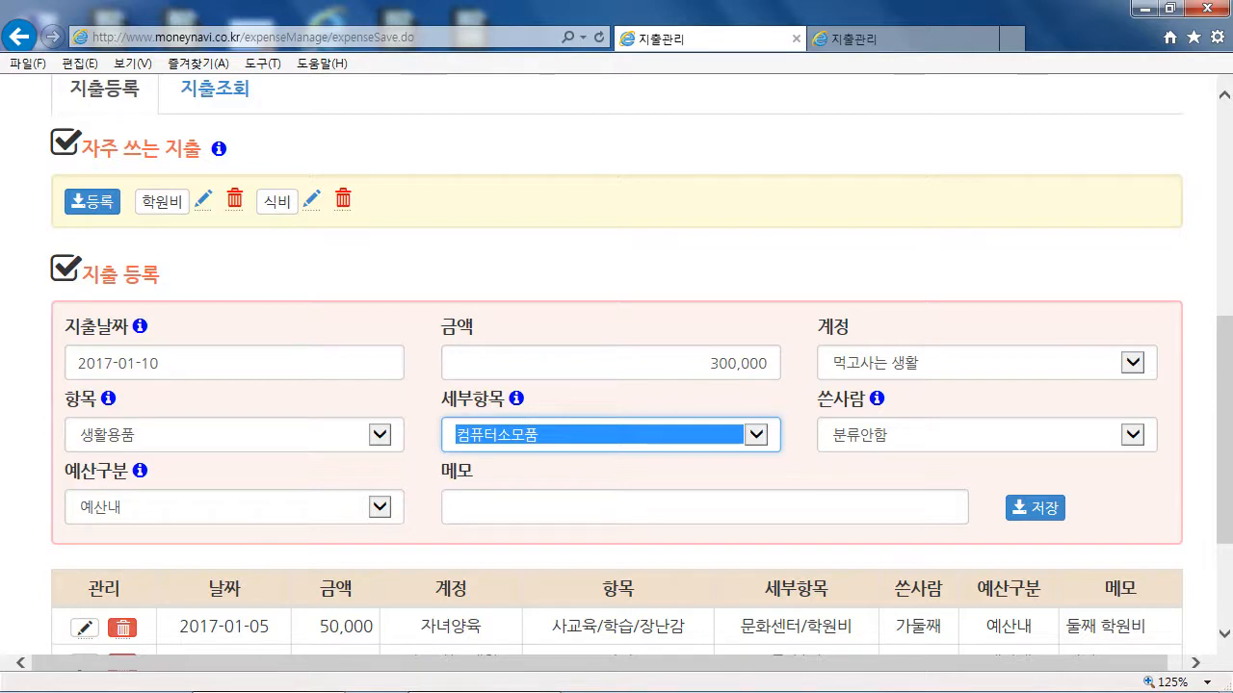
{"action": "left_click", "coordinate": [1132, 436]}
{"action": "left_click", "coordinate": [1108, 468]}
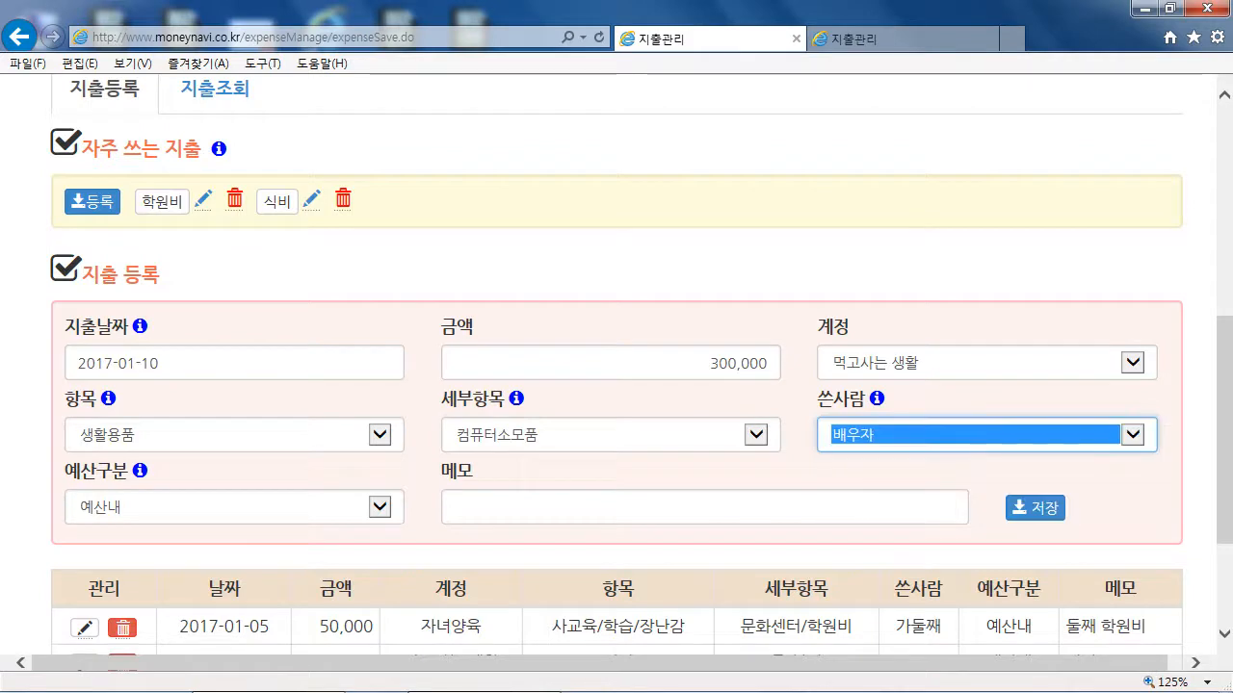
Set the budget type (예산구분) to 예산외, enter 노트북 as the memo, and save the 300,000 expense.
{"action": "scroll", "coordinate": [617, 386], "scroll_direction": "down", "scroll_amount": 2}
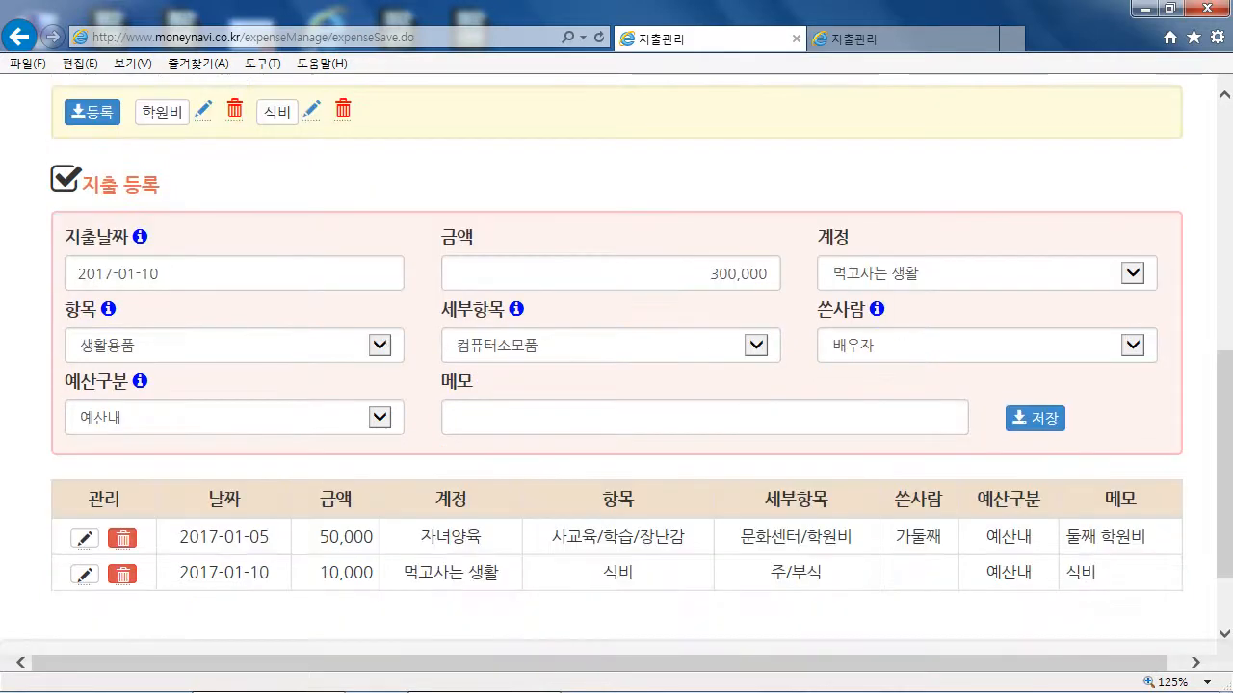
{"action": "left_click", "coordinate": [578, 418]}
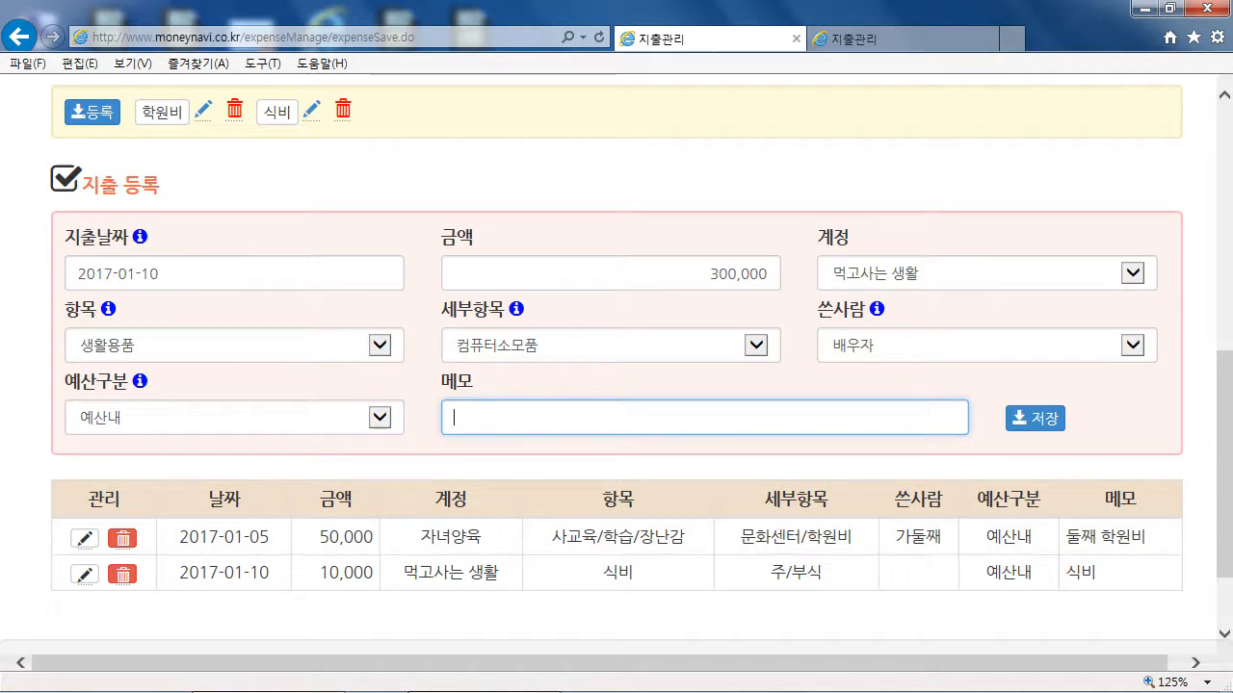
{"action": "left_click", "coordinate": [380, 418]}
{"action": "left_click", "coordinate": [347, 435]}
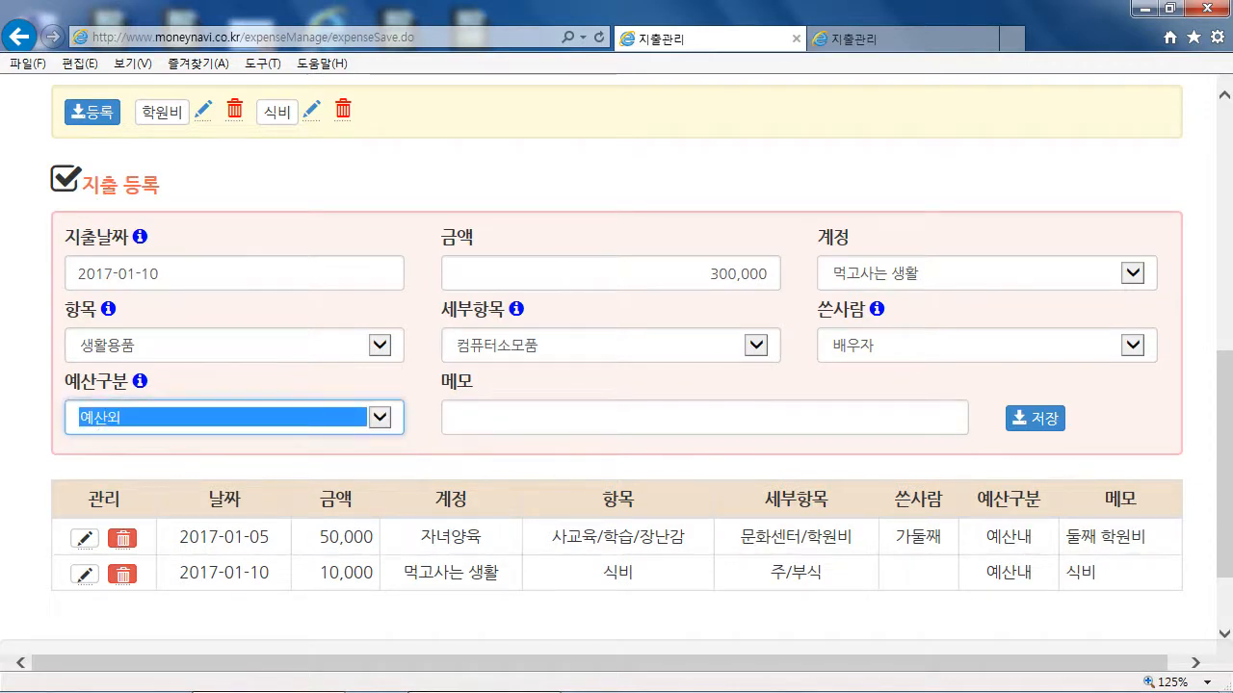
{"action": "left_click", "coordinate": [617, 418]}
{"action": "type", "text": "노트"}
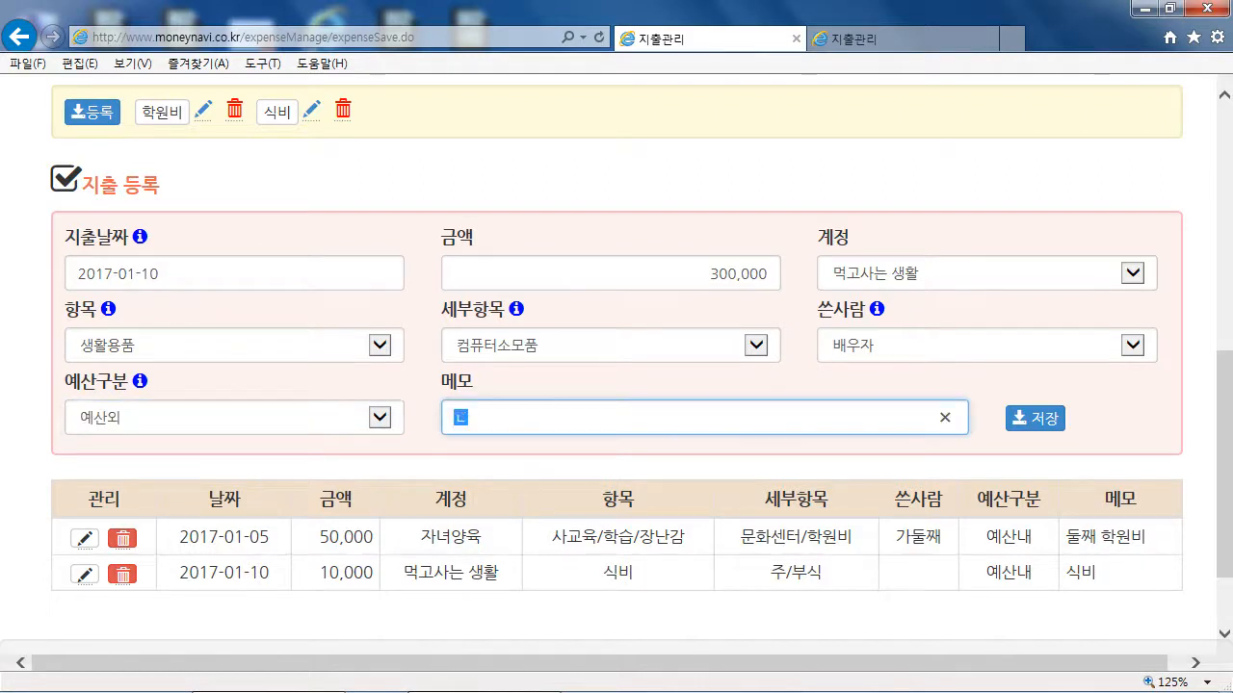
{"action": "type", "text": "북"}
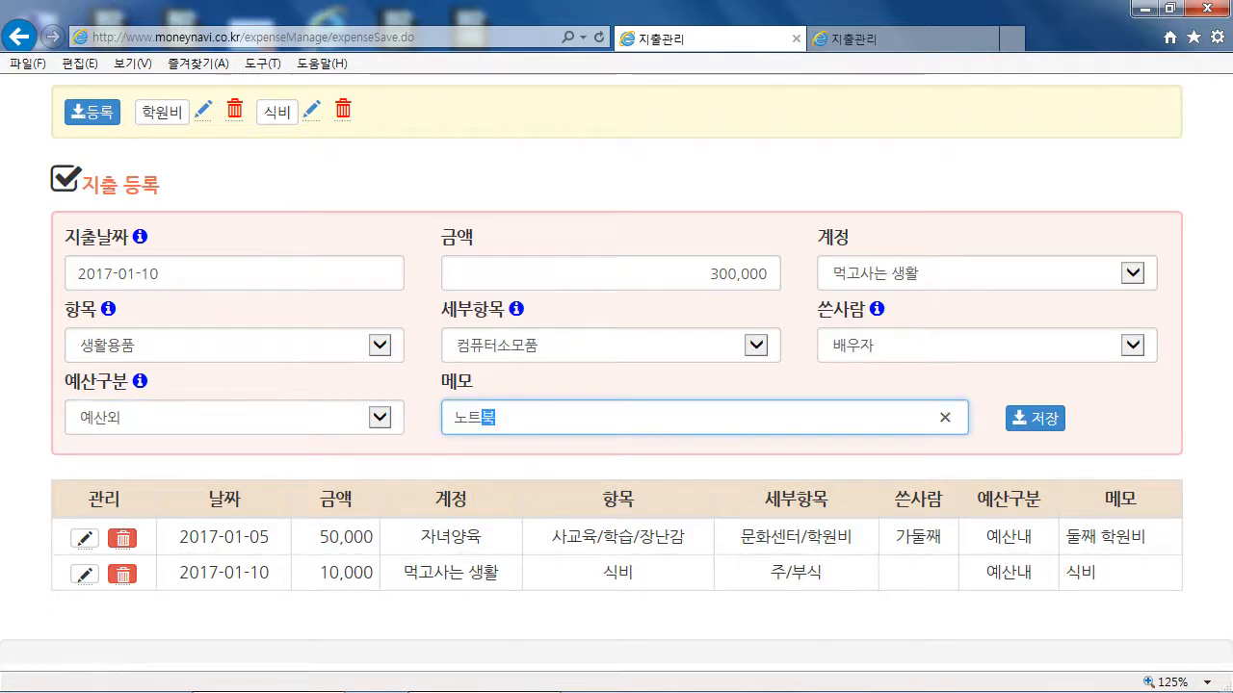
{"action": "left_click", "coordinate": [1035, 418]}
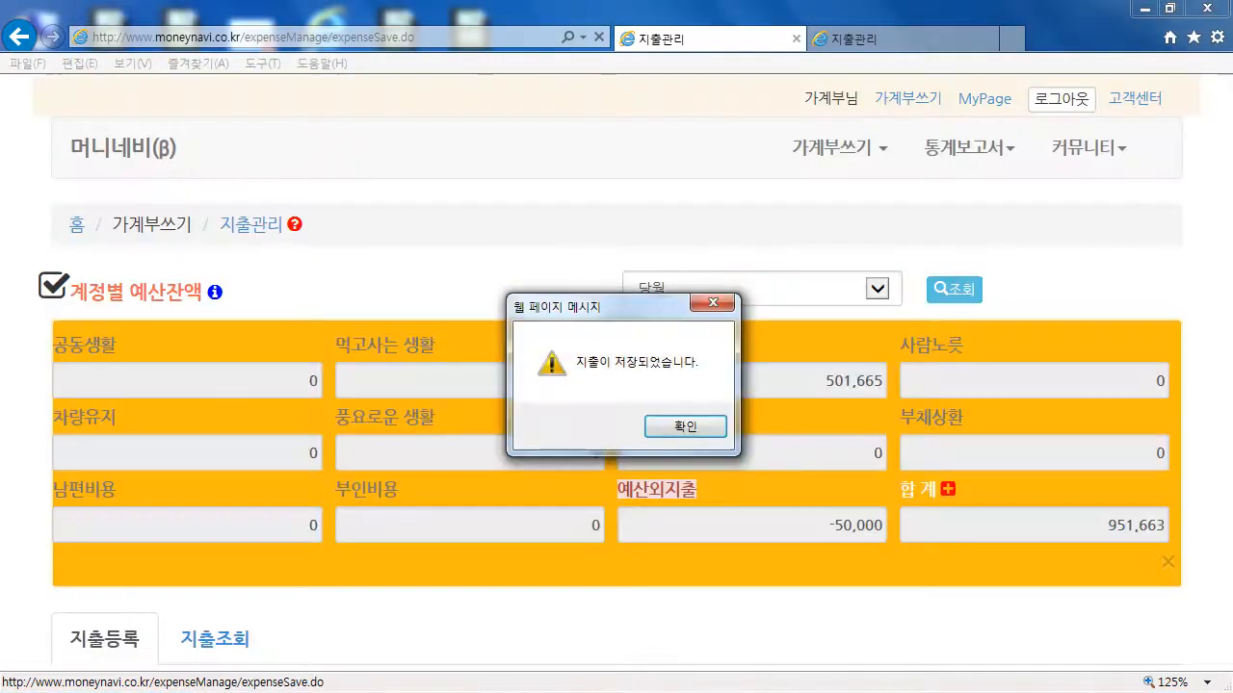
{"action": "left_click", "coordinate": [685, 427]}
Check the newly saved expense in the expense list and the remaining budget of each account.
{"action": "scroll", "coordinate": [685, 426], "scroll_direction": "down", "scroll_amount": 5}
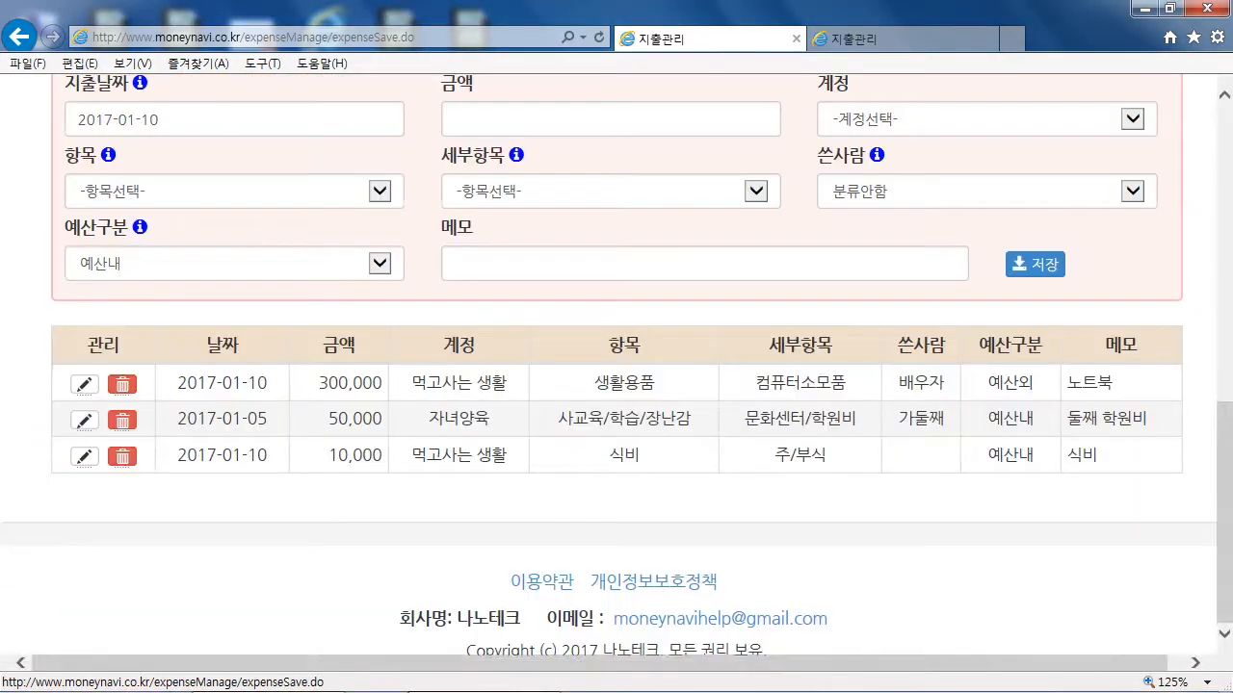
{"action": "scroll", "coordinate": [616, 385], "scroll_direction": "up", "scroll_amount": 6}
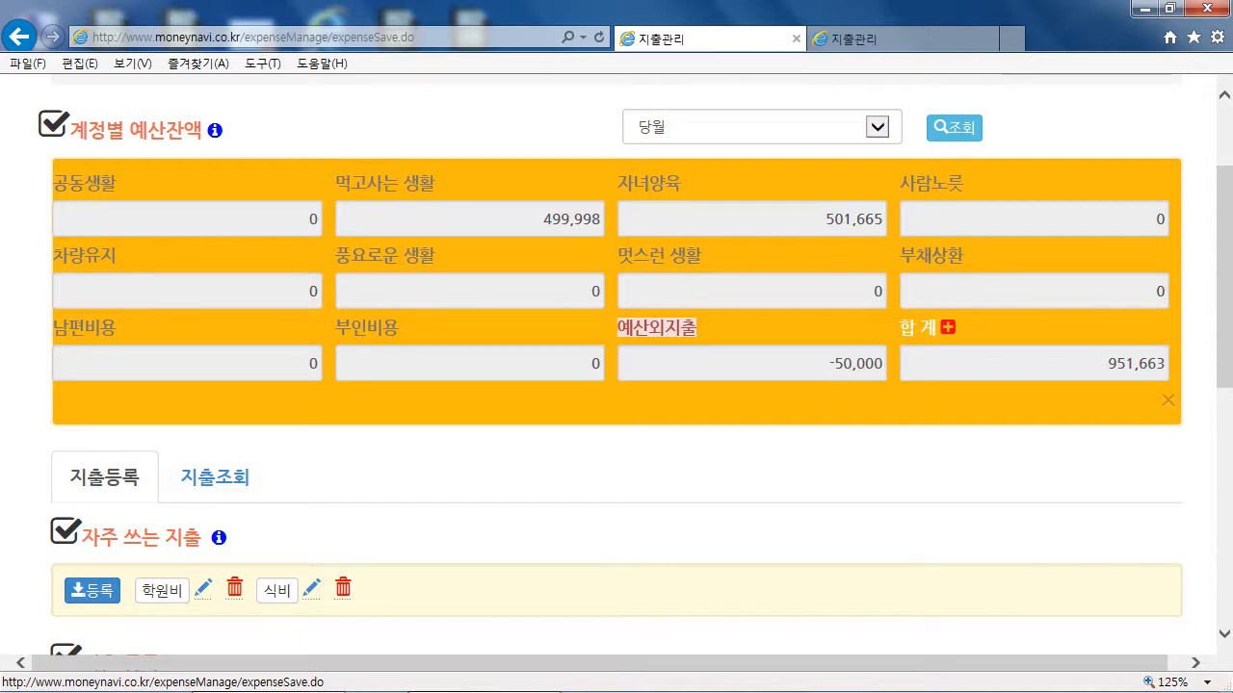
{"action": "scroll", "coordinate": [616, 366], "scroll_direction": "down", "scroll_amount": 2}
{"action": "scroll", "coordinate": [616, 366], "scroll_direction": "down", "scroll_amount": 4}
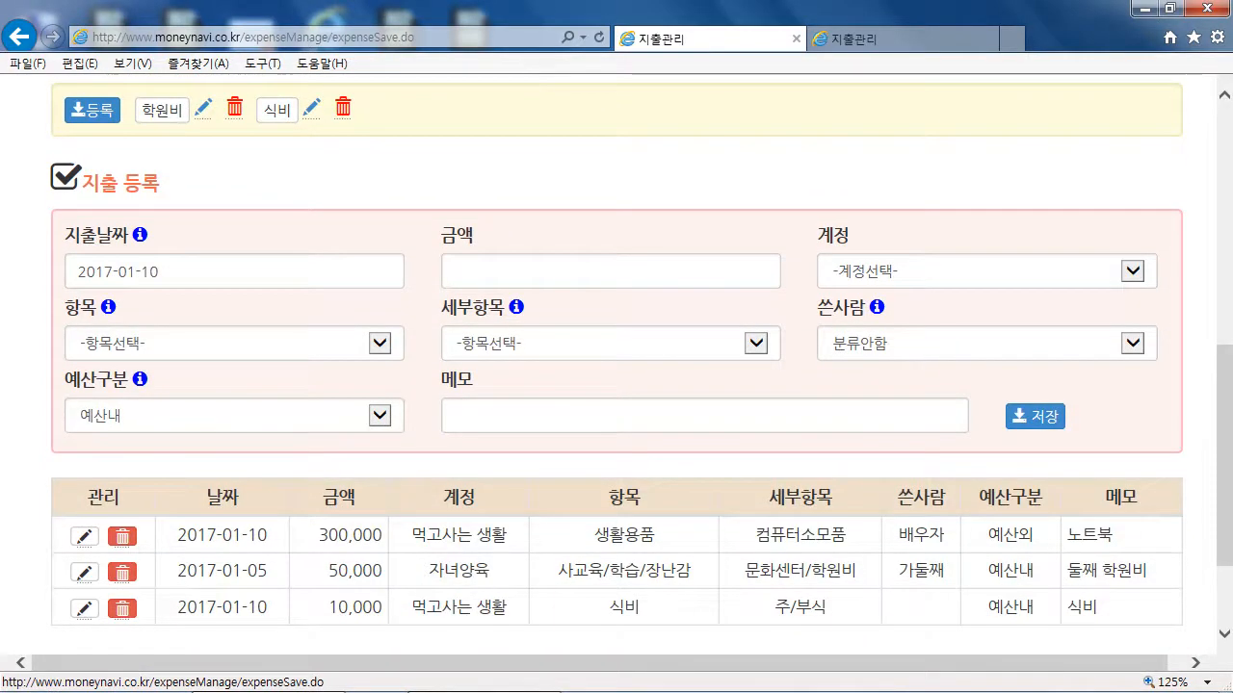
{"action": "scroll", "coordinate": [616, 366], "scroll_direction": "up", "scroll_amount": 2}
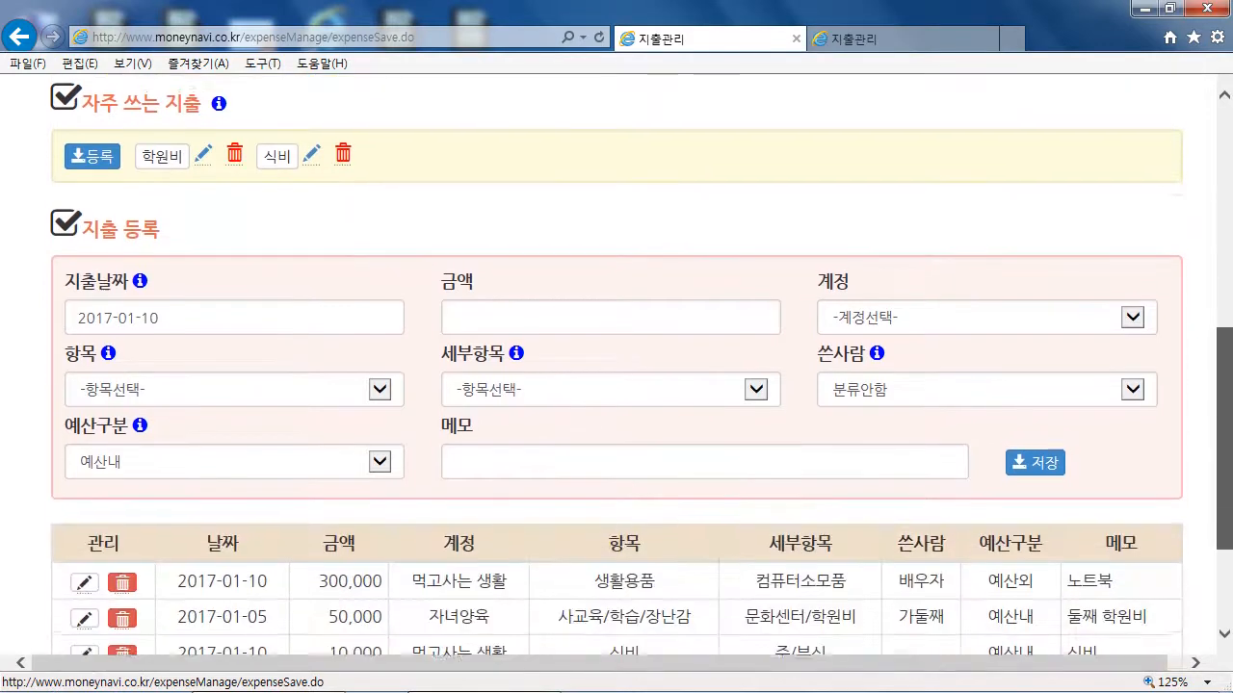
Enter 50,000 as the amount of a new expense and set its account (계정) to 사람노릇.
{"action": "scroll", "coordinate": [343, 299], "scroll_direction": "down", "scroll_amount": 2}
{"action": "left_click", "coordinate": [617, 315]}
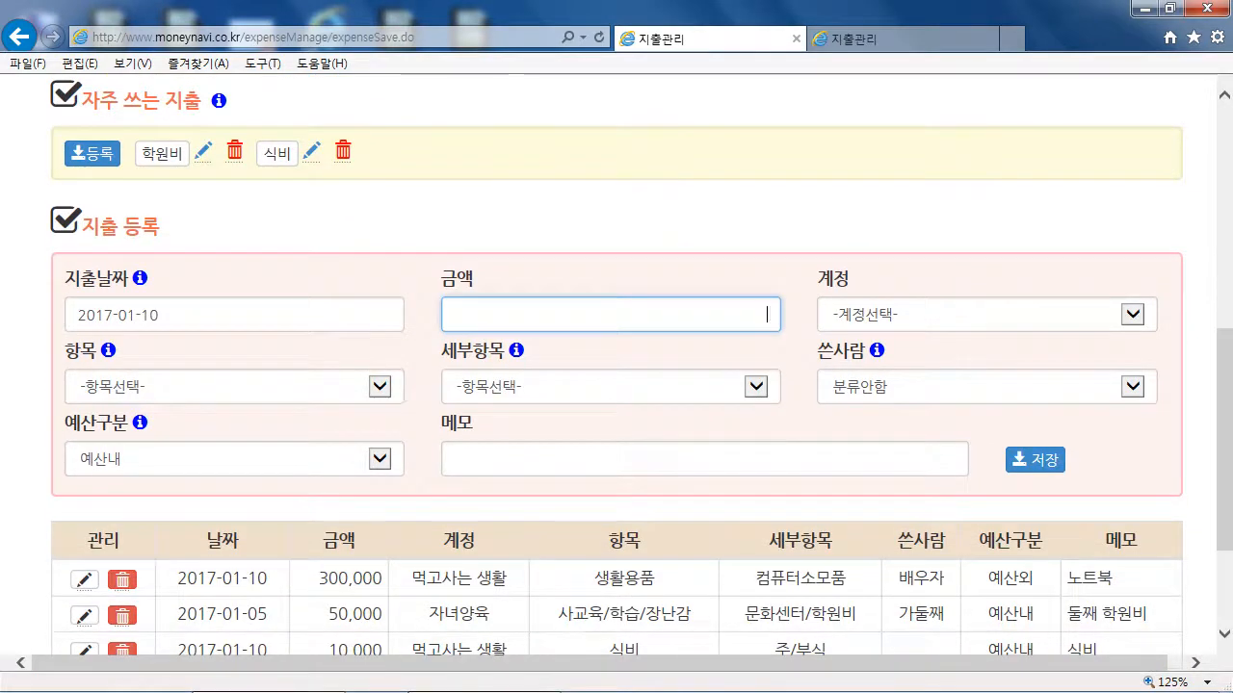
{"action": "type", "text": "500000"}
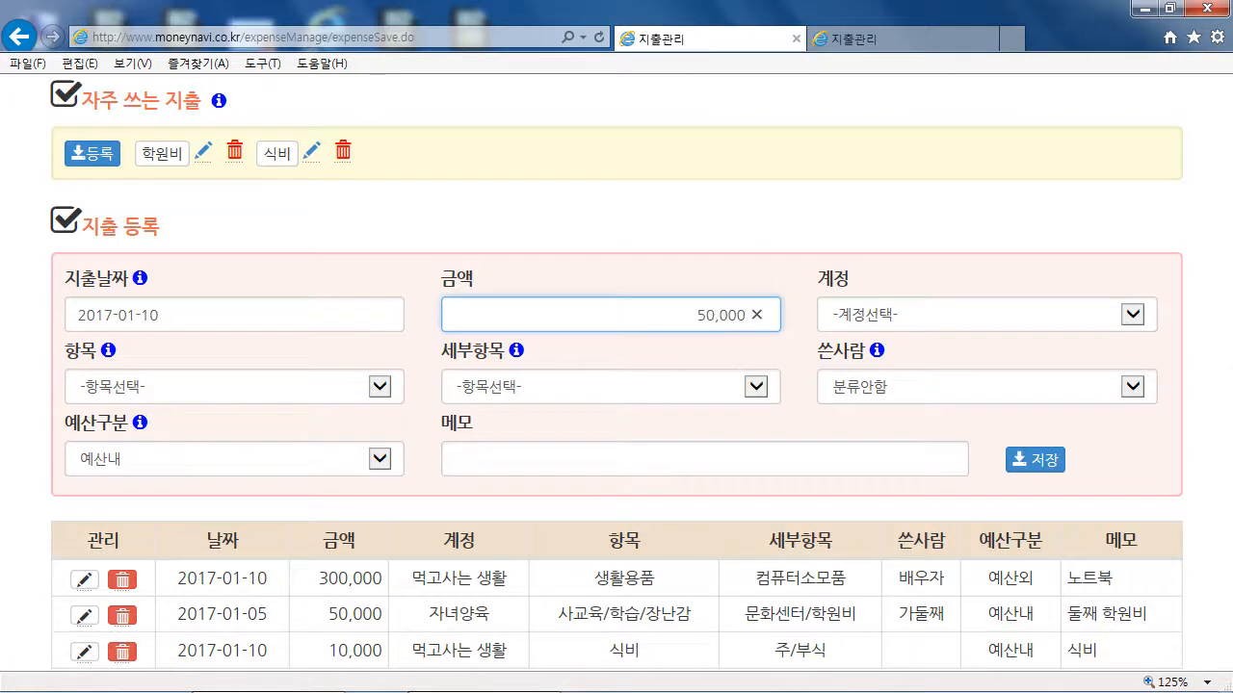
{"action": "left_click", "coordinate": [987, 314]}
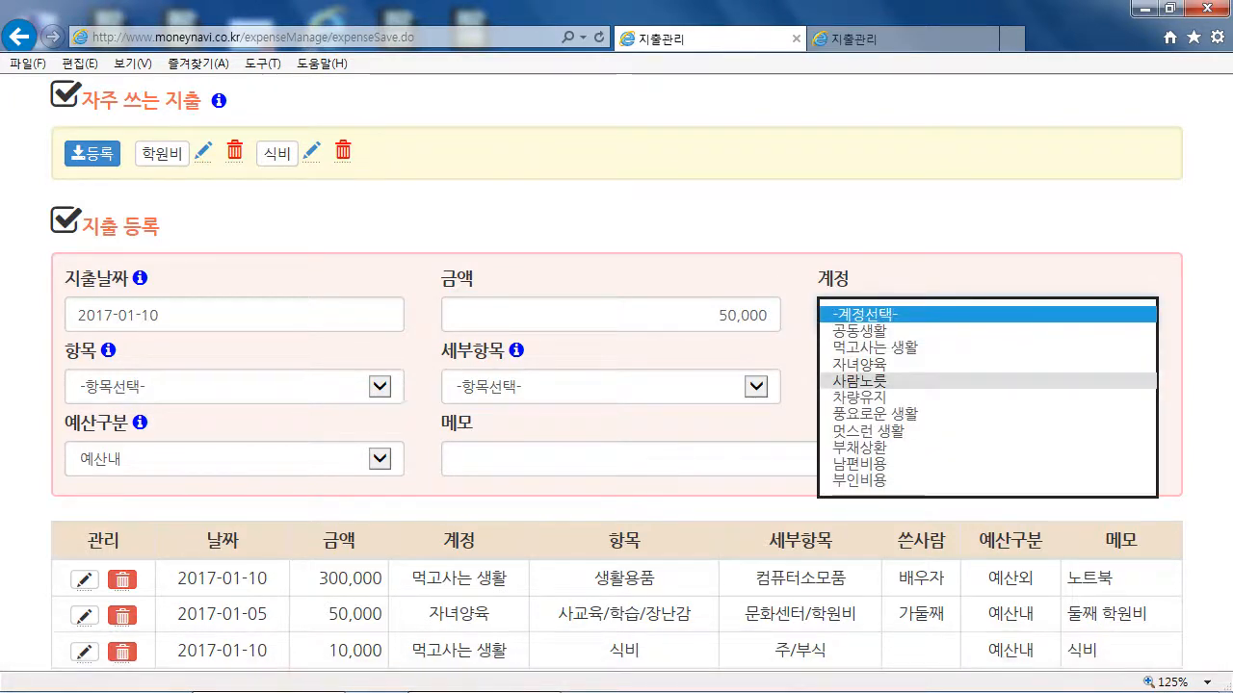
{"action": "left_click", "coordinate": [860, 380]}
Set the new expense's category (항목) to 부모님 and its subcategory (세부항목) to 선물/현물.
{"action": "left_click", "coordinate": [231, 390]}
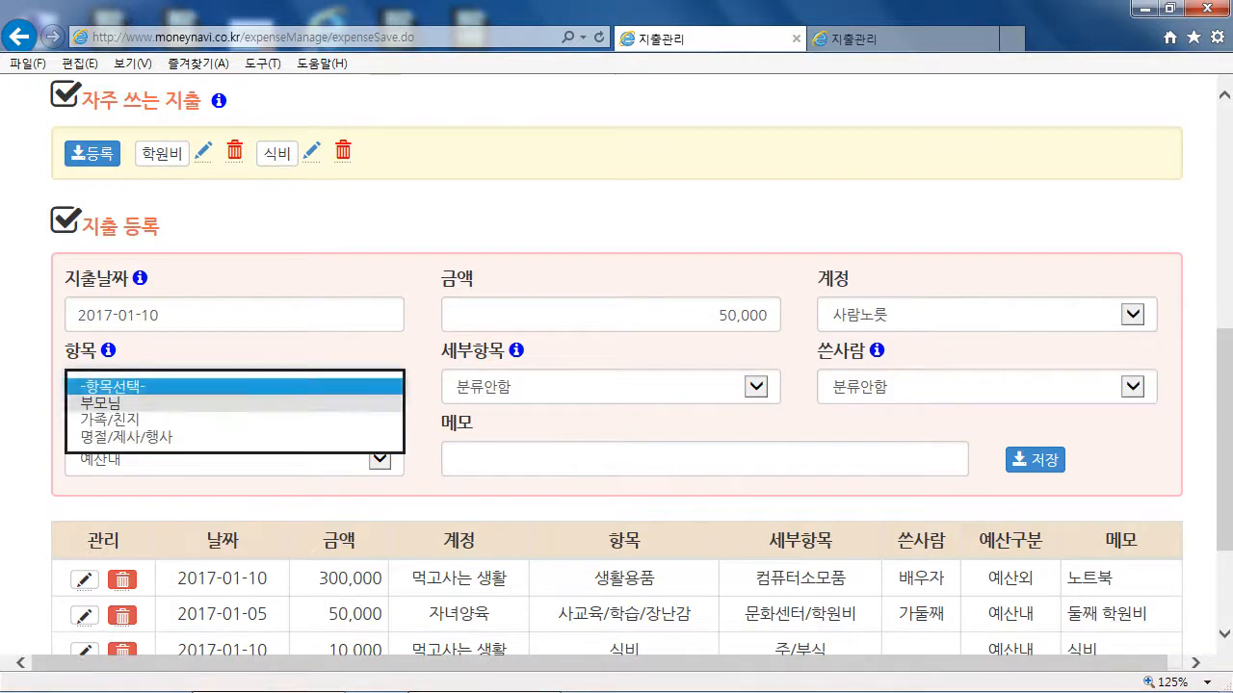
{"action": "left_click", "coordinate": [100, 403]}
{"action": "left_click", "coordinate": [597, 387]}
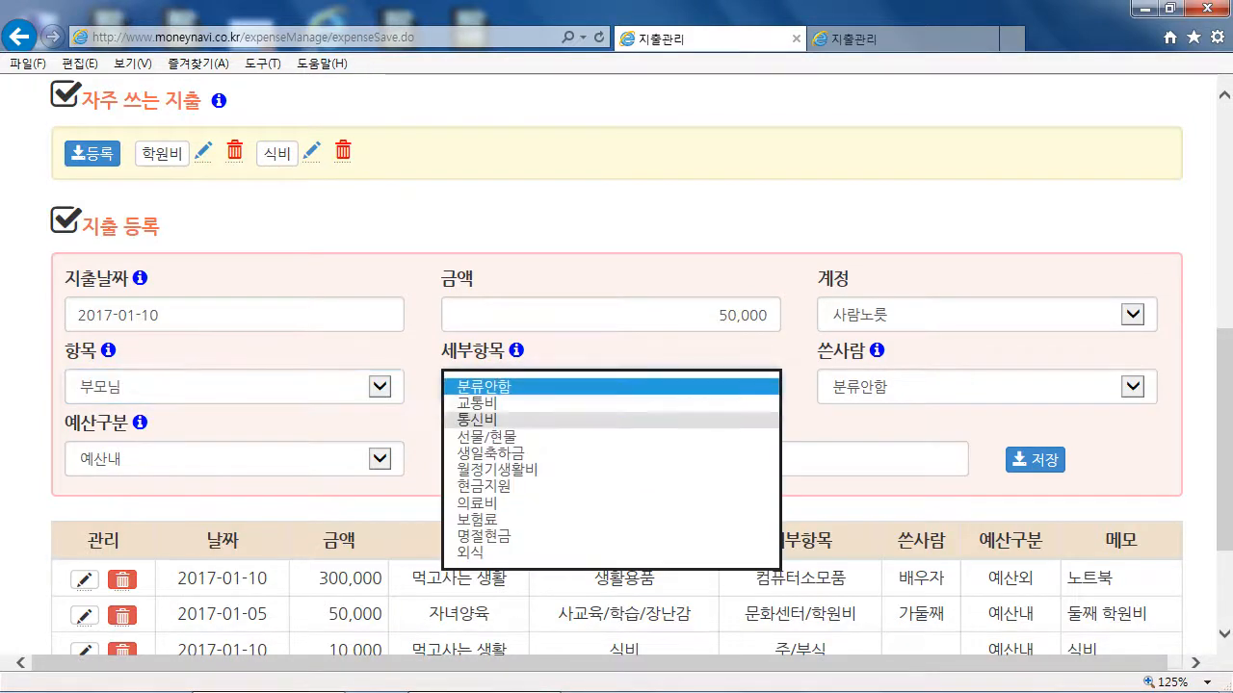
{"action": "left_click", "coordinate": [486, 436]}
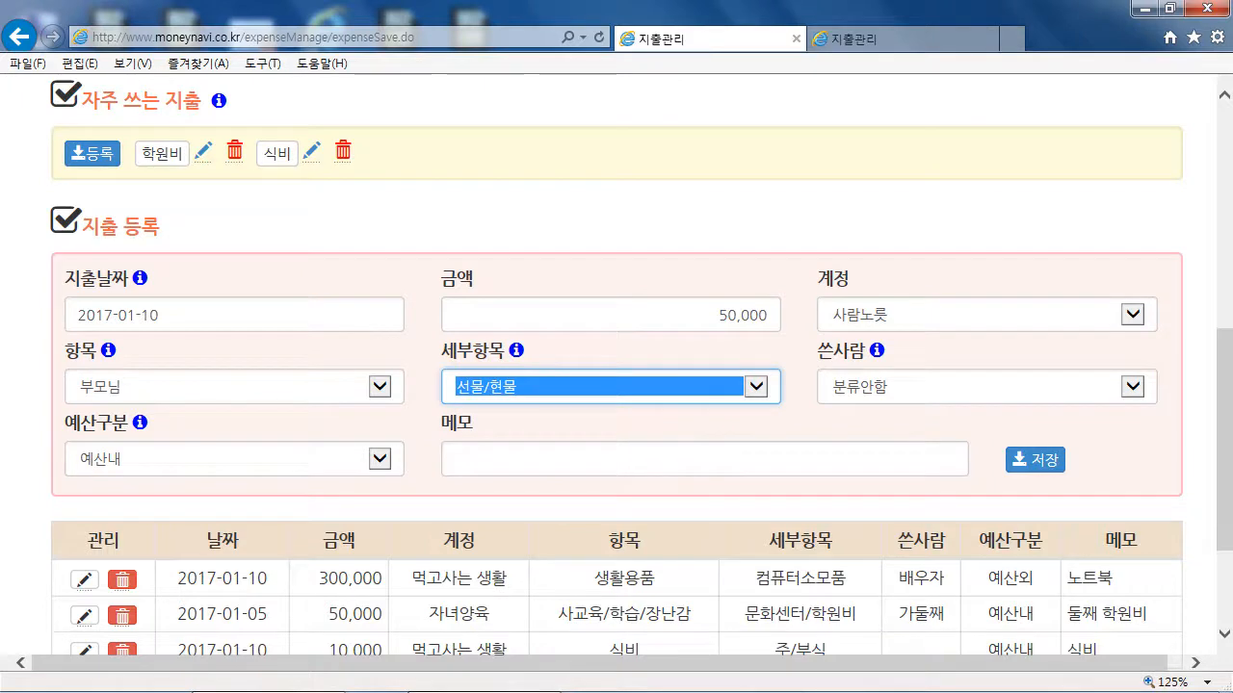
Enter 부모님선물 as the memo of the new expense.
{"action": "left_click", "coordinate": [520, 460]}
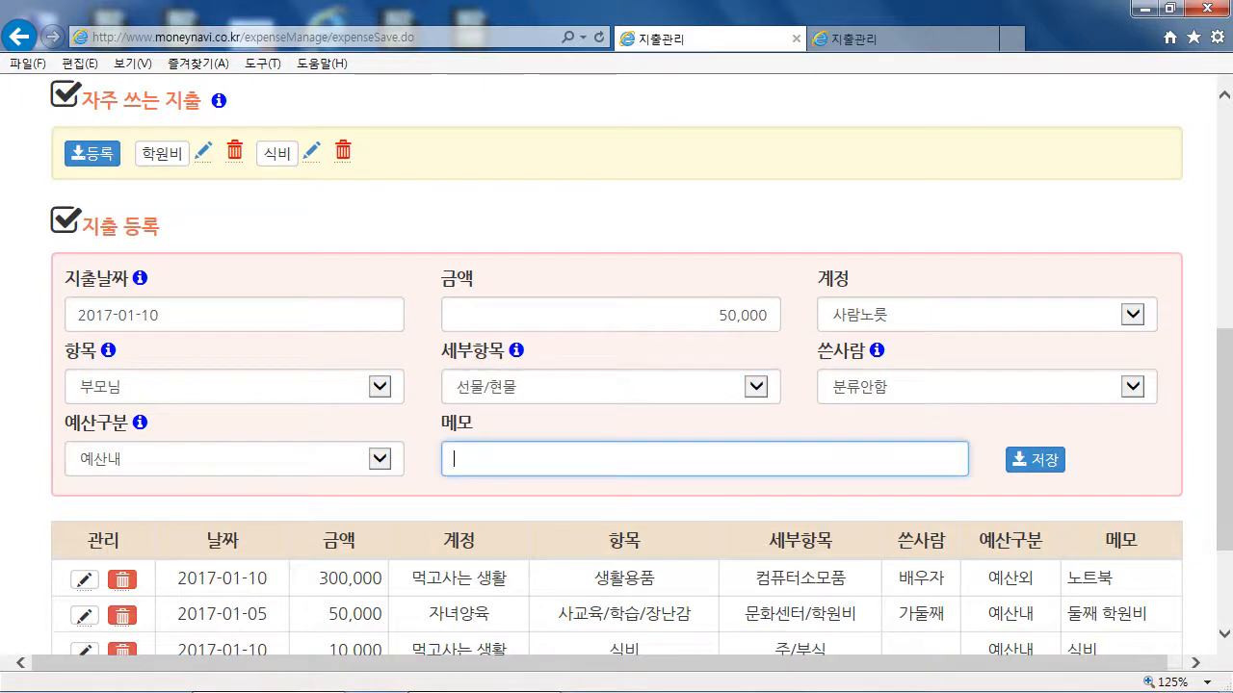
{"action": "type", "text": "부모님섬"}
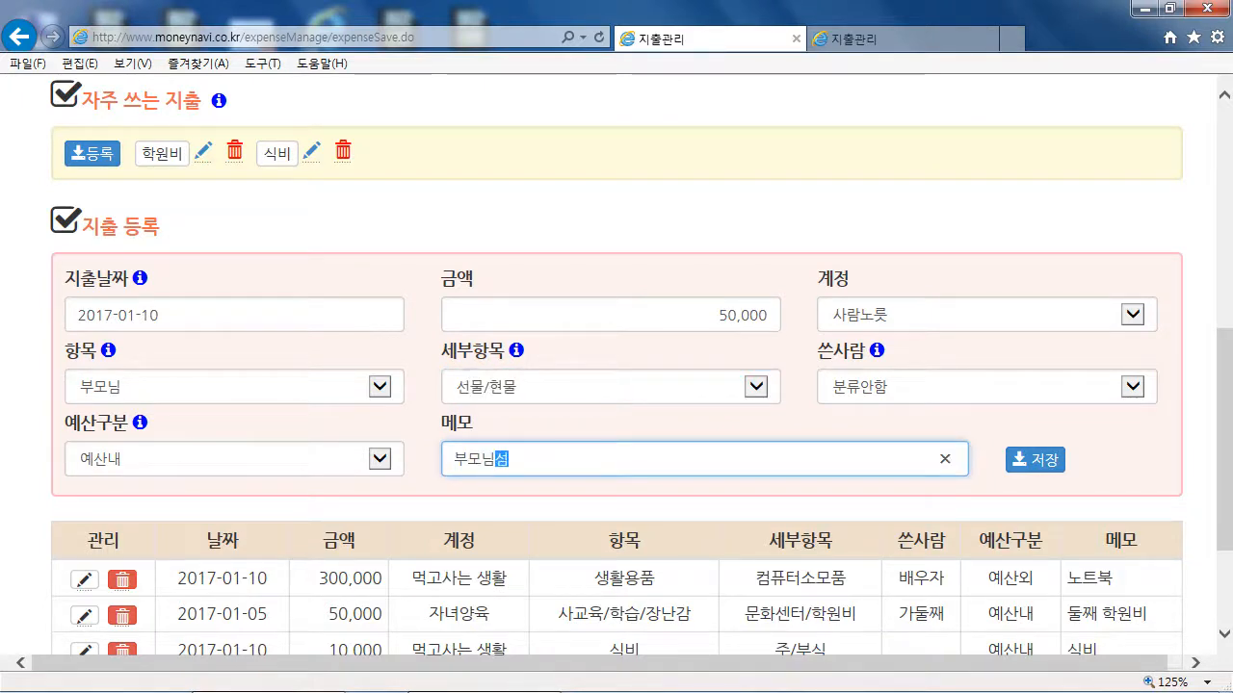
{"action": "key", "text": "BackSpace"}
{"action": "type", "text": "선물"}
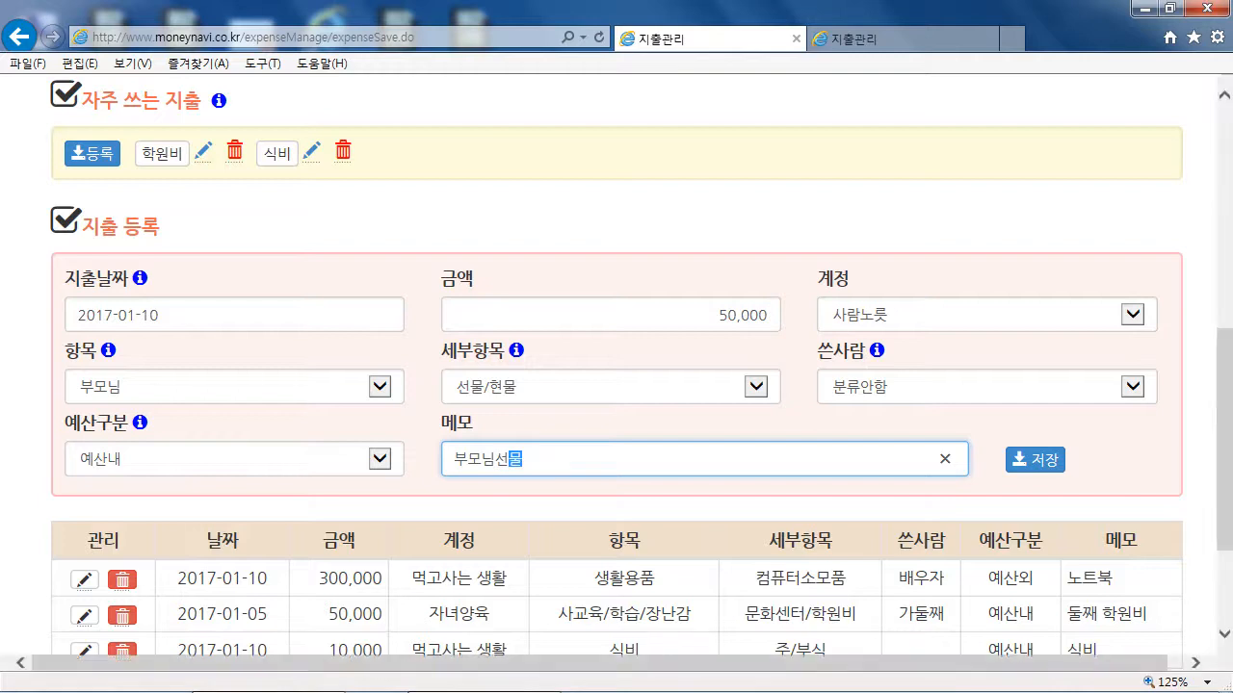
Change the subcategory (세부항목) to 분류안함 and save the 50,000 expense.
{"action": "left_click", "coordinate": [610, 387]}
{"action": "left_click", "coordinate": [520, 336]}
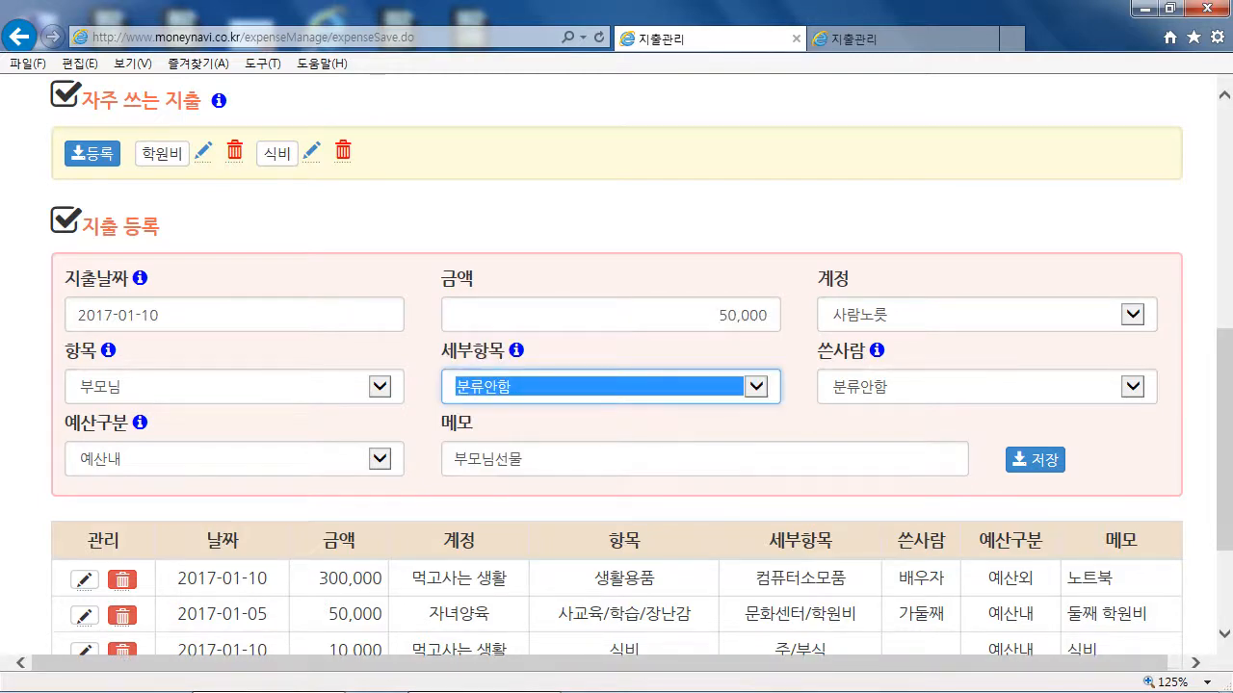
{"action": "left_click", "coordinate": [1034, 459]}
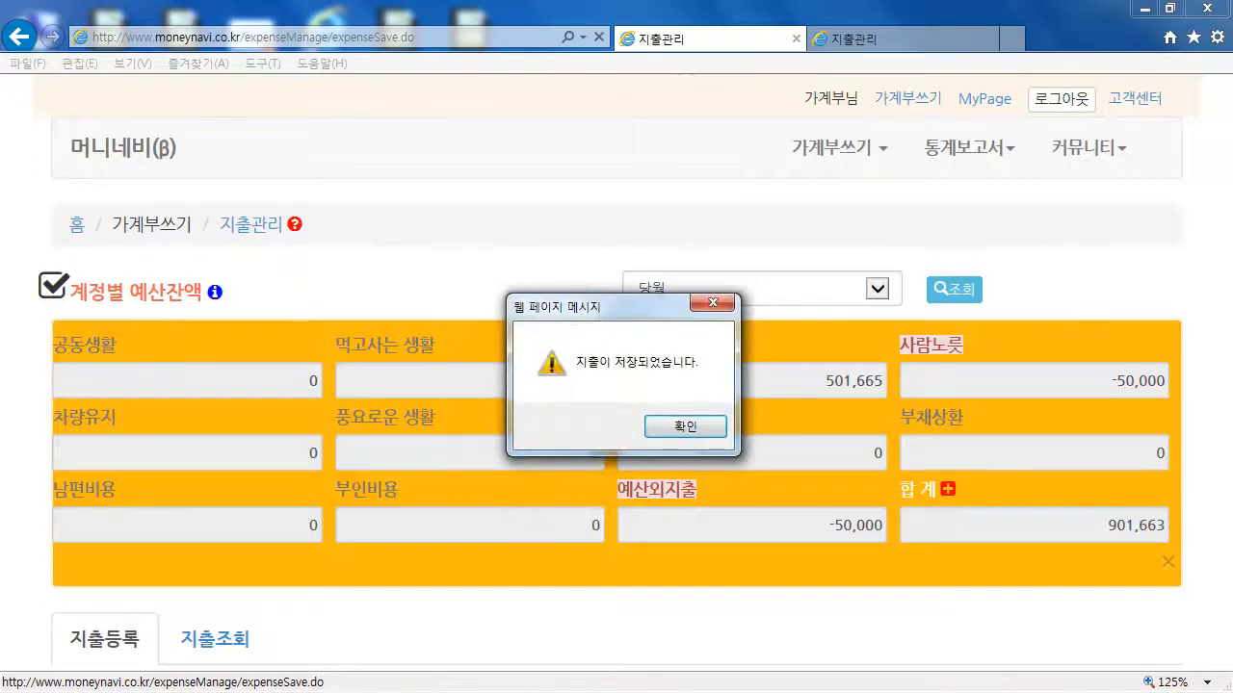
{"action": "left_click", "coordinate": [685, 426]}
Examine the remaining budget of each account (계정별 예산잔액), including 사람노릇 and 예산외지출.
{"action": "scroll", "coordinate": [685, 426], "scroll_direction": "down", "scroll_amount": 6}
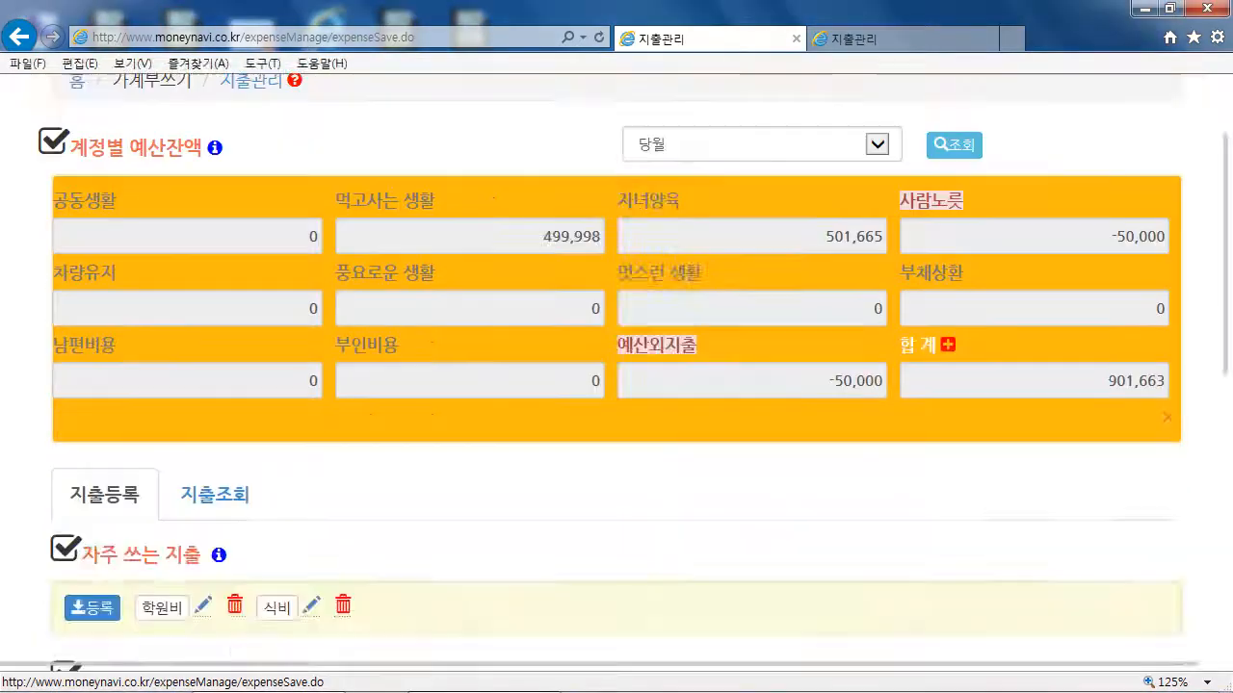
{"action": "scroll", "coordinate": [616, 365], "scroll_direction": "up", "scroll_amount": 6}
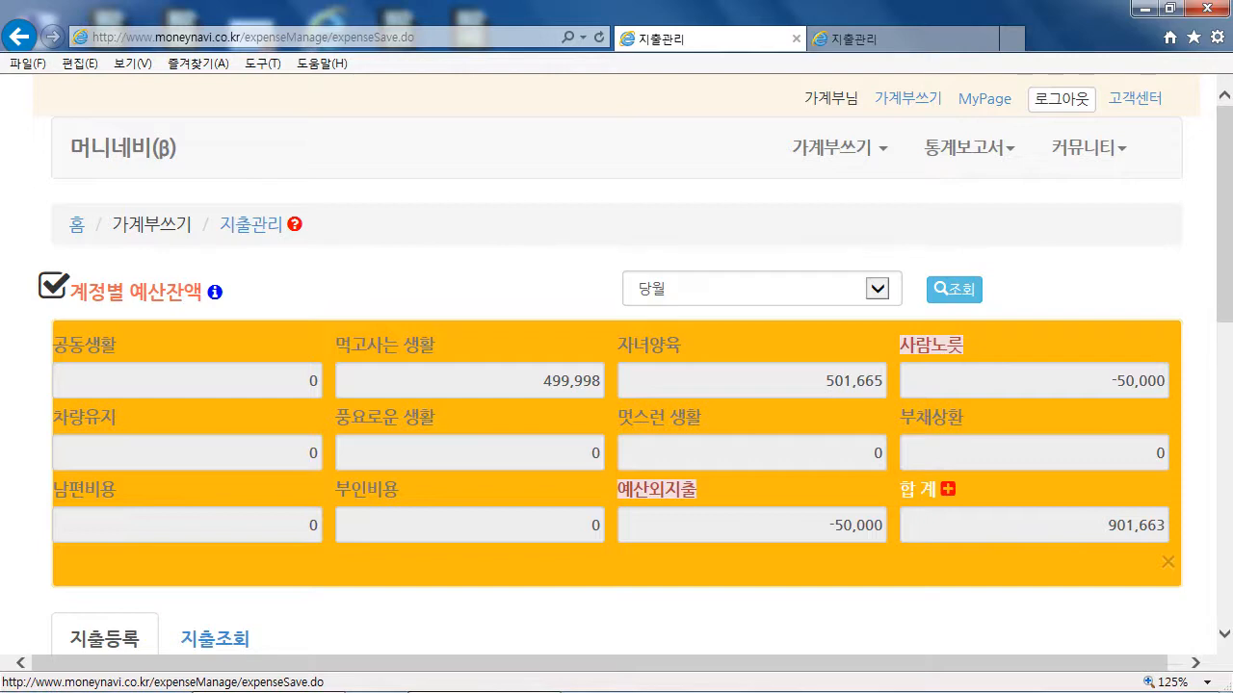
{"action": "scroll", "coordinate": [616, 385], "scroll_direction": "down", "scroll_amount": 5}
{"action": "scroll", "coordinate": [616, 386], "scroll_direction": "up", "scroll_amount": 4}
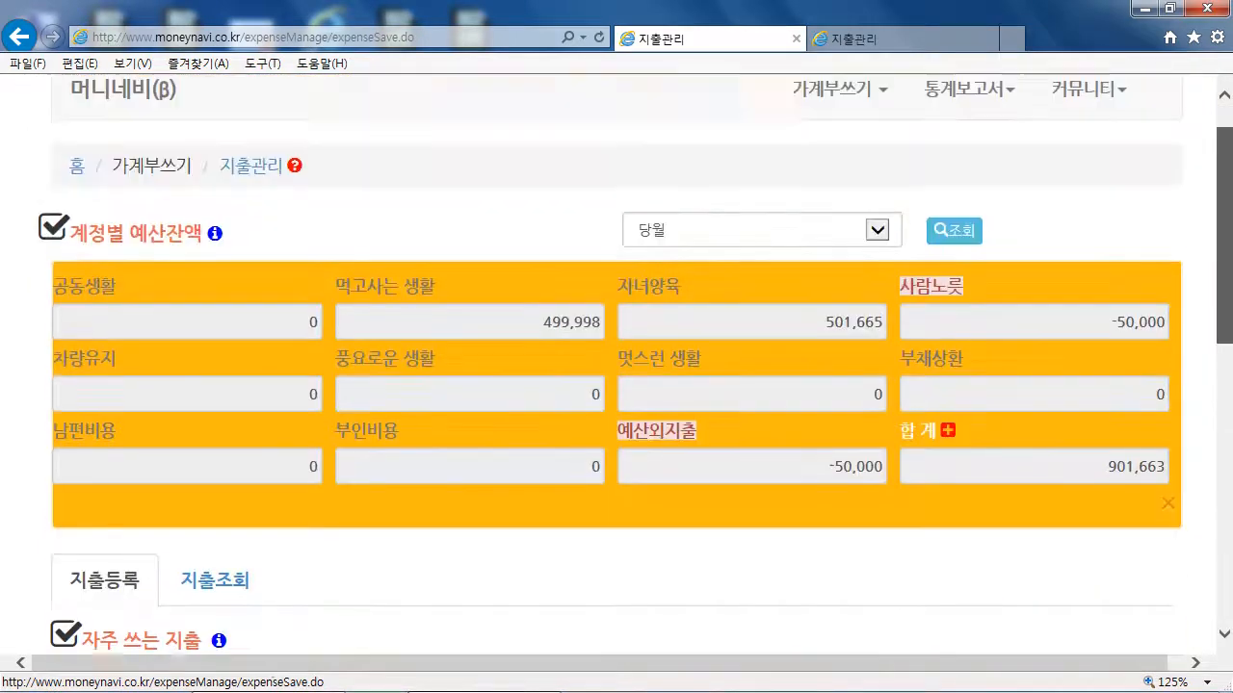
{"action": "scroll", "coordinate": [617, 385], "scroll_direction": "up", "scroll_amount": 1}
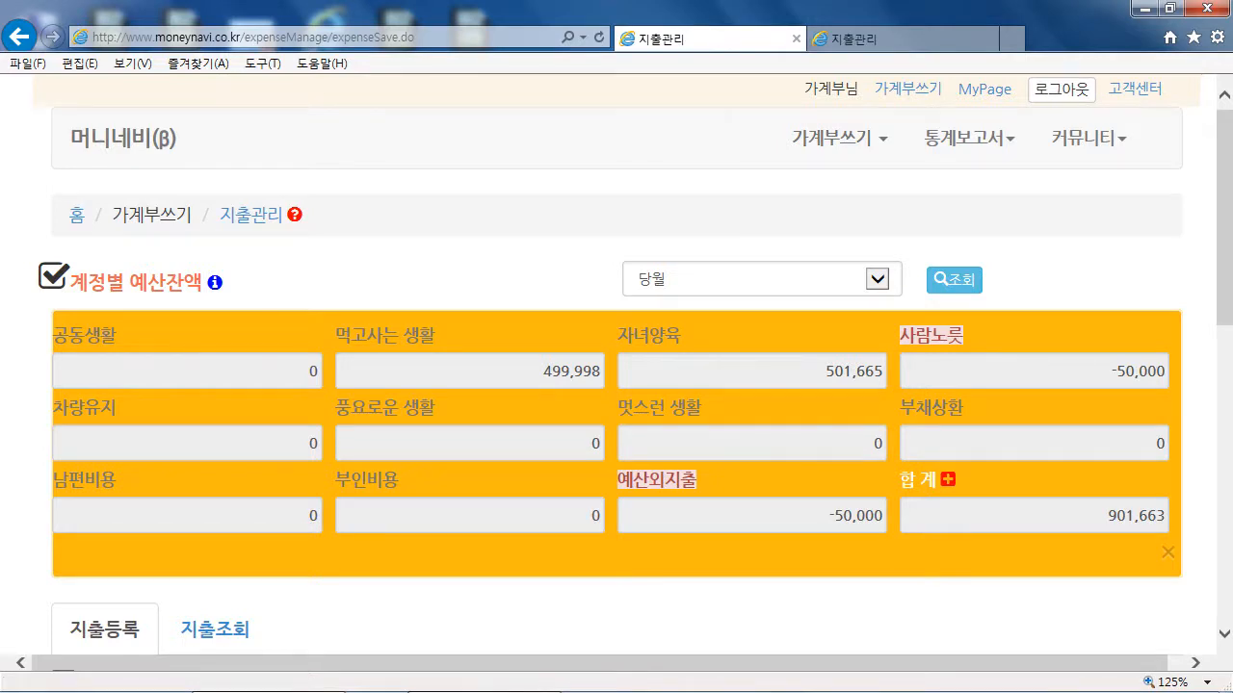
Switch to the other open 지출관리 page and look up the account budget balances for 2달전.
{"action": "left_click", "coordinate": [866, 39]}
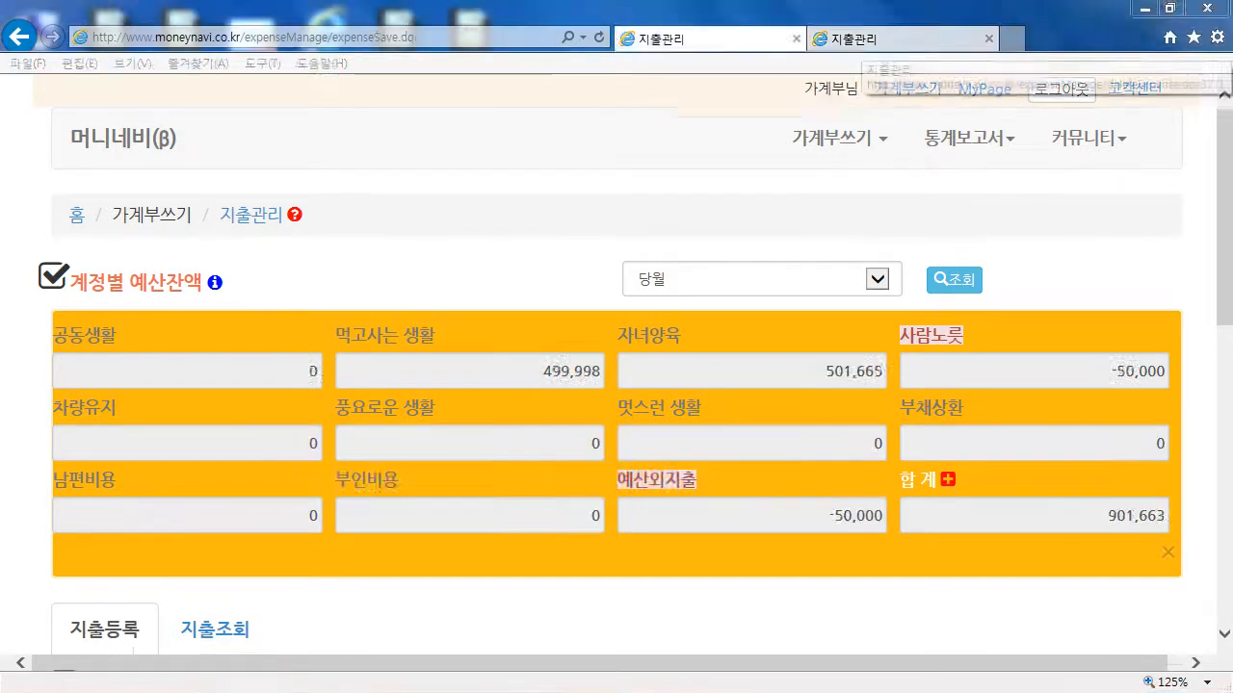
{"action": "left_click", "coordinate": [881, 39]}
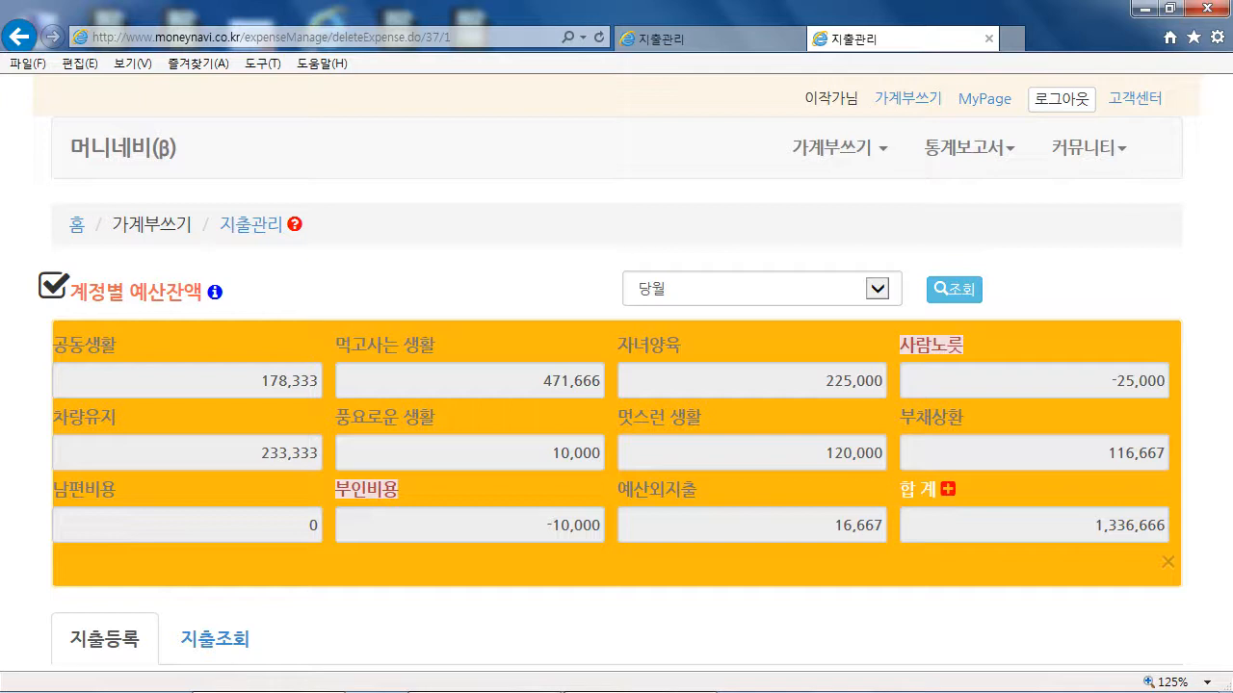
{"action": "left_click", "coordinate": [876, 289]}
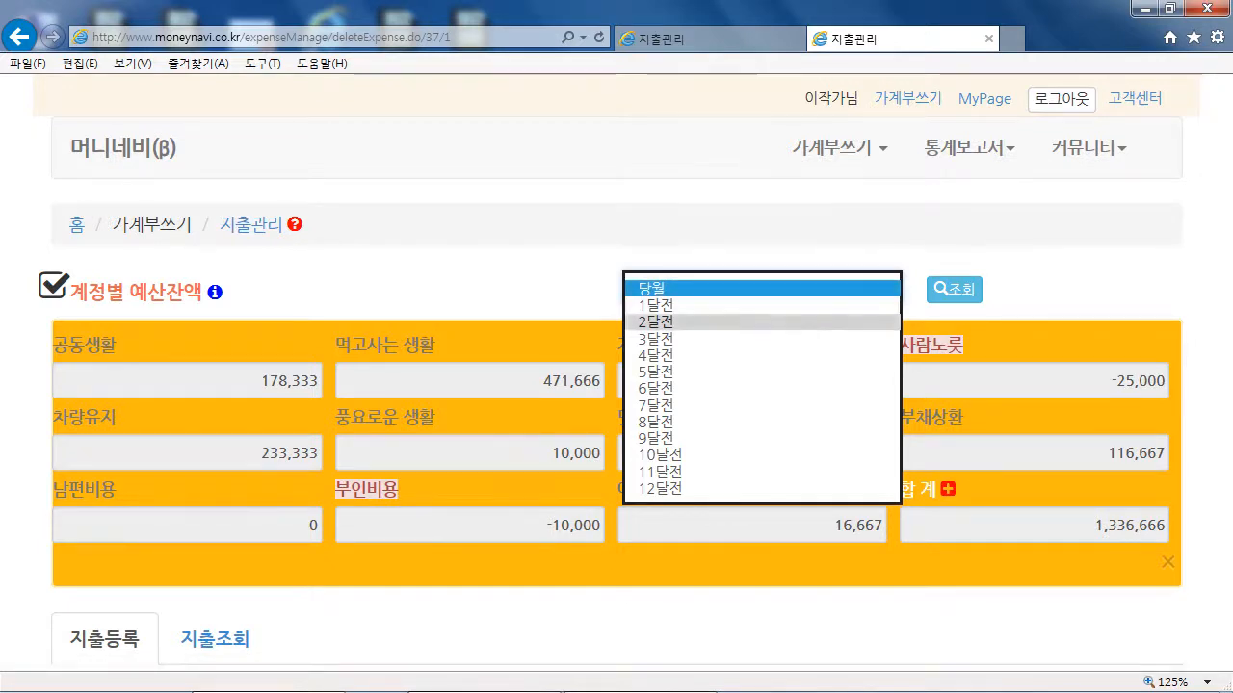
{"action": "left_click", "coordinate": [656, 321]}
{"action": "left_click", "coordinate": [954, 288]}
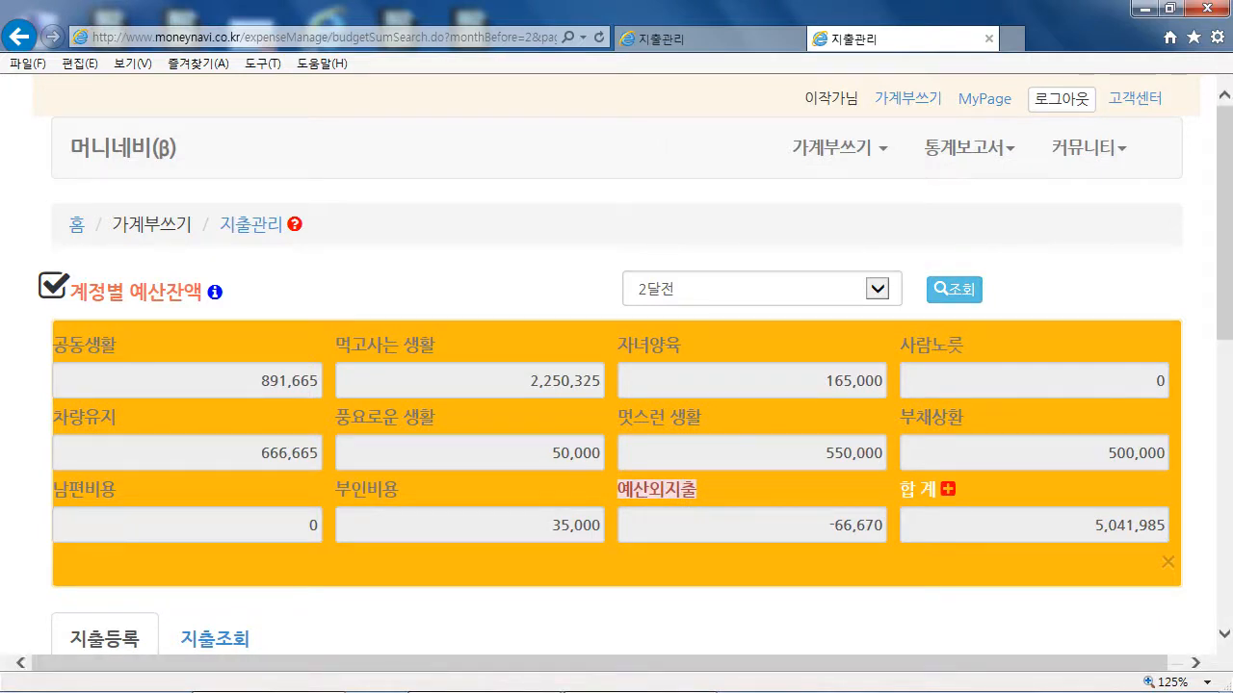
Look up the account budget balances (계정별 예산잔액) for 1달전.
{"action": "left_click", "coordinate": [878, 289]}
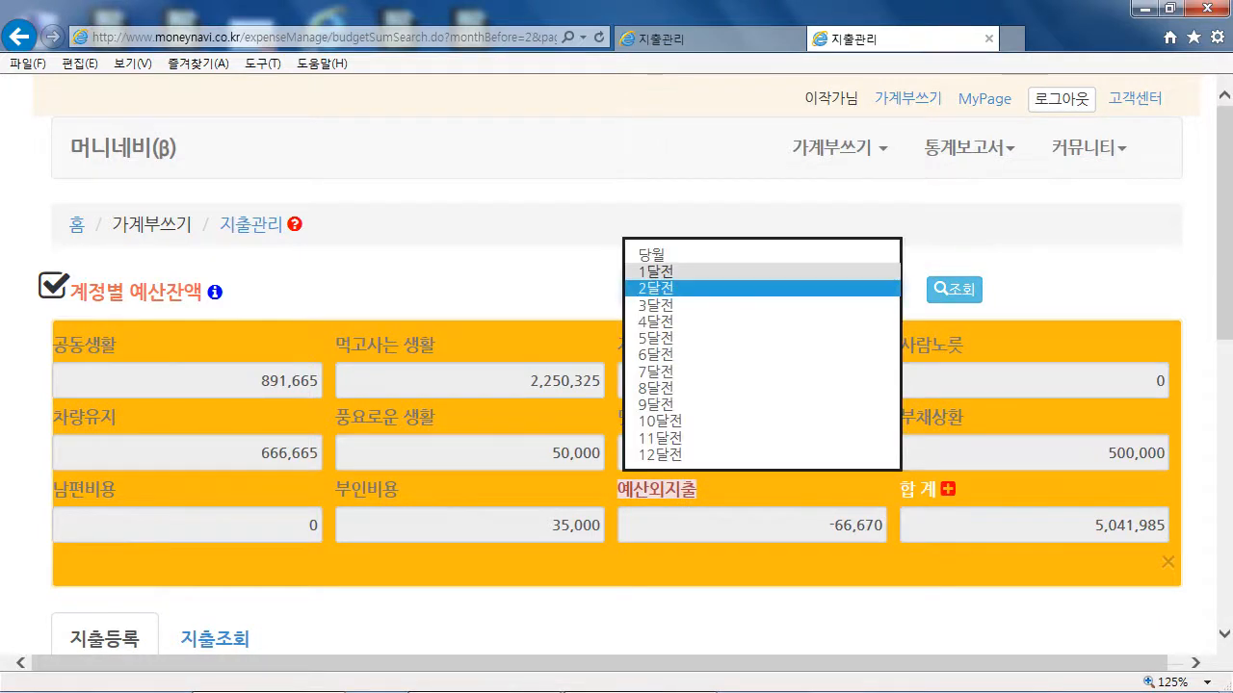
{"action": "left_click", "coordinate": [771, 272]}
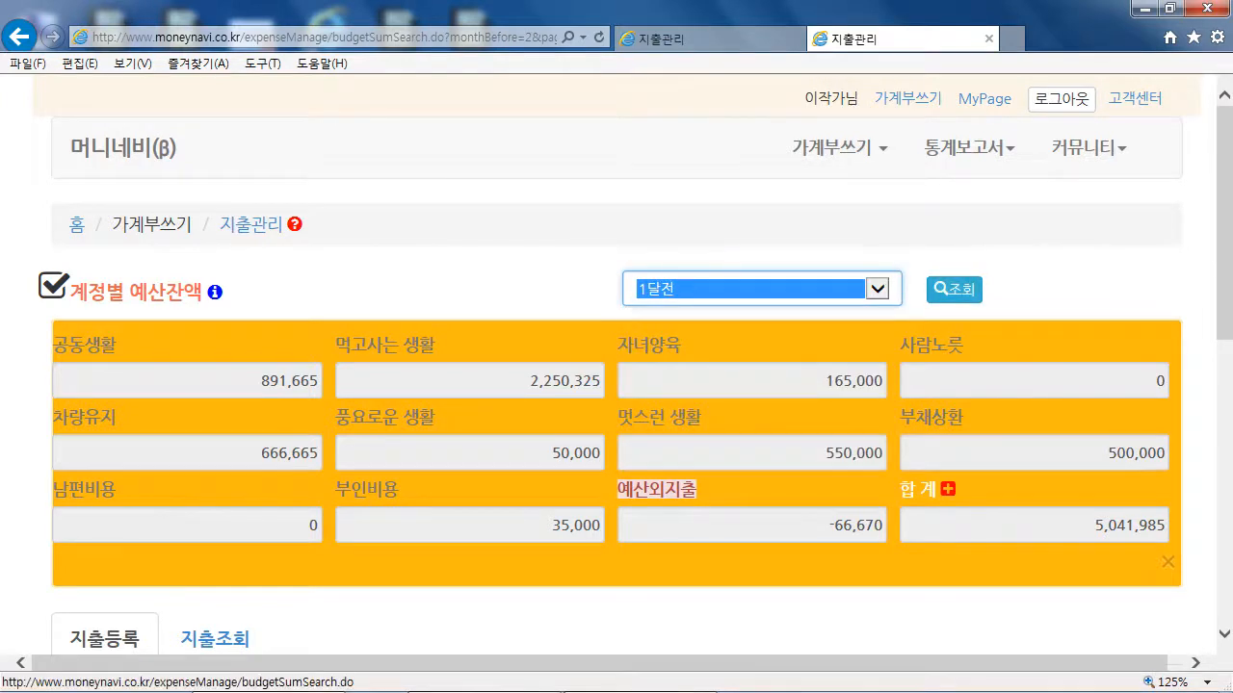
{"action": "left_click", "coordinate": [953, 289]}
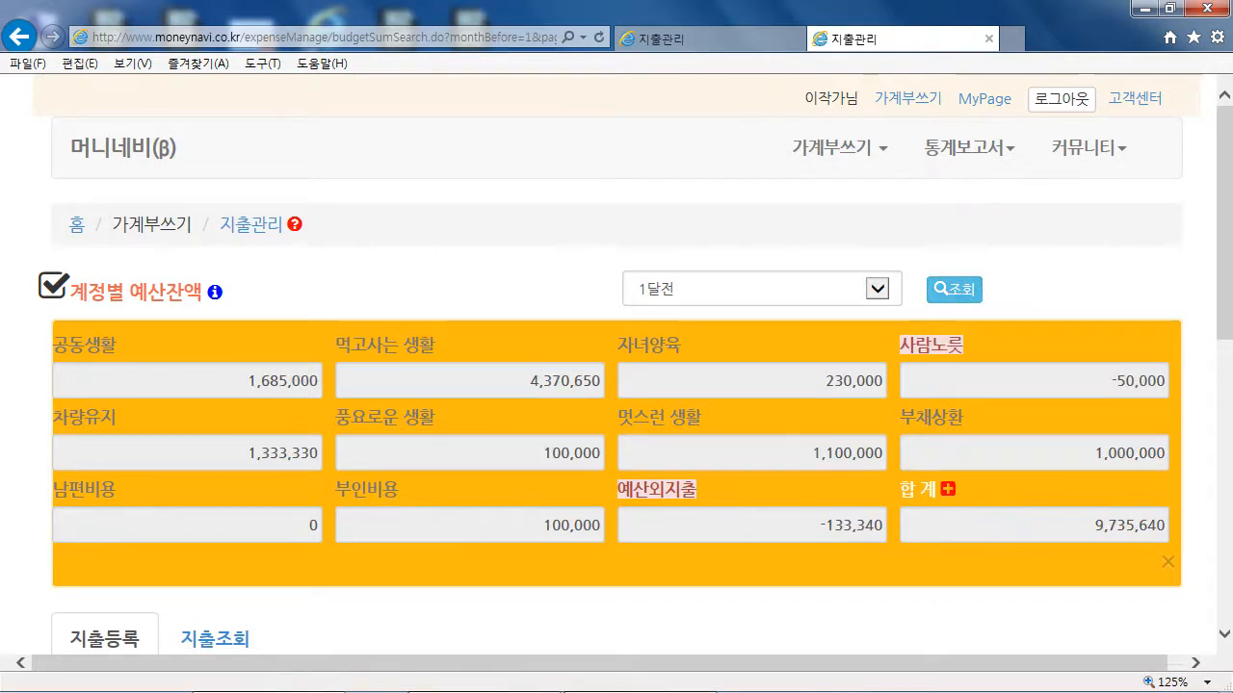
Fill the new expense form (지출 등록) from the frequently used expense 유치원.
{"action": "scroll", "coordinate": [616, 366], "scroll_direction": "down", "scroll_amount": 5}
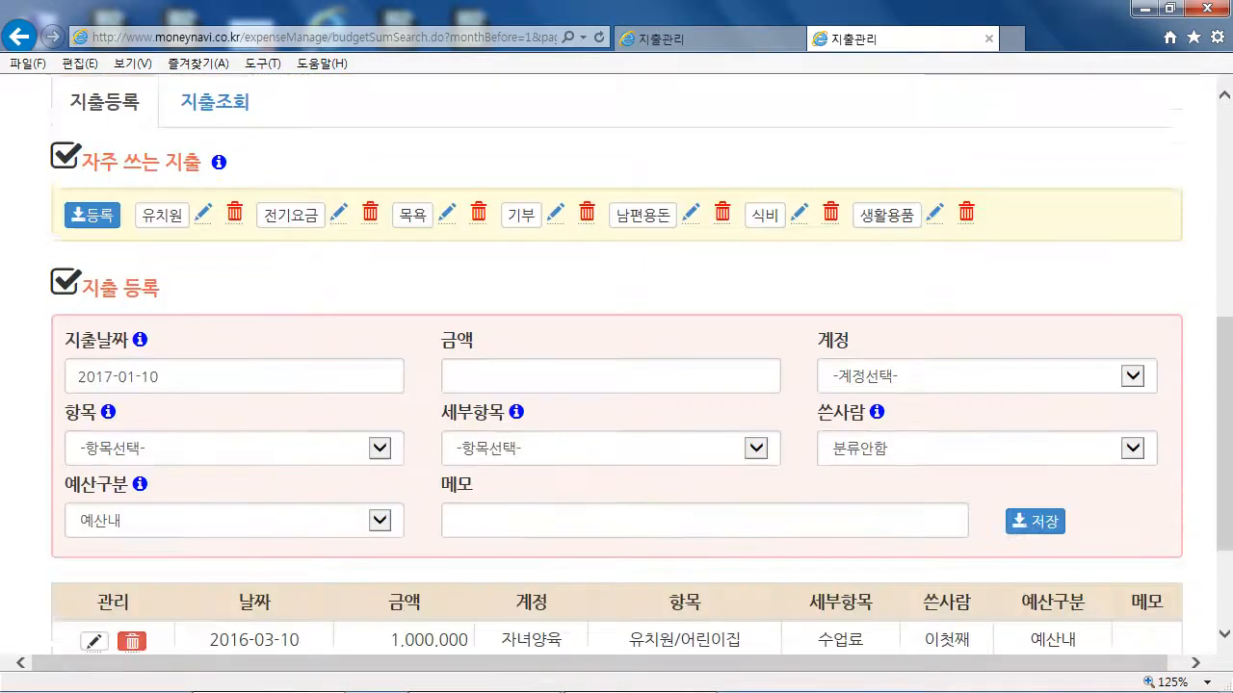
{"action": "scroll", "coordinate": [616, 366], "scroll_direction": "down", "scroll_amount": 1}
{"action": "left_click", "coordinate": [162, 125]}
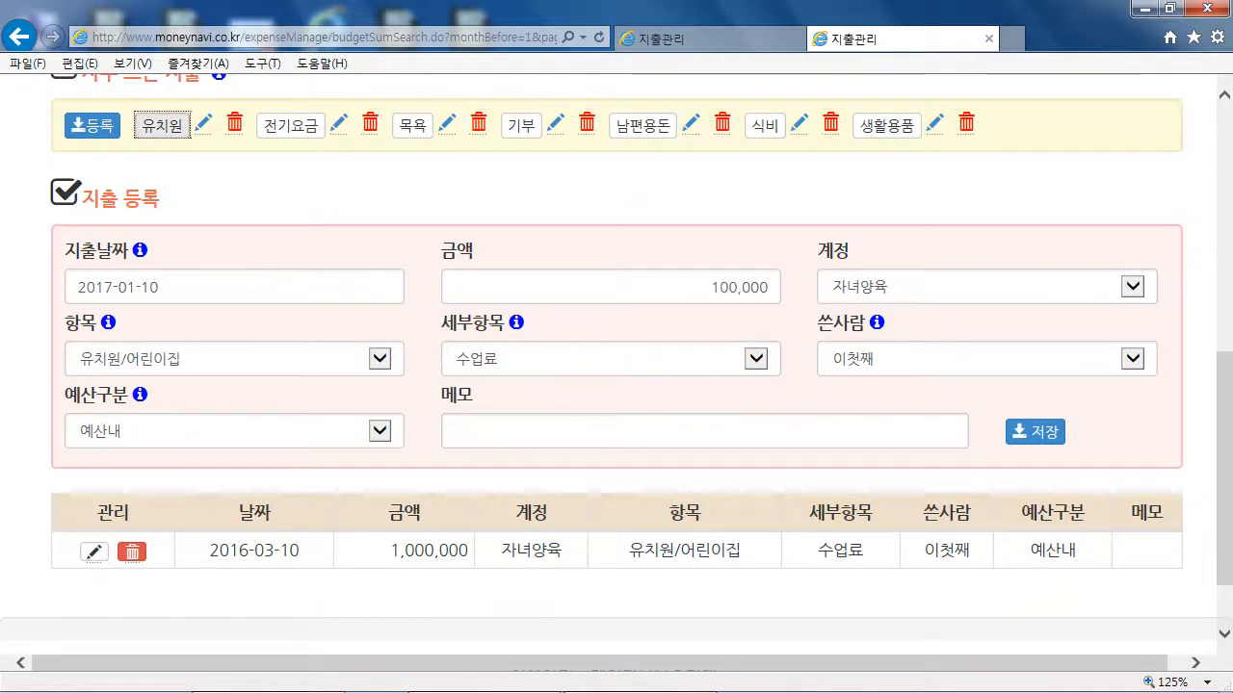
Set the date (지출날짜) of the 유치원 expense to 2016-11-10.
{"action": "left_click", "coordinate": [212, 287]}
{"action": "left_click", "coordinate": [271, 330]}
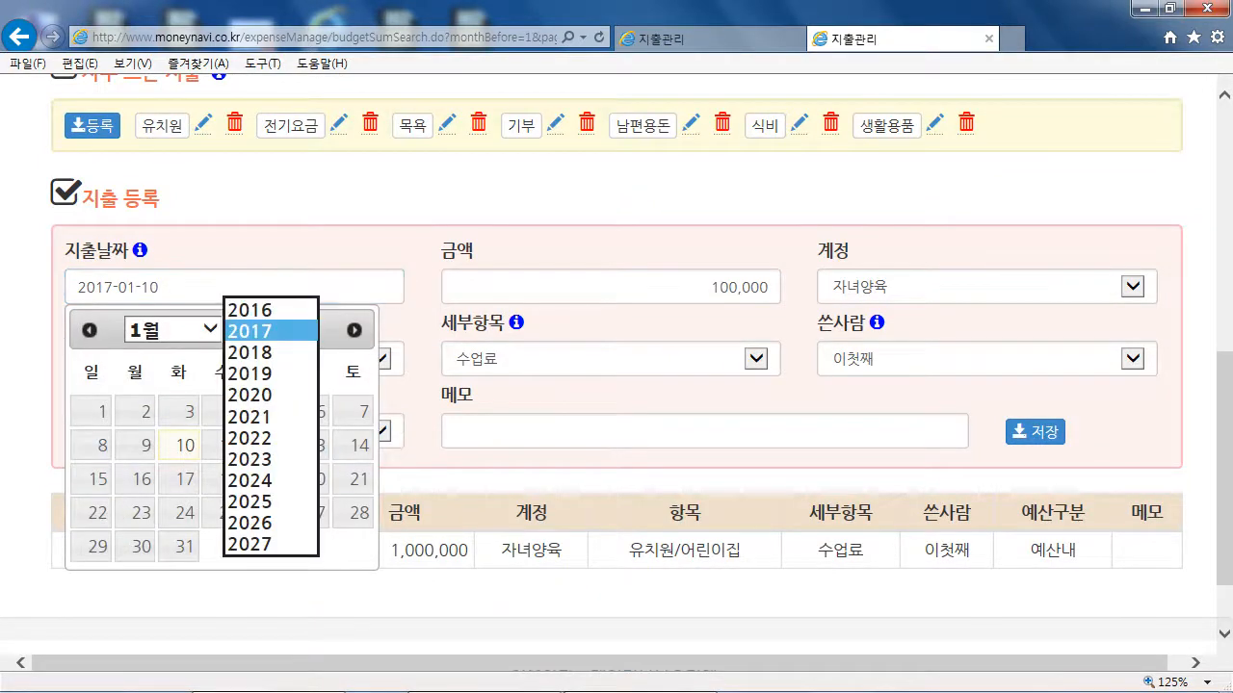
{"action": "left_click", "coordinate": [270, 309]}
{"action": "left_click", "coordinate": [173, 330]}
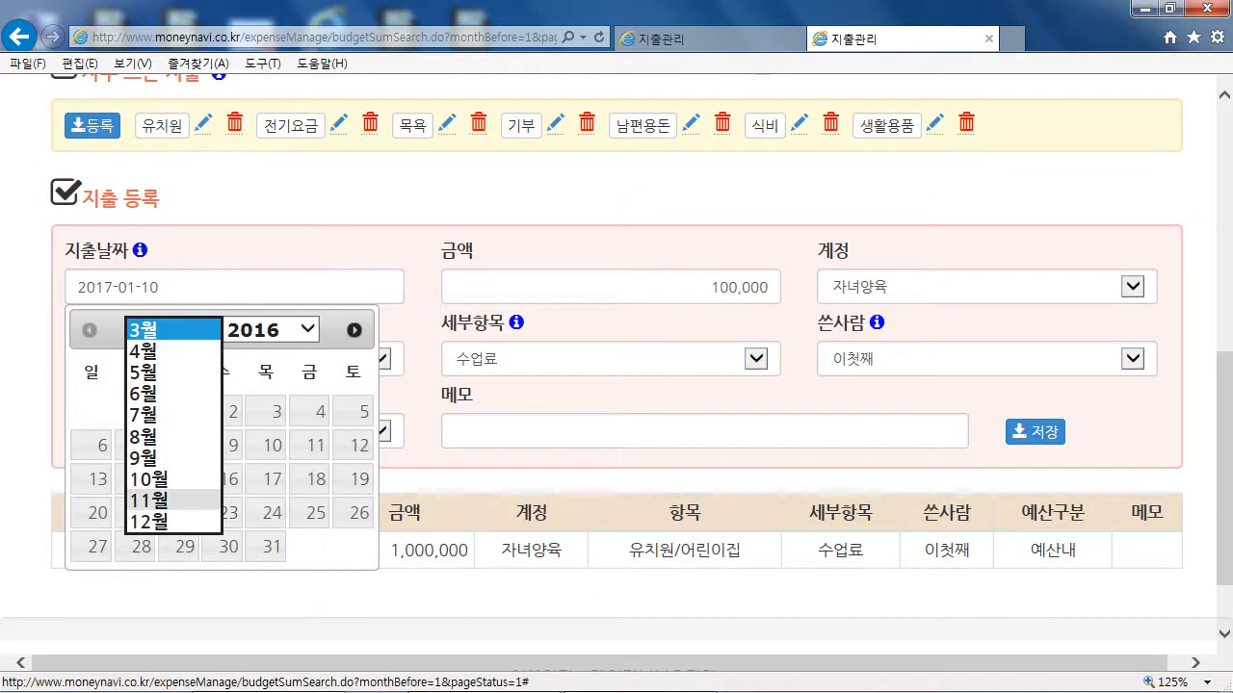
{"action": "left_click", "coordinate": [149, 500]}
{"action": "left_click", "coordinate": [272, 445]}
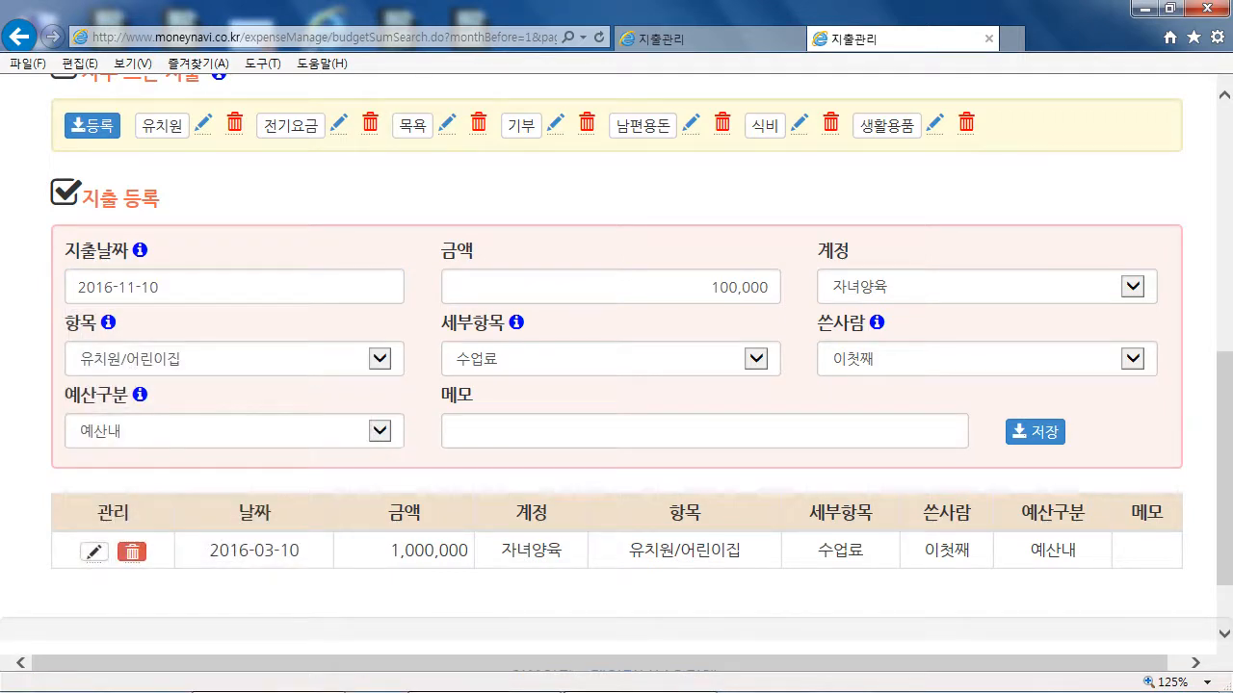
Save the 100,000 유치원/어린이집 expense and dismiss the confirmation message.
{"action": "scroll", "coordinate": [617, 366], "scroll_direction": "up", "scroll_amount": 5}
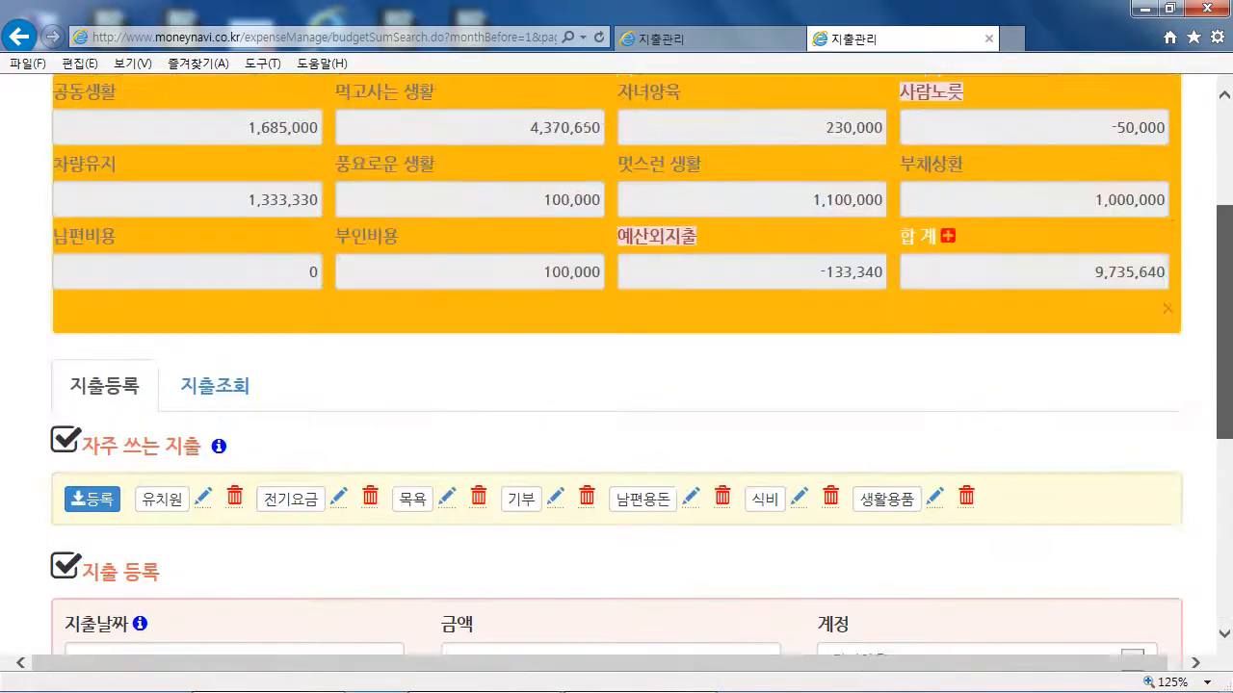
{"action": "scroll", "coordinate": [617, 366], "scroll_direction": "down", "scroll_amount": 5}
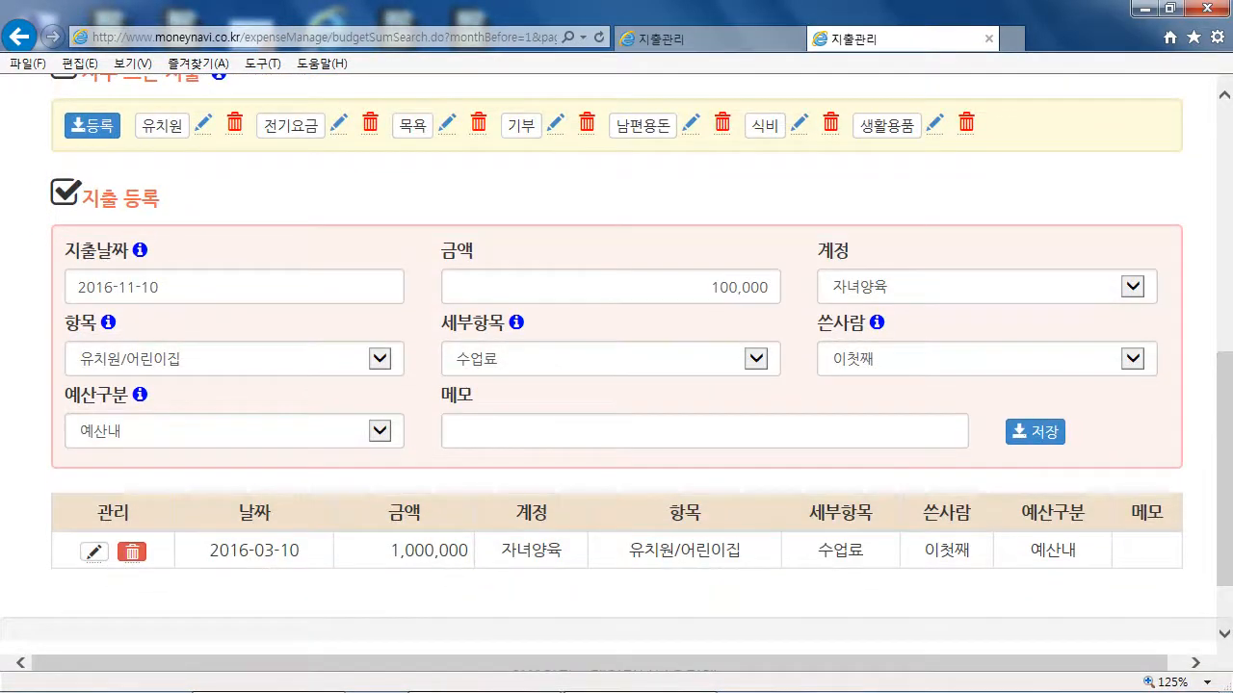
{"action": "left_click", "coordinate": [1034, 431]}
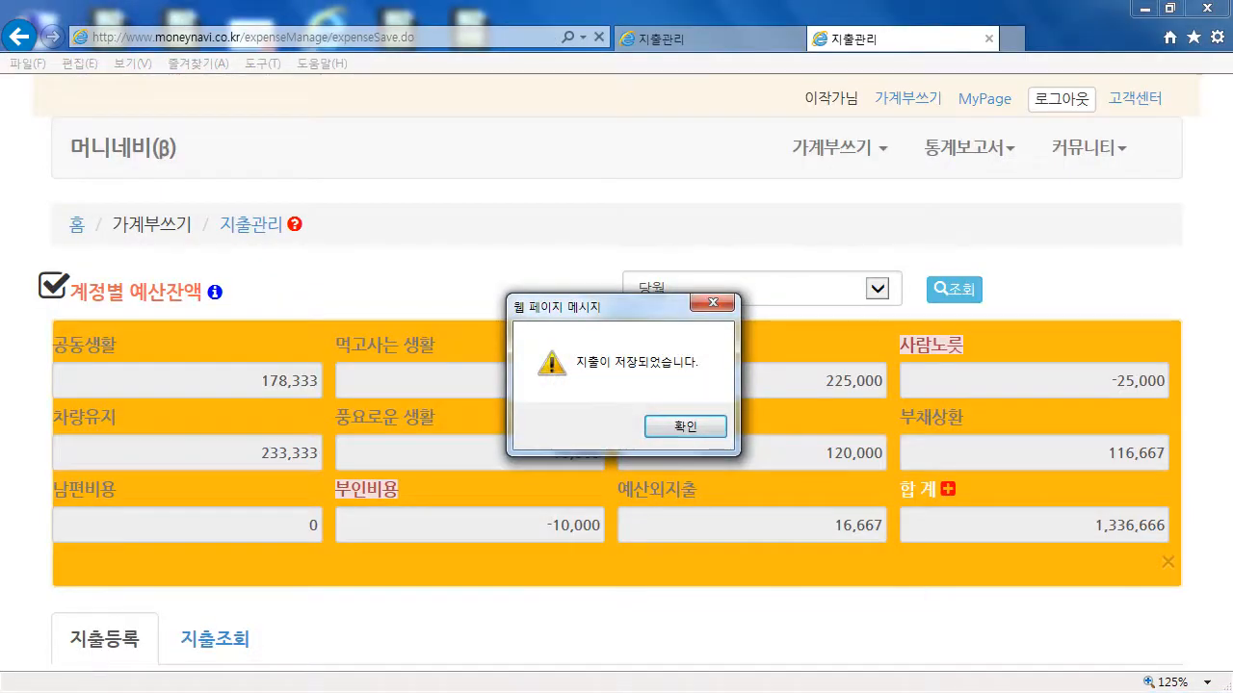
{"action": "key", "text": "Return"}
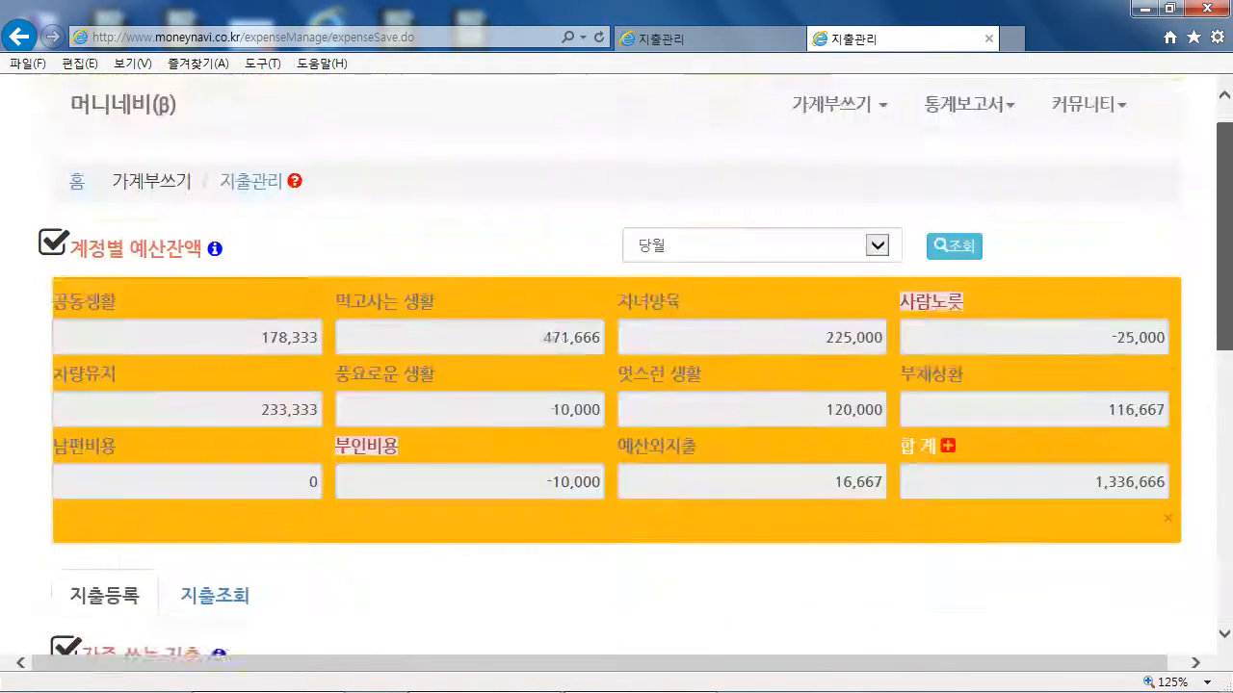
Look up the account budget balances for 2달전 and 1달전 to compare the effect of the saved expense.
{"action": "scroll", "coordinate": [617, 366], "scroll_direction": "up", "scroll_amount": 1}
{"action": "left_click", "coordinate": [876, 282]}
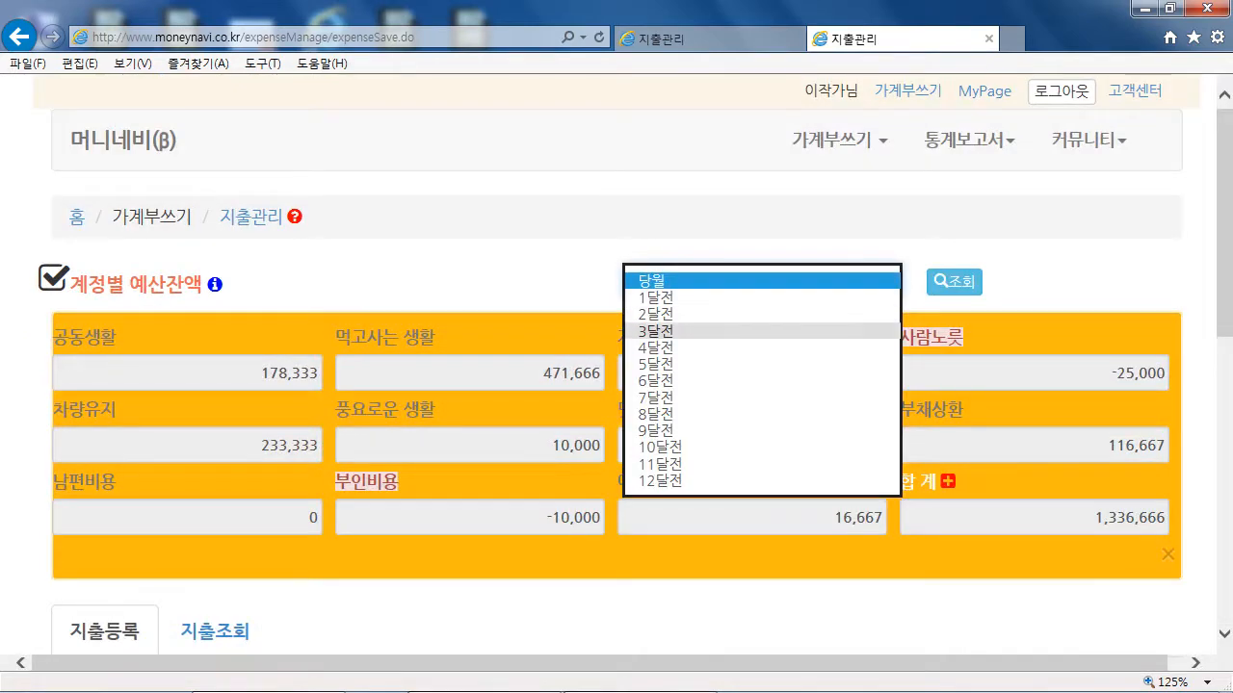
{"action": "left_click", "coordinate": [654, 314]}
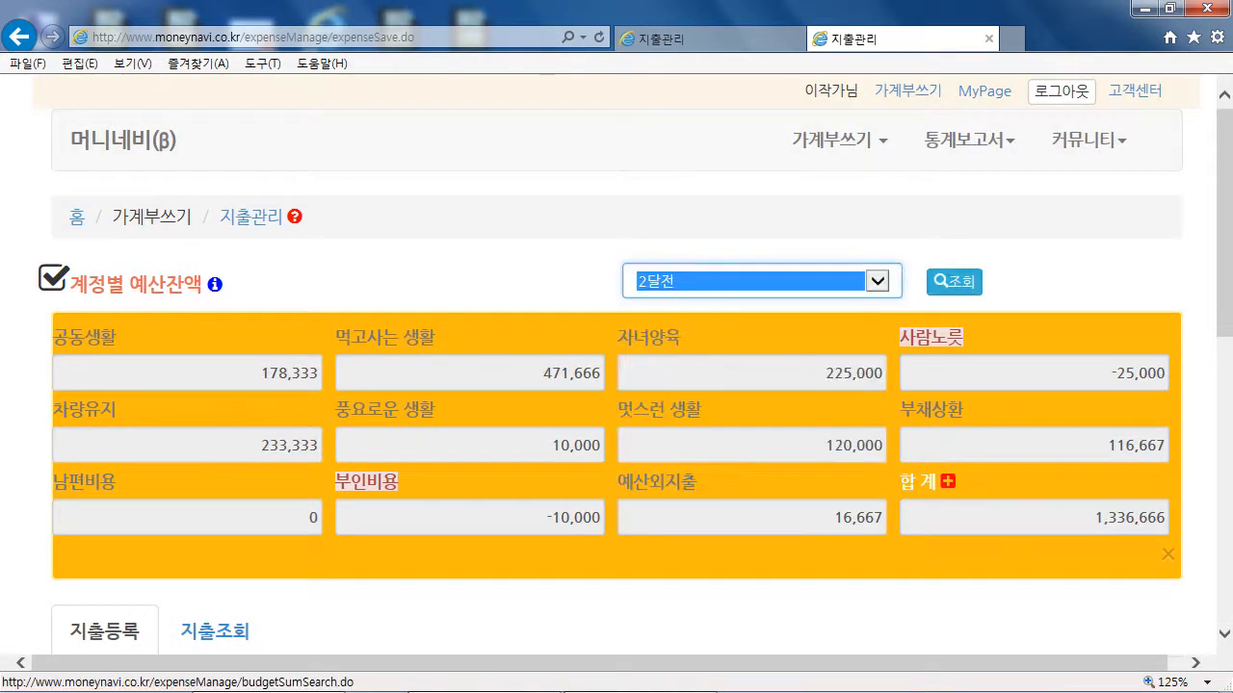
{"action": "left_click", "coordinate": [953, 281]}
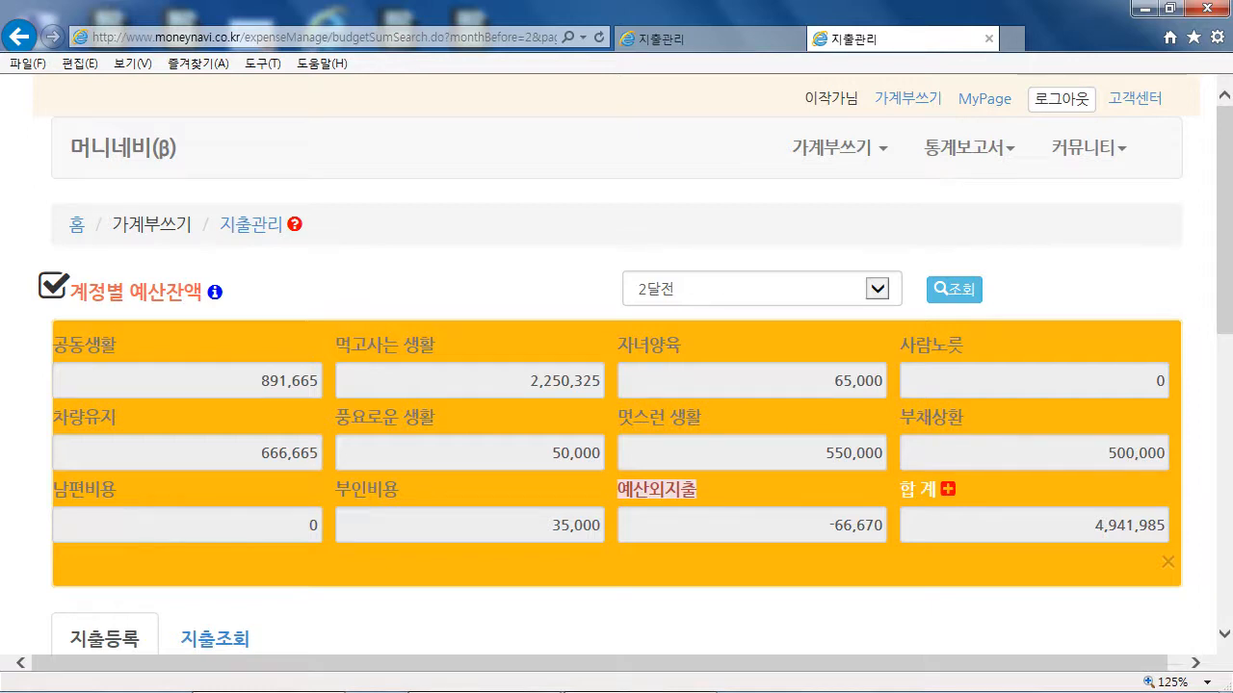
{"action": "left_click", "coordinate": [876, 289]}
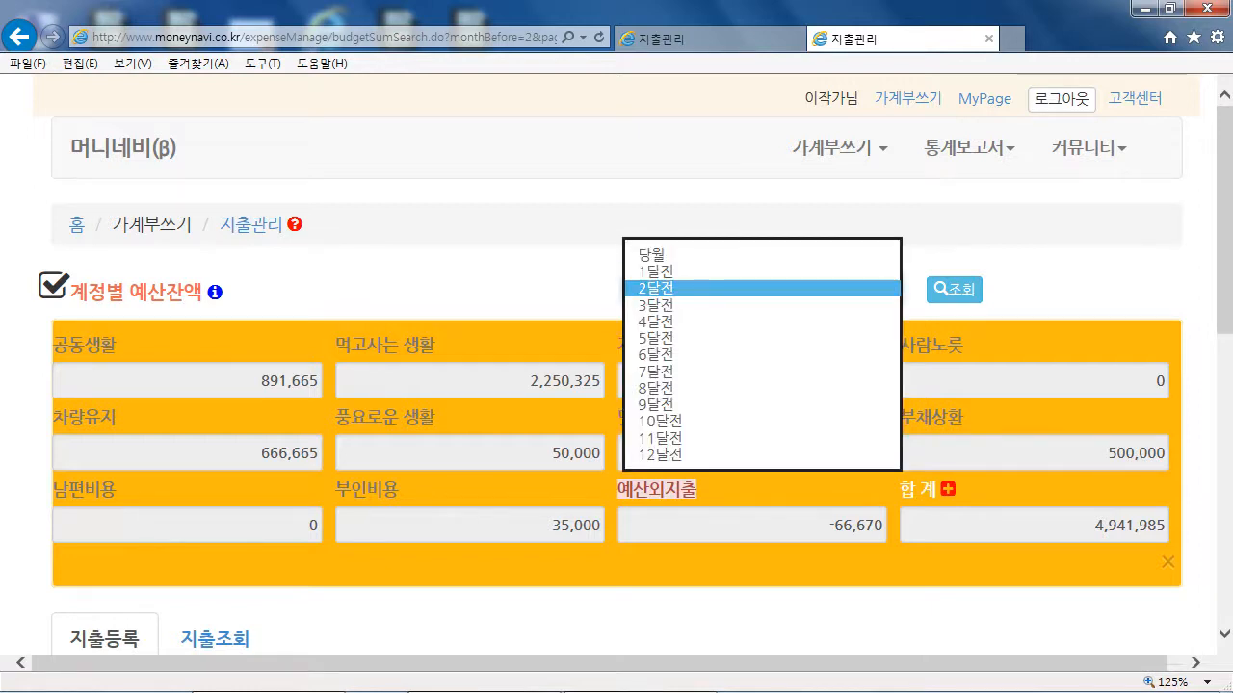
{"action": "left_click", "coordinate": [664, 272]}
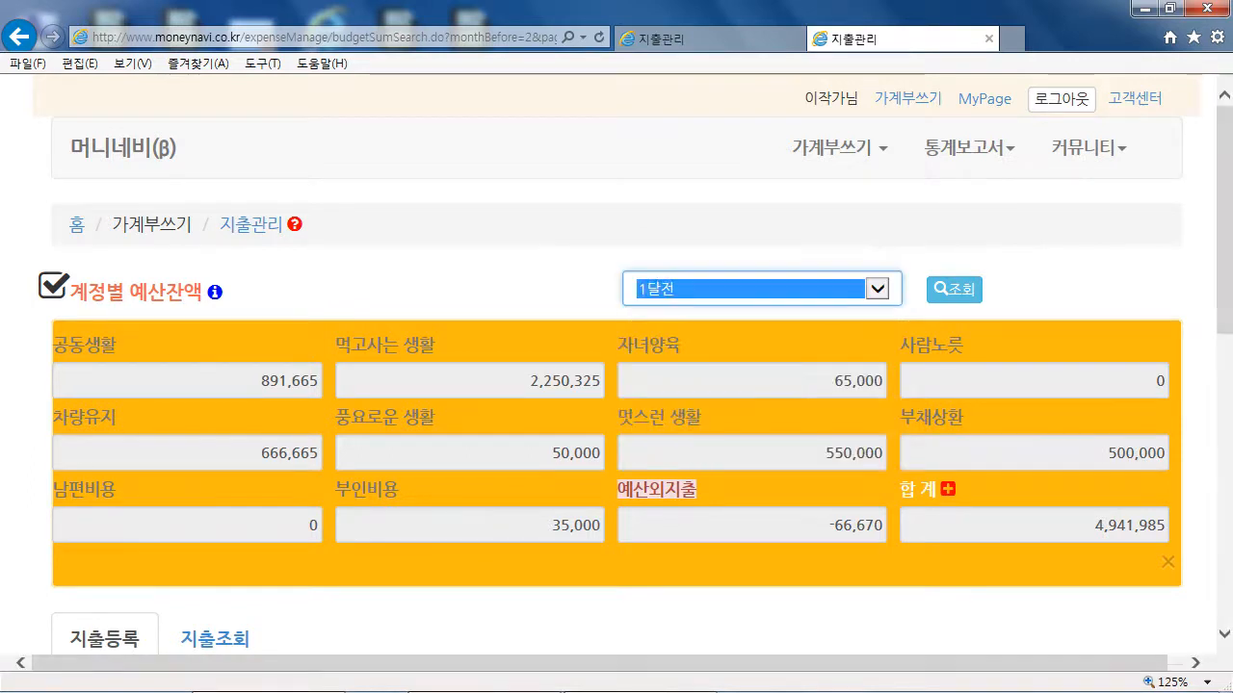
{"action": "left_click", "coordinate": [953, 289]}
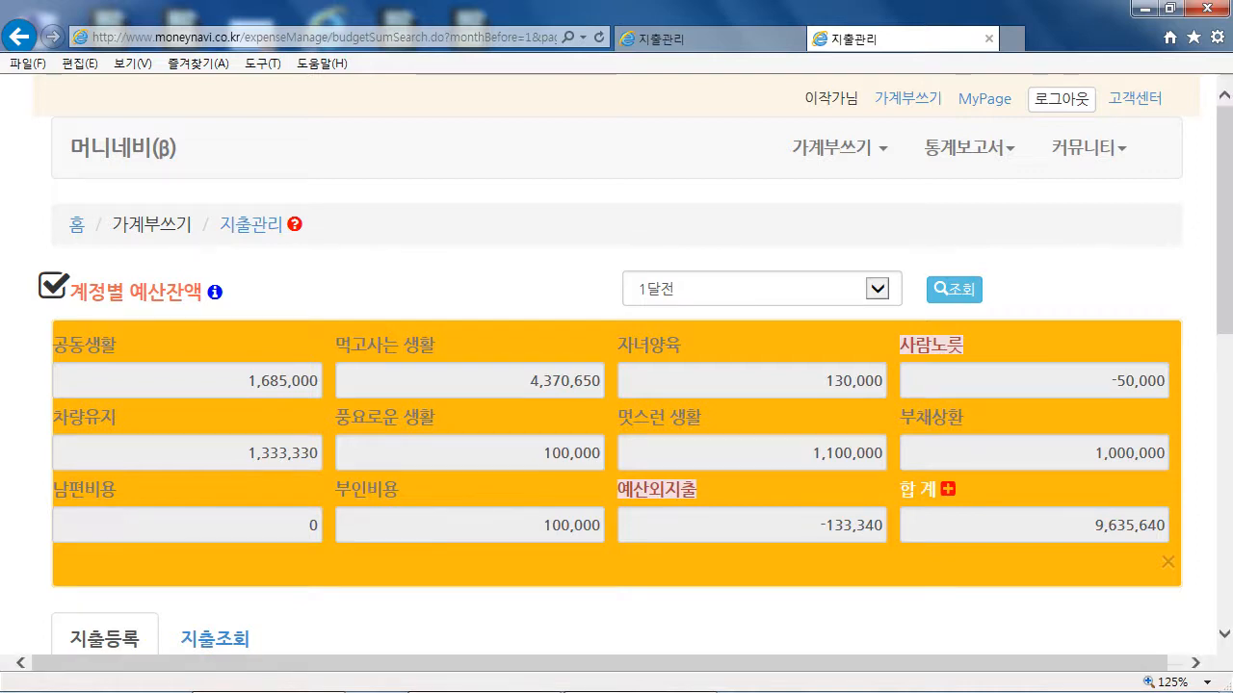
Switch back to the other open 지출관리 page and review its 당월 budget balances and list of registered expenses.
{"action": "key", "text": "ctrl+Tab"}
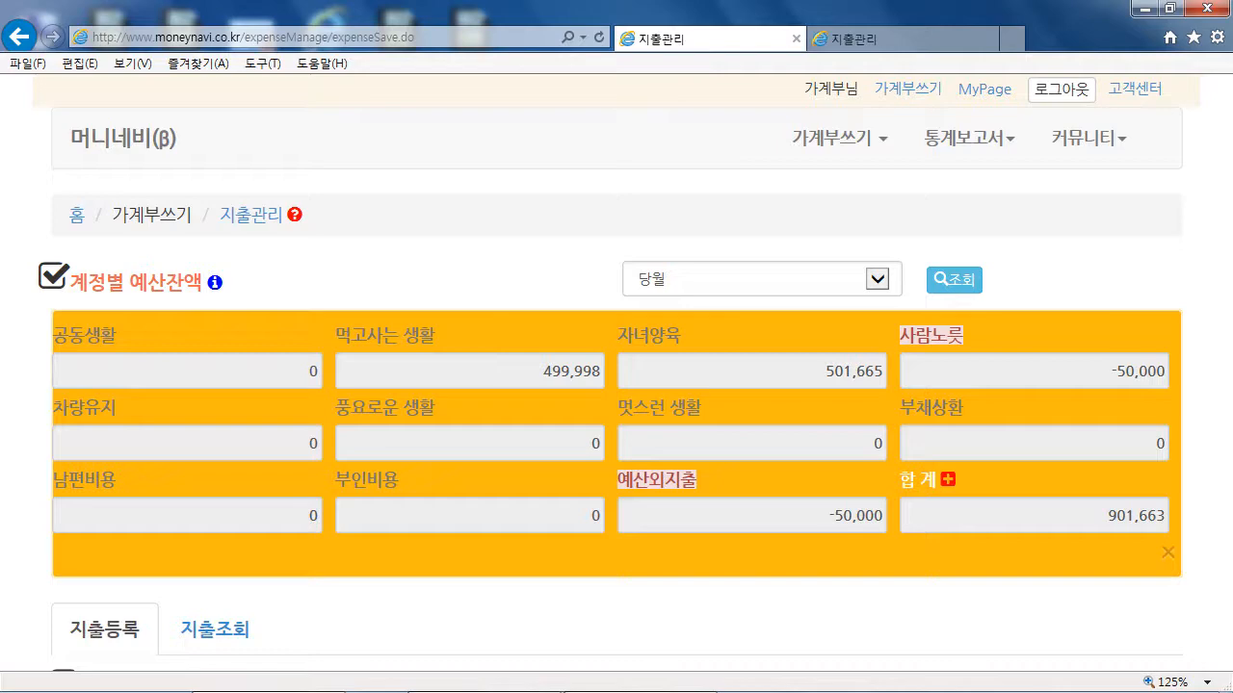
{"action": "scroll", "coordinate": [616, 373], "scroll_direction": "down", "scroll_amount": 5}
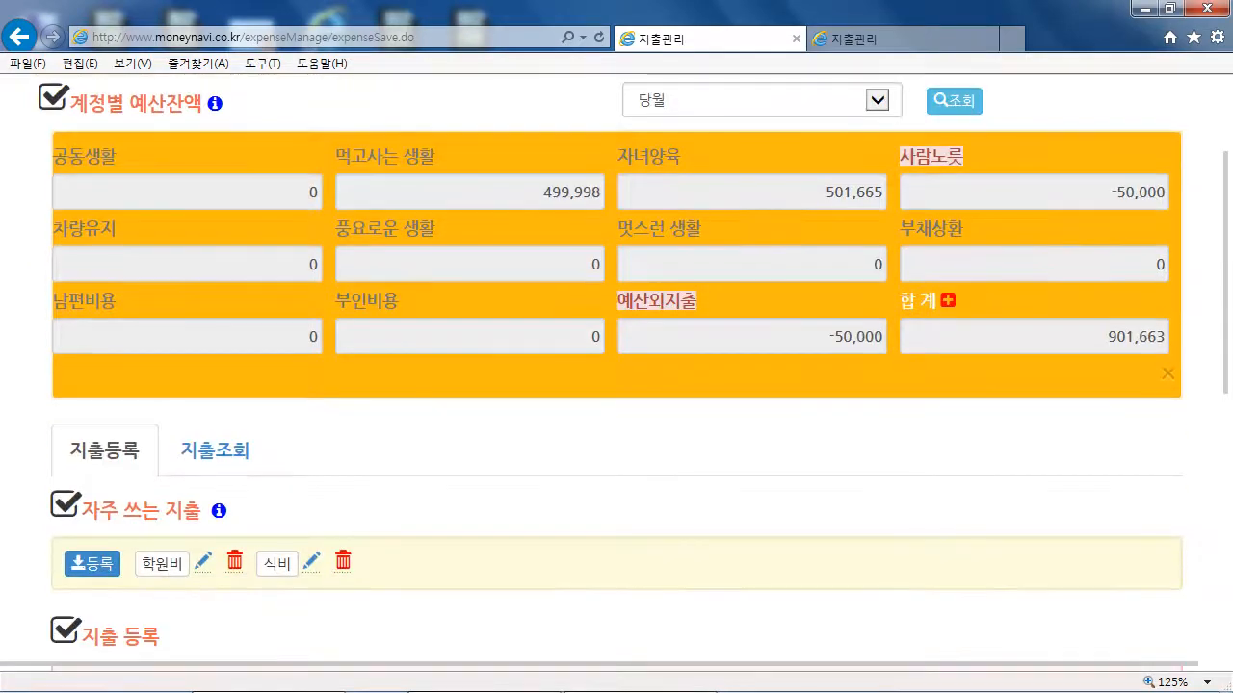
{"action": "scroll", "coordinate": [616, 375], "scroll_direction": "down", "scroll_amount": 3}
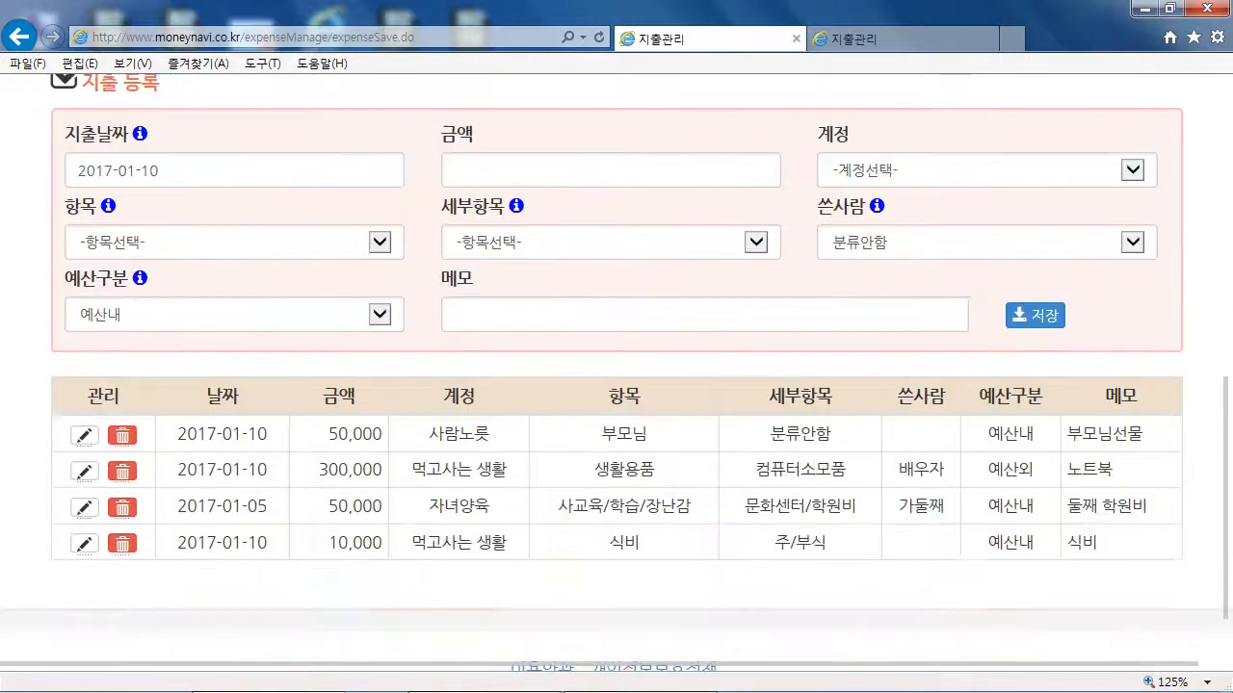
{"action": "scroll", "coordinate": [616, 376], "scroll_direction": "up", "scroll_amount": 7}
{"action": "scroll", "coordinate": [616, 376], "scroll_direction": "up", "scroll_amount": 2}
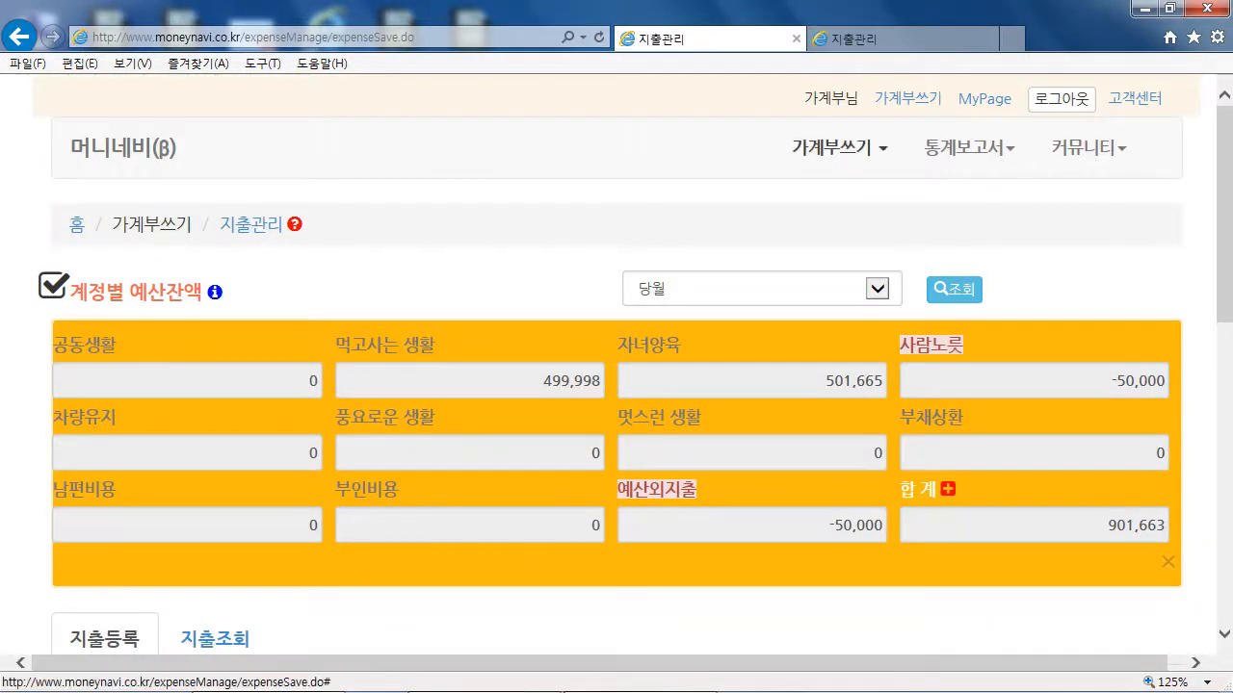
Open the 수입관리 page and review this year's income status (금년도 수입현황) and the income registration form.
{"action": "left_click", "coordinate": [838, 147]}
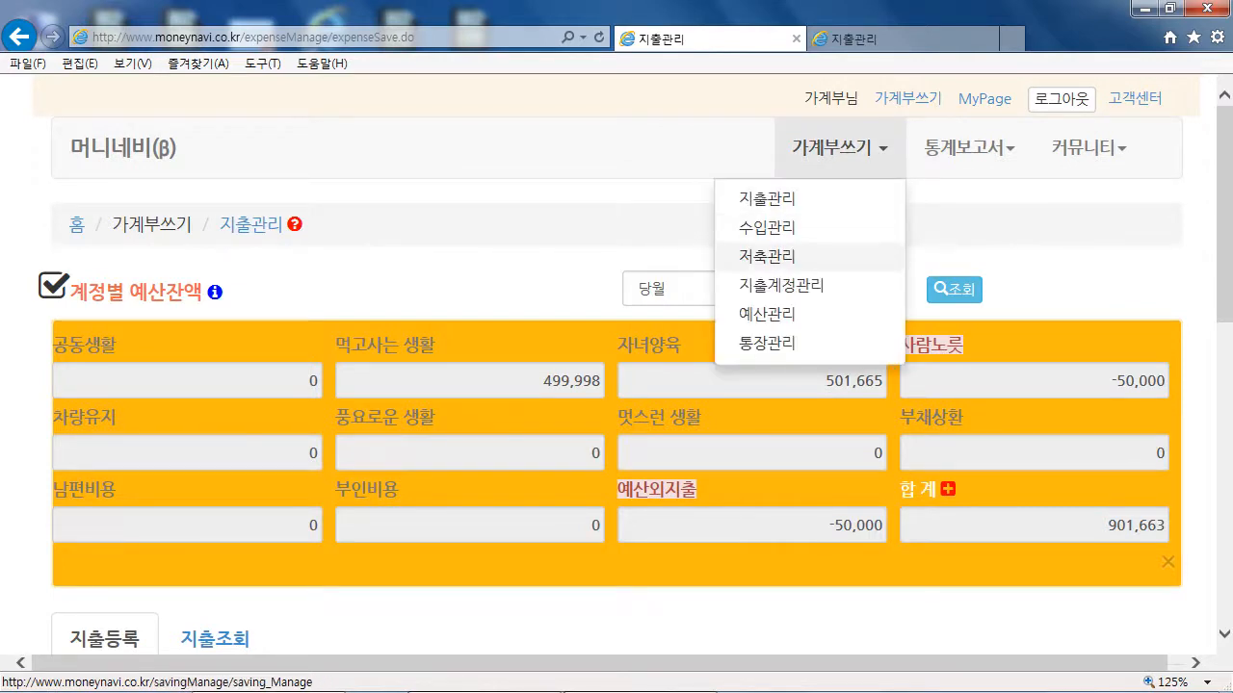
{"action": "left_click", "coordinate": [766, 228]}
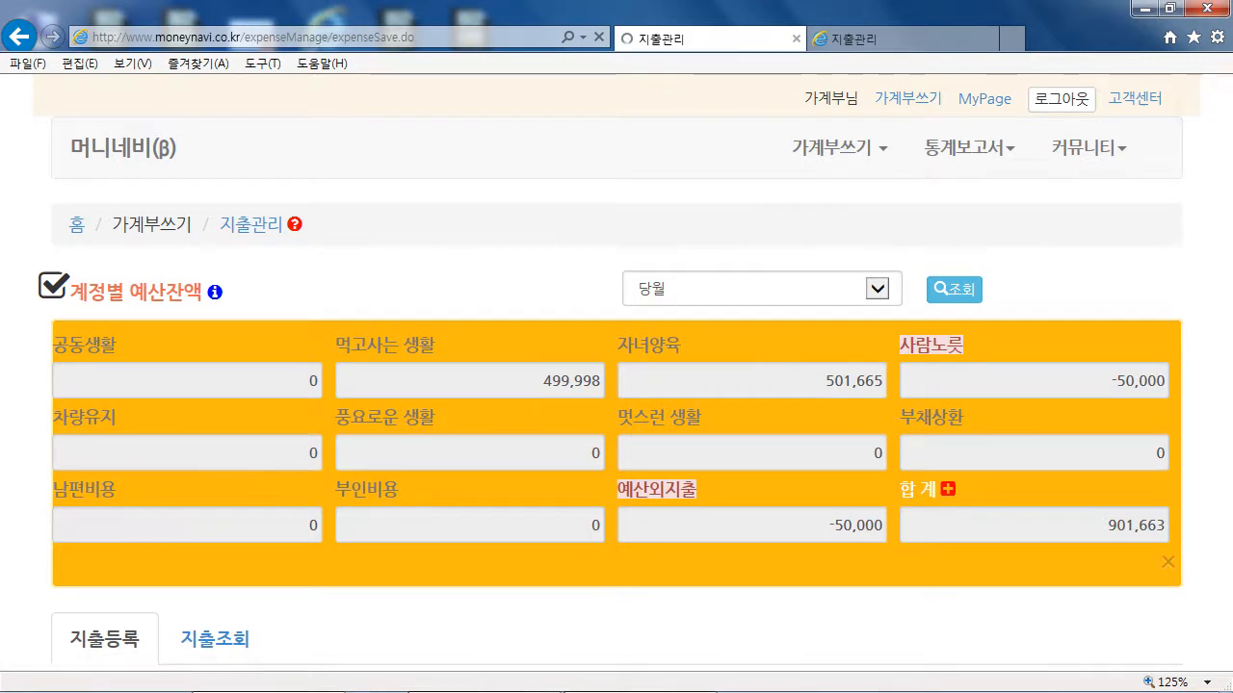
{"action": "scroll", "coordinate": [617, 366], "scroll_direction": "down", "scroll_amount": 2}
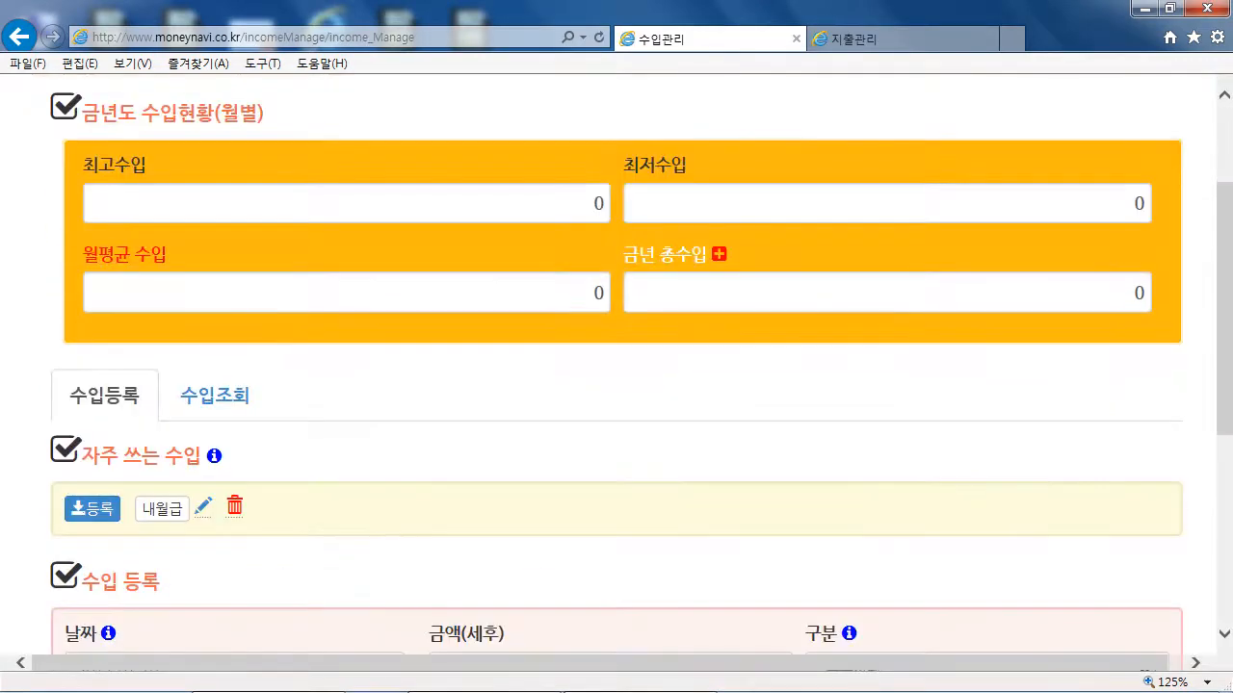
{"action": "scroll", "coordinate": [616, 366], "scroll_direction": "down", "scroll_amount": 2}
{"action": "scroll", "coordinate": [617, 366], "scroll_direction": "up", "scroll_amount": 3}
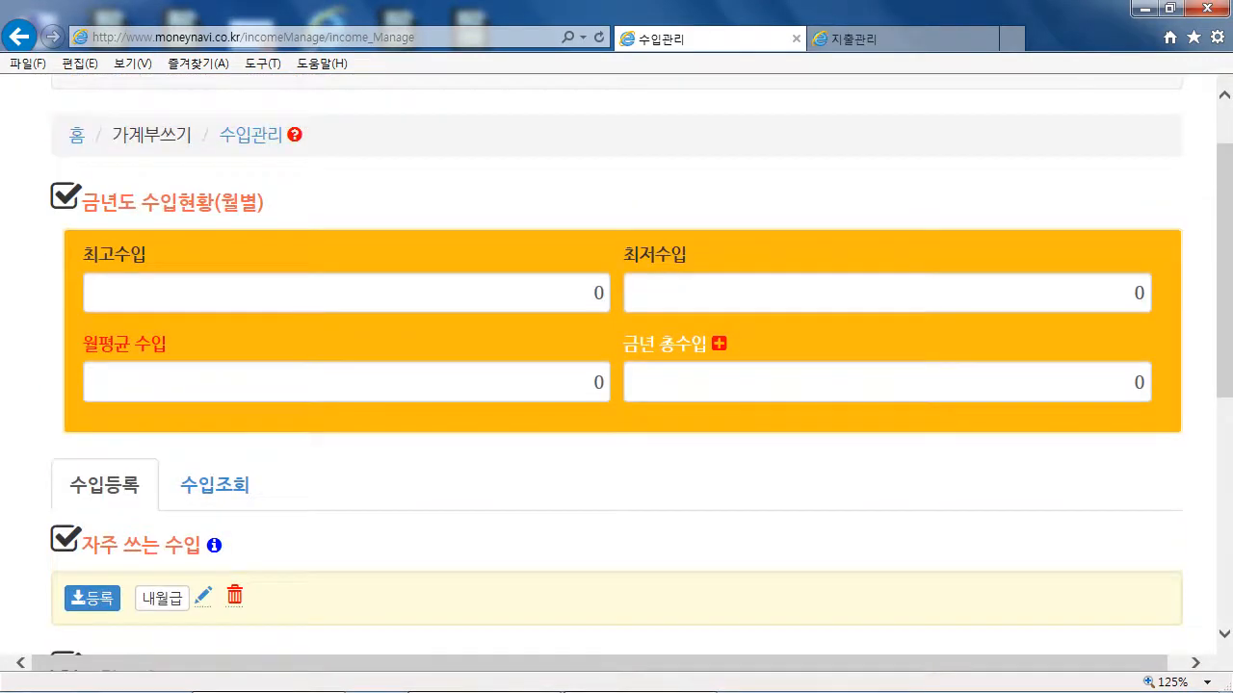
{"action": "scroll", "coordinate": [616, 366], "scroll_direction": "up", "scroll_amount": 1}
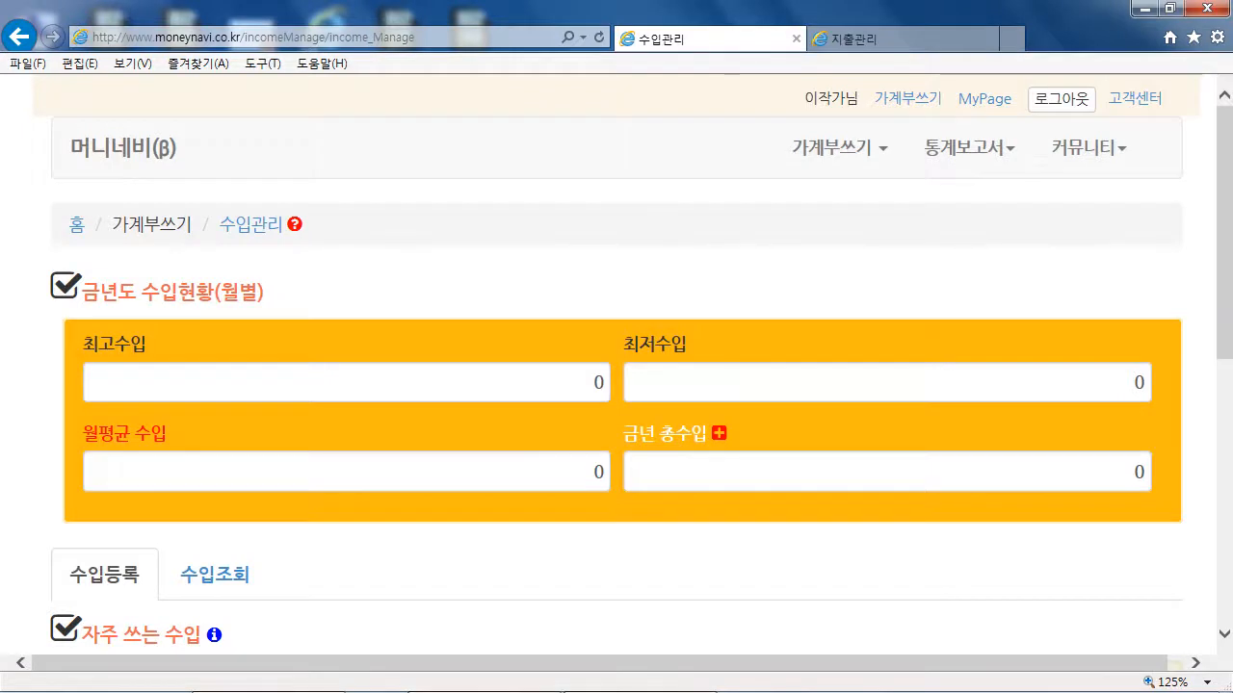
{"action": "scroll", "coordinate": [617, 366], "scroll_direction": "down", "scroll_amount": 4}
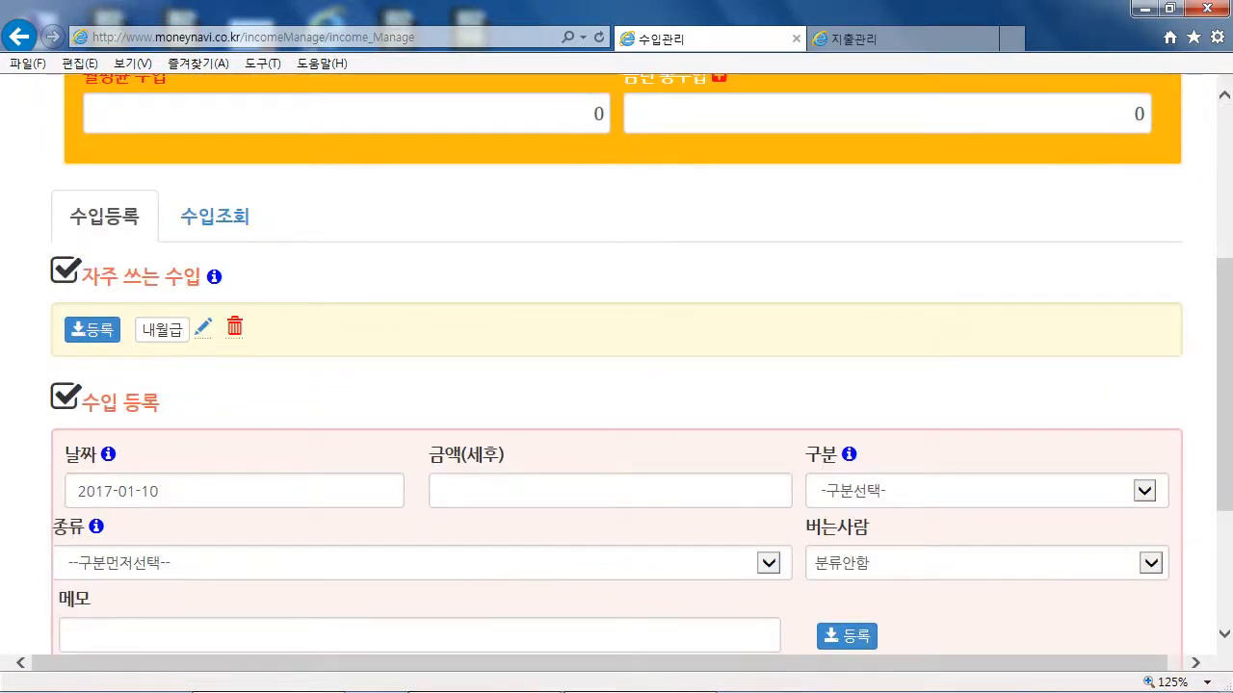
{"action": "scroll", "coordinate": [616, 366], "scroll_direction": "down", "scroll_amount": 1}
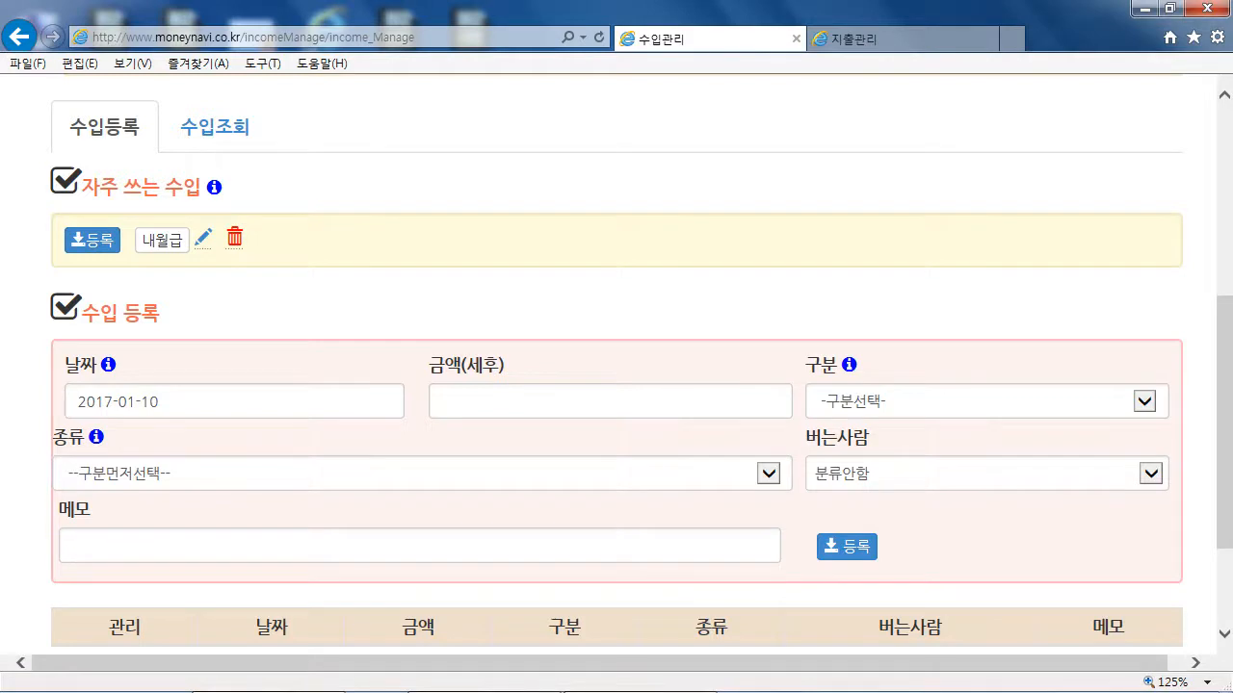
Start a new frequently used income (자주쓰는 수입) named 남편월급 and check the name for duplicates.
{"action": "left_click", "coordinate": [92, 240]}
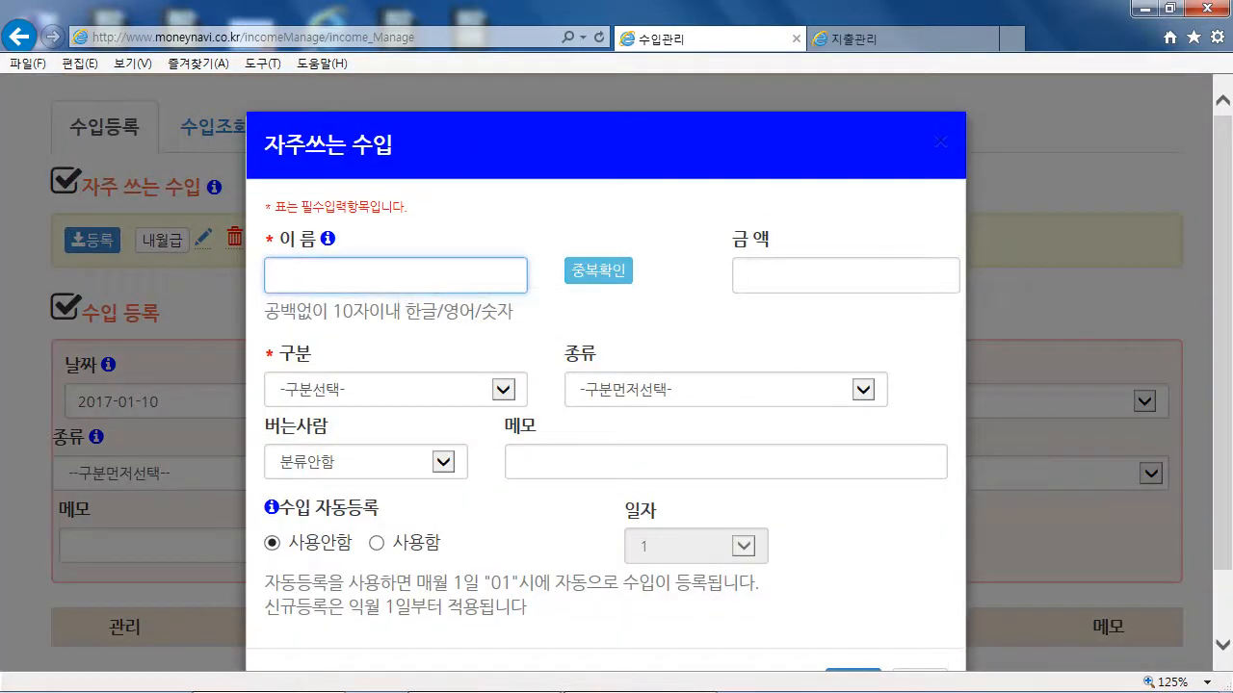
{"action": "type", "text": "남편월급"}
{"action": "left_click", "coordinate": [598, 271]}
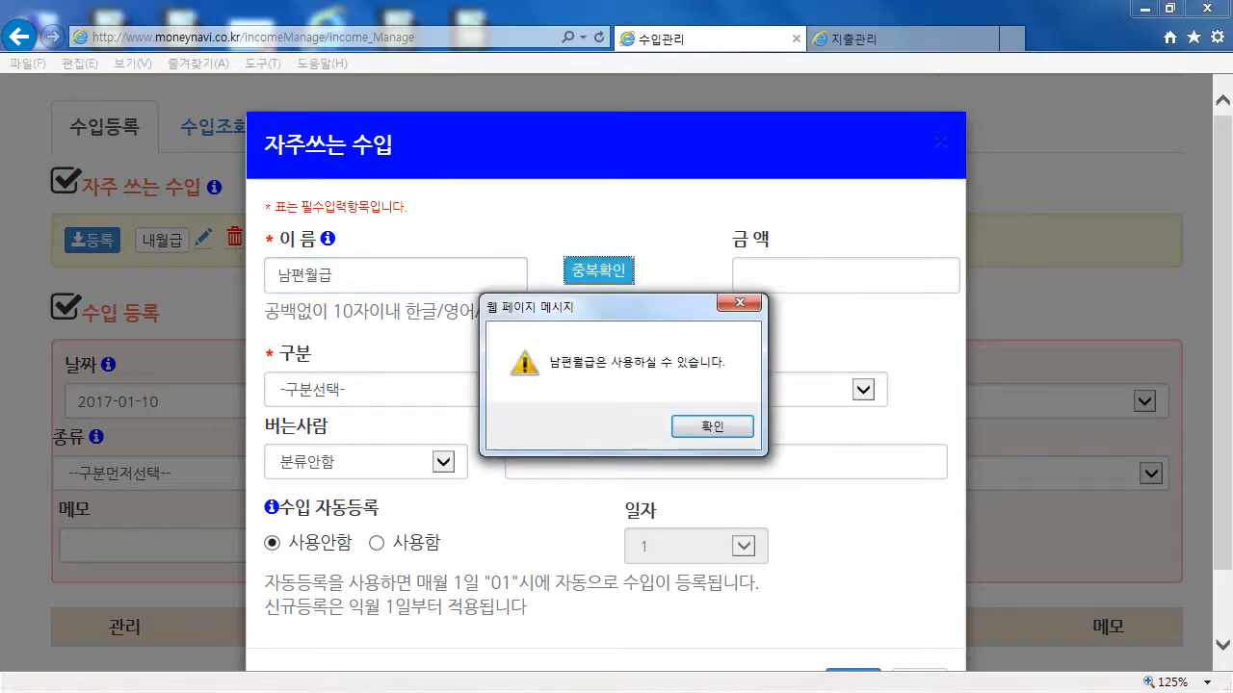
{"action": "left_click", "coordinate": [711, 427]}
Set the frequently used income's amount to 3,000,000, its 구분 to 고정수입 and its 종류 to 월급.
{"action": "left_click", "coordinate": [846, 276]}
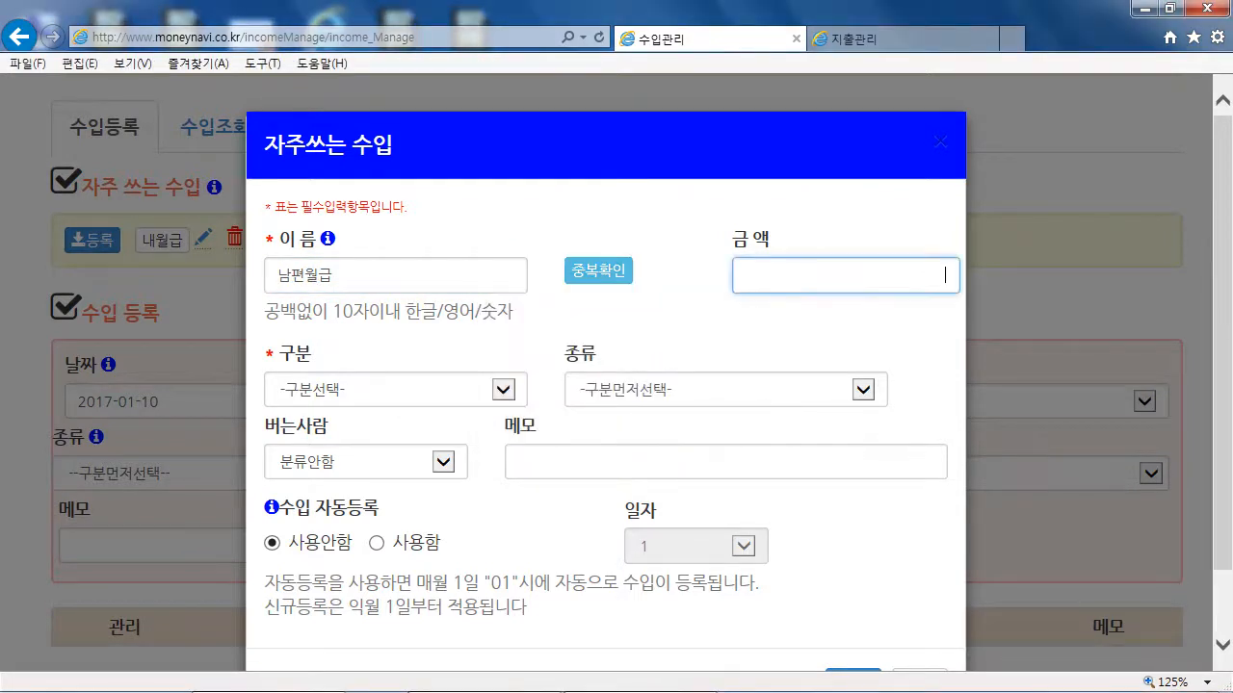
{"action": "type", "text": "3,000,000"}
{"action": "left_click", "coordinate": [502, 389]}
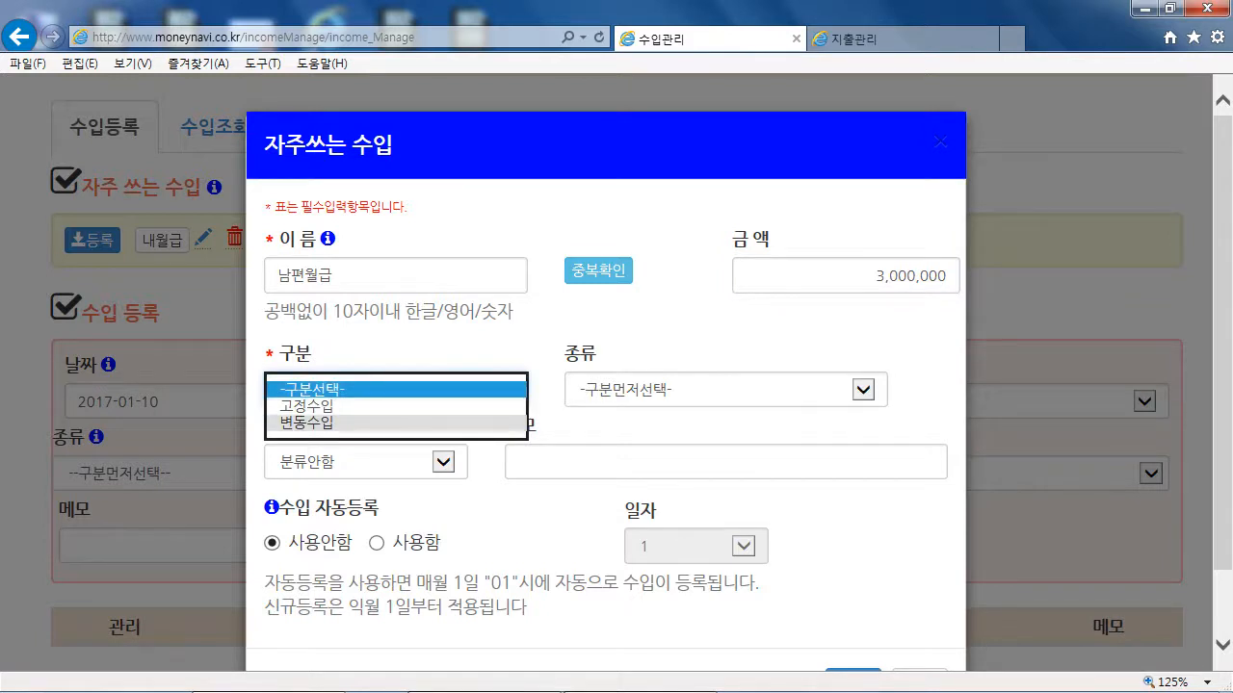
{"action": "left_click", "coordinate": [308, 407]}
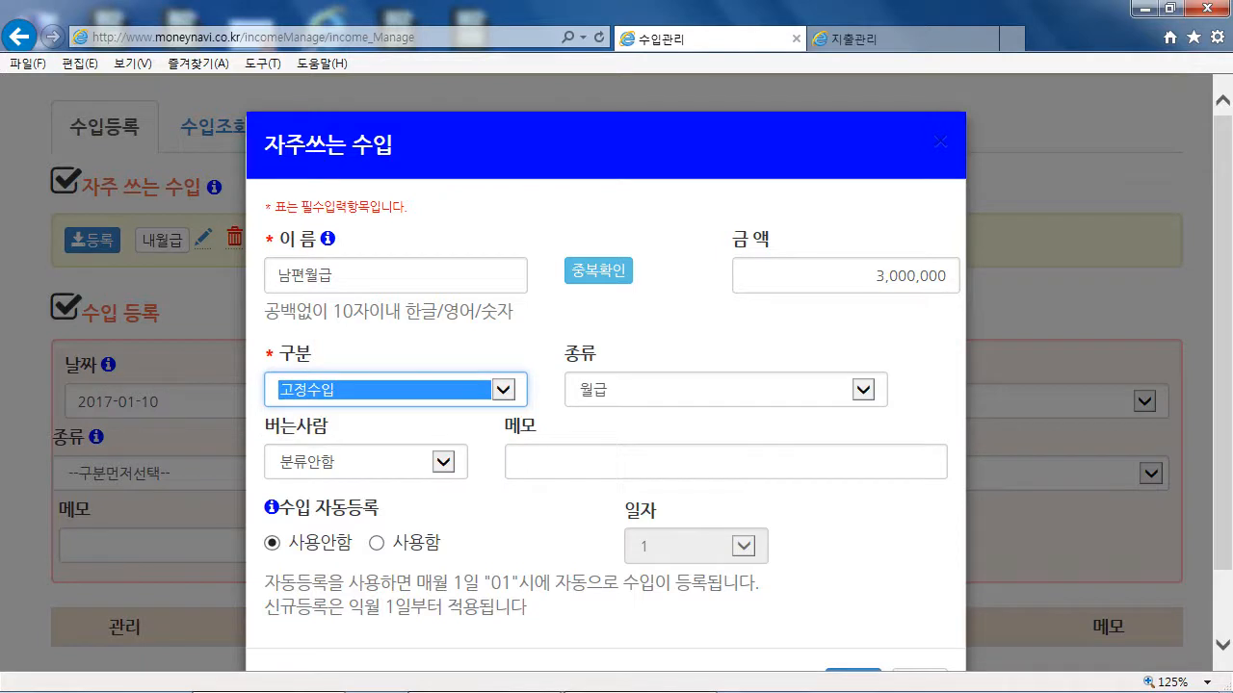
{"action": "left_click", "coordinate": [863, 390]}
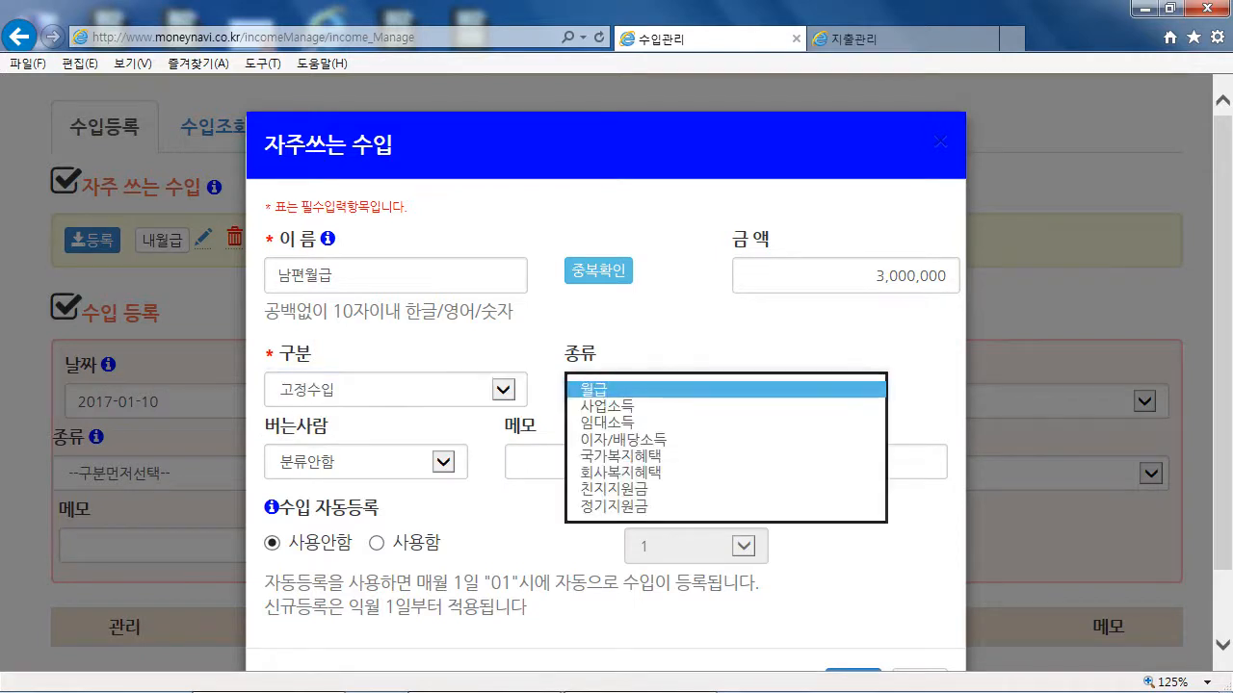
{"action": "left_click", "coordinate": [593, 390]}
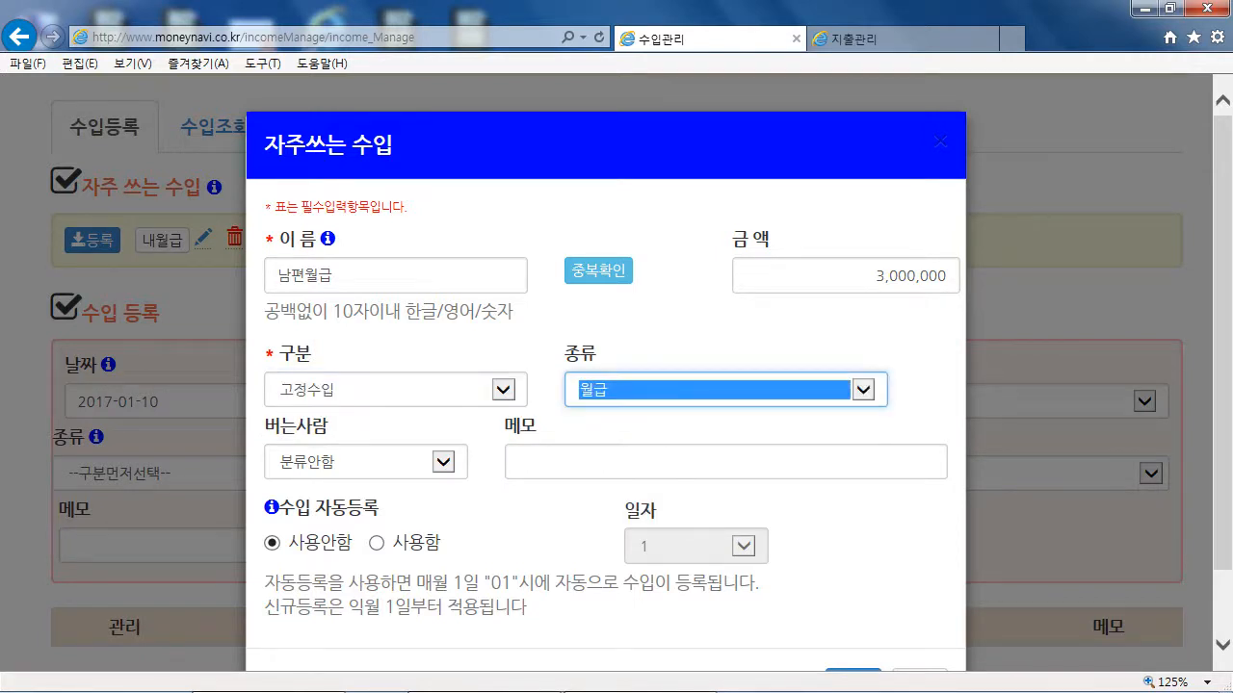
Set 버는사람 to 내남편 and enter 남편월급 as the memo.
{"action": "left_click", "coordinate": [442, 462]}
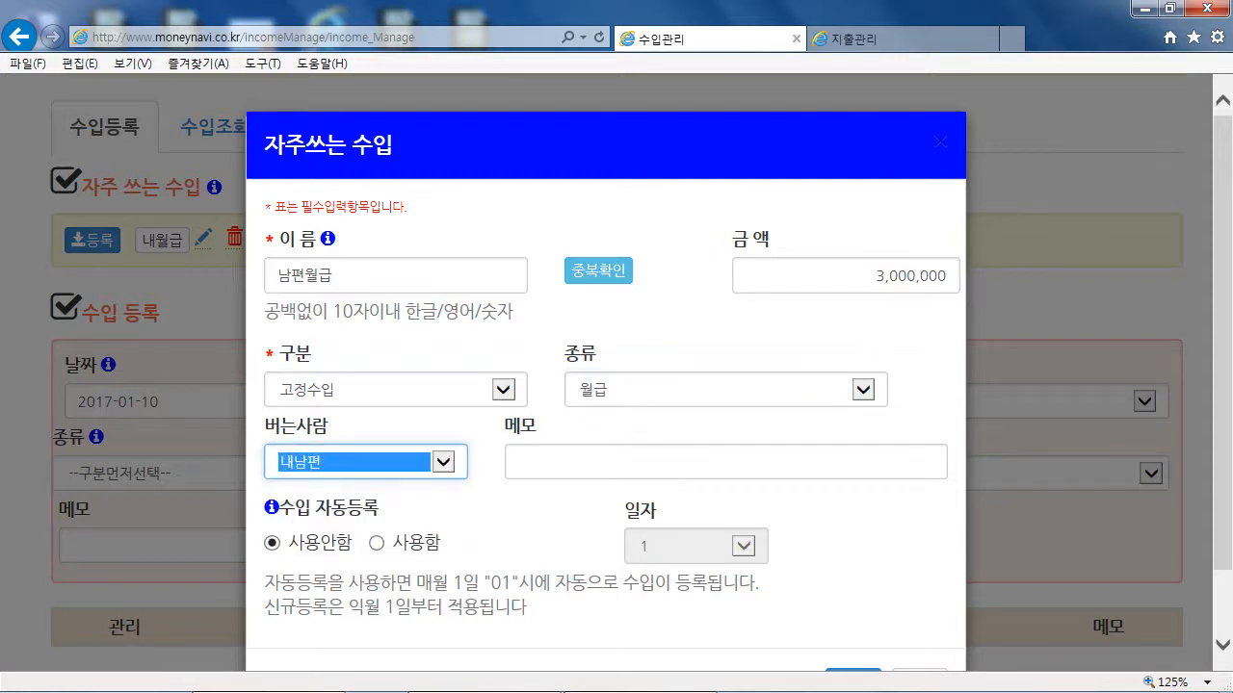
{"action": "left_click", "coordinate": [558, 462]}
{"action": "type", "text": "남편월ㄱ"}
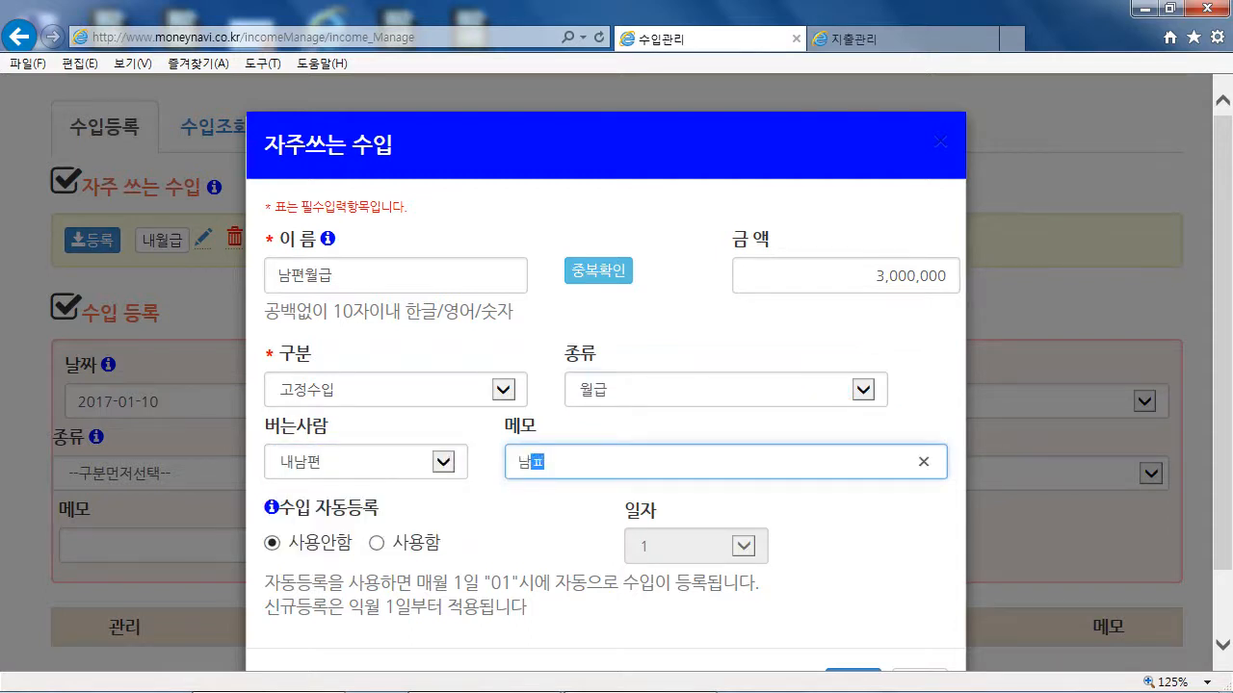
{"action": "type", "text": "ㅡㅂ"}
{"action": "key", "text": "Tab"}
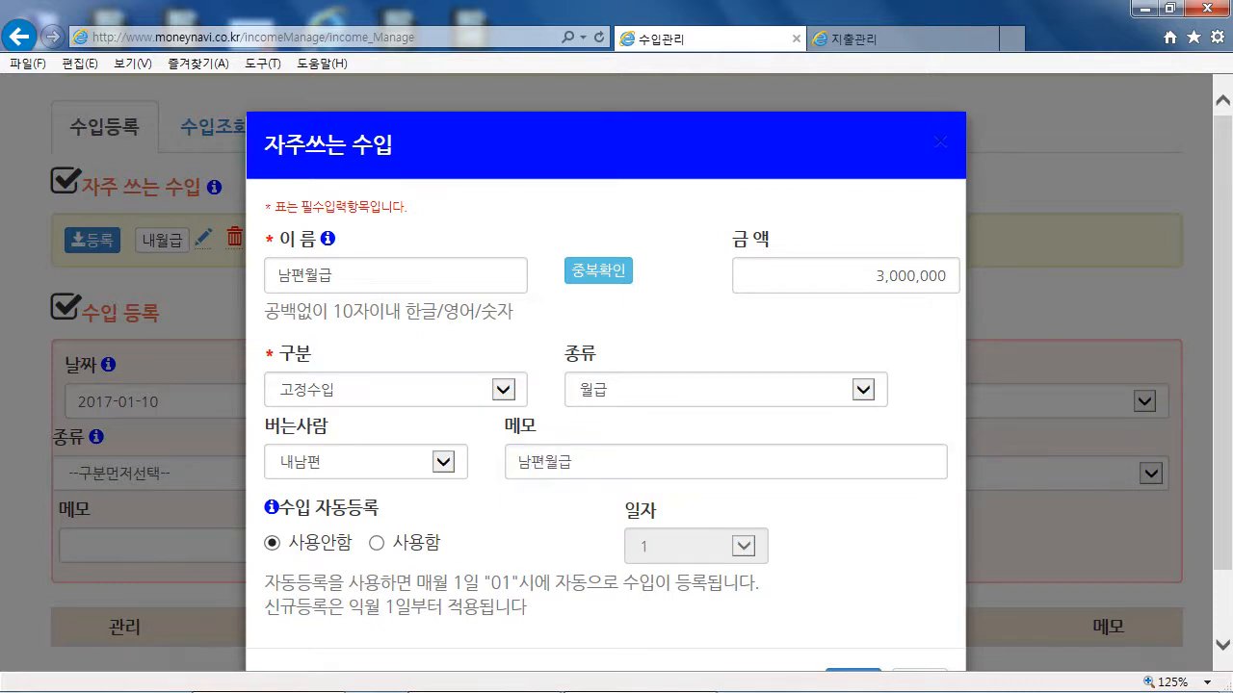
Enable automatic income registration (사용함) on day 25 and register the 남편월급 entry.
{"action": "scroll", "coordinate": [606, 386], "scroll_direction": "down", "scroll_amount": 1}
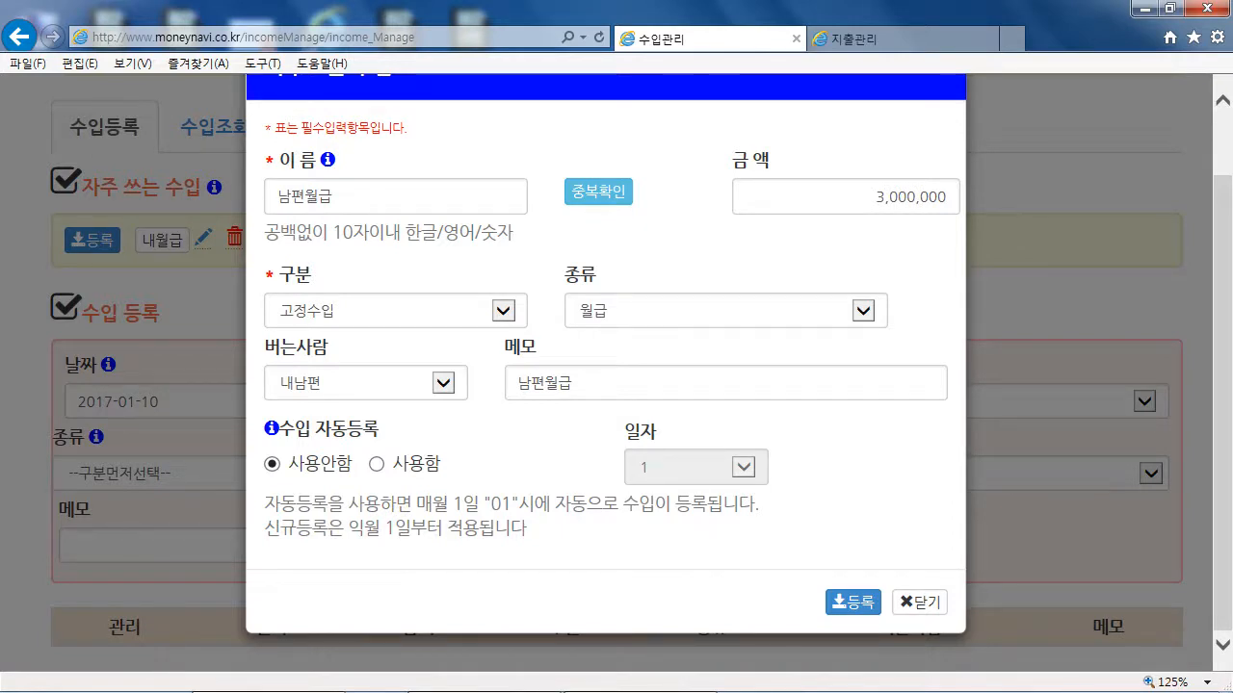
{"action": "left_click", "coordinate": [377, 465]}
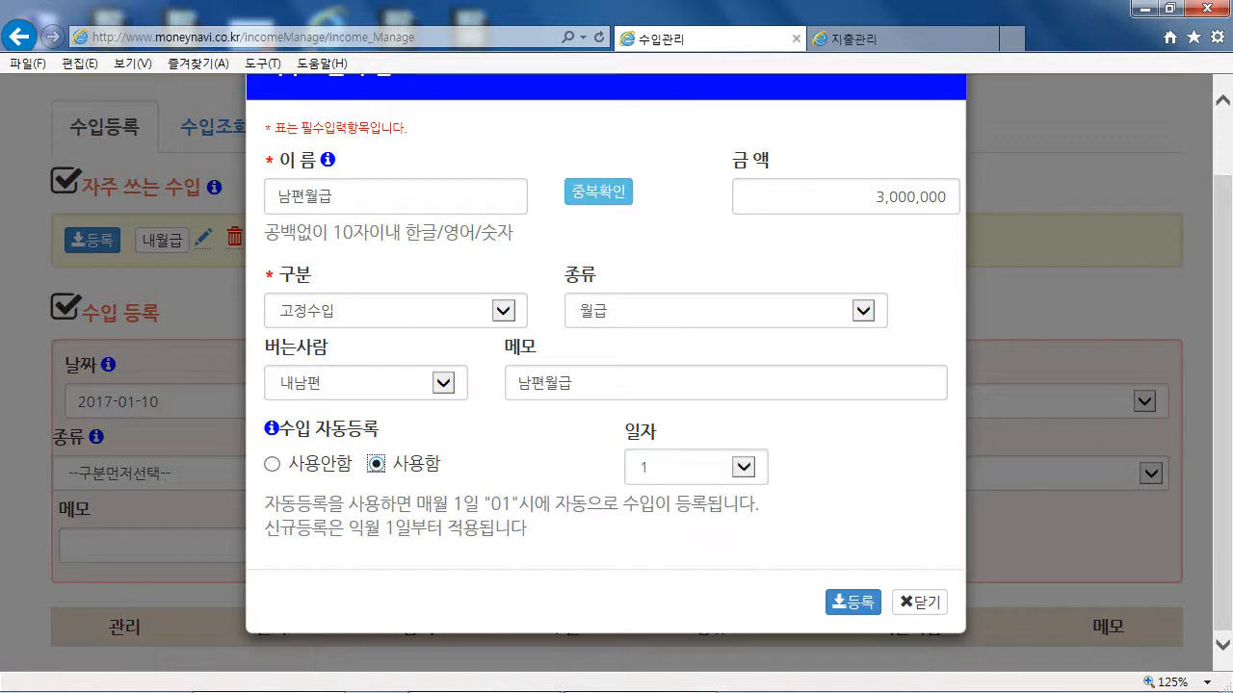
{"action": "left_click", "coordinate": [695, 467]}
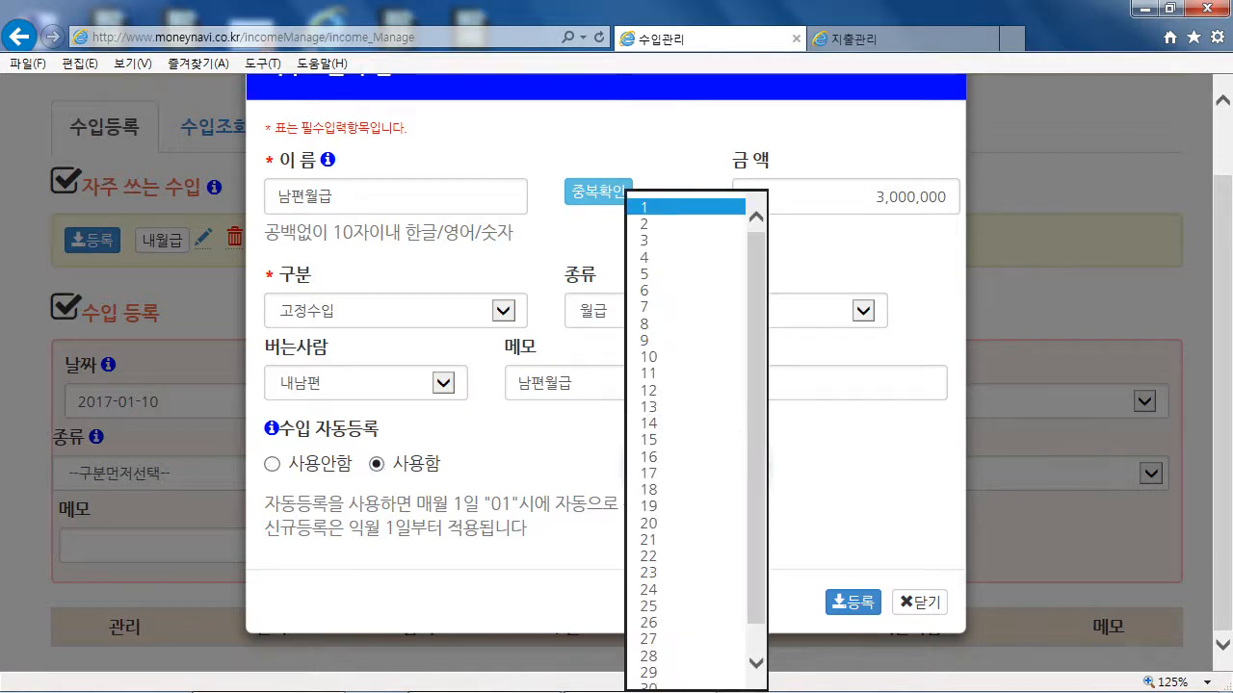
{"action": "scroll", "coordinate": [686, 433], "scroll_direction": "down", "scroll_amount": 1}
{"action": "left_click", "coordinate": [685, 574]}
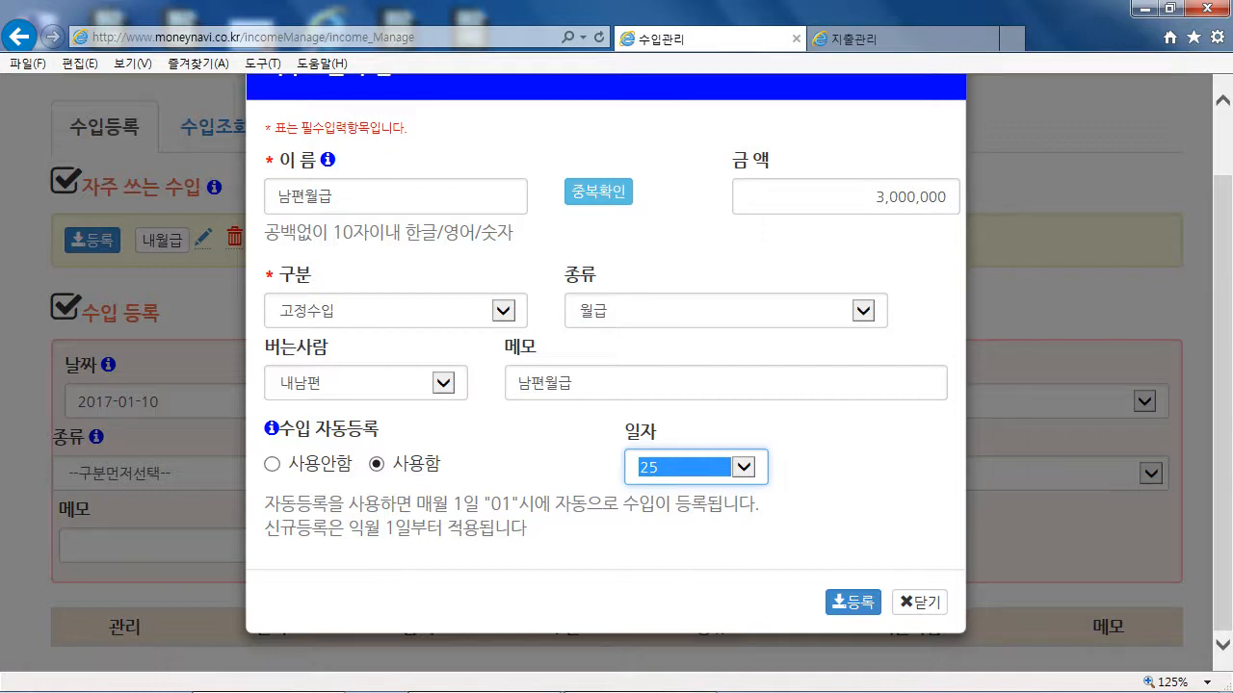
{"action": "left_click", "coordinate": [852, 602]}
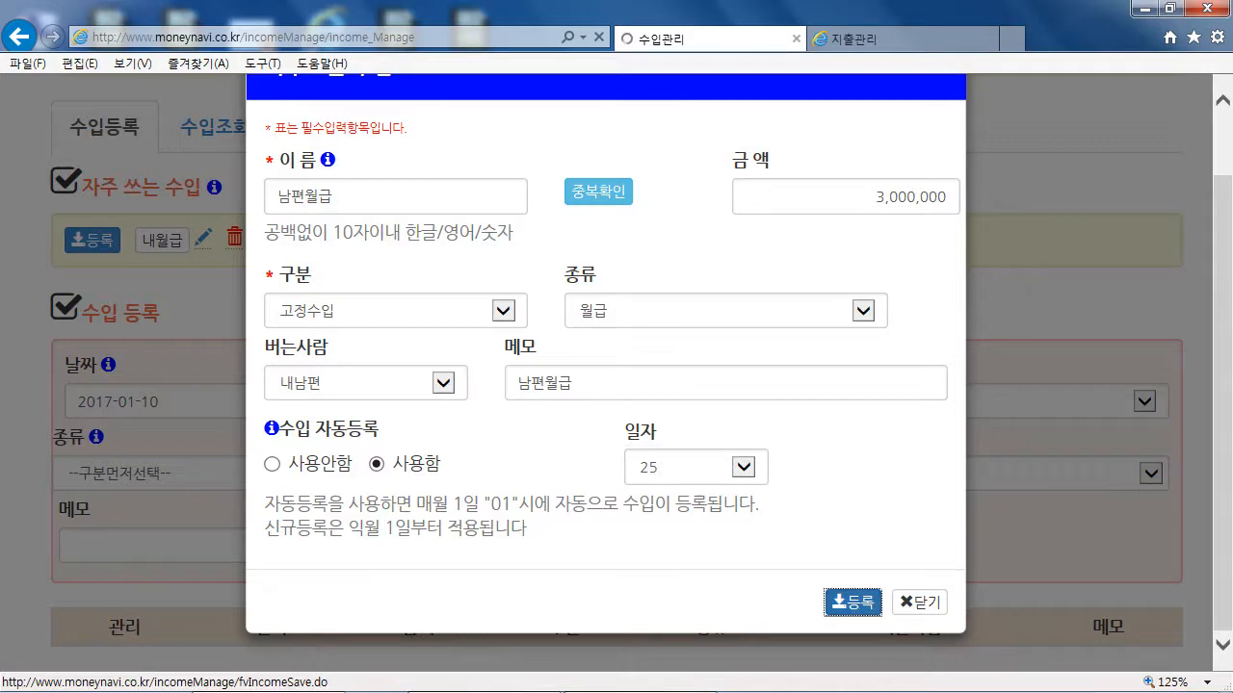
Start another frequently used income (자주쓰는 수입) named 아이용돈 and check the name for duplicates.
{"action": "scroll", "coordinate": [617, 373], "scroll_direction": "down", "scroll_amount": 2}
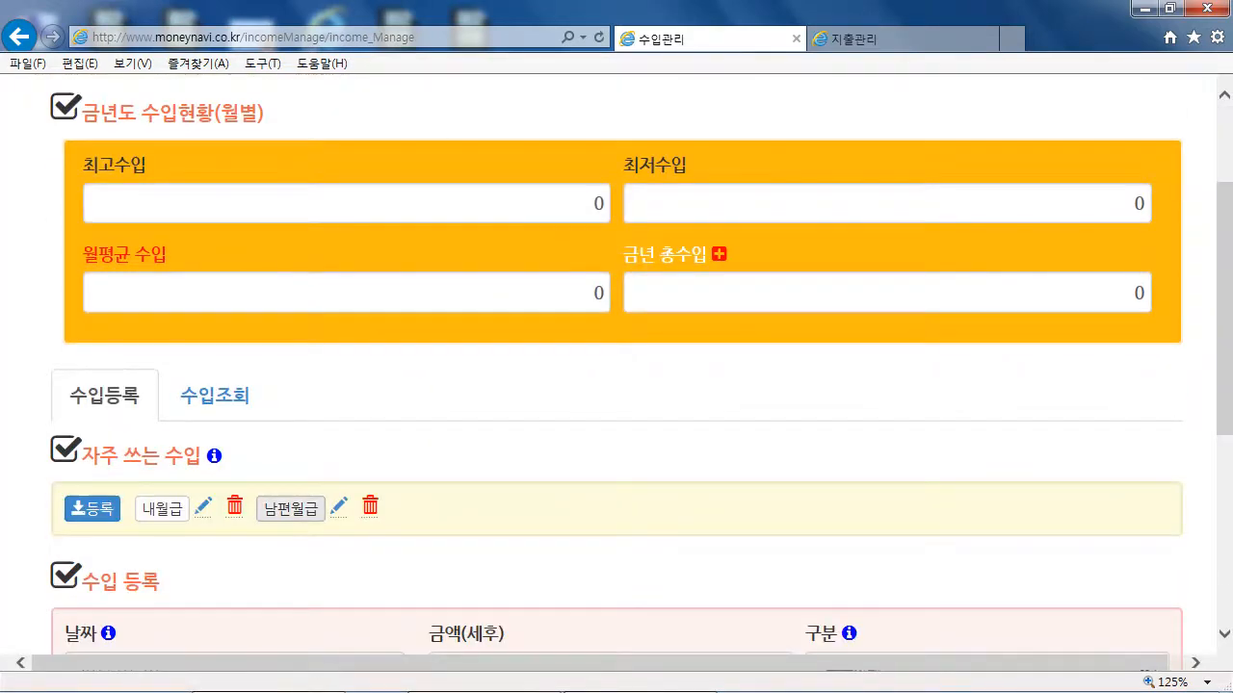
{"action": "scroll", "coordinate": [616, 372], "scroll_direction": "down", "scroll_amount": 4}
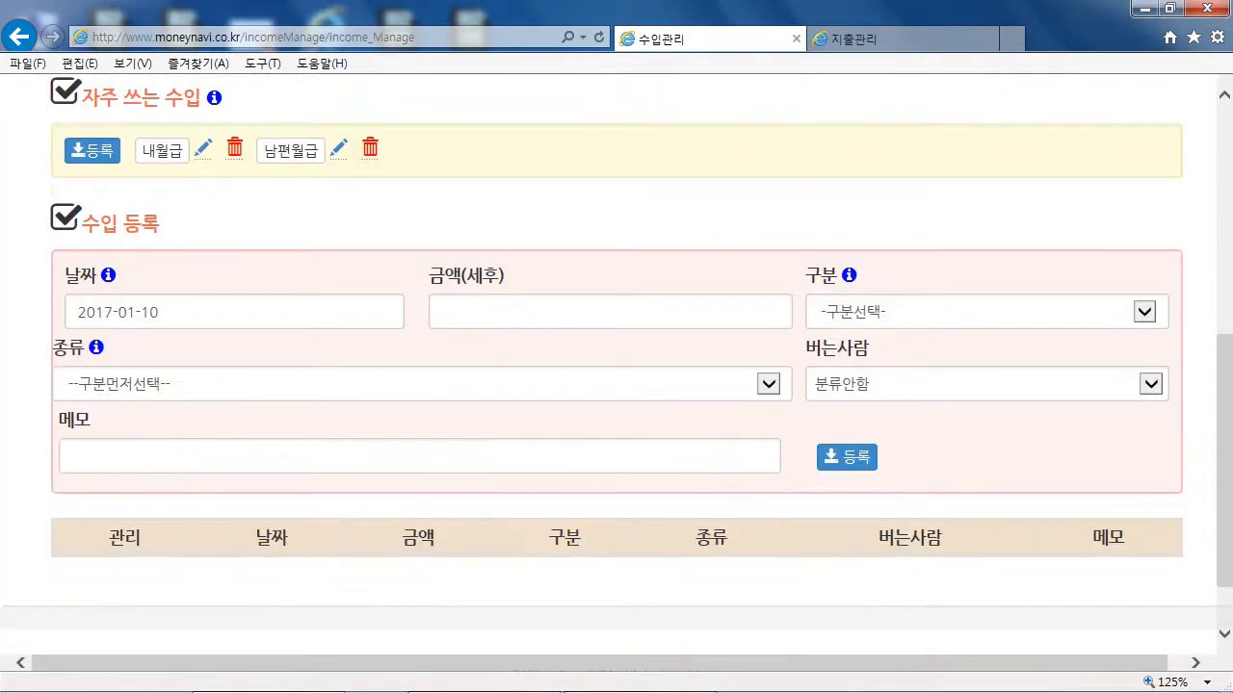
{"action": "left_click", "coordinate": [92, 150]}
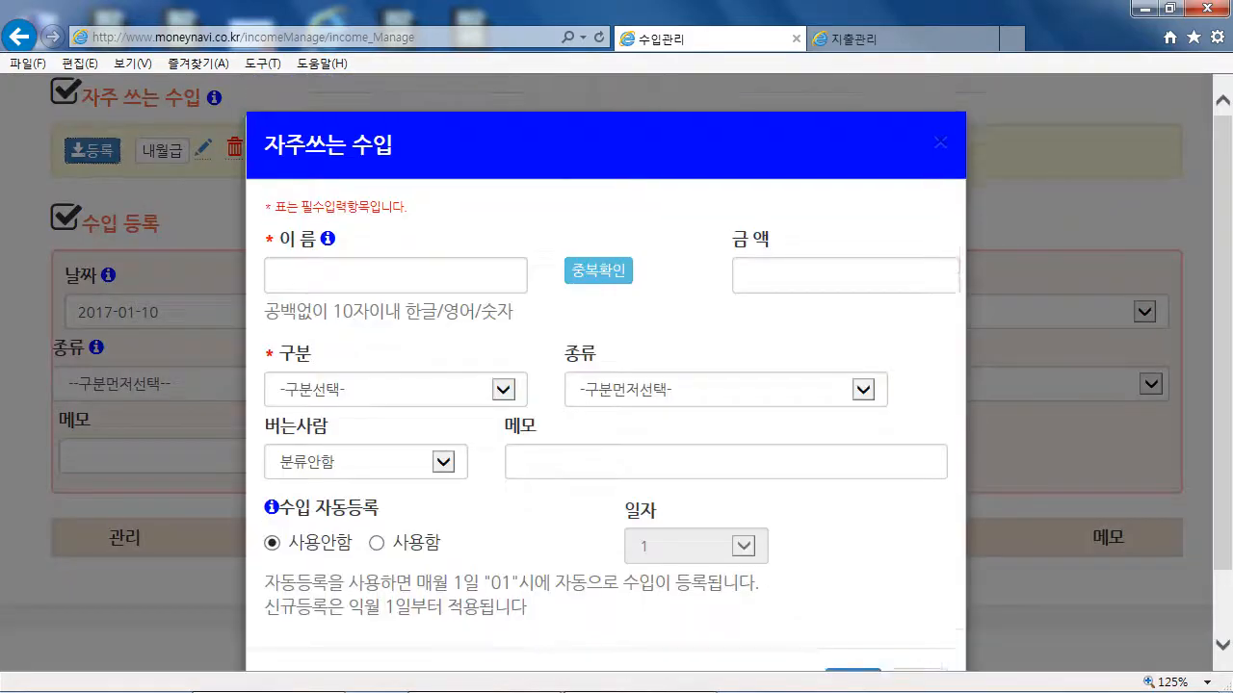
{"action": "left_click", "coordinate": [394, 276]}
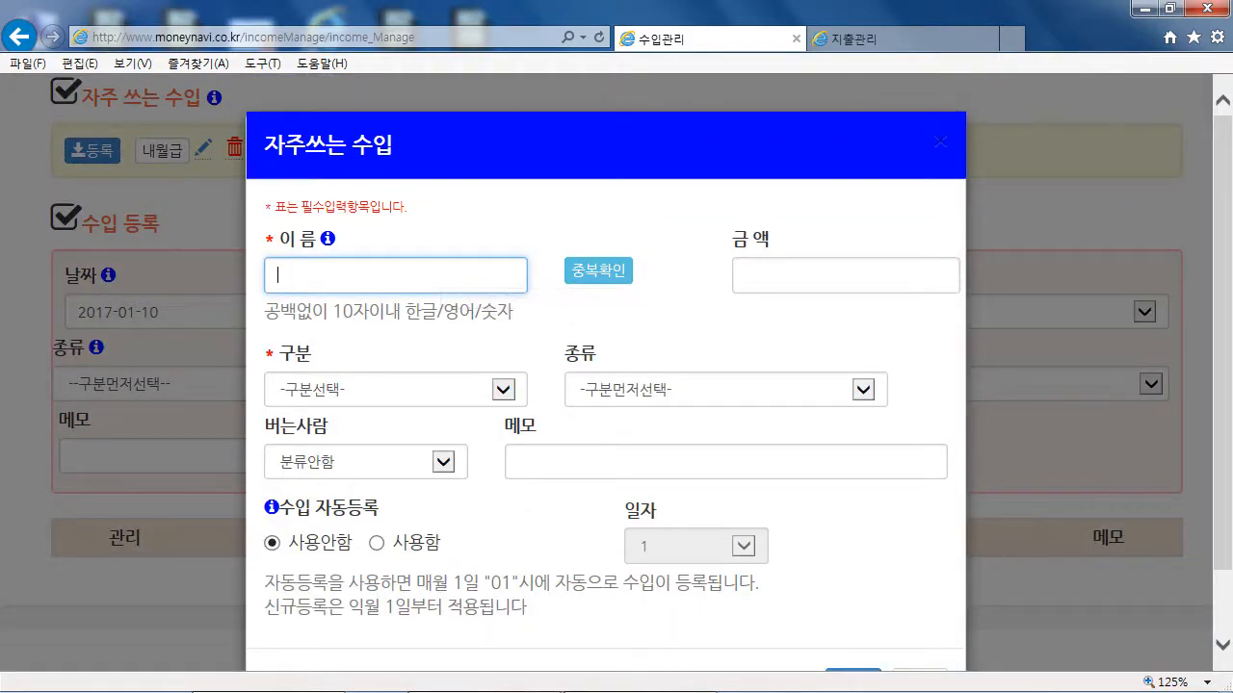
{"action": "type", "text": "아이용돈"}
{"action": "left_click", "coordinate": [598, 270]}
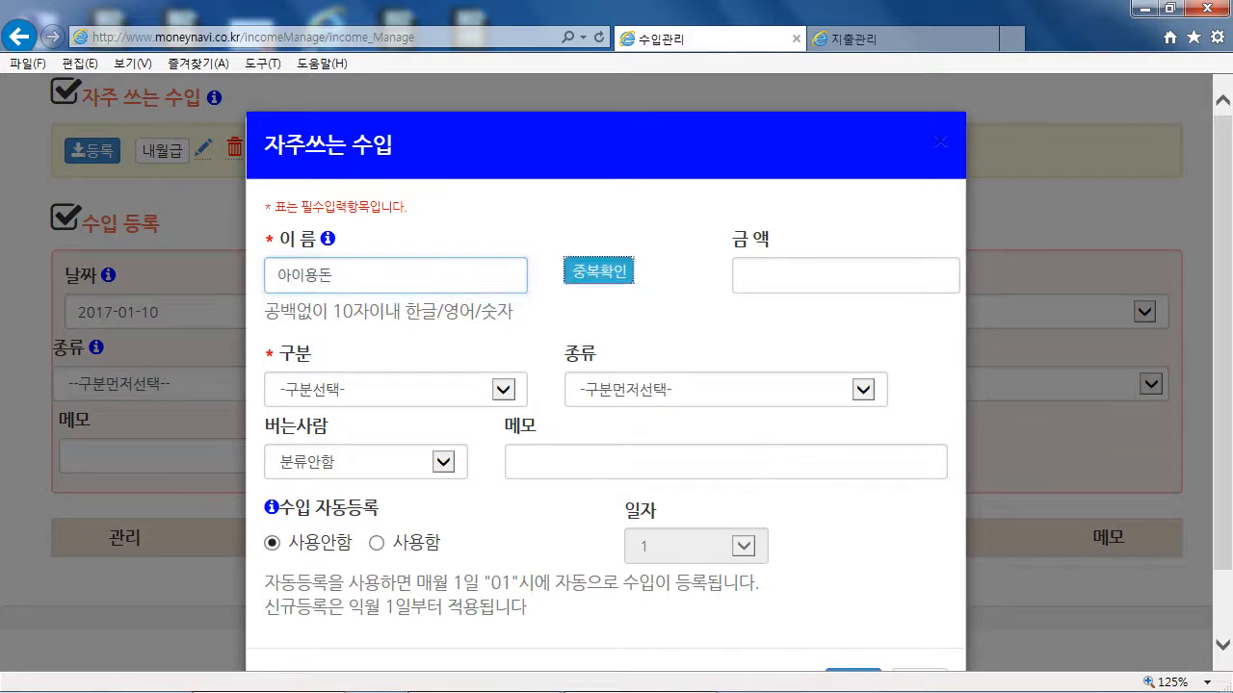
{"action": "key", "text": "Return"}
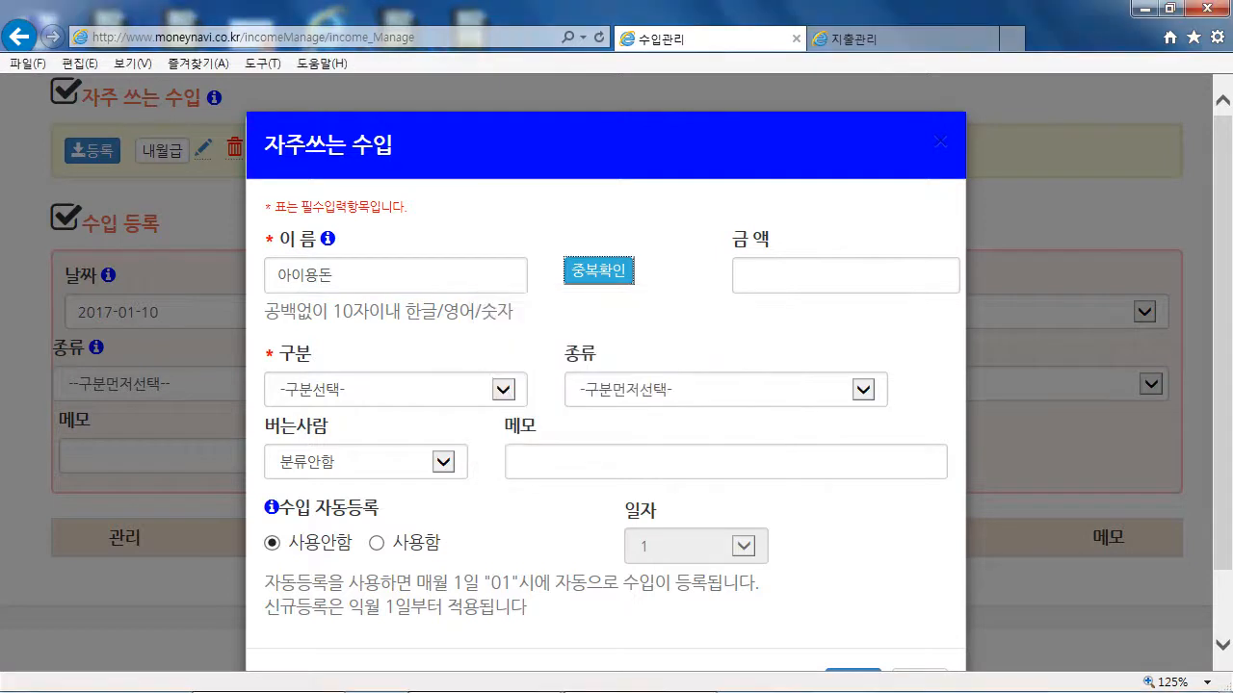
{"action": "key", "text": "Tab"}
Classify the 아이용돈 entry with 구분 변동수입 and 종류 자녀용돈.
{"action": "scroll", "coordinate": [605, 385], "scroll_direction": "down", "scroll_amount": 1}
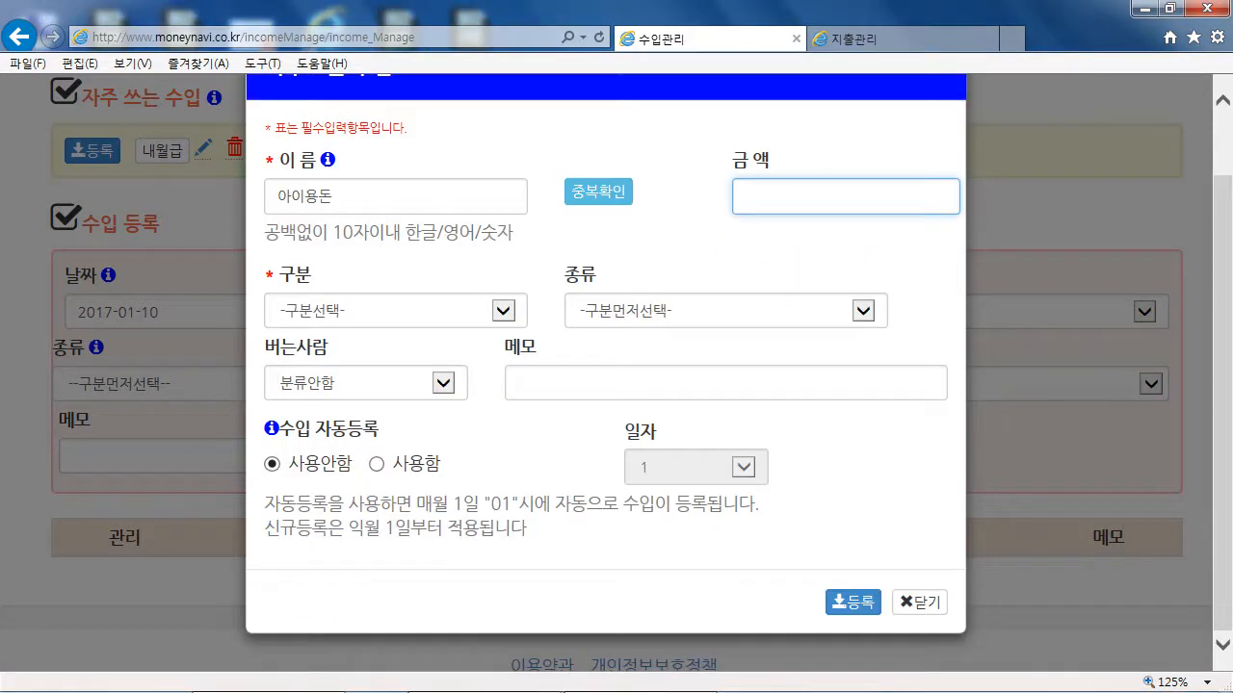
{"action": "left_click", "coordinate": [502, 310]}
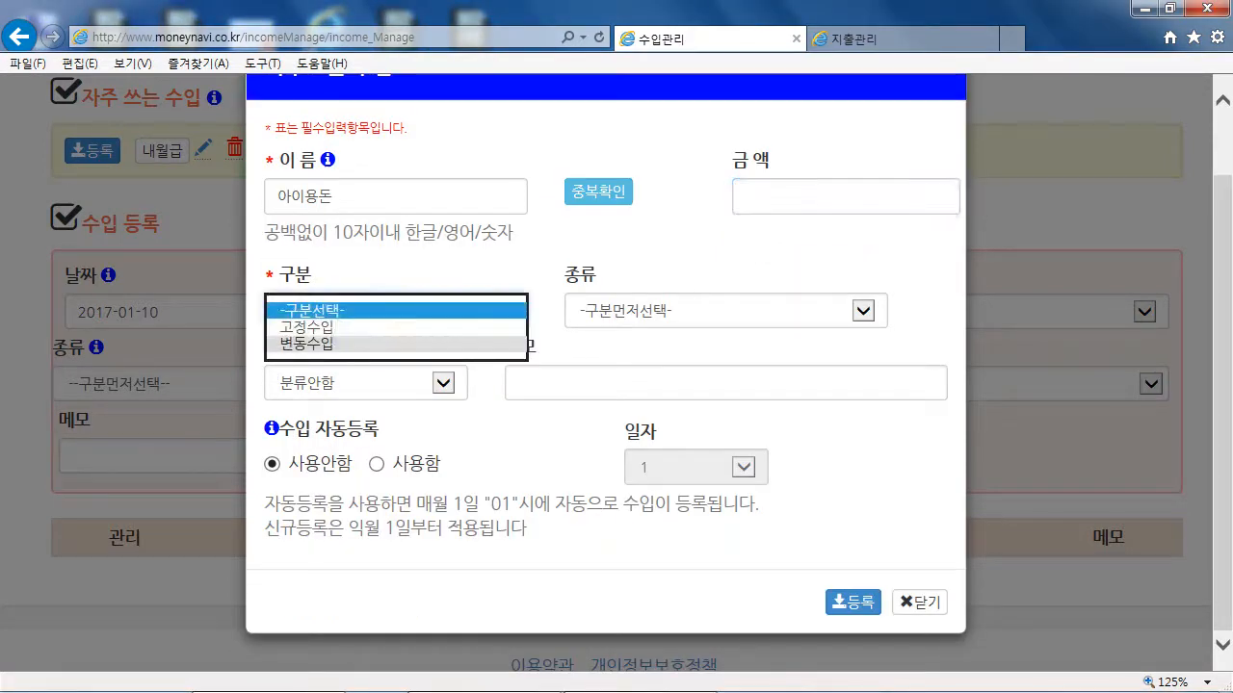
{"action": "left_click", "coordinate": [385, 343]}
{"action": "left_click", "coordinate": [863, 310]}
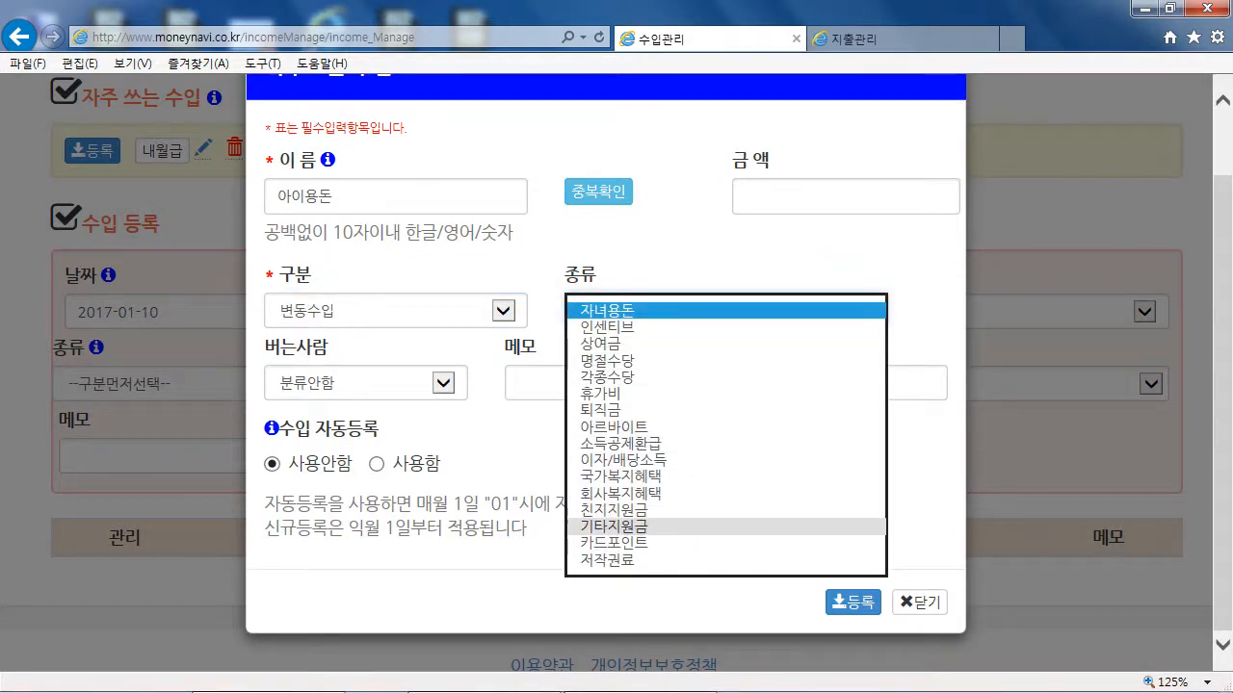
{"action": "left_click", "coordinate": [606, 310]}
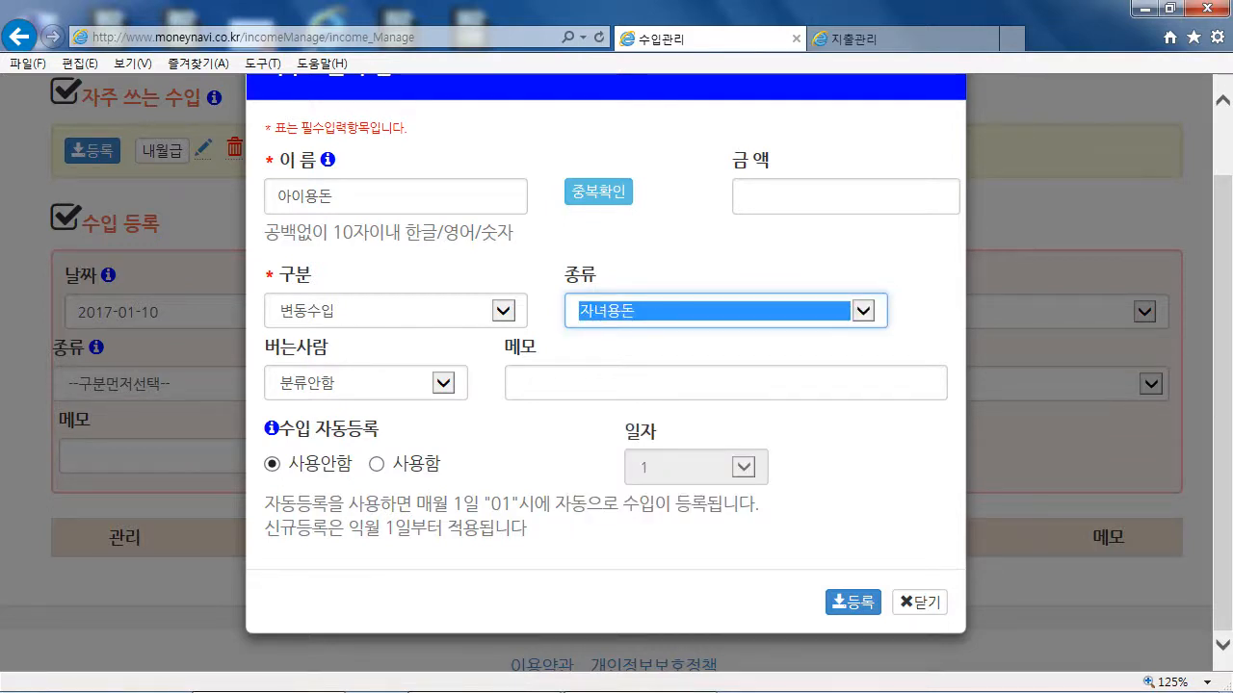
Enter the memo 아이가 친척에게 받는 돈 and register the 아이용돈 entry without an amount.
{"action": "left_click", "coordinate": [597, 383]}
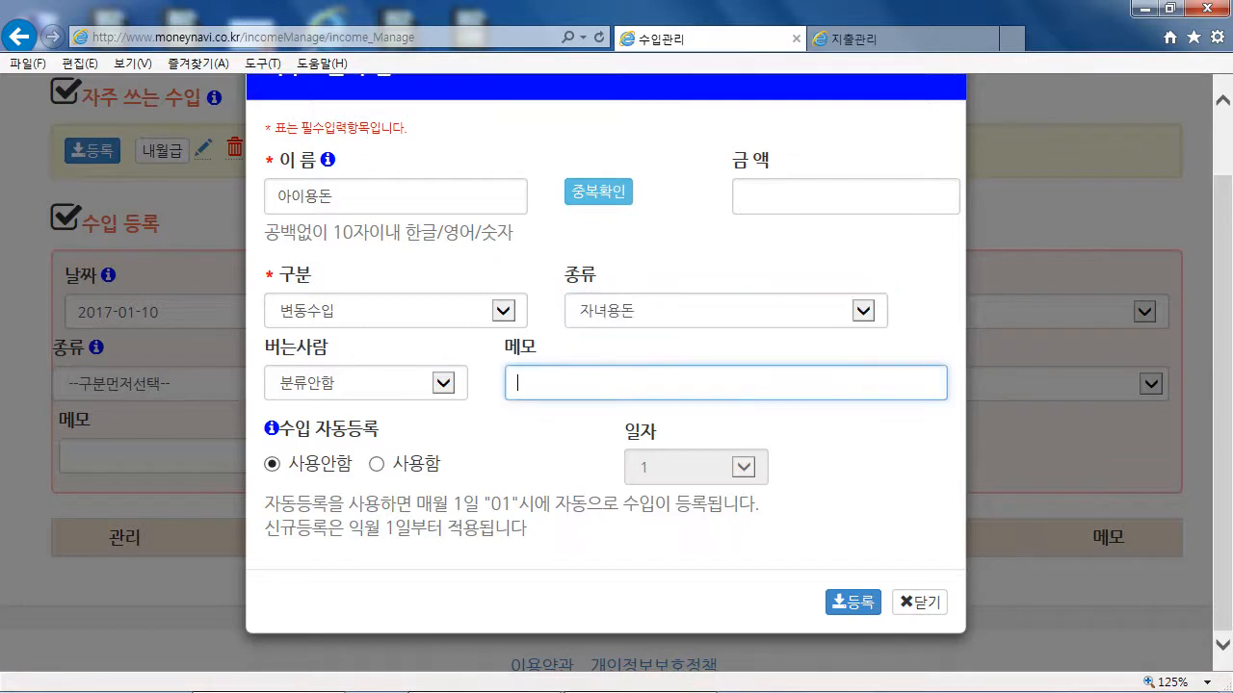
{"action": "type", "text": "아이용도"}
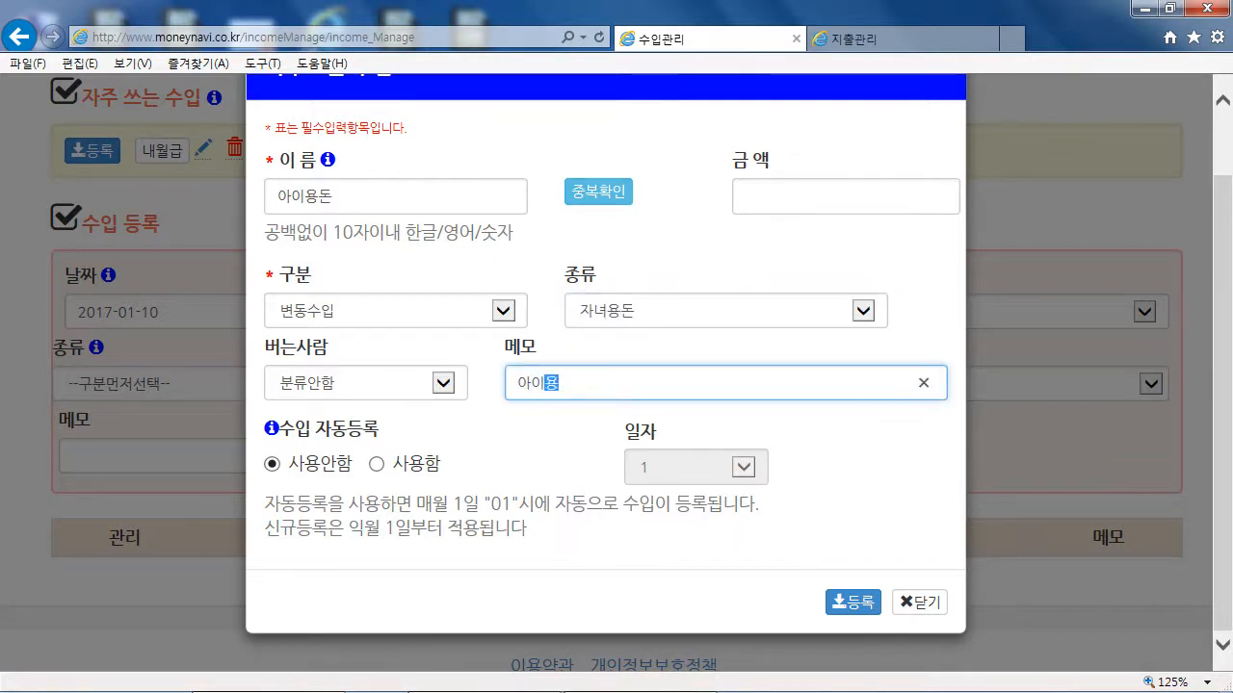
{"action": "key", "text": "BackSpace"}
{"action": "key", "text": "BackSpace"}
{"action": "key", "text": "BackSpace"}
{"action": "type", "text": "가 ㅊ친척에서"}
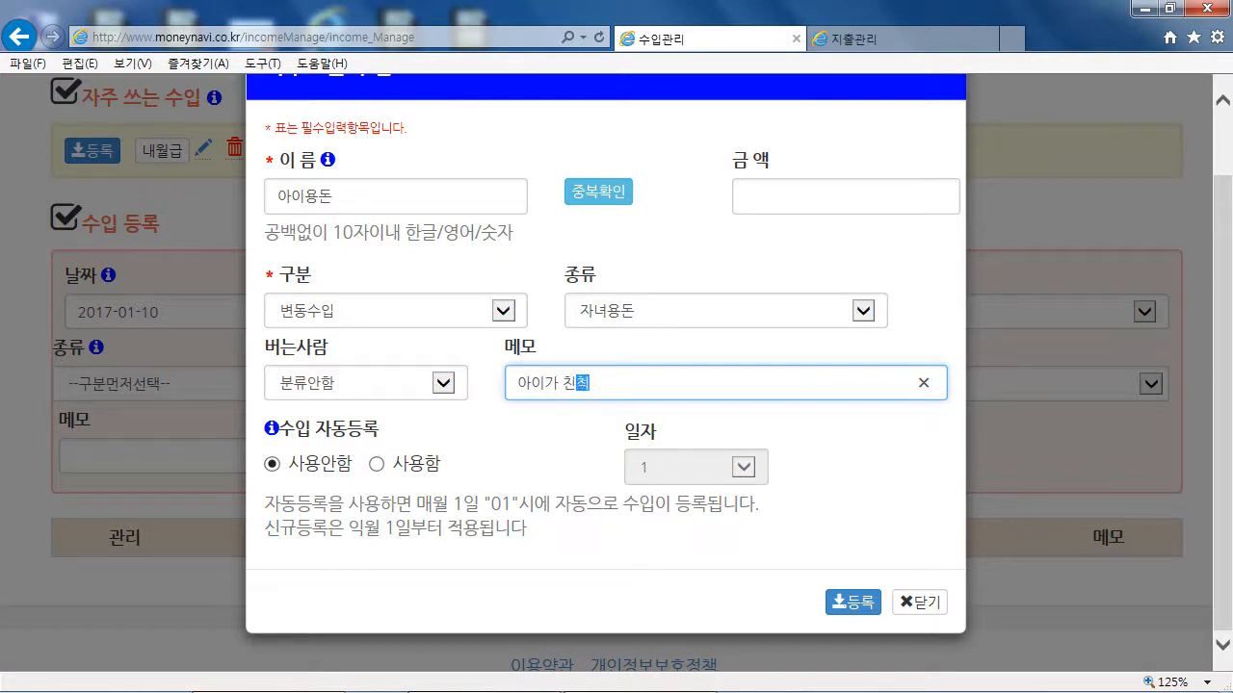
{"action": "key", "text": "BackSpace"}
{"action": "key", "text": "BackSpace"}
{"action": "type", "text": "게 받는ㄷ돈"}
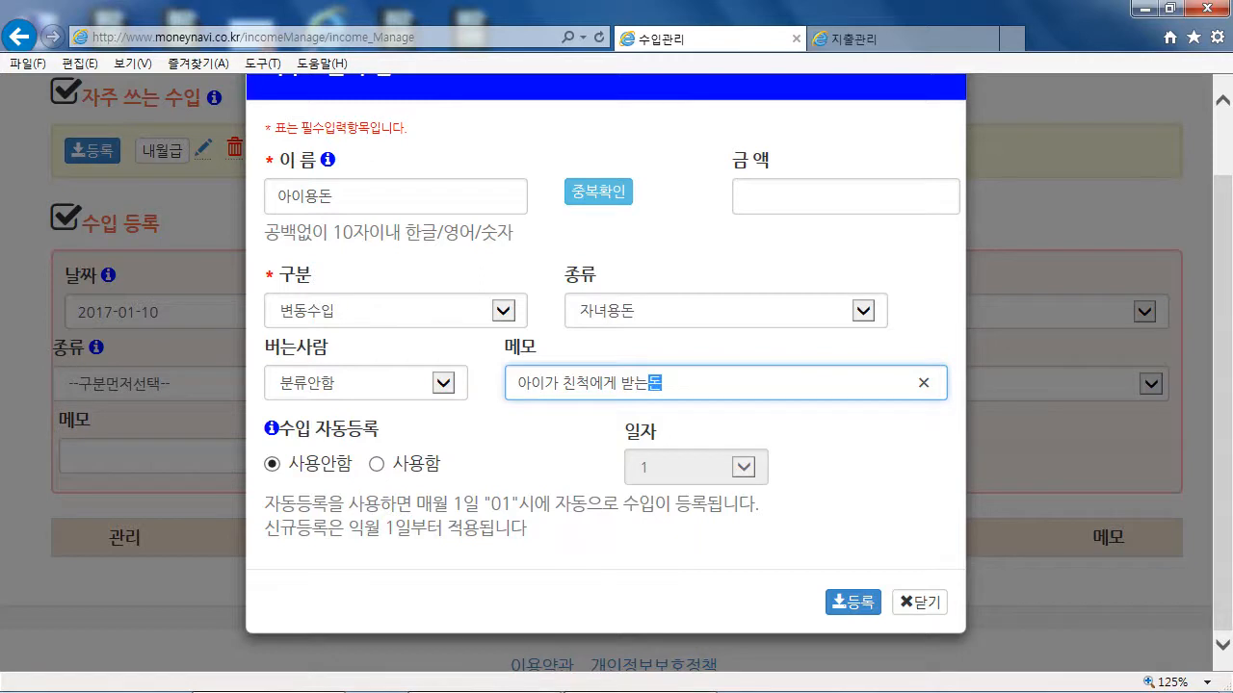
{"action": "key", "text": "Left"}
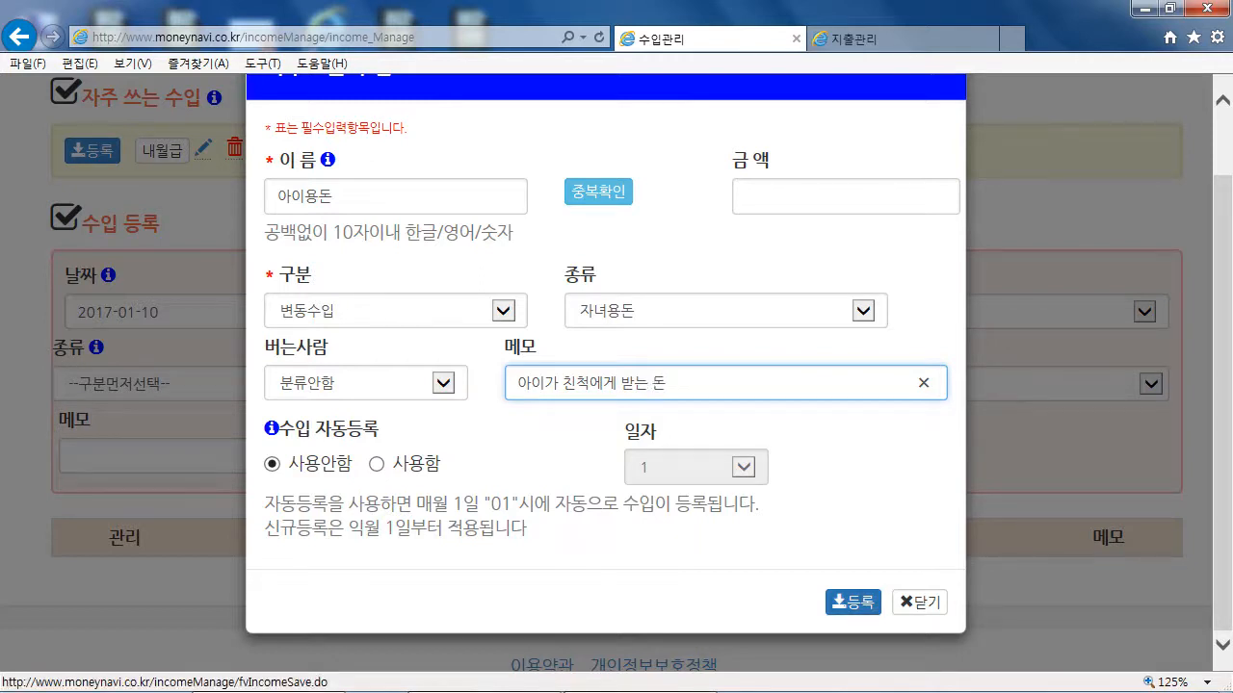
{"action": "left_click", "coordinate": [852, 602]}
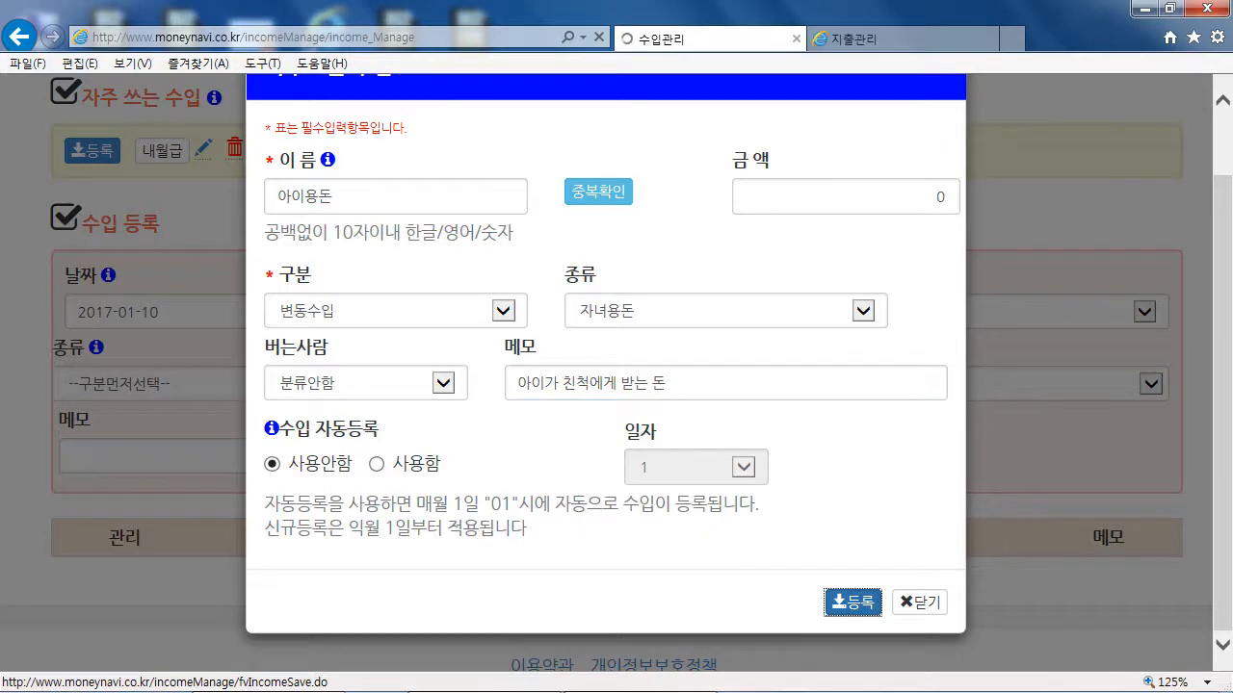
Fill the income form from the frequently used income 아이용돈 and set its date to 2017-01-05.
{"action": "scroll", "coordinate": [617, 373], "scroll_direction": "down", "scroll_amount": 2}
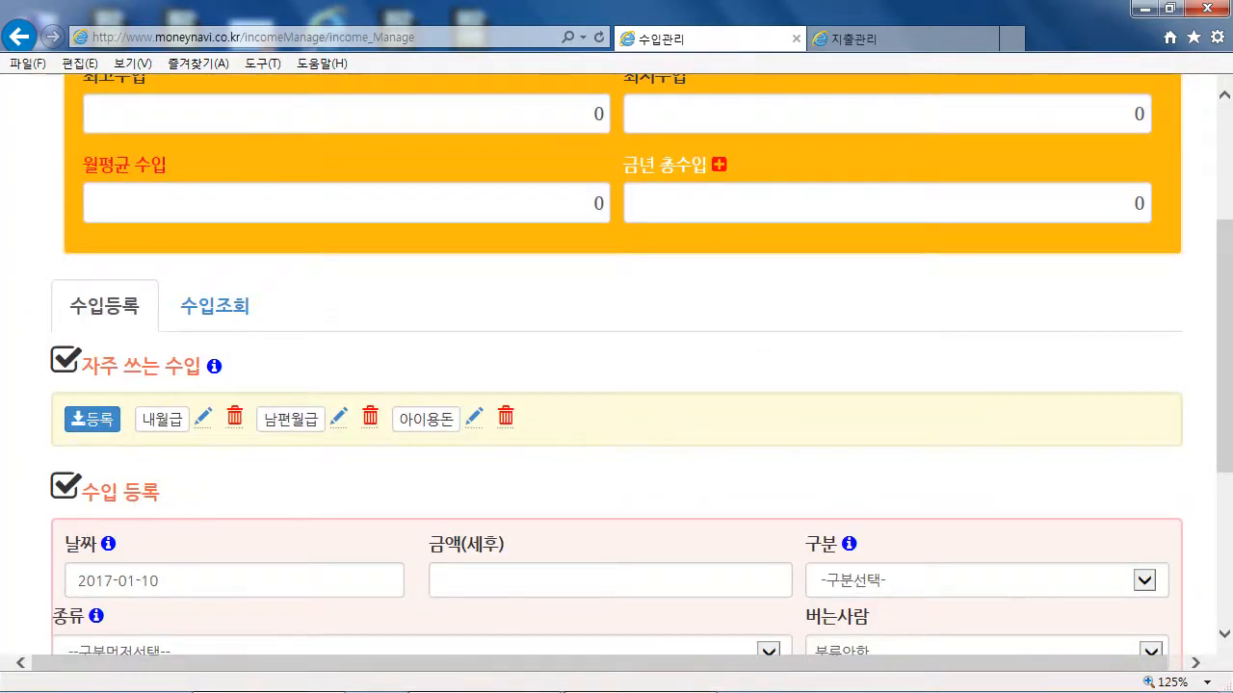
{"action": "scroll", "coordinate": [616, 373], "scroll_direction": "down", "scroll_amount": 3}
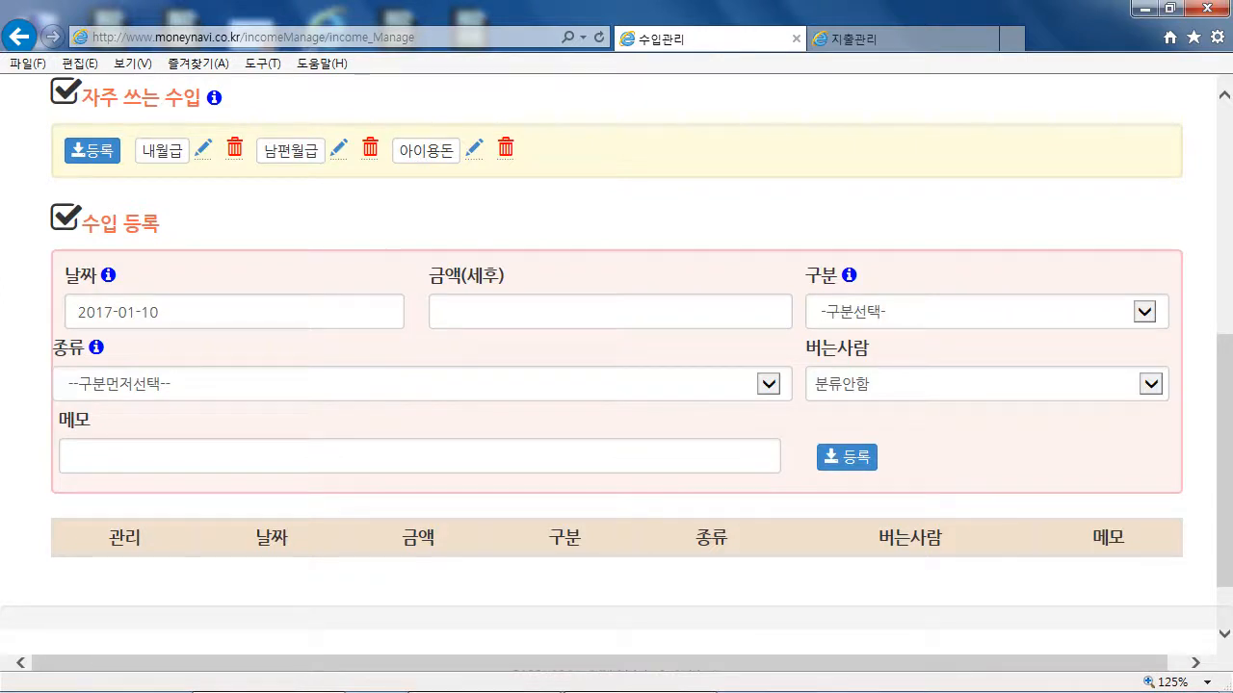
{"action": "left_click", "coordinate": [427, 150]}
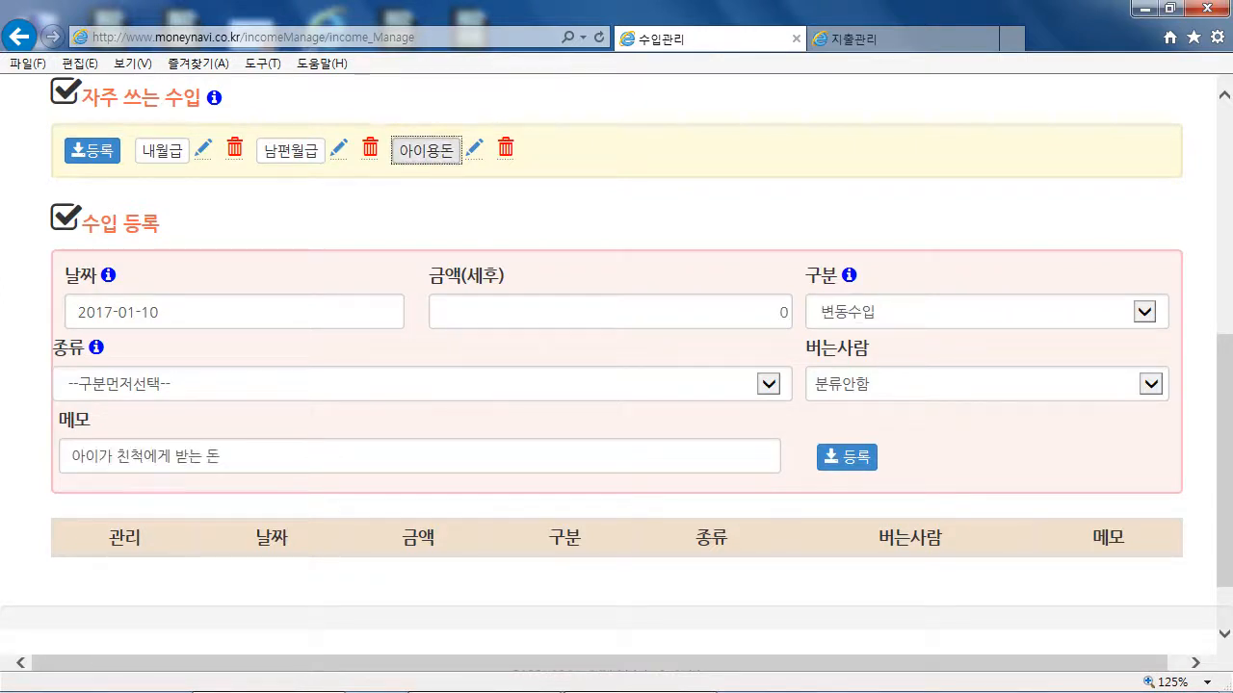
{"action": "left_click", "coordinate": [234, 312]}
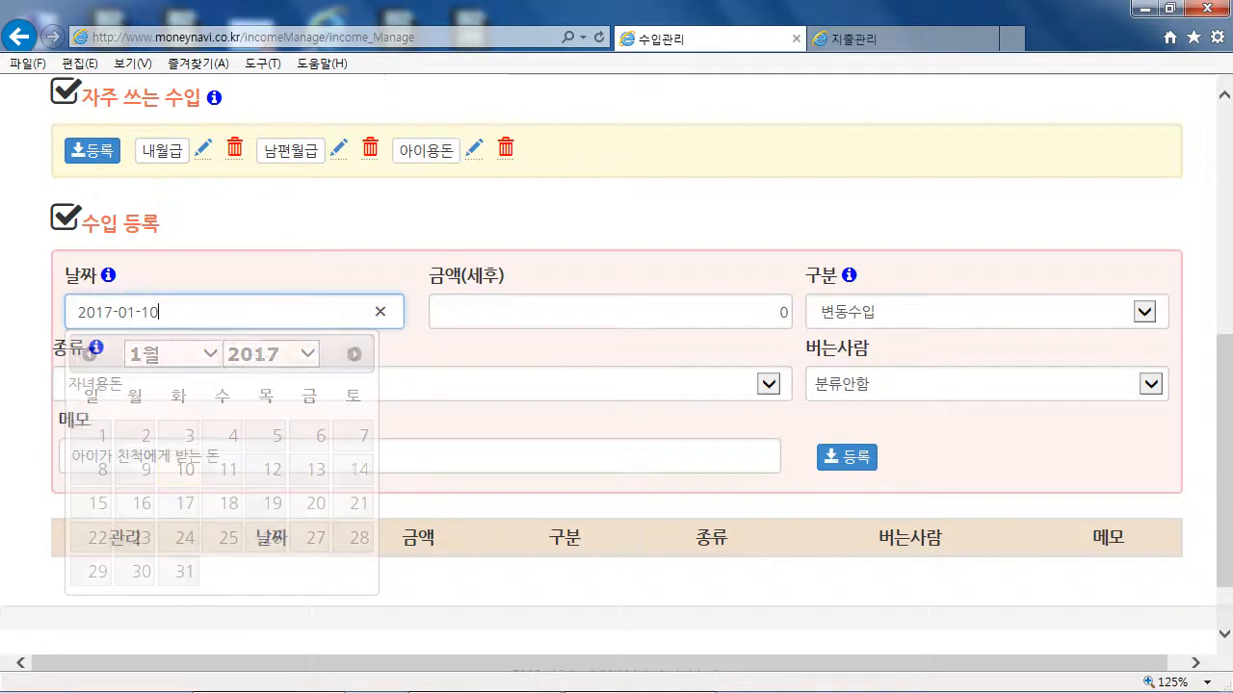
{"action": "left_click", "coordinate": [266, 436]}
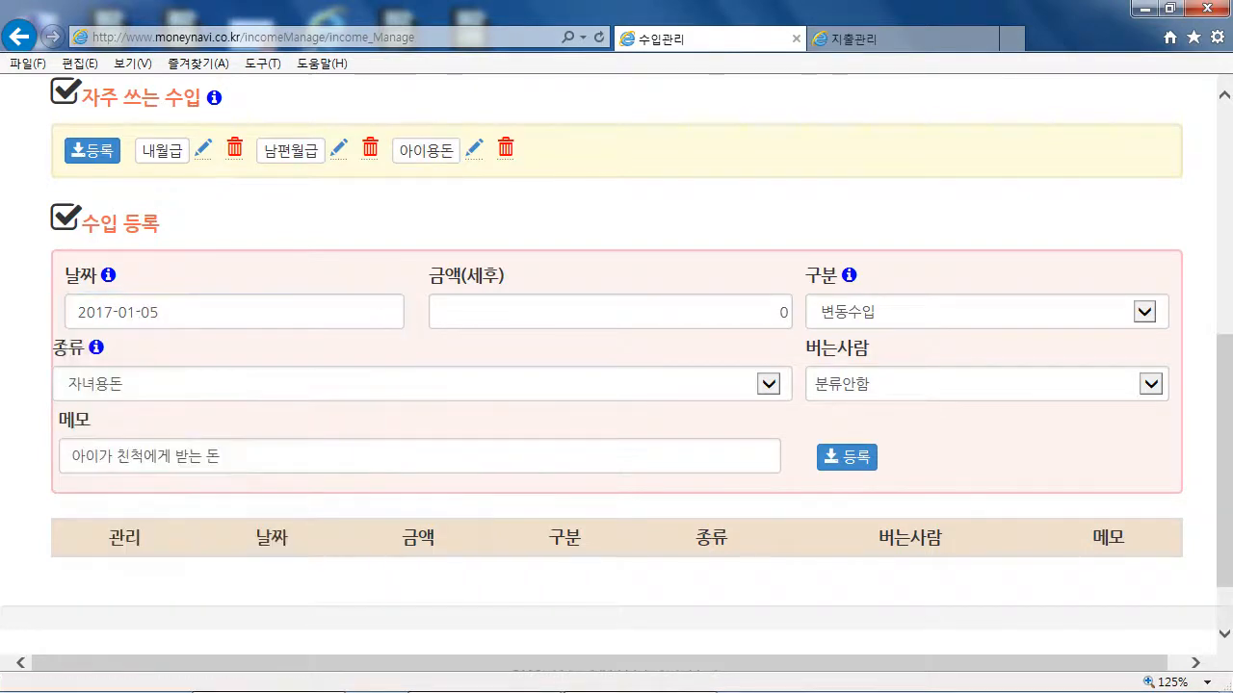
Set the 아이용돈 amount to 50,000, choose the second child as 버는사람, and register the income.
{"action": "left_click", "coordinate": [760, 311]}
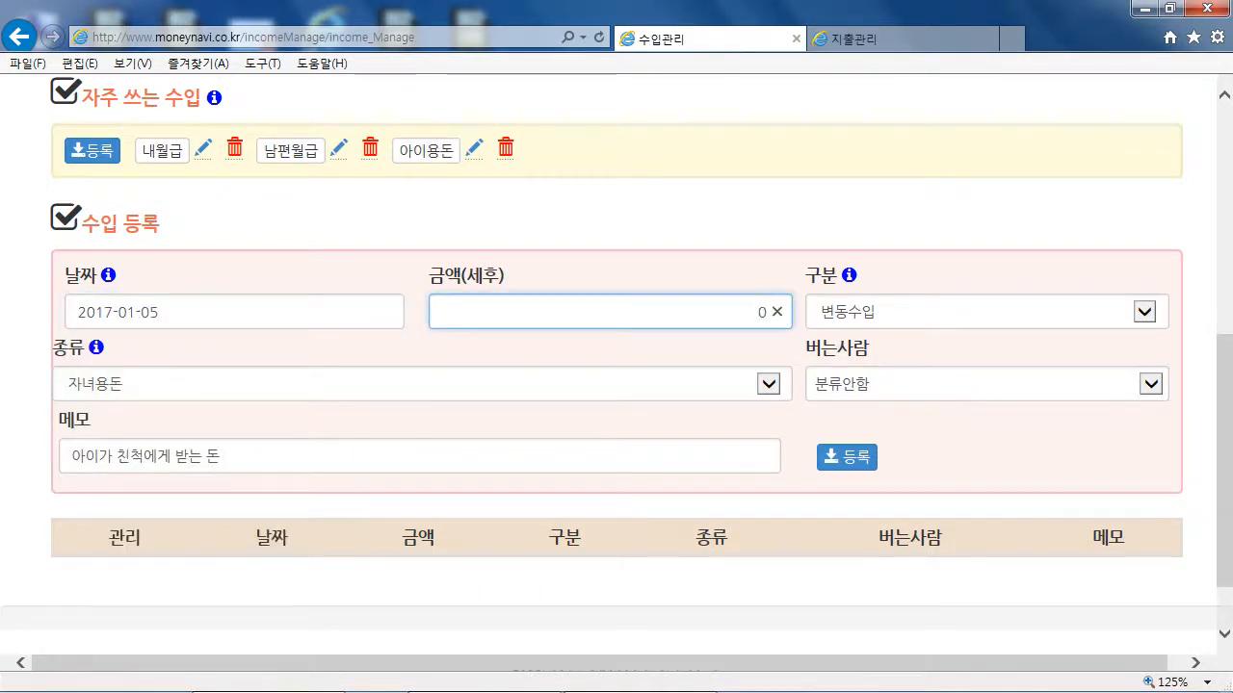
{"action": "type", "text": "5000"}
{"action": "left_click", "coordinate": [986, 384]}
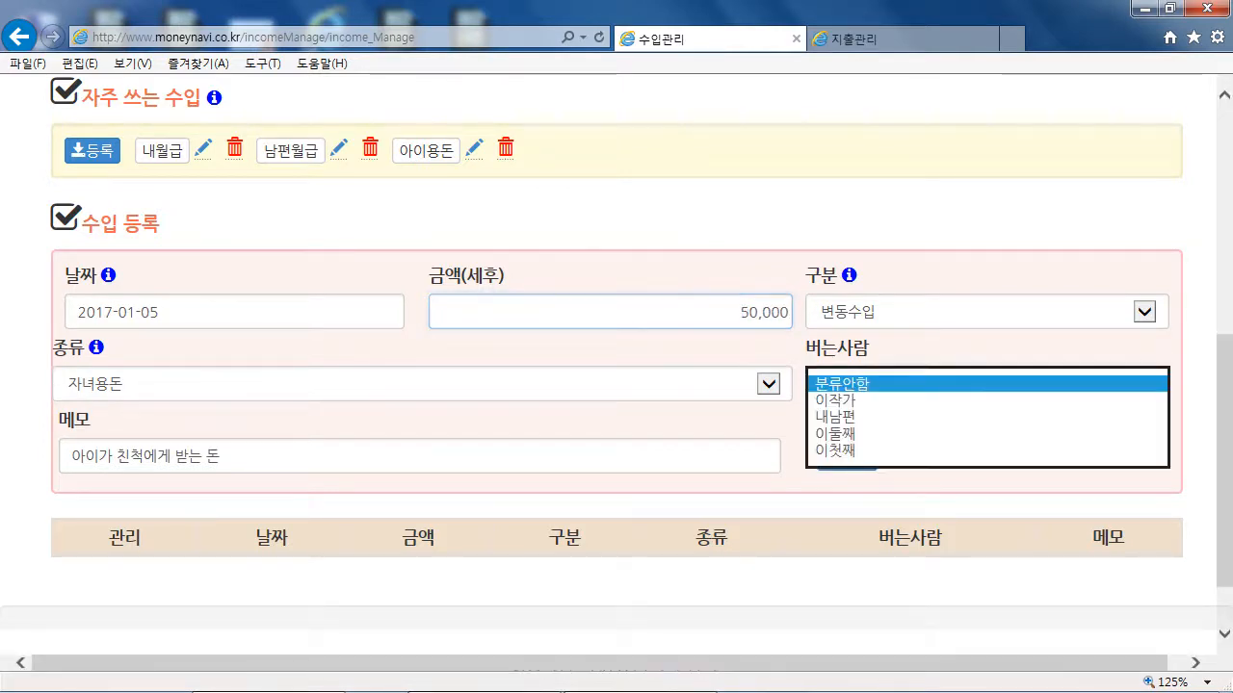
{"action": "left_click", "coordinate": [986, 434]}
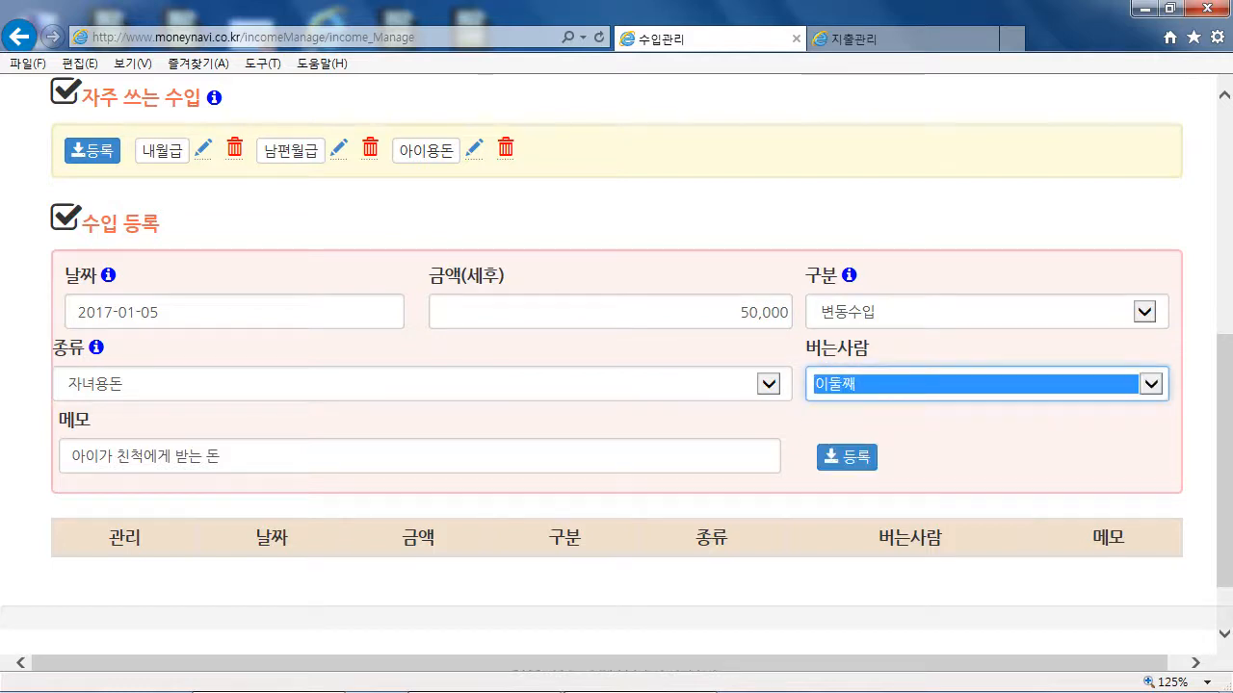
{"action": "left_click", "coordinate": [847, 458]}
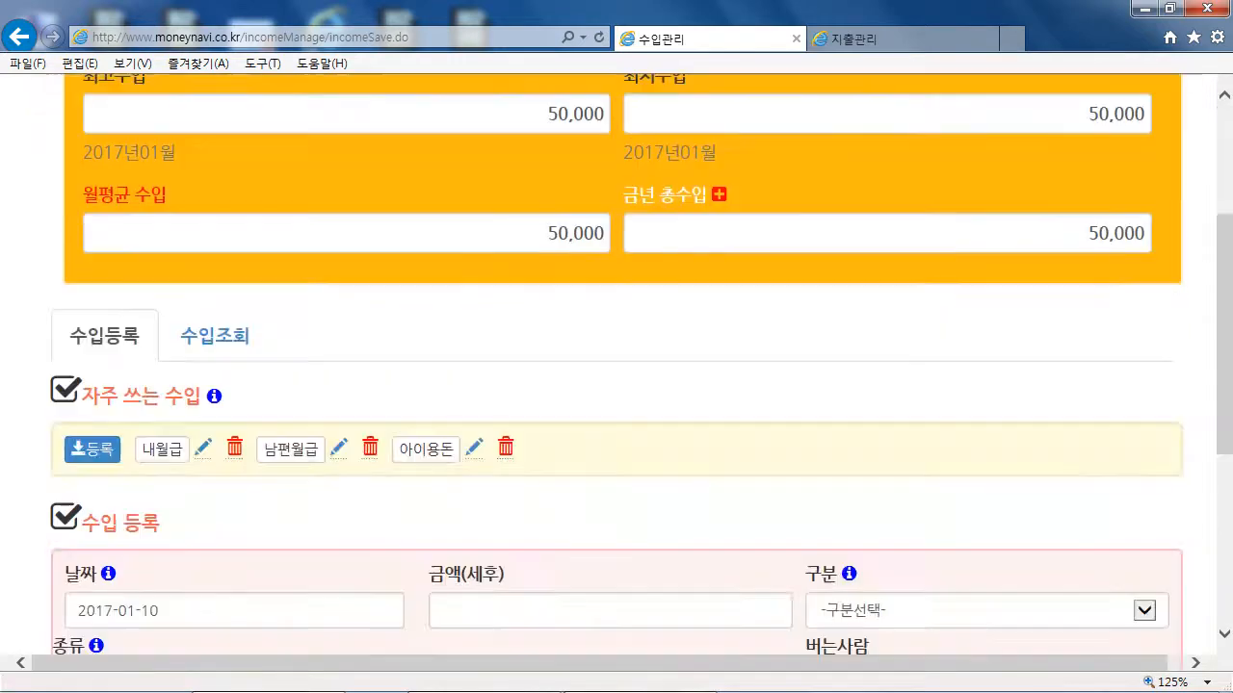
{"action": "scroll", "coordinate": [617, 374], "scroll_direction": "down", "scroll_amount": 2}
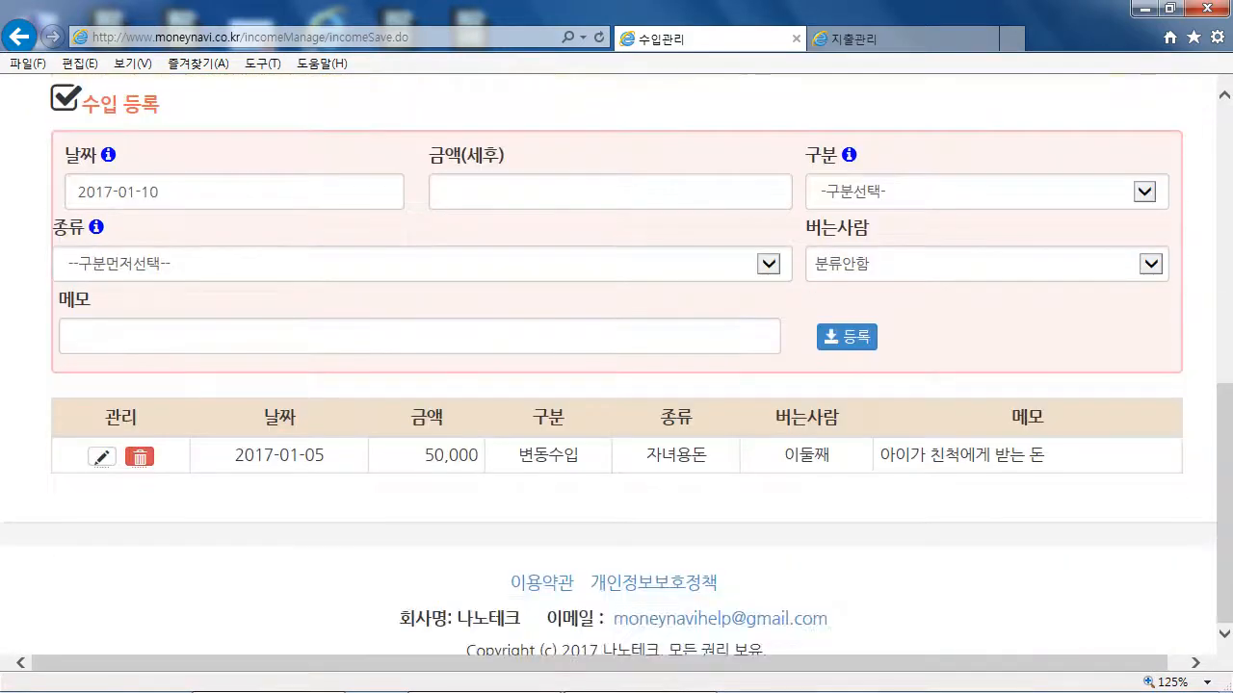
Register income from the frequently used entry 남편월급 with the date 2017-01-25.
{"action": "scroll", "coordinate": [290, 209], "scroll_direction": "up", "scroll_amount": 2}
{"action": "left_click", "coordinate": [290, 208]}
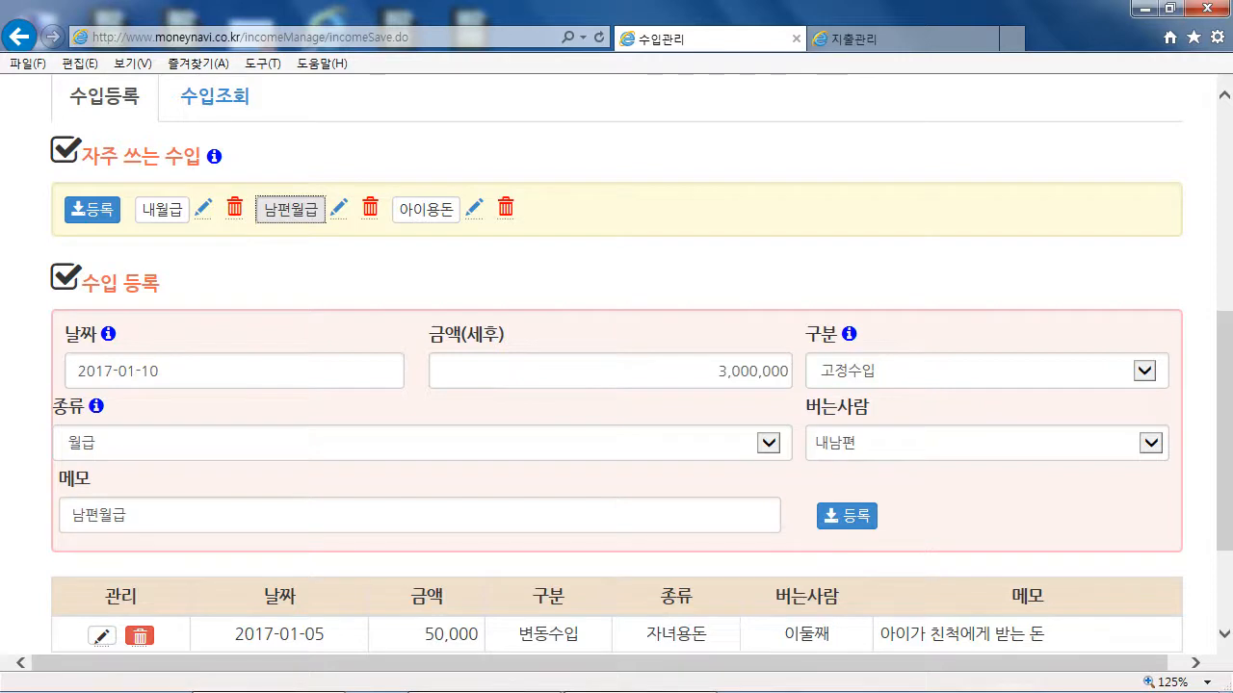
{"action": "left_click", "coordinate": [160, 371]}
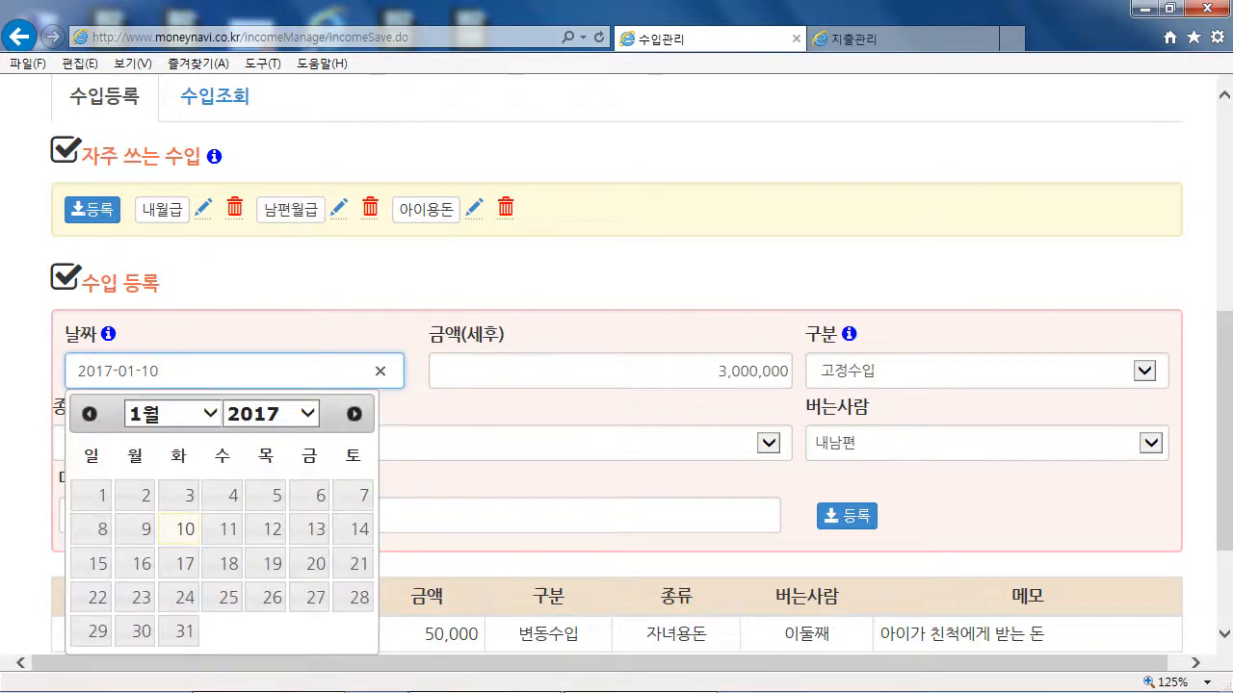
{"action": "left_click", "coordinate": [228, 598]}
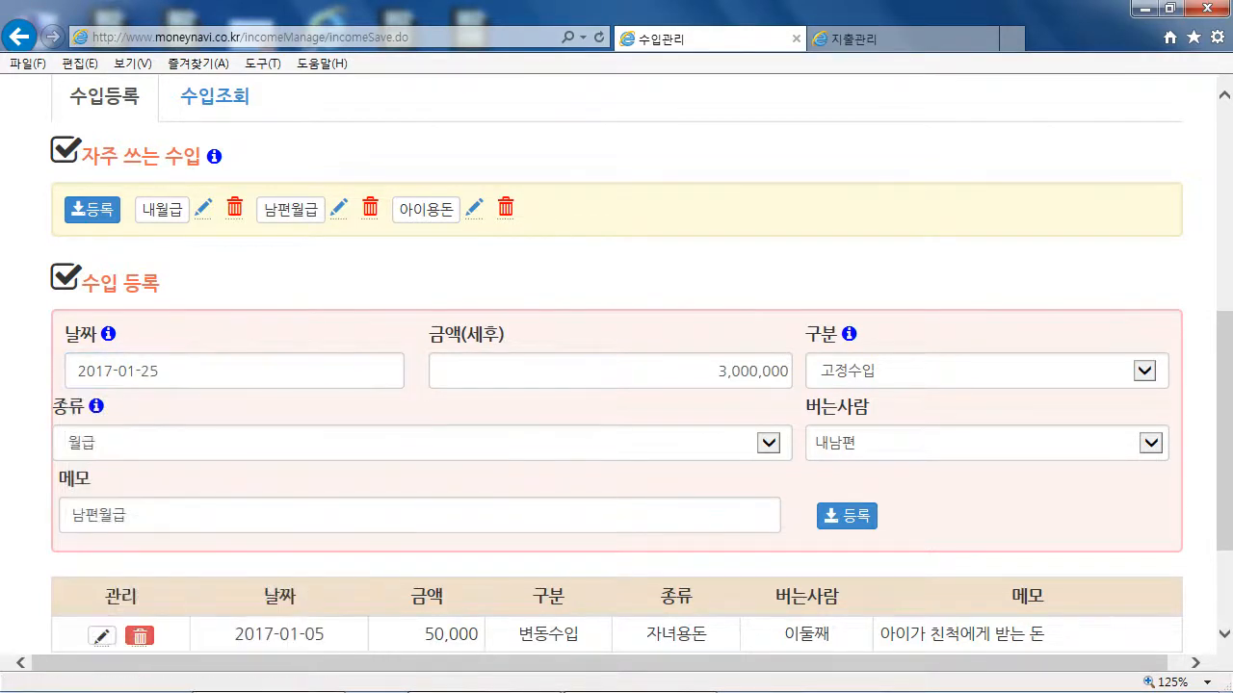
{"action": "scroll", "coordinate": [846, 481], "scroll_direction": "down", "scroll_amount": 1}
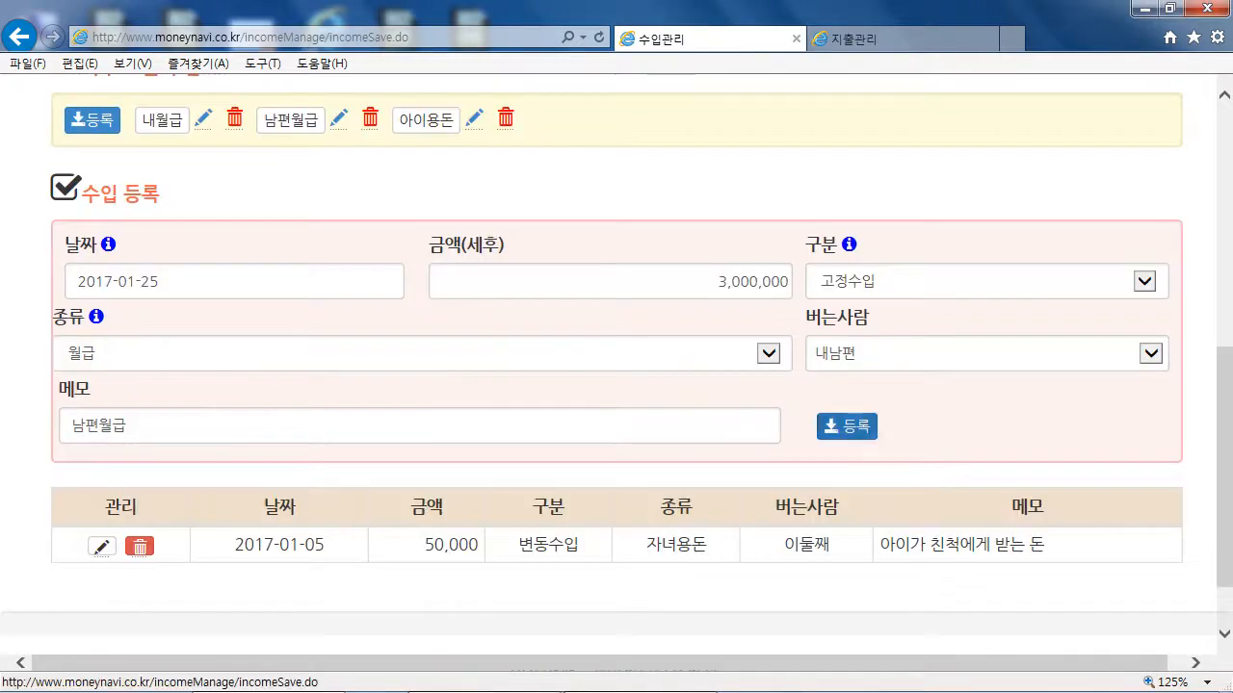
{"action": "left_click", "coordinate": [847, 427]}
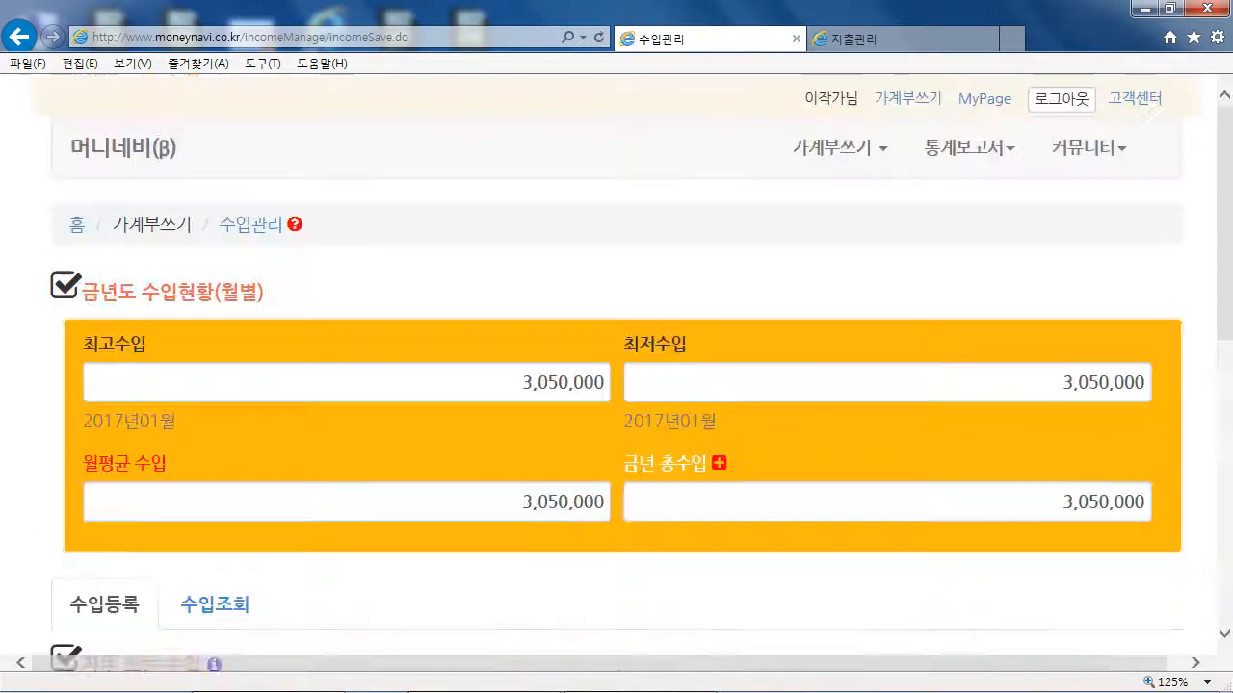
{"action": "scroll", "coordinate": [617, 365], "scroll_direction": "down", "scroll_amount": 3}
{"action": "scroll", "coordinate": [616, 371], "scroll_direction": "down", "scroll_amount": 3}
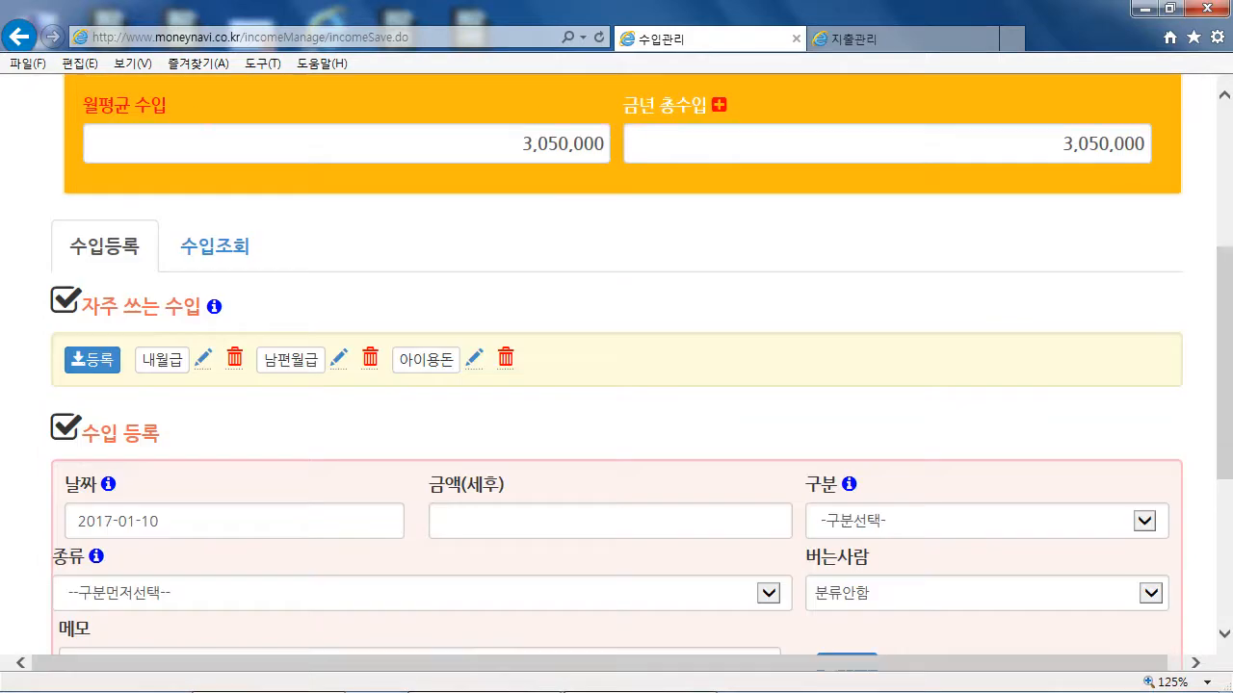
{"action": "scroll", "coordinate": [616, 366], "scroll_direction": "down", "scroll_amount": 1}
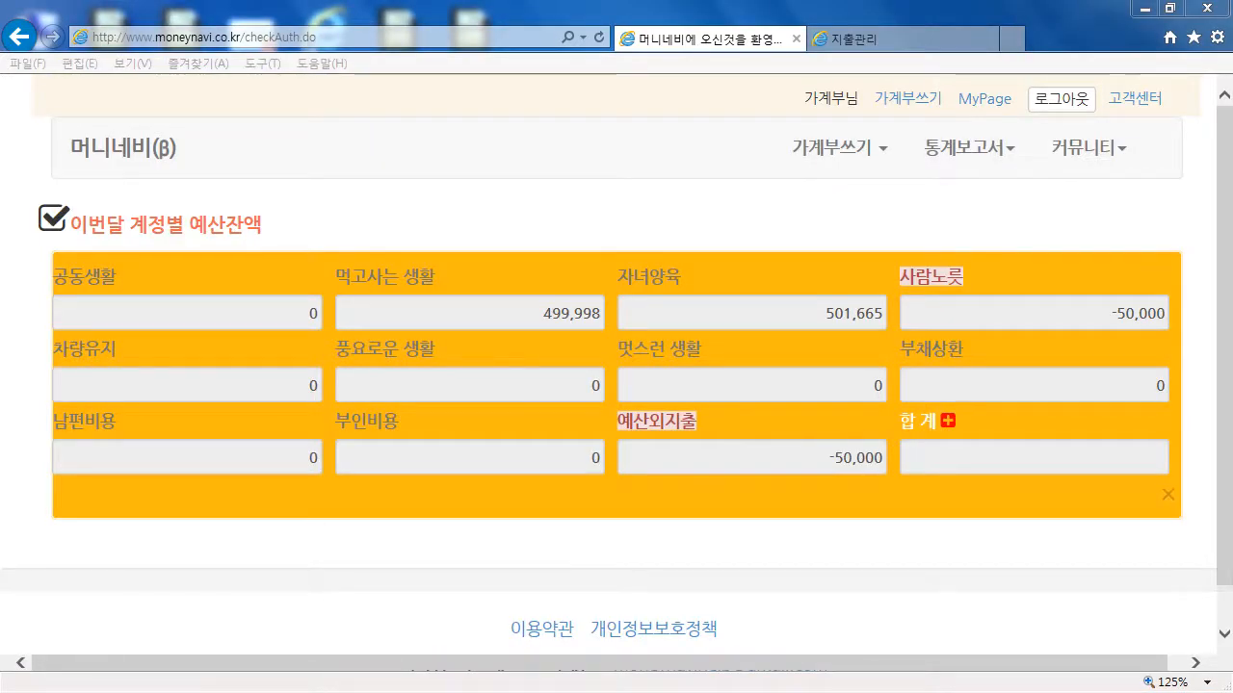
Open the 통장관리 page of the household ledger.
{"action": "left_click", "coordinate": [838, 148]}
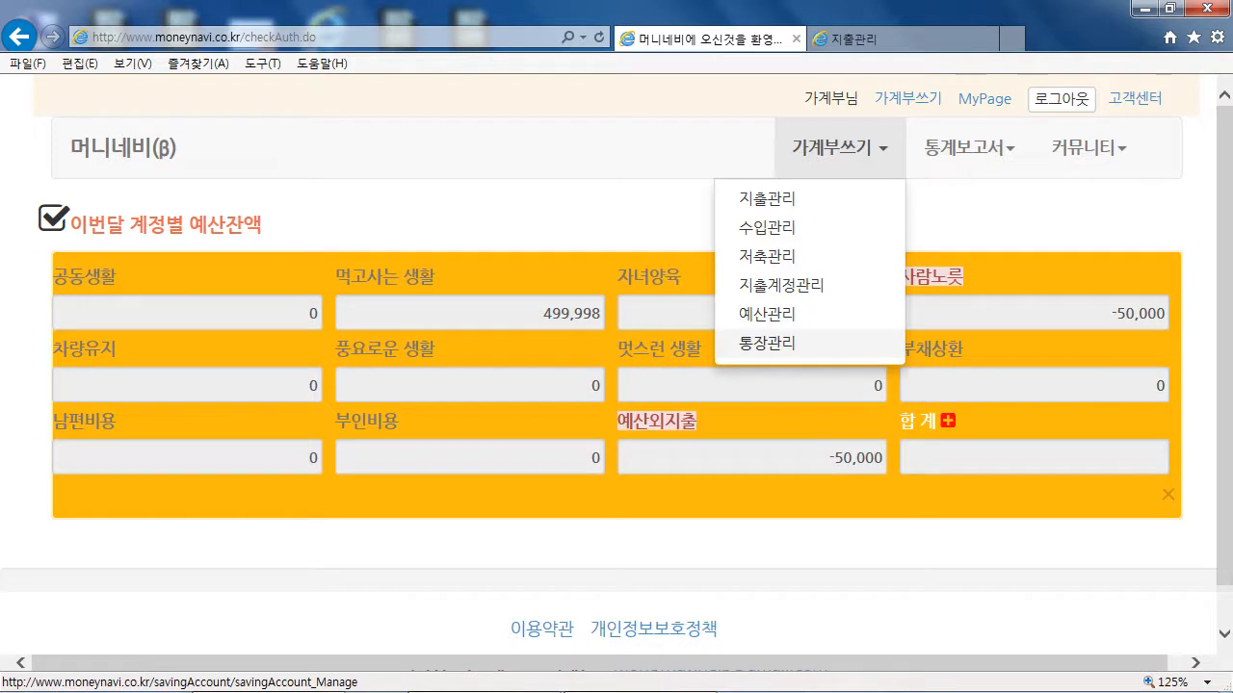
{"action": "left_click", "coordinate": [767, 343]}
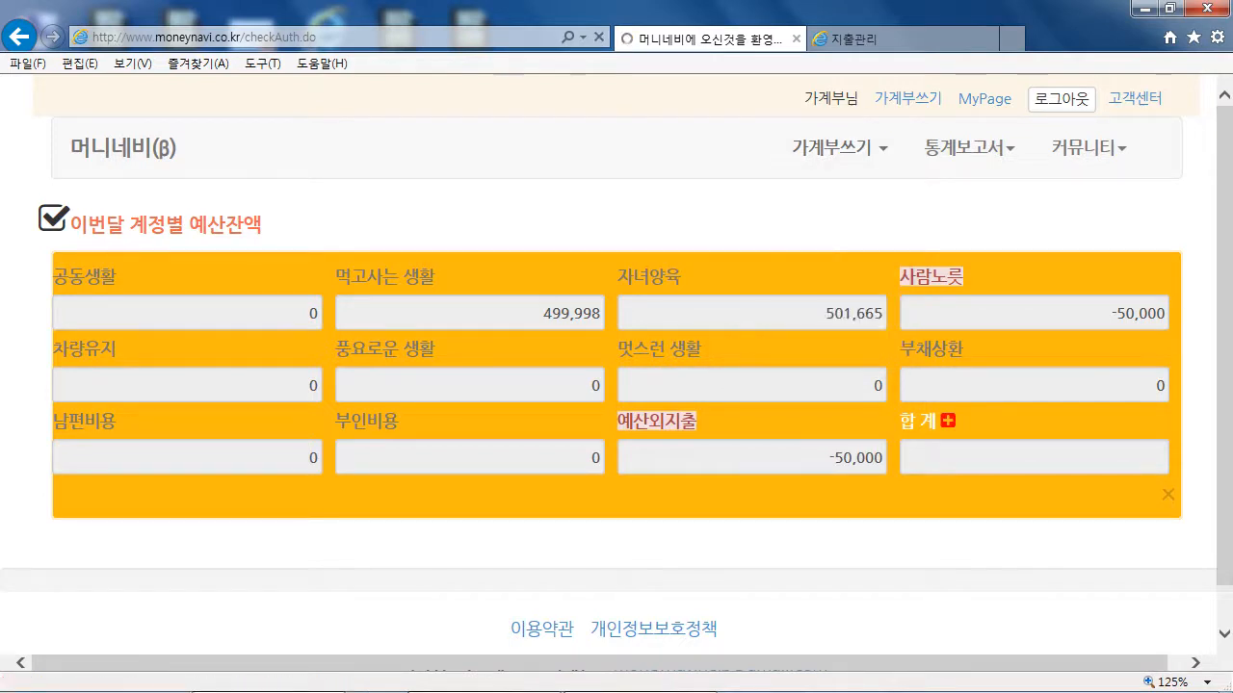
{"action": "scroll", "coordinate": [616, 366], "scroll_direction": "down", "scroll_amount": 2}
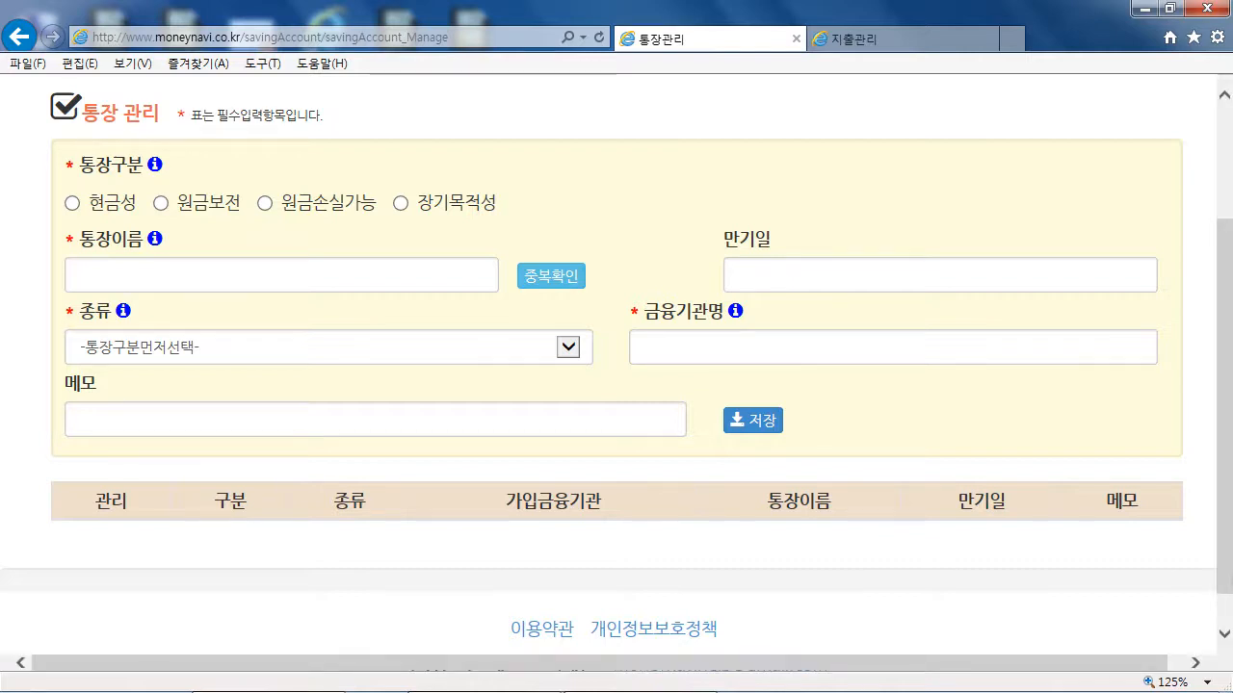
Set the 통장구분 to 원금보전, name the account 적금, and check the name for duplicates.
{"action": "left_click", "coordinate": [161, 203]}
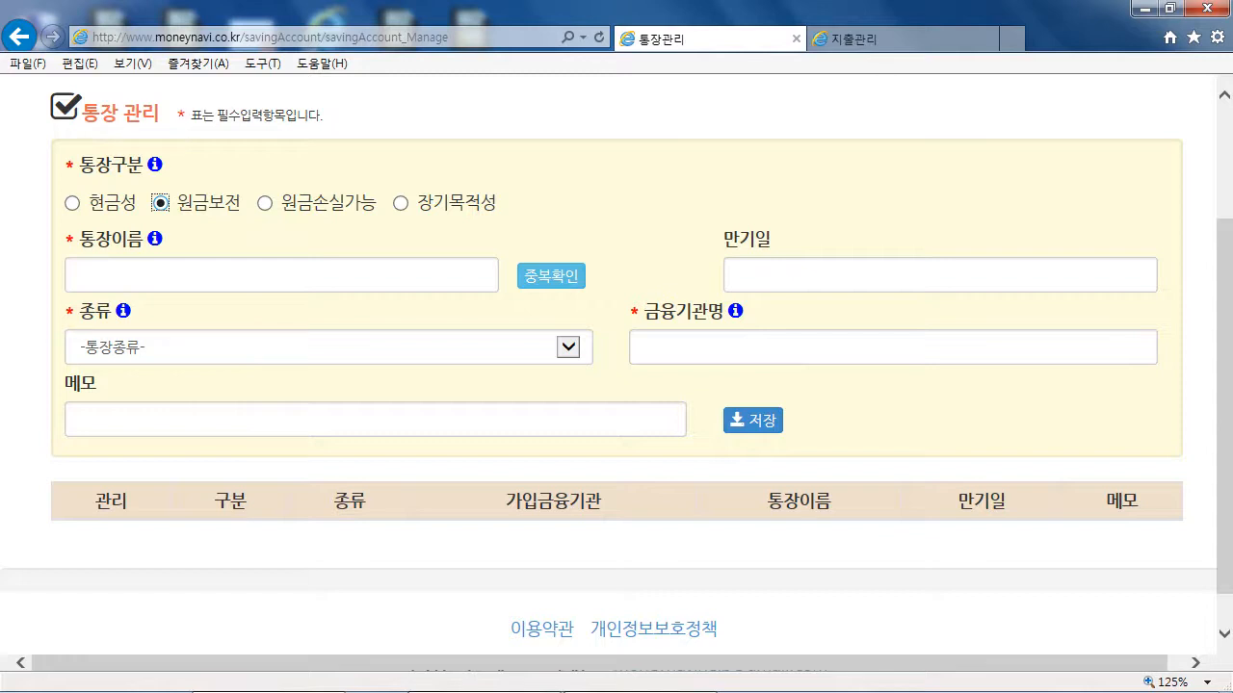
{"action": "left_click", "coordinate": [281, 276]}
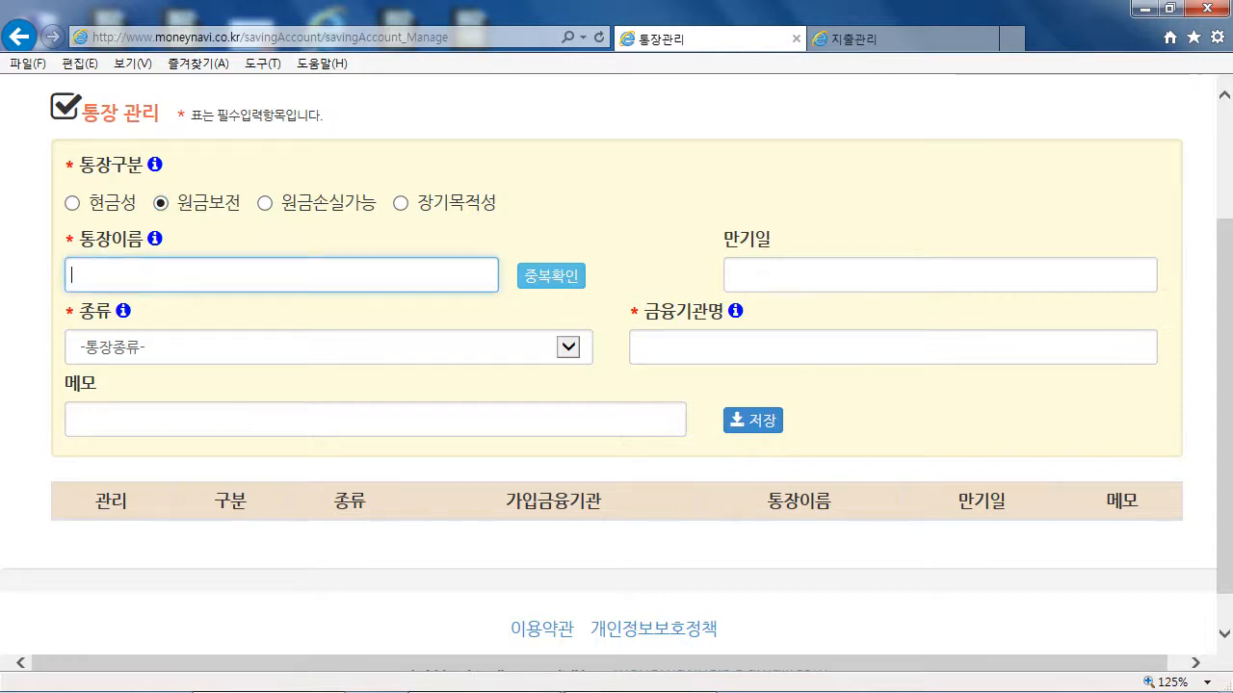
{"action": "type", "text": "적금"}
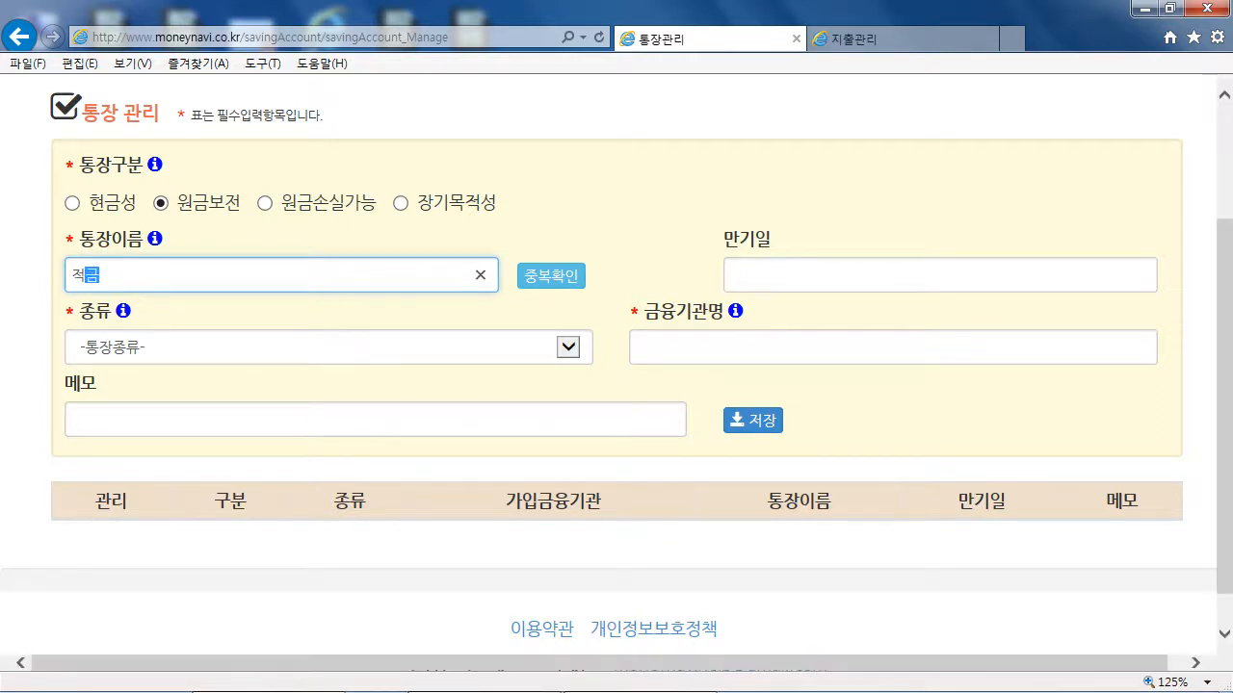
{"action": "left_click", "coordinate": [550, 276]}
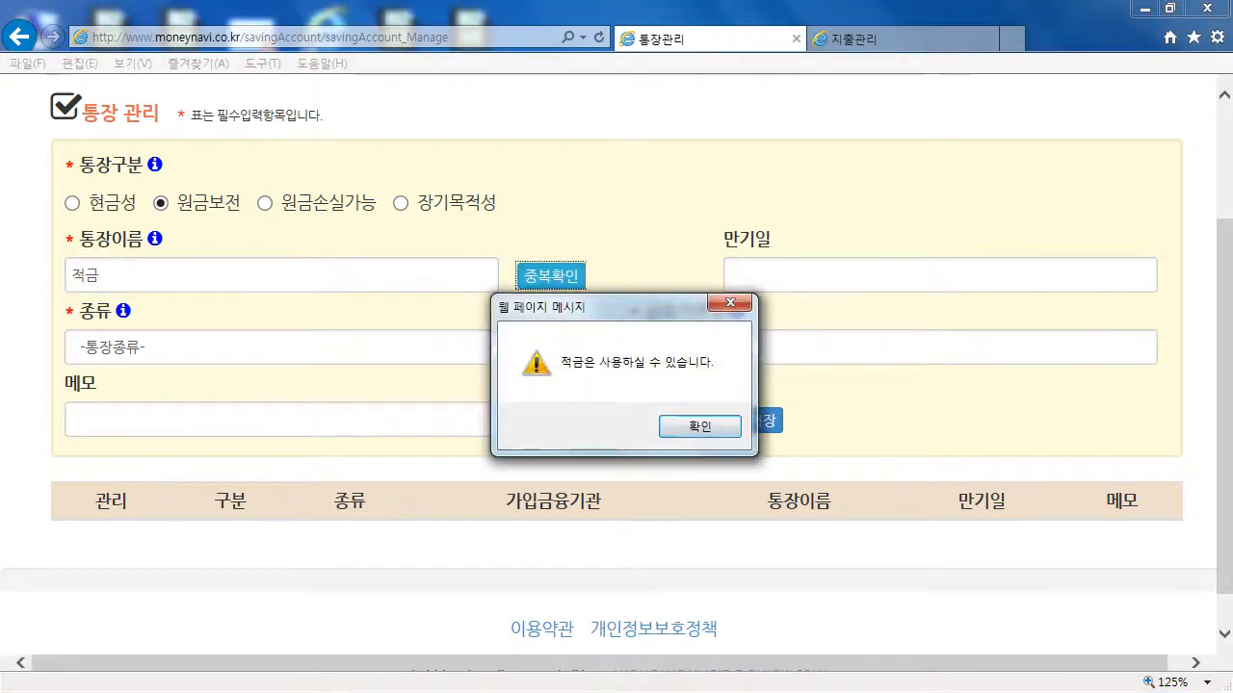
{"action": "left_click", "coordinate": [698, 424]}
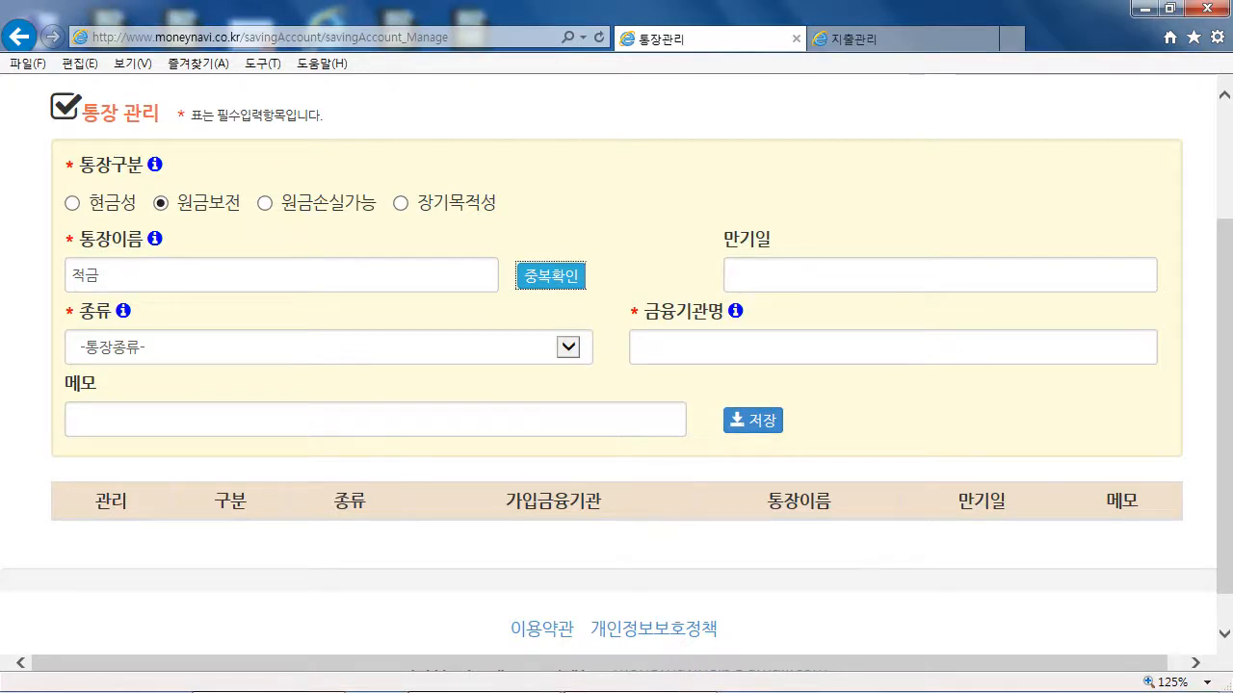
Choose 적금 as the account's 종류 and enter 국민은행 as the 금융기관명.
{"action": "left_click", "coordinate": [568, 348]}
{"action": "left_click", "coordinate": [328, 364]}
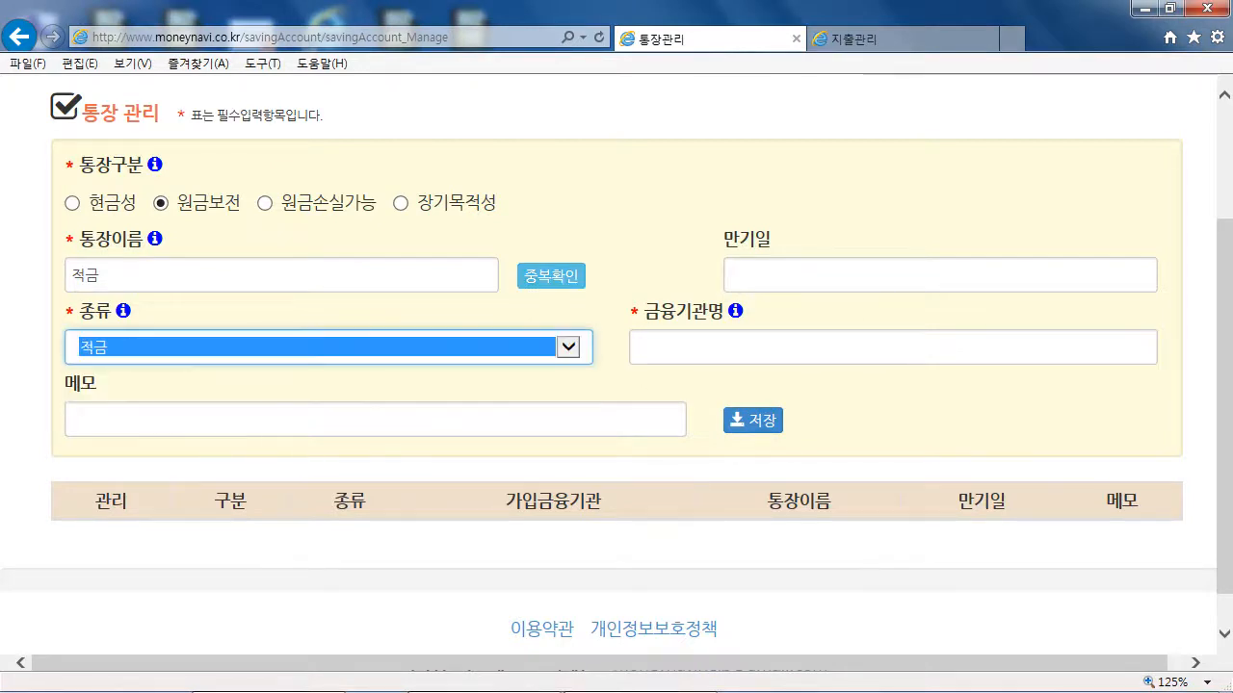
{"action": "left_click", "coordinate": [693, 347]}
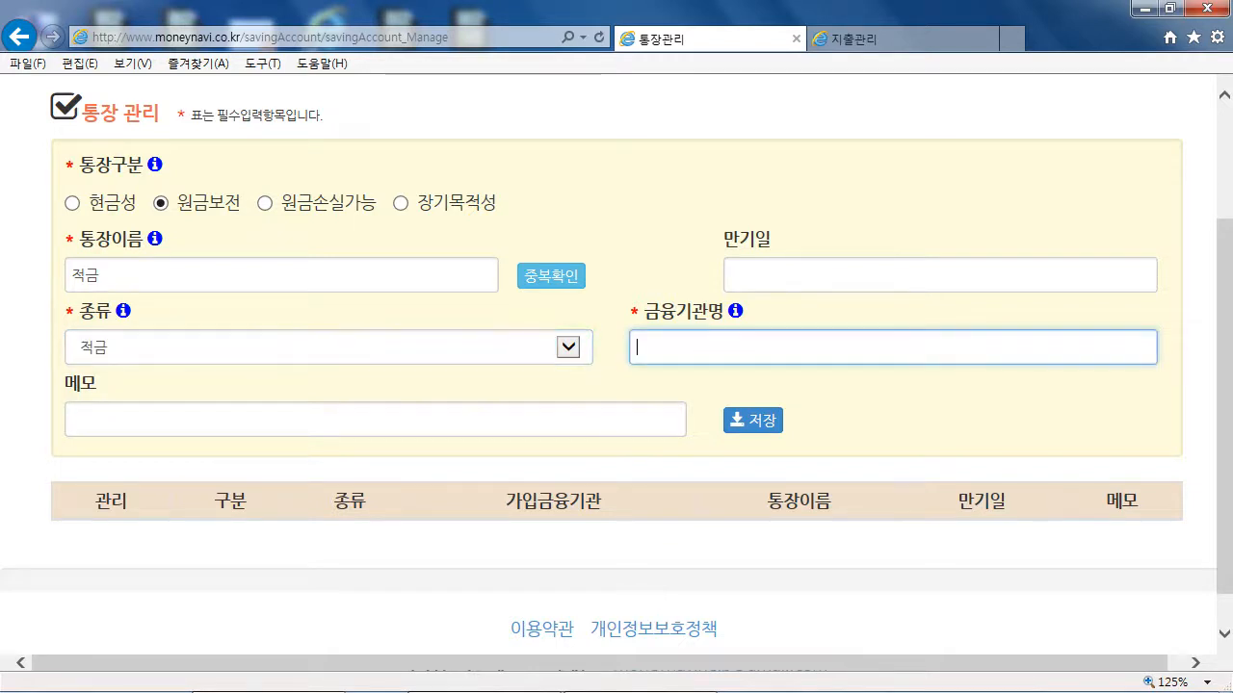
{"action": "type", "text": "국미"}
{"action": "type", "text": "민은행"}
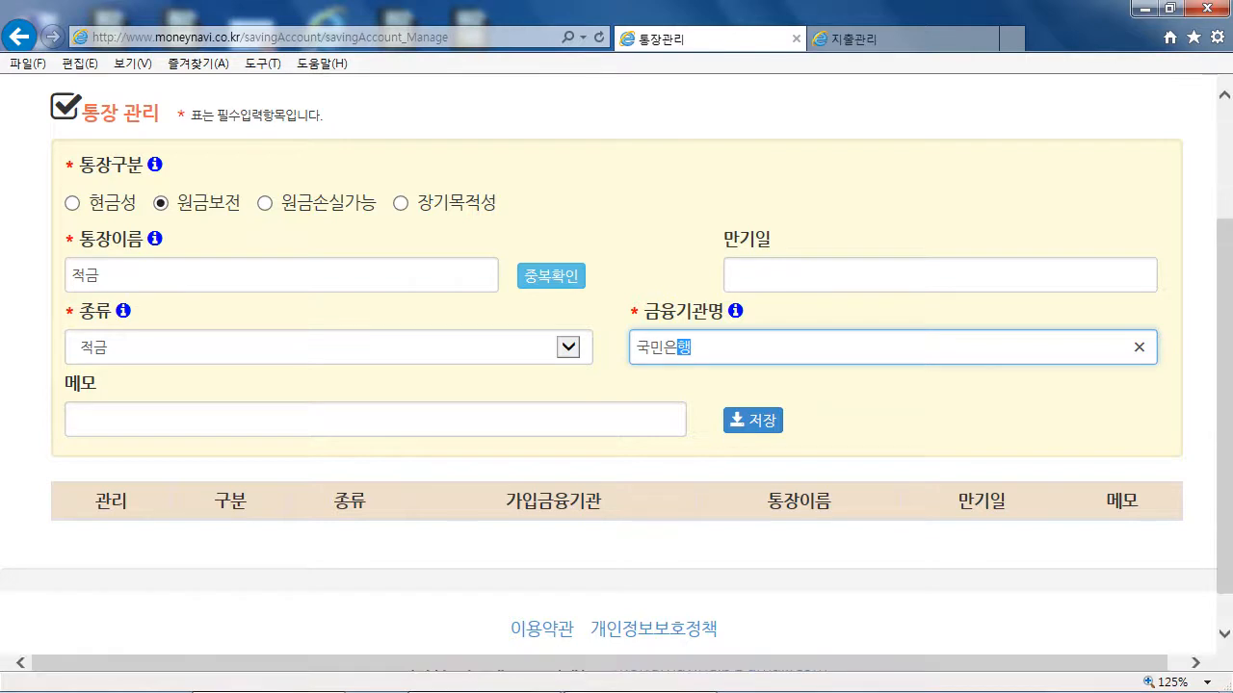
Enter the memo 1년적금 and save the 적금 account.
{"action": "left_click", "coordinate": [375, 419]}
{"action": "type", "text": "1년적금"}
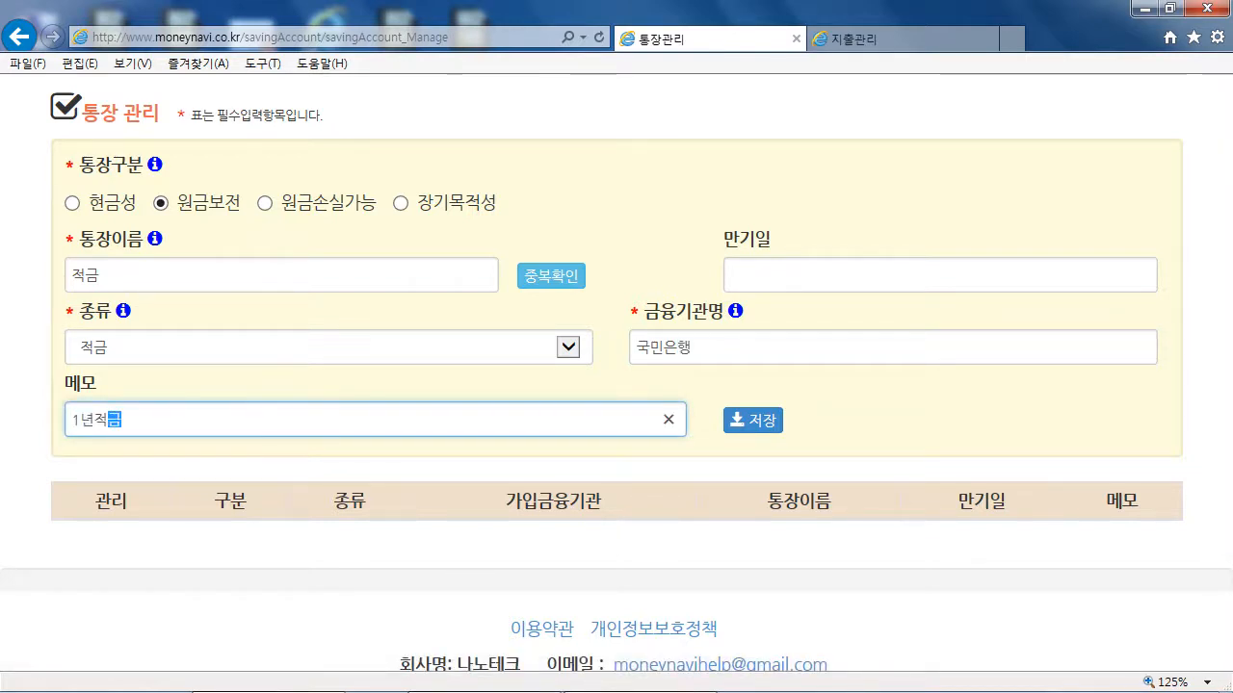
{"action": "left_click", "coordinate": [753, 420]}
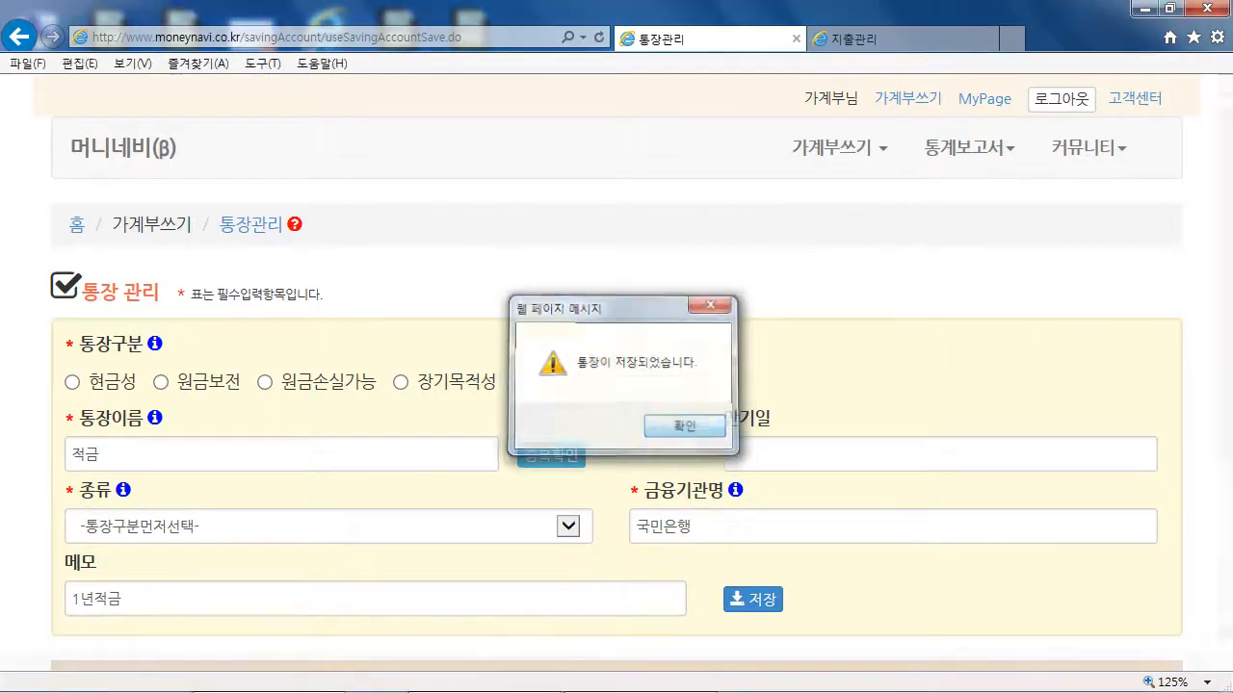
{"action": "left_click", "coordinate": [671, 421]}
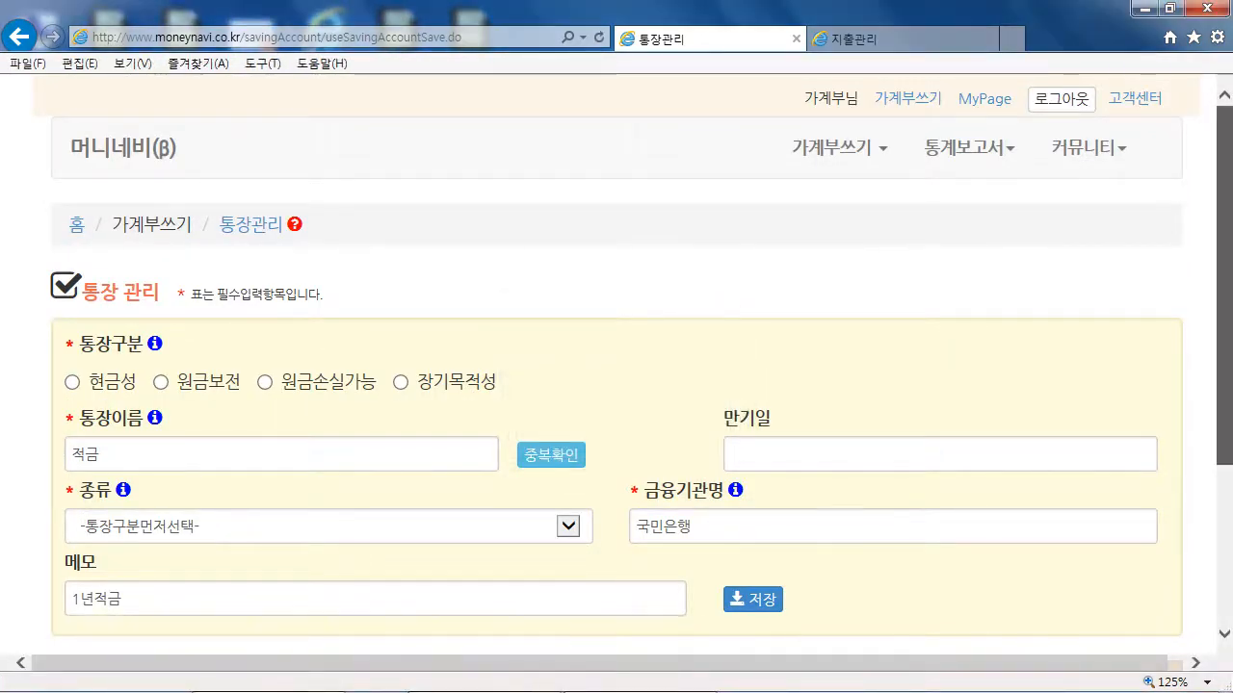
Set the 통장구분 to 현금성 and clear the previous account name for a new account.
{"action": "scroll", "coordinate": [616, 366], "scroll_direction": "up", "scroll_amount": 2}
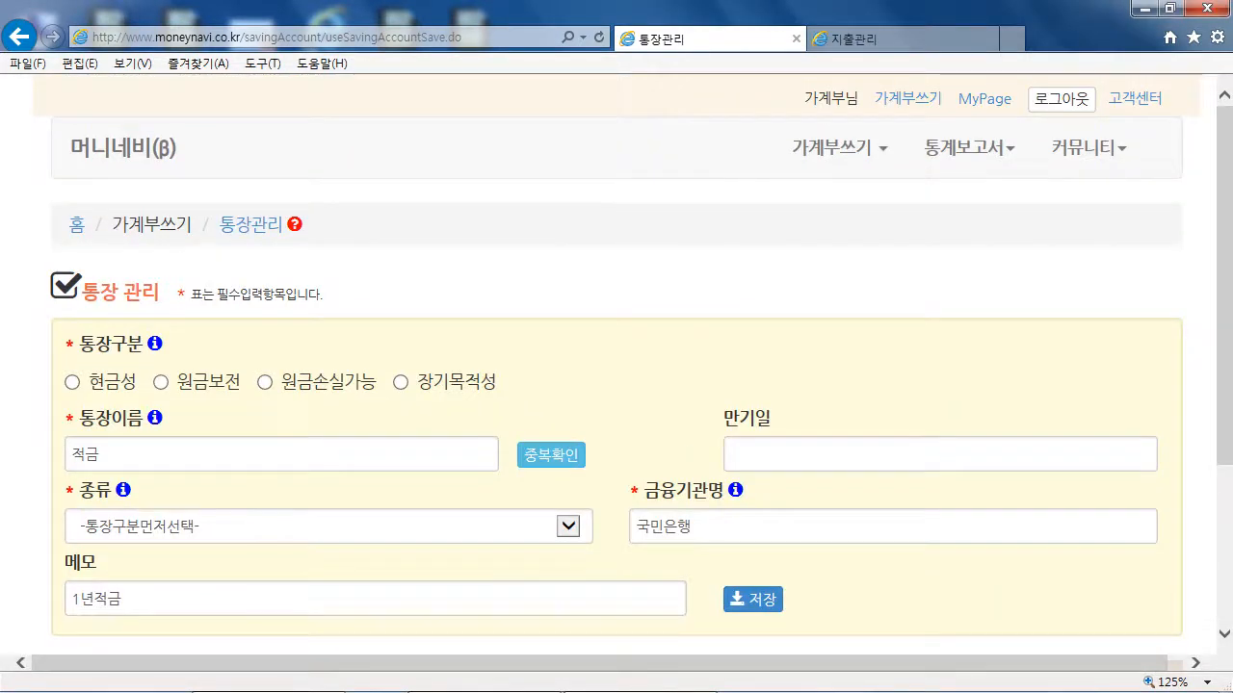
{"action": "left_click", "coordinate": [73, 382]}
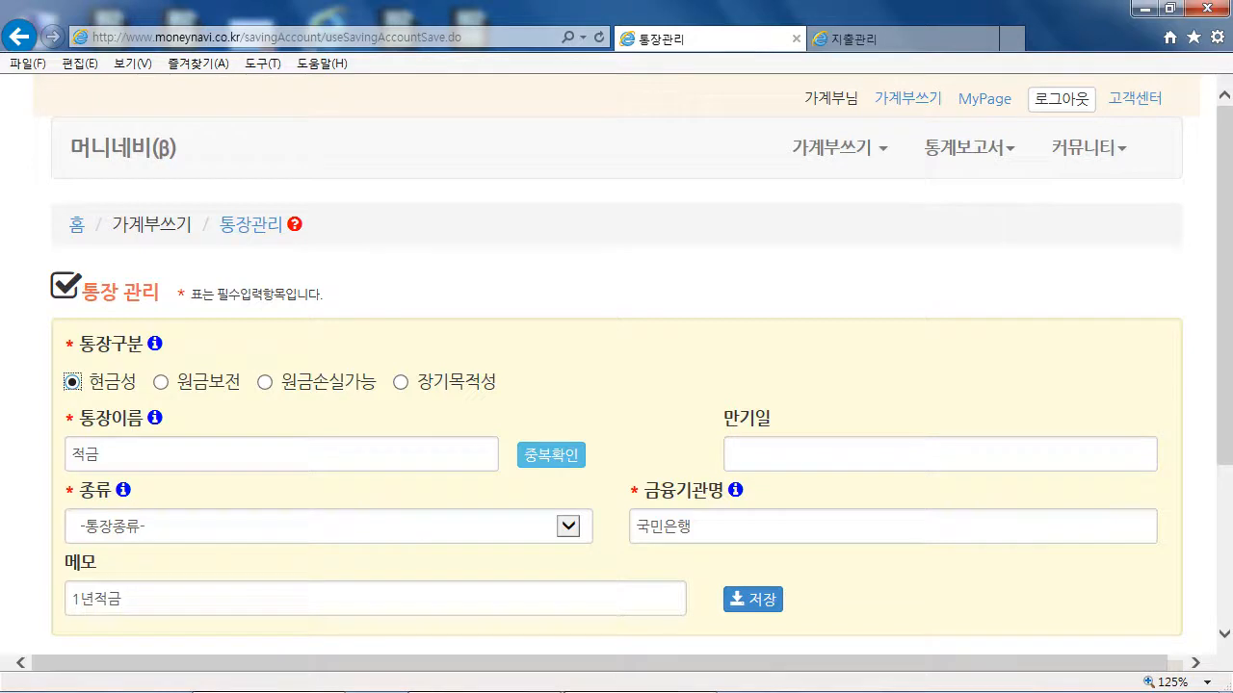
{"action": "left_click", "coordinate": [107, 455]}
{"action": "key", "text": "BackSpace"}
{"action": "key", "text": "BackSpace"}
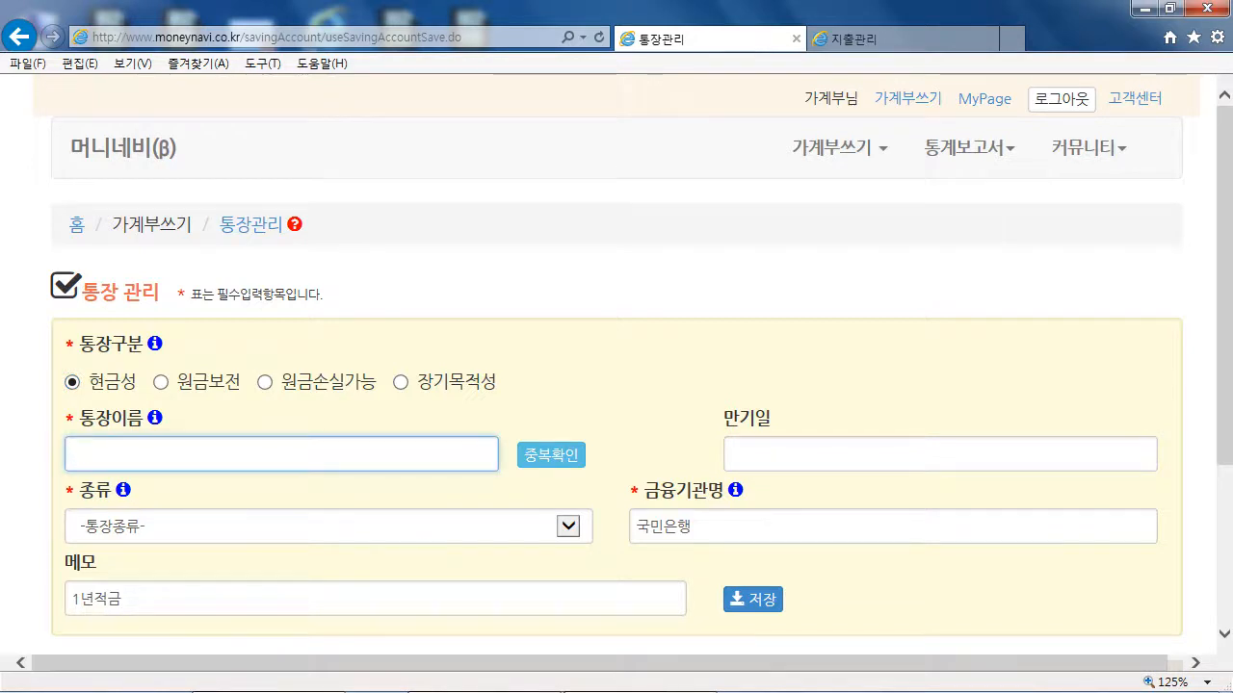
{"action": "type", "text": "tl"}
{"action": "key", "text": "BackSpace"}
{"action": "key", "text": "BackSpace"}
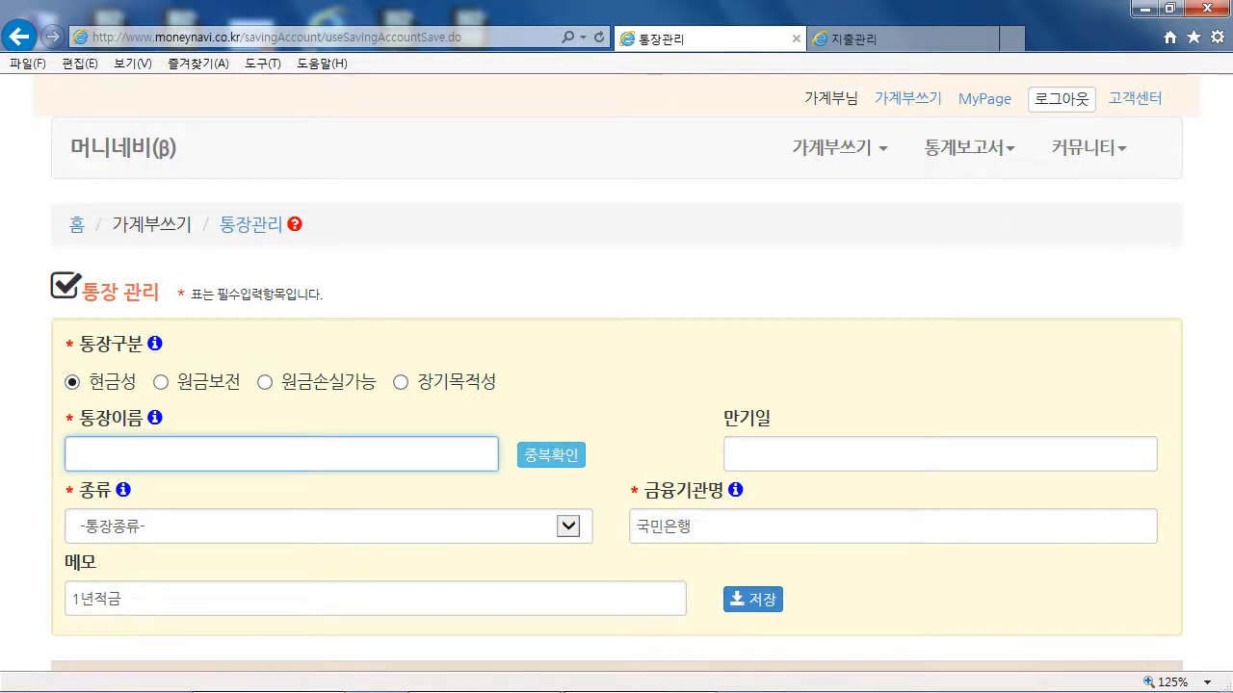
{"action": "type", "text": "수시입출"}
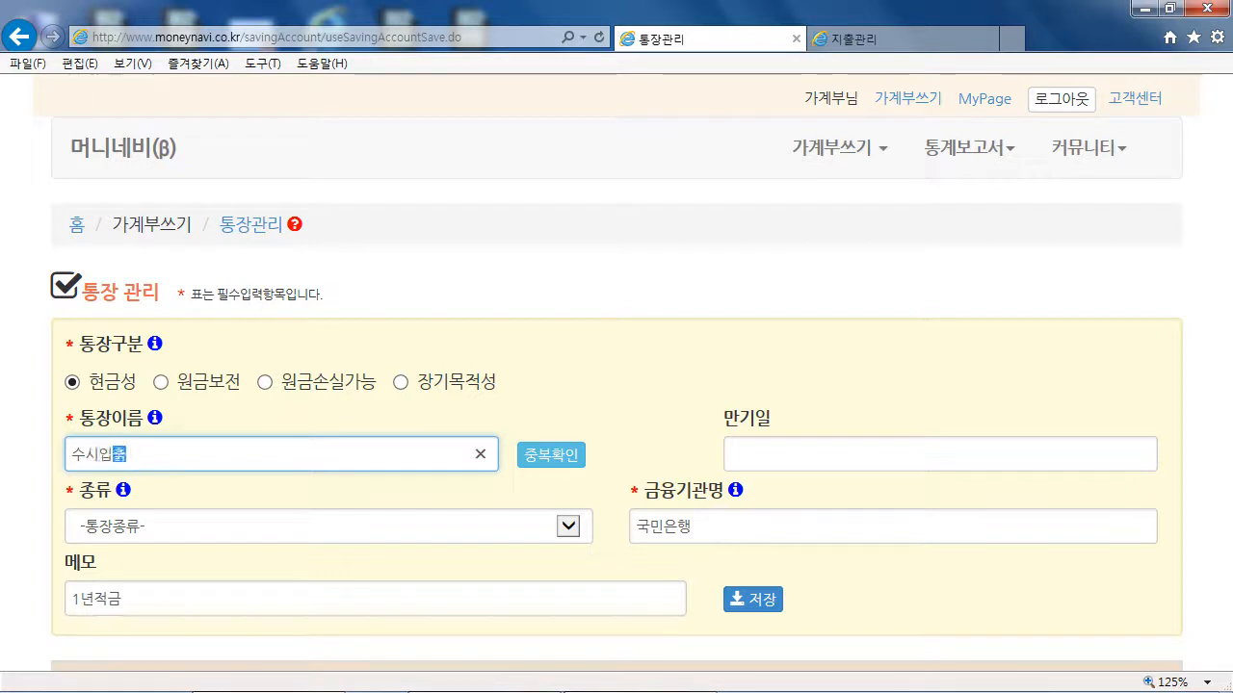
{"action": "key", "text": "BackSpace"}
{"action": "key", "text": "BackSpace"}
{"action": "key", "text": "BackSpace"}
{"action": "key", "text": "BackSpace"}
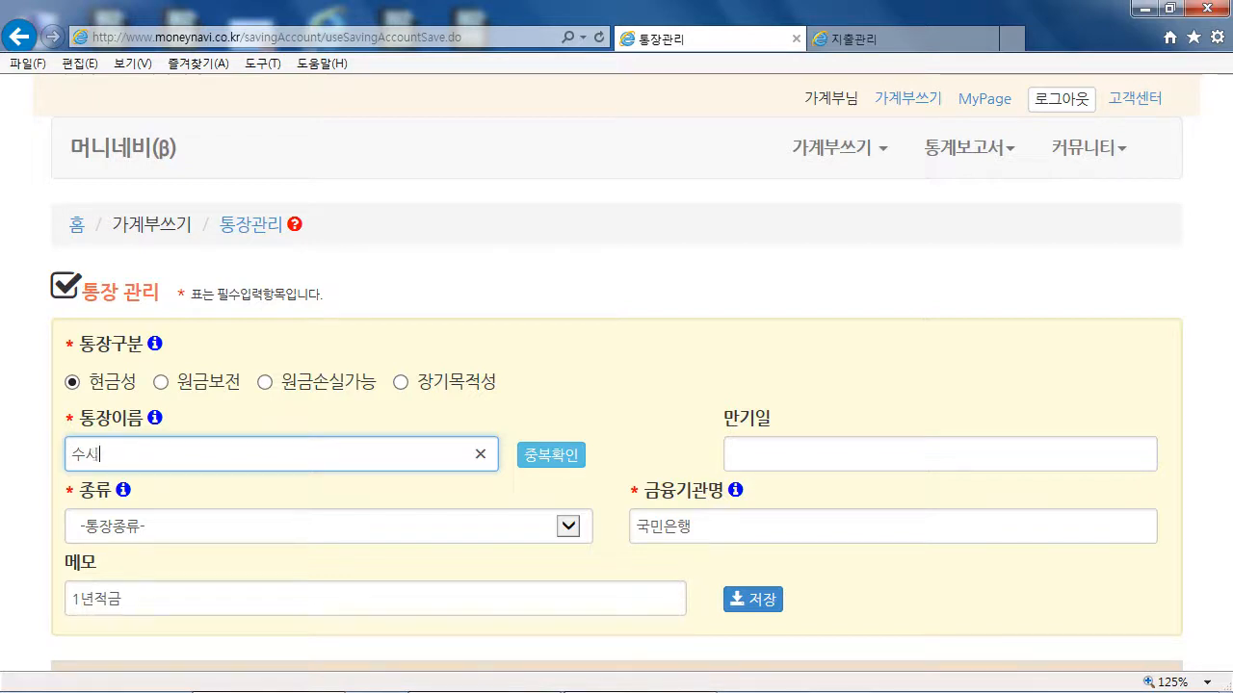
{"action": "key", "text": "BackSpace"}
{"action": "key", "text": "BackSpace"}
Name the new account 자동이체통장 and check the name for duplicates.
{"action": "type", "text": "자동이체토"}
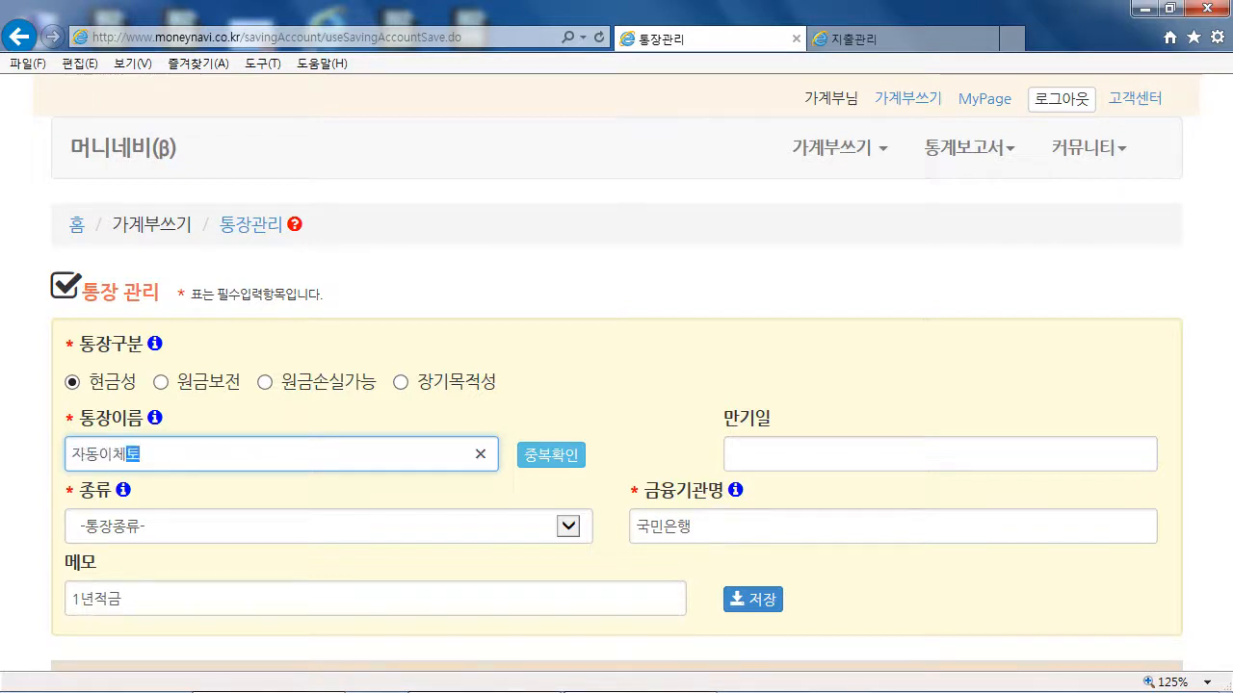
{"action": "type", "text": "ㅇ자"}
{"action": "left_click", "coordinate": [551, 455]}
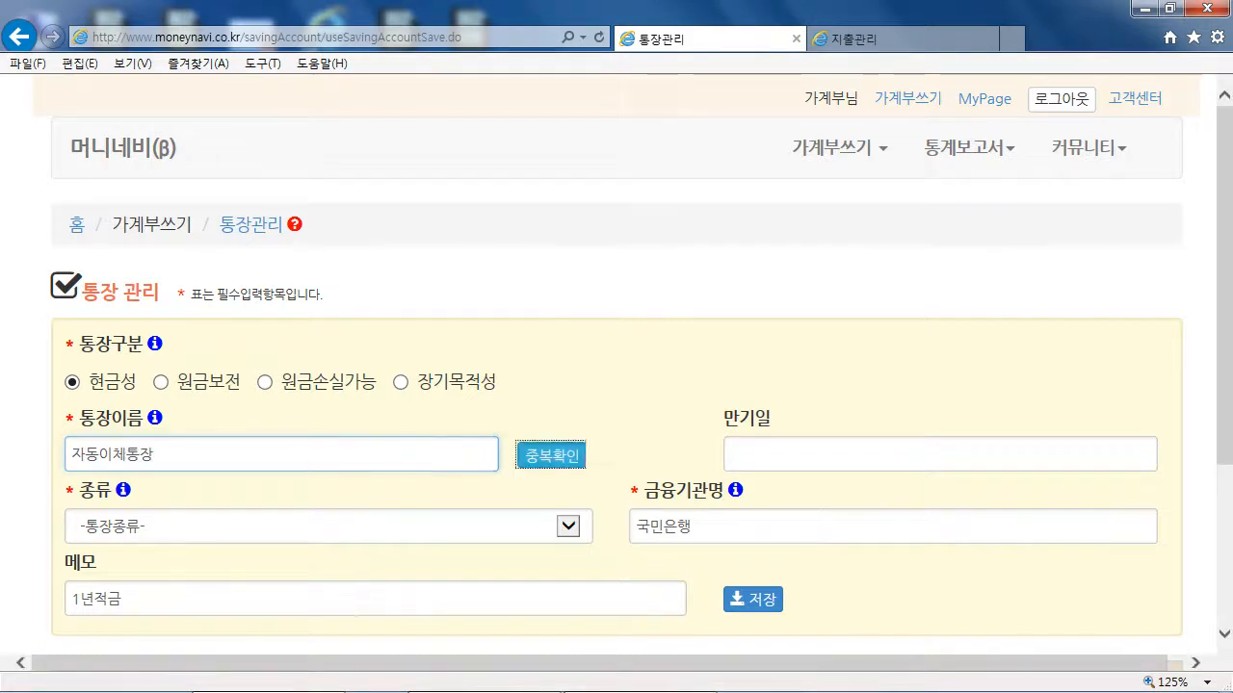
{"action": "key", "text": "Return"}
Choose 자유입출금 as the 종류 of the 자동이체통장 account, keeping 국민은행 as the 금융기관명.
{"action": "scroll", "coordinate": [616, 365], "scroll_direction": "down", "scroll_amount": 2}
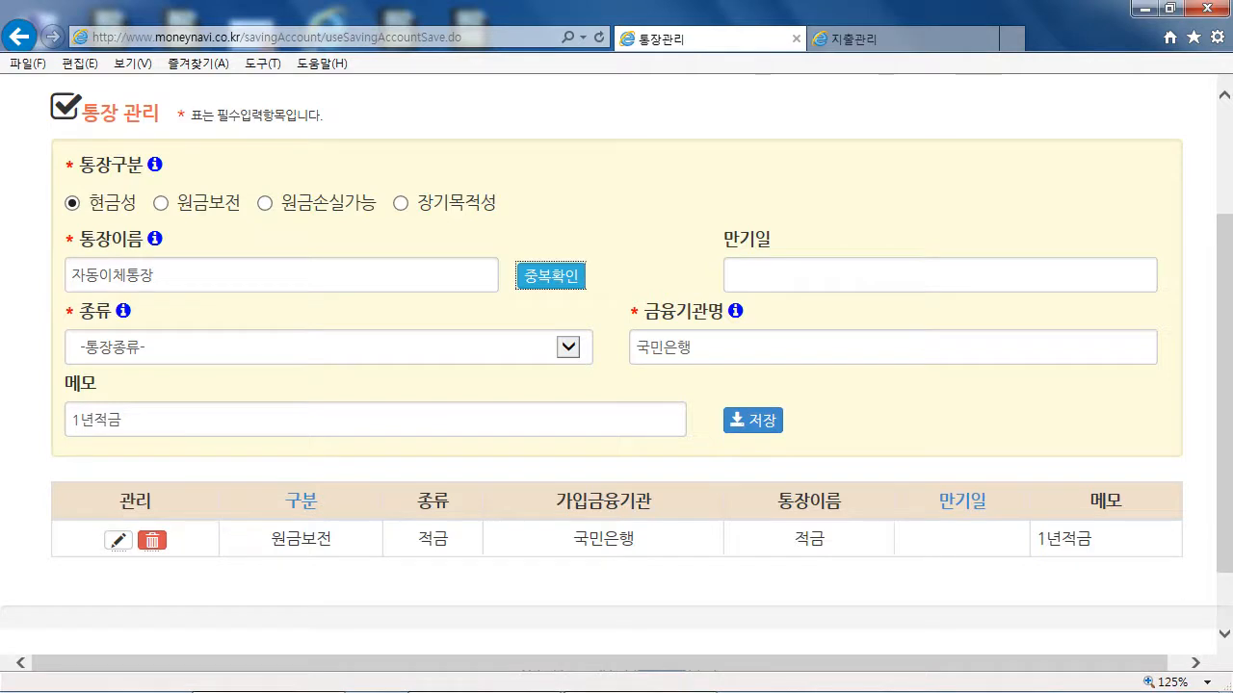
{"action": "left_click", "coordinate": [567, 348]}
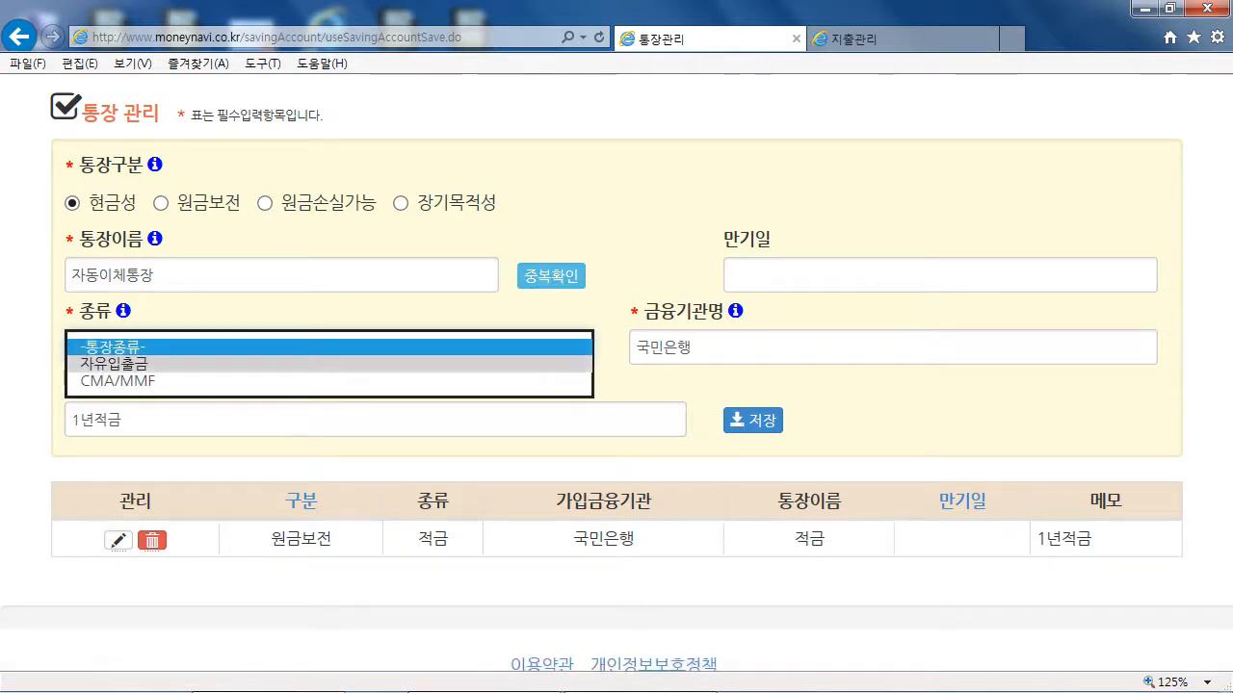
{"action": "left_click", "coordinate": [328, 364]}
{"action": "left_click", "coordinate": [694, 348]}
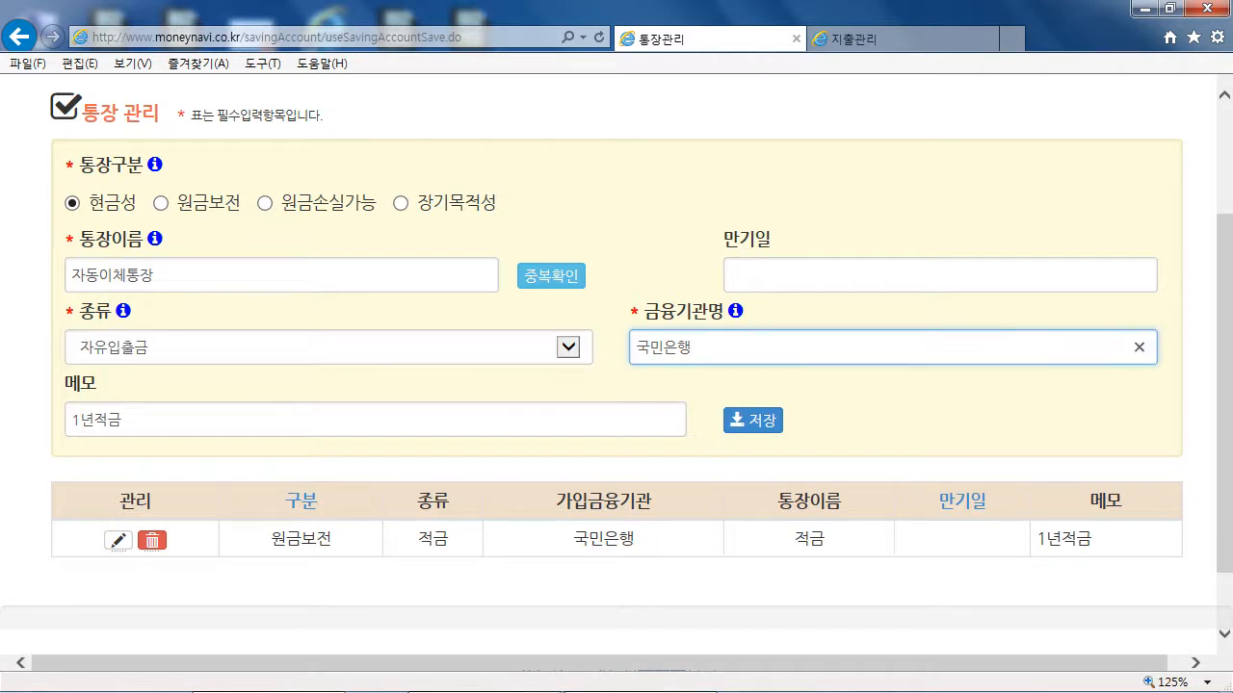
Replace the memo with 자동이체하는 통장 and save the 자동이체통장 account.
{"action": "key", "text": "Tab"}
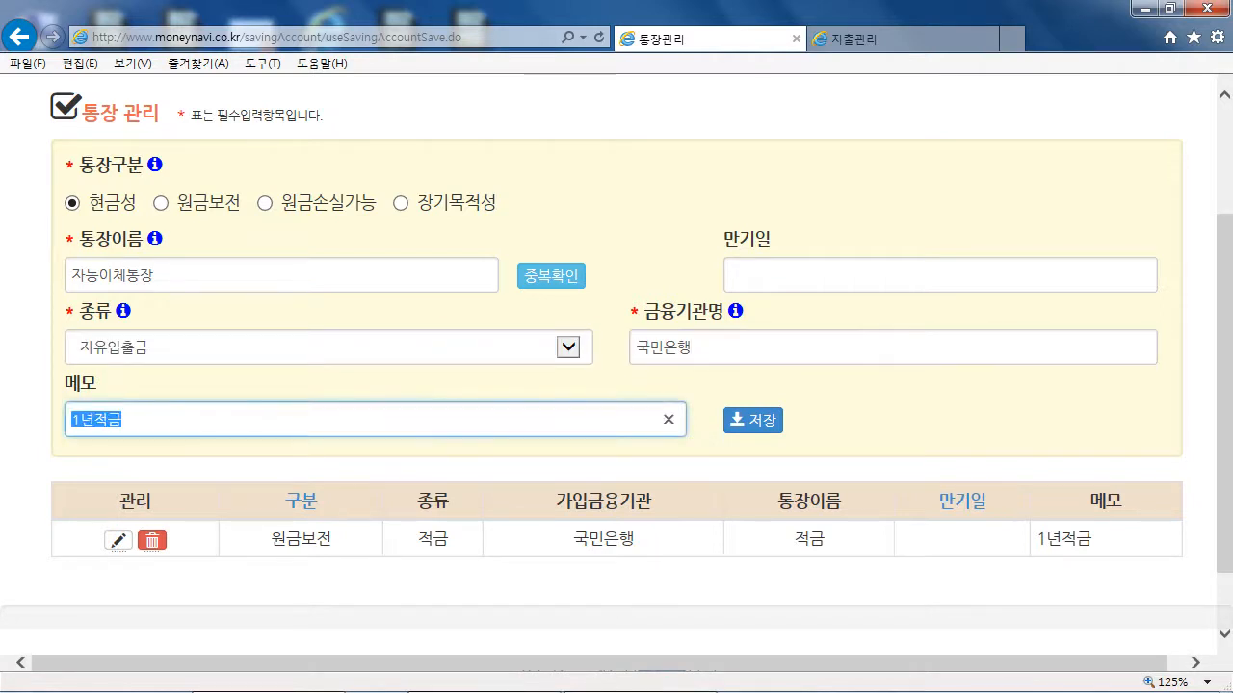
{"action": "type", "text": "자동이체"}
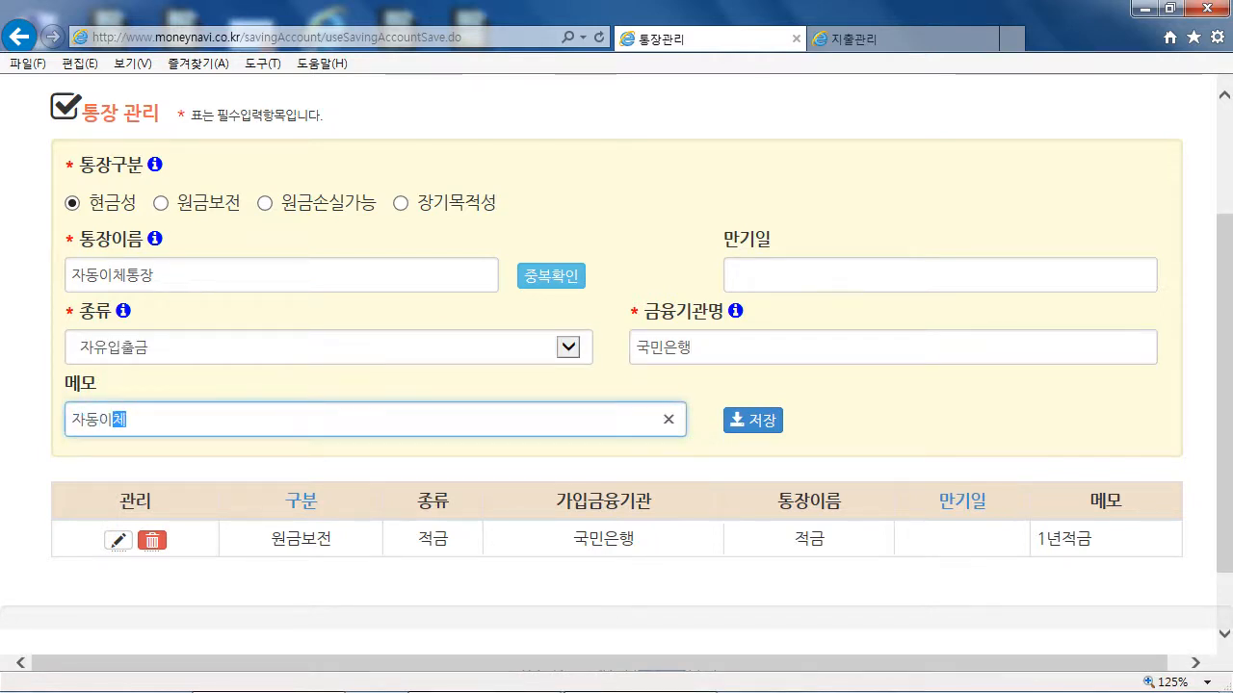
{"action": "type", "text": "하는 통장"}
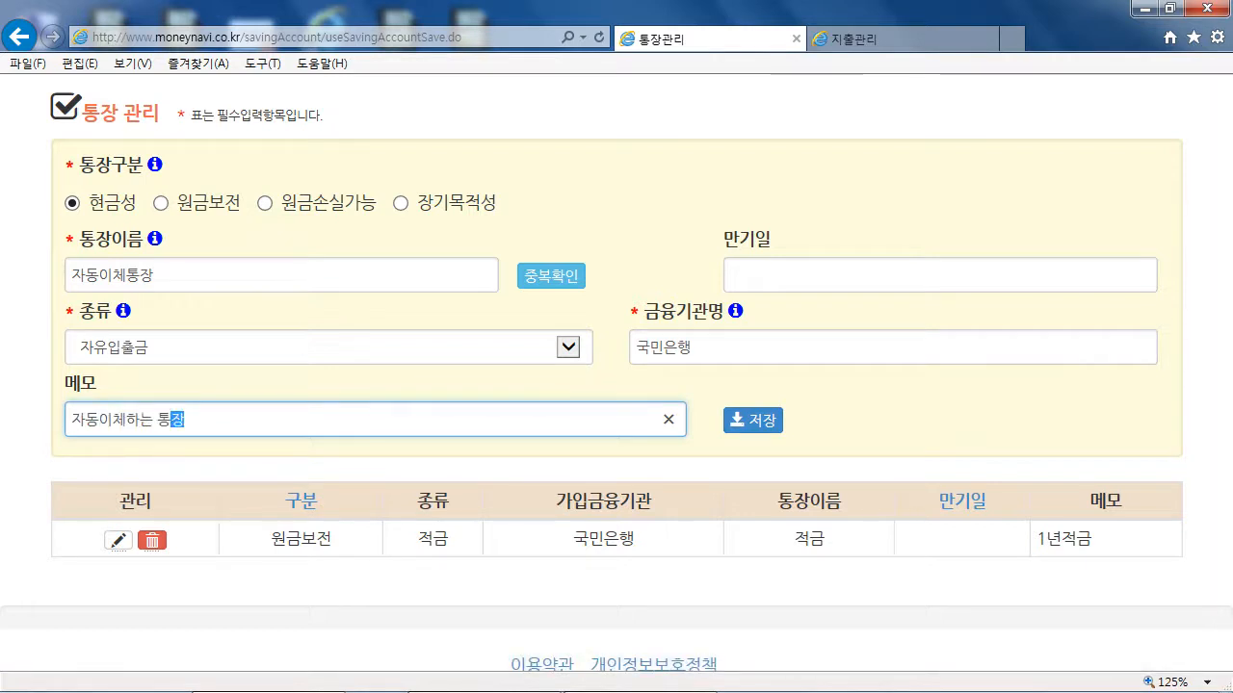
{"action": "key", "text": "Tab"}
{"action": "key", "text": "Return"}
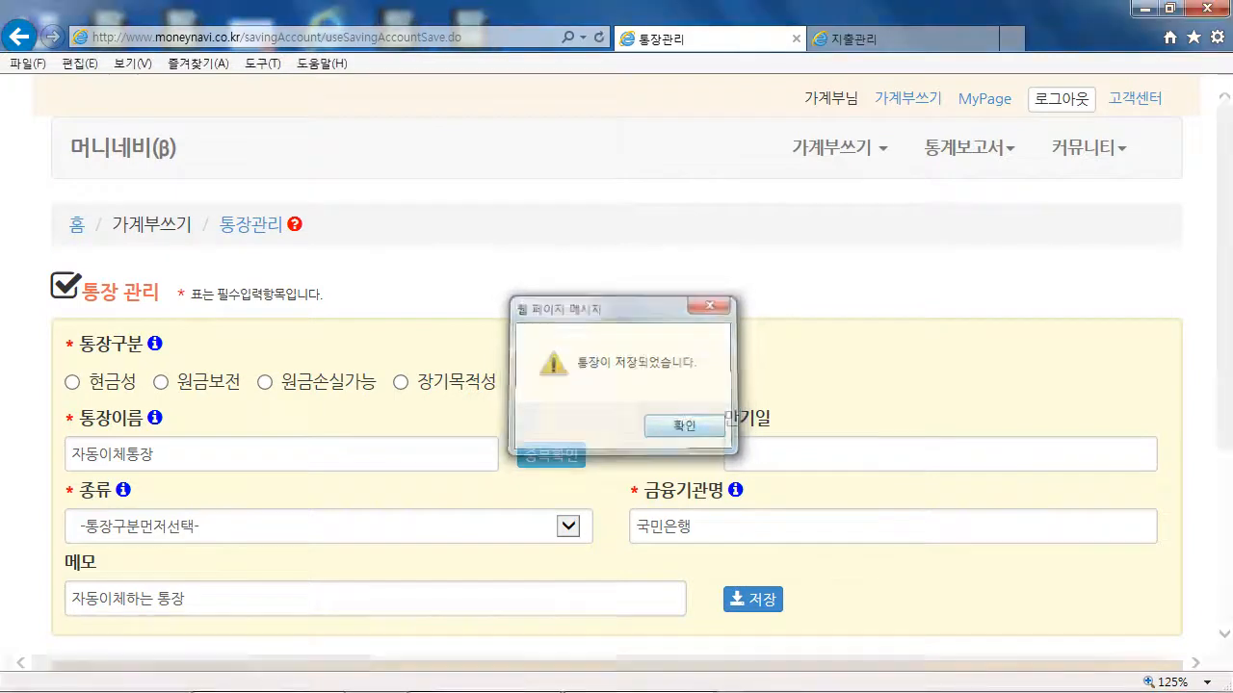
{"action": "key", "text": "Return"}
Set the 통장구분 to 장기목적성, name the next account 노후연금, and check the name for duplicates.
{"action": "scroll", "coordinate": [616, 366], "scroll_direction": "down", "scroll_amount": 3}
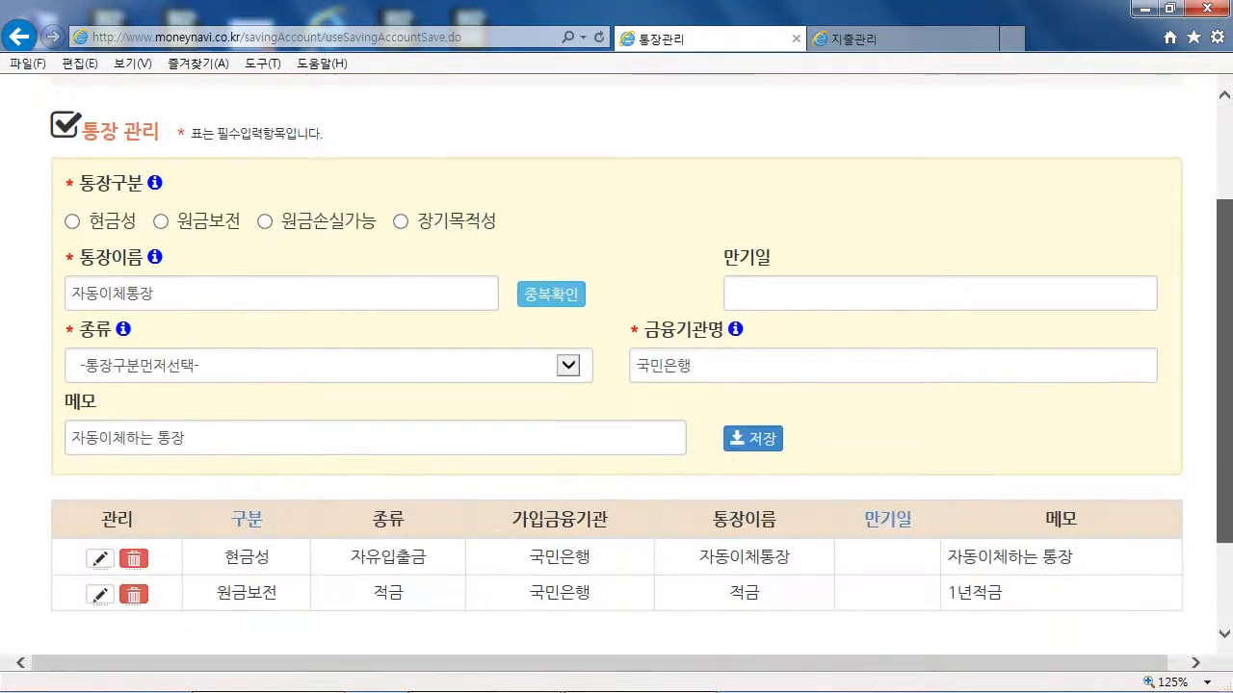
{"action": "left_click", "coordinate": [400, 221]}
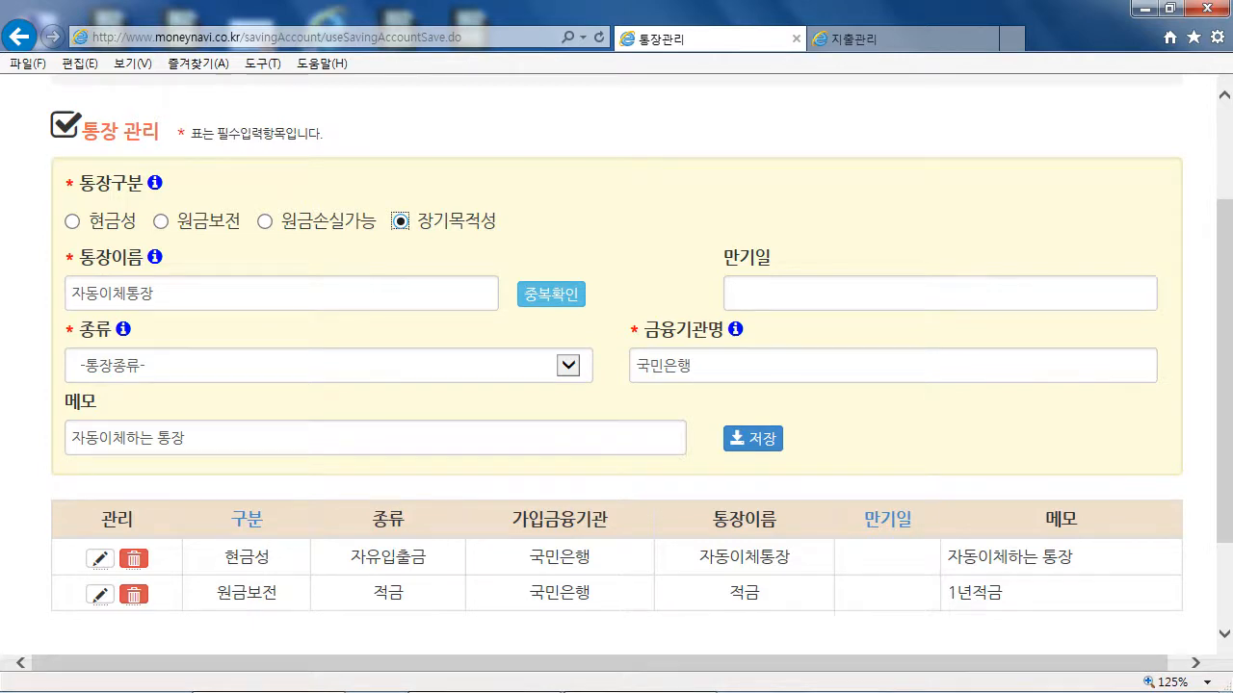
{"action": "left_click_drag", "start_coordinate": [160, 294], "coordinate": [67, 294]}
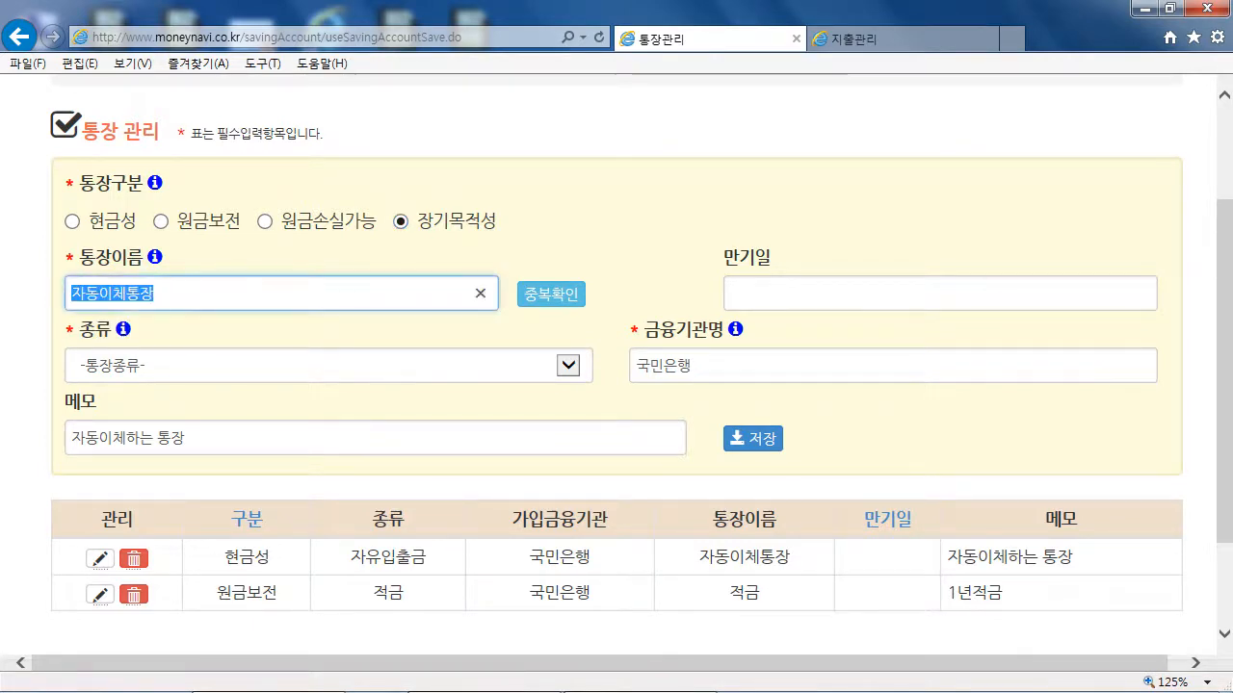
{"action": "type", "text": "노후연금"}
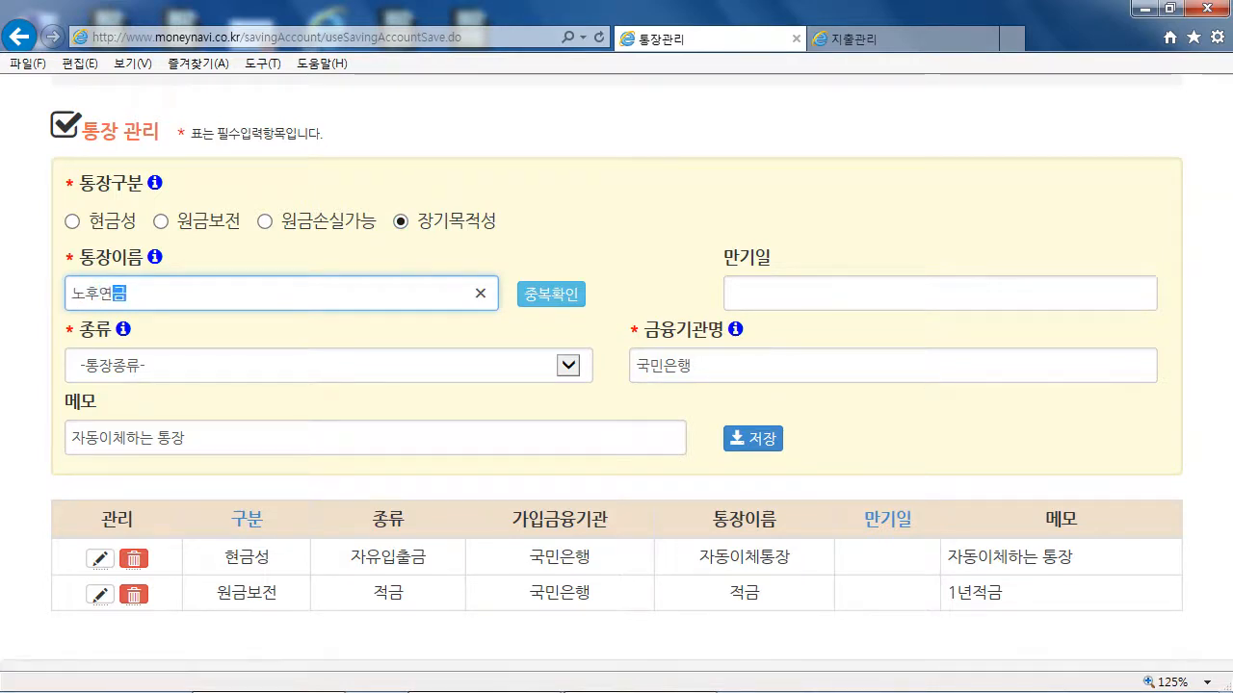
{"action": "left_click", "coordinate": [550, 294]}
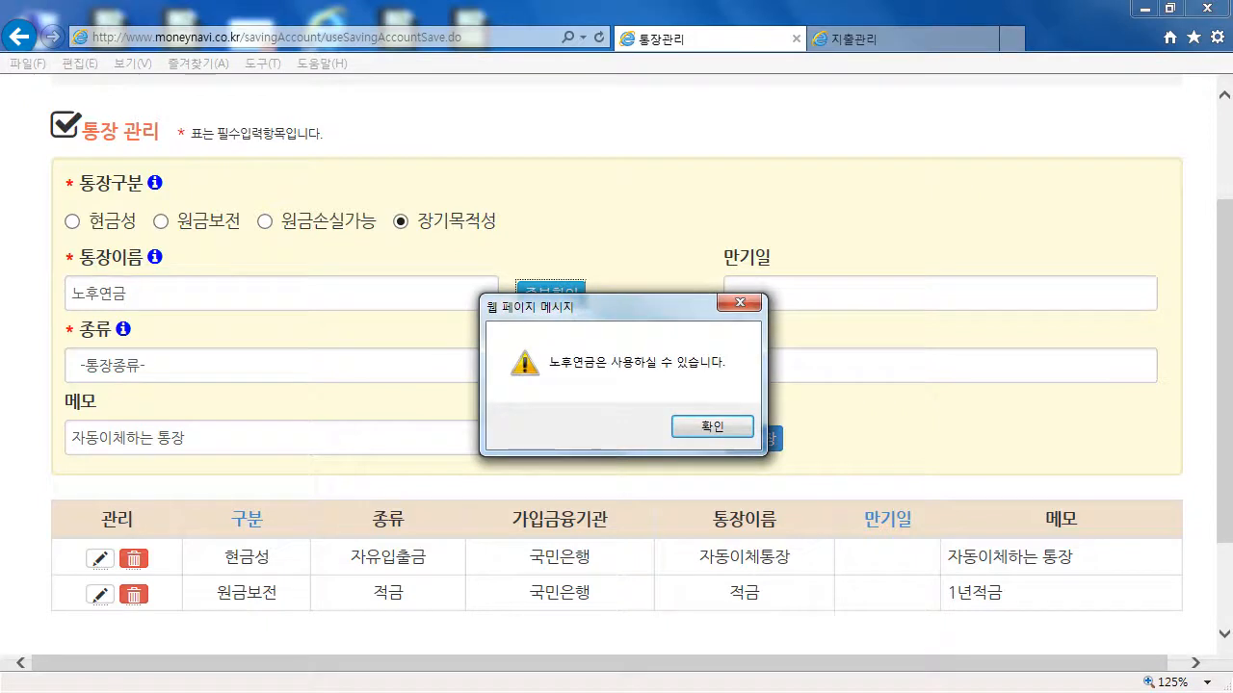
{"action": "left_click", "coordinate": [712, 427]}
Choose 연금저축 as the 종류 of the 노후연금 account and enter 교보생명 as the 금융기관명.
{"action": "left_click", "coordinate": [572, 365]}
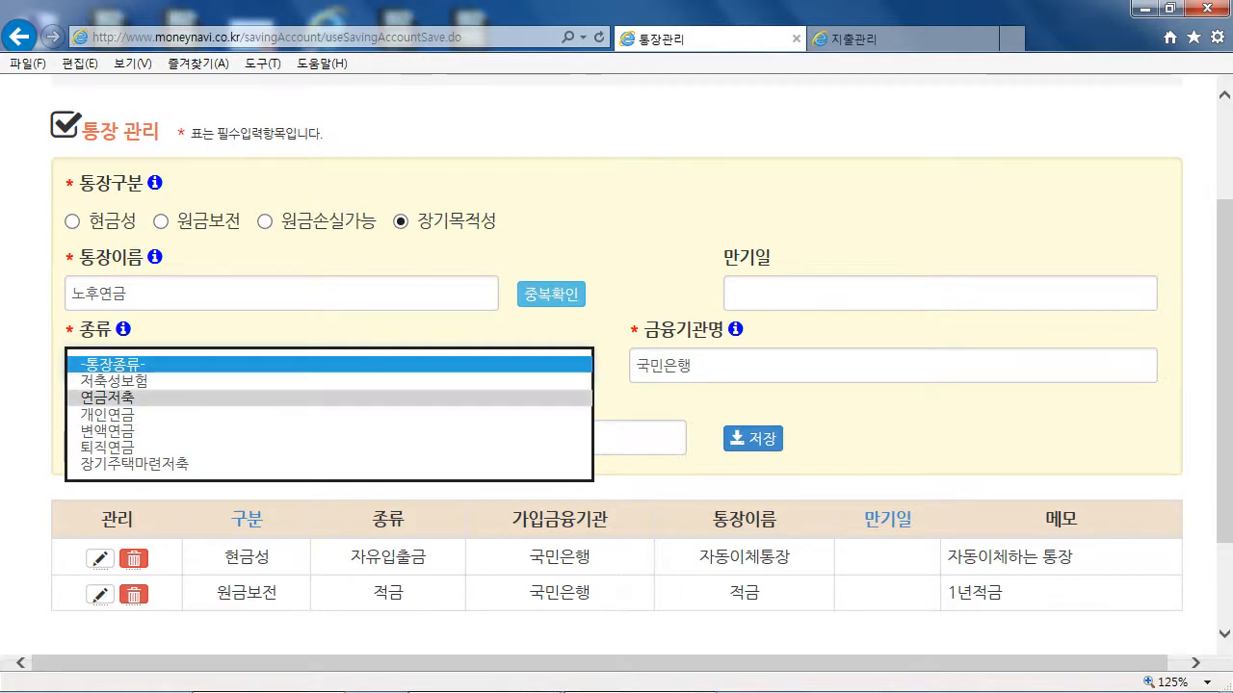
{"action": "left_click", "coordinate": [108, 396]}
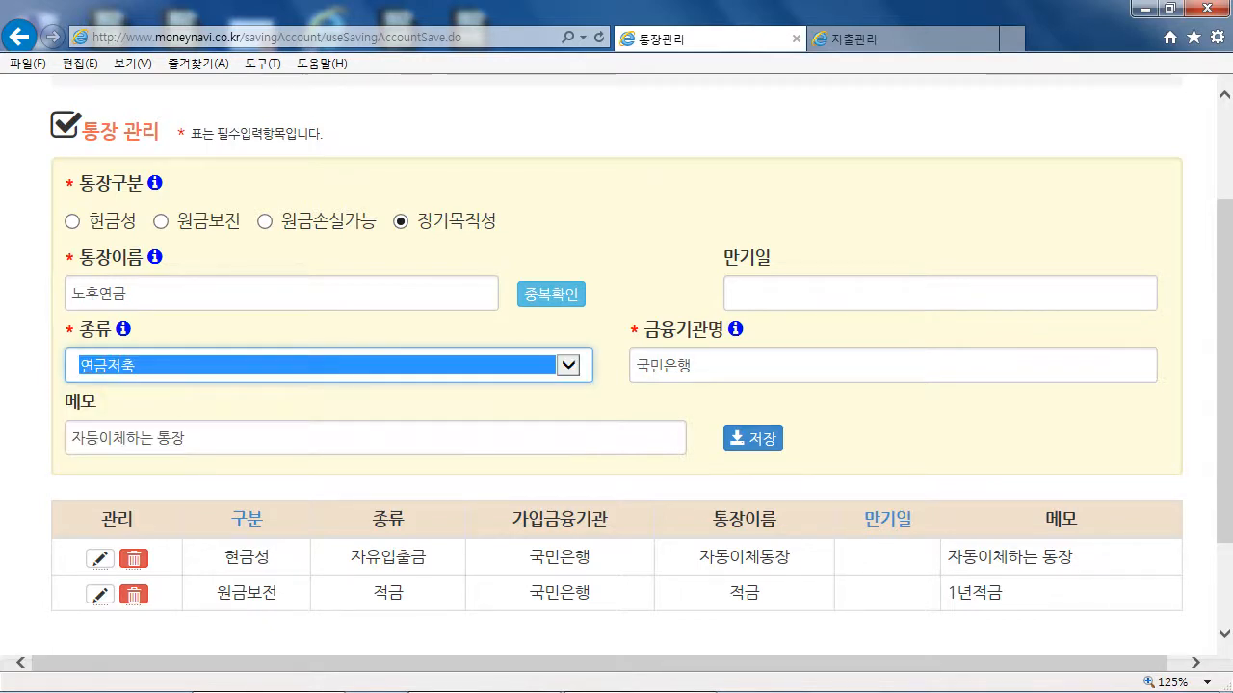
{"action": "key", "text": "Tab"}
{"action": "type", "text": "교보생명"}
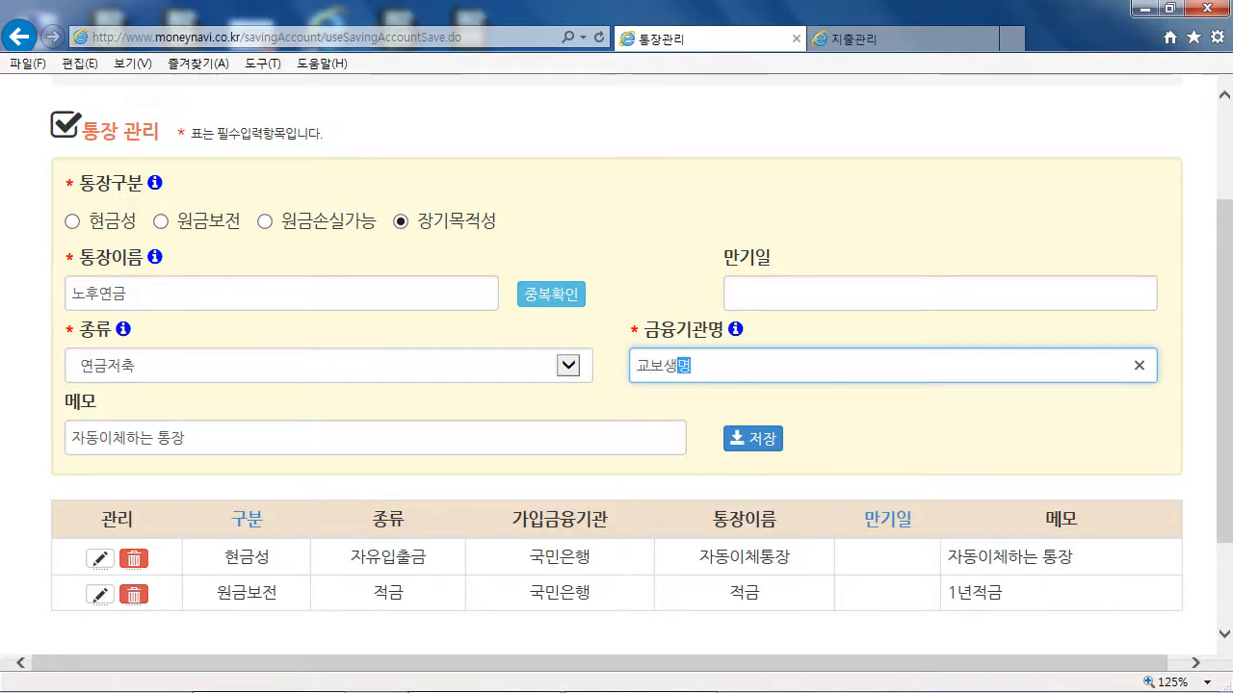
Replace the memo with 부인의 노후연금 and save the 노후연금 account.
{"action": "key", "text": "Tab"}
{"action": "key", "text": "ctrl+a"}
{"action": "type", "text": "부인으"}
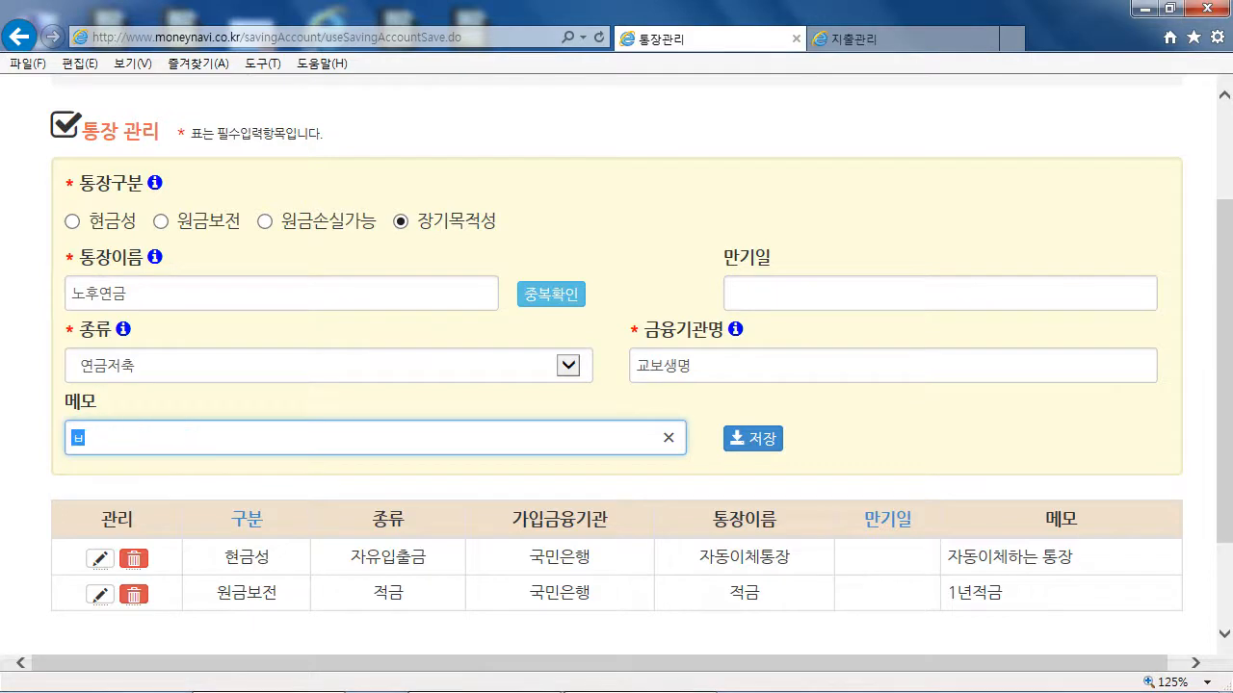
{"action": "type", "text": " 노후연금"}
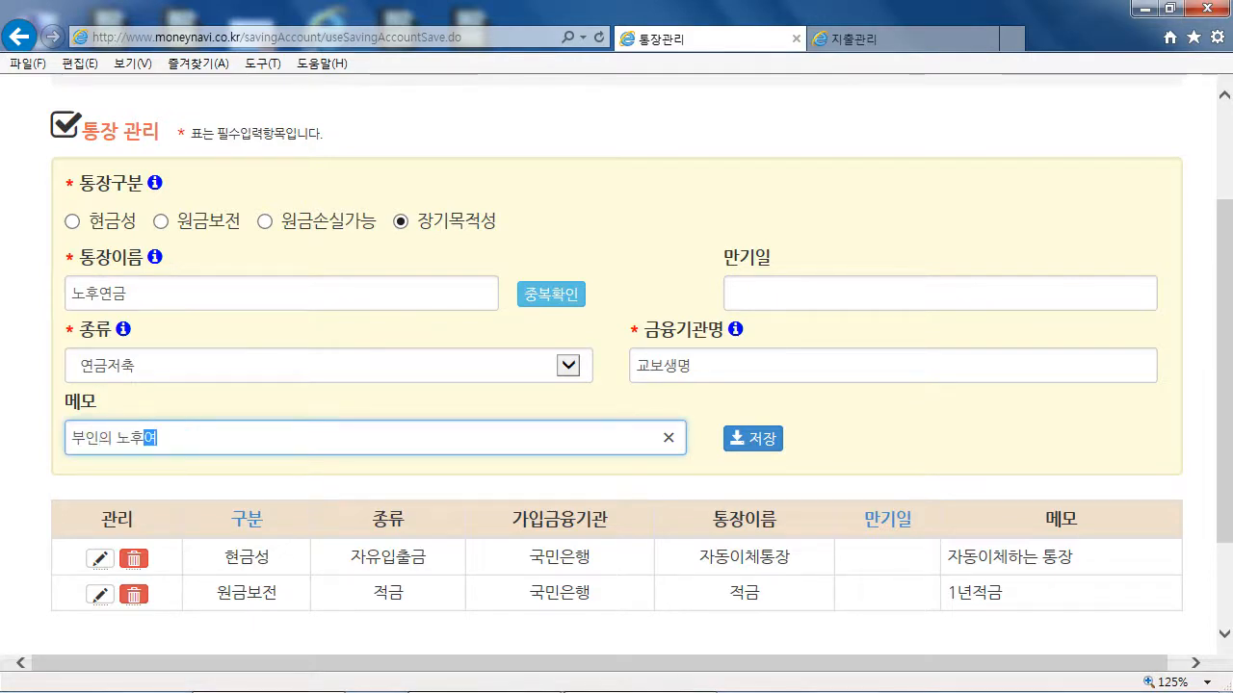
{"action": "key", "text": "Return"}
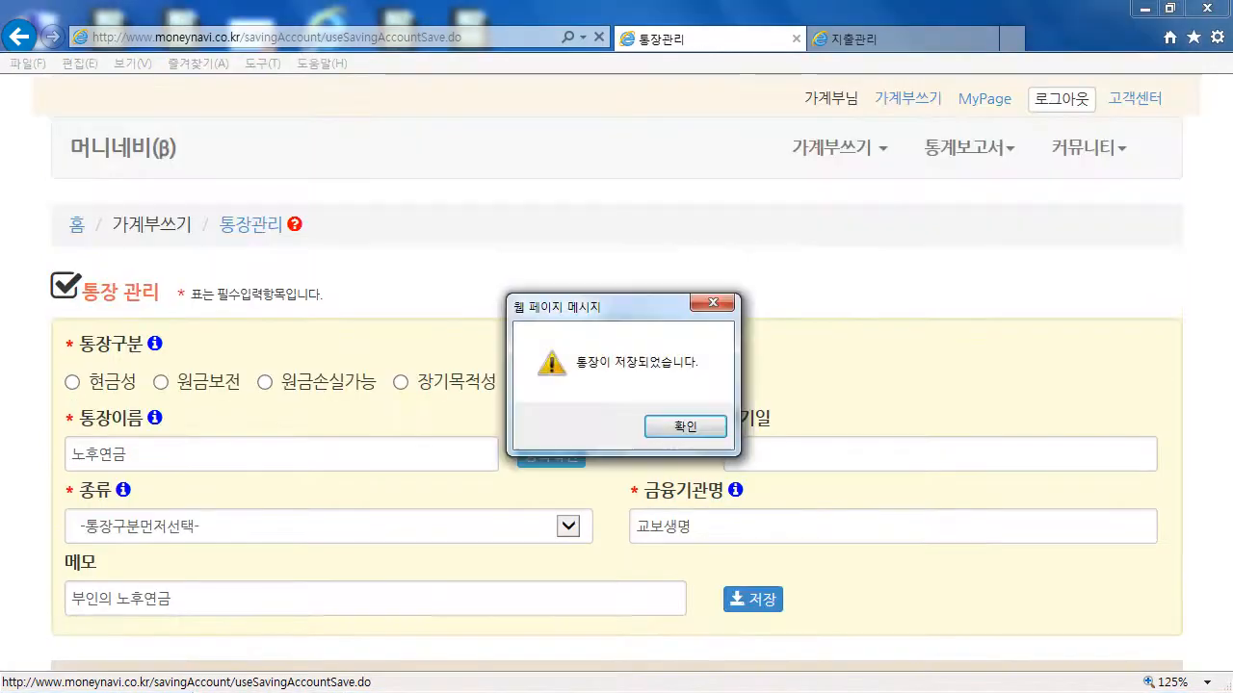
{"action": "key", "text": "Return"}
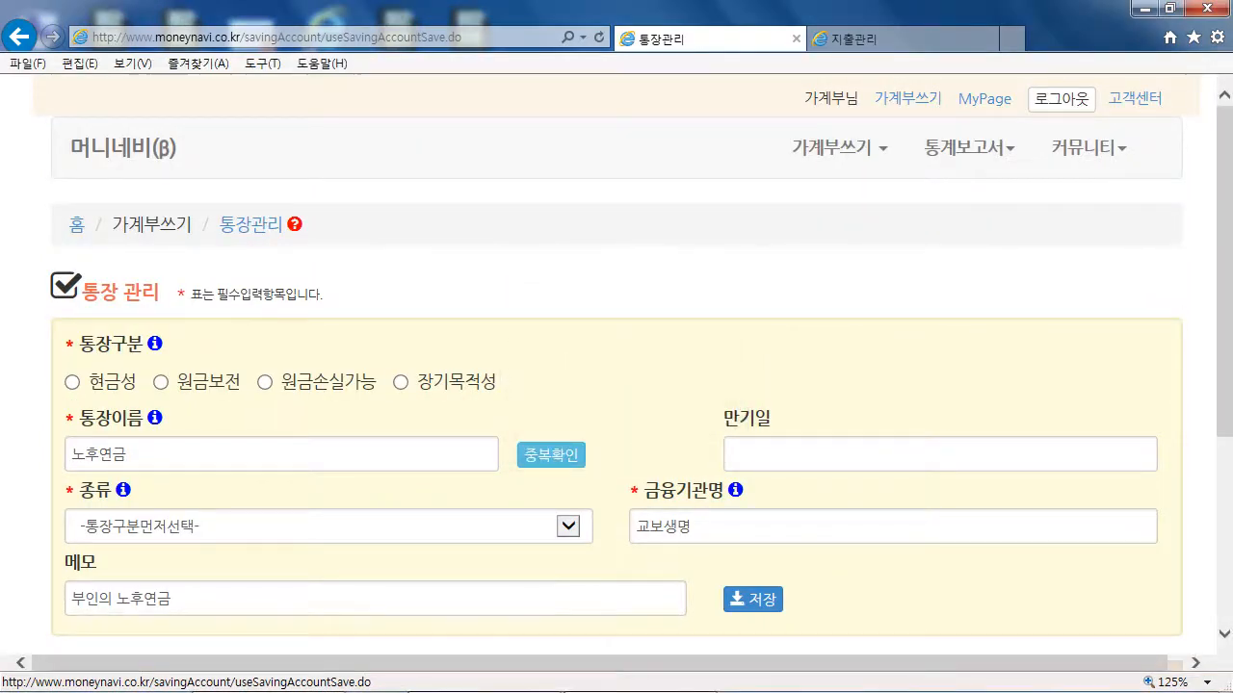
Review the list of registered accounts and open the 저축관리 page of the household ledger.
{"action": "scroll", "coordinate": [616, 385], "scroll_direction": "down", "scroll_amount": 3}
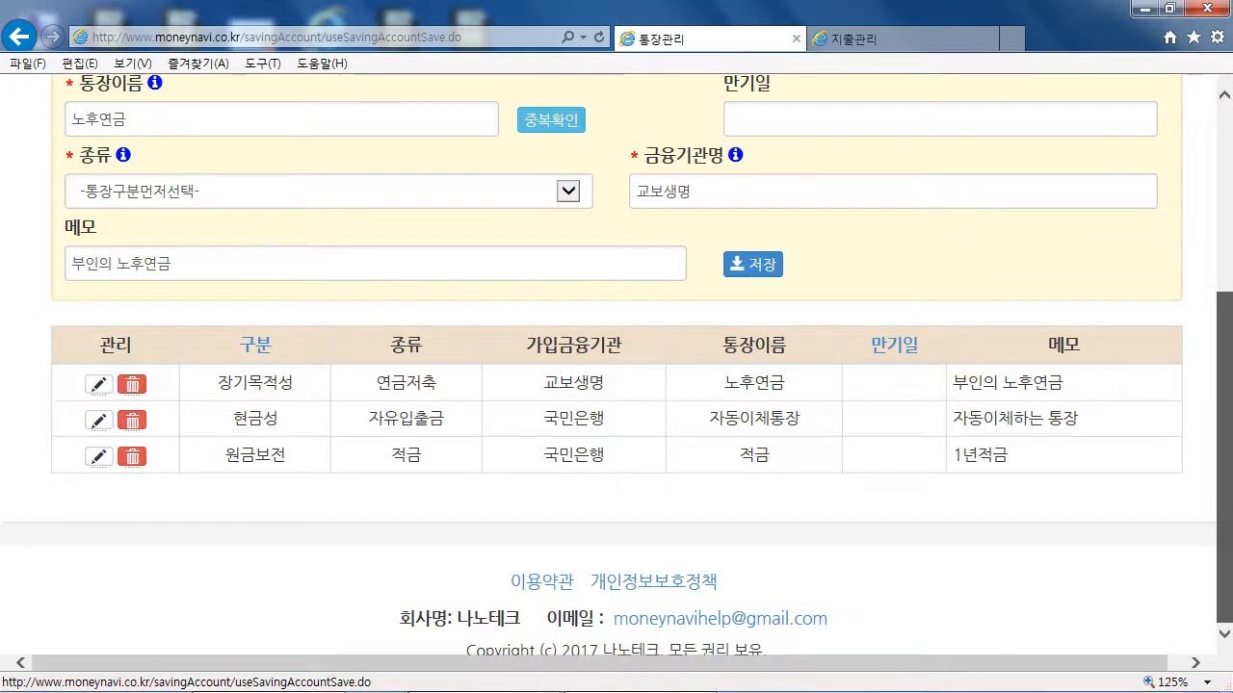
{"action": "scroll", "coordinate": [616, 385], "scroll_direction": "up", "scroll_amount": 1}
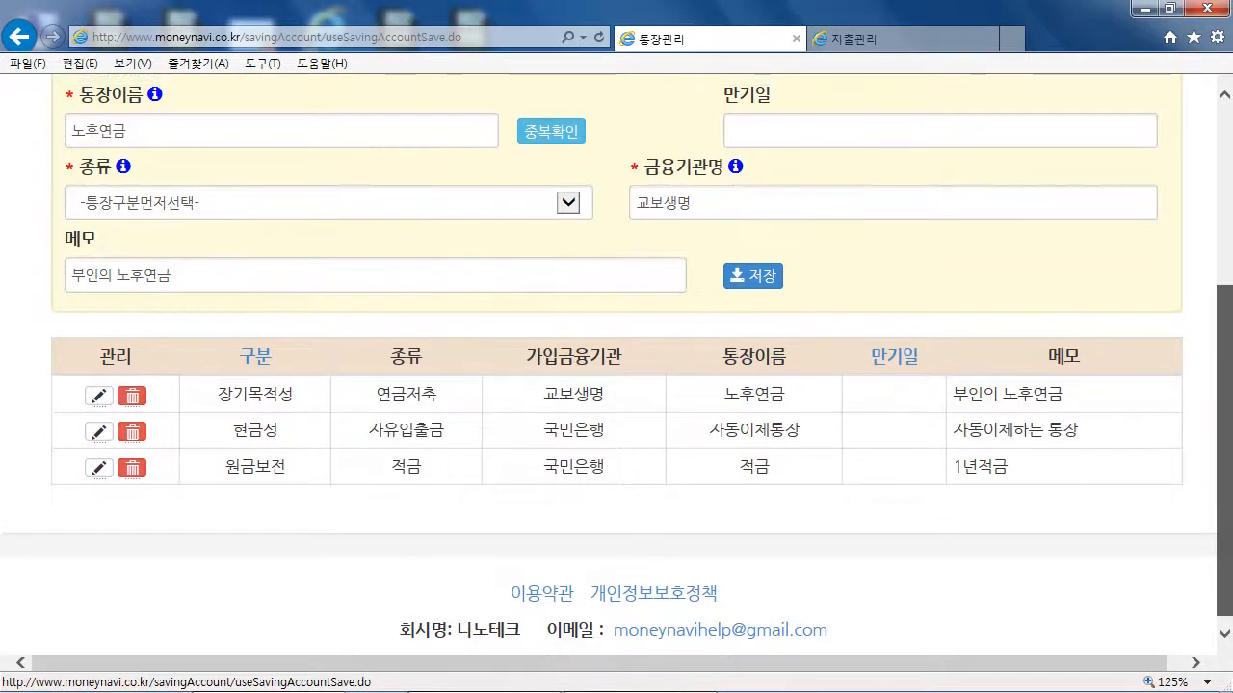
{"action": "scroll", "coordinate": [616, 385], "scroll_direction": "up", "scroll_amount": 5}
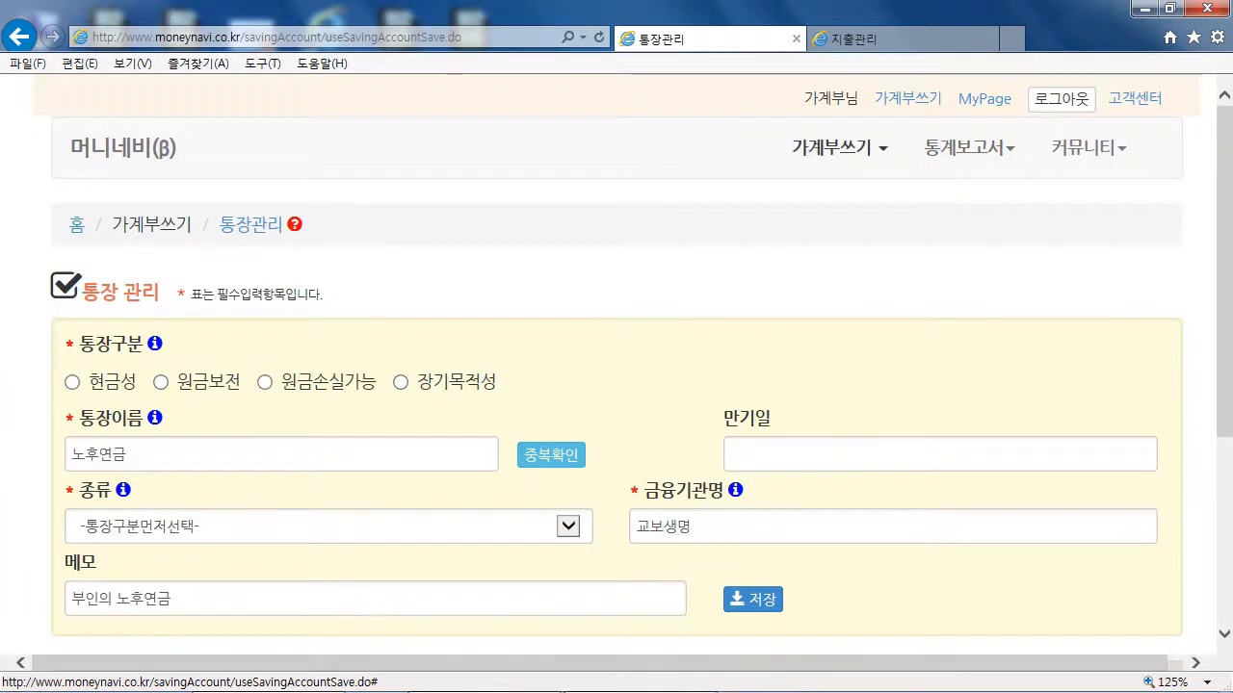
{"action": "left_click", "coordinate": [838, 147]}
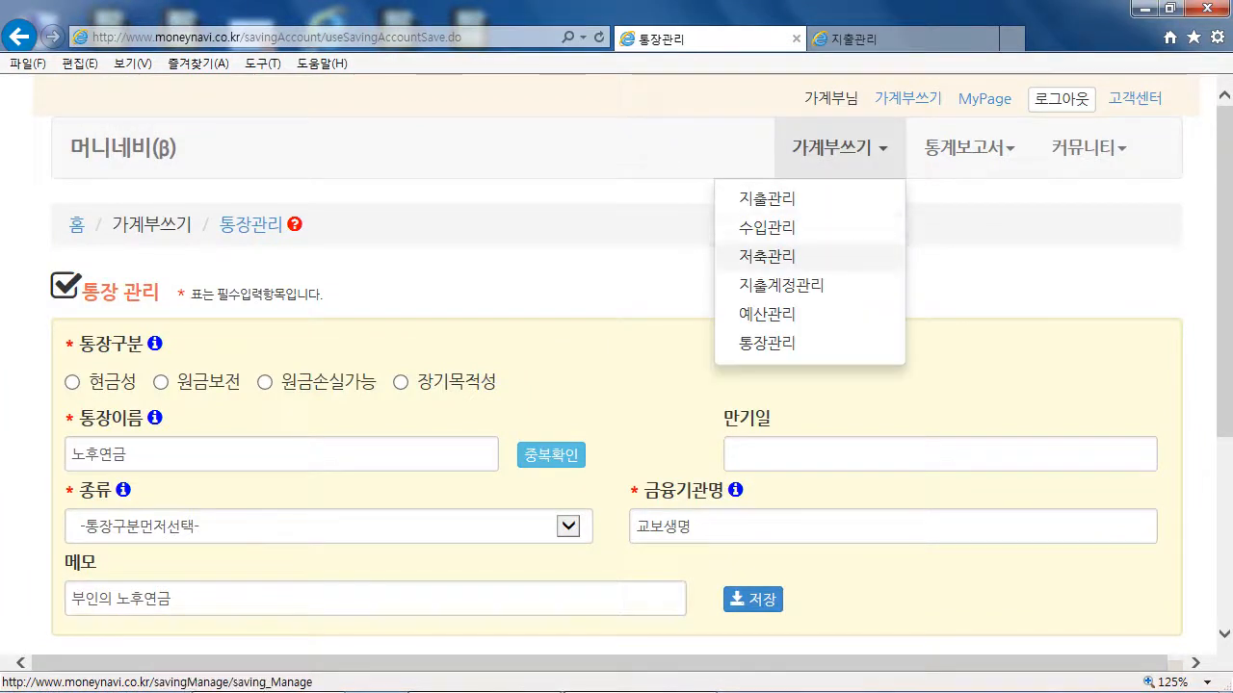
{"action": "left_click", "coordinate": [766, 256]}
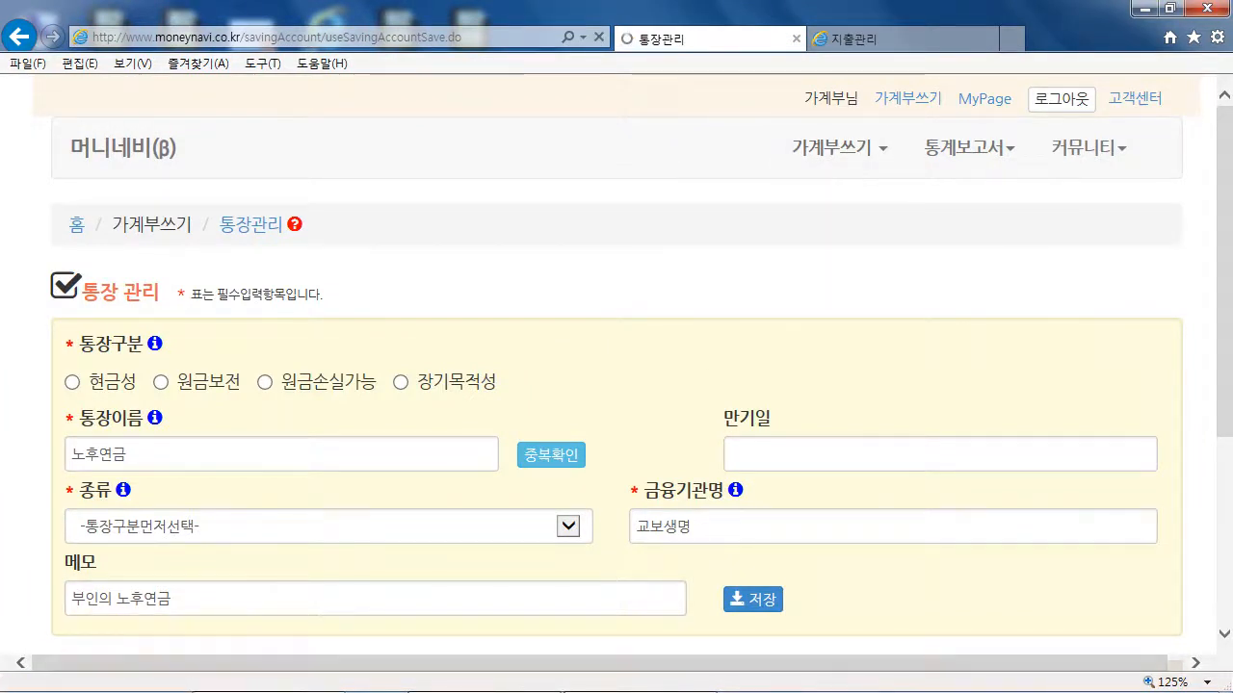
Start a new 월고정저축 entry with an amount of 300,000 for the 적금 account.
{"action": "scroll", "coordinate": [617, 385], "scroll_direction": "down", "scroll_amount": 3}
{"action": "scroll", "coordinate": [616, 385], "scroll_direction": "down", "scroll_amount": 3}
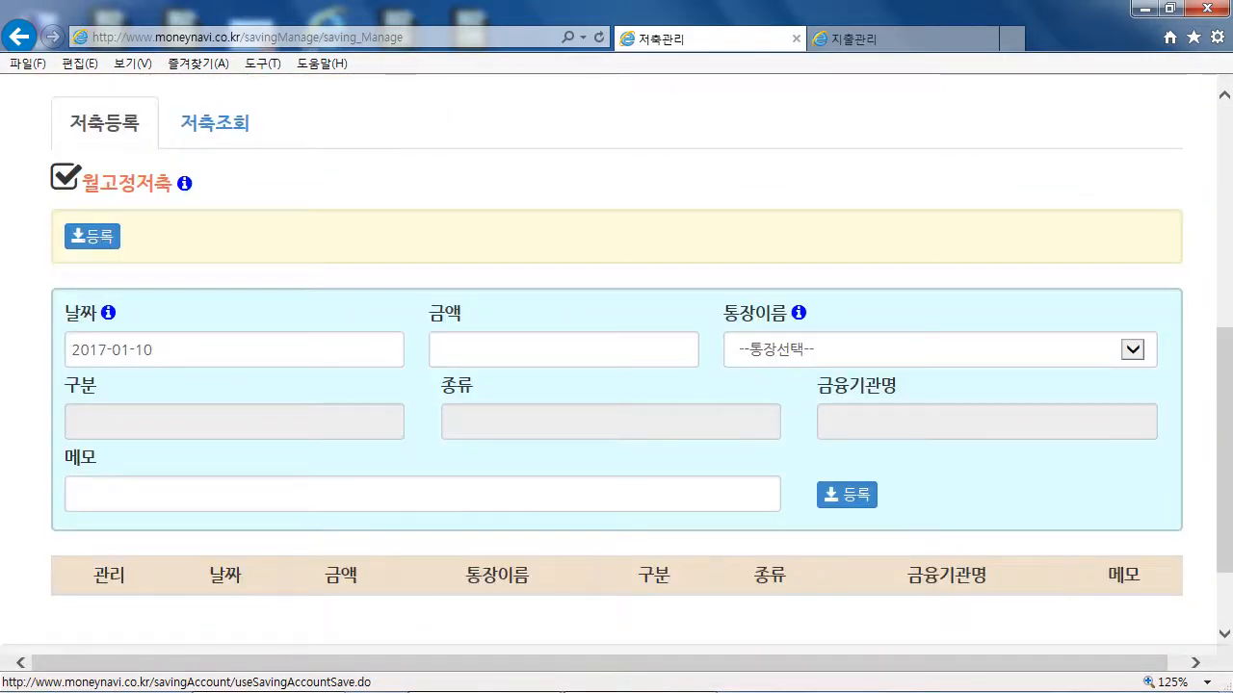
{"action": "left_click", "coordinate": [91, 236]}
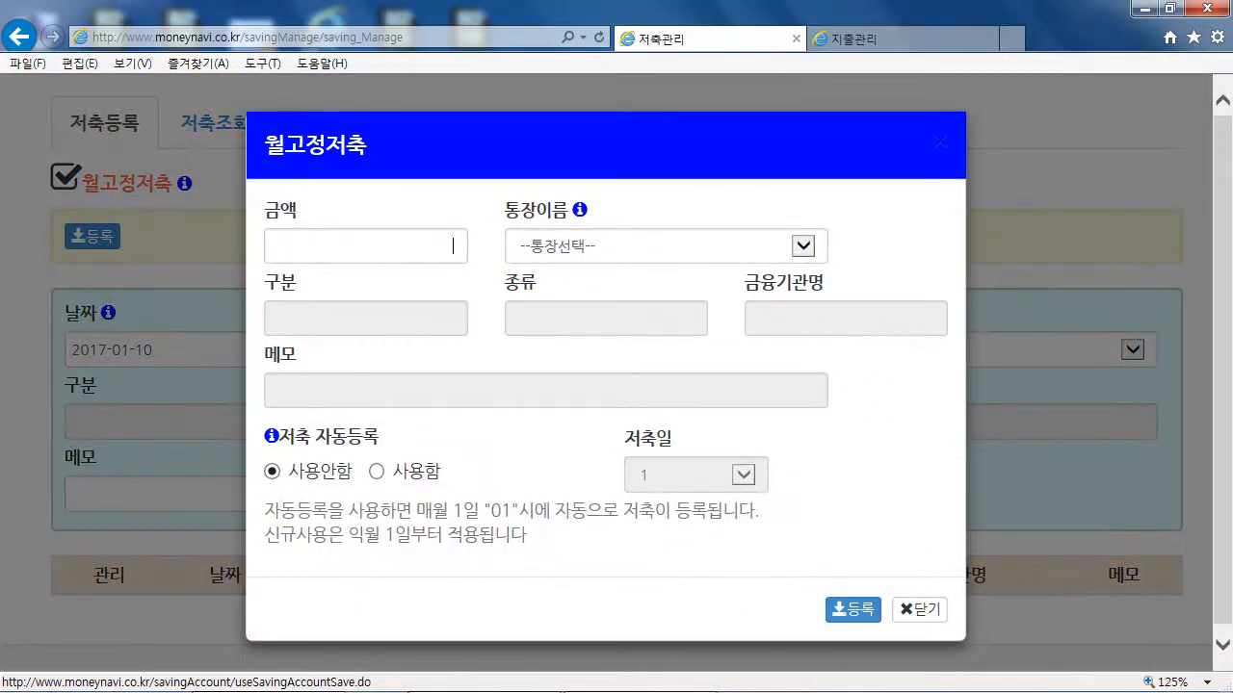
{"action": "type", "text": "300,00"}
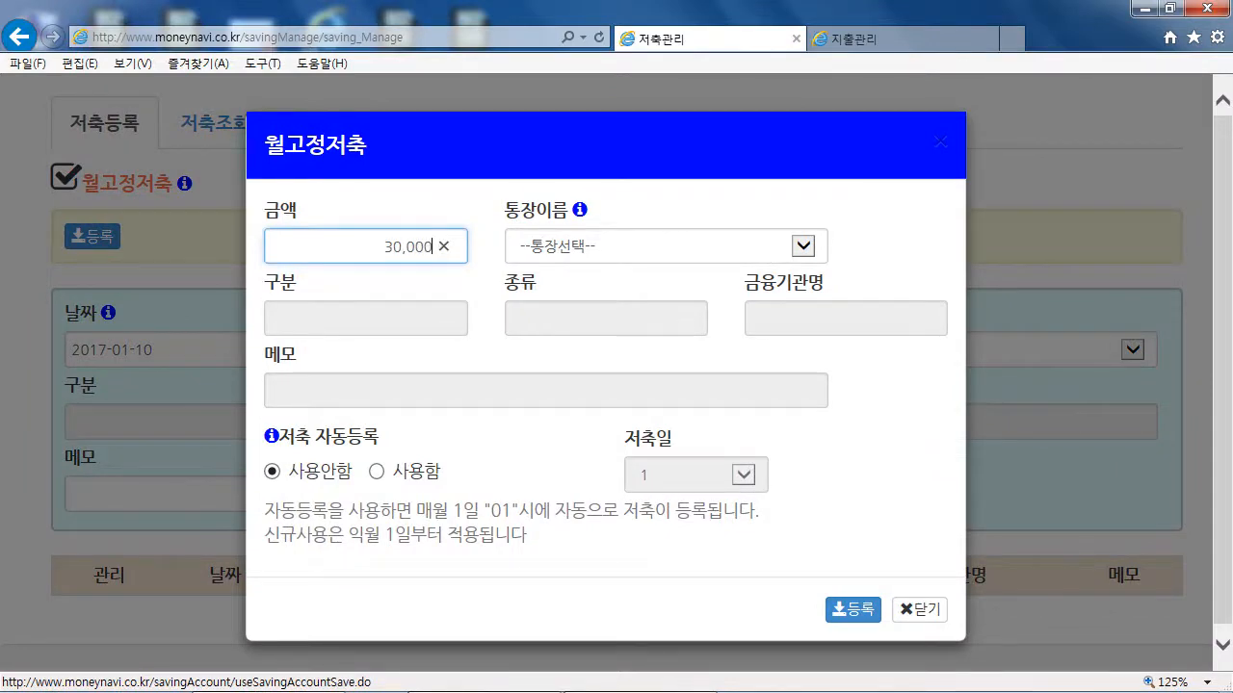
{"action": "type", "text": "0"}
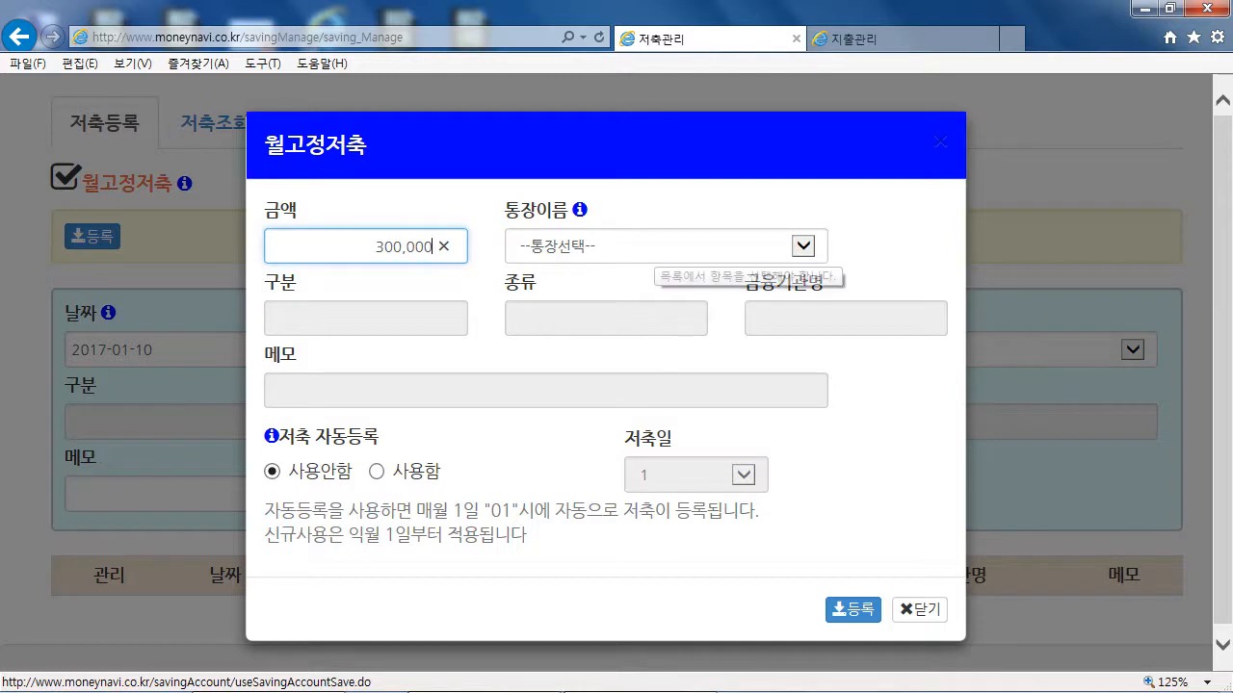
{"action": "left_click", "coordinate": [651, 246]}
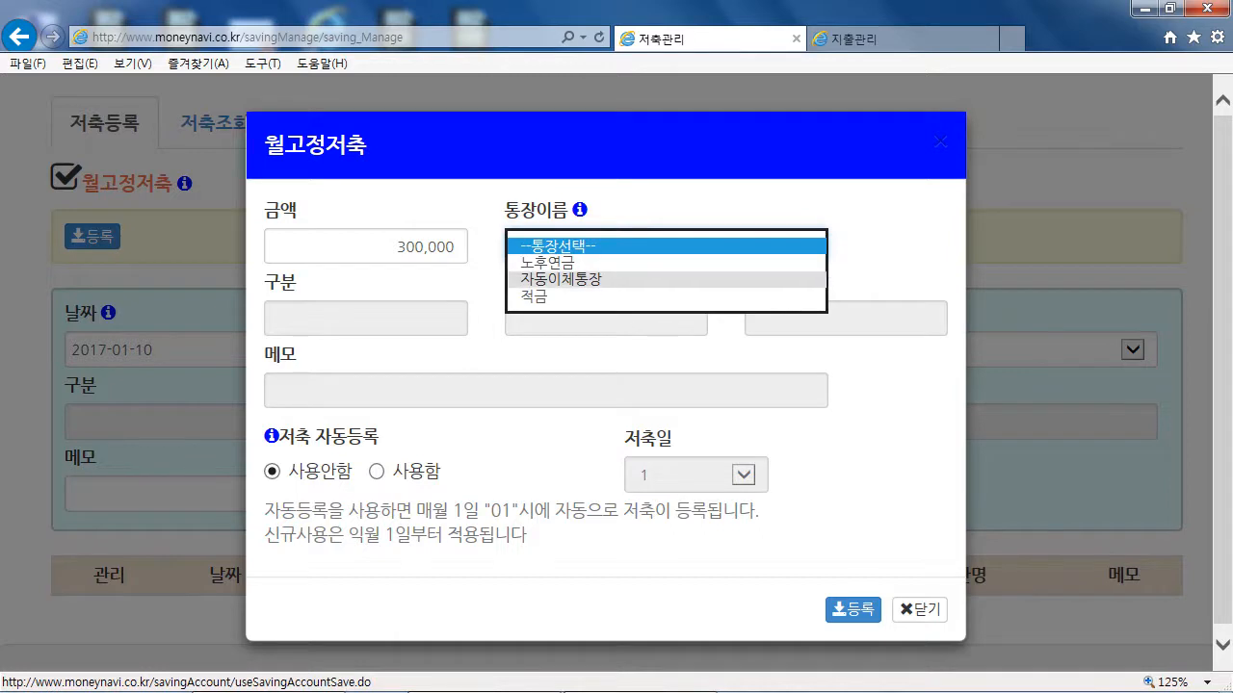
{"action": "left_click", "coordinate": [534, 296]}
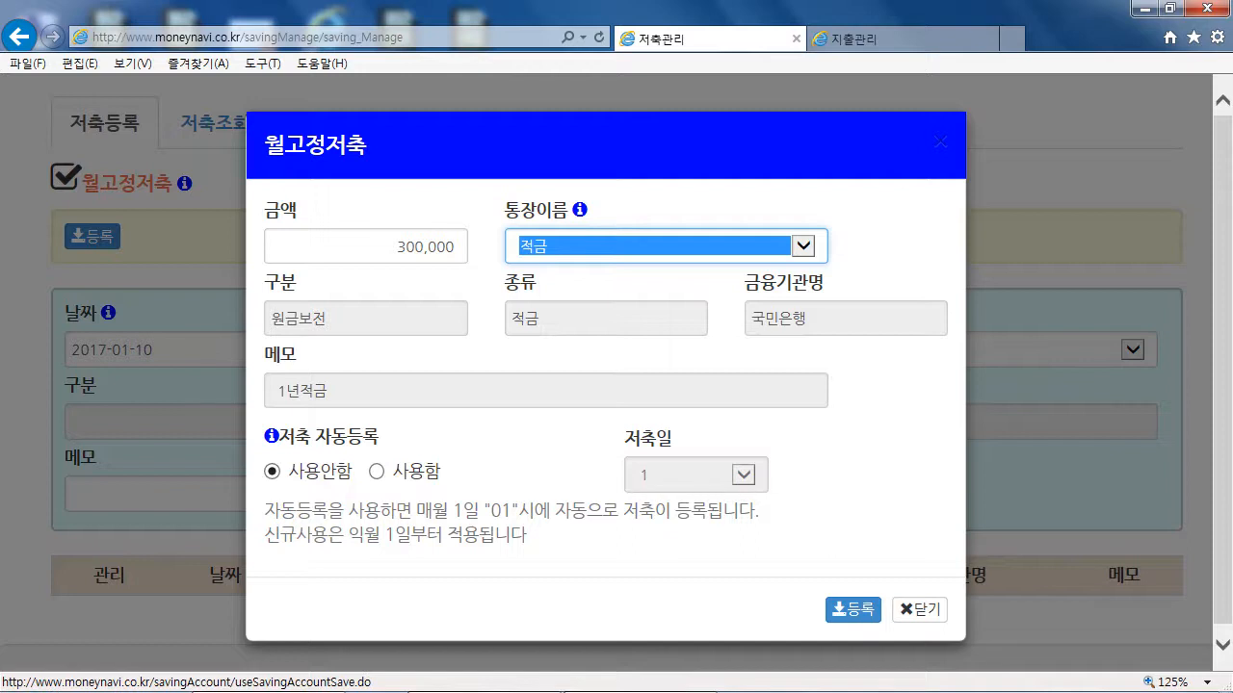
Turn on 저축 자동등록 for the 적금 entry with 20 as the 저축일 and register it.
{"action": "left_click", "coordinate": [376, 472]}
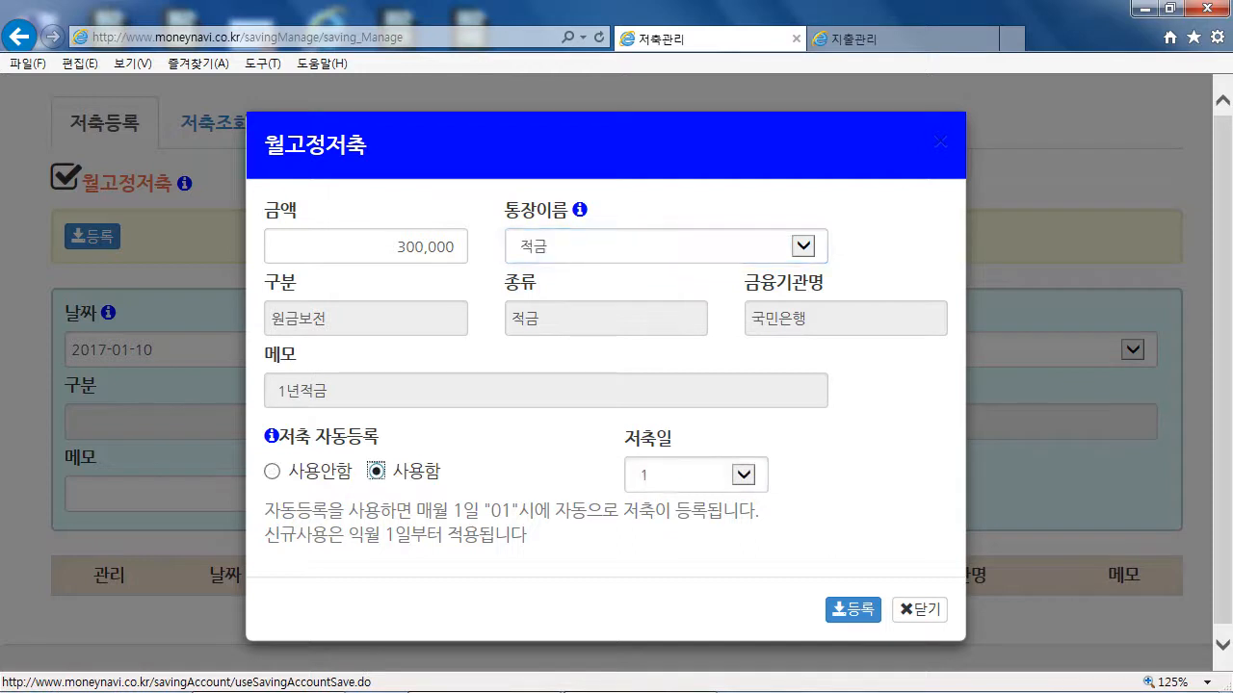
{"action": "left_click", "coordinate": [742, 474]}
{"action": "left_click", "coordinate": [687, 509]}
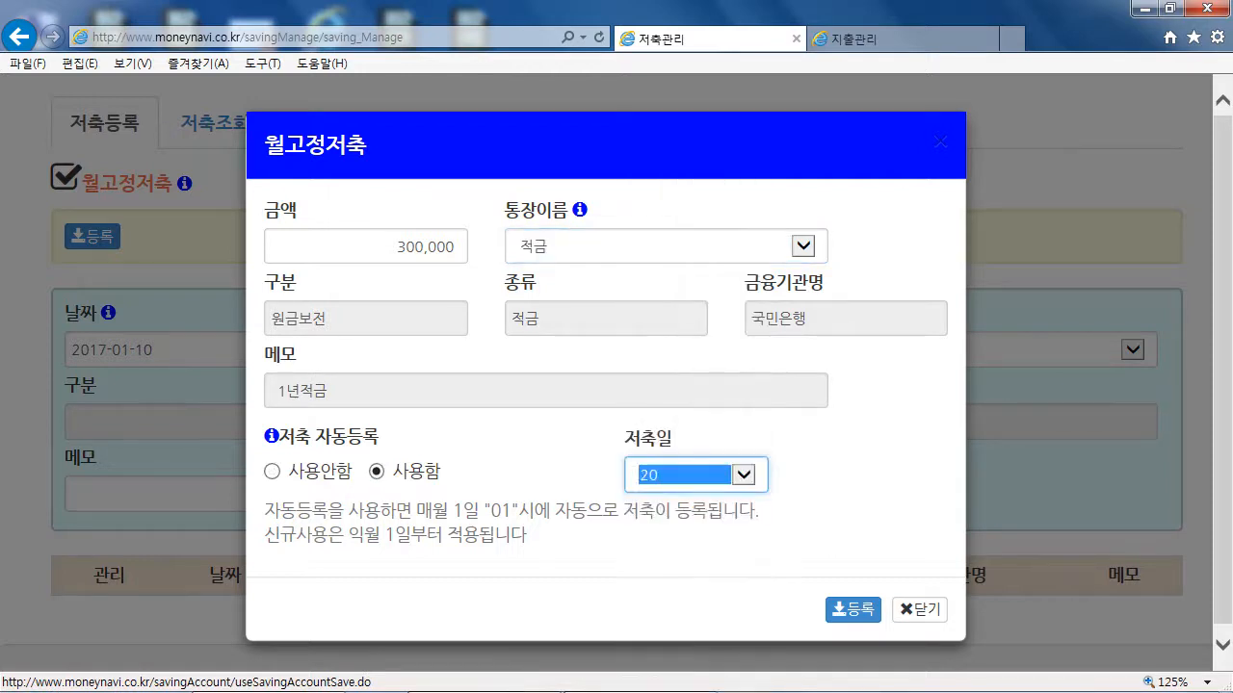
{"action": "left_click", "coordinate": [853, 610]}
{"action": "left_click", "coordinate": [854, 610]}
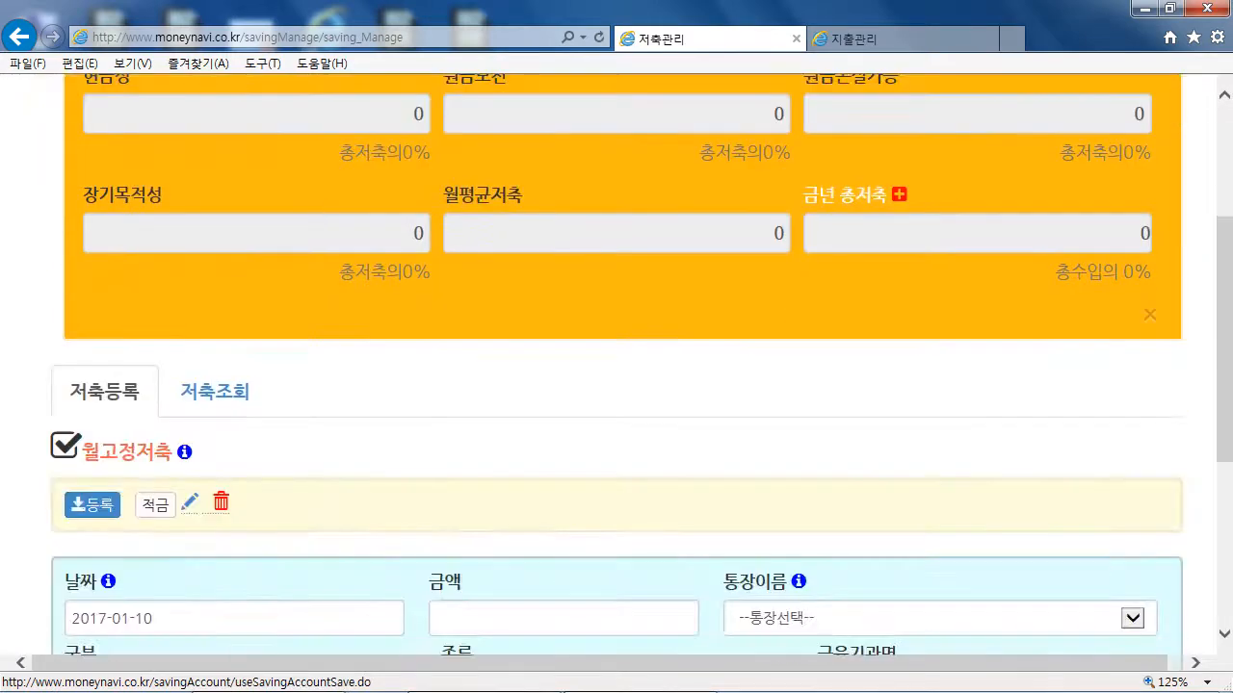
Start another 월고정저축 entry with an amount of 100,000 for the 노후연금 account.
{"action": "scroll", "coordinate": [156, 325], "scroll_direction": "down", "scroll_amount": 2}
{"action": "scroll", "coordinate": [616, 386], "scroll_direction": "down", "scroll_amount": 2}
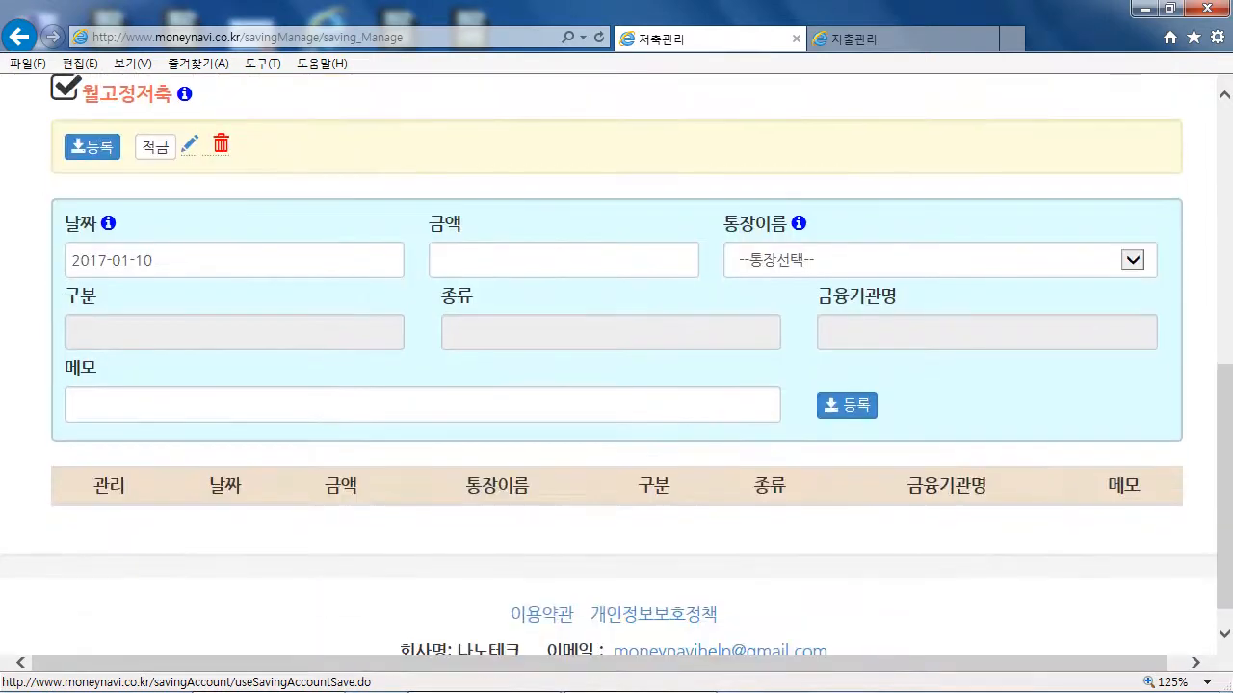
{"action": "scroll", "coordinate": [617, 386], "scroll_direction": "up", "scroll_amount": 1}
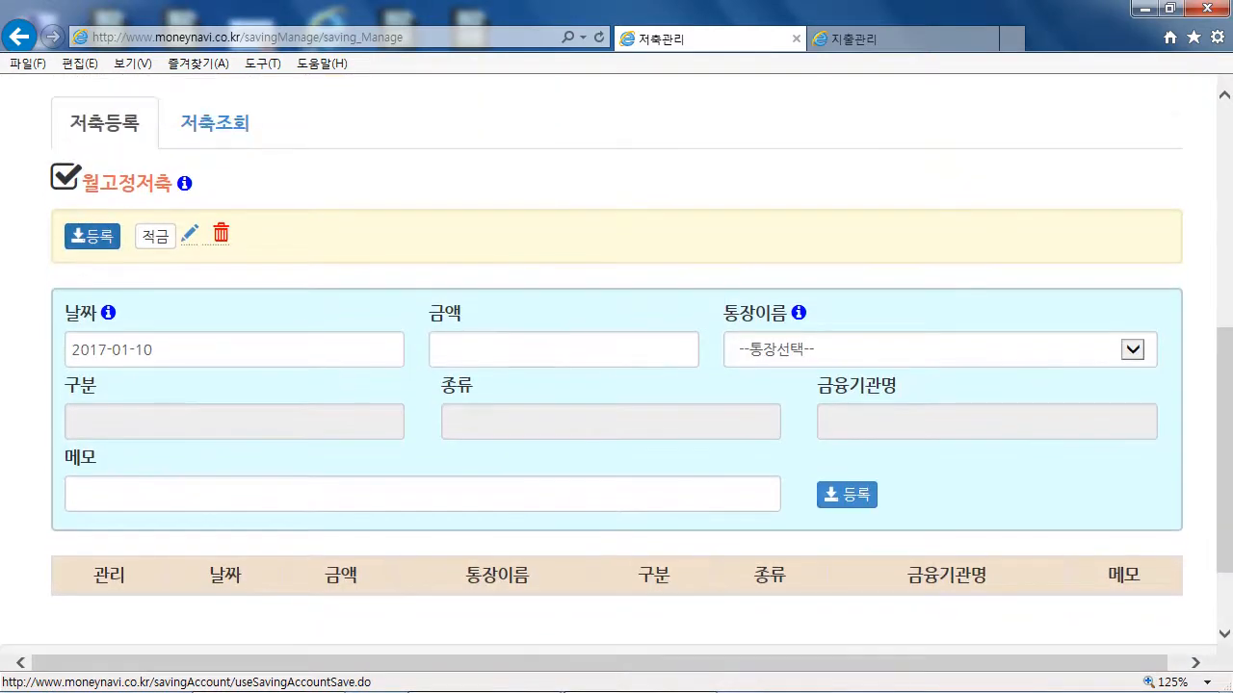
{"action": "left_click", "coordinate": [93, 236]}
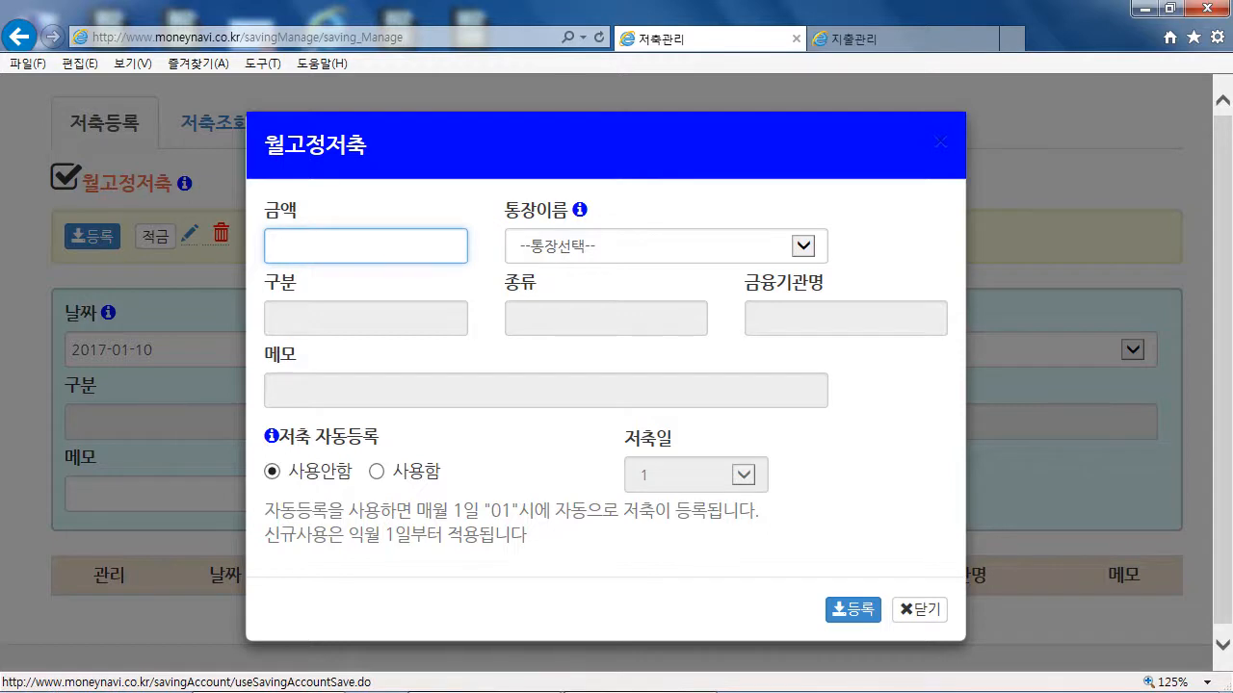
{"action": "type", "text": "10000"}
{"action": "left_click", "coordinate": [803, 246]}
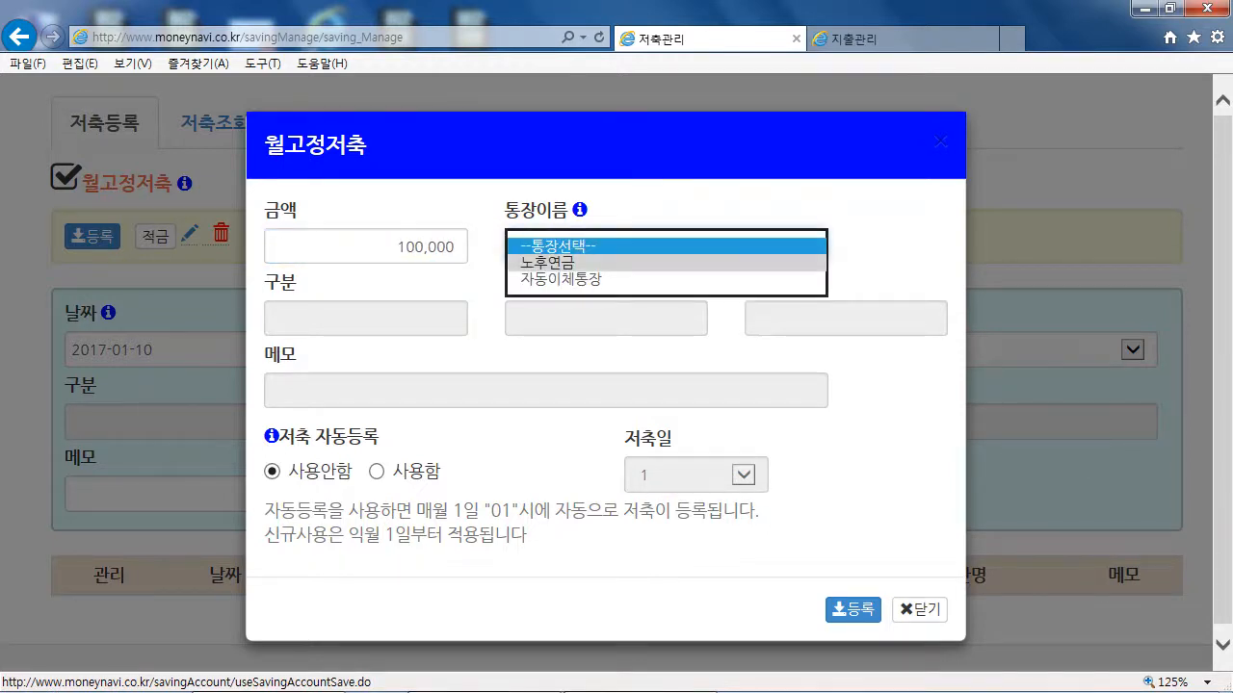
{"action": "left_click", "coordinate": [674, 263]}
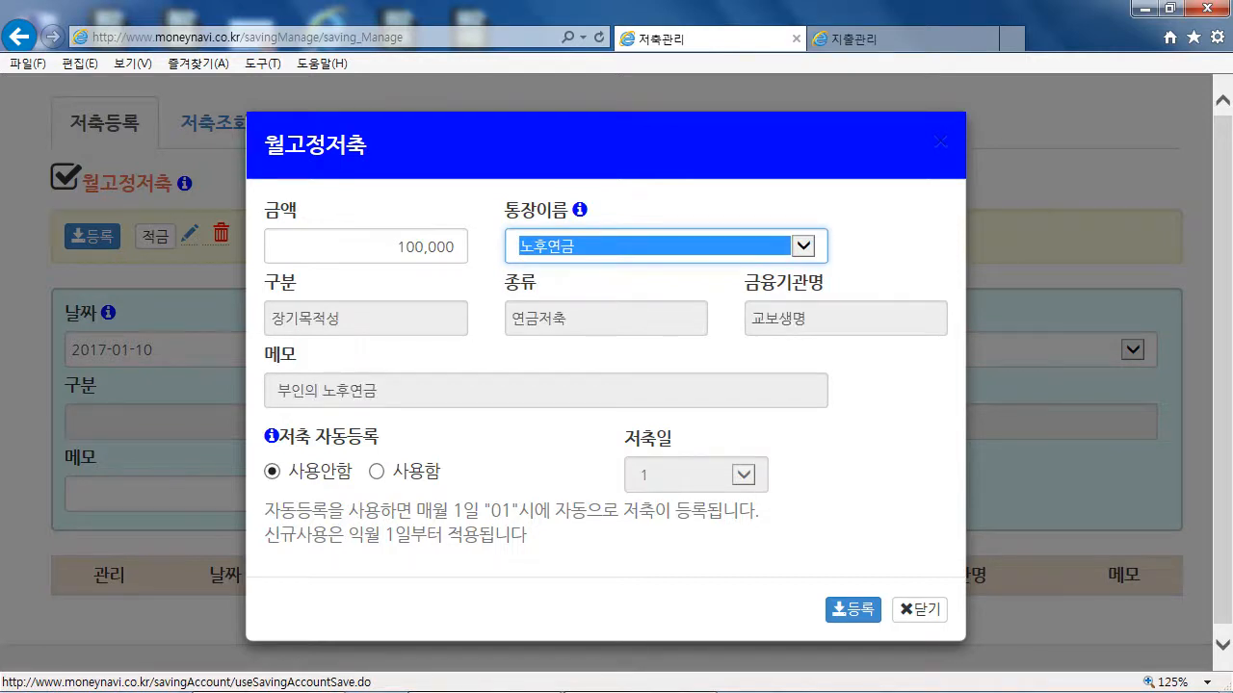
Turn on 저축 자동등록 for the 노후연금 entry with 10 as the 저축일 and register it.
{"action": "left_click", "coordinate": [568, 433]}
{"action": "scroll", "coordinate": [606, 433], "scroll_direction": "down", "scroll_amount": 1}
{"action": "left_click", "coordinate": [376, 464]}
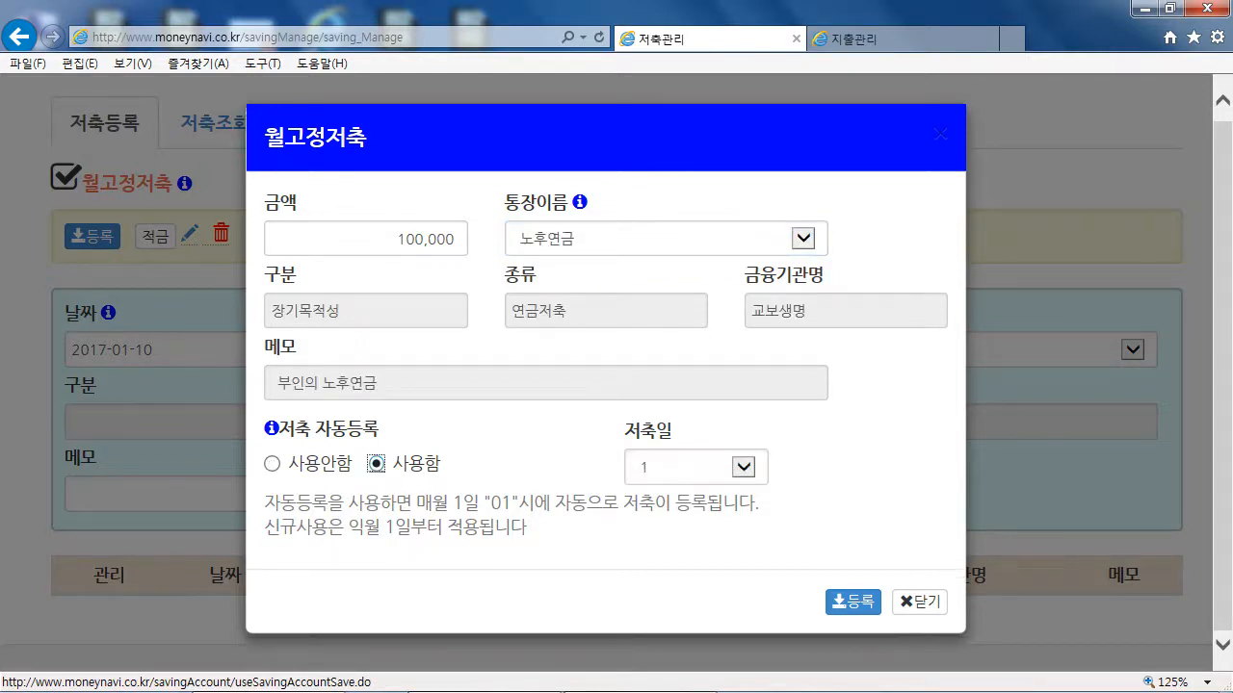
{"action": "left_click", "coordinate": [743, 467]}
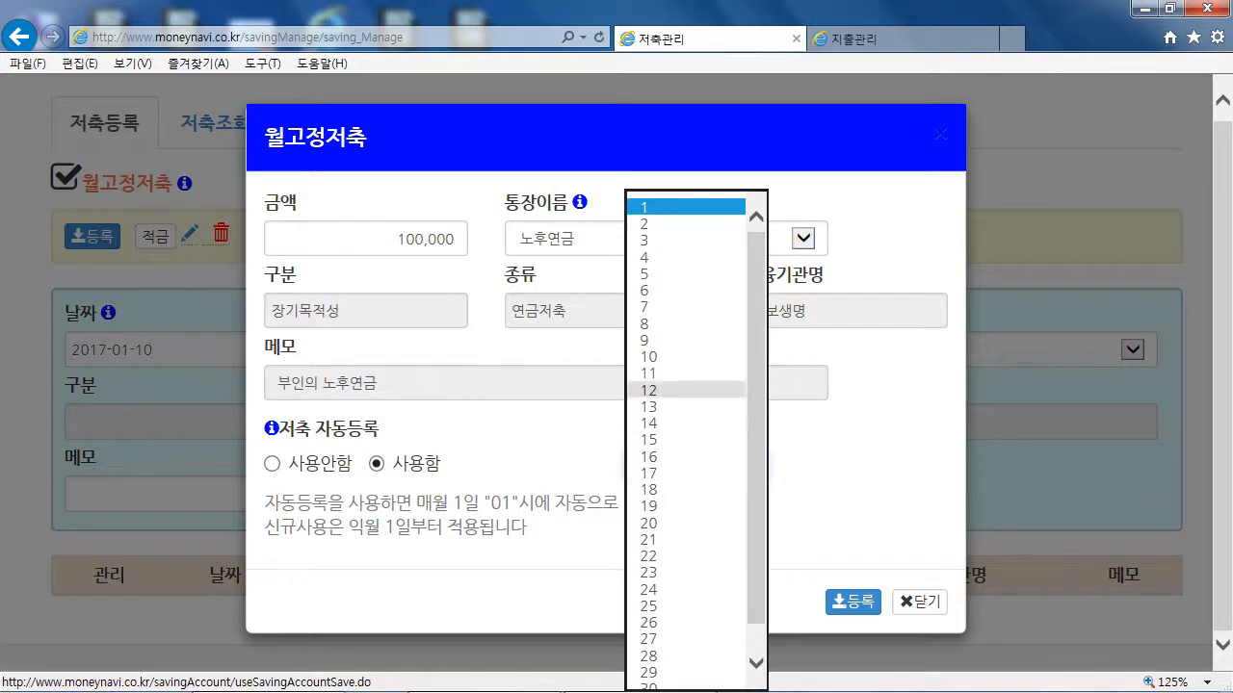
{"action": "left_click", "coordinate": [684, 357]}
{"action": "left_click", "coordinate": [568, 434]}
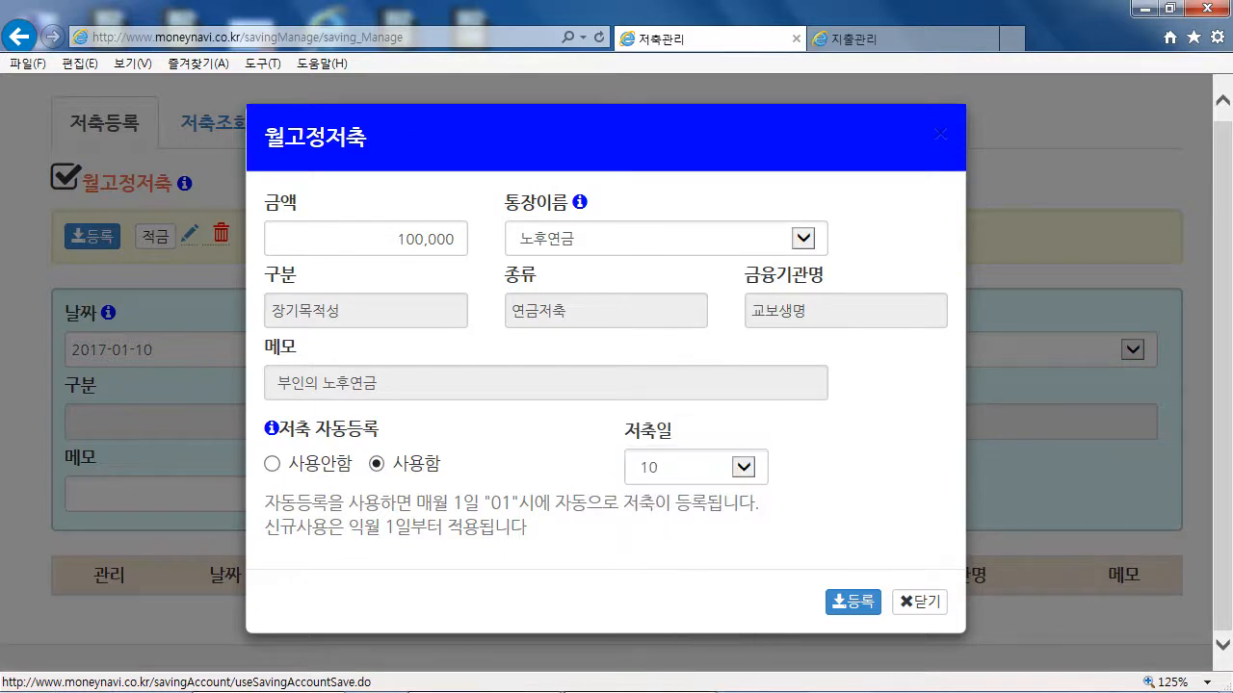
{"action": "left_click", "coordinate": [852, 602]}
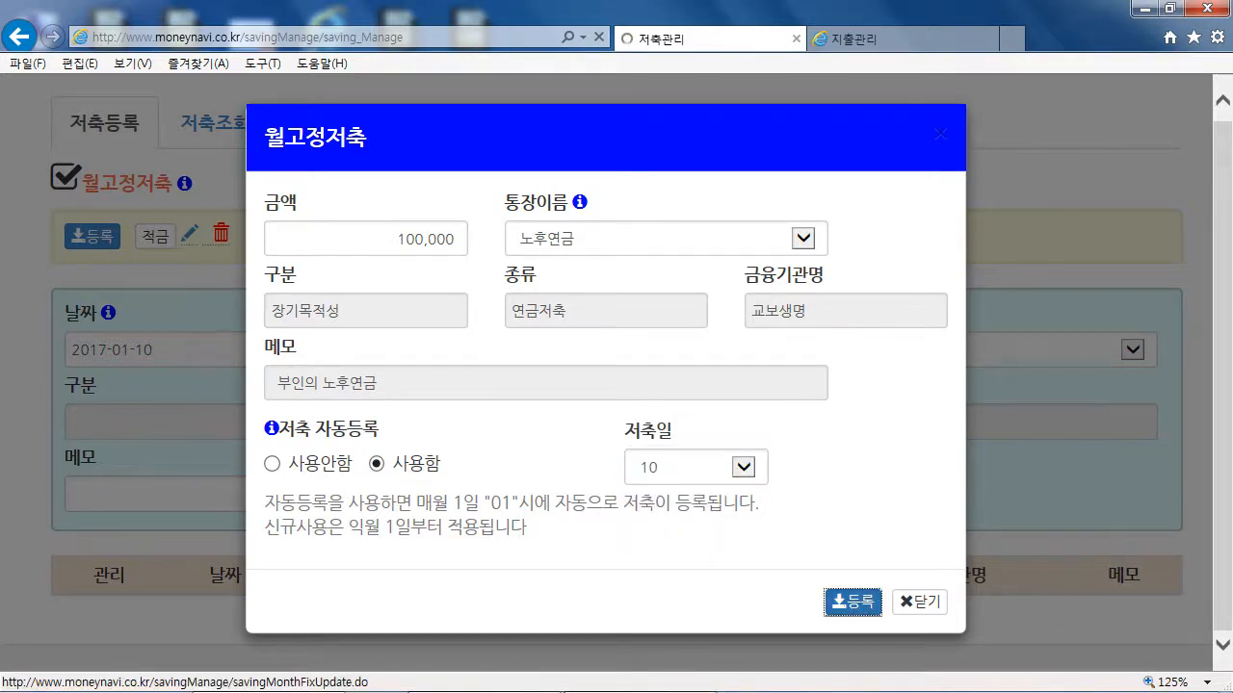
Fill the savings form from the 적금 fixed saving, set its date to 2017-01-20, and register the saving.
{"action": "scroll", "coordinate": [616, 374], "scroll_direction": "down", "scroll_amount": 5}
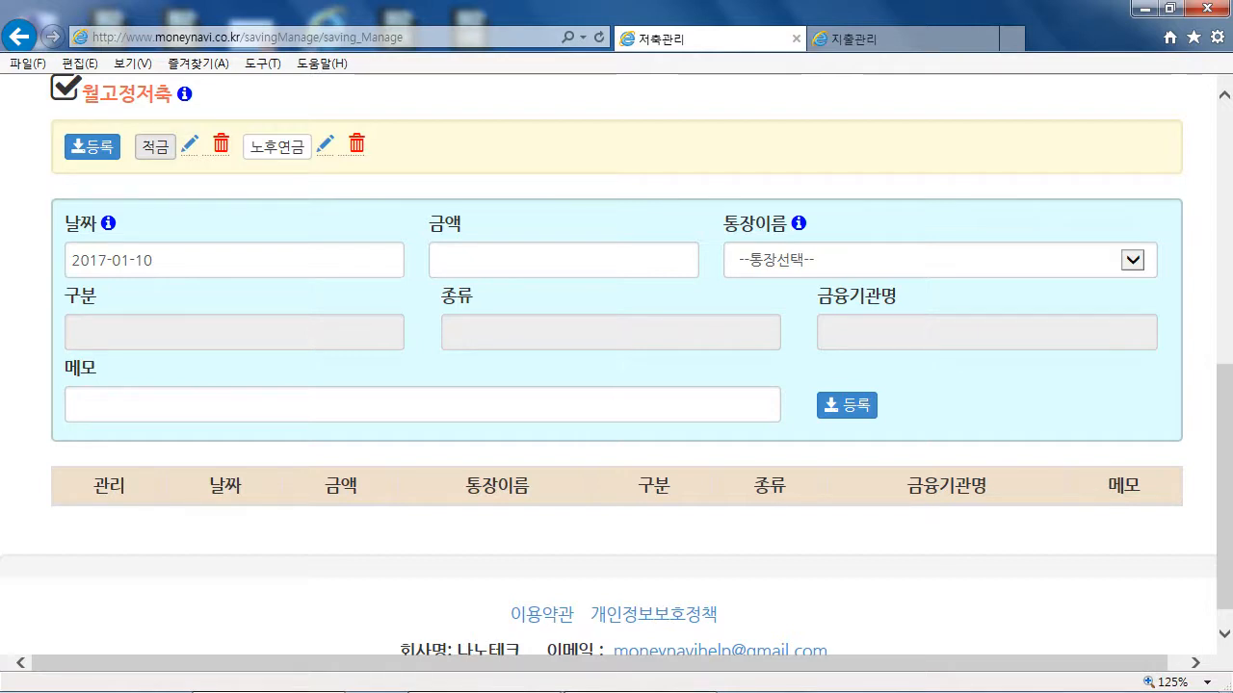
{"action": "left_click", "coordinate": [155, 148]}
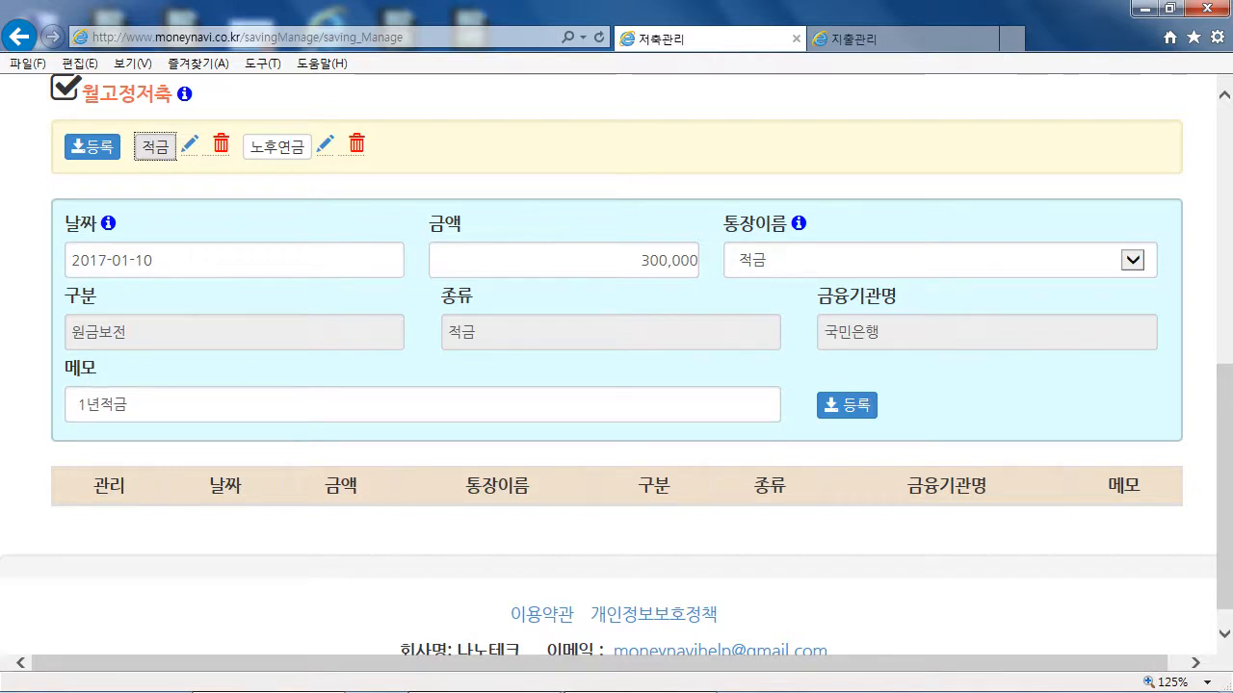
{"action": "left_click", "coordinate": [231, 260]}
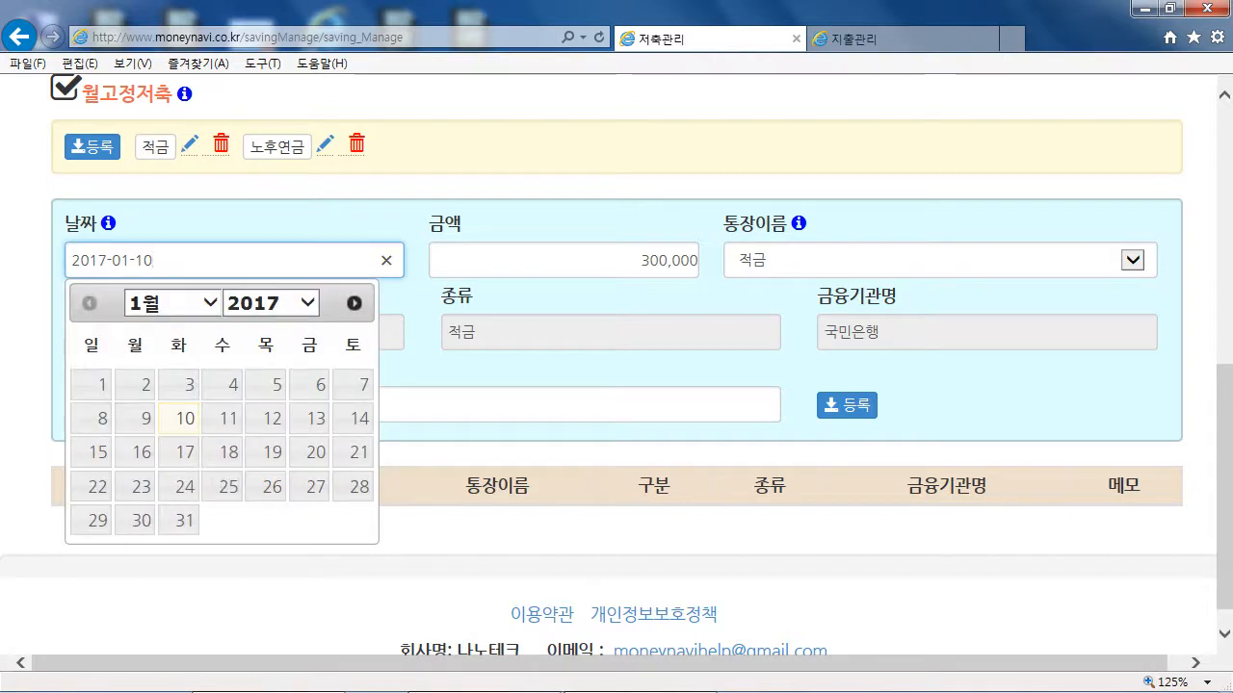
{"action": "left_click", "coordinate": [308, 452]}
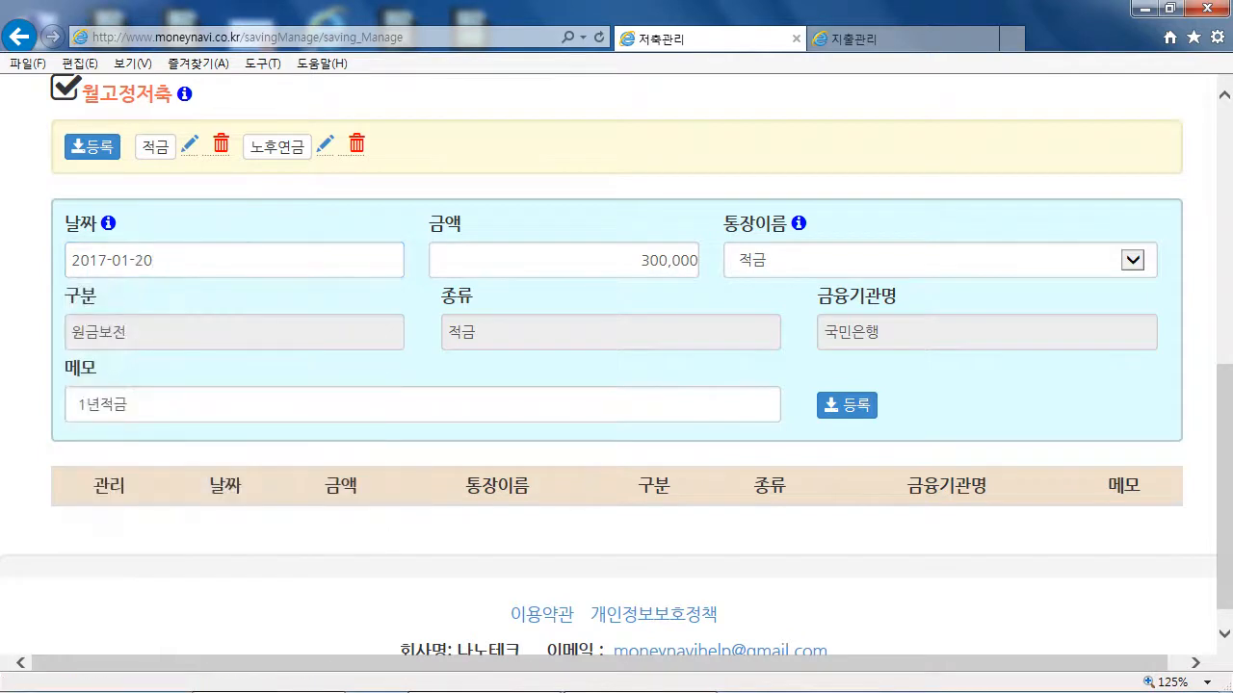
{"action": "left_click", "coordinate": [846, 404]}
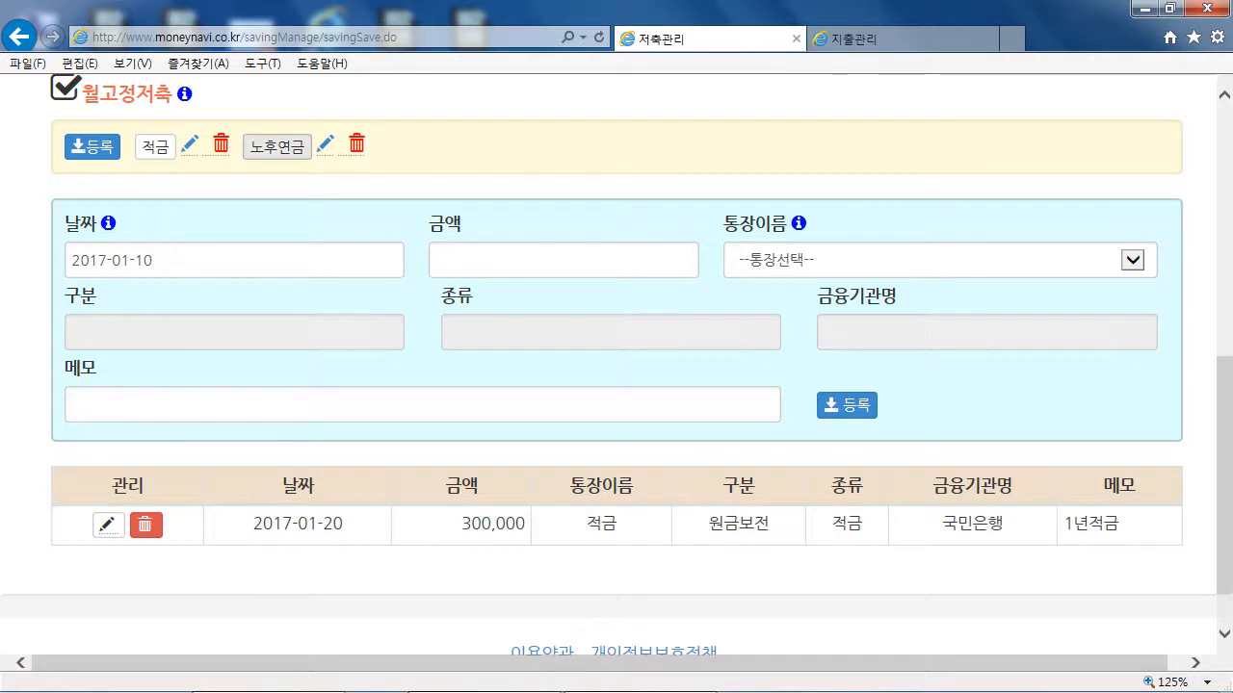
Fill the savings form from the 노후연금 fixed saving, set its date to 2017-01-10, register it, and review the savings list.
{"action": "left_click", "coordinate": [278, 147]}
{"action": "left_click", "coordinate": [234, 260]}
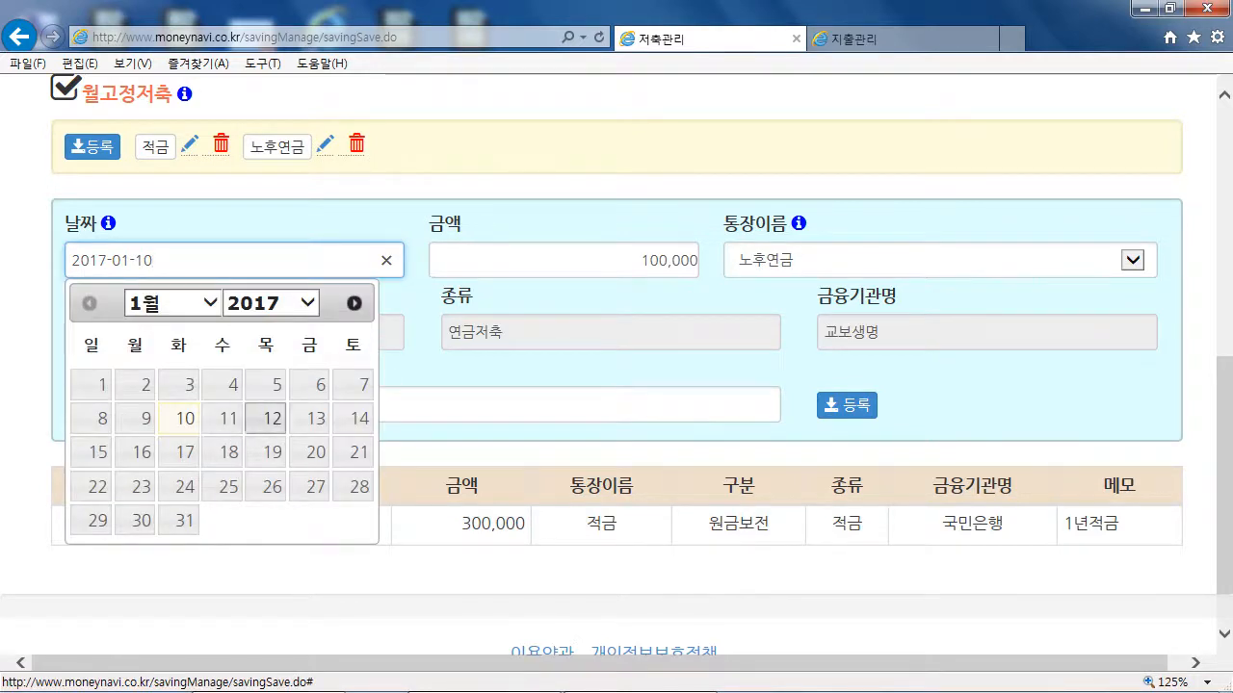
{"action": "left_click", "coordinate": [179, 419]}
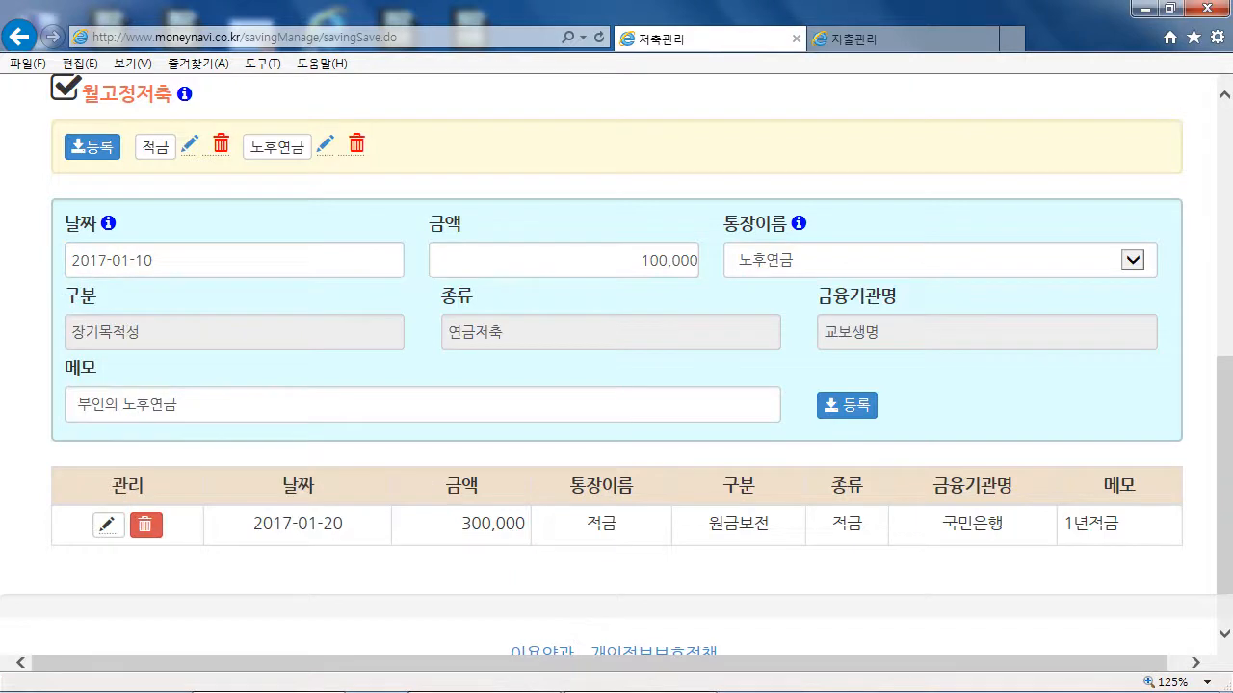
{"action": "left_click", "coordinate": [847, 405]}
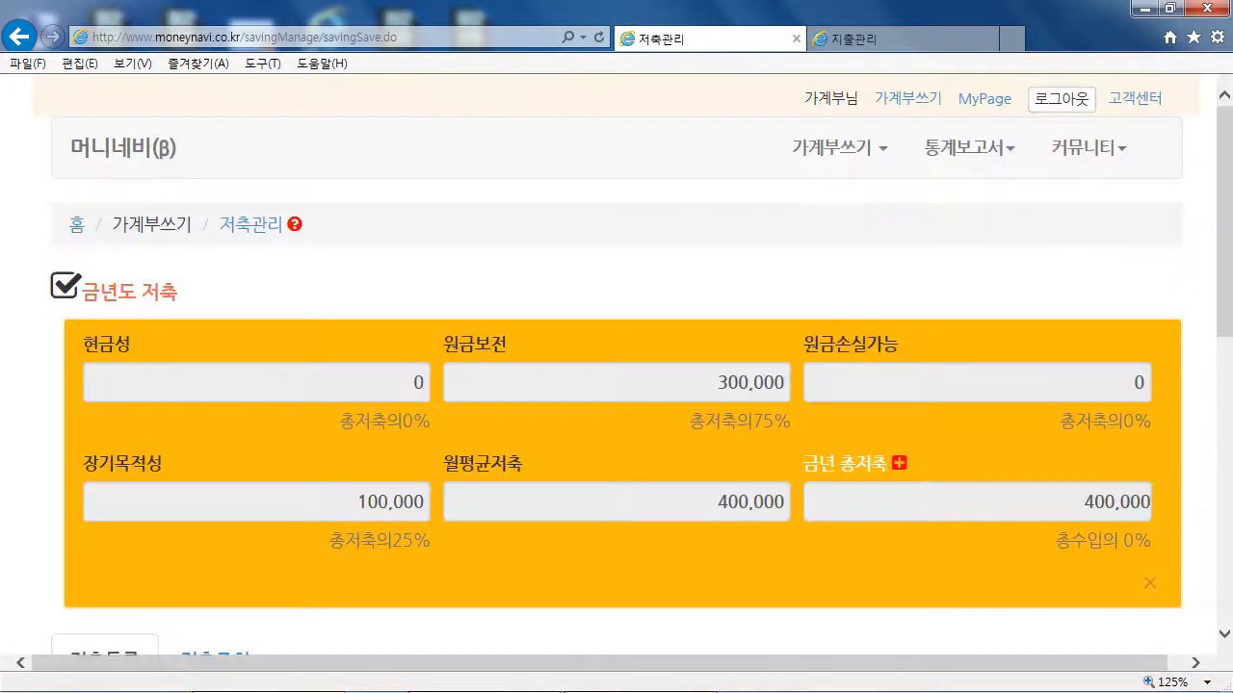
{"action": "scroll", "coordinate": [617, 366], "scroll_direction": "down", "scroll_amount": 2}
{"action": "scroll", "coordinate": [617, 366], "scroll_direction": "down", "scroll_amount": 5}
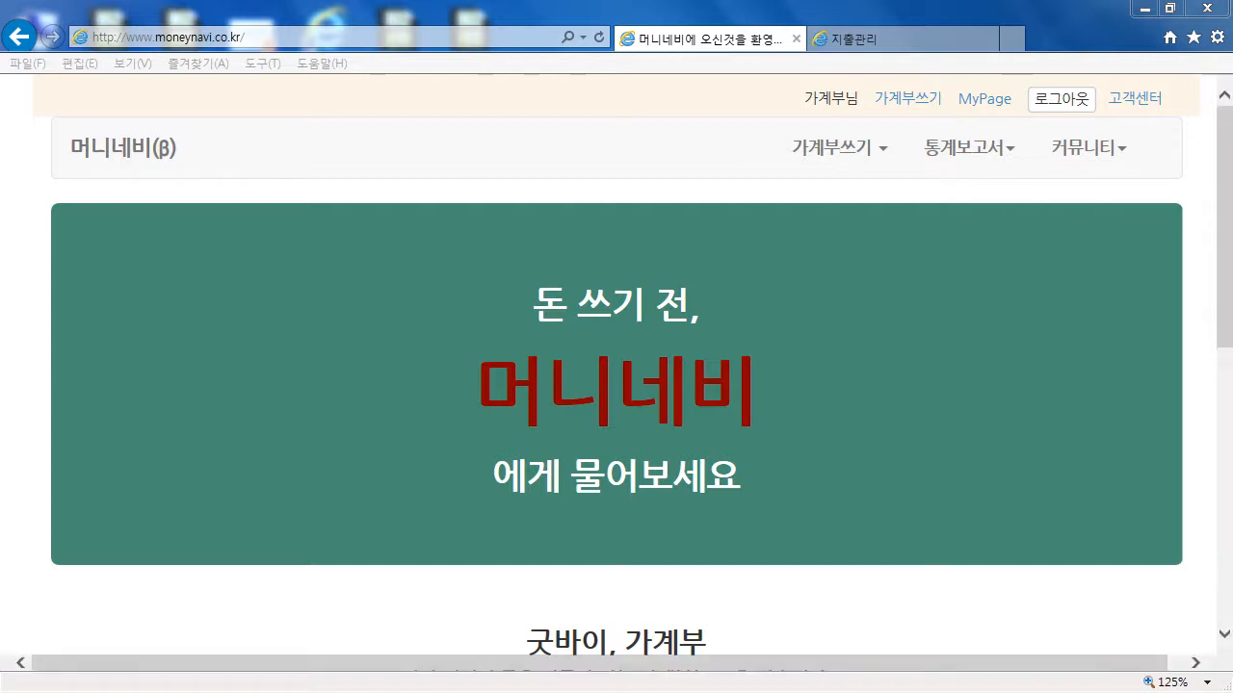
Open the 지출계정관리 page of the household ledger and set the 부채상환 account to 사용안함.
{"action": "left_click", "coordinate": [838, 147]}
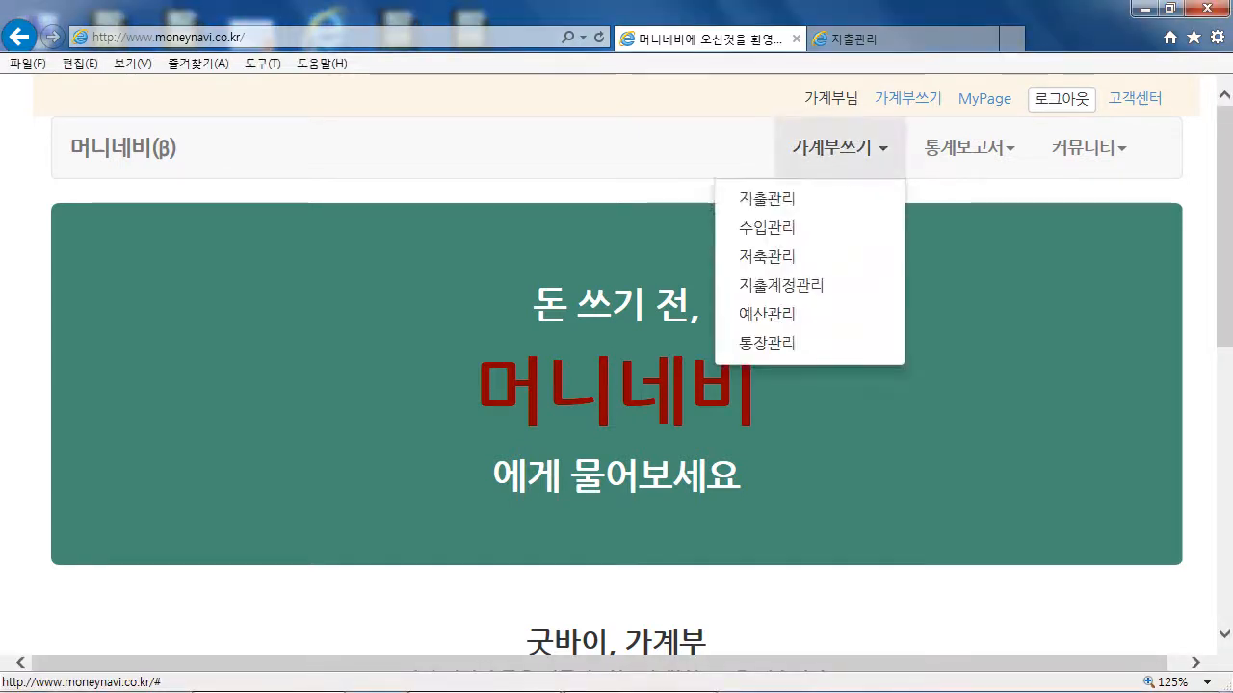
{"action": "left_click", "coordinate": [780, 285]}
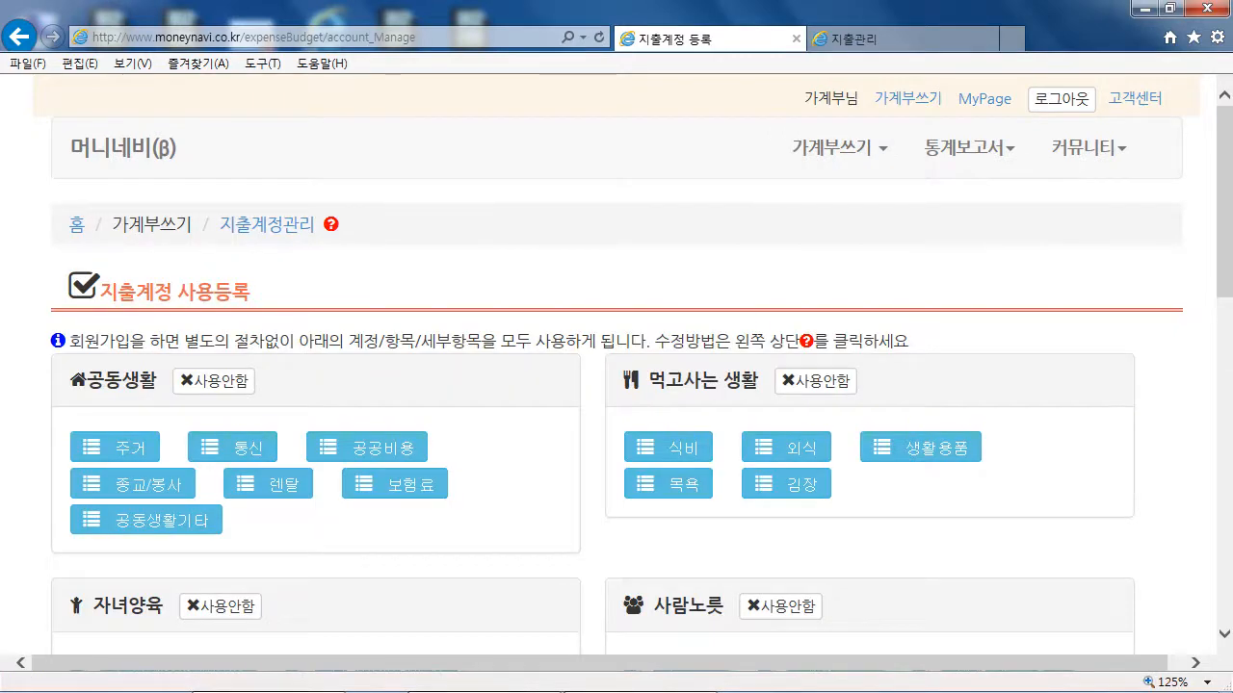
{"action": "scroll", "coordinate": [616, 376], "scroll_direction": "down", "scroll_amount": 5}
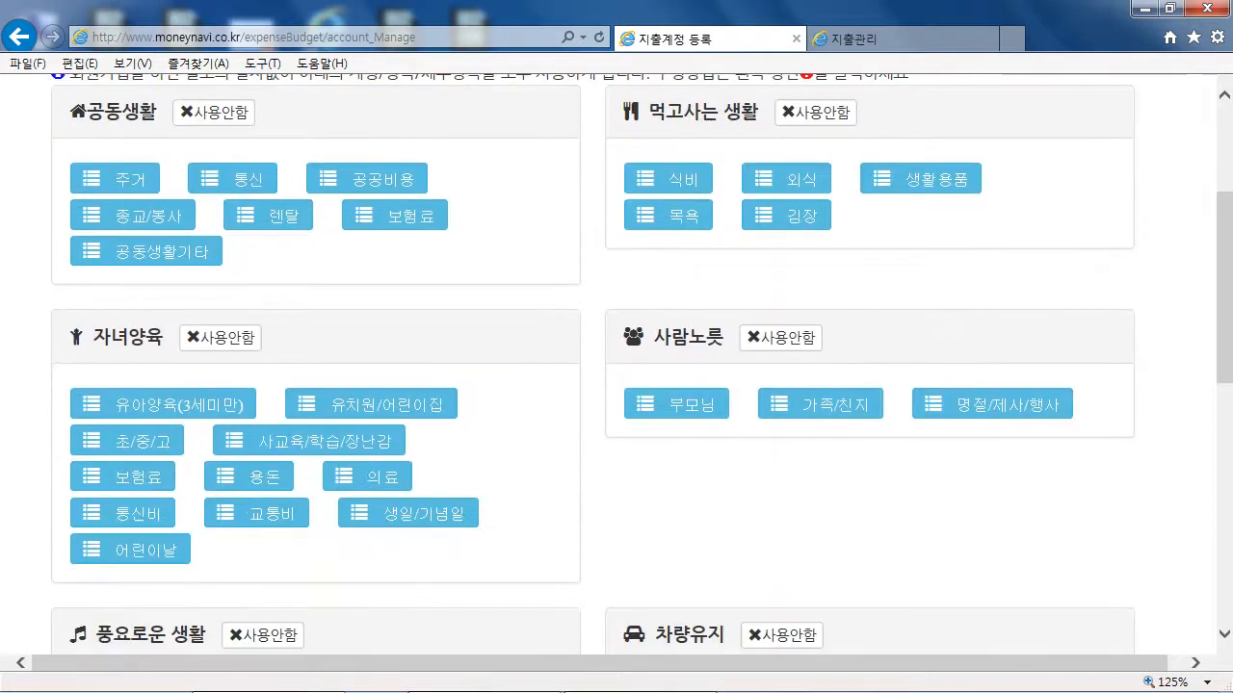
{"action": "scroll", "coordinate": [616, 376], "scroll_direction": "down", "scroll_amount": 2}
{"action": "scroll", "coordinate": [617, 376], "scroll_direction": "down", "scroll_amount": 2}
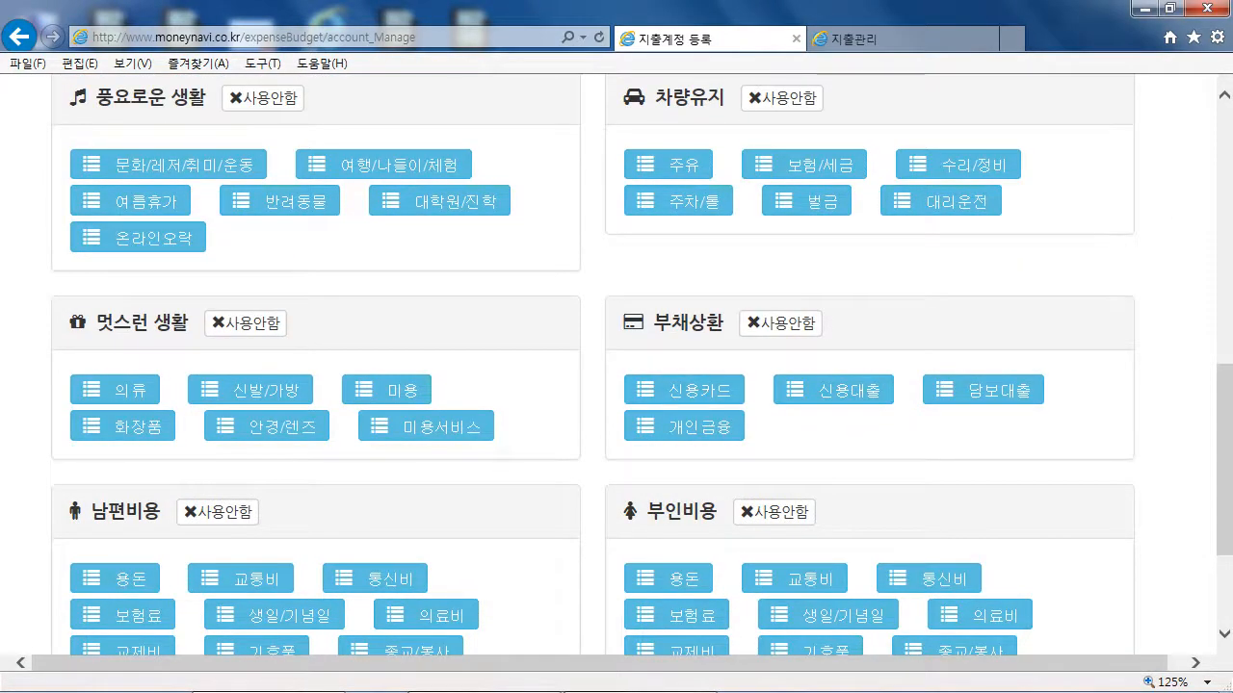
{"action": "left_click", "coordinate": [780, 323]}
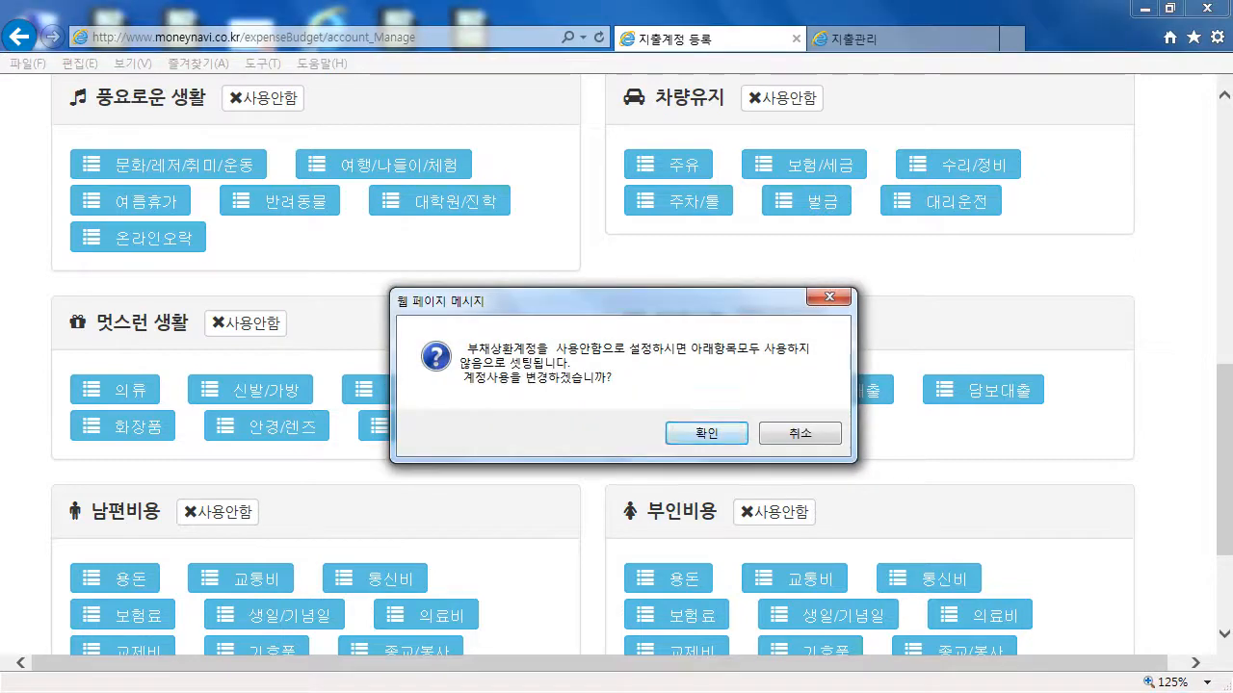
{"action": "key", "text": "Return"}
{"action": "key", "text": "Return"}
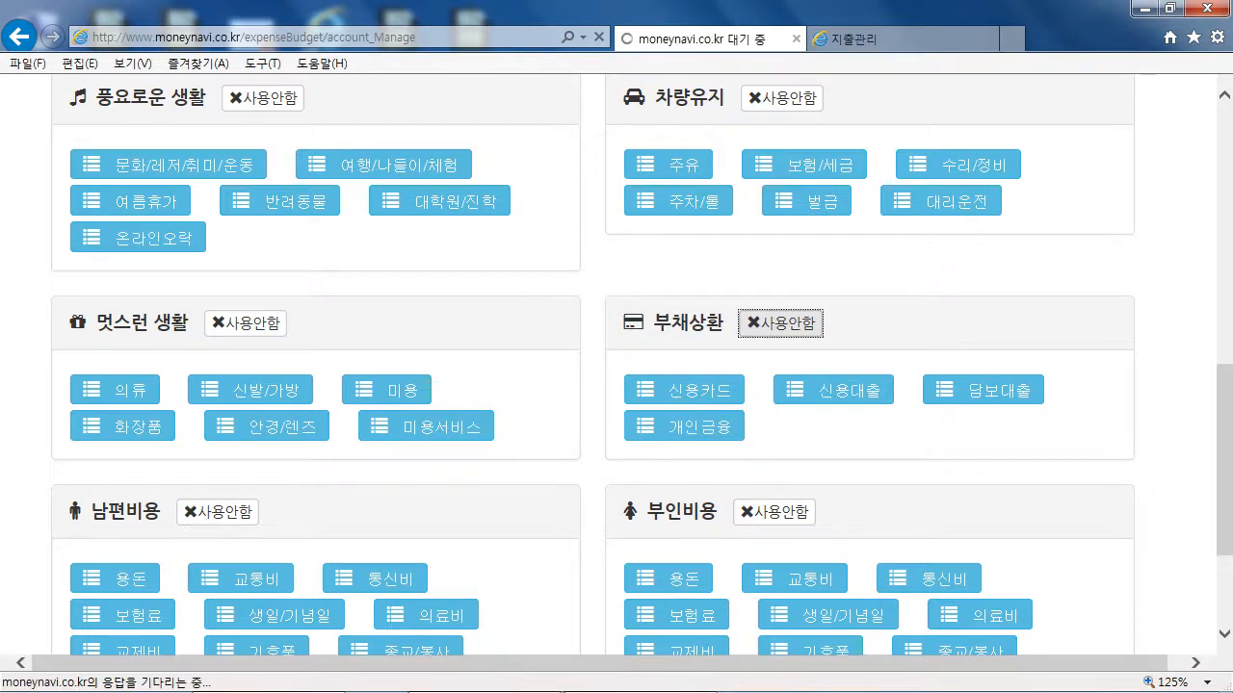
Set the 부채상환 account back to 사용함 and confirm the account change.
{"action": "scroll", "coordinate": [617, 374], "scroll_direction": "down", "scroll_amount": 3}
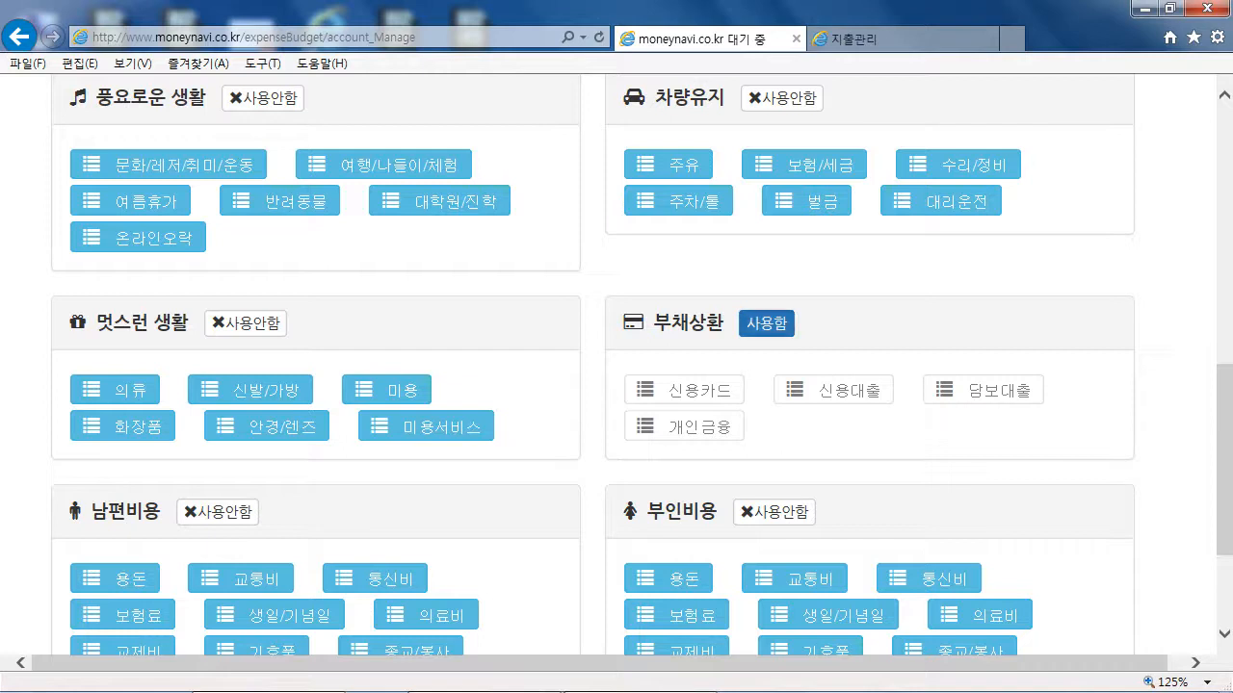
{"action": "left_click", "coordinate": [766, 323]}
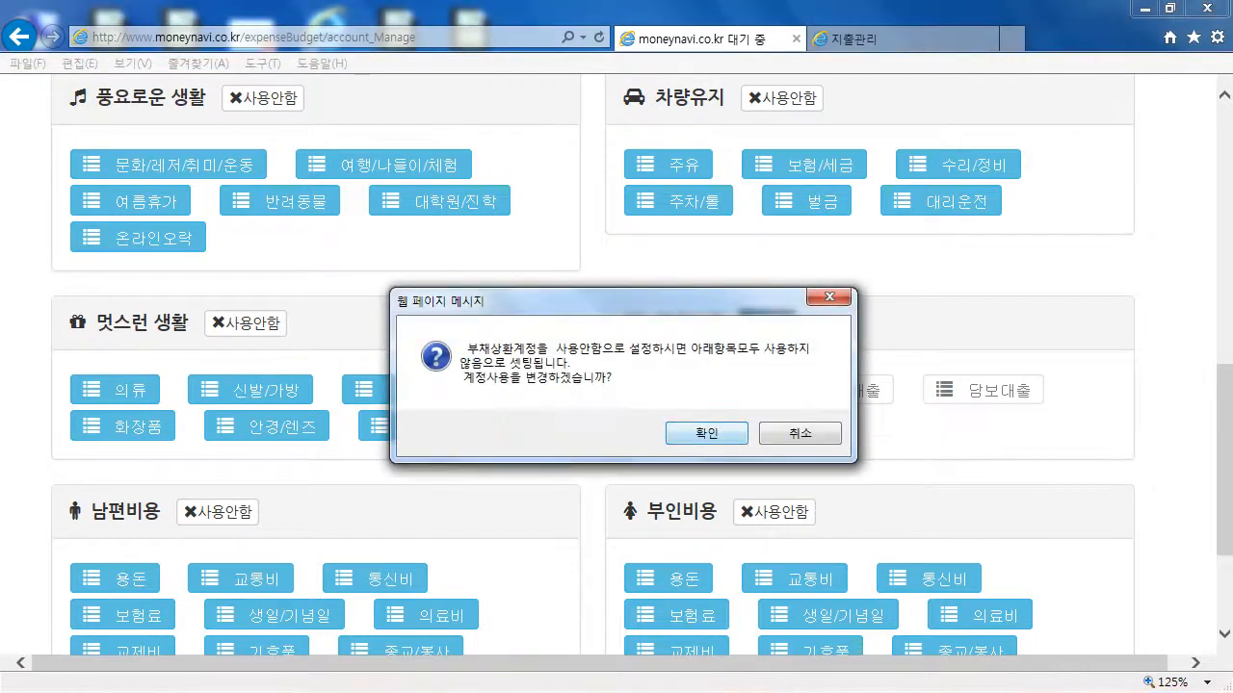
{"action": "key", "text": "Return"}
{"action": "key", "text": "Return"}
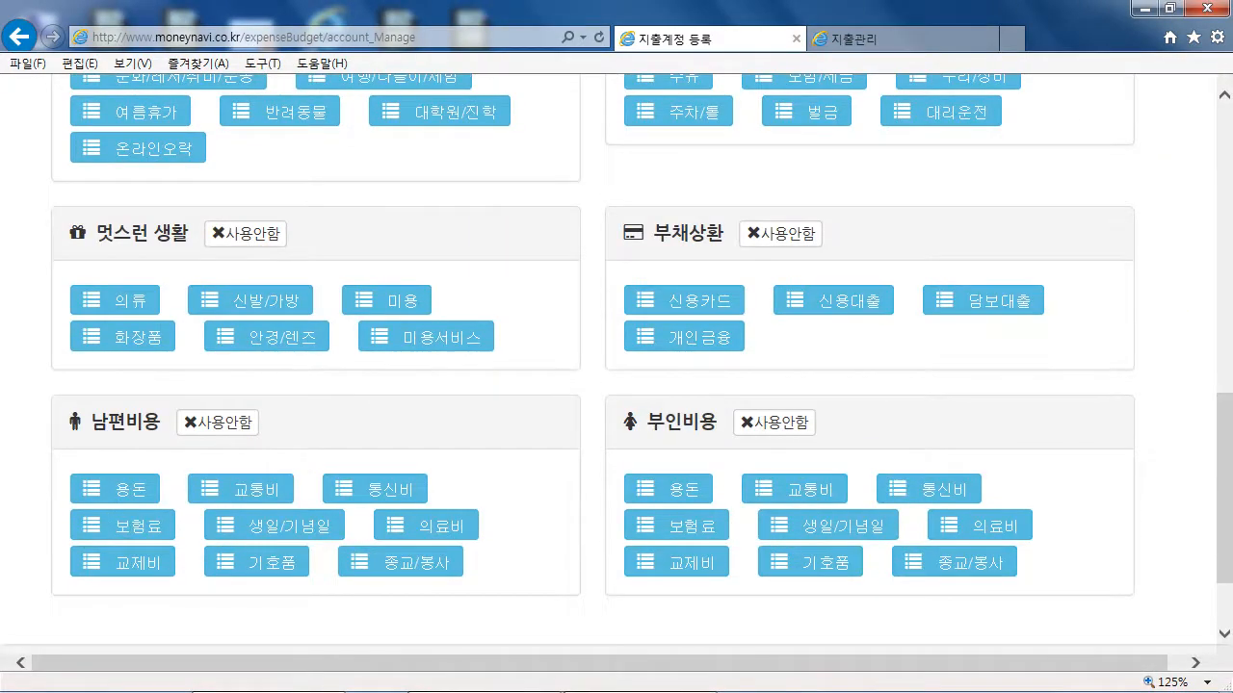
Exclude 월세 and 관리비 from the detail items of 주거 under 공동생활, save the selection, and review the saved list.
{"action": "left_click_drag", "start_coordinate": [1224, 487], "coordinate": [1223, 200]}
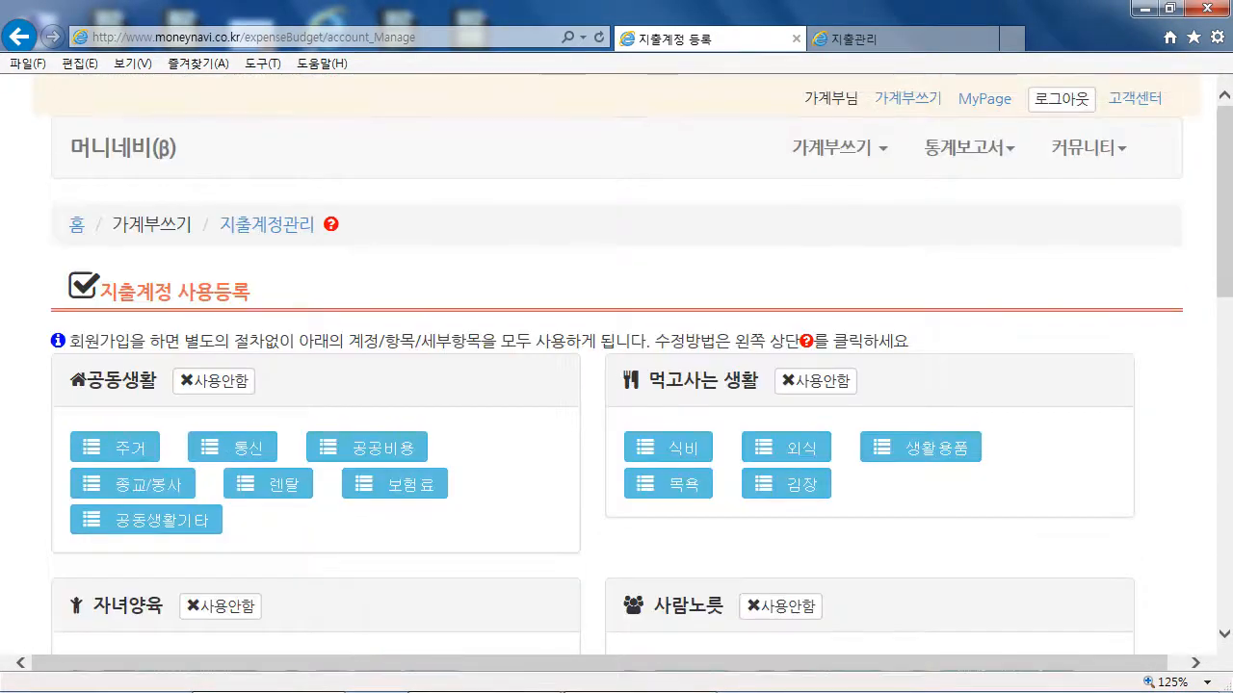
{"action": "scroll", "coordinate": [616, 366], "scroll_direction": "down", "scroll_amount": 1}
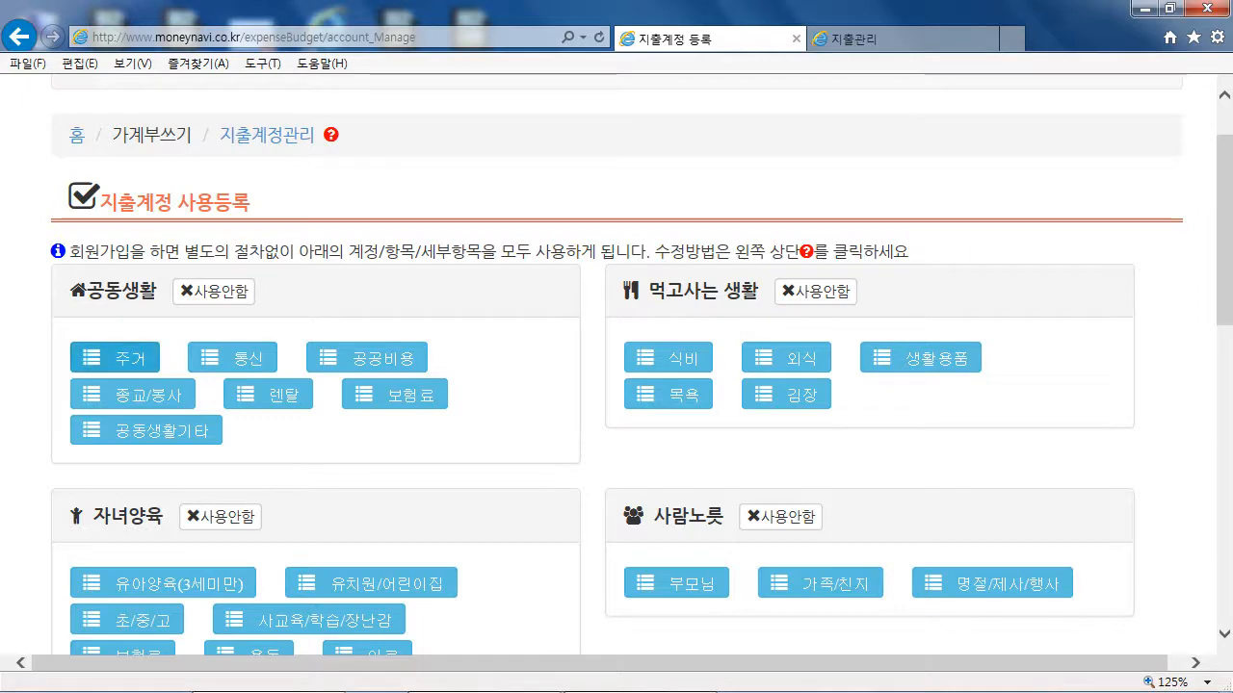
{"action": "left_click", "coordinate": [115, 357]}
{"action": "scroll", "coordinate": [605, 385], "scroll_direction": "down", "scroll_amount": 1}
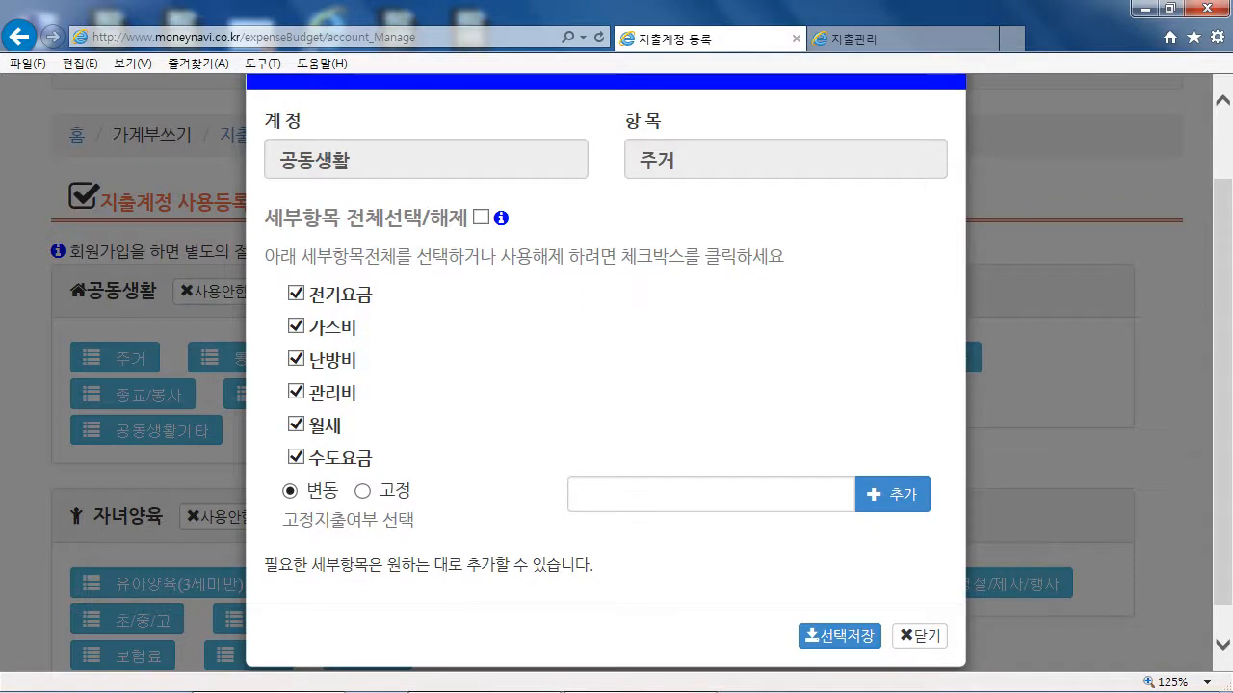
{"action": "left_click", "coordinate": [295, 424]}
{"action": "left_click", "coordinate": [295, 392]}
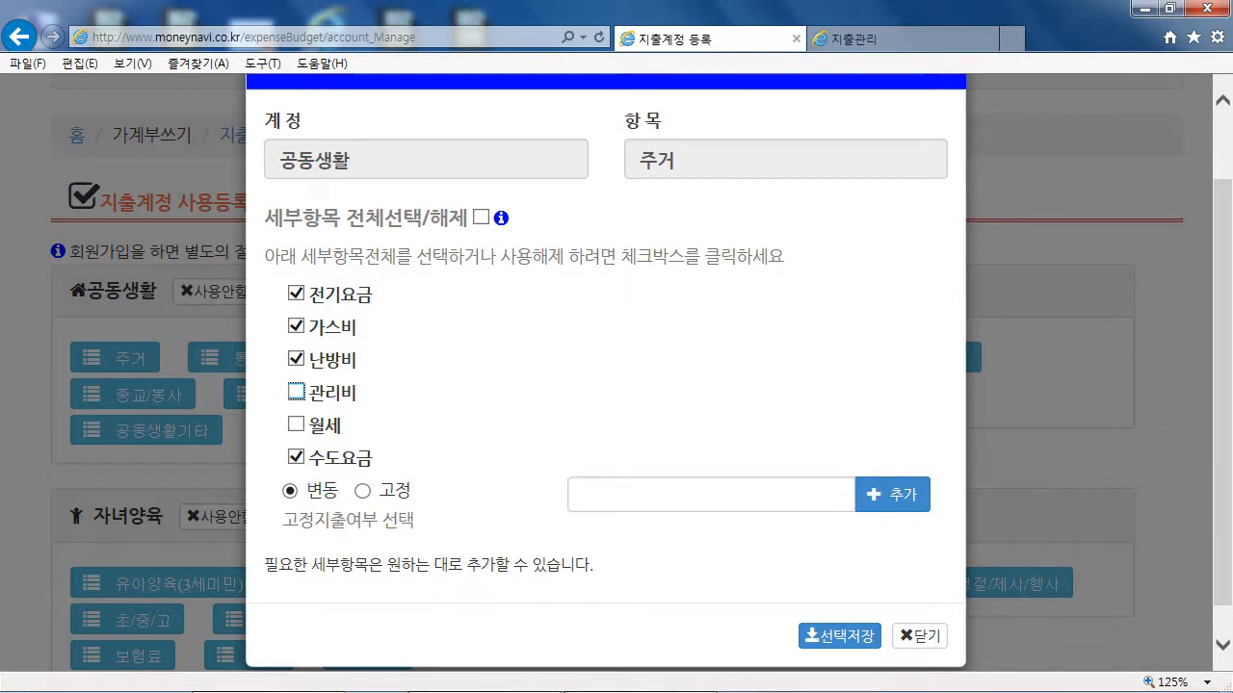
{"action": "left_click", "coordinate": [838, 636]}
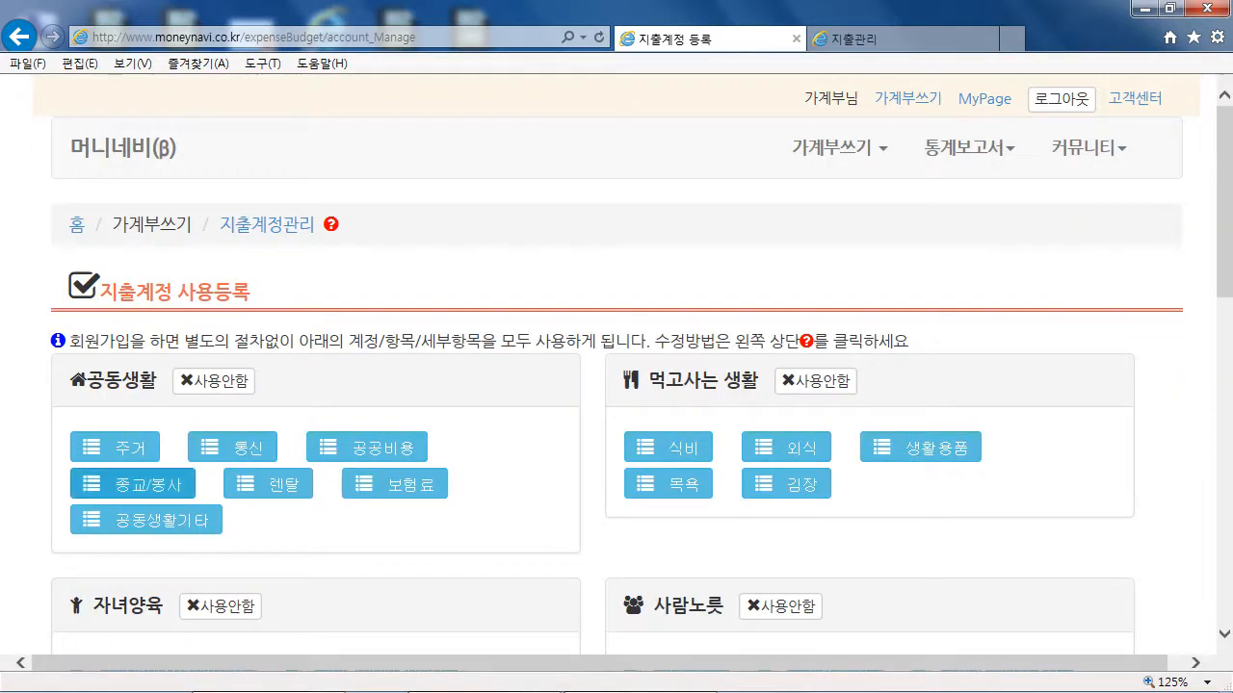
{"action": "left_click", "coordinate": [114, 447]}
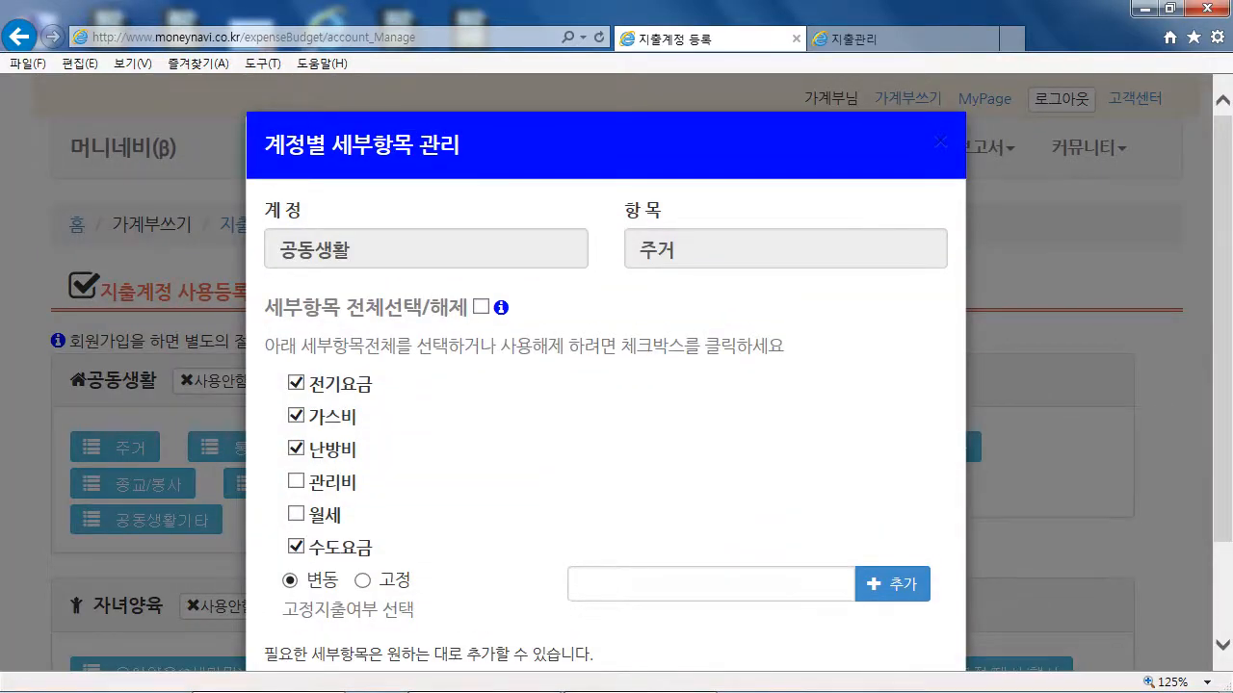
{"action": "scroll", "coordinate": [605, 366], "scroll_direction": "down", "scroll_amount": 2}
{"action": "left_click", "coordinate": [918, 602]}
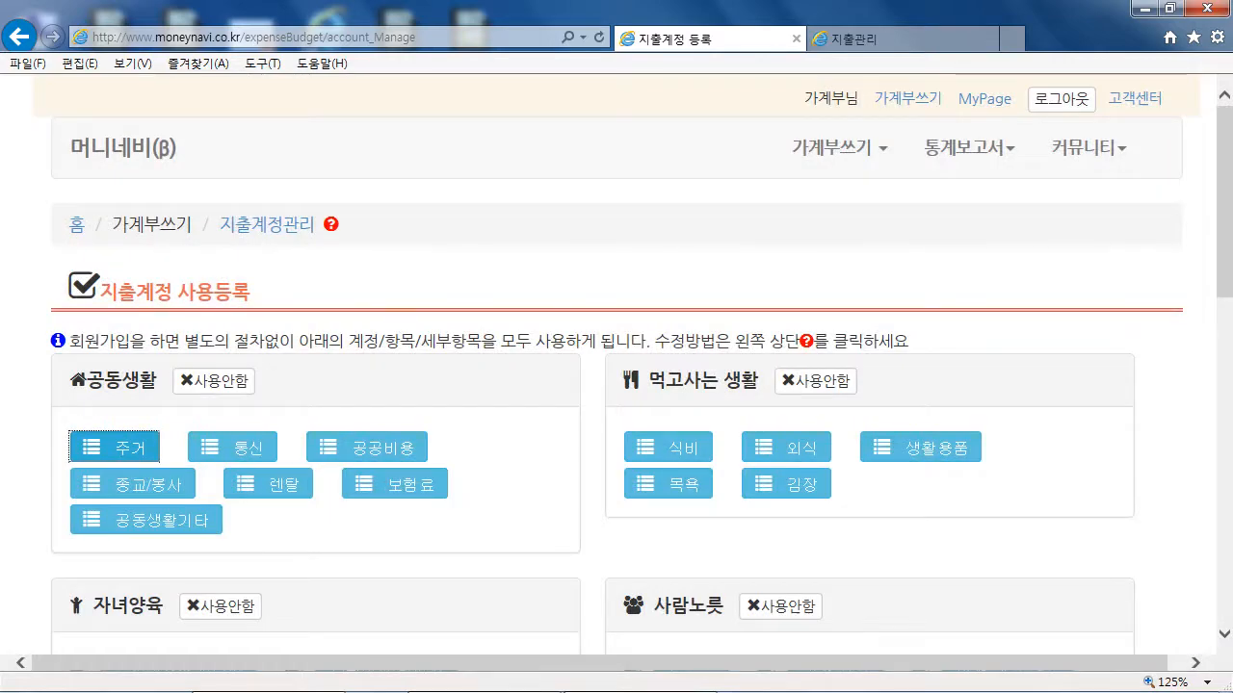
Add 고용보험 as a 고정 detail item of 공공비용 under 공동생활, save the selection, and review the saved list.
{"action": "left_click", "coordinate": [366, 446]}
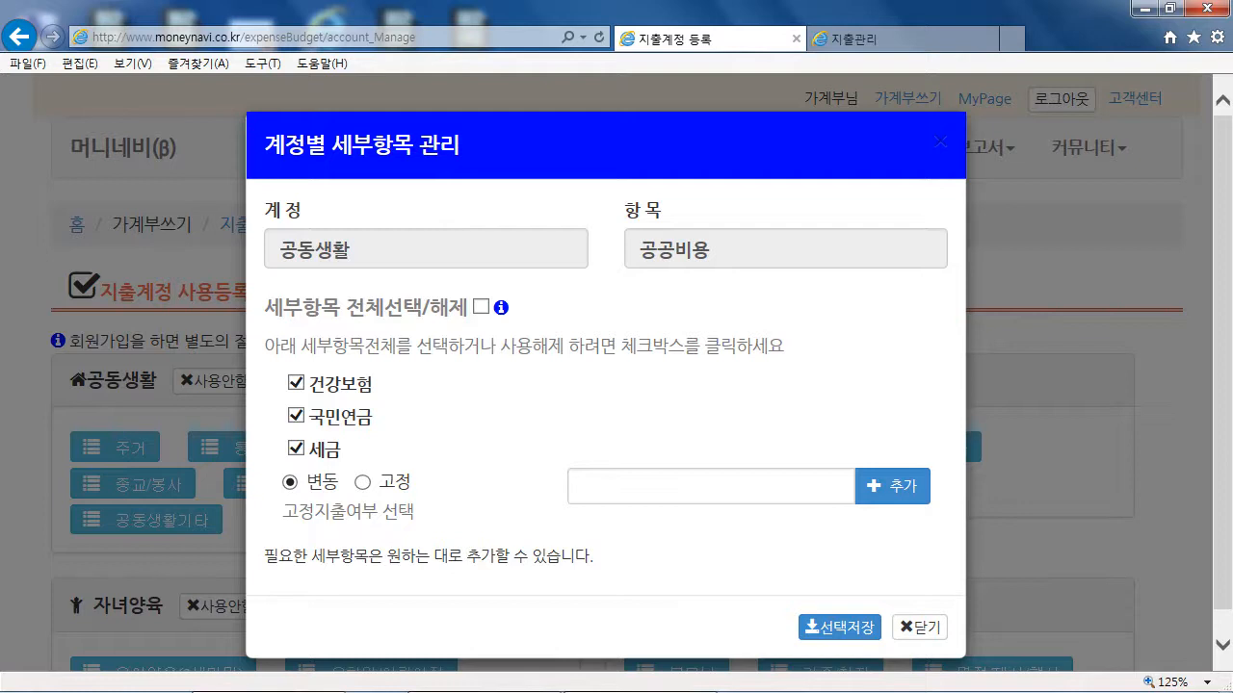
{"action": "left_click", "coordinate": [362, 482]}
{"action": "left_click", "coordinate": [664, 486]}
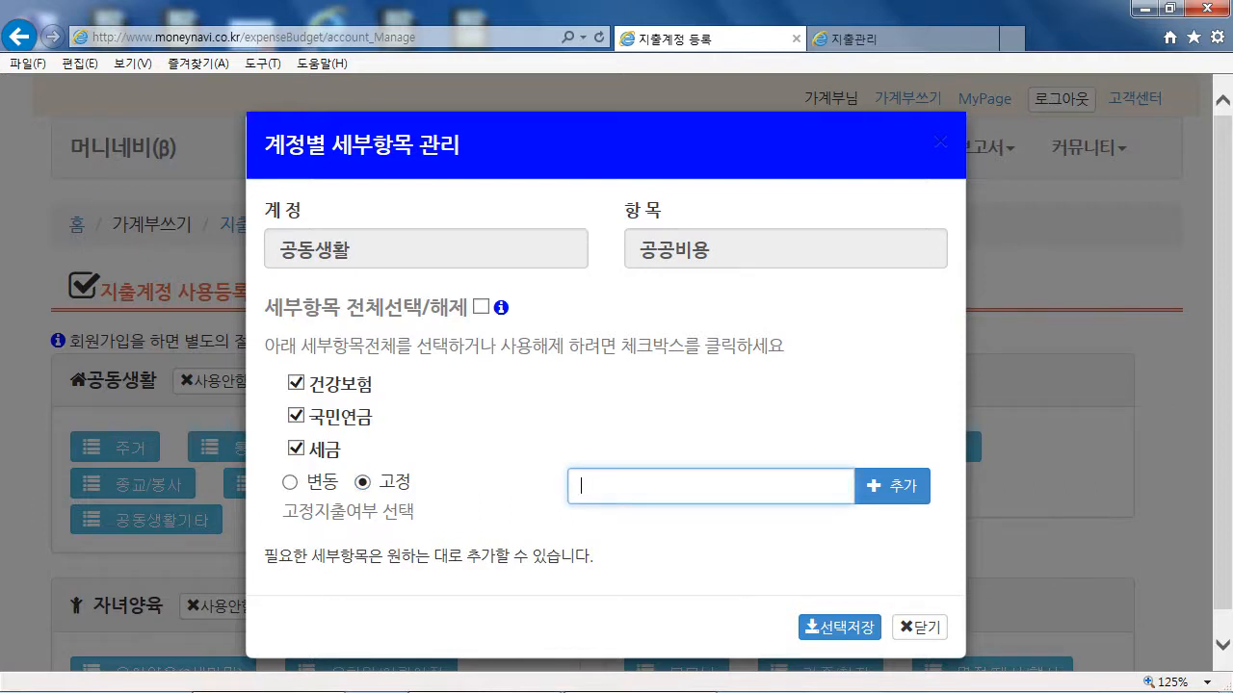
{"action": "type", "text": "고용봏ㅁ"}
{"action": "key", "text": "BackSpace"}
{"action": "key", "text": "BackSpace"}
{"action": "type", "text": "보험"}
{"action": "left_click", "coordinate": [892, 486]}
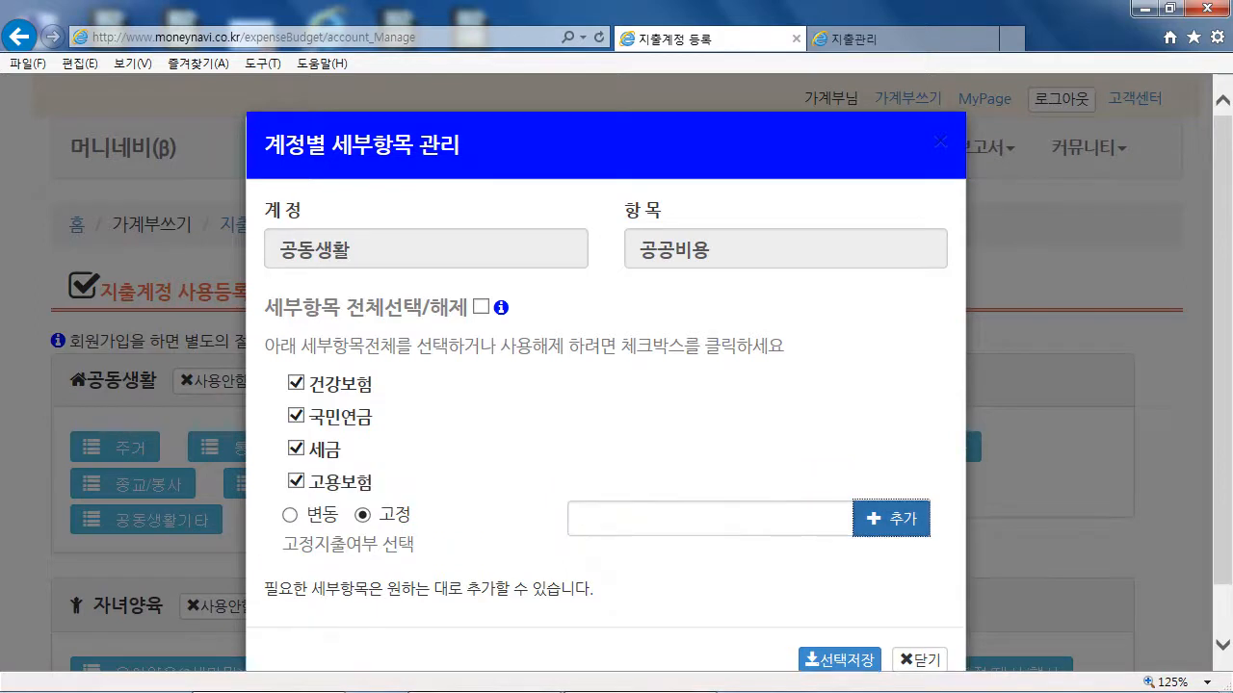
{"action": "scroll", "coordinate": [605, 385], "scroll_direction": "down", "scroll_amount": 1}
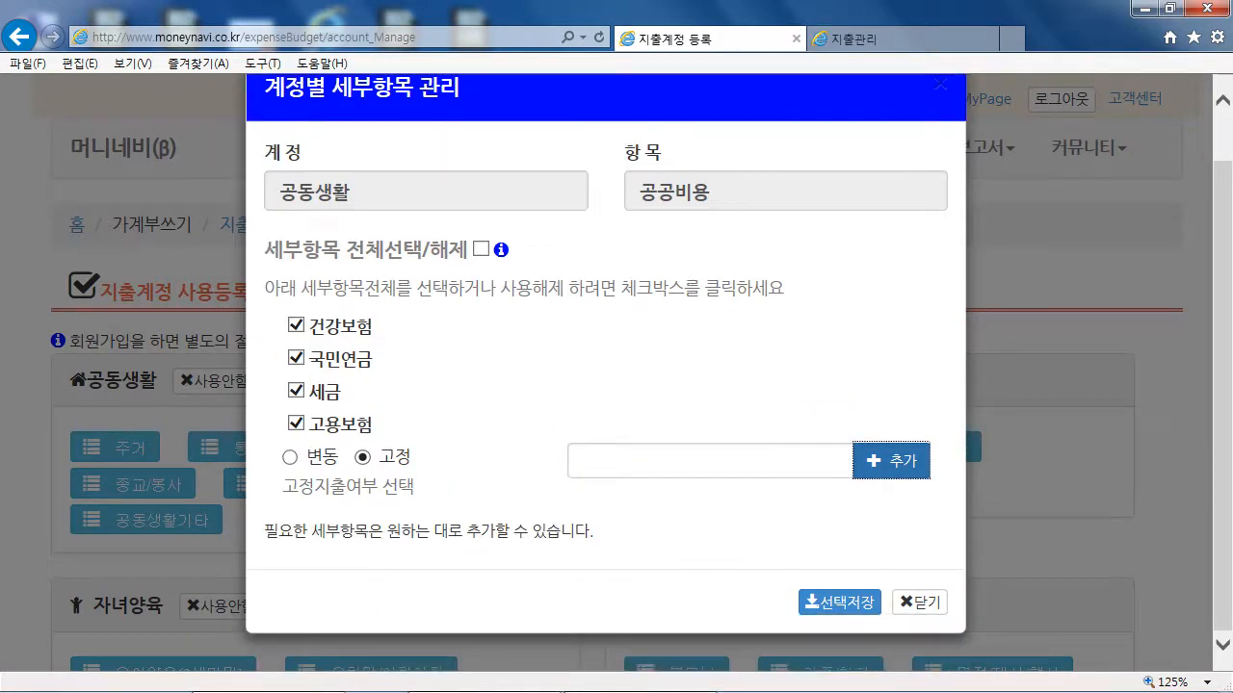
{"action": "left_click", "coordinate": [838, 602]}
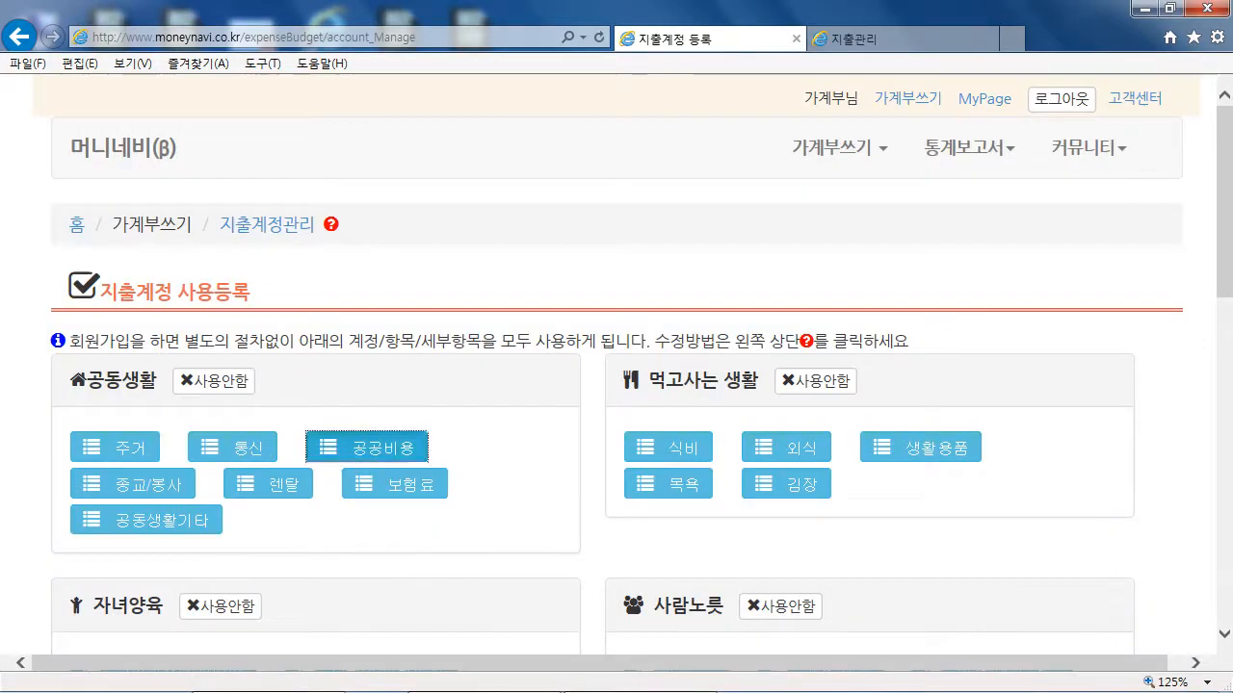
{"action": "left_click", "coordinate": [367, 448]}
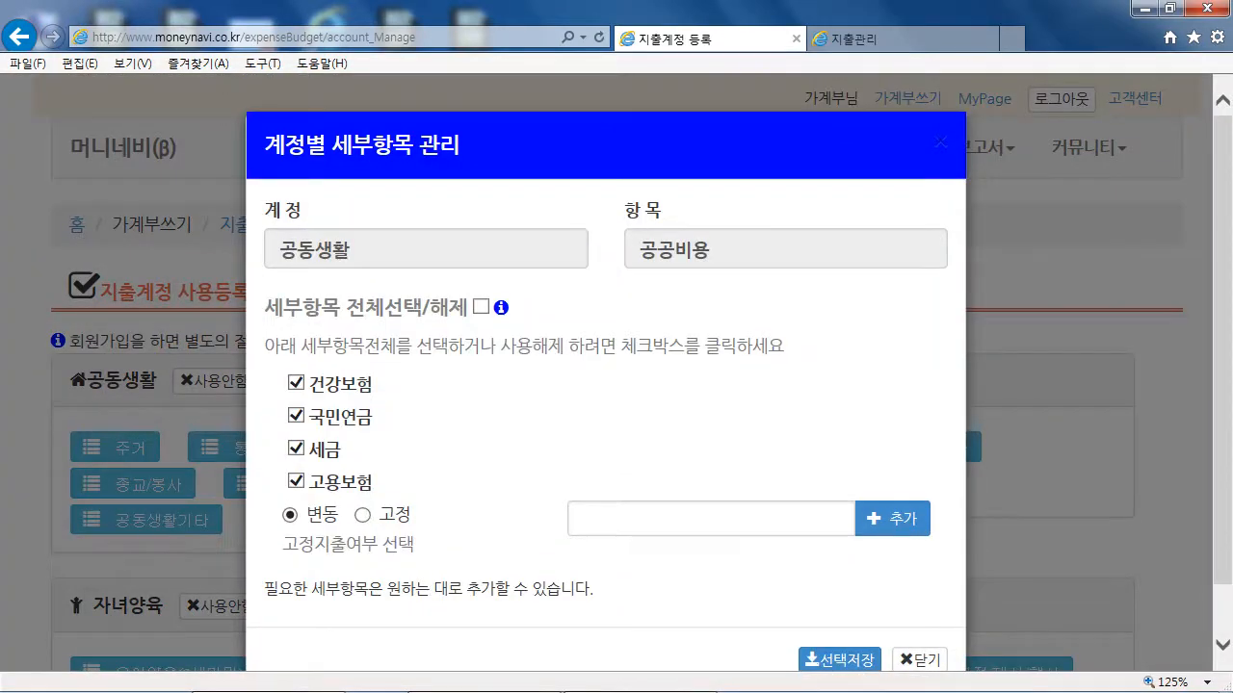
{"action": "scroll", "coordinate": [605, 385], "scroll_direction": "down", "scroll_amount": 1}
{"action": "left_click", "coordinate": [920, 603]}
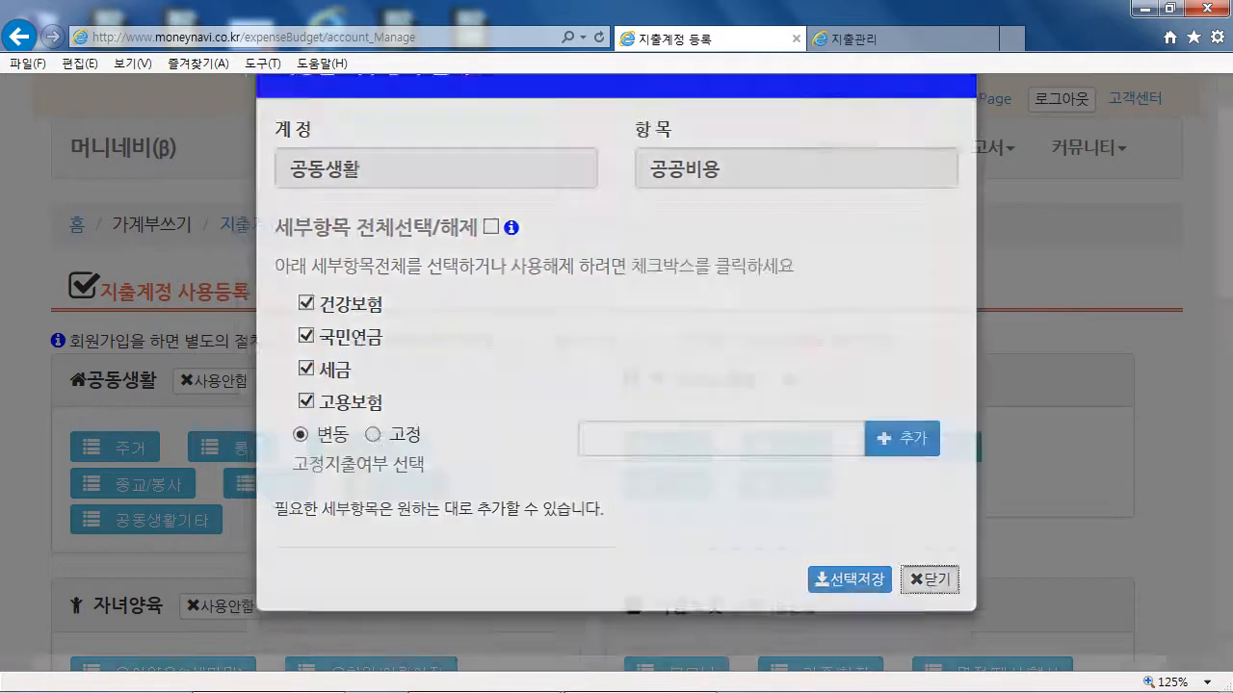
Deselect all detail items of 렌탈 under 공동생활 and save the selection.
{"action": "scroll", "coordinate": [617, 385], "scroll_direction": "down", "scroll_amount": 3}
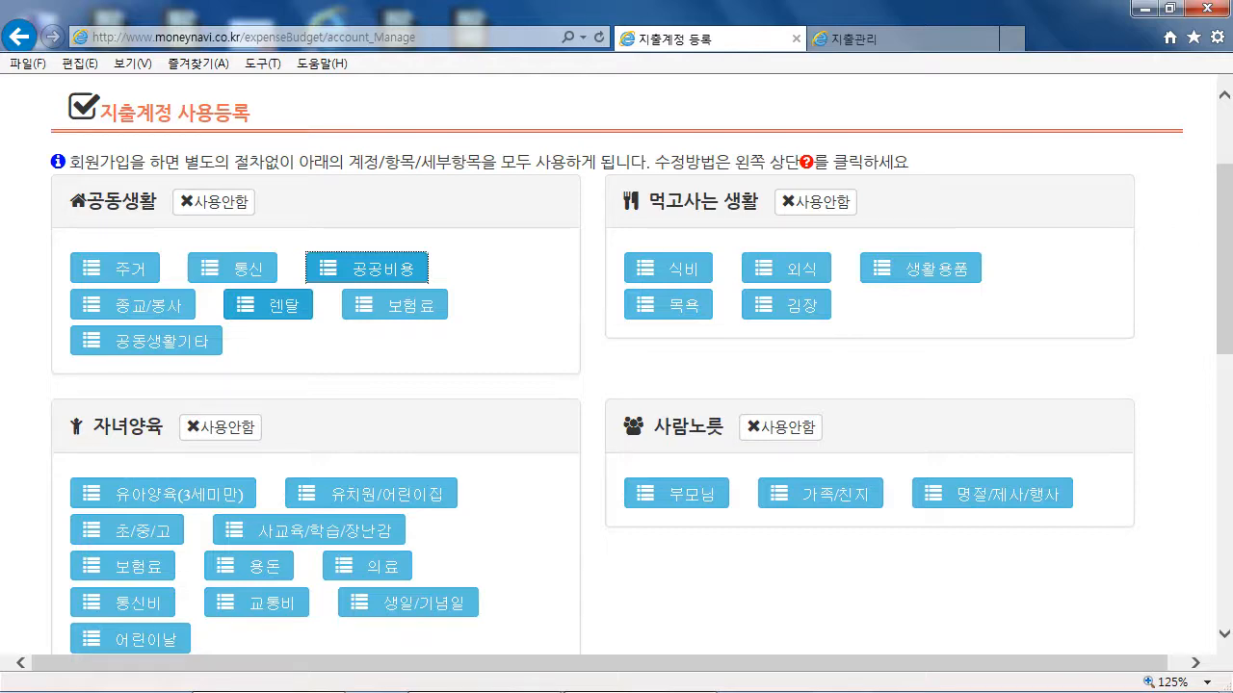
{"action": "left_click", "coordinate": [267, 304]}
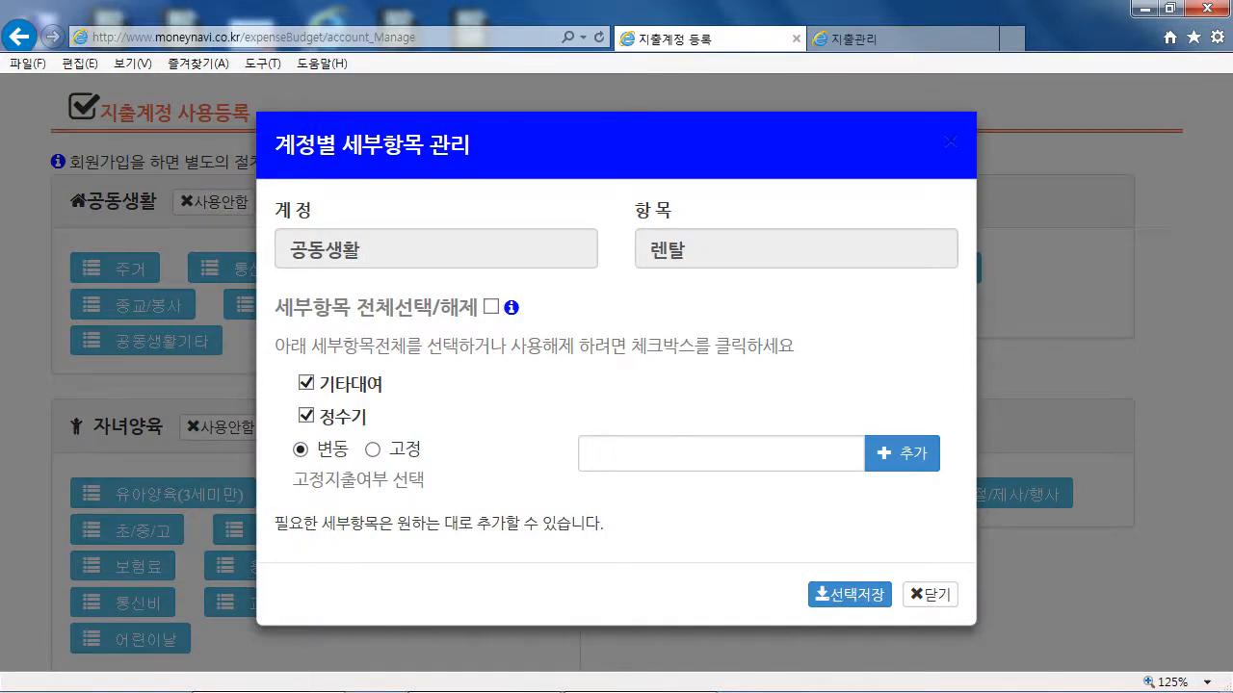
{"action": "left_click", "coordinate": [491, 307]}
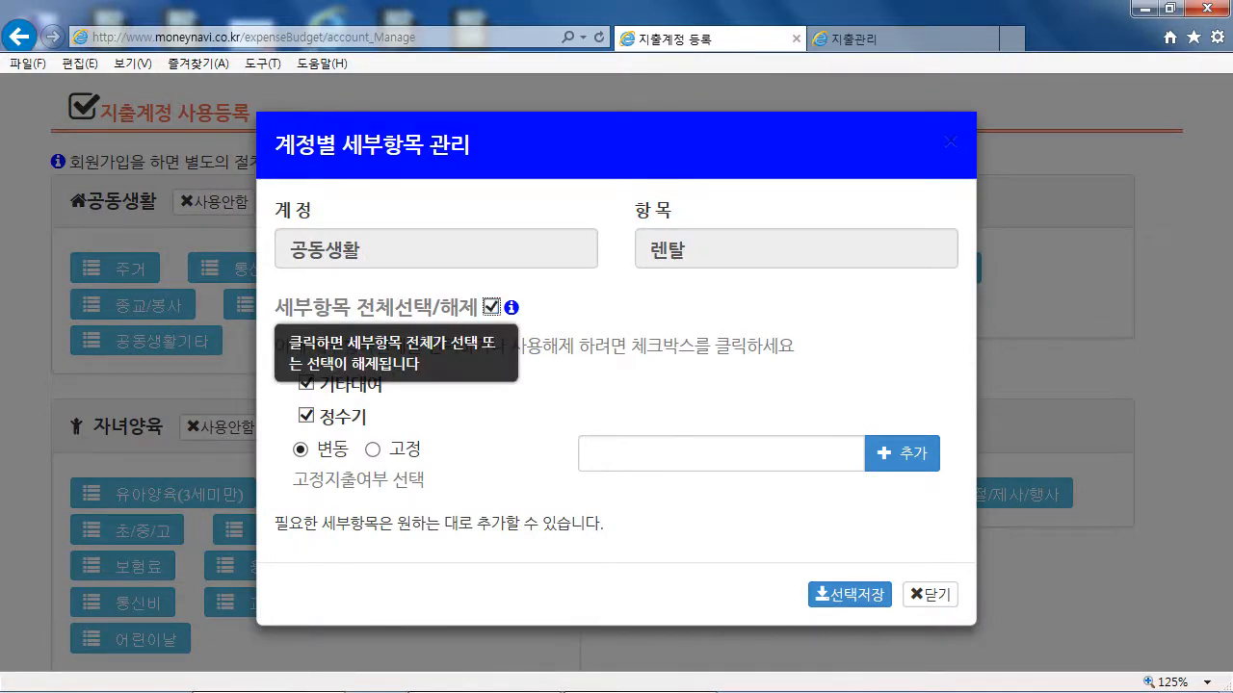
{"action": "left_click", "coordinate": [491, 306]}
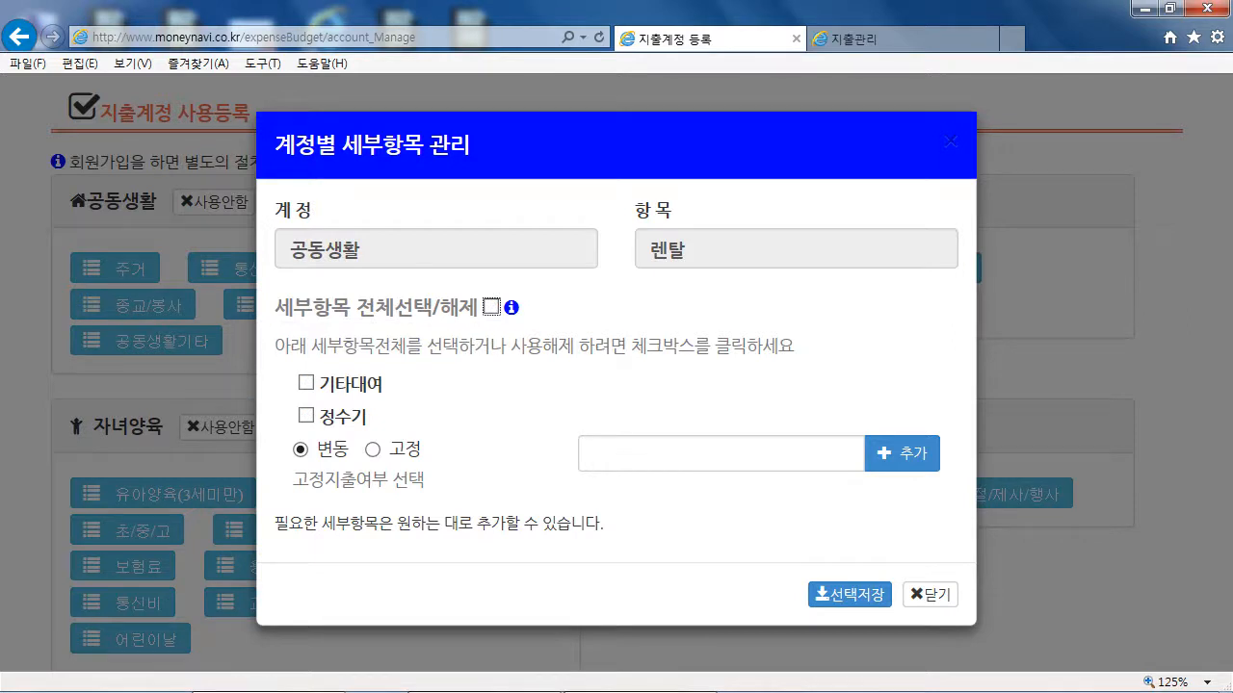
{"action": "left_click", "coordinate": [491, 306]}
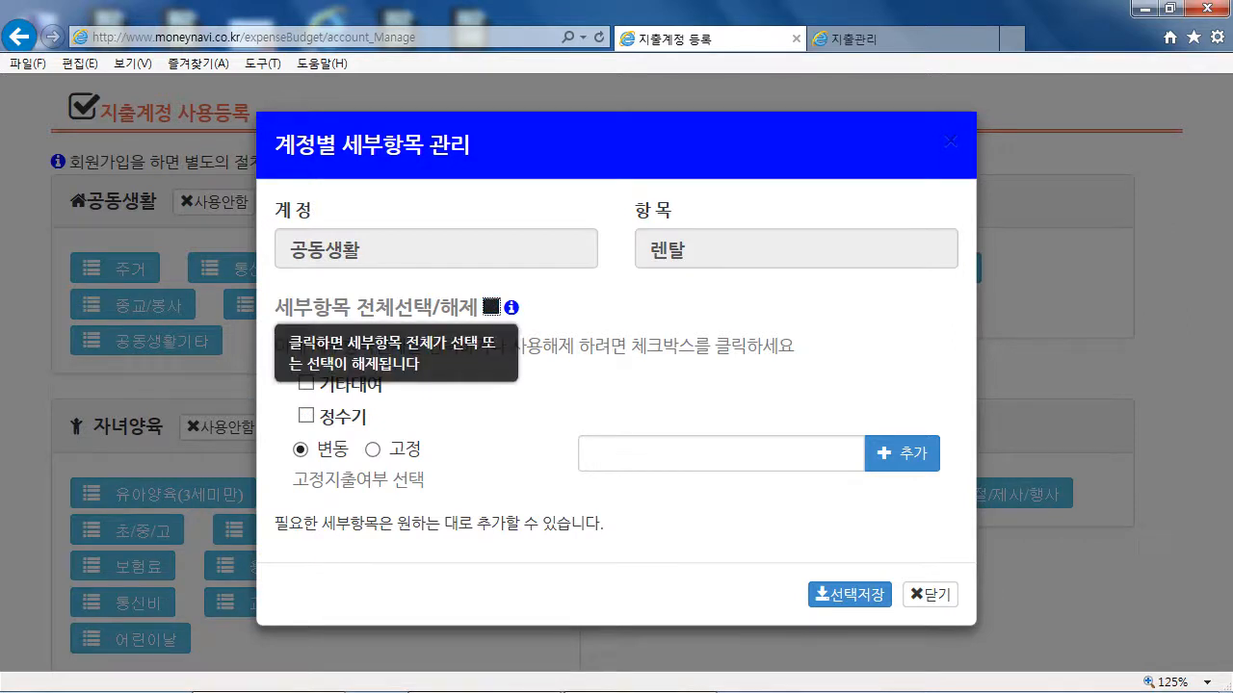
{"action": "left_click", "coordinate": [491, 306]}
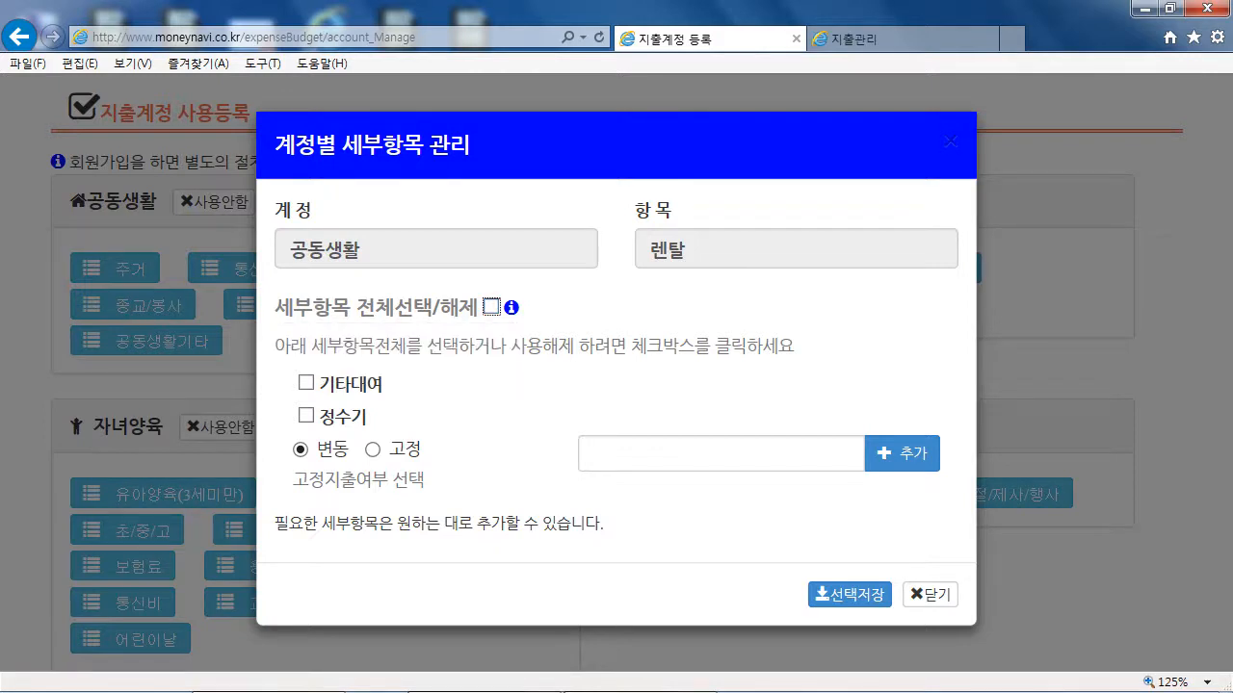
{"action": "left_click", "coordinate": [849, 594]}
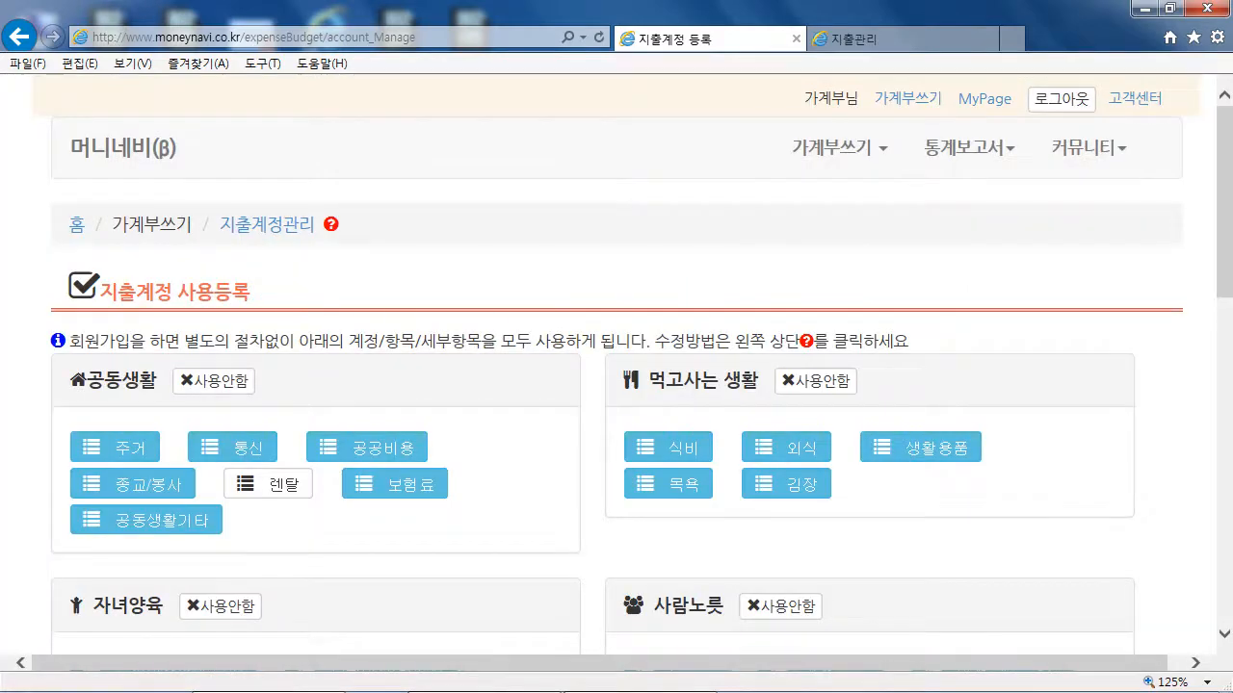
{"action": "scroll", "coordinate": [616, 366], "scroll_direction": "down", "scroll_amount": 1}
{"action": "scroll", "coordinate": [268, 308], "scroll_direction": "down", "scroll_amount": 1}
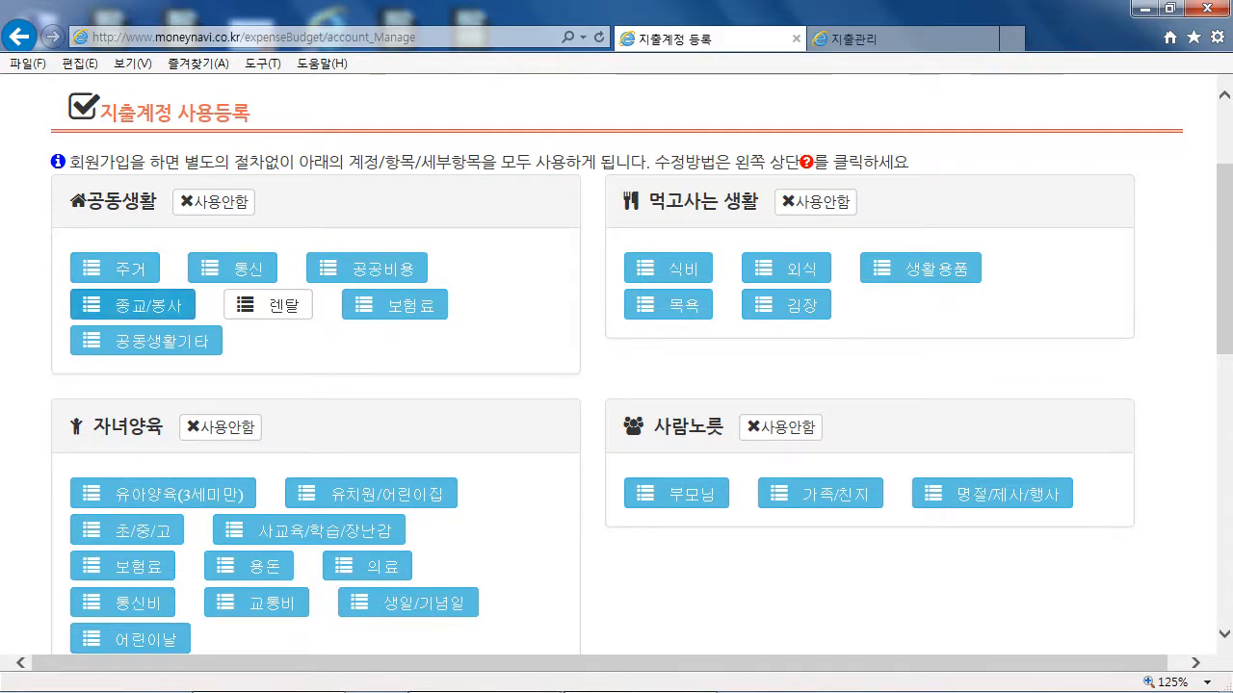
{"action": "left_click", "coordinate": [133, 304]}
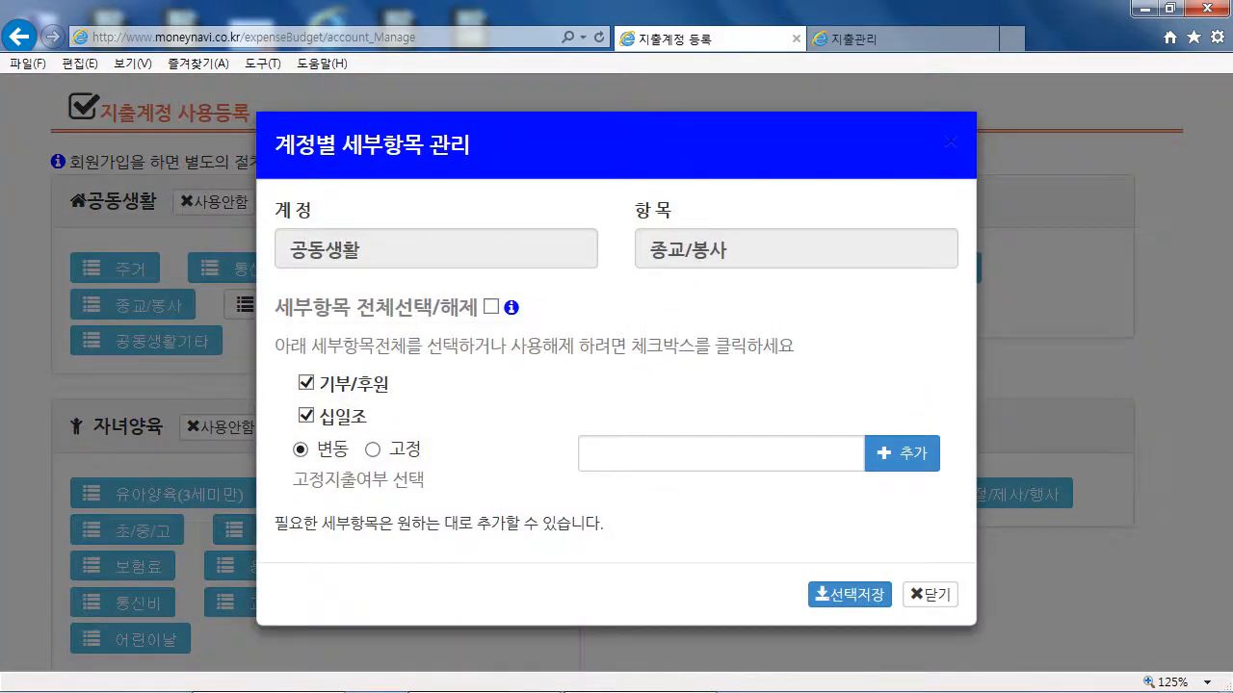
{"action": "left_click", "coordinate": [931, 594]}
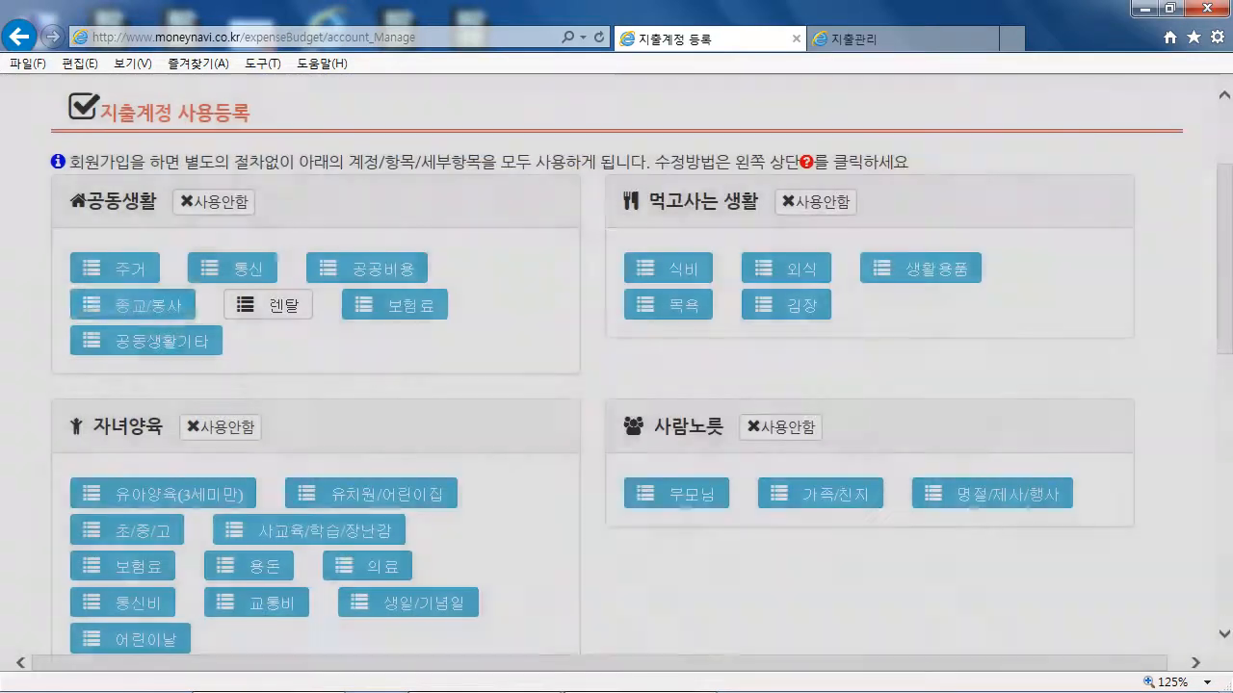
Deselect all detail items of 유아양육(3세미만) under 자녀양육 and save the selection.
{"action": "scroll", "coordinate": [617, 385], "scroll_direction": "down", "scroll_amount": 3}
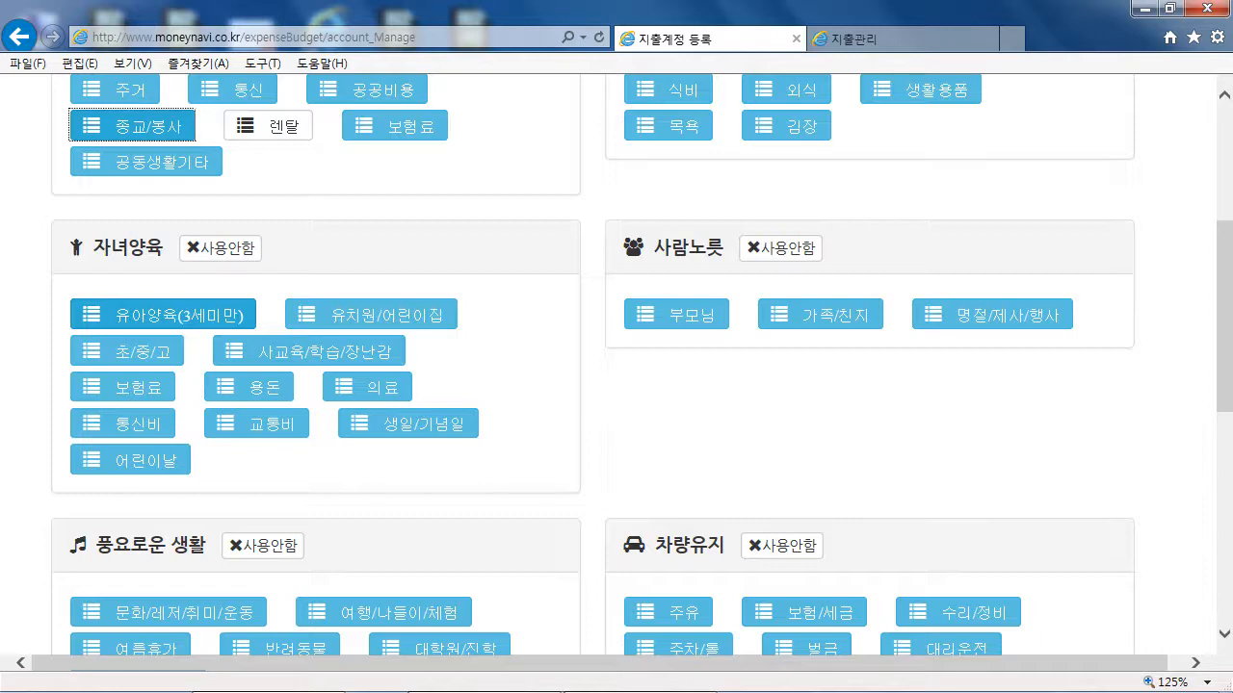
{"action": "left_click", "coordinate": [163, 314]}
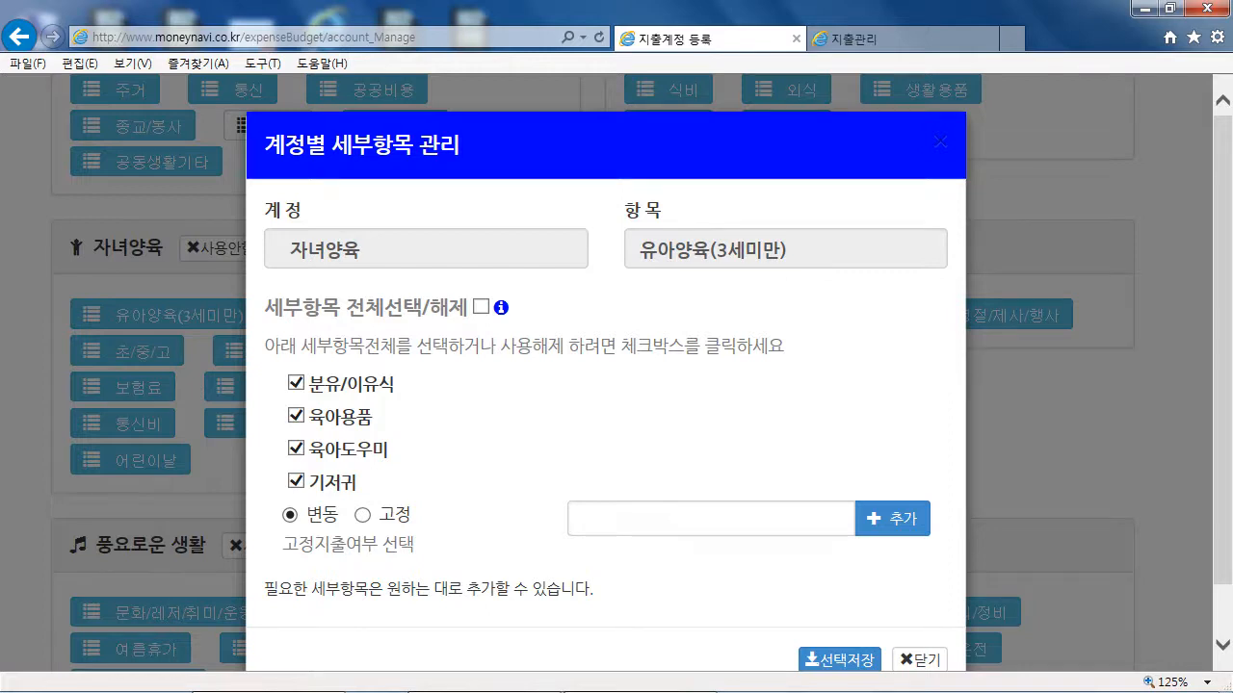
{"action": "left_click", "coordinate": [481, 308]}
{"action": "left_click", "coordinate": [481, 307]}
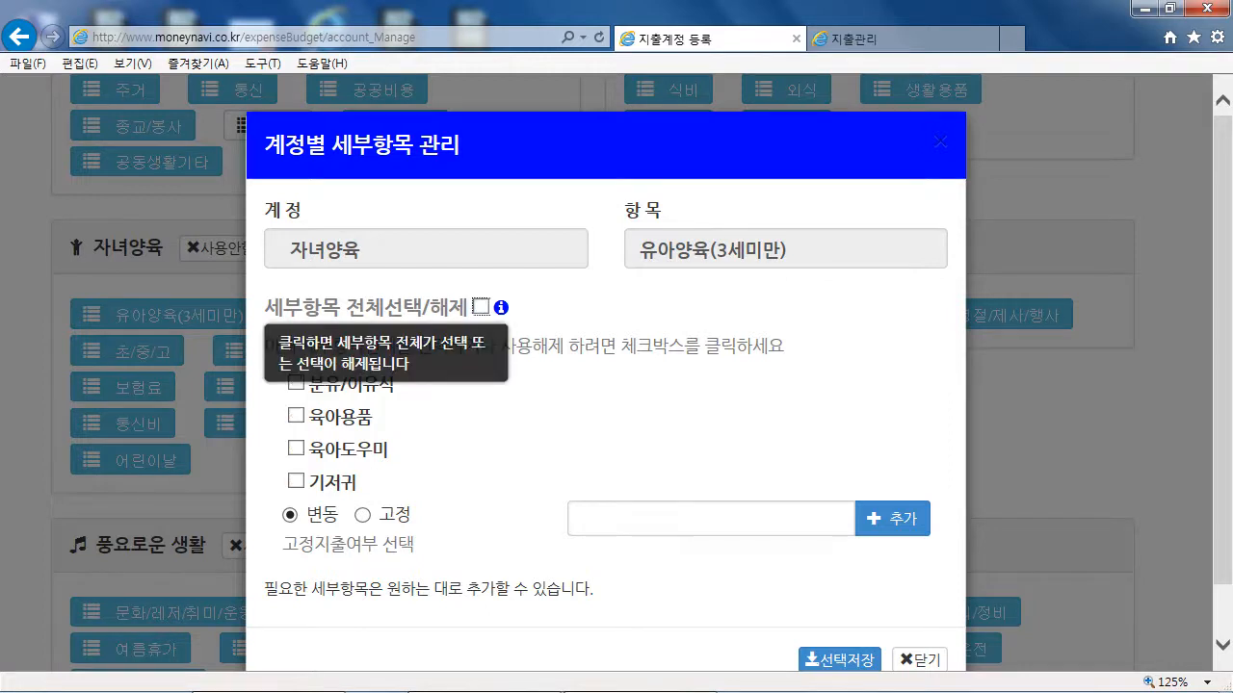
{"action": "scroll", "coordinate": [606, 385], "scroll_direction": "down", "scroll_amount": 1}
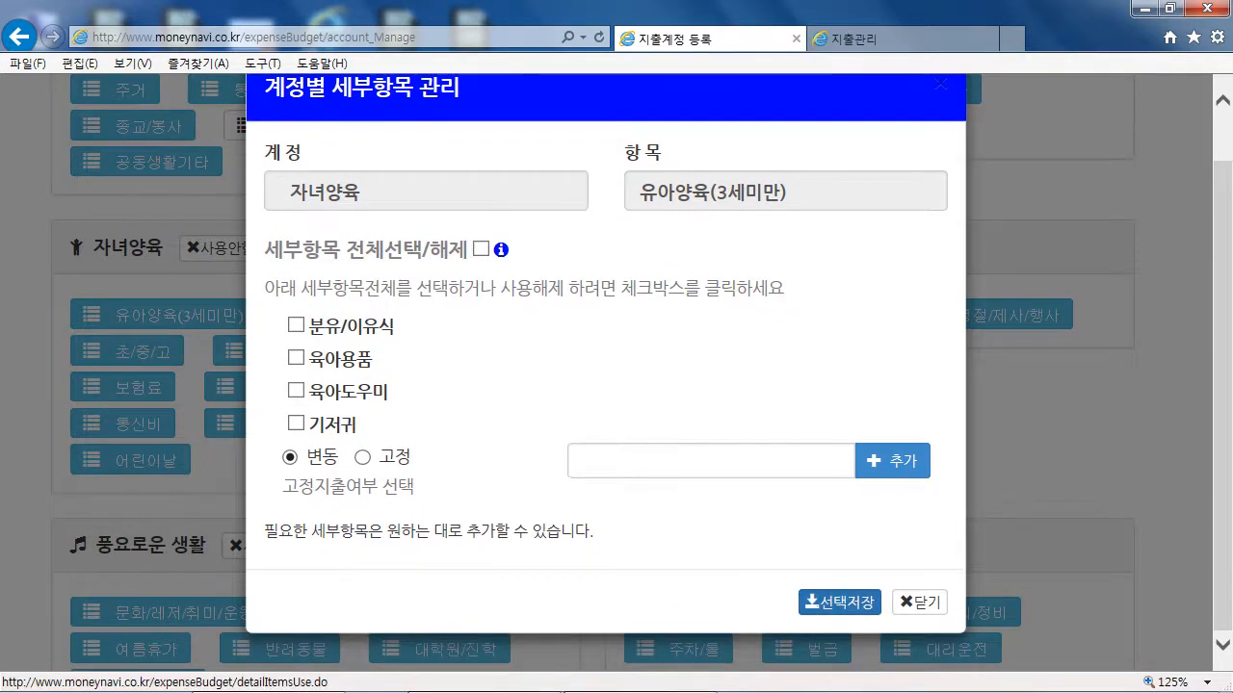
{"action": "left_click", "coordinate": [838, 603]}
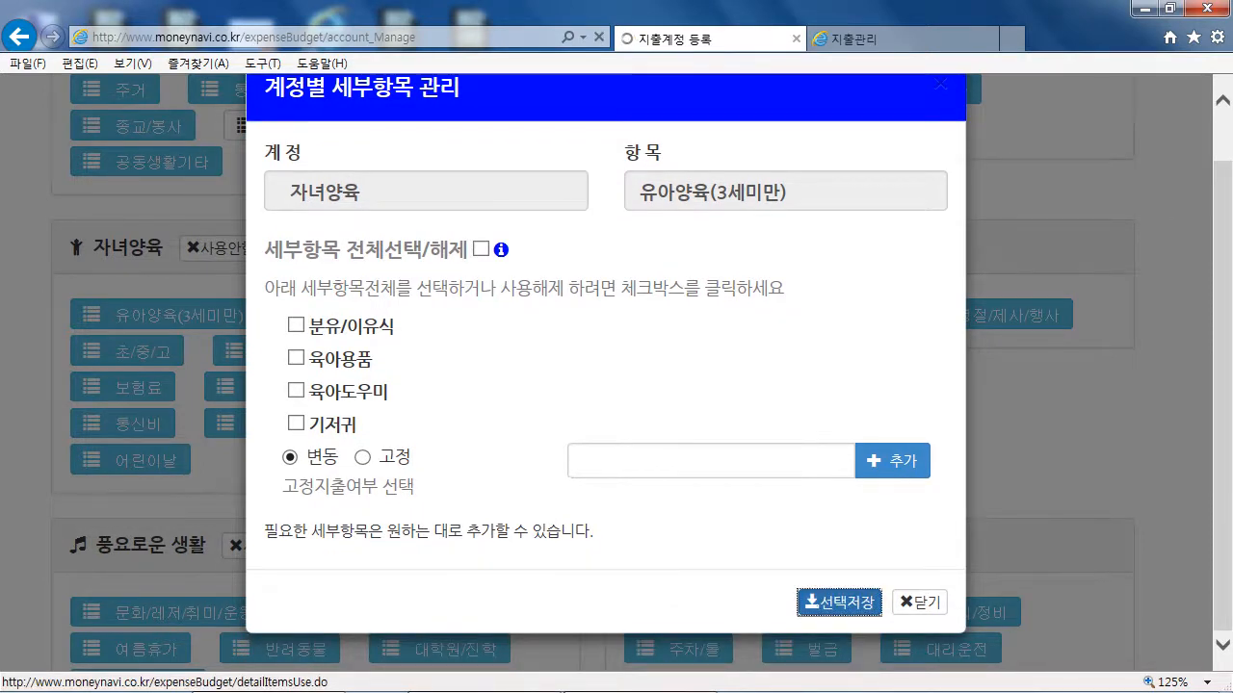
Select 분유/이유식 as a detail item of 유아양육(3세미만) under 자녀양육, save the selection, and review the account list.
{"action": "scroll", "coordinate": [814, 604], "scroll_direction": "down", "scroll_amount": 3}
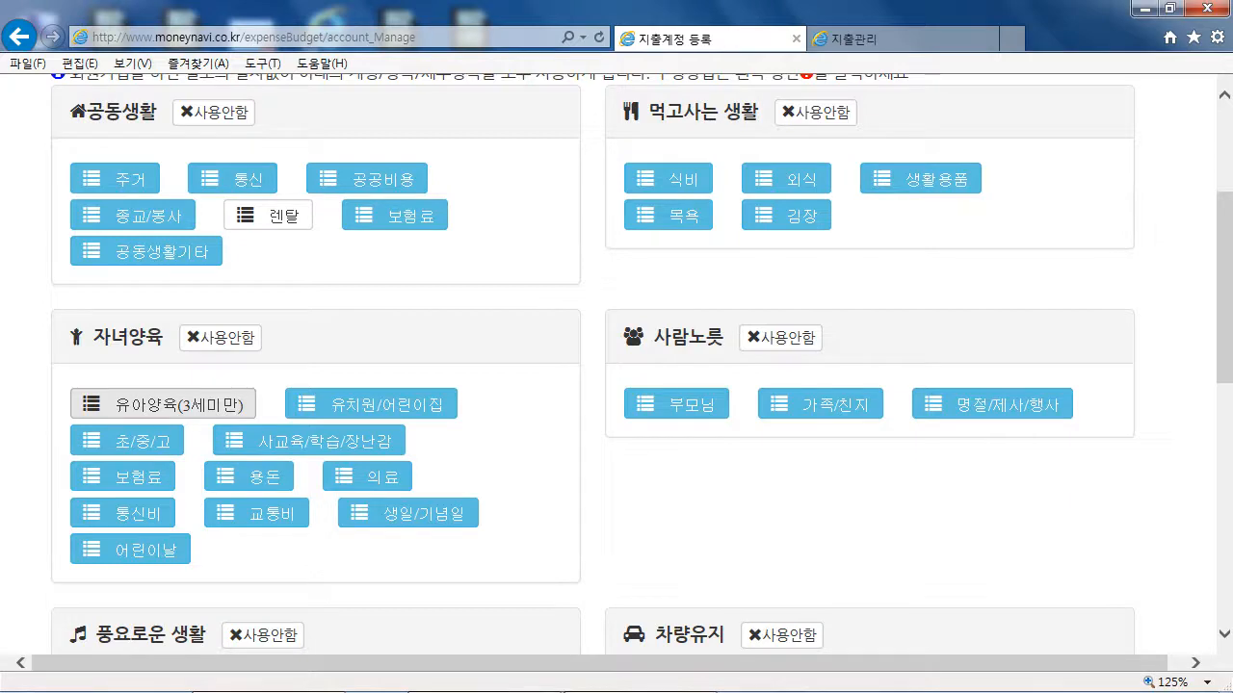
{"action": "left_click", "coordinate": [162, 404]}
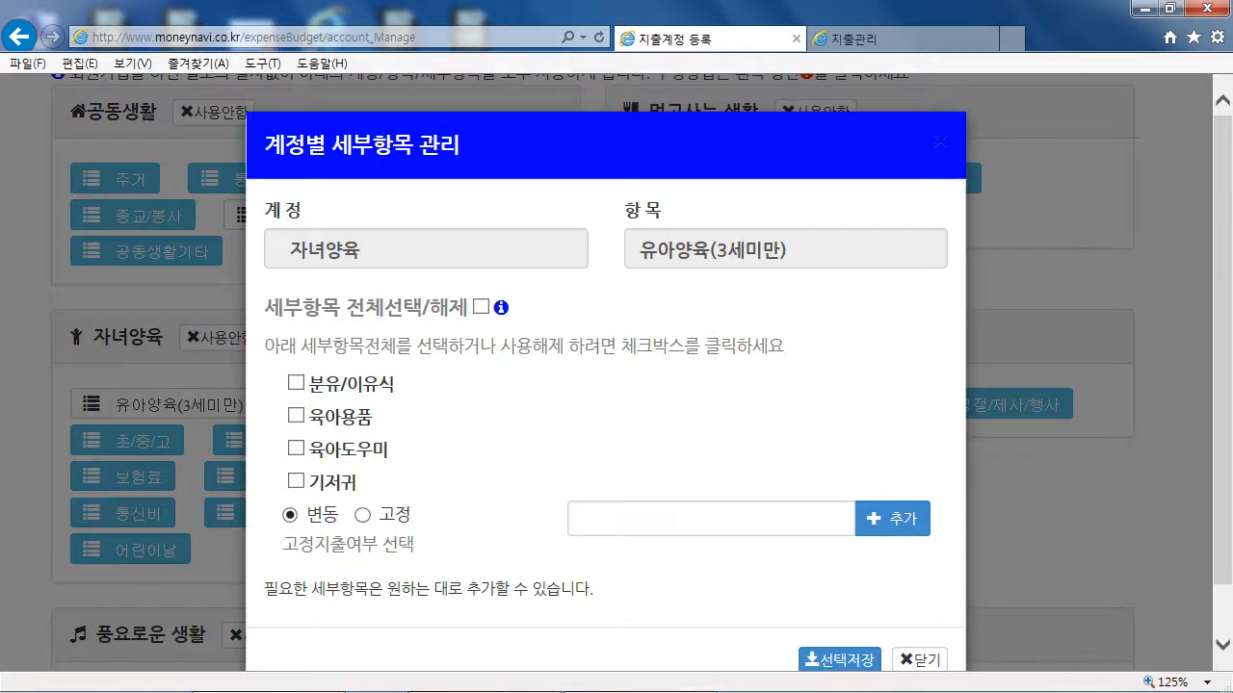
{"action": "left_click", "coordinate": [296, 383]}
{"action": "scroll", "coordinate": [606, 386], "scroll_direction": "down", "scroll_amount": 1}
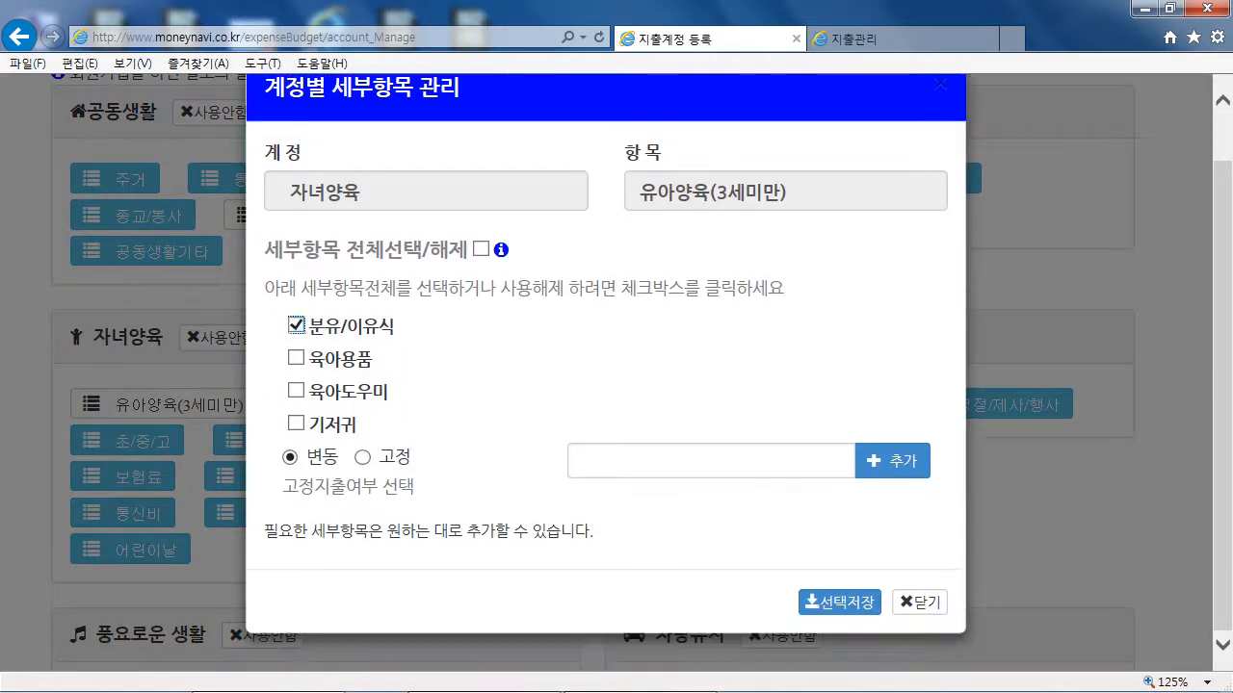
{"action": "left_click", "coordinate": [839, 603]}
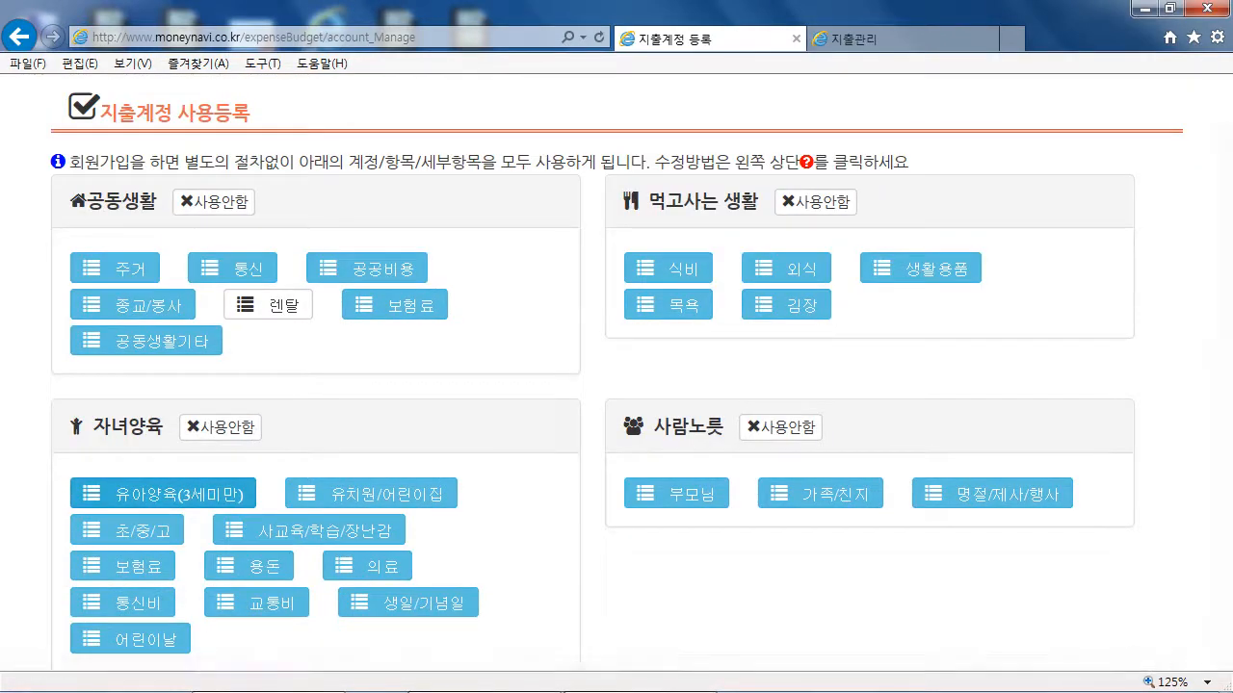
{"action": "scroll", "coordinate": [617, 374], "scroll_direction": "down", "scroll_amount": 3}
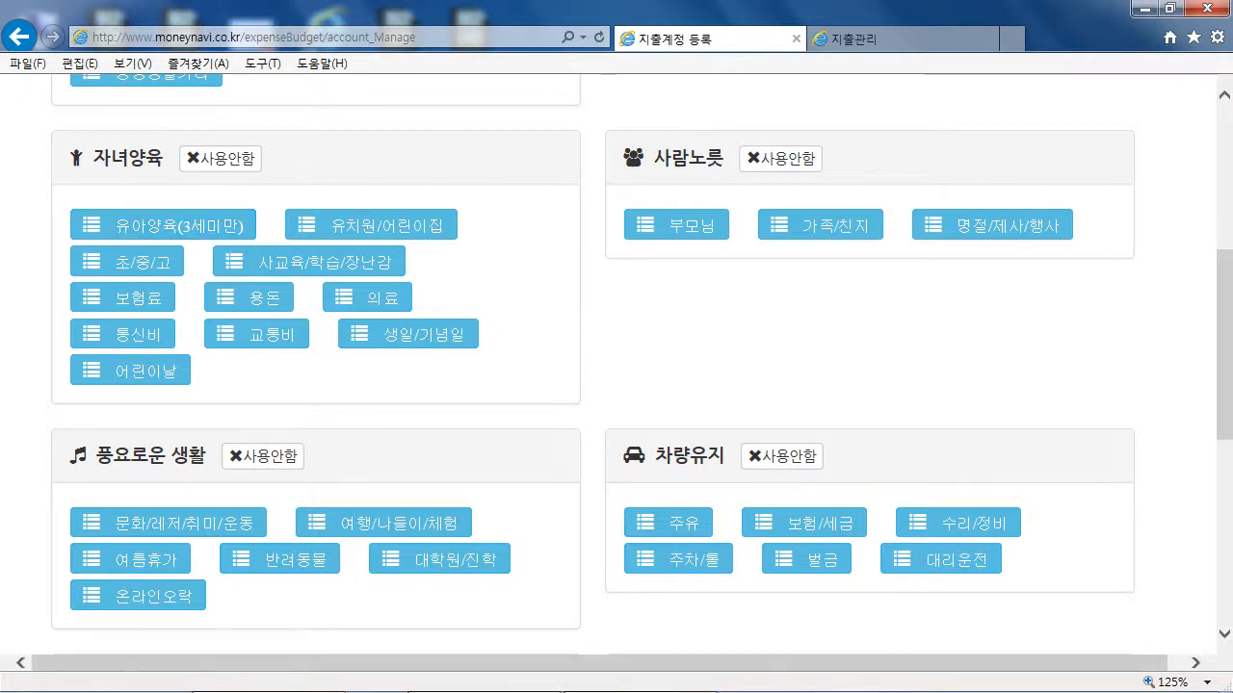
{"action": "scroll", "coordinate": [616, 376], "scroll_direction": "up", "scroll_amount": 3}
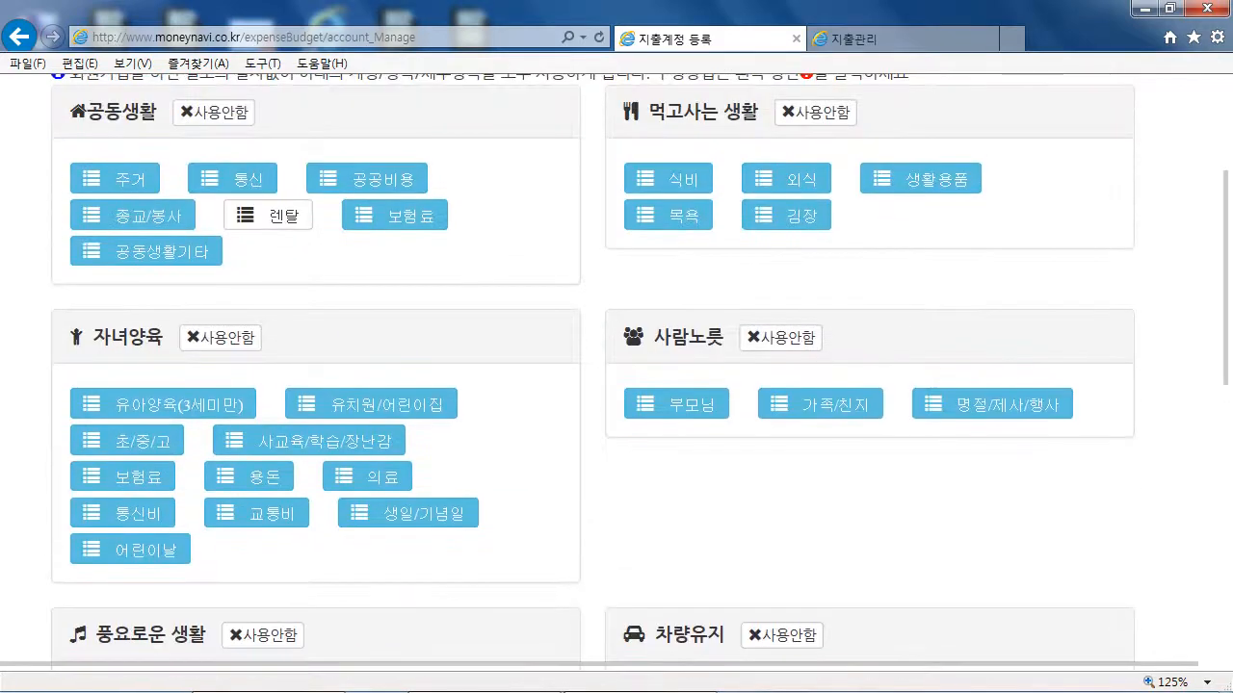
{"action": "scroll", "coordinate": [616, 375], "scroll_direction": "up", "scroll_amount": 1}
{"action": "scroll", "coordinate": [616, 375], "scroll_direction": "up", "scroll_amount": 1}
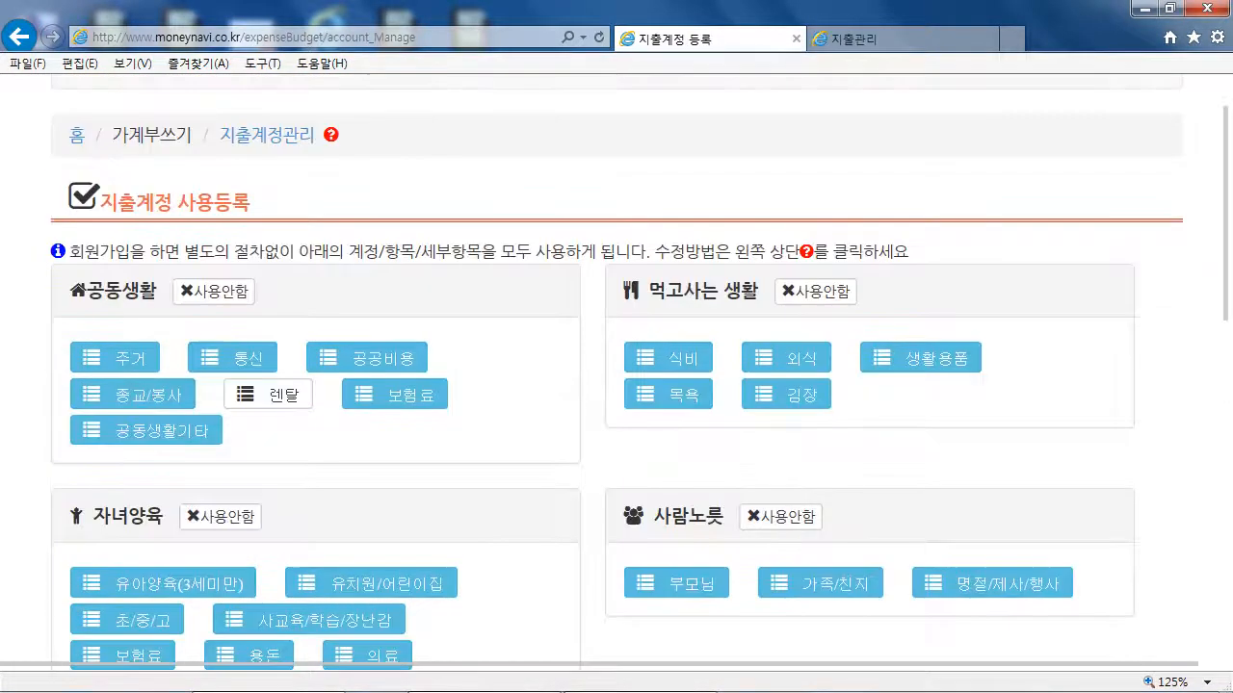
{"action": "scroll", "coordinate": [616, 375], "scroll_direction": "up", "scroll_amount": 1}
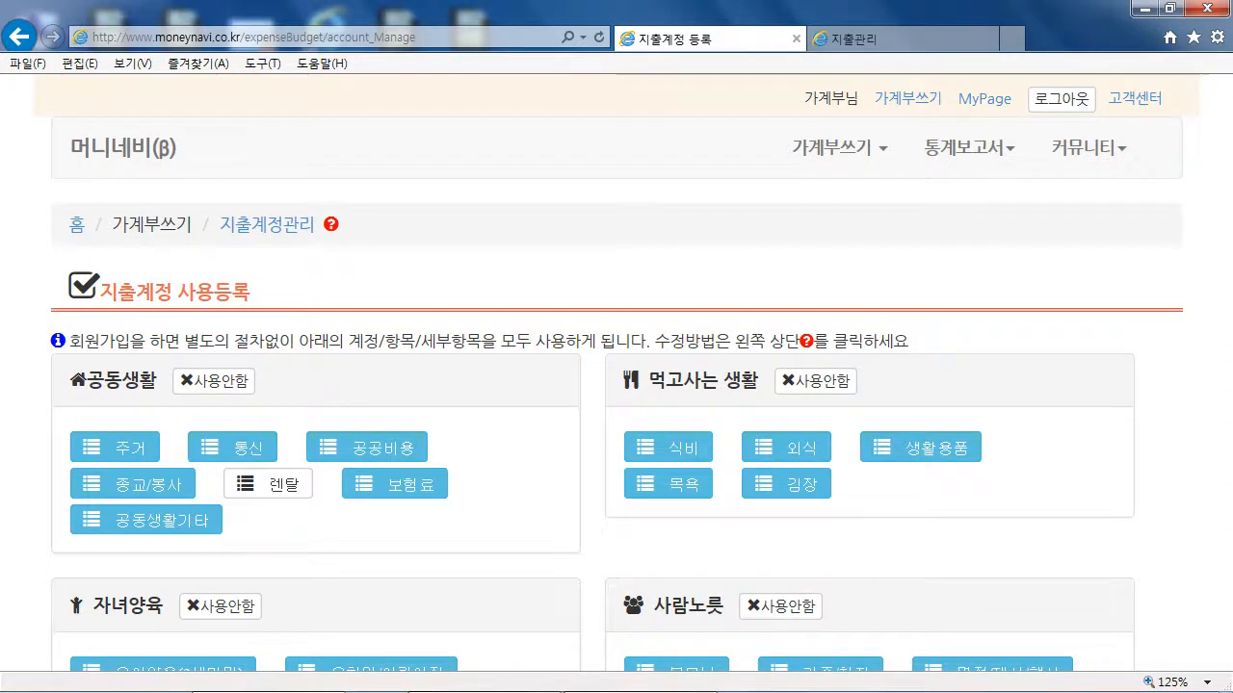
Return to the 머니네비 home page and open the 지출관리 page.
{"action": "left_click", "coordinate": [123, 148]}
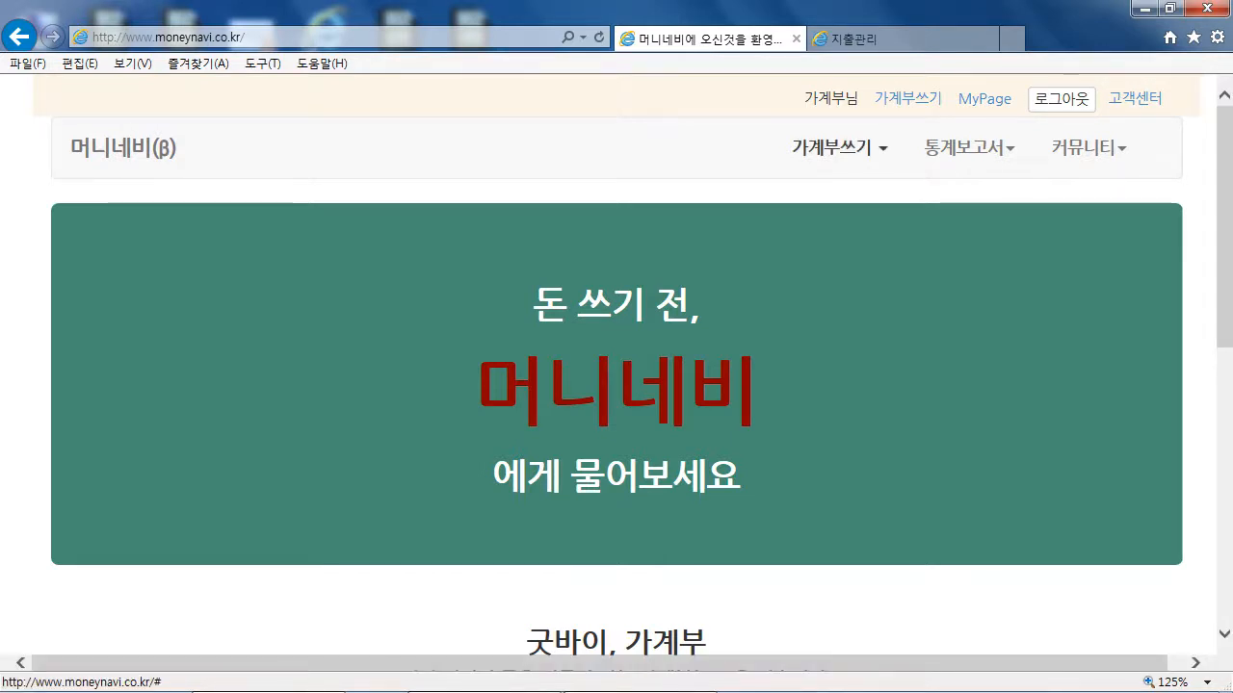
{"action": "left_click", "coordinate": [838, 148]}
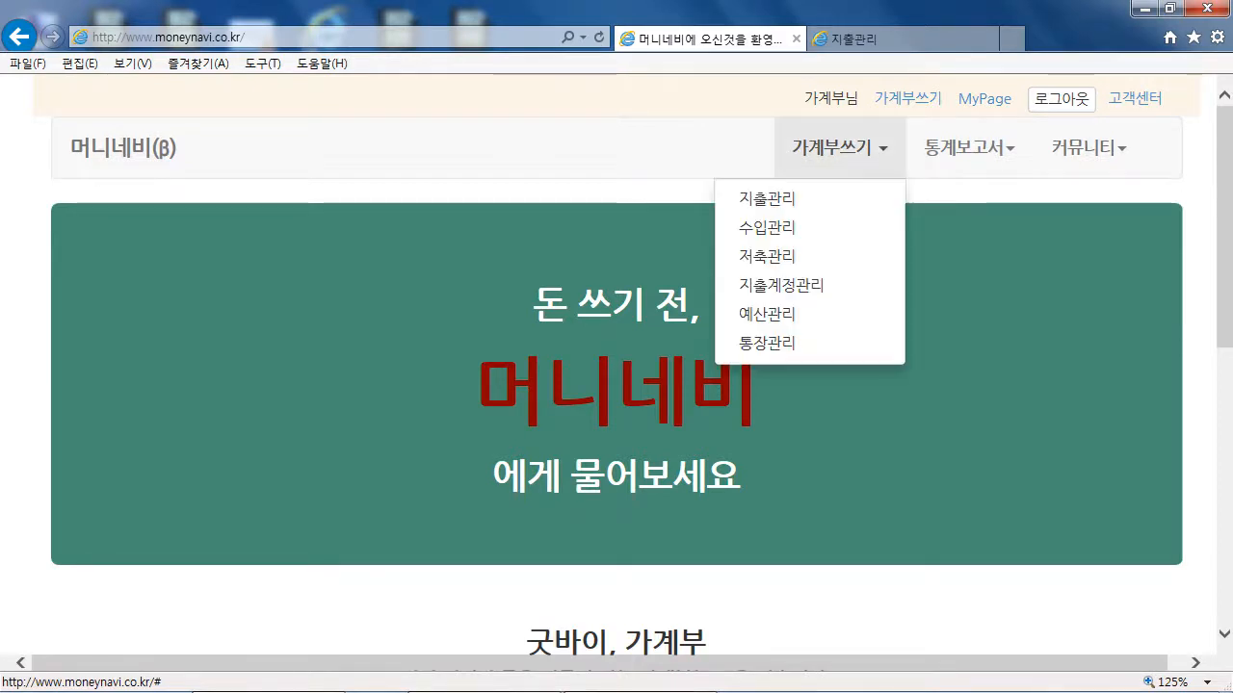
{"action": "left_click", "coordinate": [766, 198]}
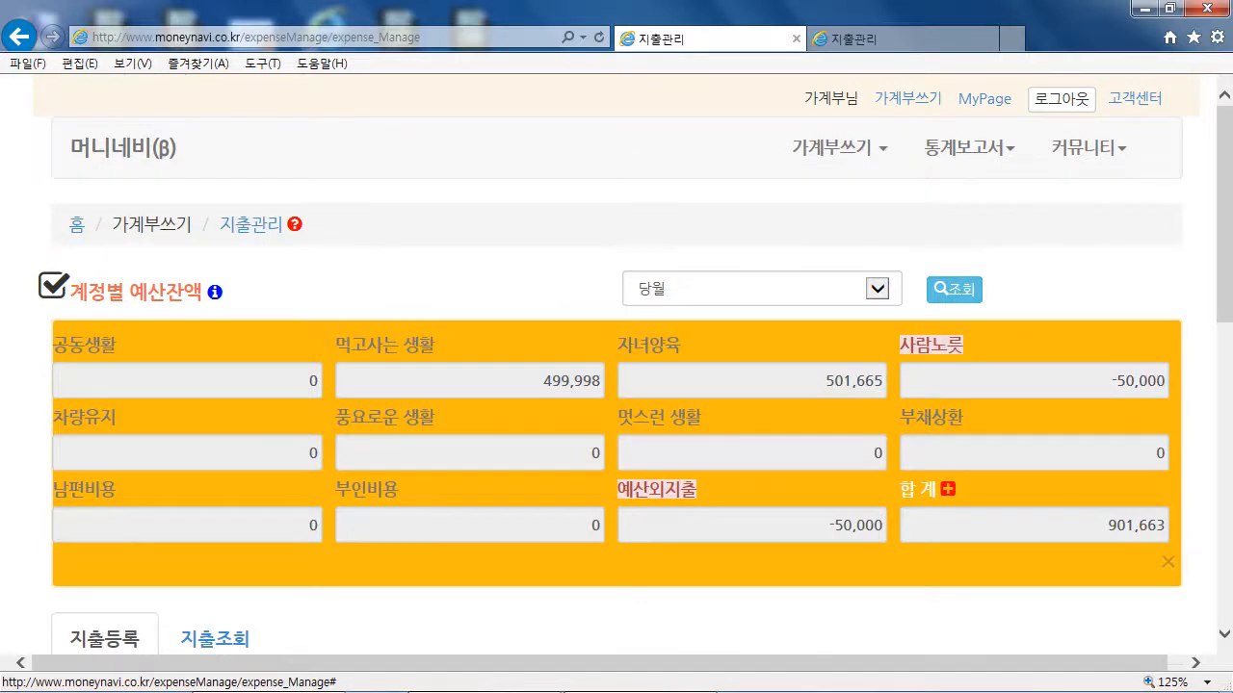
View the 지출관리 help and the options offered under 고객센터.
{"action": "left_click", "coordinate": [295, 223]}
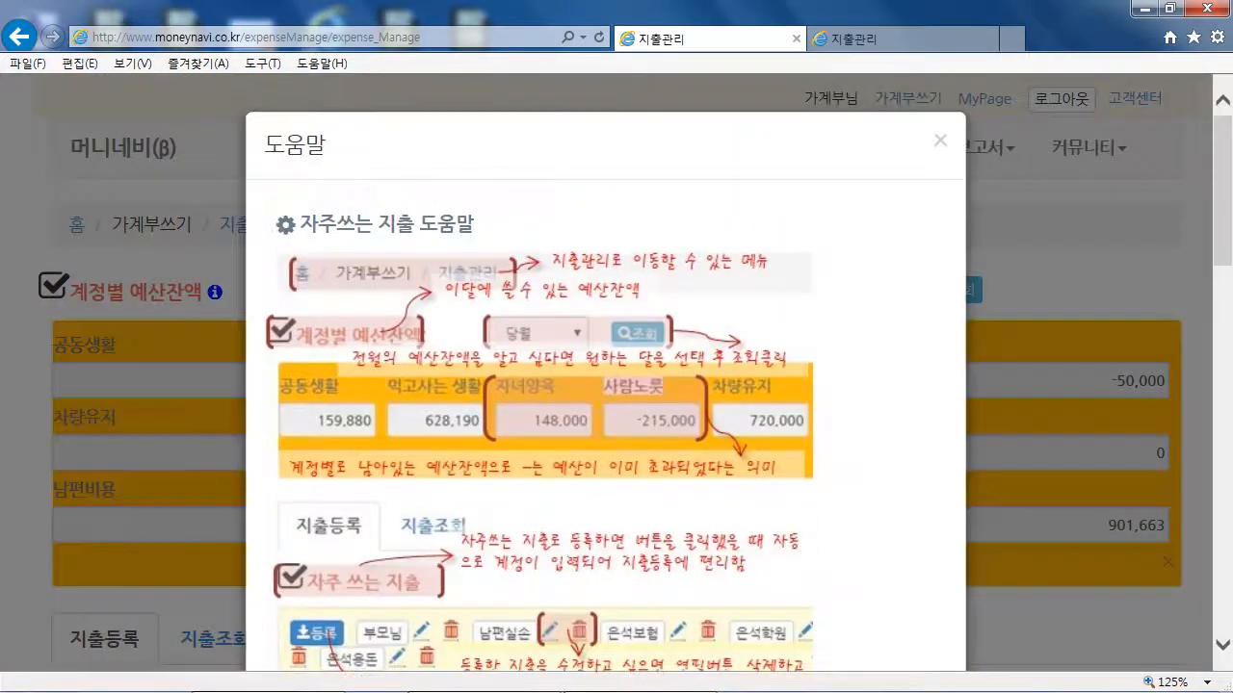
{"action": "left_click", "coordinate": [940, 141]}
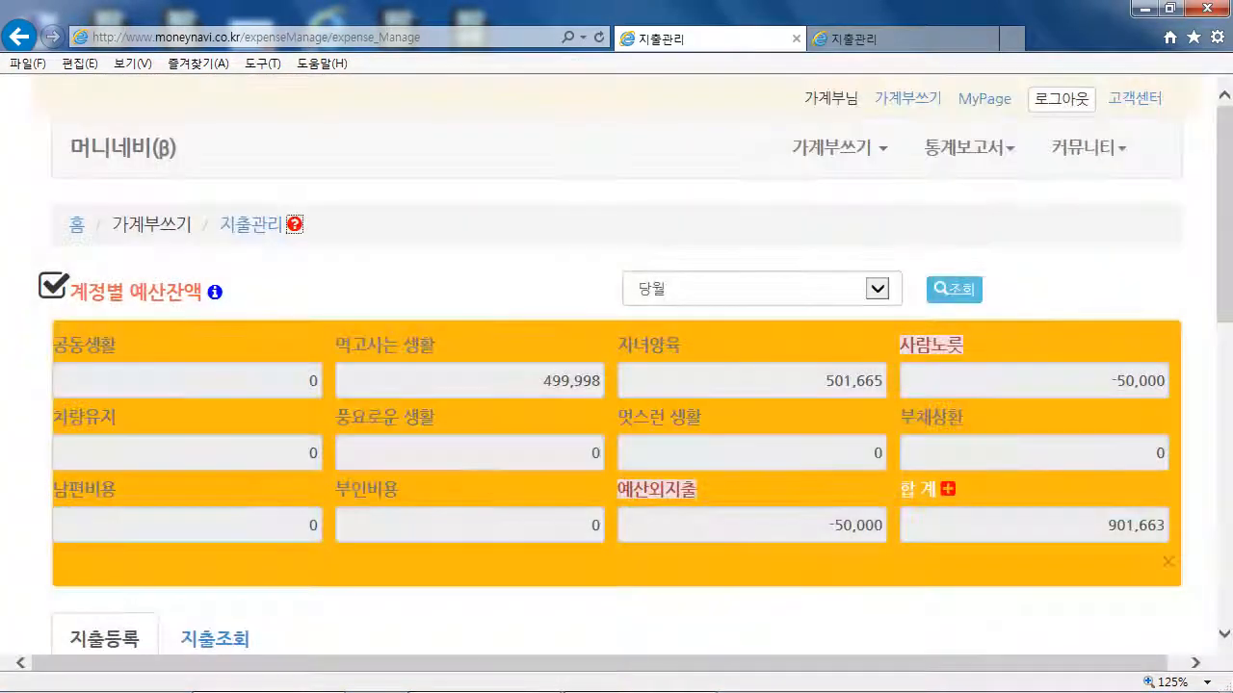
{"action": "left_click", "coordinate": [1134, 98]}
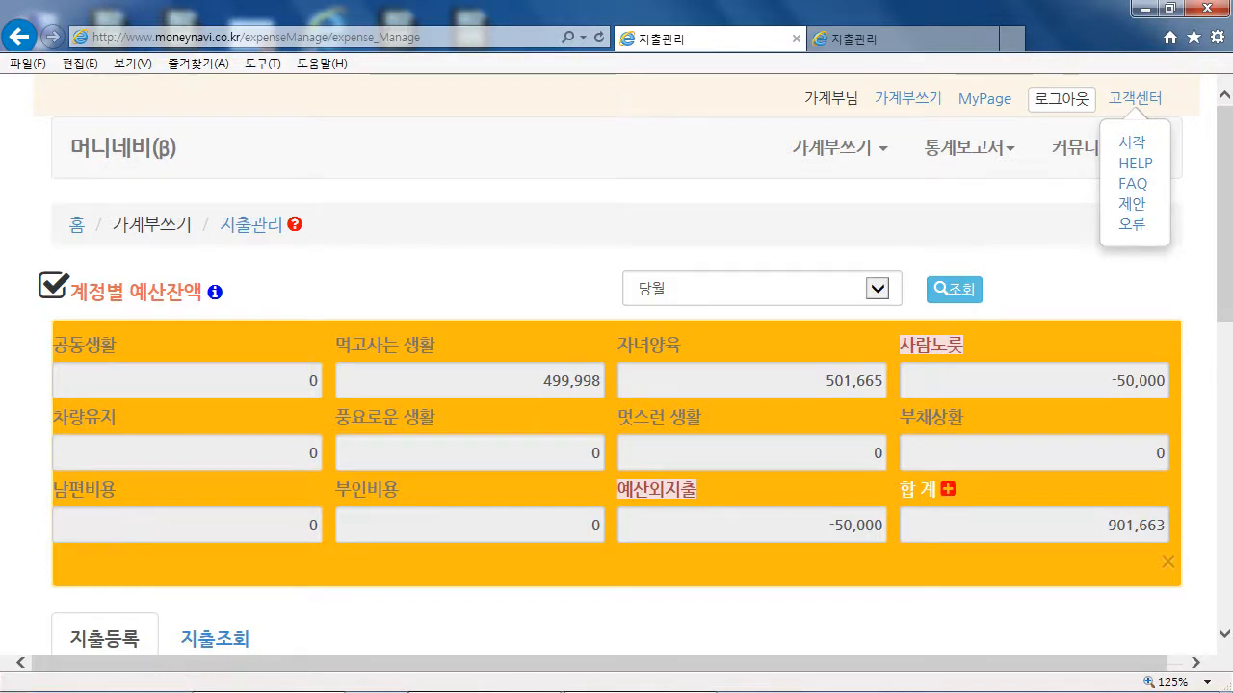
{"action": "left_click", "coordinate": [1135, 98]}
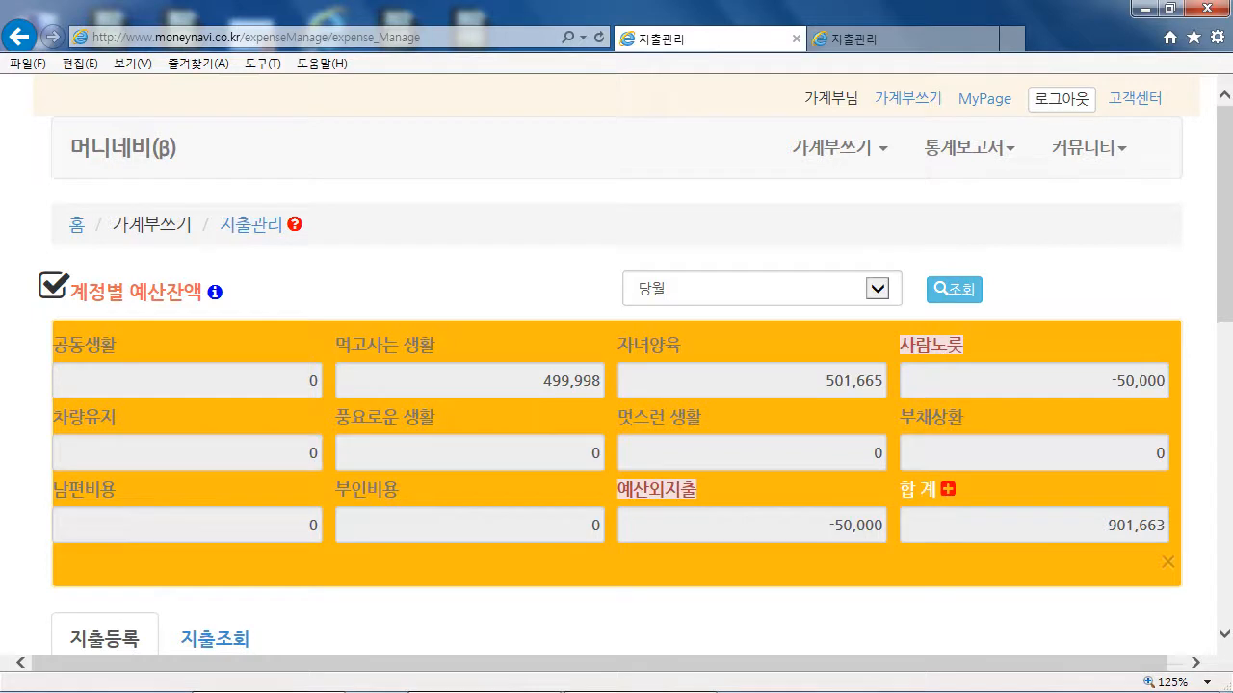
Go back to the home page, reopen 지출관리, and look over the remaining budget by account.
{"action": "left_click", "coordinate": [123, 148]}
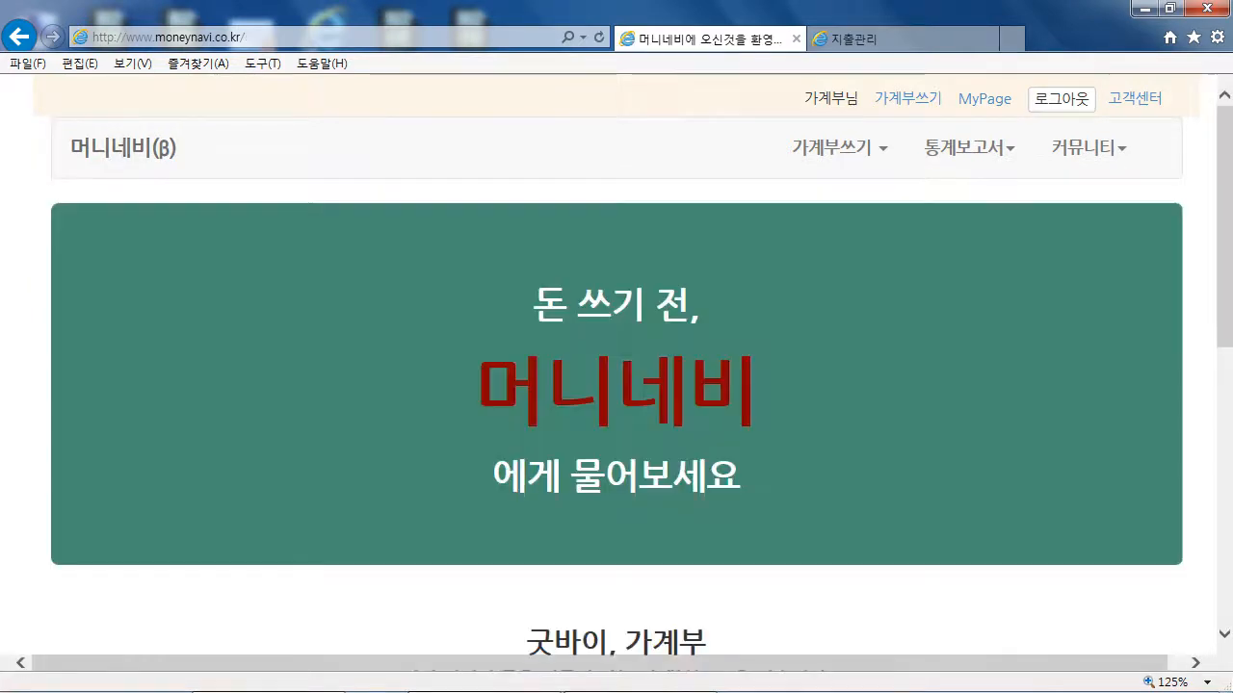
{"action": "scroll", "coordinate": [616, 386], "scroll_direction": "down", "scroll_amount": 1}
{"action": "scroll", "coordinate": [616, 385], "scroll_direction": "up", "scroll_amount": 1}
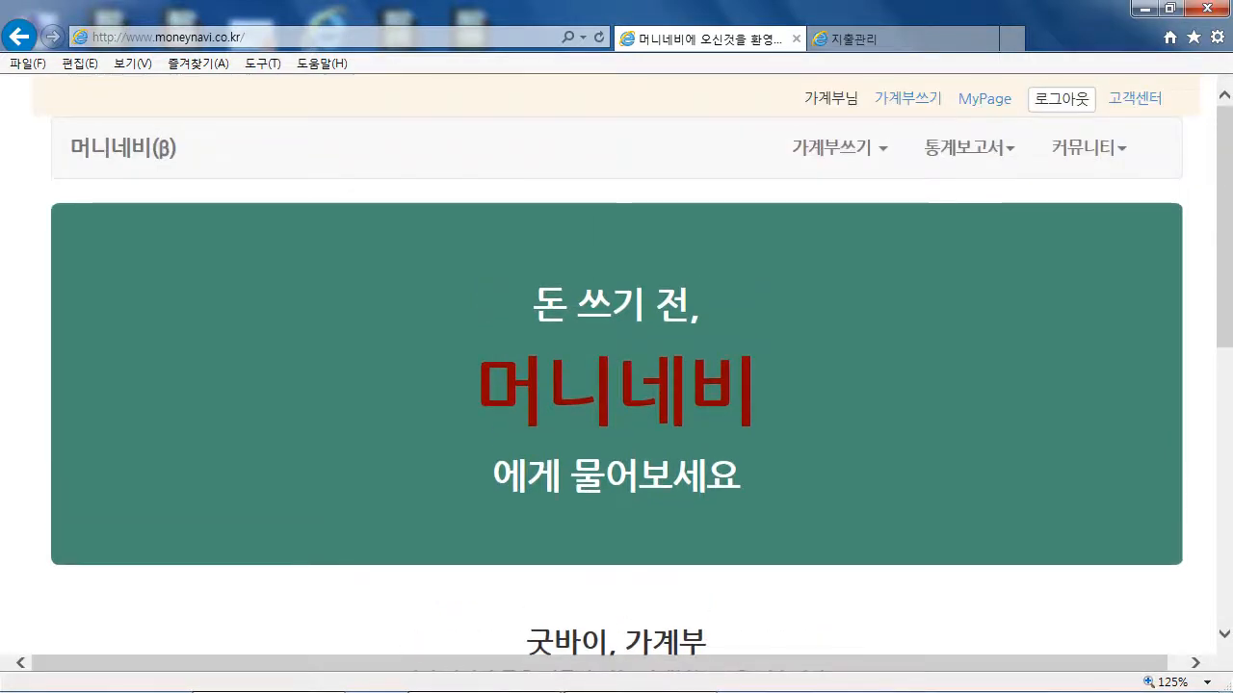
{"action": "left_click", "coordinate": [836, 147]}
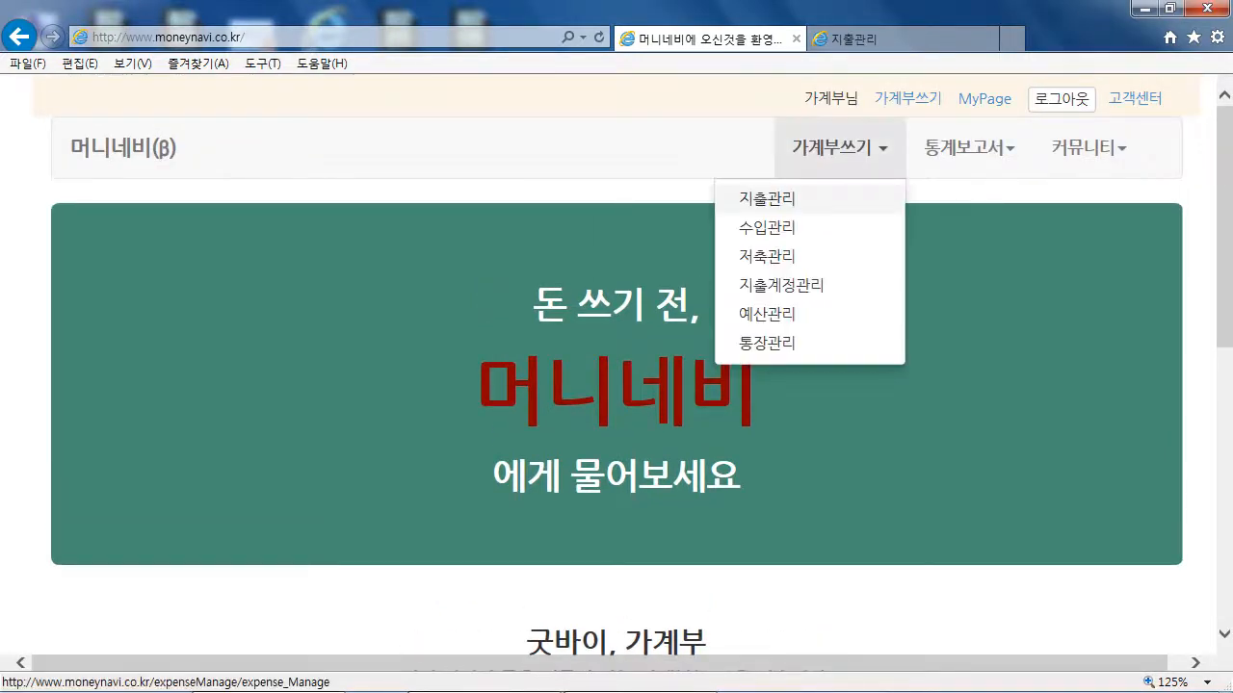
{"action": "left_click", "coordinate": [781, 198]}
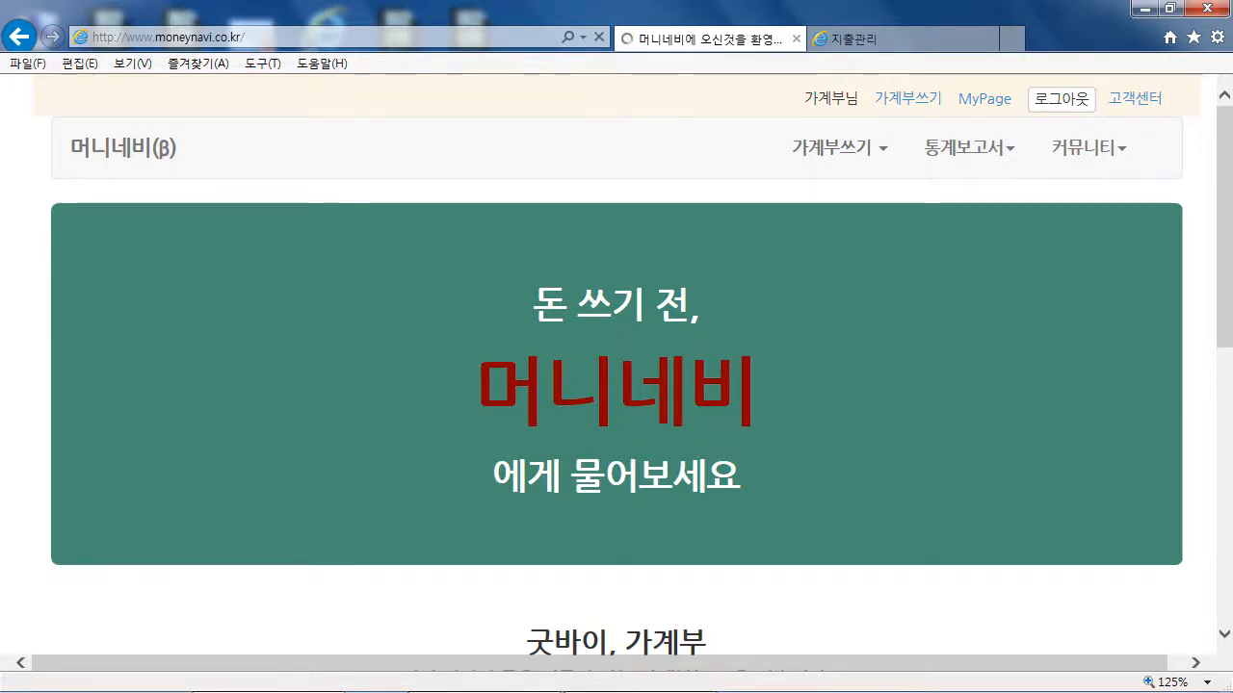
{"action": "scroll", "coordinate": [616, 385], "scroll_direction": "down", "scroll_amount": 1}
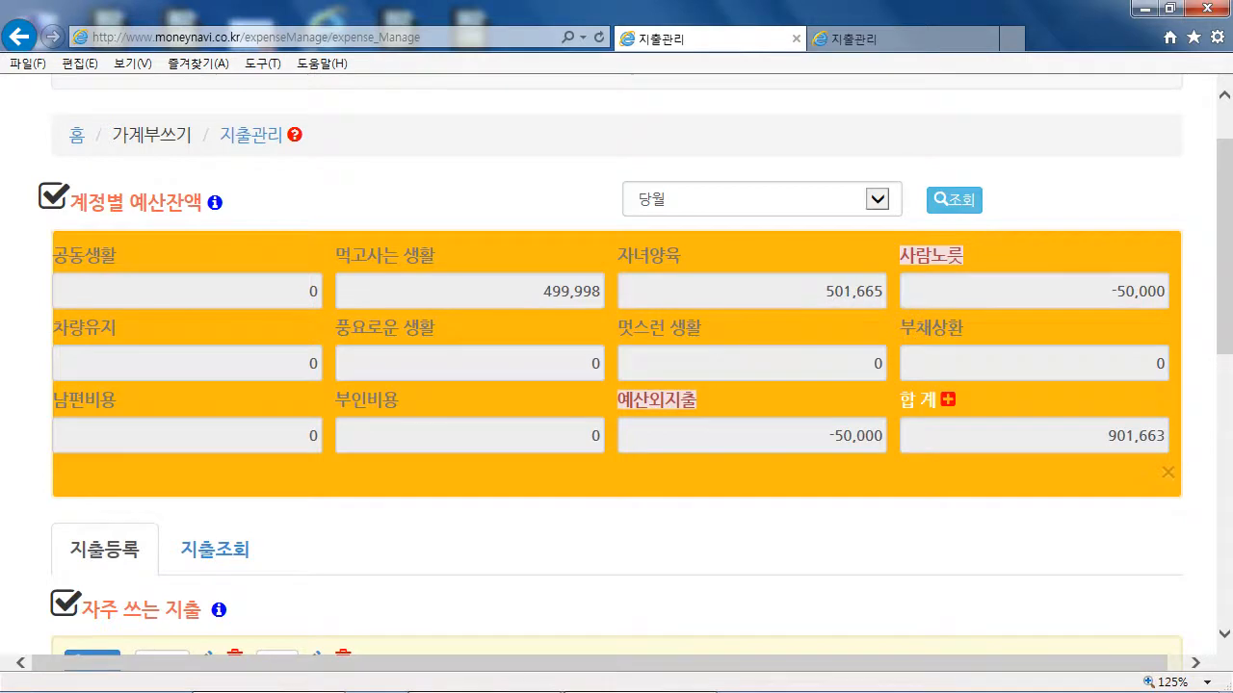
{"action": "scroll", "coordinate": [617, 385], "scroll_direction": "up", "scroll_amount": 1}
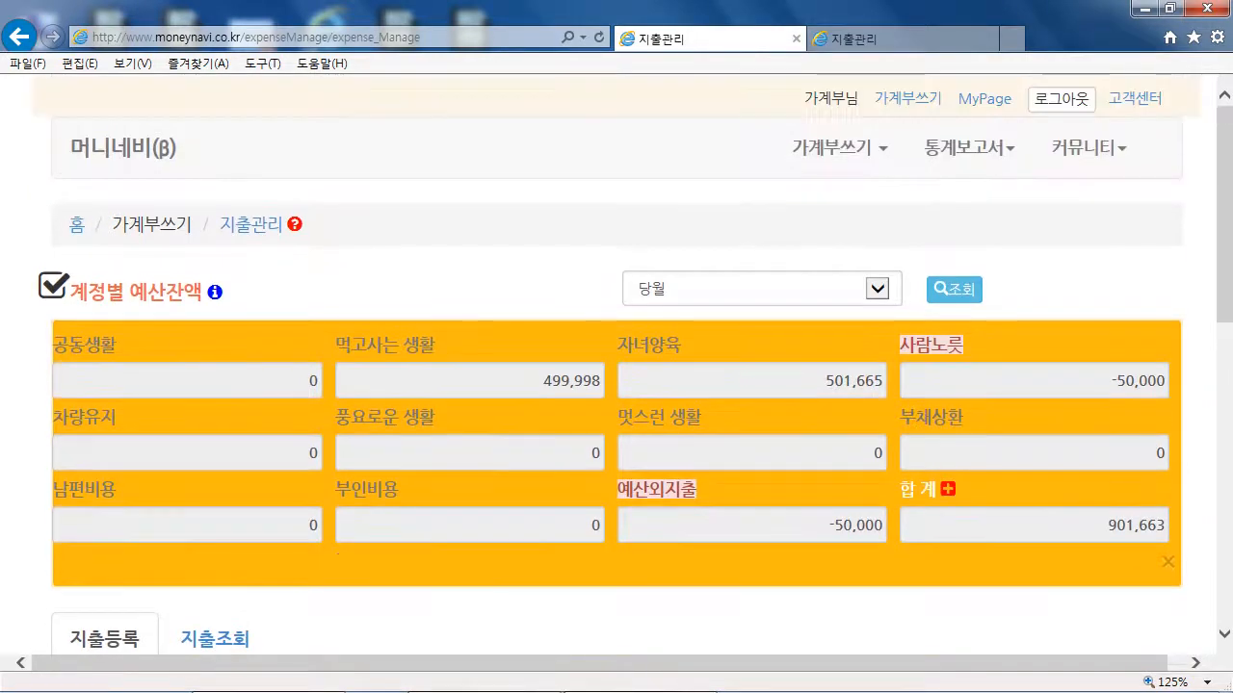